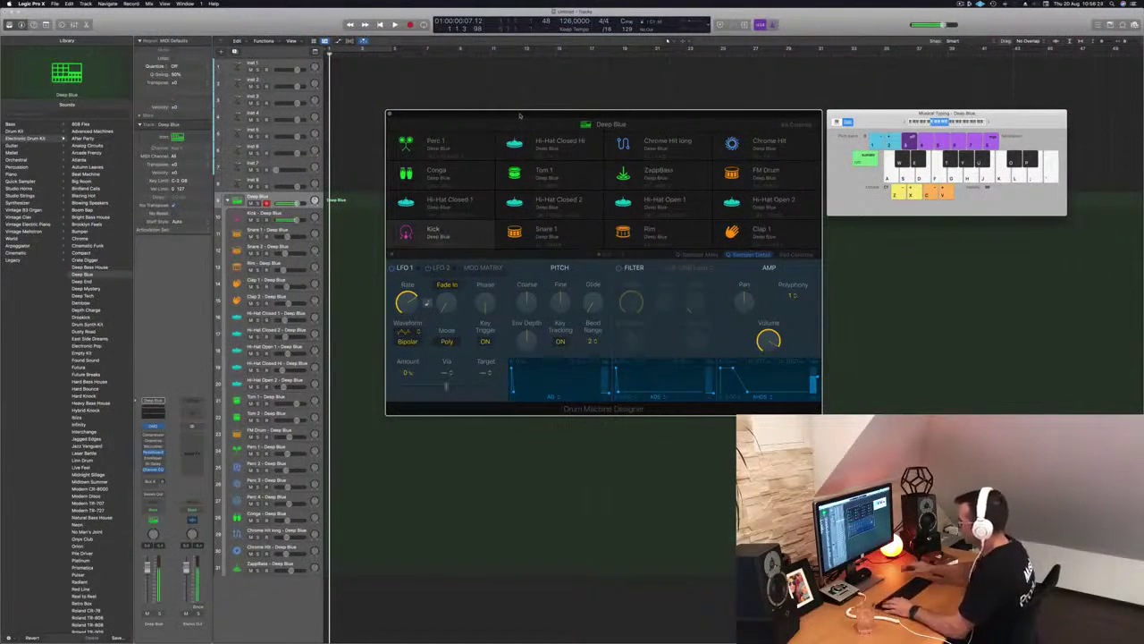
Step: Audition the Deep Blue kit's kick sound with Musical Typing and shift the Drum Machine Designer window out of the way
key(a)
key(a)
key(a)
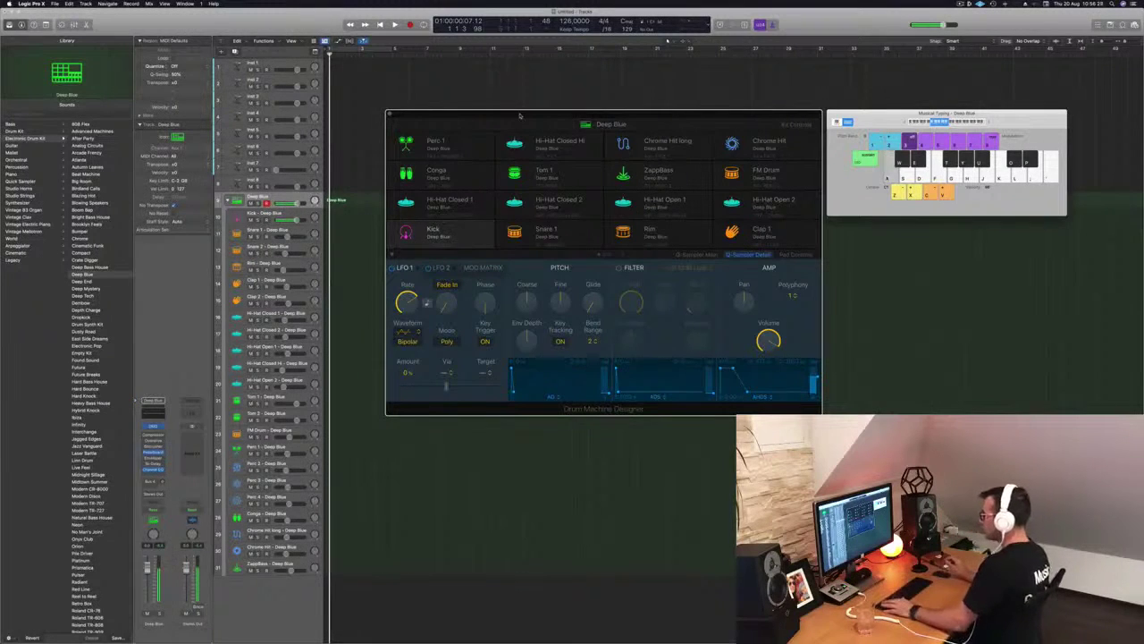
key(a)
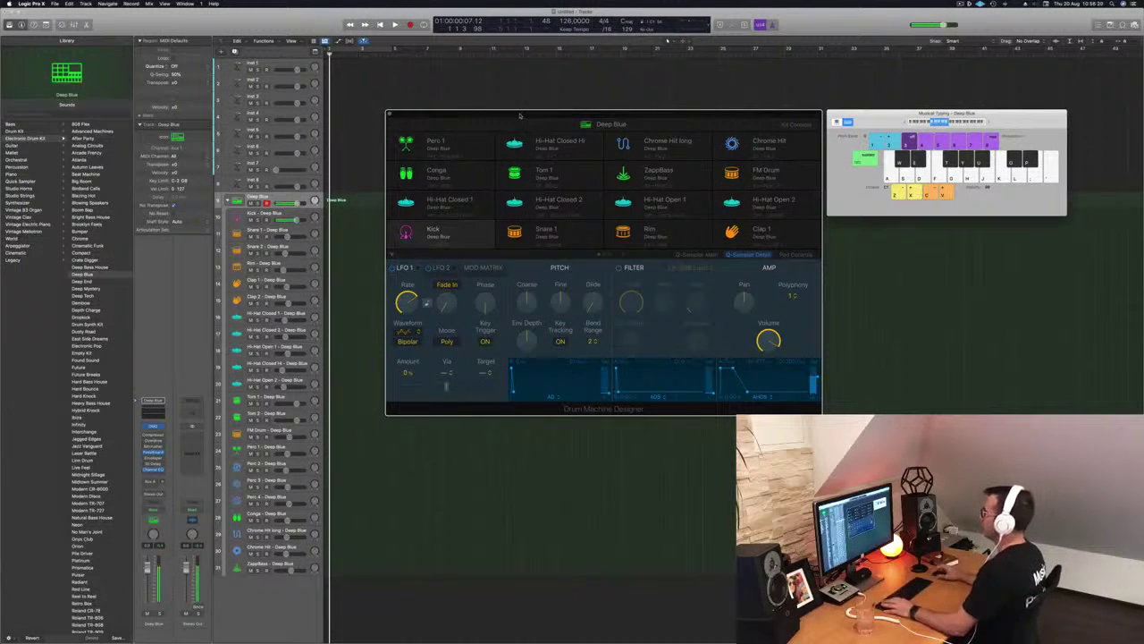
drag(520, 116, 550, 181)
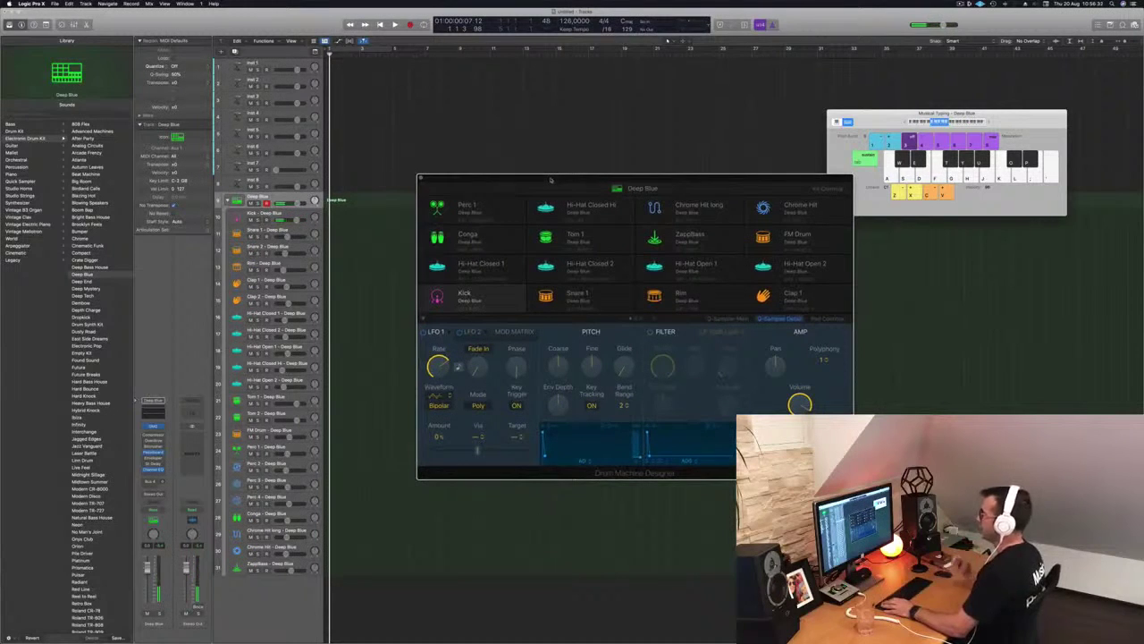
key(a)
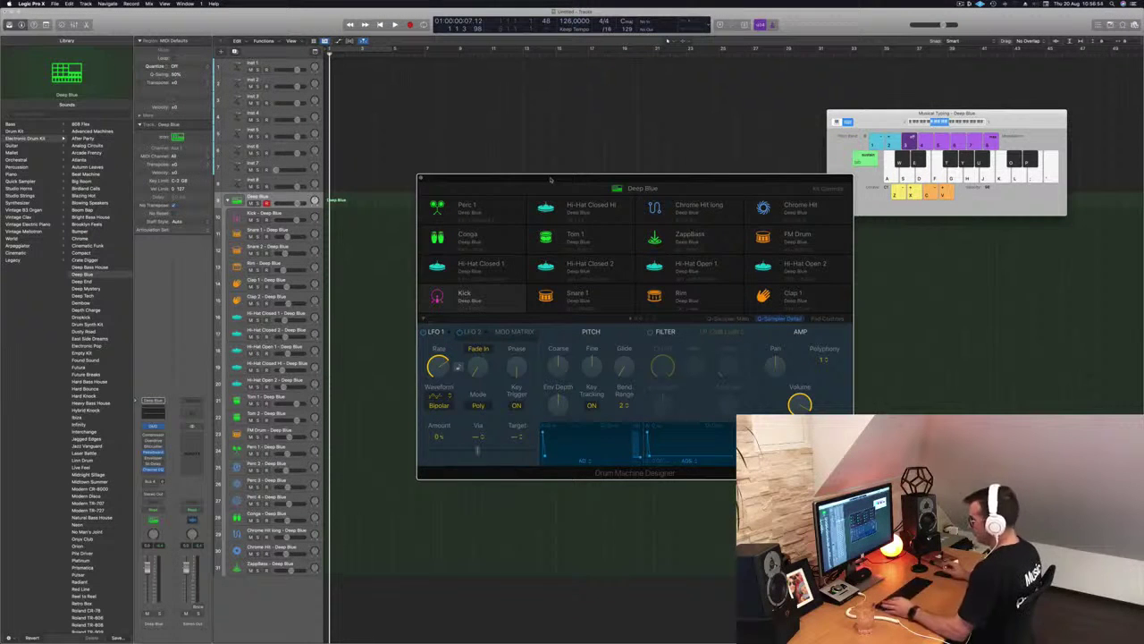
key(a)
key(a)
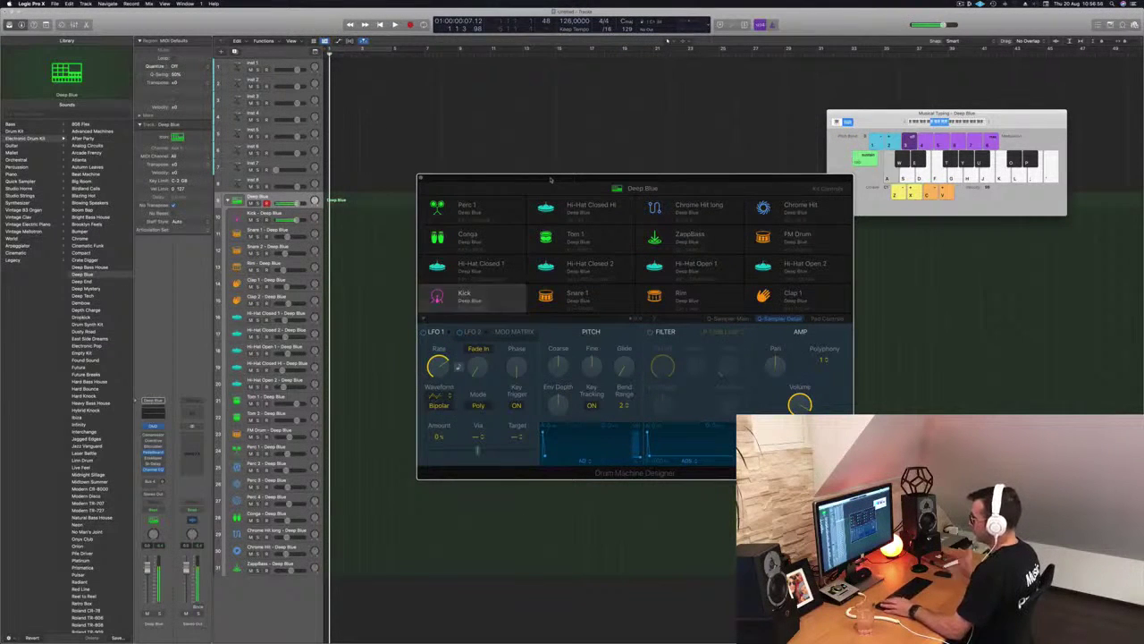
Step: Record one bar of four evenly spaced kick hits on the Deep Blue track
key(r)
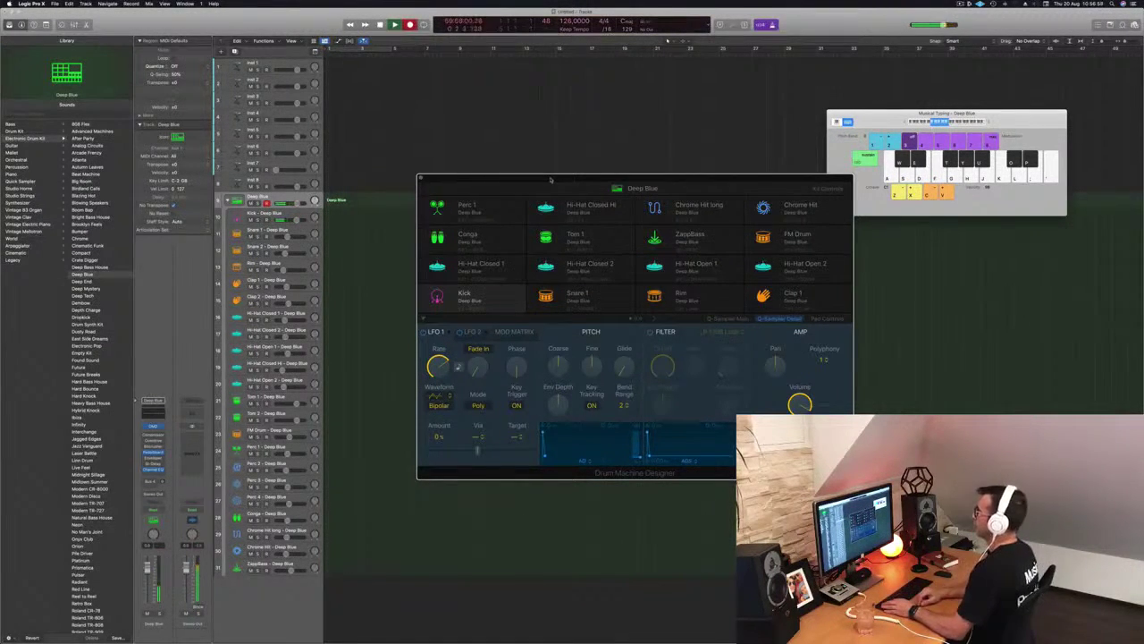
key(a)
key(a)
key(a)
key(a)
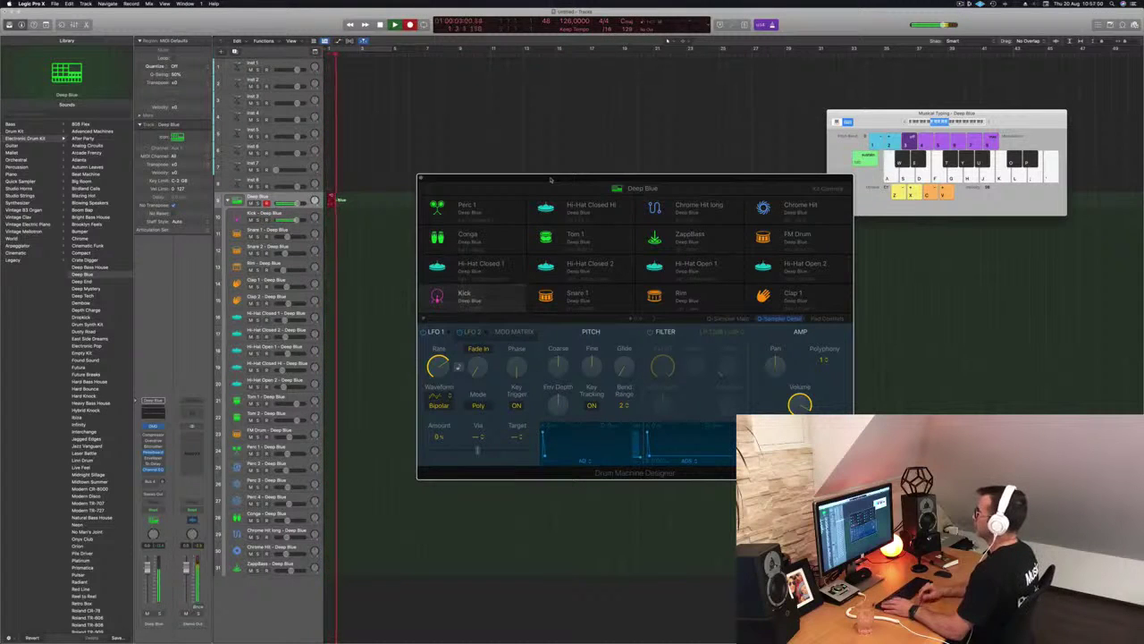
key(space)
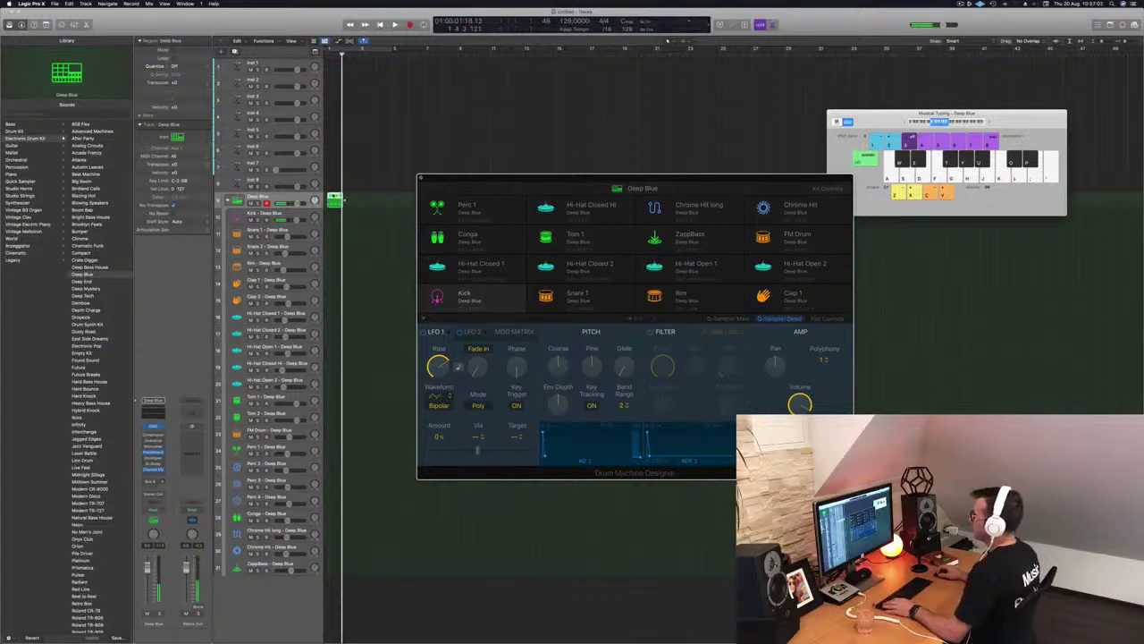
Step: Move the recorded region to the Kick track and quantize all its notes to 1/16 notes
drag(331, 198, 332, 216)
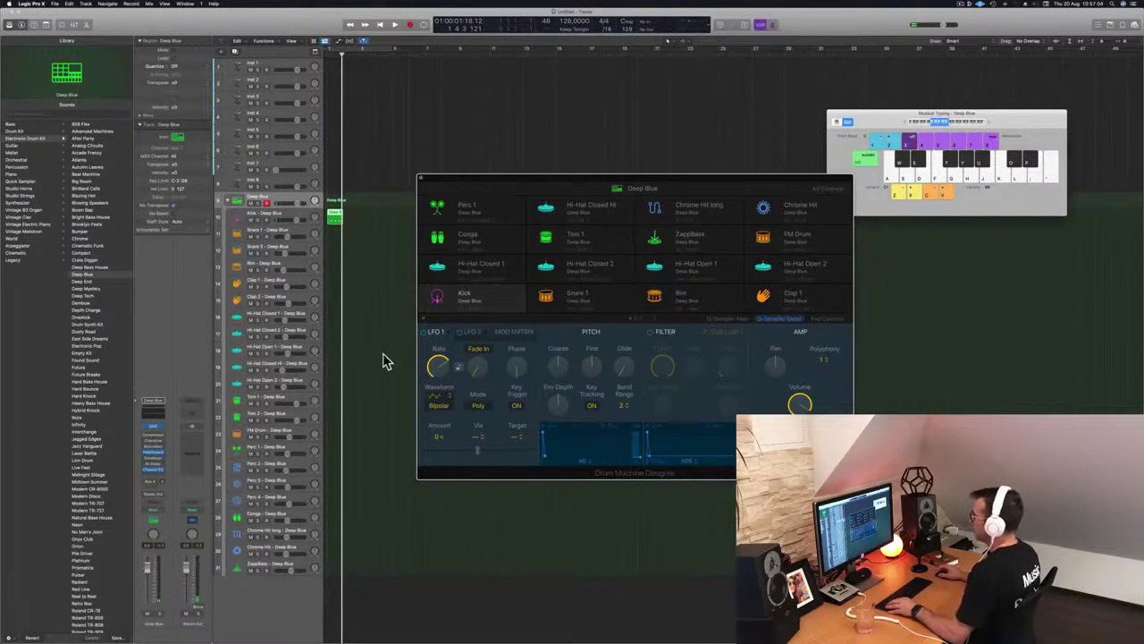
key(p)
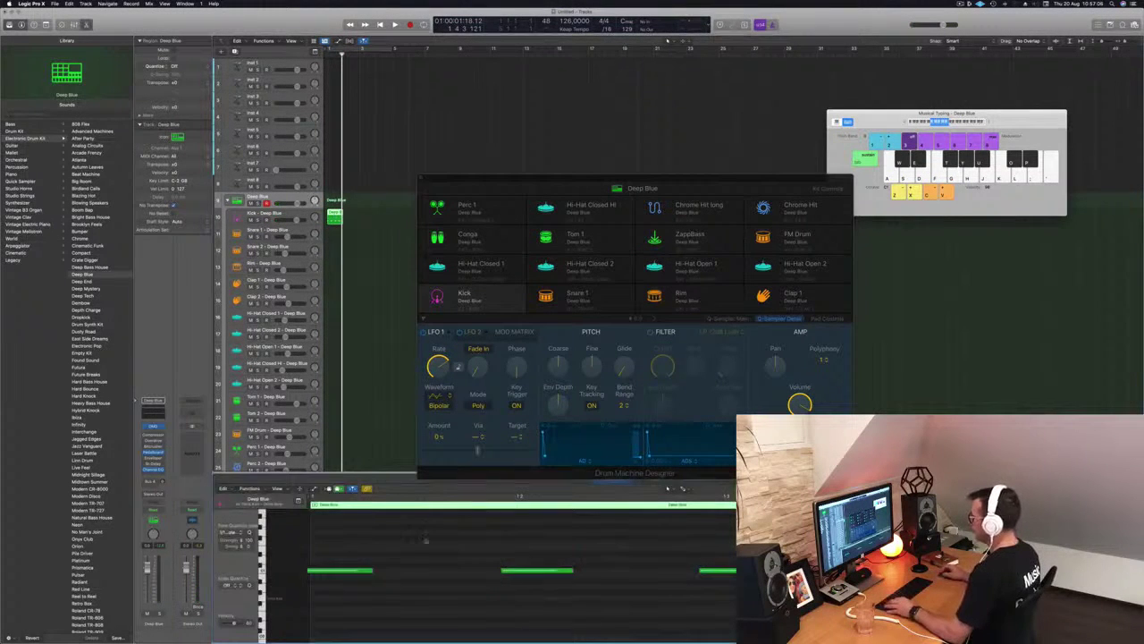
key(super+a)
key(q)
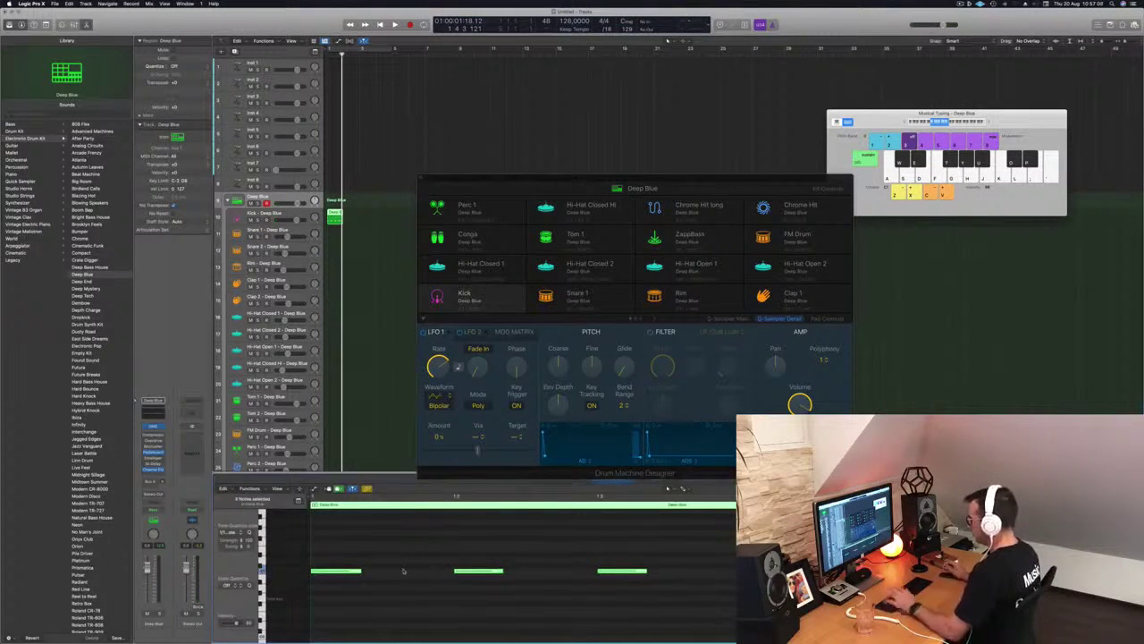
Step: Duplicate the kick region to fill four consecutive bars and loop those four bars with the cycle area
drag(335, 217, 368, 217)
click(365, 52)
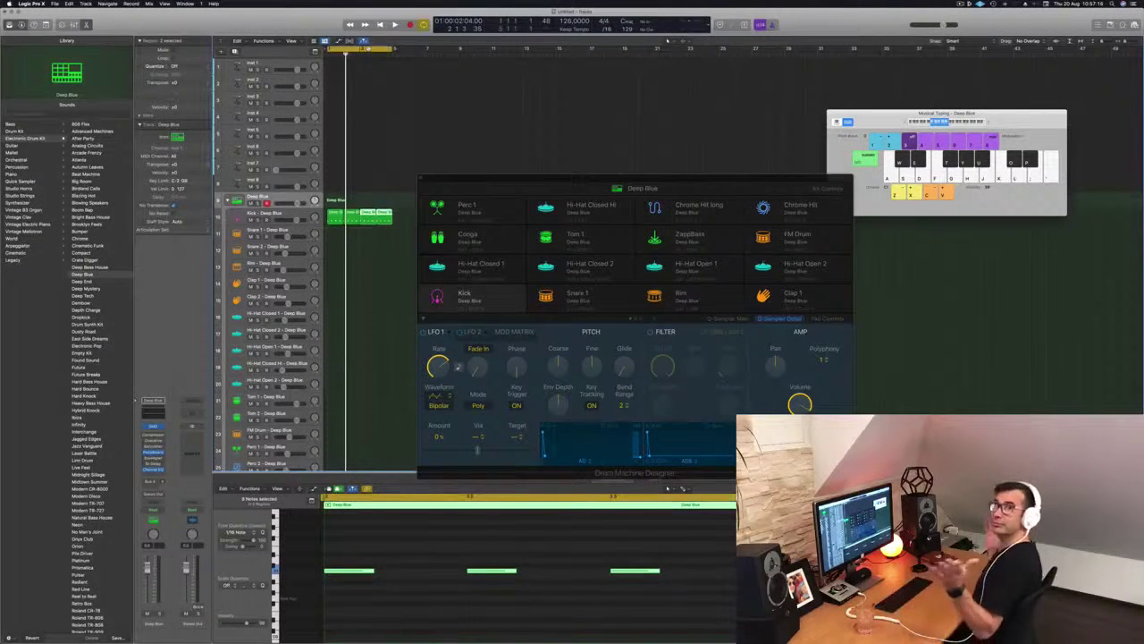
key(space)
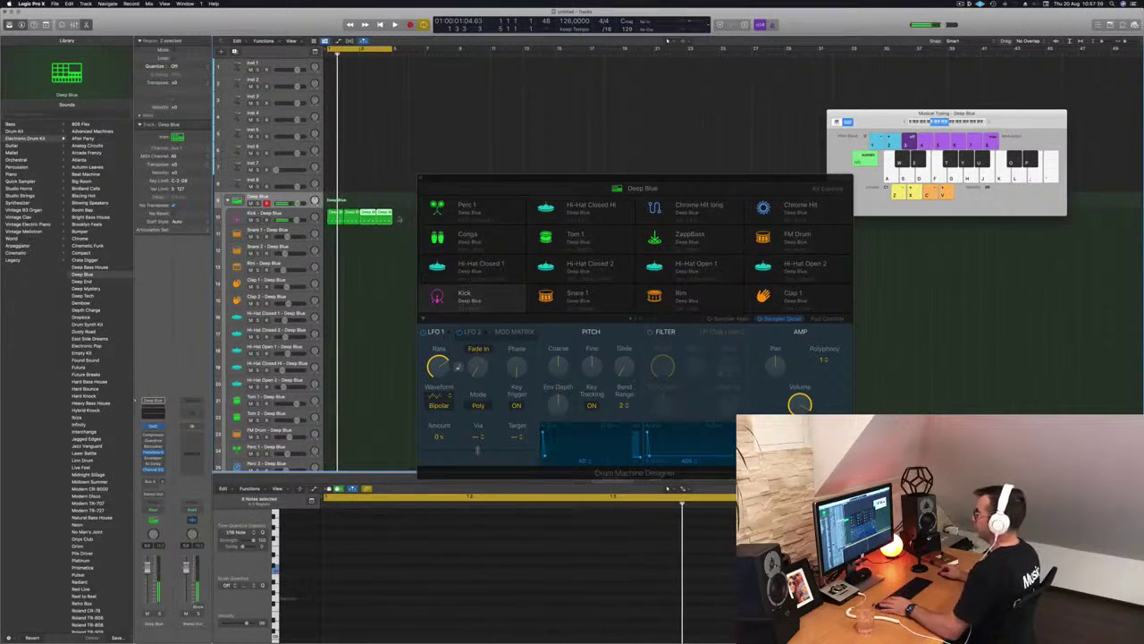
Step: Select all four kick regions and transpose their notes down five semitones
drag(402, 219, 336, 215)
double_click(351, 215)
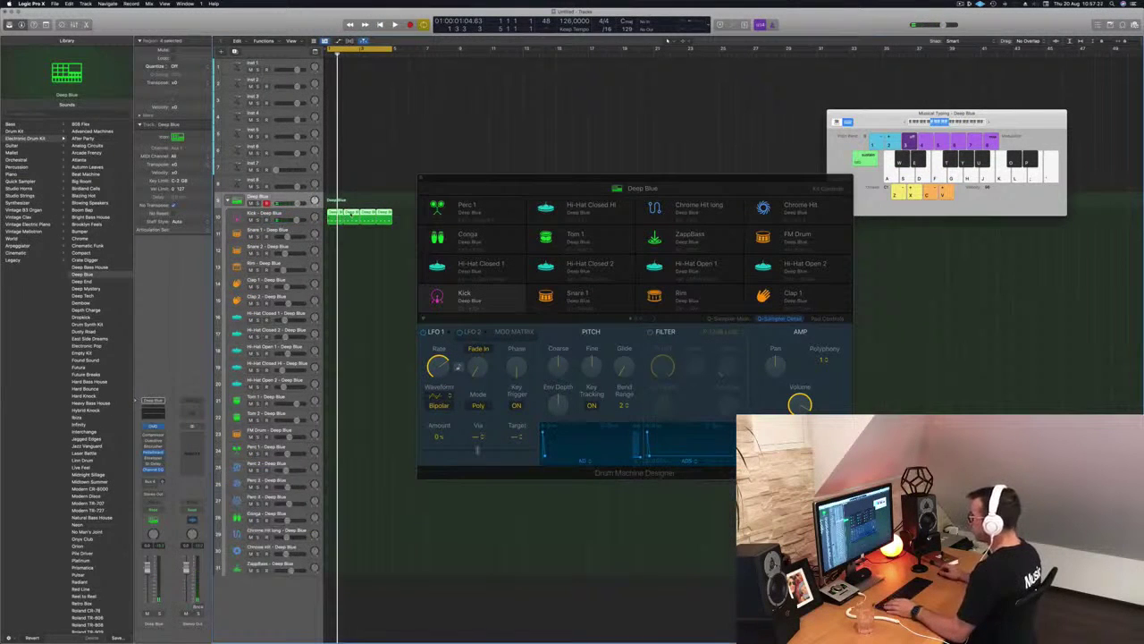
double_click(351, 214)
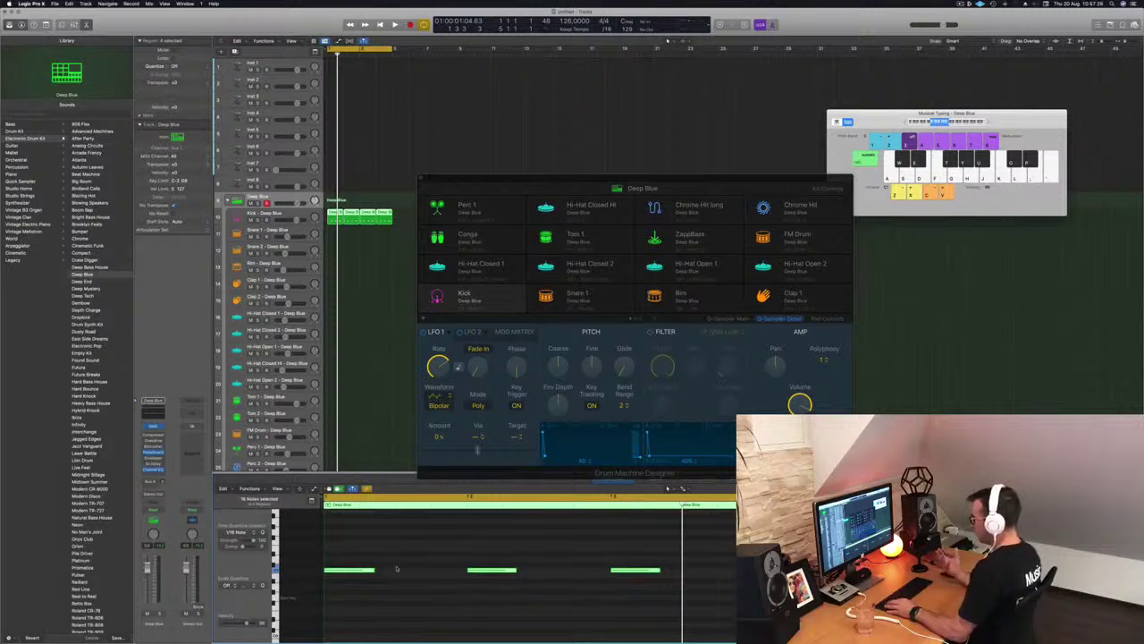
key(alt+Down)
key(alt+Down)
key(alt+Down)
key(alt+Down)
key(alt+Down)
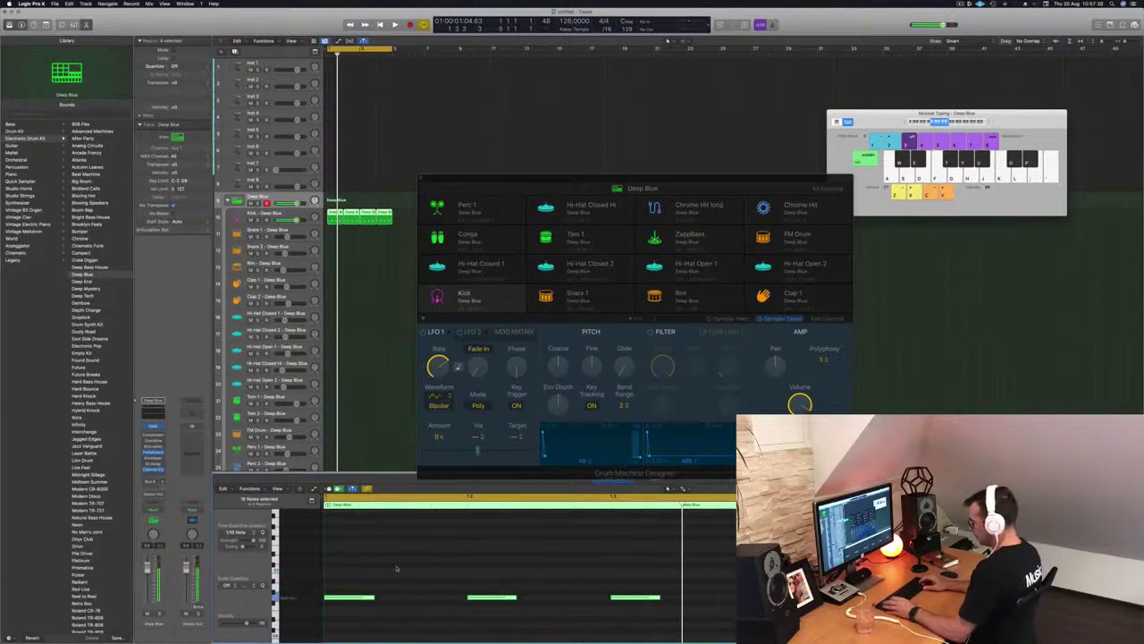
Step: Try the kick notes one semitone lower, and one octave higher during playback
key(alt+Down)
key(alt+Up)
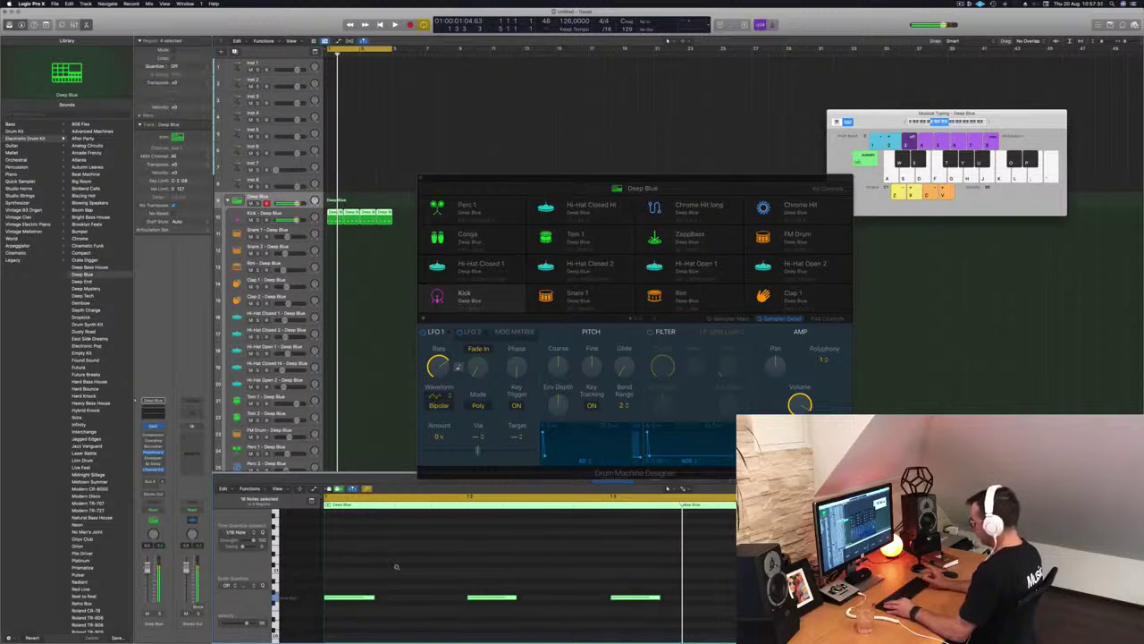
key(alt+Down)
key(alt+Up)
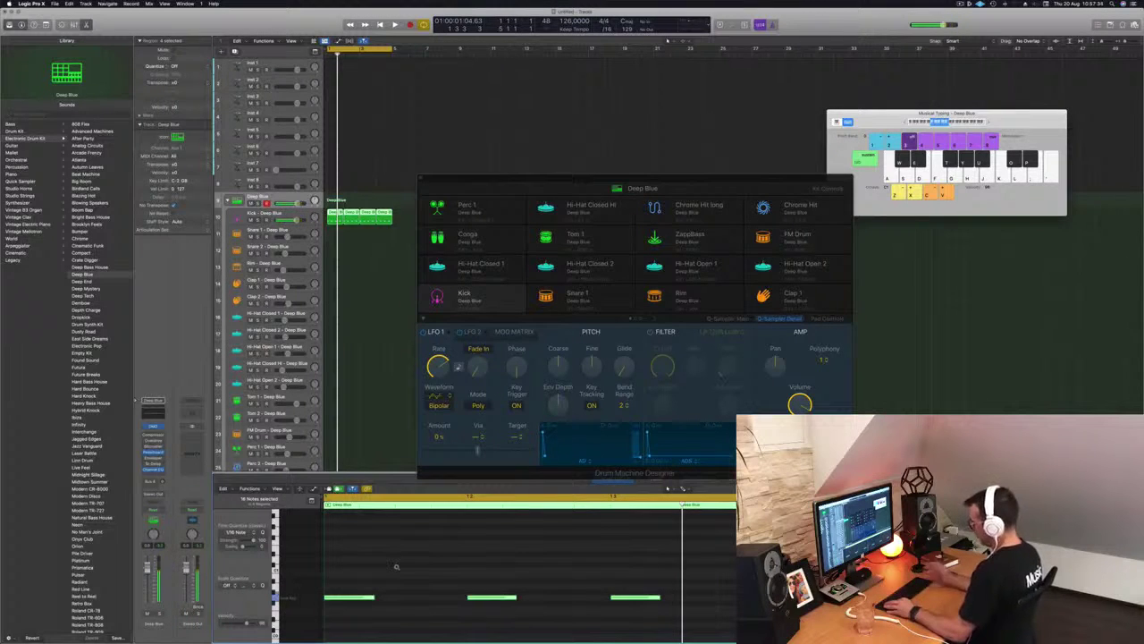
key(space)
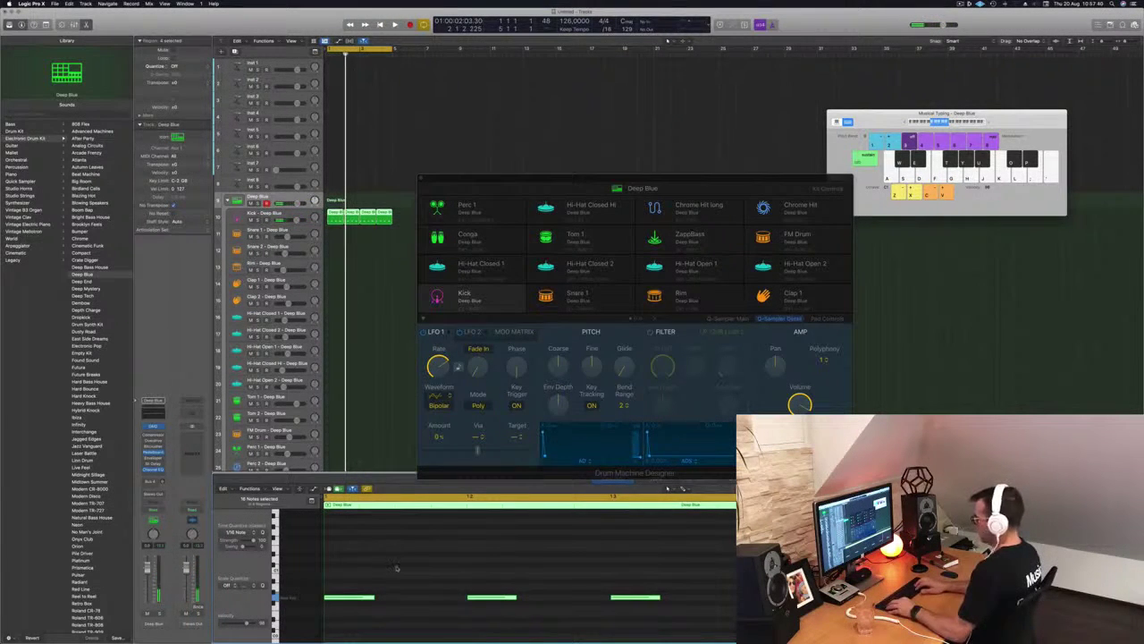
key(alt+shift+Up)
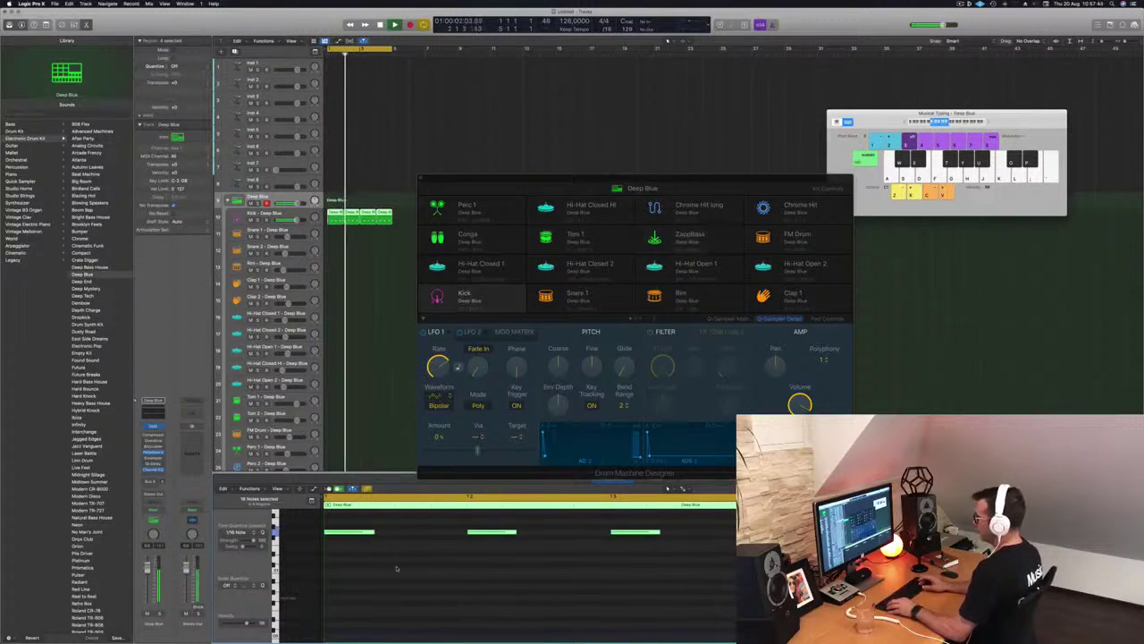
key(alt+shift+Down)
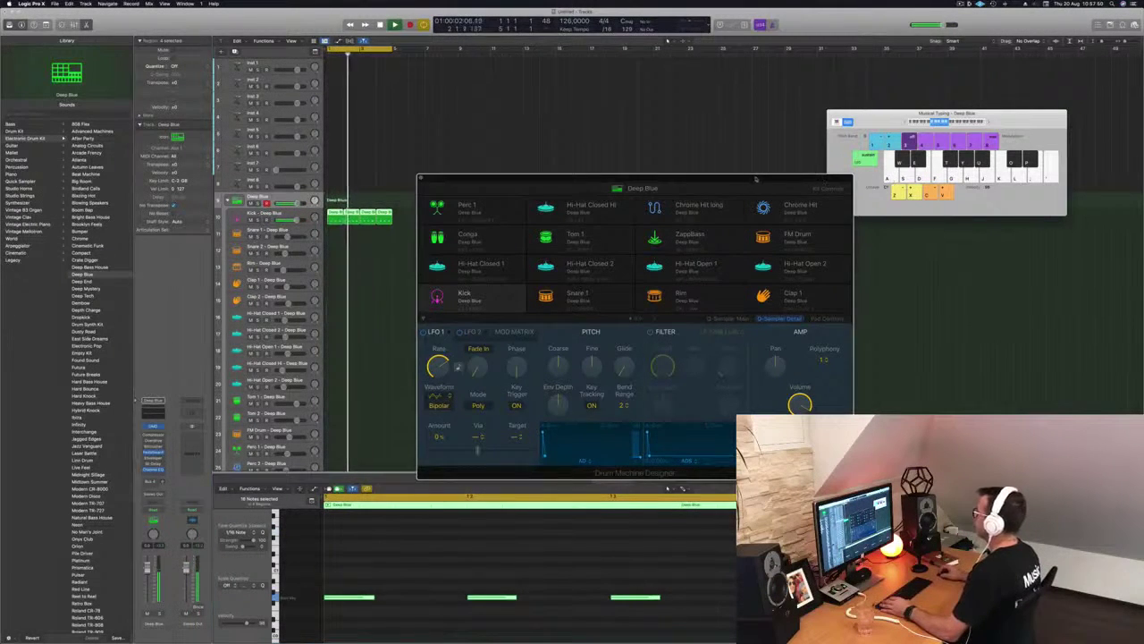
Step: Bring up the kick's sample waveform in Q-Sampler Main and shorten the sample end to 0.957 s
drag(744, 183, 842, 194)
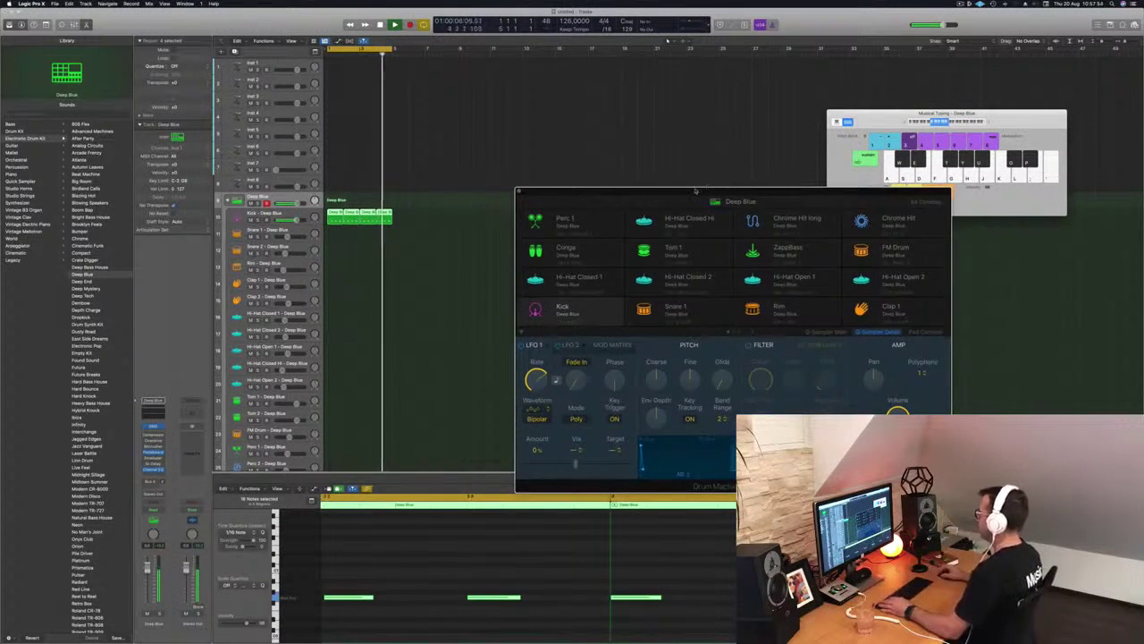
drag(740, 201, 715, 105)
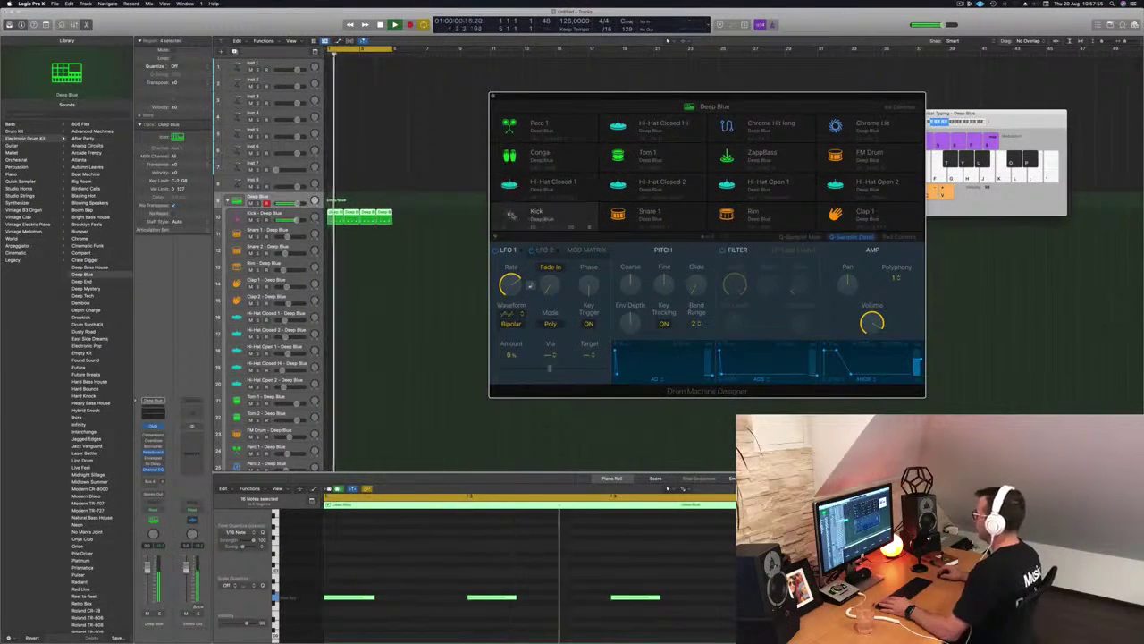
click(802, 236)
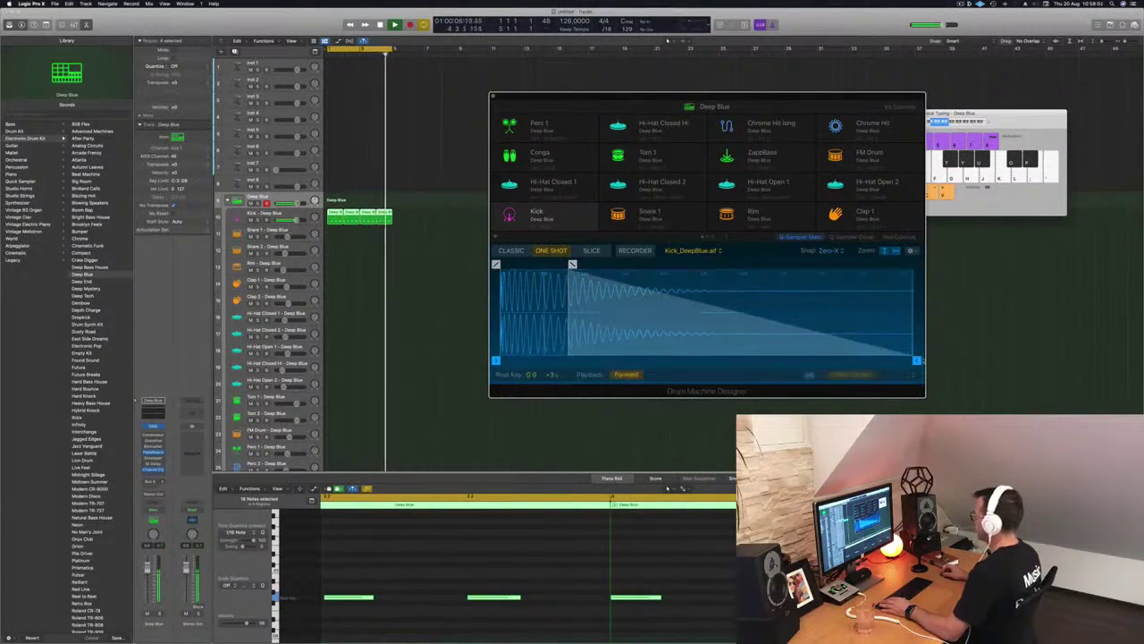
mouse_move(916, 360)
mouse_down()
mouse_move(856, 360)
mouse_move(896, 360)
mouse_up()
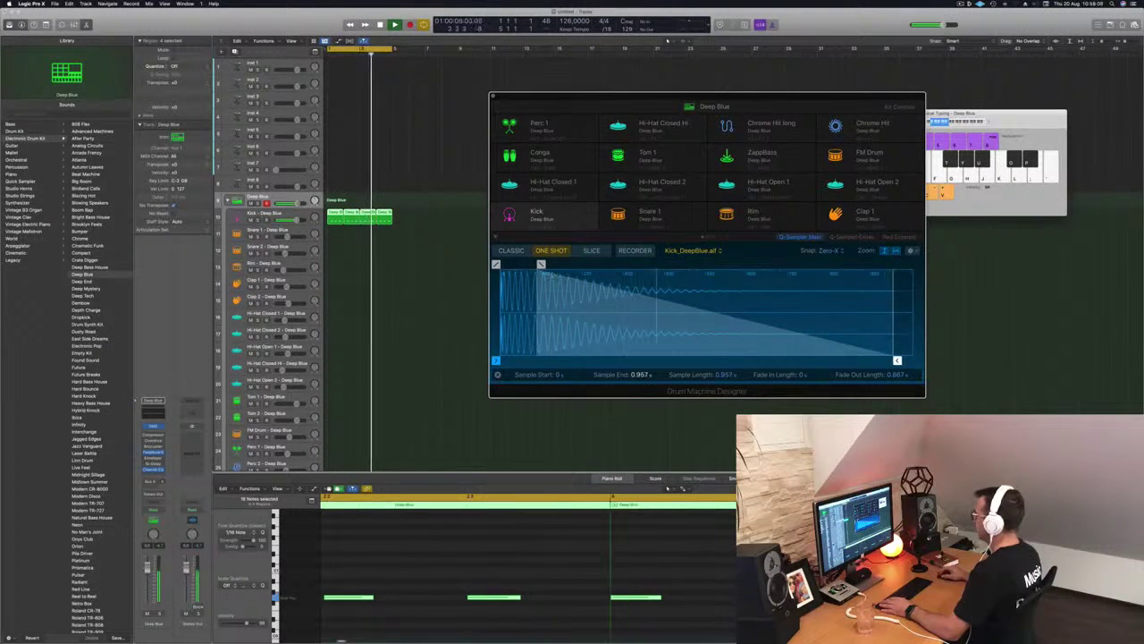
Step: Adjust the kick sample's fade-out while listening to the loop, settling on a fade-out length of 0.017 s
drag(540, 265, 533, 264)
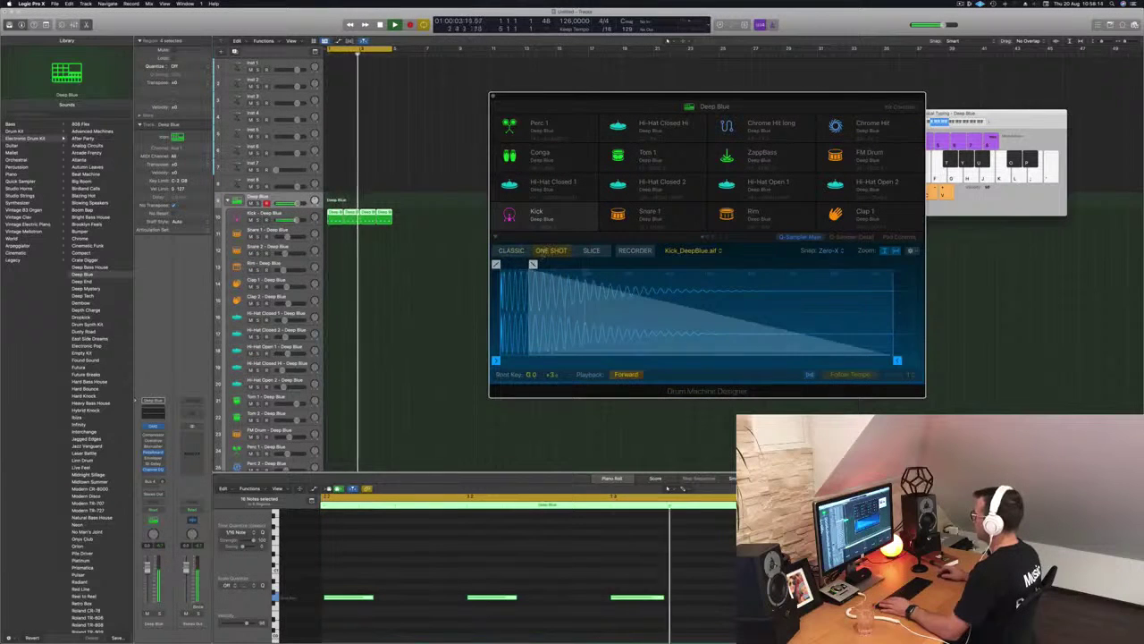
mouse_move(533, 265)
mouse_down()
mouse_move(716, 264)
mouse_move(554, 265)
mouse_up()
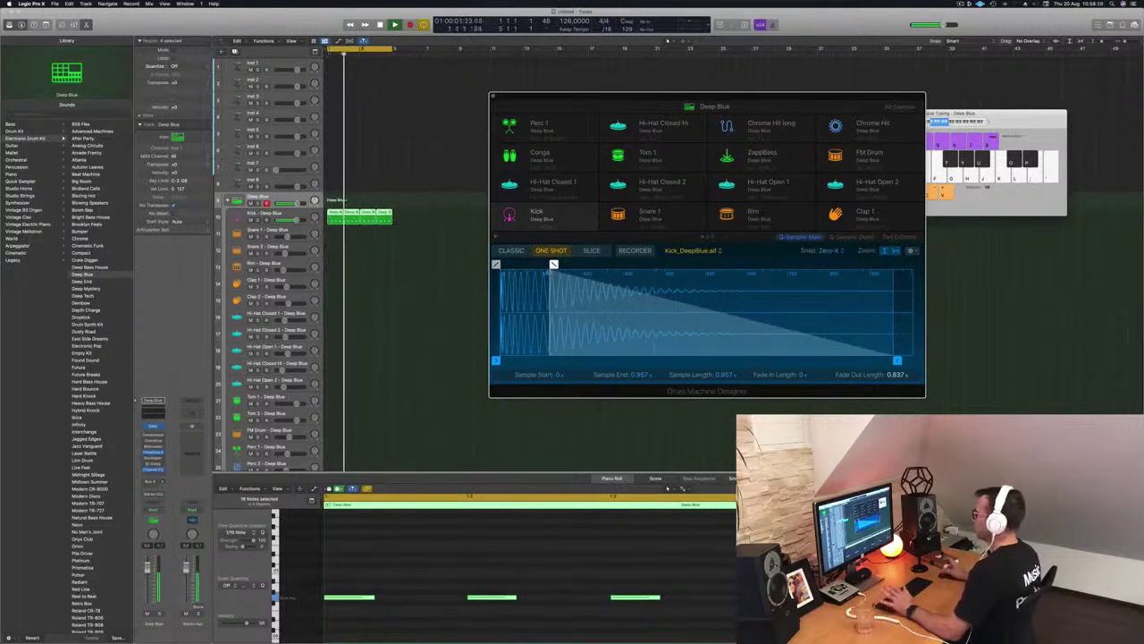
mouse_move(554, 264)
mouse_down()
mouse_move(536, 264)
mouse_move(632, 265)
mouse_move(554, 264)
mouse_up()
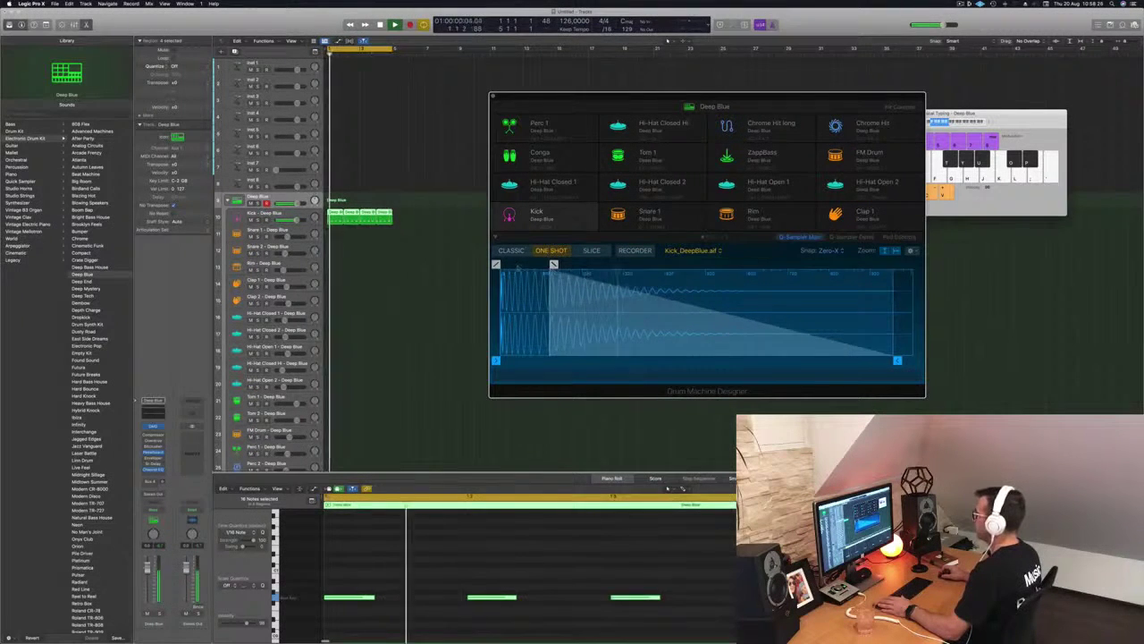
drag(497, 361, 475, 362)
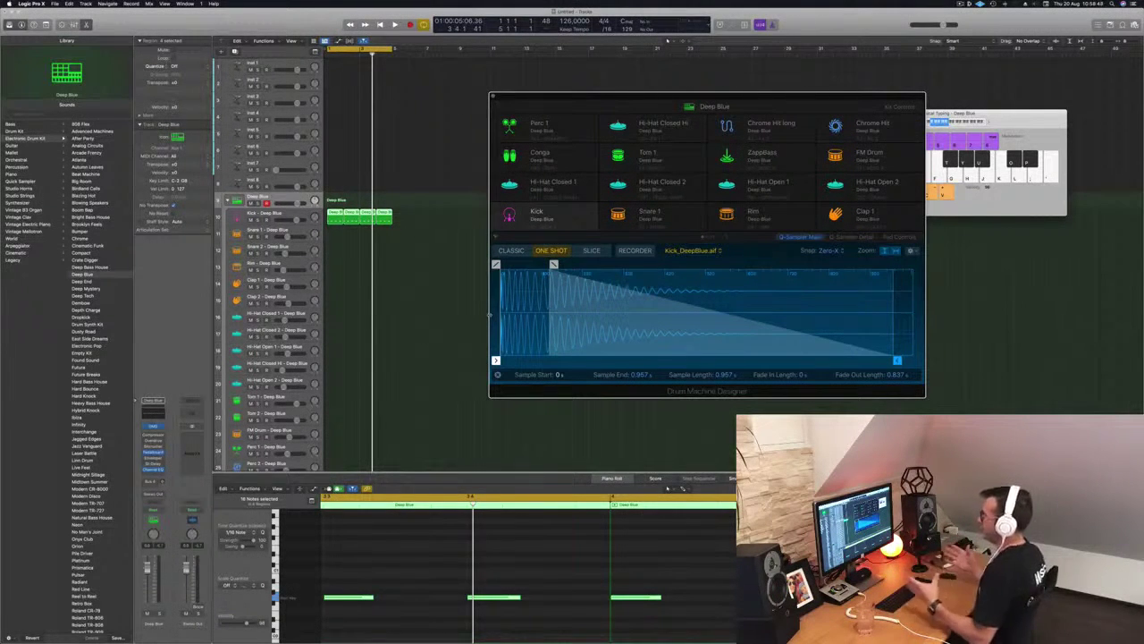
key(space)
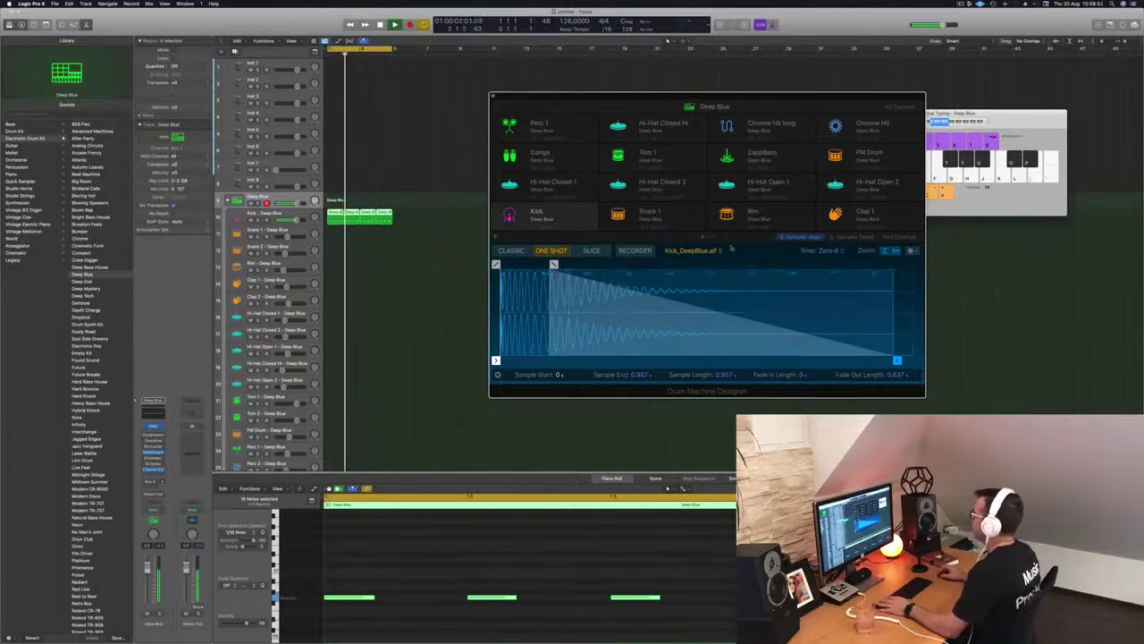
drag(554, 264, 889, 264)
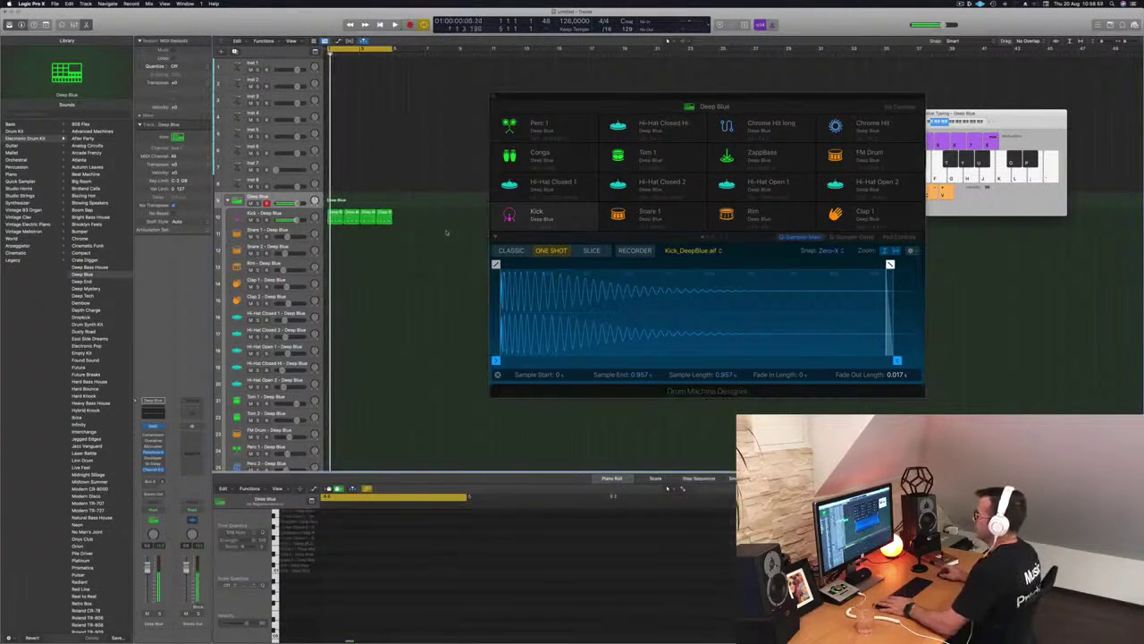
Step: Copy the first kick region onto the Snare 1 track, delete its notes on beats 1 and 3, and play the loop
mouse_move(338, 216)
mouse_down()
mouse_move(342, 368)
mouse_move(343, 234)
mouse_up()
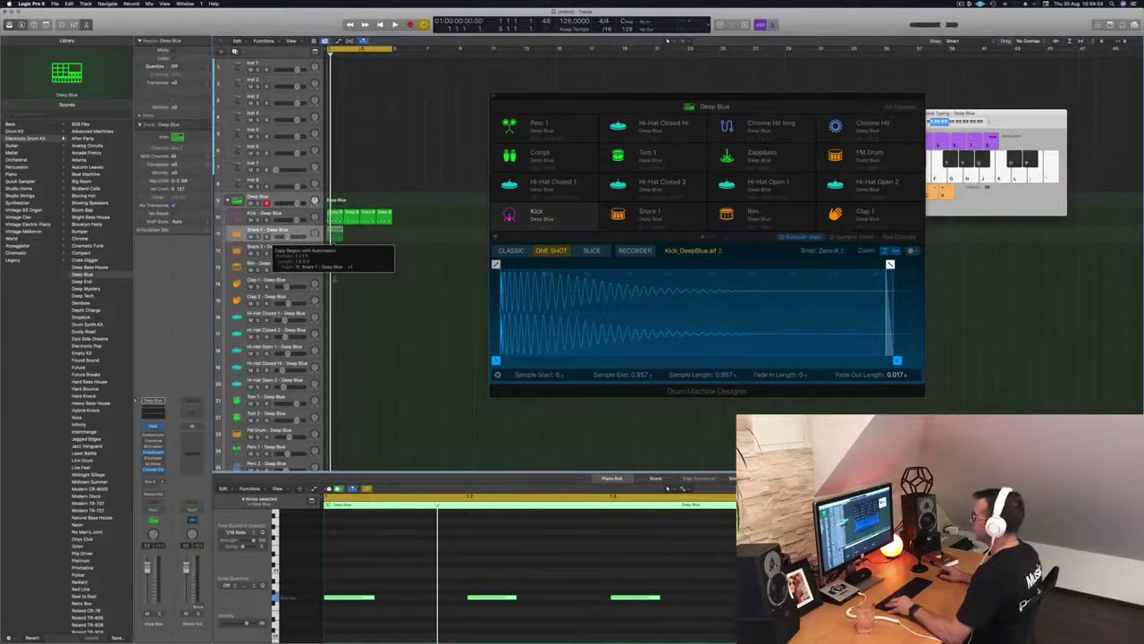
drag(333, 235, 333, 234)
click(353, 597)
drag(594, 560, 662, 620)
key(Delete)
key(space)
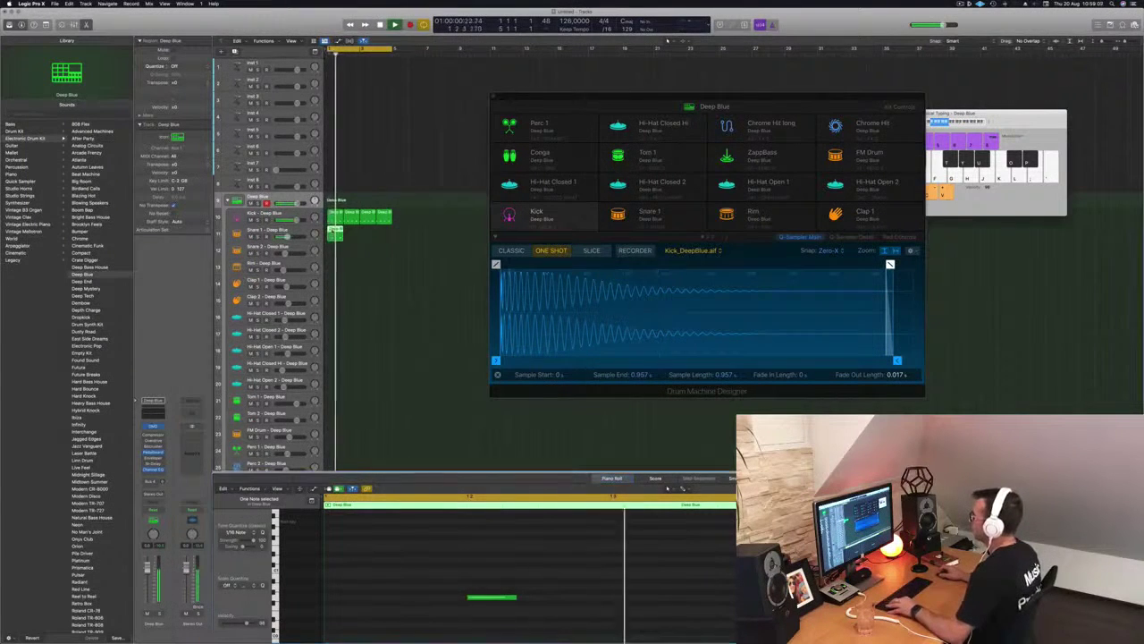
Step: Duplicate the Snare 1 region across the remaining bars so the snare pattern fills all four bars
click(352, 234)
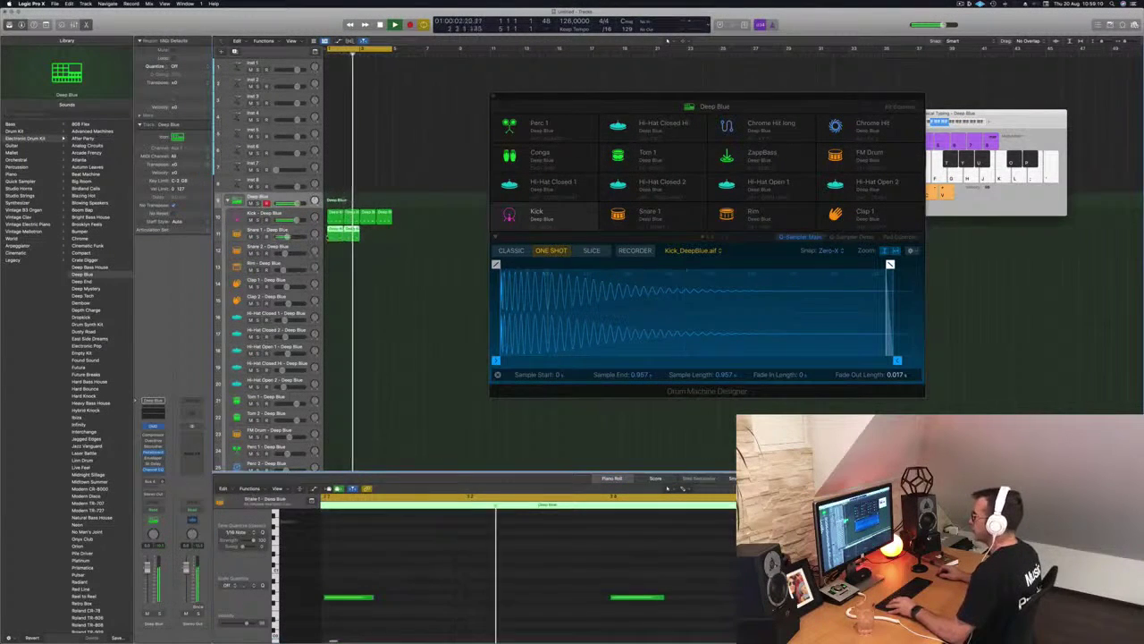
mouse_move(347, 234)
mouse_down()
mouse_move(377, 238)
mouse_move(366, 238)
mouse_up()
click(441, 567)
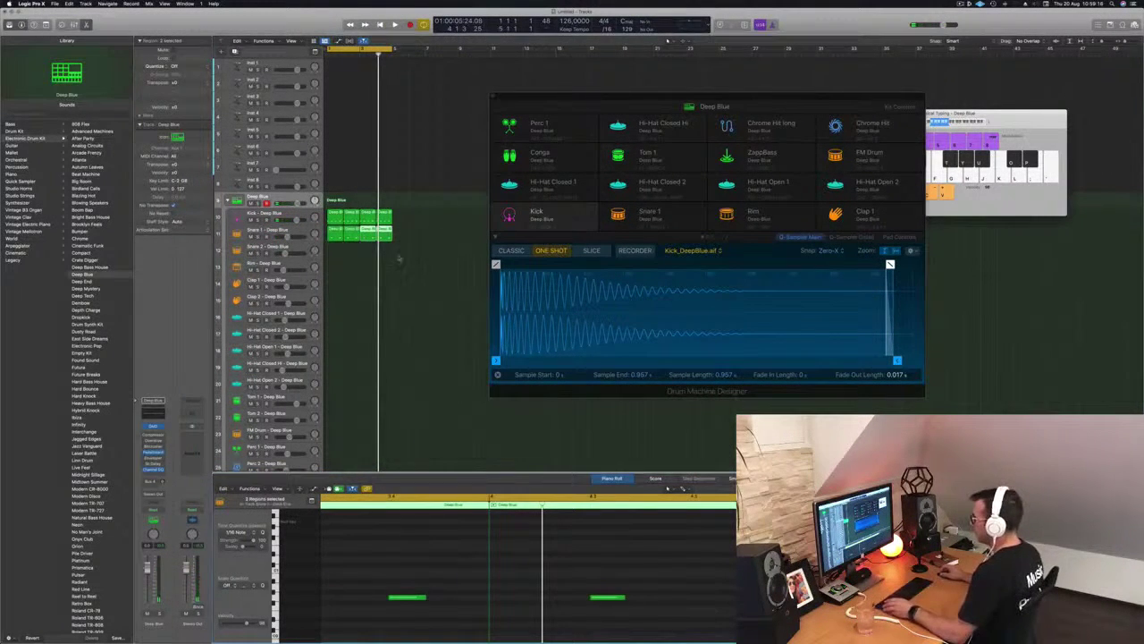
Step: Transpose all notes in the four Snare 1 regions up together and play the loop
drag(416, 239, 335, 233)
click(443, 553)
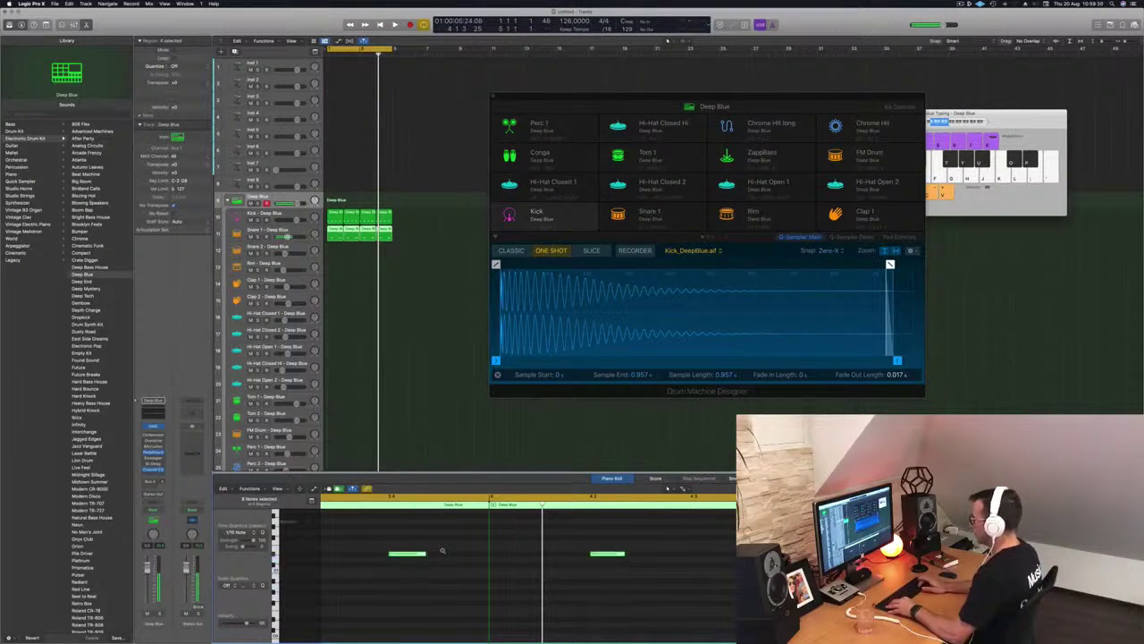
key(space)
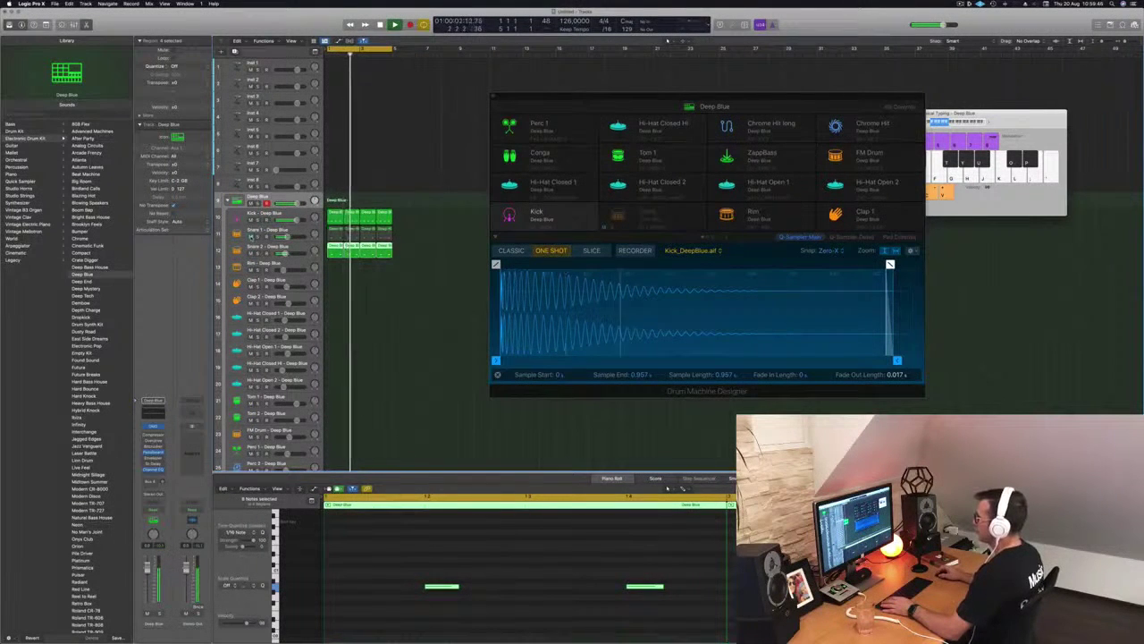
Step: Try the snare pattern on the Snare 2 track with its notes raised an octave, delete those regions and return to Snare 1
click(297, 248)
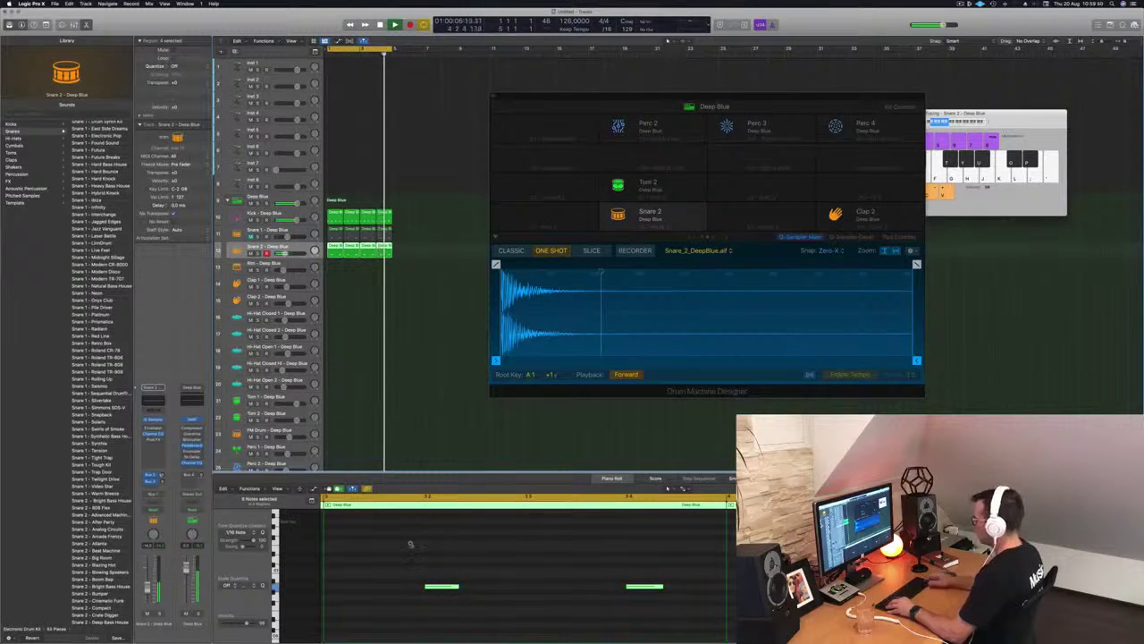
click(411, 546)
key(super+a)
key(alt+shift+Up)
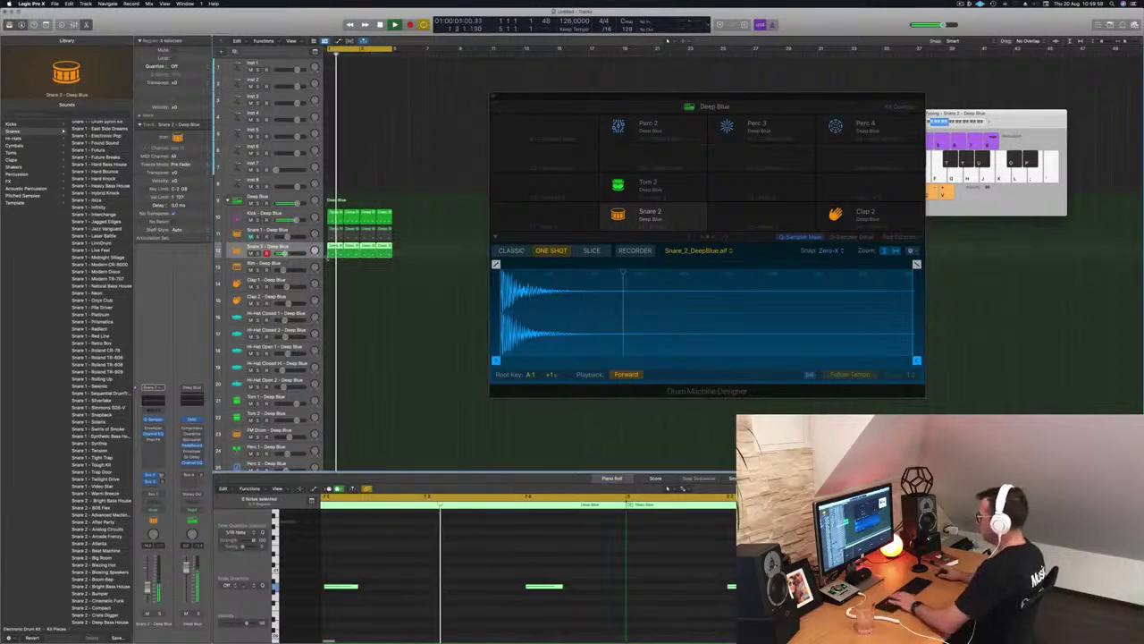
key(Delete)
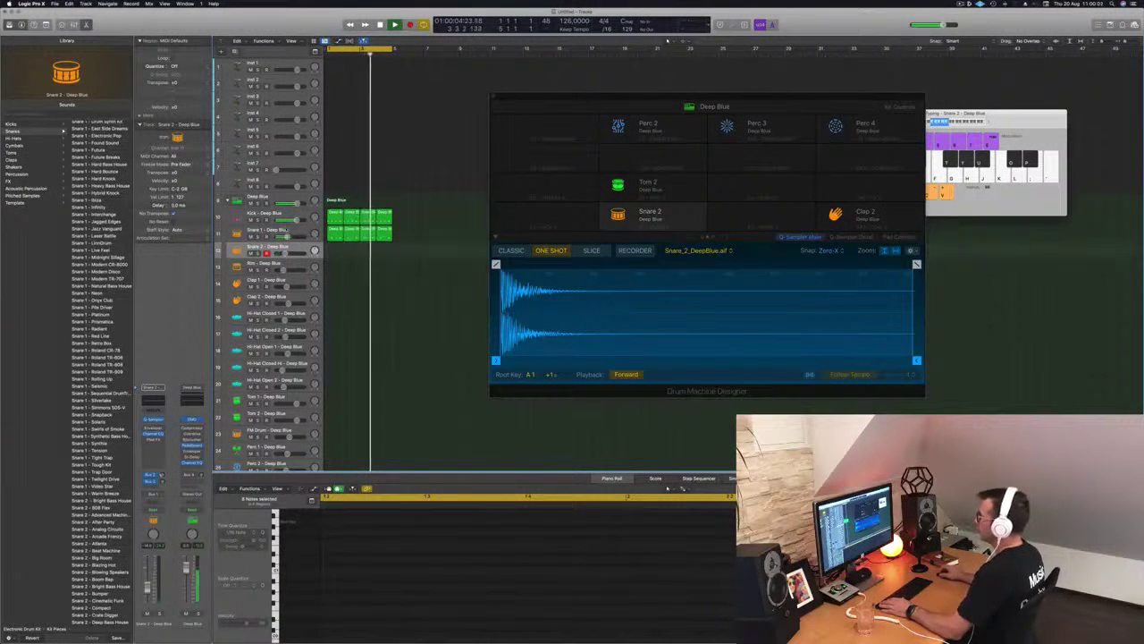
key(Up)
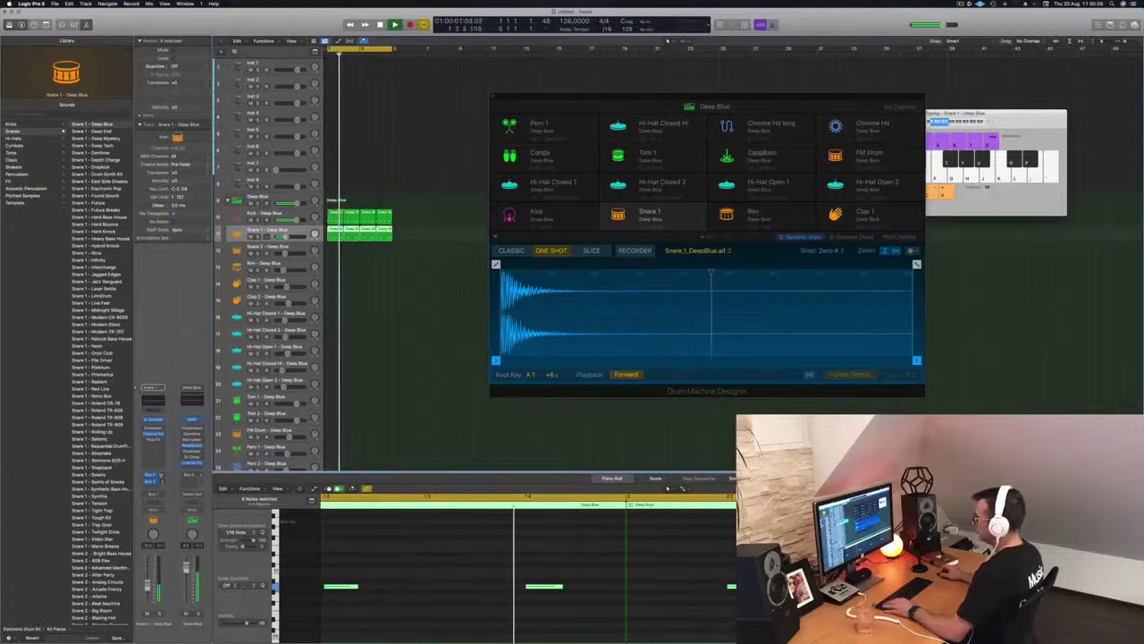
Step: Copy the first kick region onto the Hi-Hat Open 1 track, with its notes moved to the off-beats and raised two octaves
click(332, 216)
drag(332, 216, 334, 349)
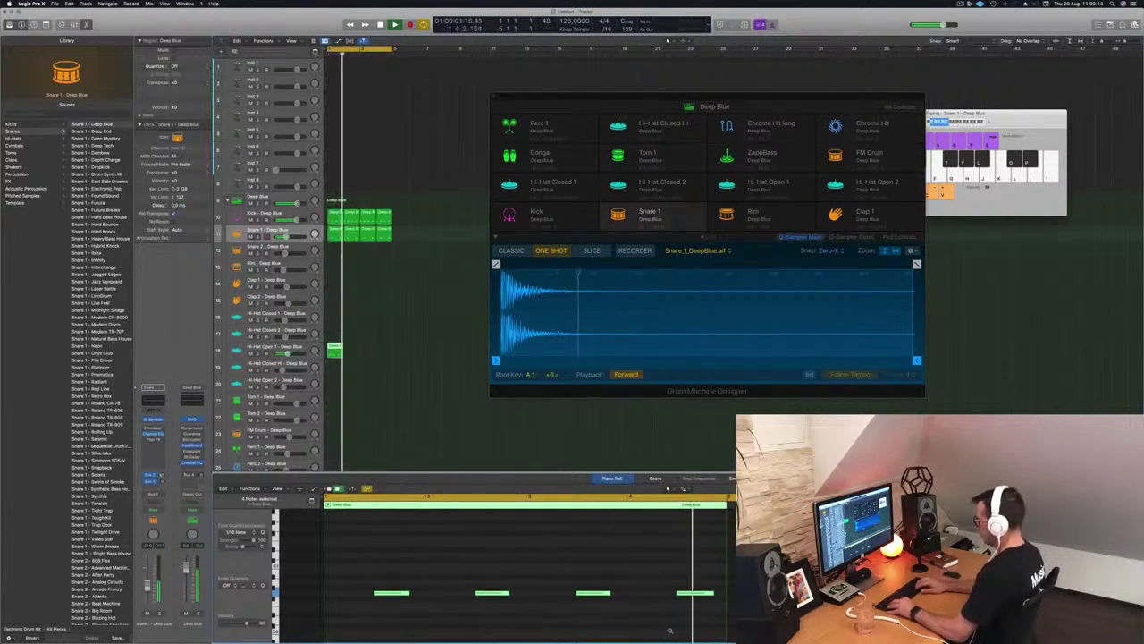
key(alt+shift+Up)
key(alt+shift+Up)
Step: Duplicate the Hi-Hat Open 1 region across the remaining bars so the off-beat pattern fills all four bars
scroll(618, 608, up, 2)
scroll(619, 607, up, 4)
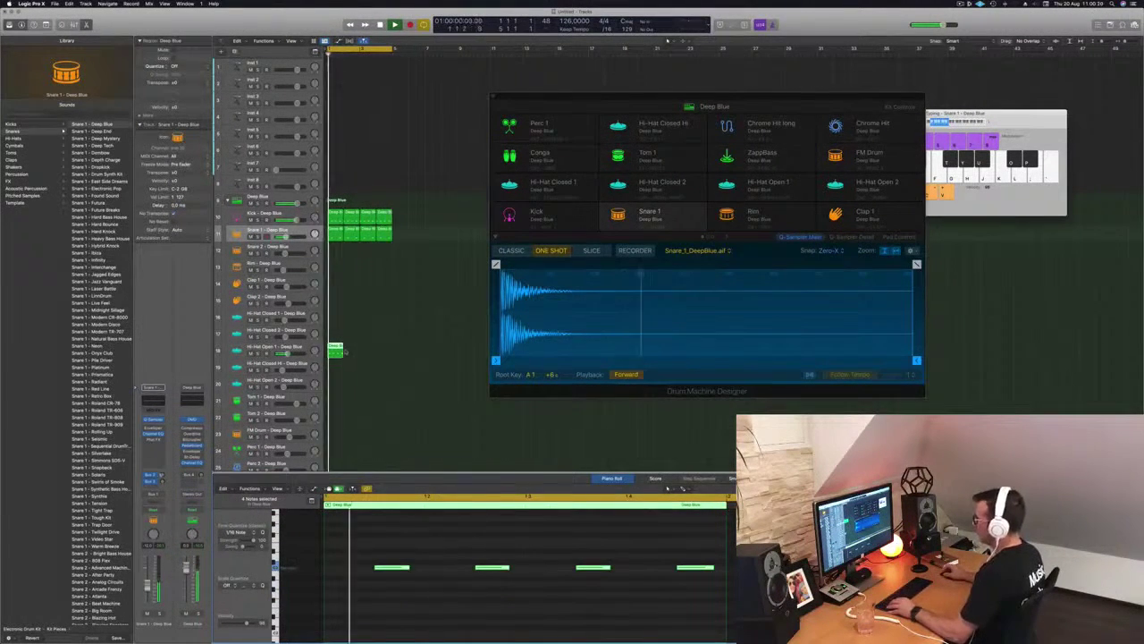
alt+drag(332, 345, 368, 351)
Step: Browse the library's hi-hats for the Hi-Hat Open 1 track and replace its sound with Hi-Hat Open - Deep Tech
click(268, 347)
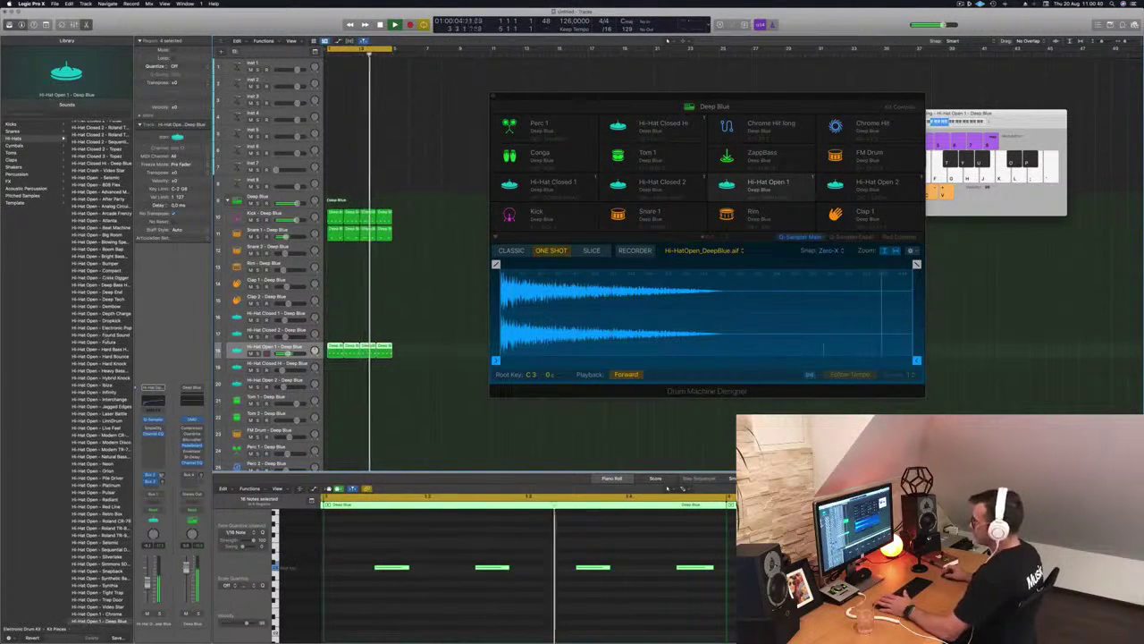
scroll(101, 371, up, 8)
scroll(108, 337, down, 1)
scroll(132, 386, down, 2)
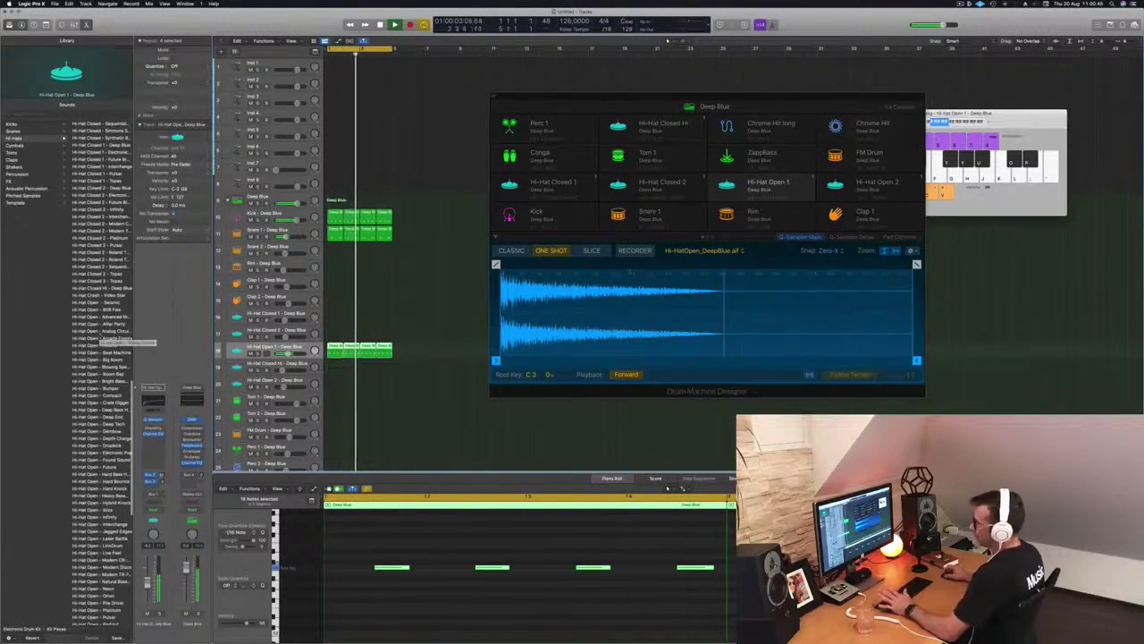
scroll(108, 339, up, 1)
scroll(107, 340, up, 2)
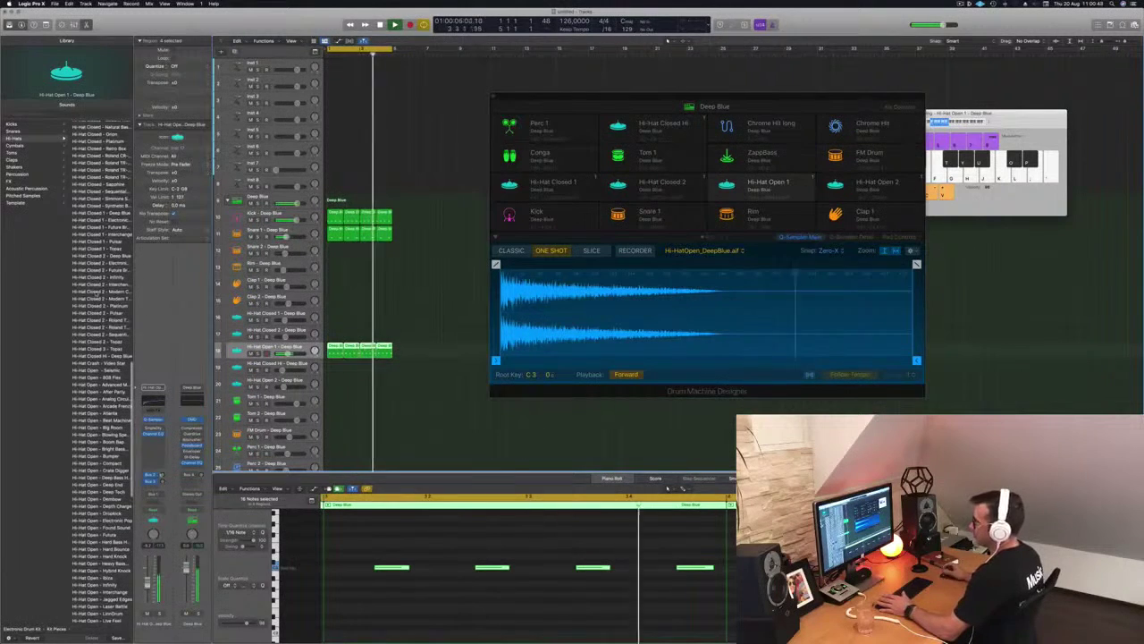
scroll(96, 311, down, 4)
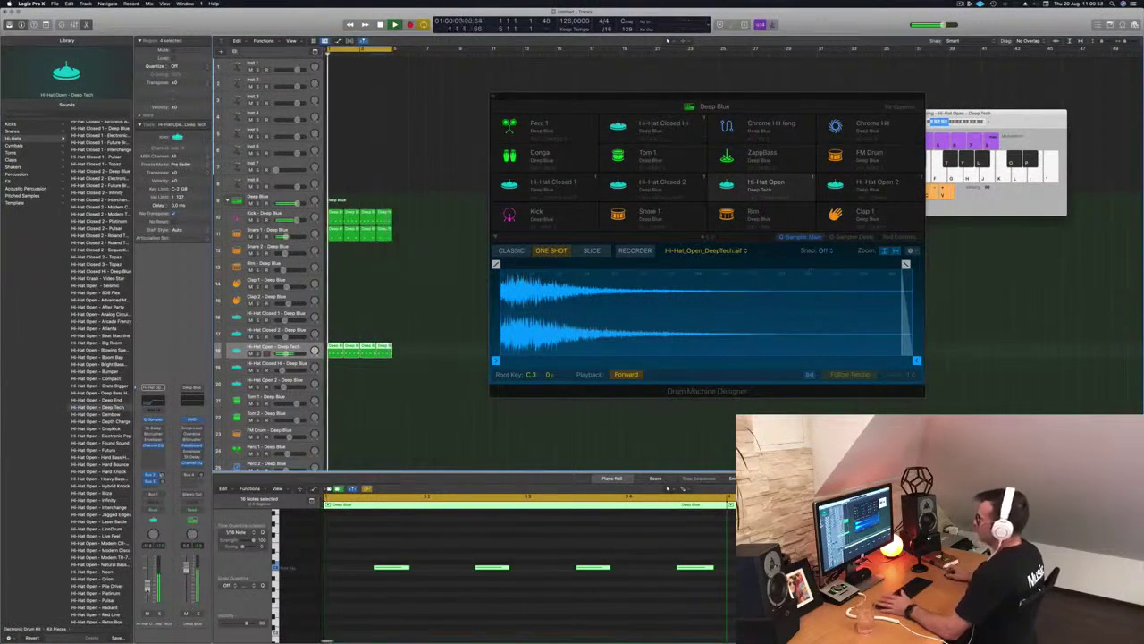
Step: Copy the first open hi-hat region onto the Hi-Hat Closed 1 track and fill it with short notes on every sixteenth
click(401, 231)
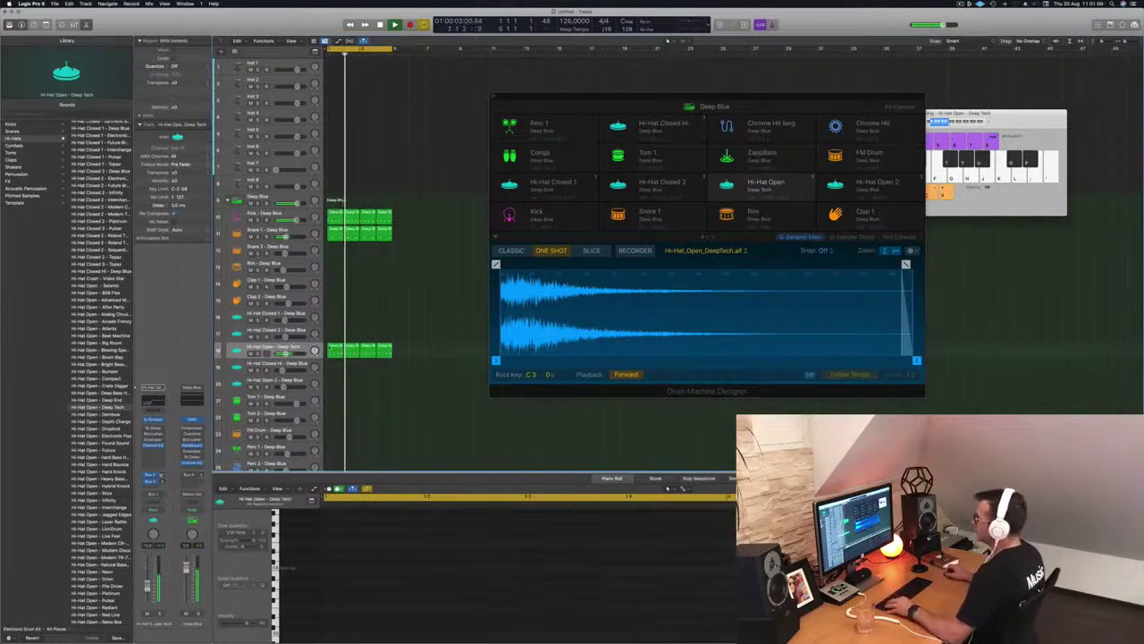
click(330, 349)
drag(334, 351, 337, 324)
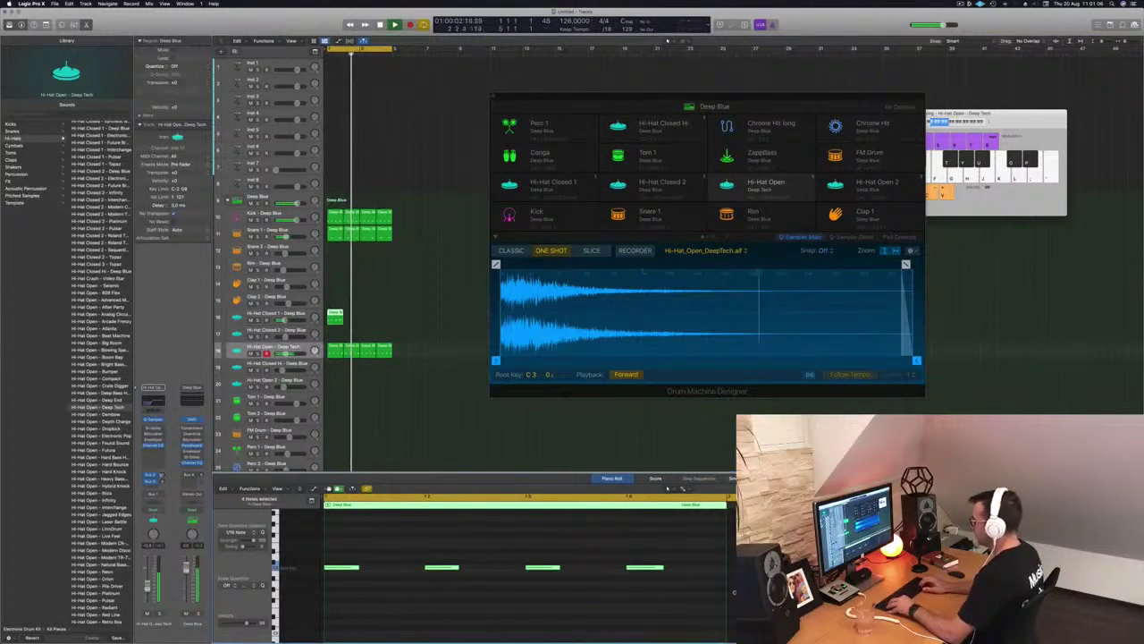
key(space)
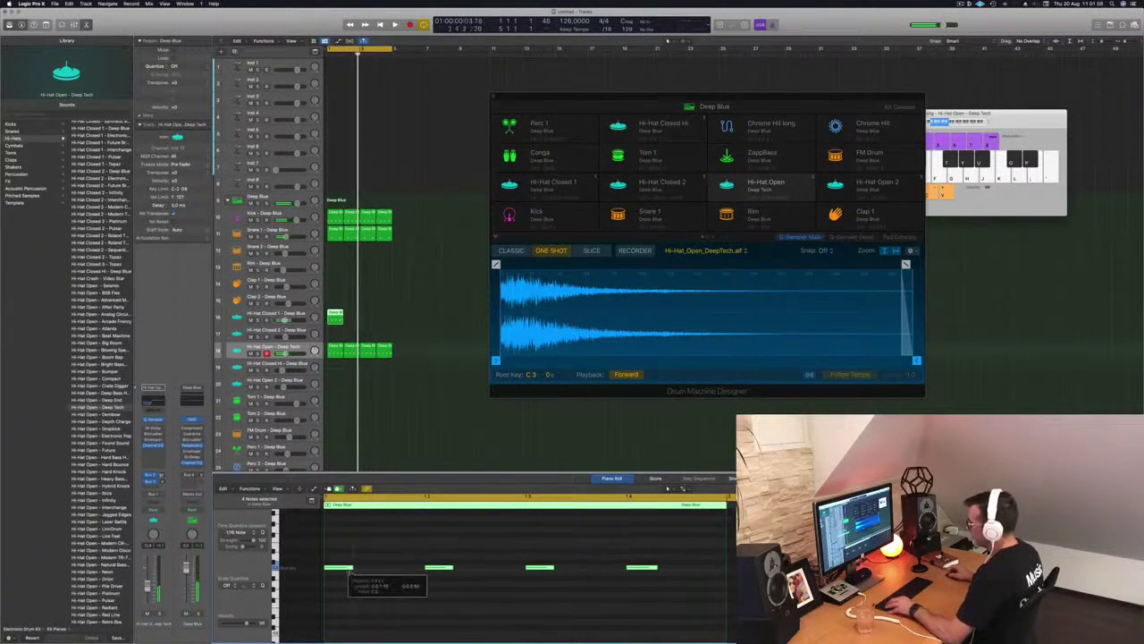
drag(332, 569, 373, 569)
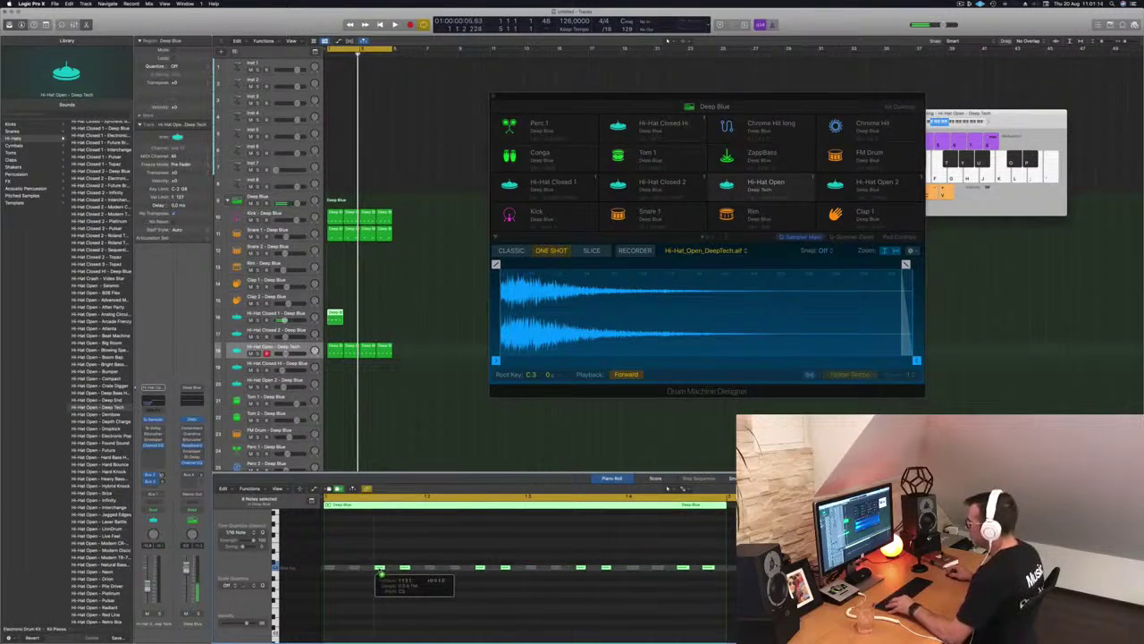
Step: Duplicate the Hi-Hat Closed 1 region across the remaining bars to fill all four bars and play the loop
click(306, 314)
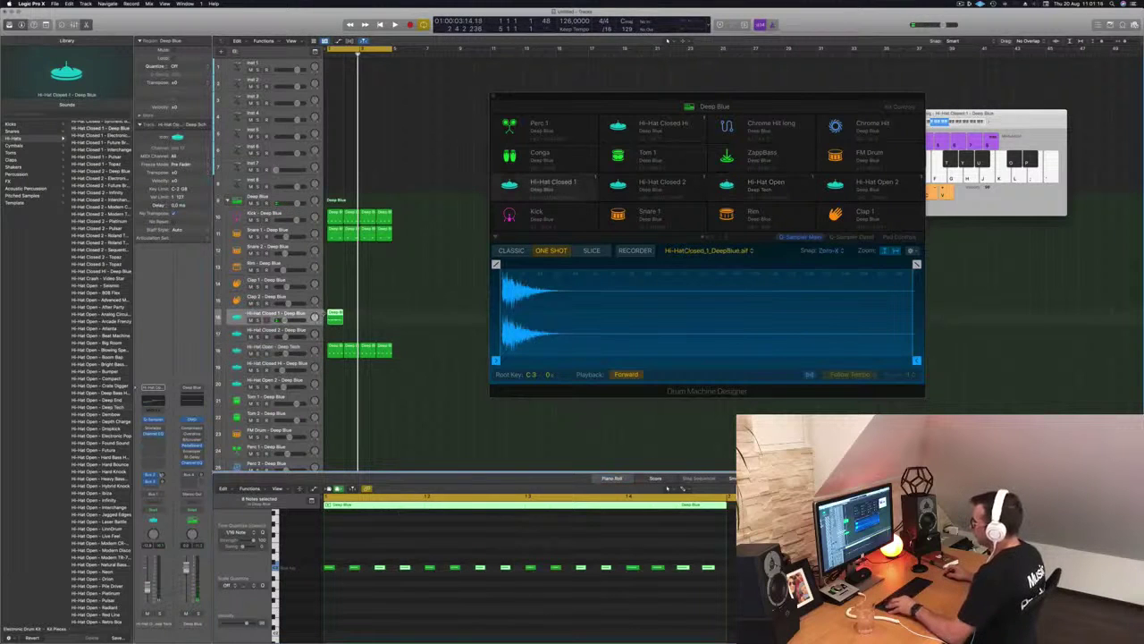
drag(334, 316, 369, 349)
key(space)
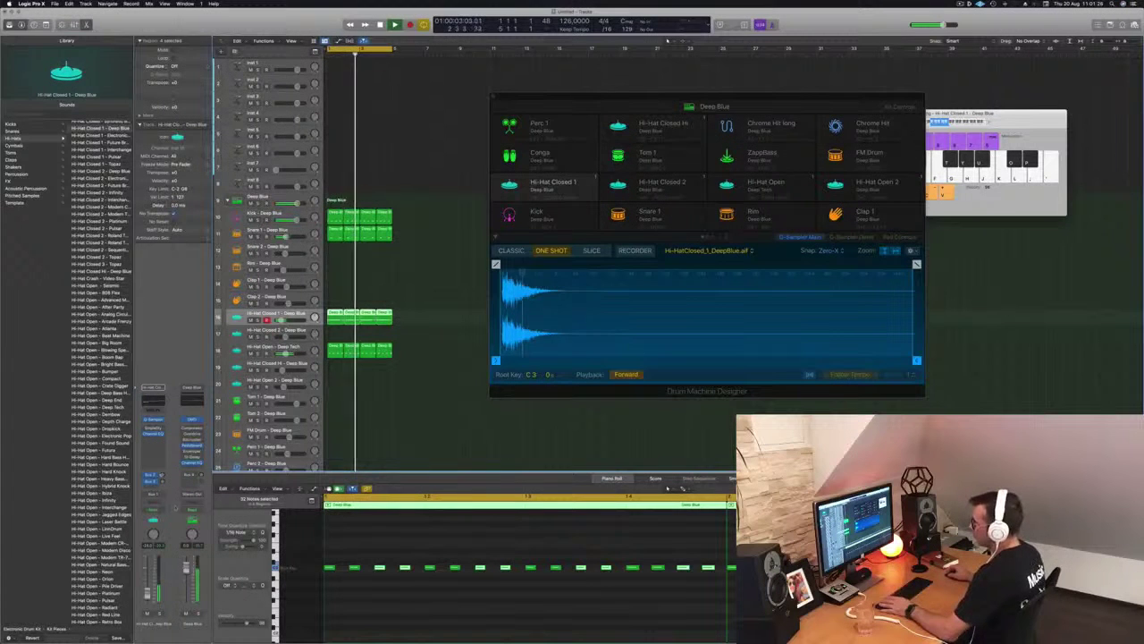
Step: Enable the low-cut band in the closed hi-hat's Channel EQ and set it to 1860 Hz at 24 dB/Oct
click(152, 433)
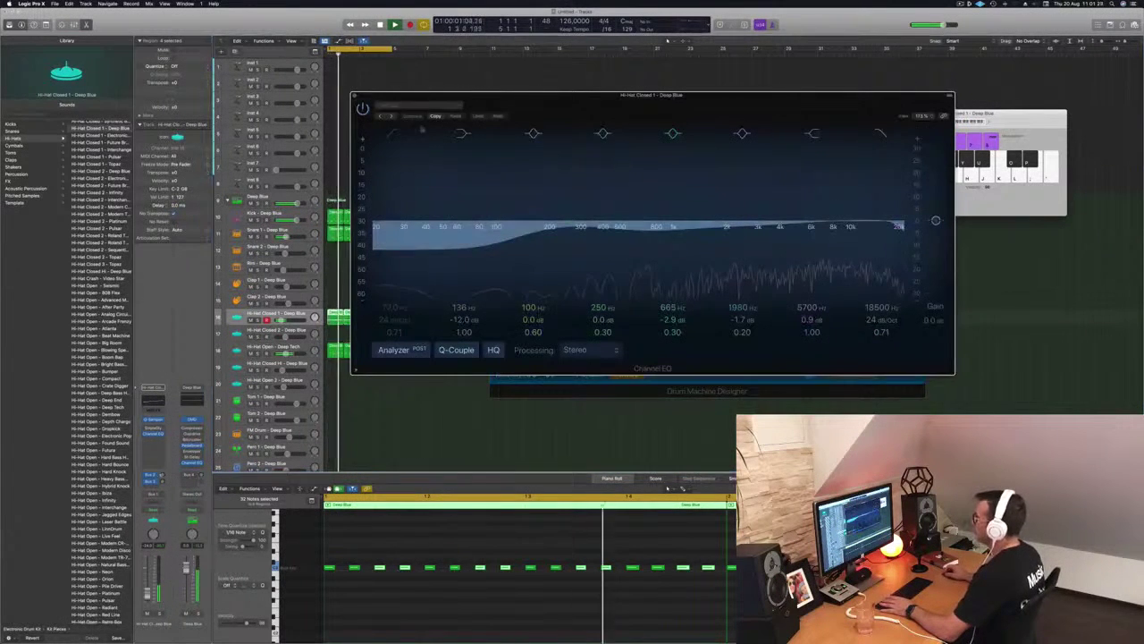
click(392, 133)
drag(404, 234, 646, 233)
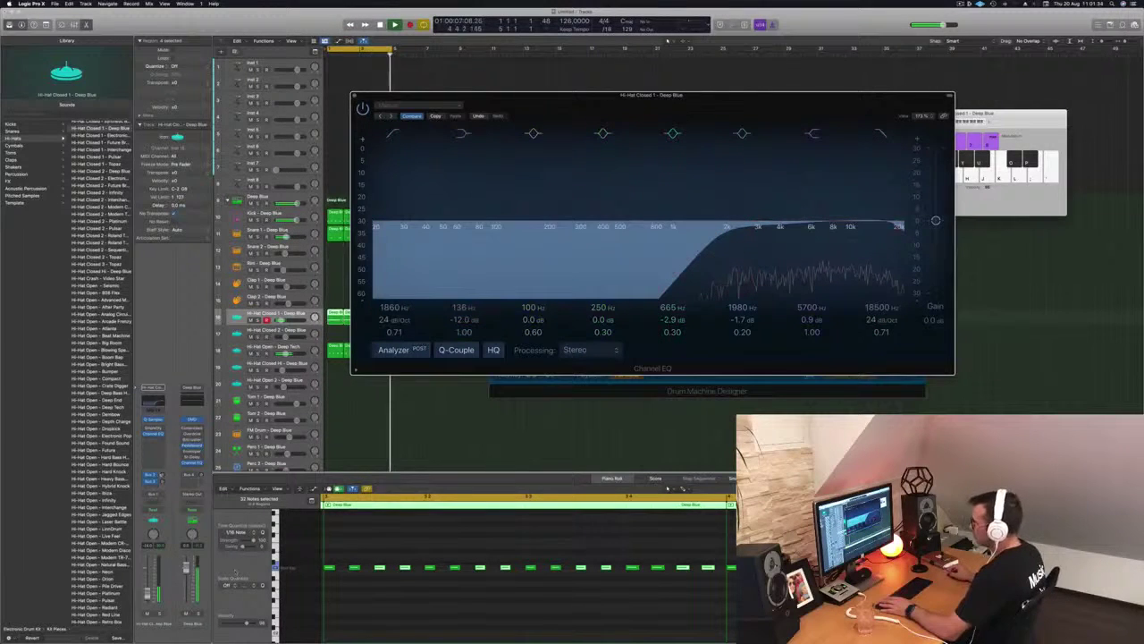
click(158, 494)
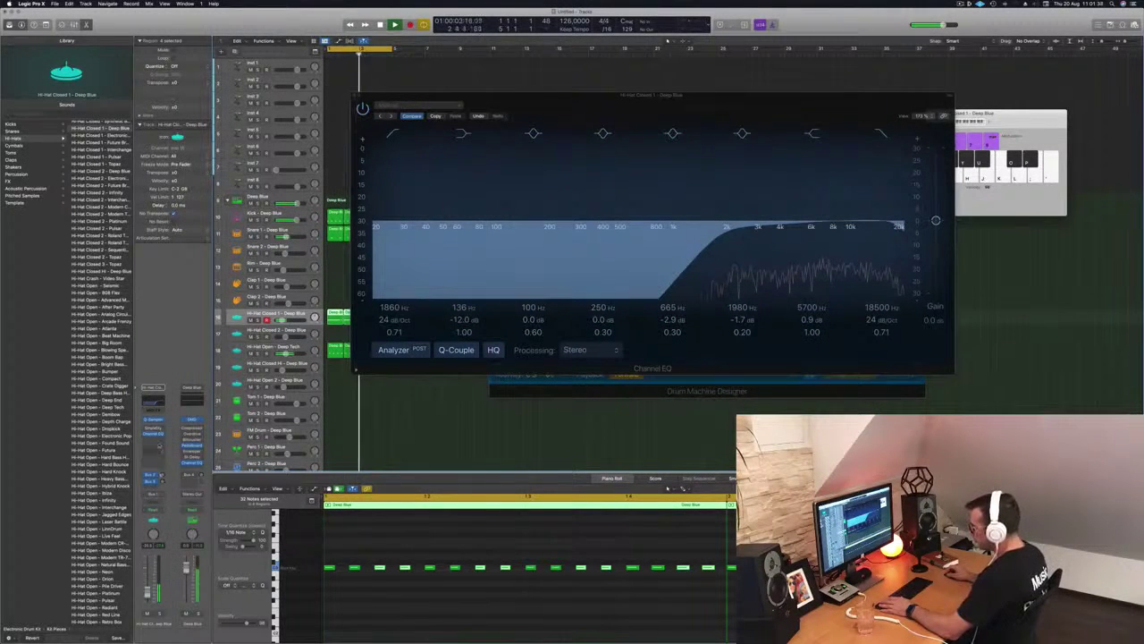
Step: Insert a Chorus effect after the EQ on the Hi-Hat Closed 1 channel and move its window aside
click(154, 439)
mouse_move(159, 537)
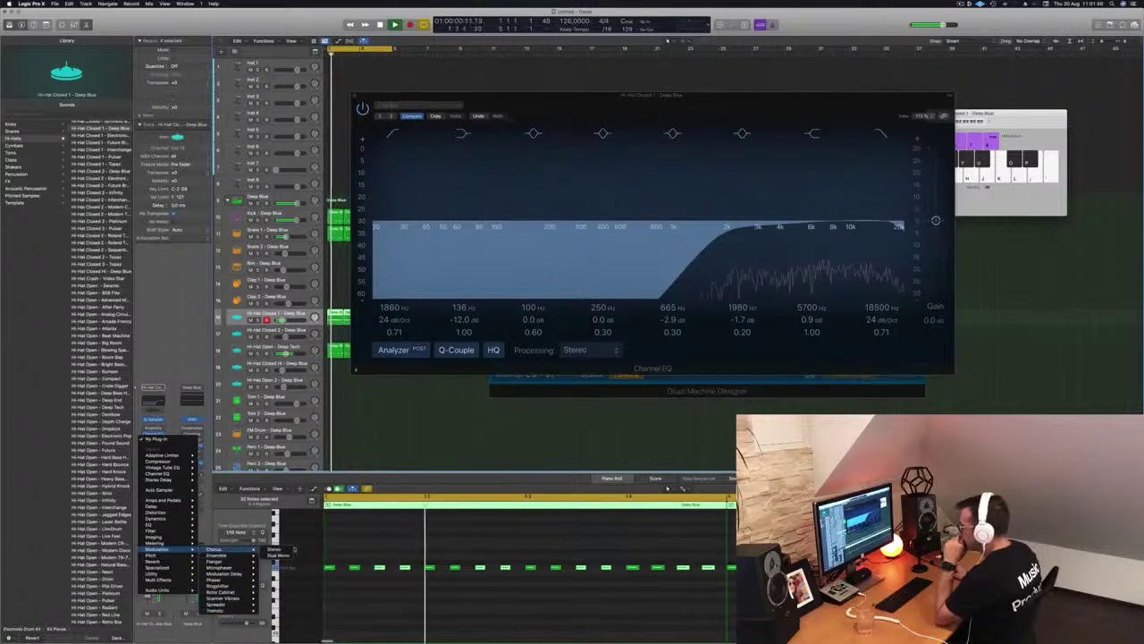
click(234, 549)
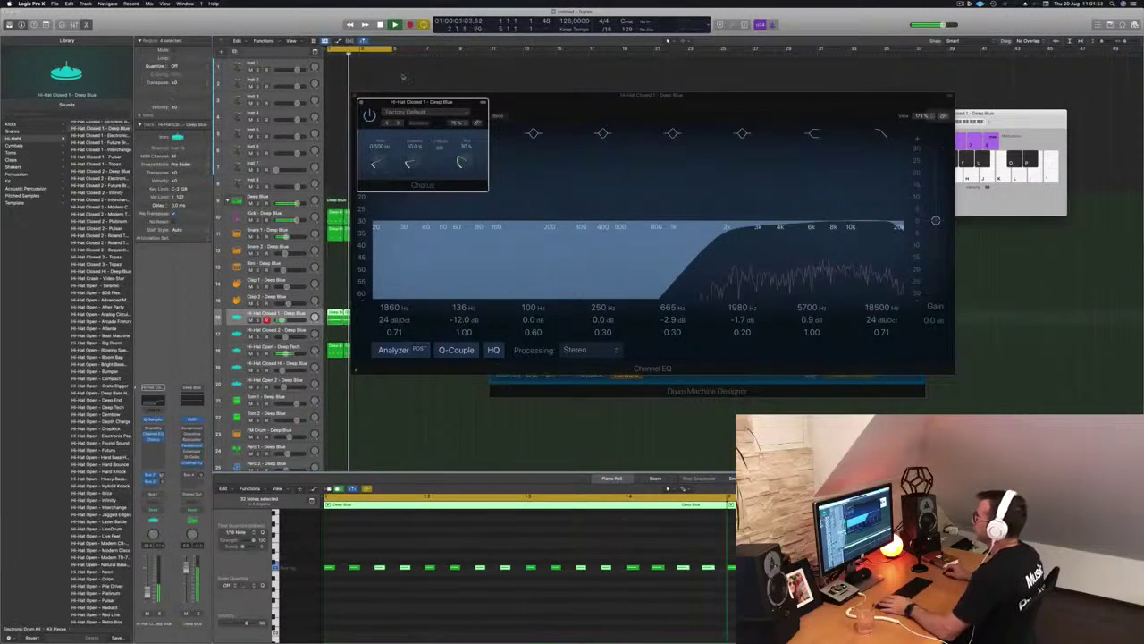
drag(428, 105, 370, 163)
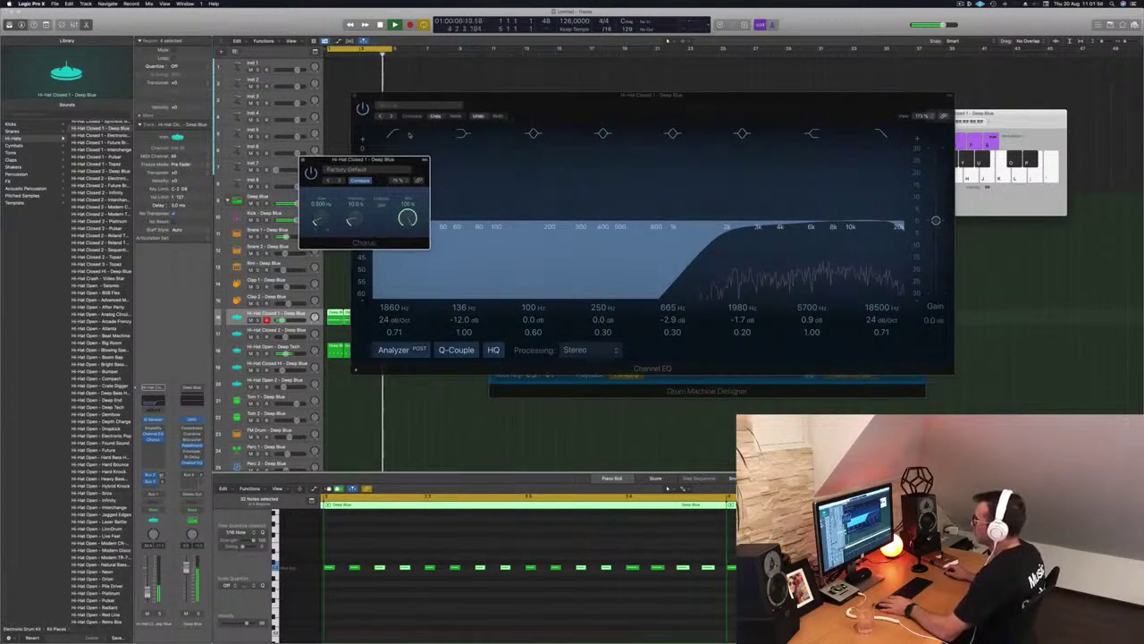
Step: Set the Chorus to a 0.700 Hz rate, 19% intensity and 85% mix while listening, and close the Chorus and EQ windows
drag(404, 217, 417, 169)
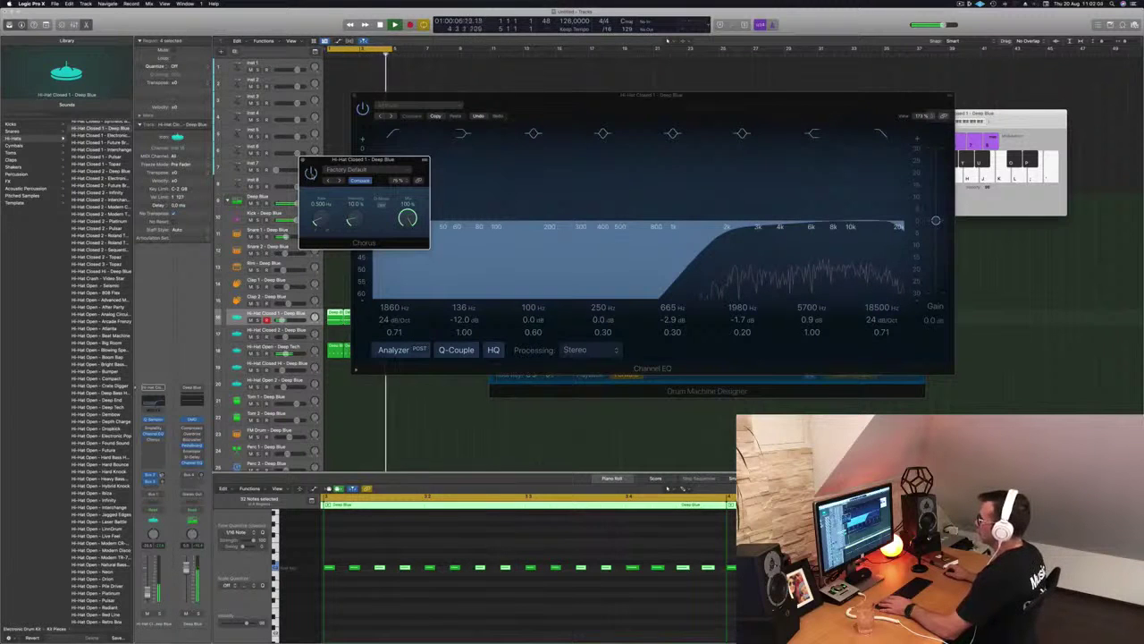
drag(409, 218, 410, 221)
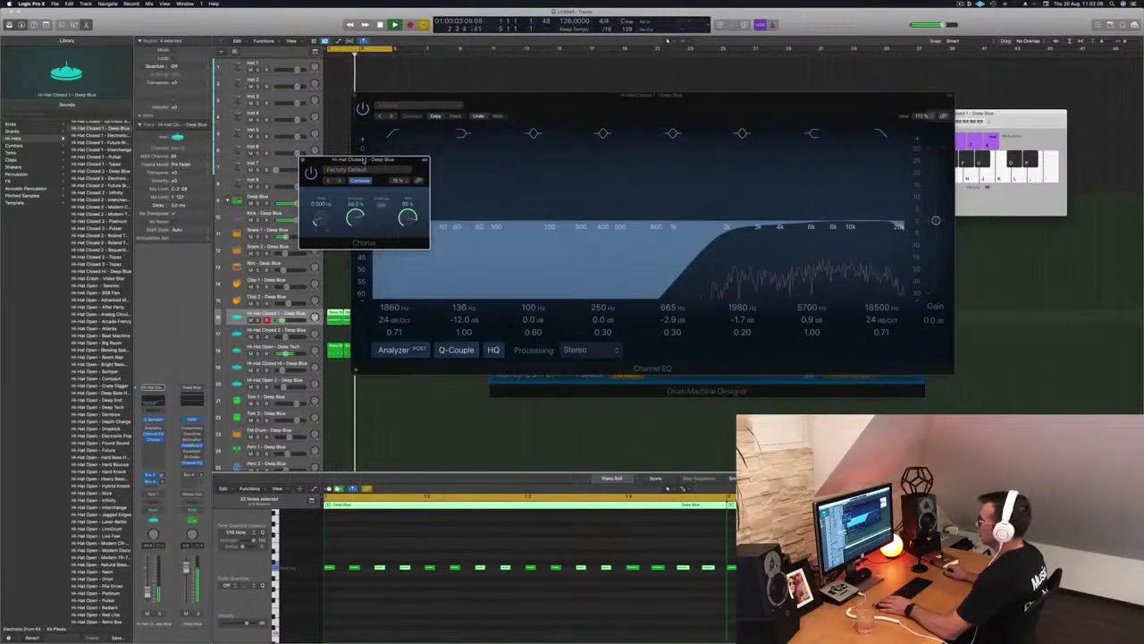
drag(363, 151, 362, 171)
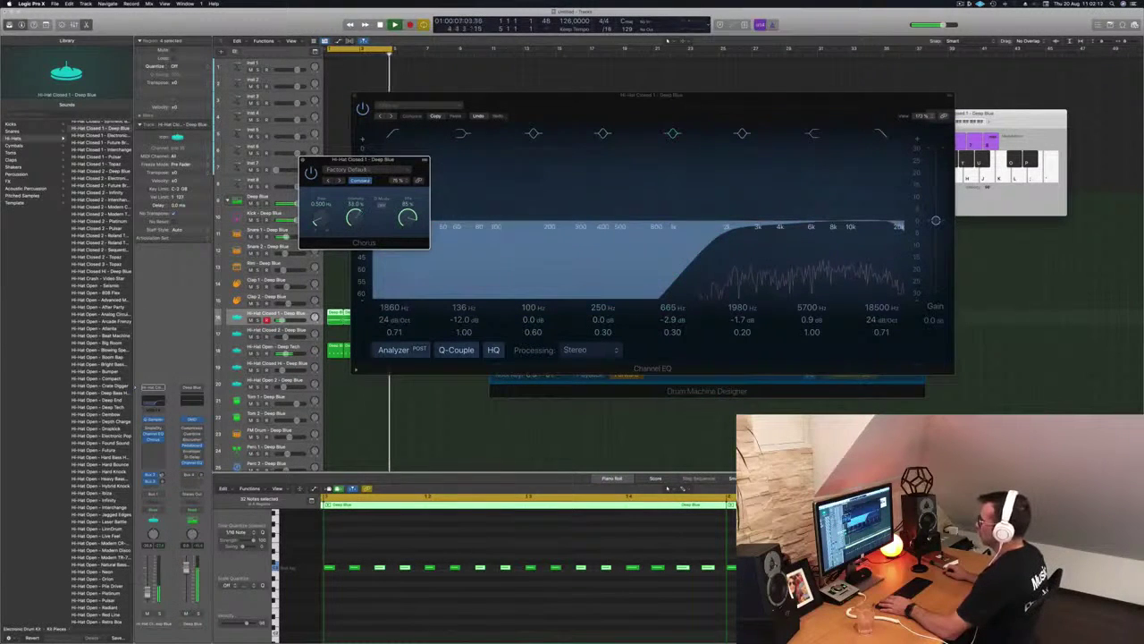
drag(364, 190, 364, 225)
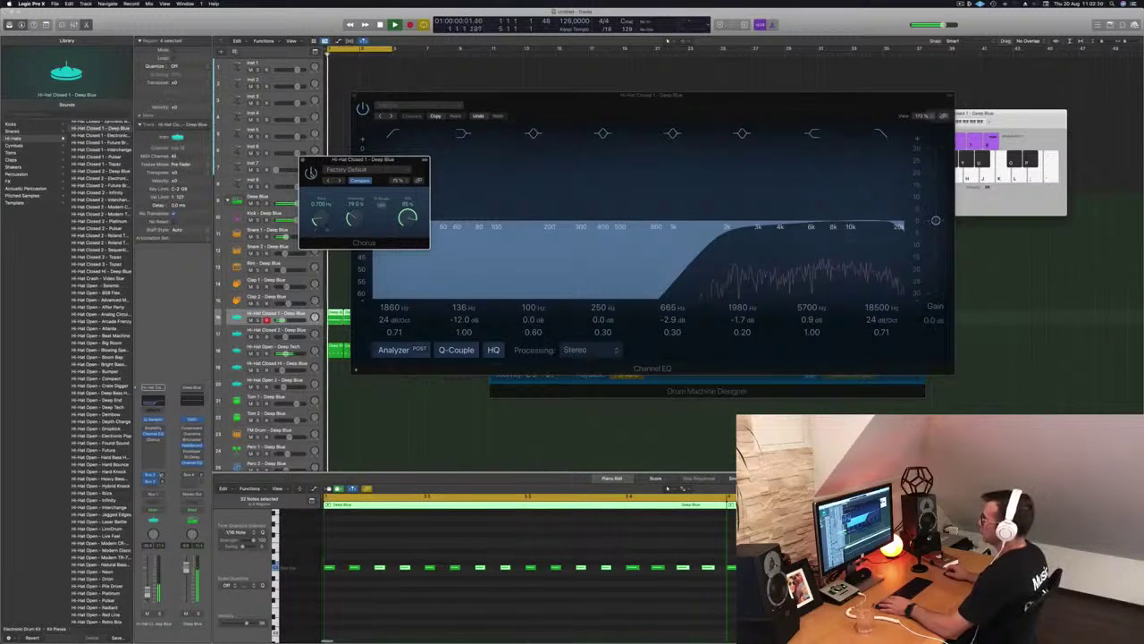
key(super+w)
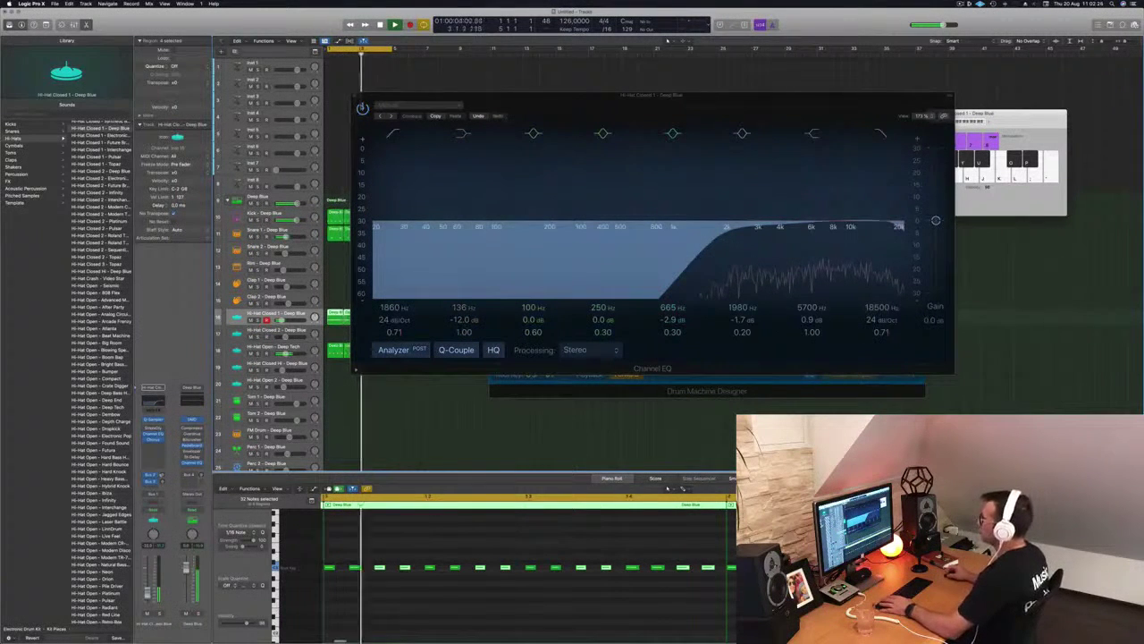
click(356, 97)
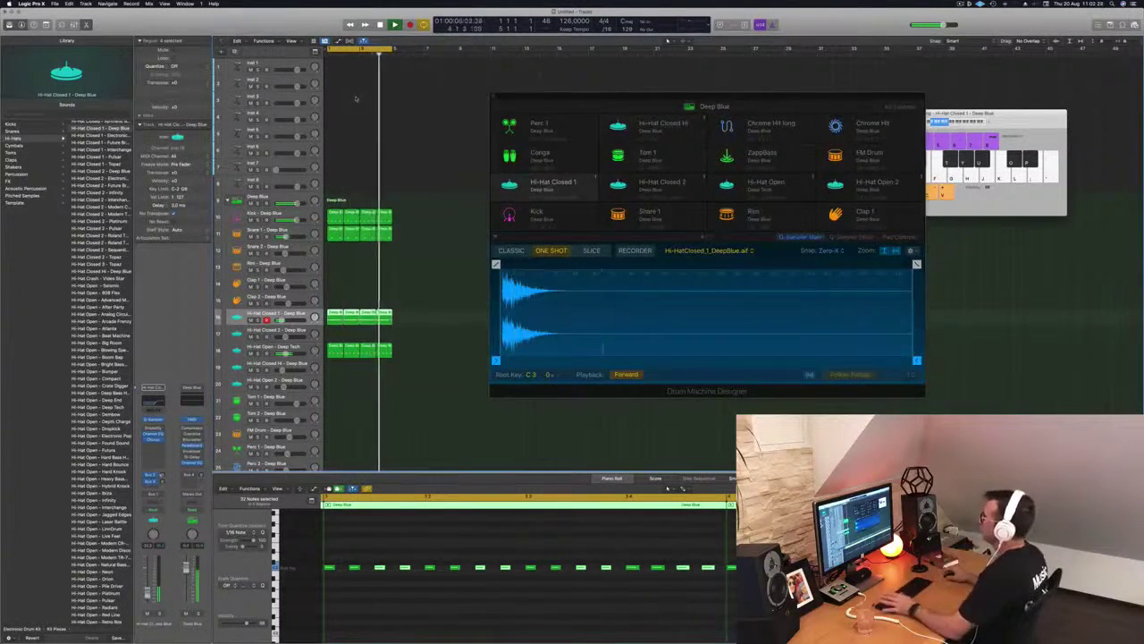
Step: Shorten the closed hi-hat's sample end to 0.434 s, put Drum Machine Designer away and select the main Deep Blue track
drag(660, 96, 599, 96)
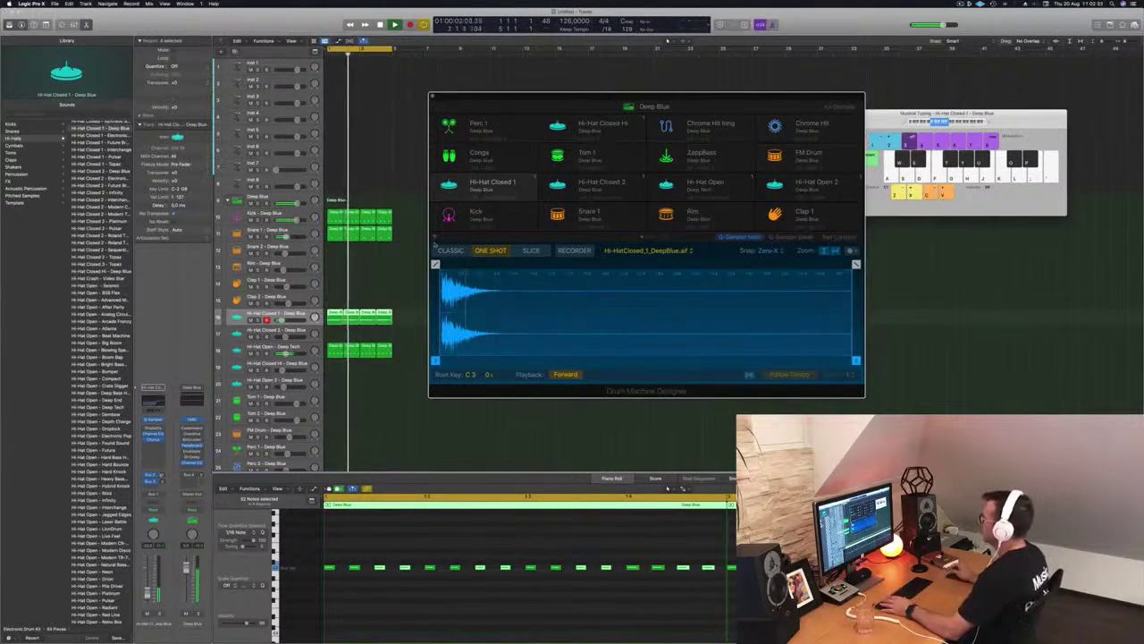
drag(856, 360, 829, 339)
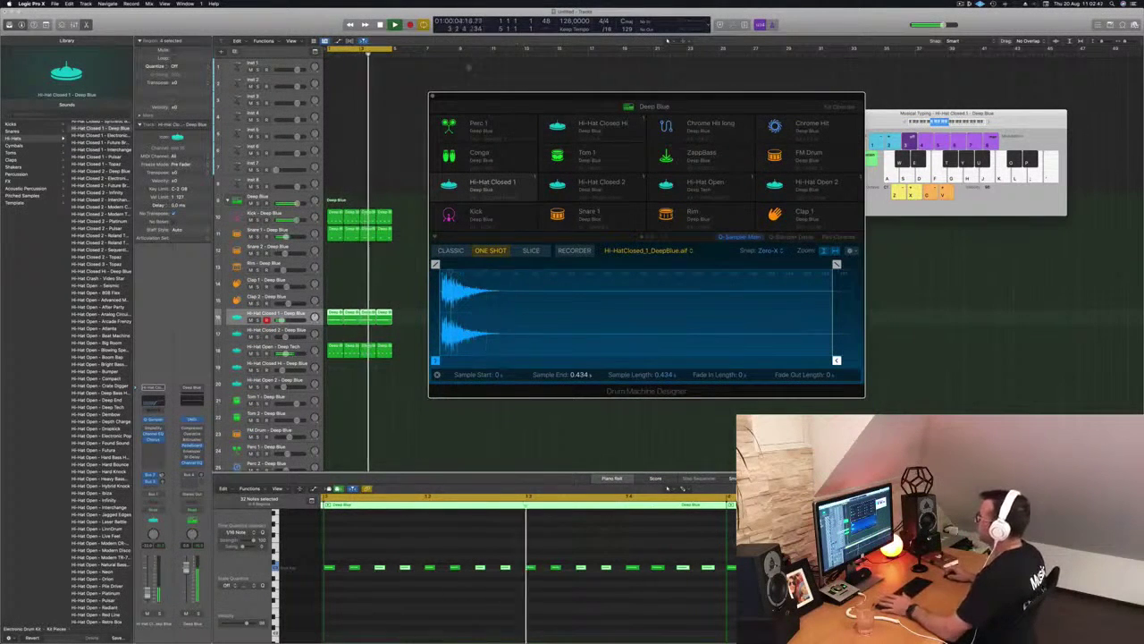
click(260, 198)
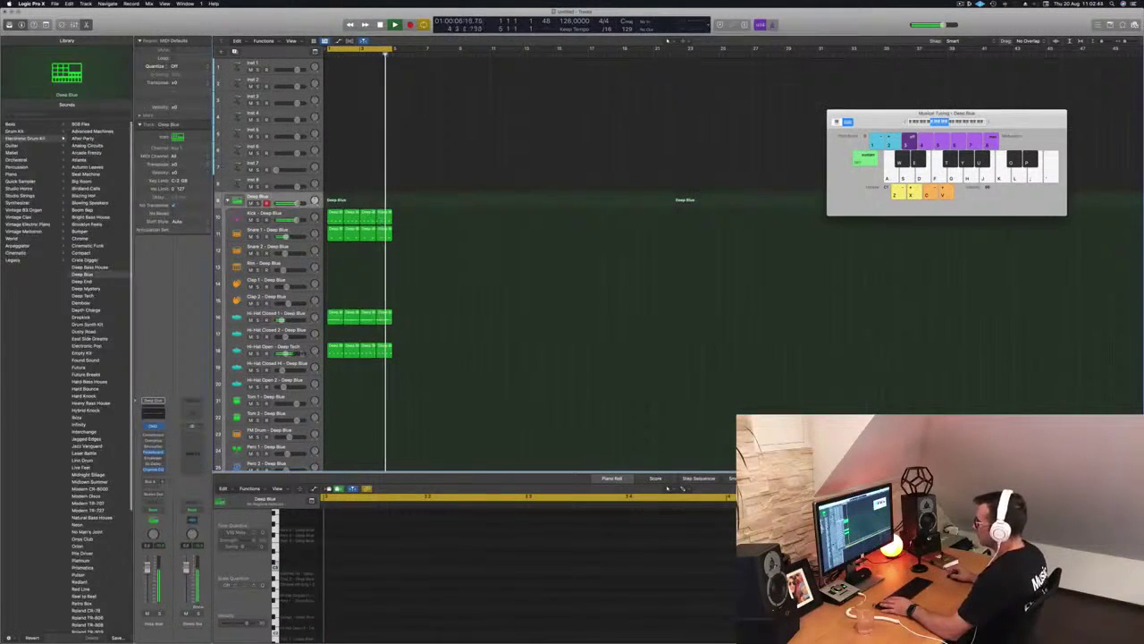
Step: Copy the first Hi-Hat Open region onto the Tom 1 track and select all the notes in the copy
click(298, 348)
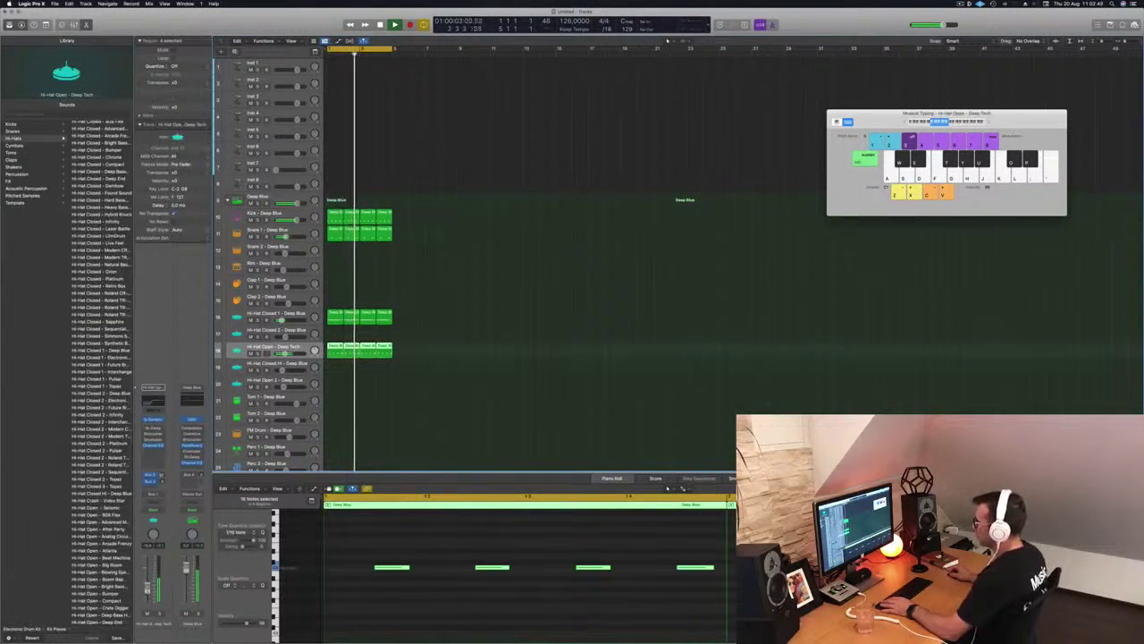
scroll(438, 256, down, 3)
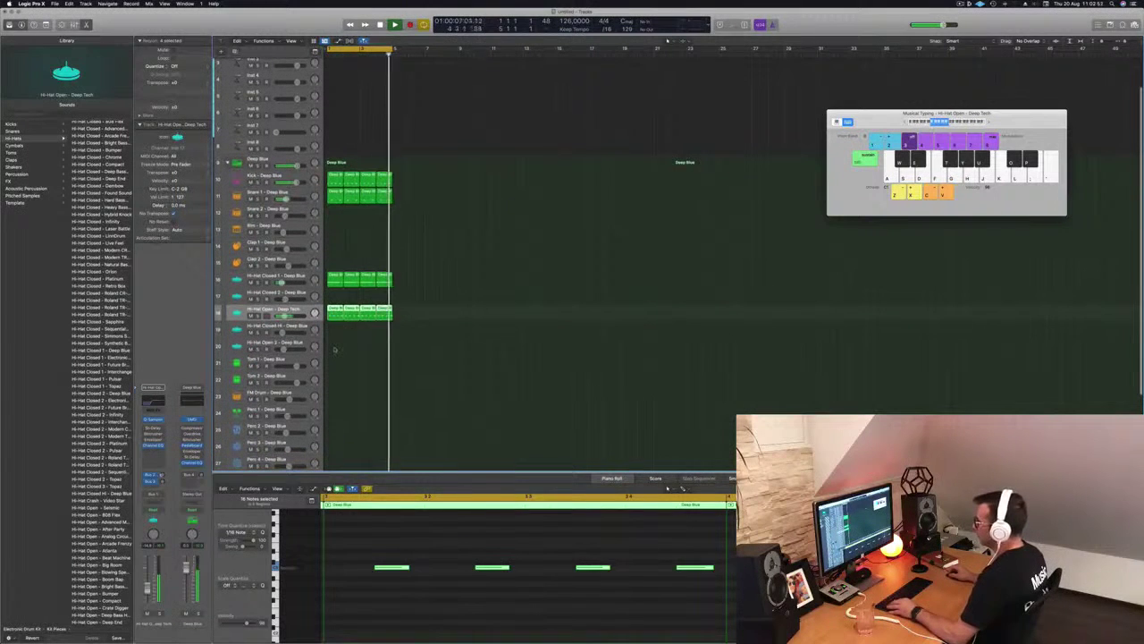
drag(331, 339, 333, 365)
drag(372, 553, 717, 582)
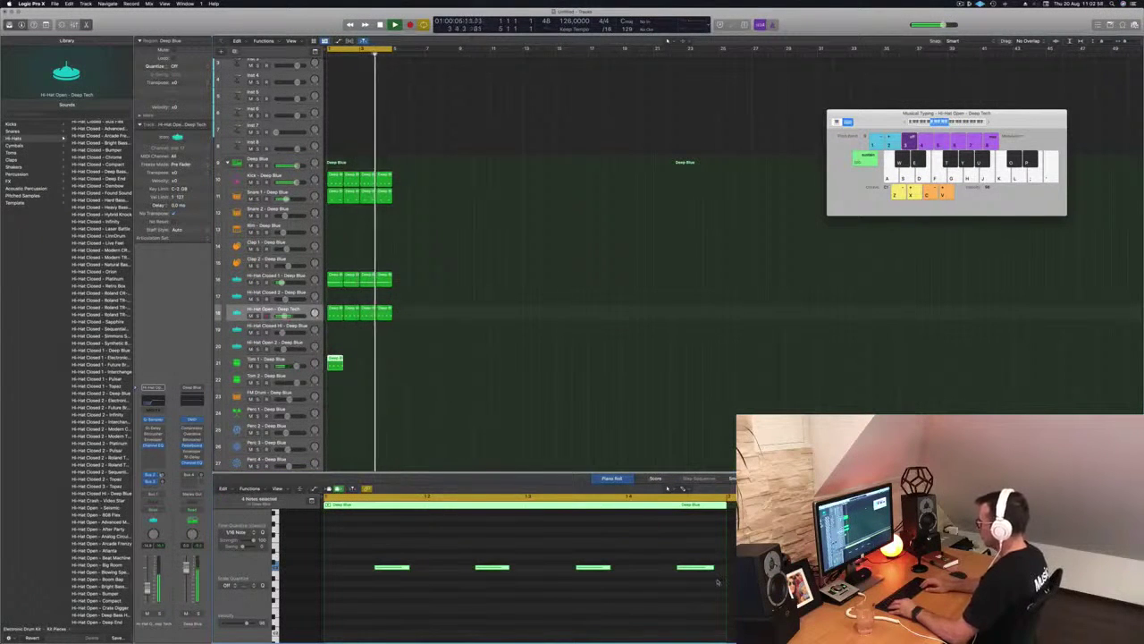
Step: Duplicate the one-bar Tom 1 region so that it fills all four bars
scroll(536, 592, down, 5)
scroll(536, 592, up, 3)
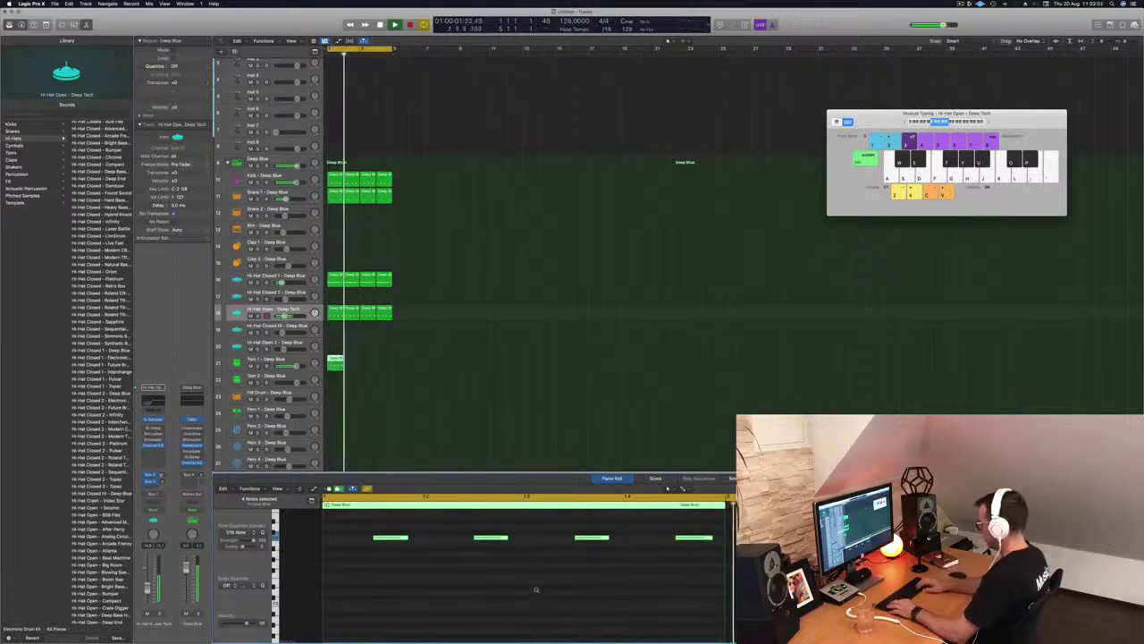
scroll(537, 591, down, 3)
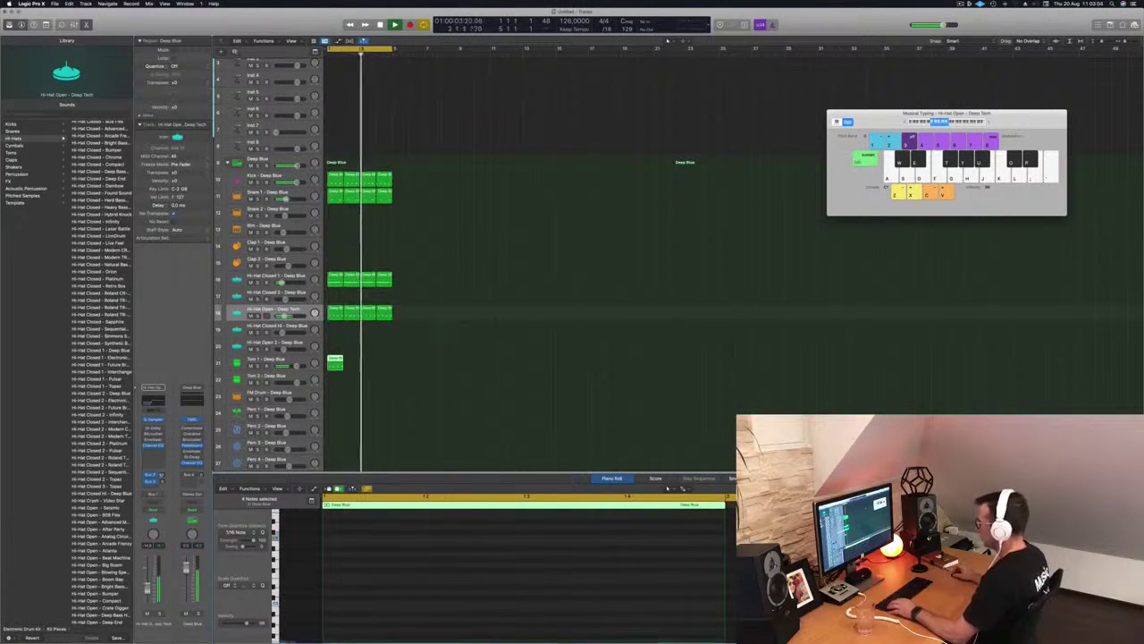
scroll(445, 587, up, 3)
scroll(445, 587, down, 1)
scroll(449, 584, down, 3)
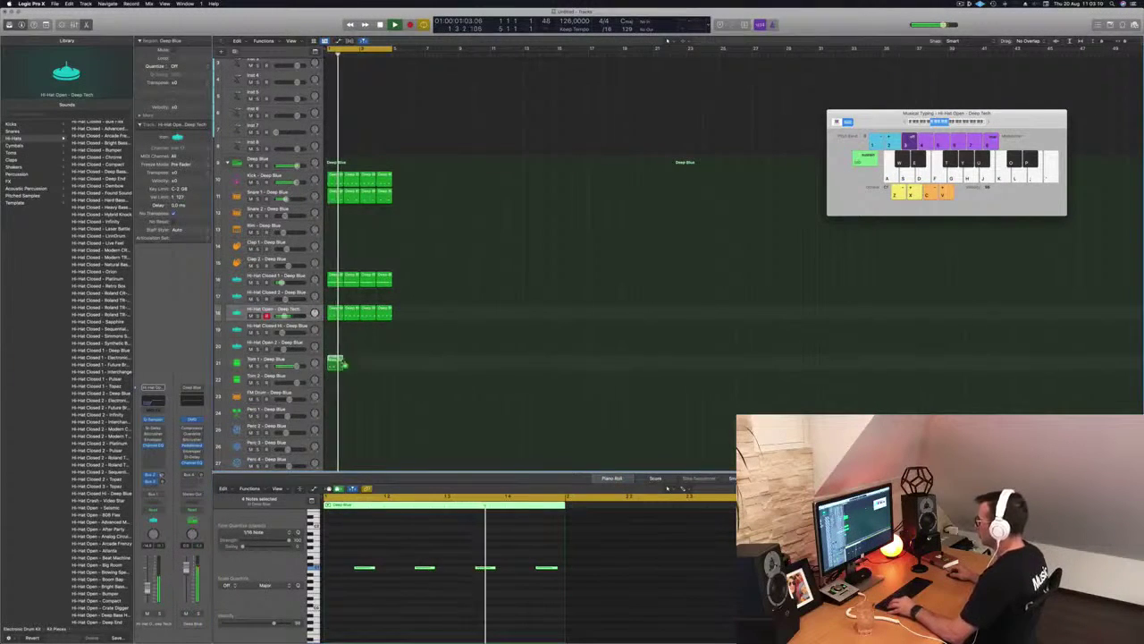
drag(351, 364, 352, 363)
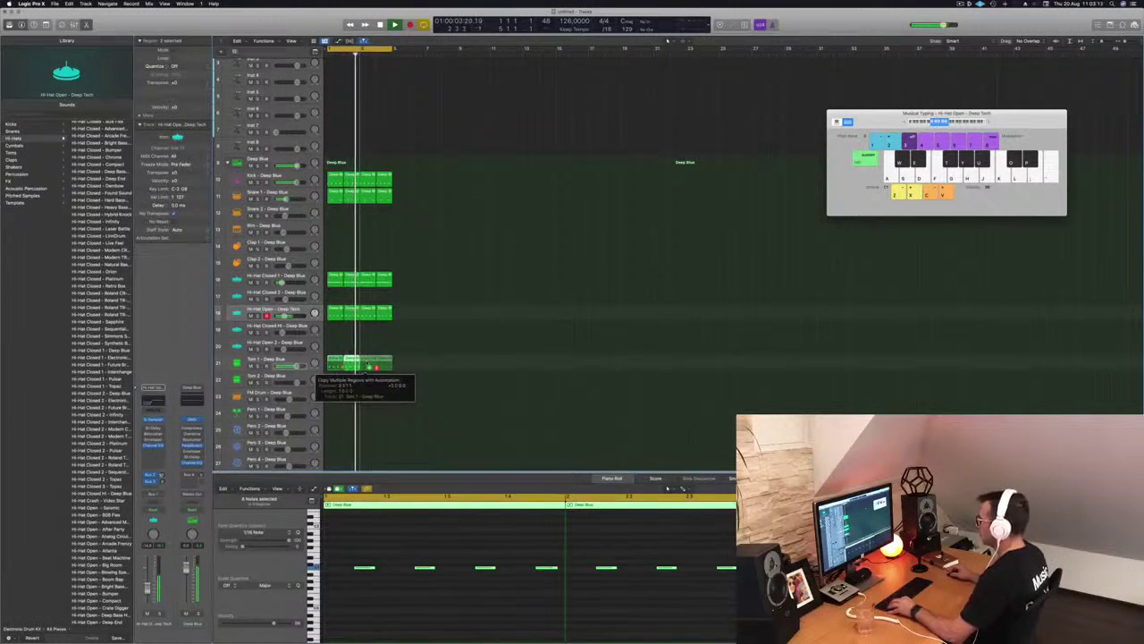
click(372, 440)
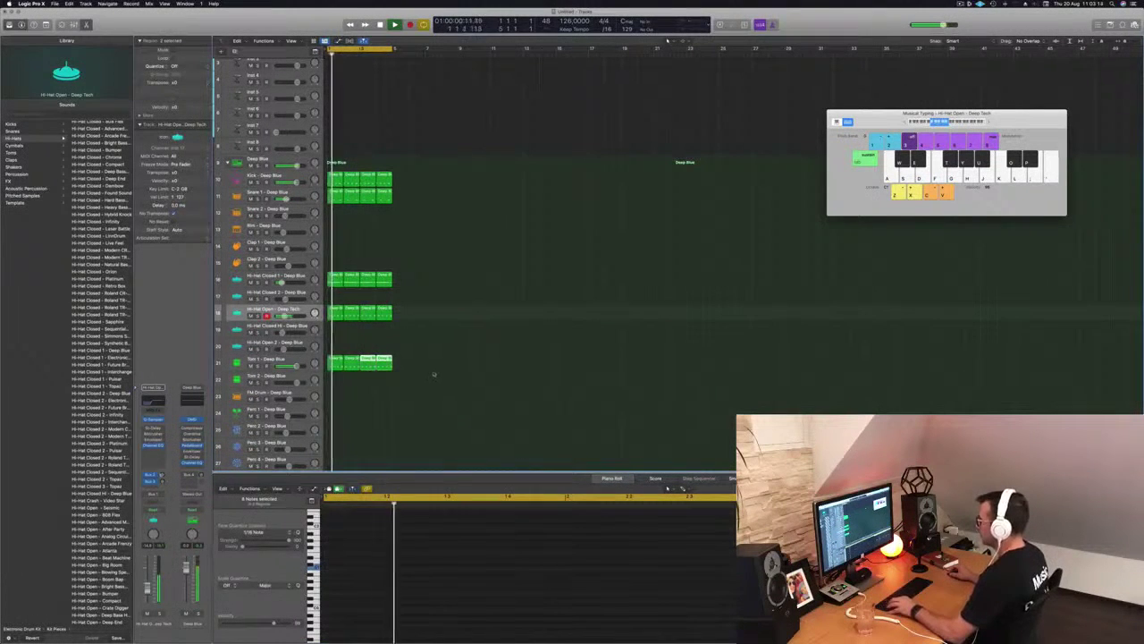
Step: Select all notes in the four Tom 1 regions and try shifting them earlier and later in time
drag(433, 365, 339, 372)
scroll(393, 541, down, 5)
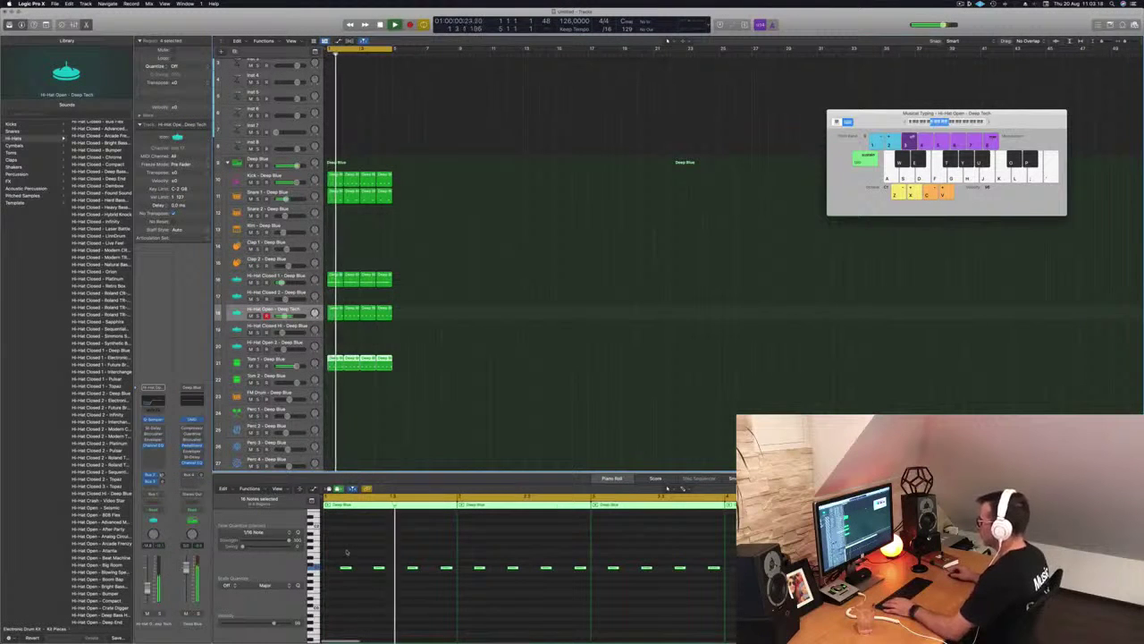
drag(343, 547, 864, 590)
key(alt+Left)
key(alt+Left)
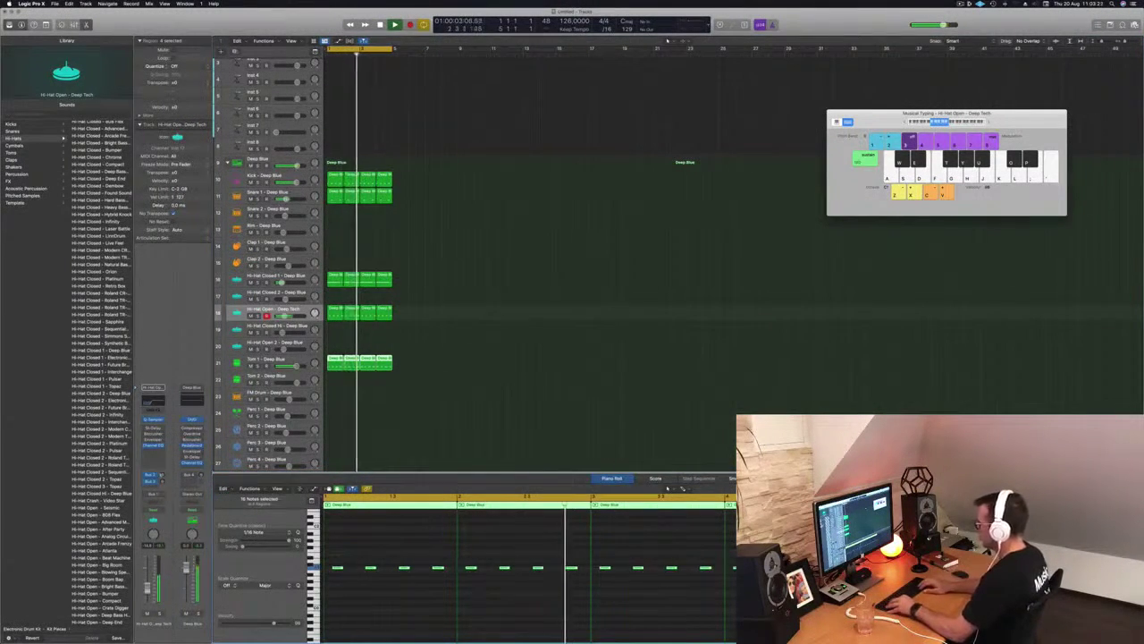
key(alt+Right)
key(alt+Right)
key(alt+Right)
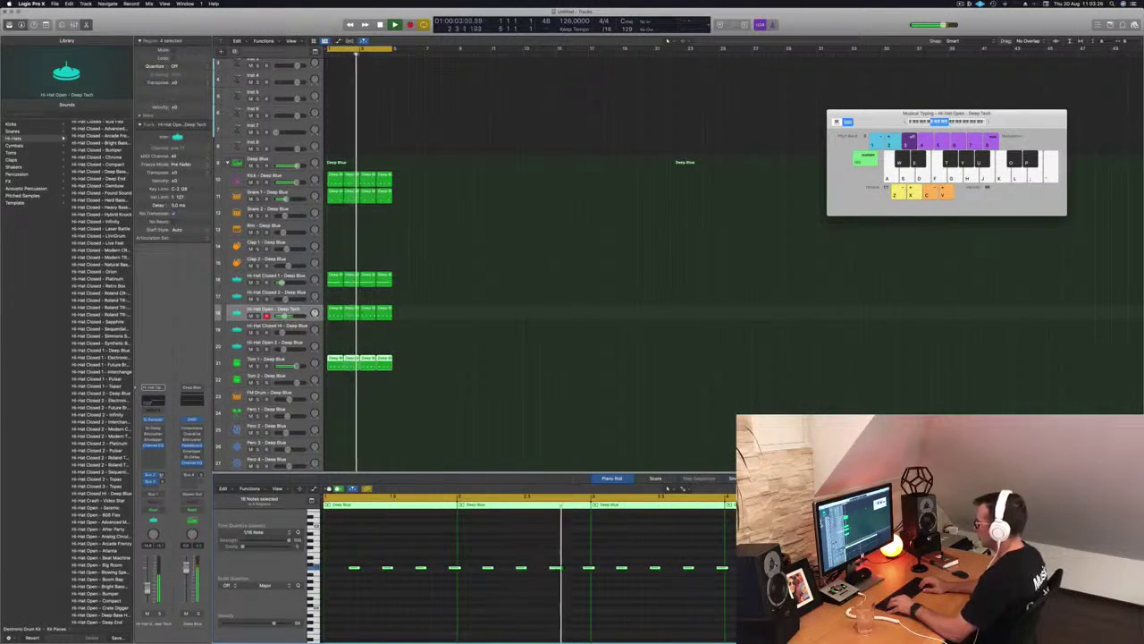
key(alt+Left)
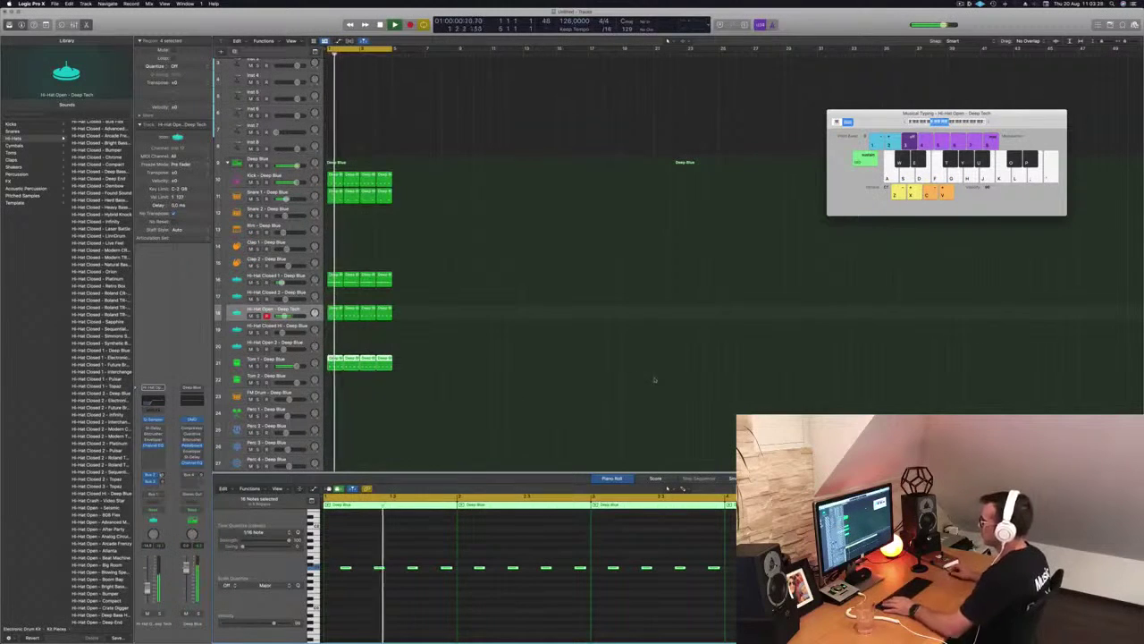
Step: Select the Tom 1 track and try transposing its notes up four semitones and back down
key(Down)
key(Down)
key(Down)
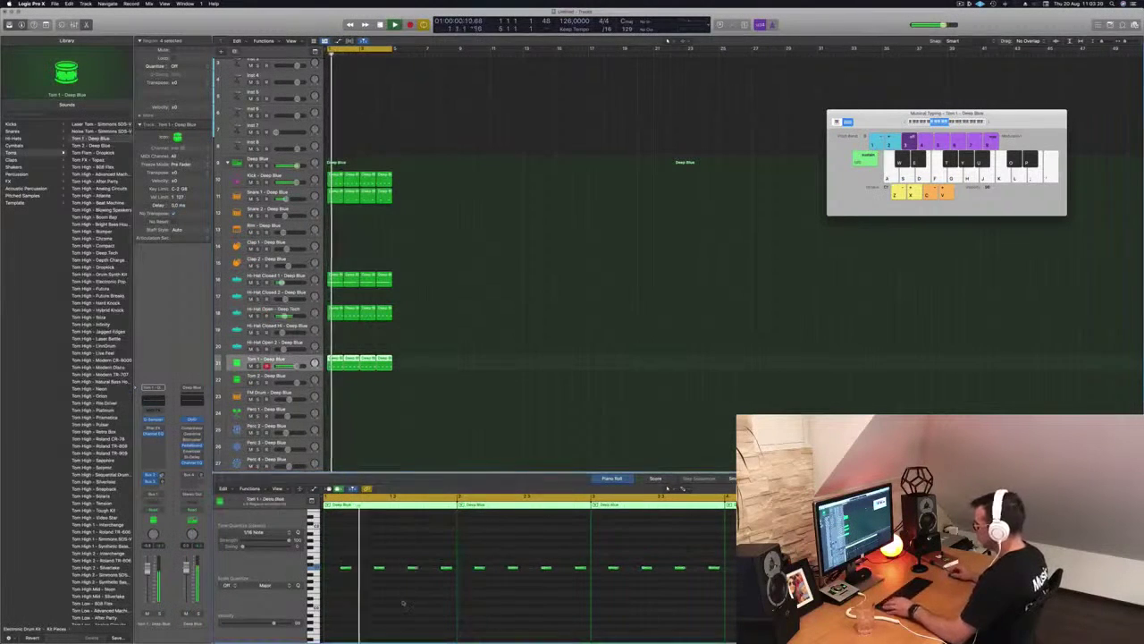
key(alt+Up)
key(alt+Up)
key(alt+Up)
key(alt+Up)
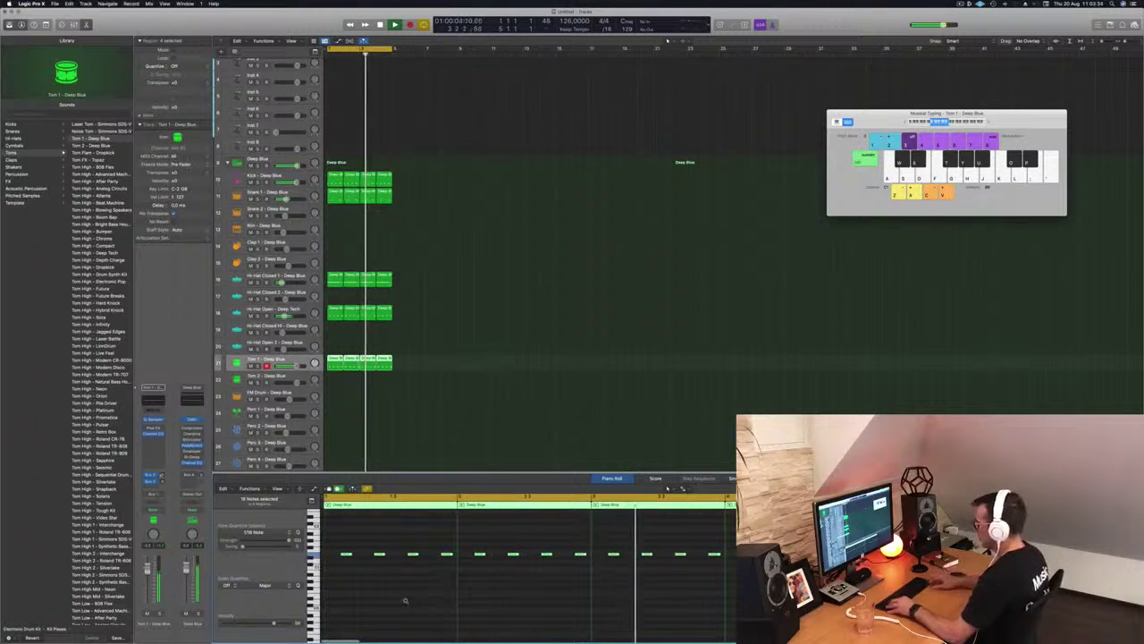
key(alt+Down)
key(alt+Down)
key(alt+Down)
key(alt+Down)
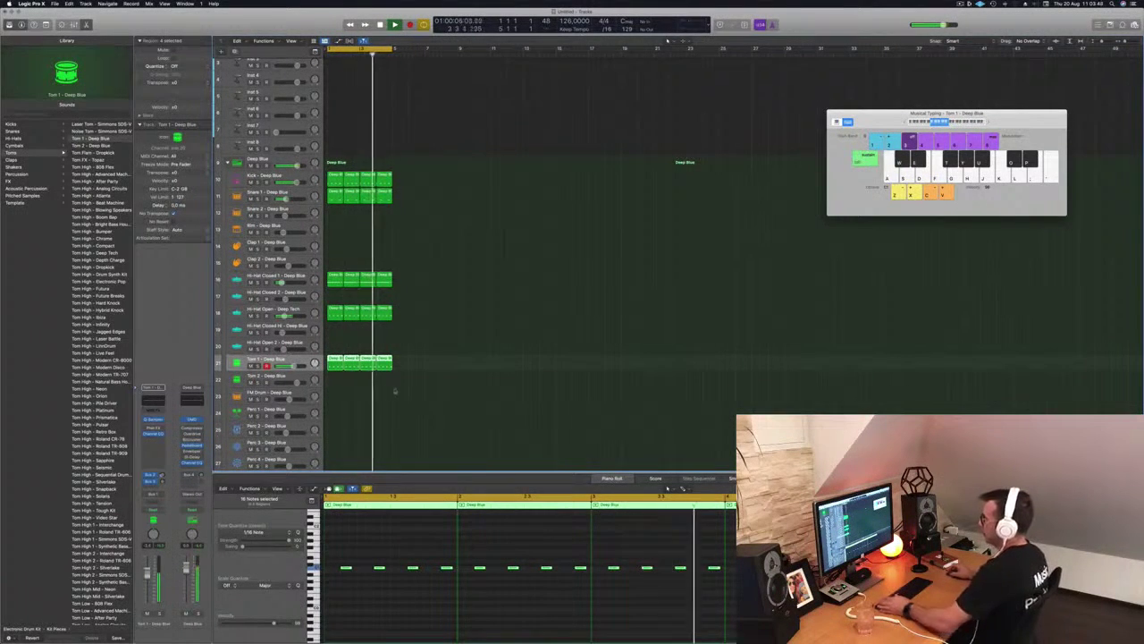
Step: Copy the first Tom 1 region onto the Tom 2 track and delete the copy's first and third notes
click(420, 375)
drag(333, 360, 334, 382)
drag(342, 551, 384, 571)
key(Delete)
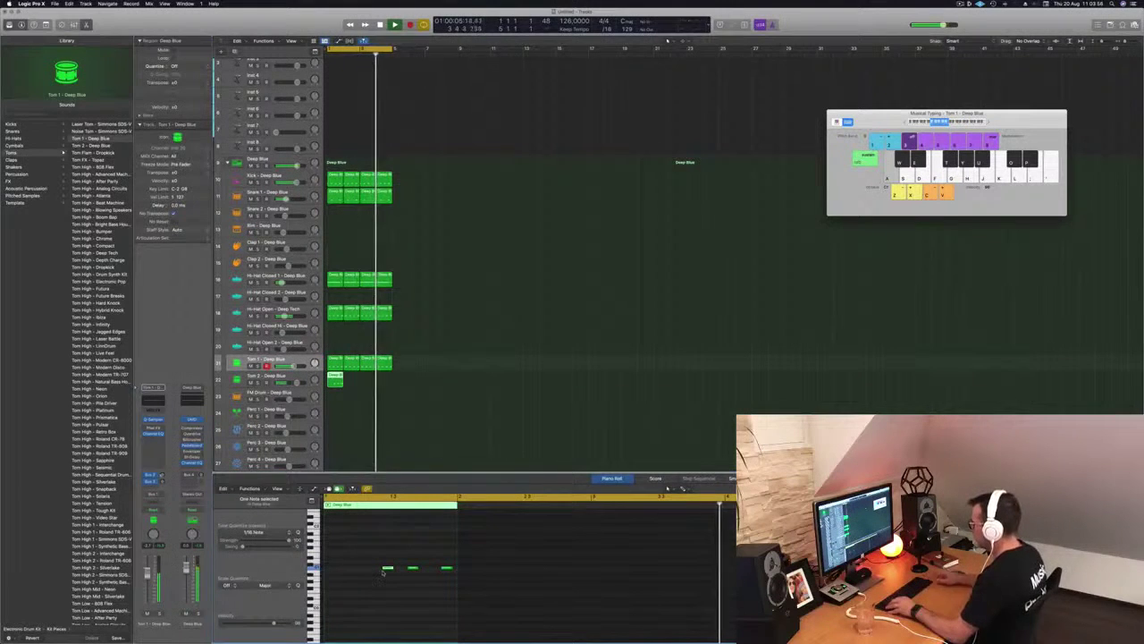
click(414, 569)
key(Delete)
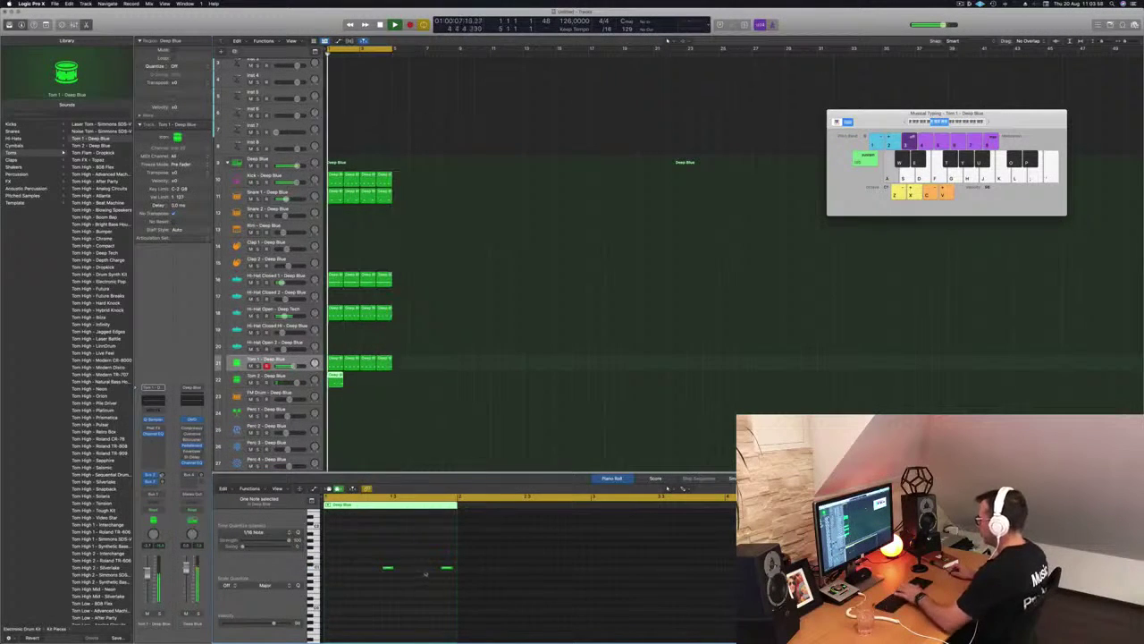
Step: Move the last note of the Tom 2 region slightly later, select the Tom 2 track with both notes, and stop playback
drag(449, 568, 458, 569)
key(super+Left)
drag(354, 552, 512, 597)
click(266, 377)
drag(365, 555, 441, 585)
key(space)
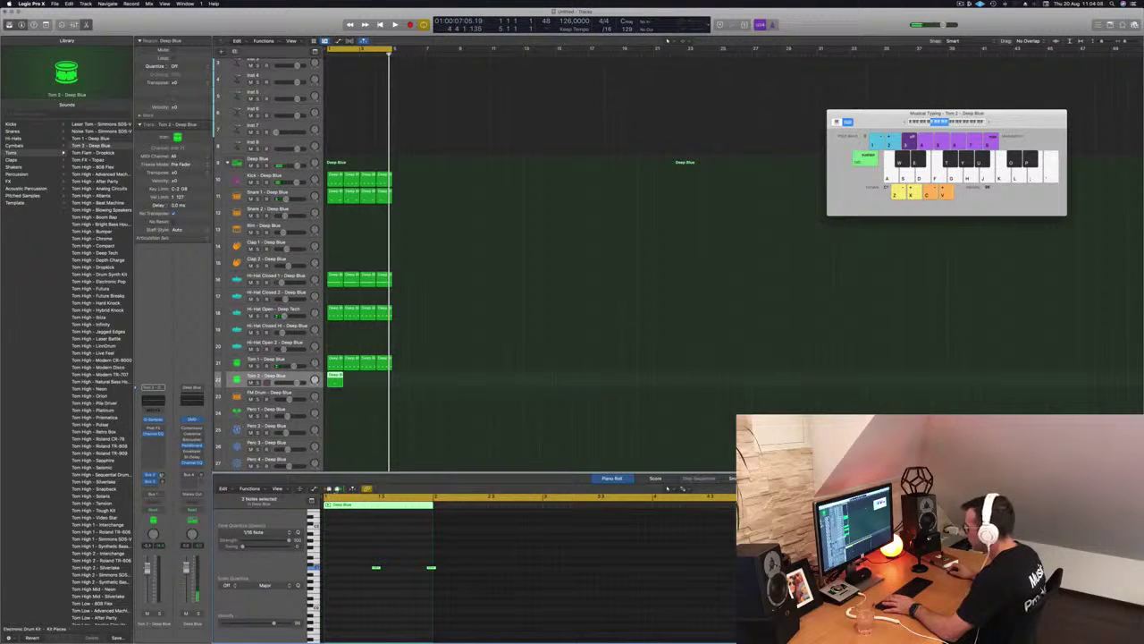
Step: Compare the note positions in the first Tom 1 region with those in the Tom 2 region
scroll(349, 573, up, 5)
scroll(351, 573, down, 2)
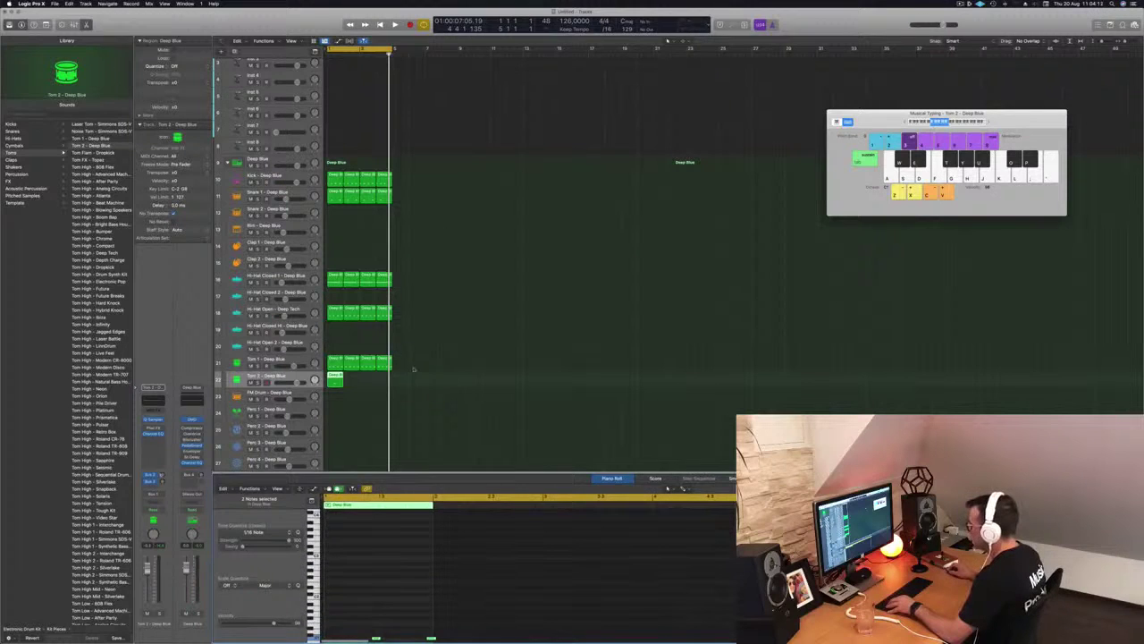
scroll(527, 568, down, 2)
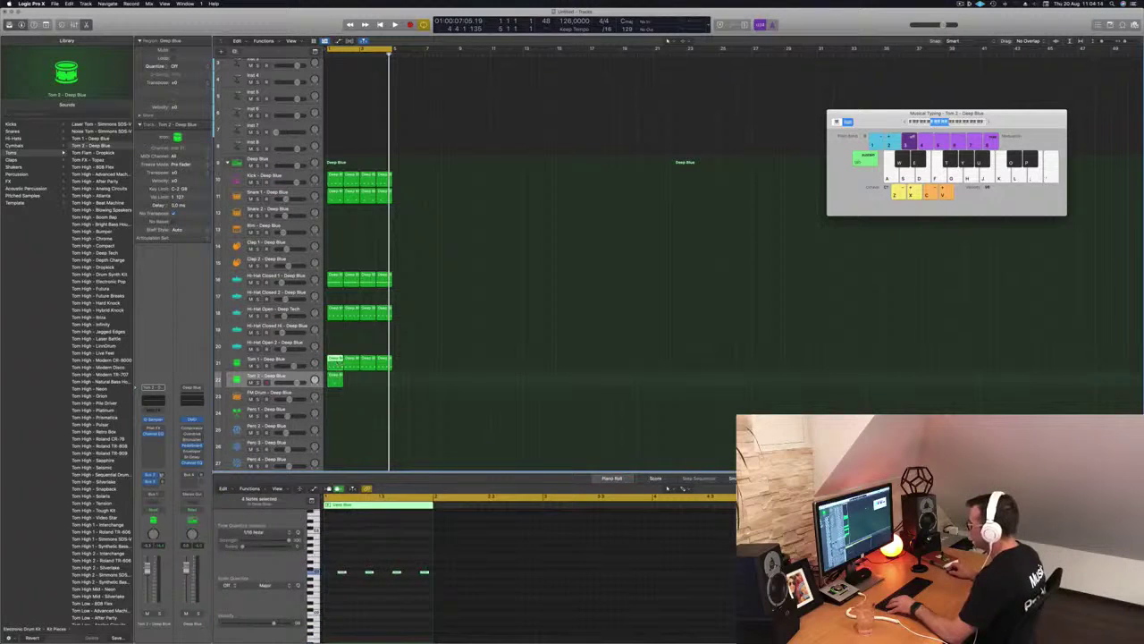
key(Right)
click(334, 379)
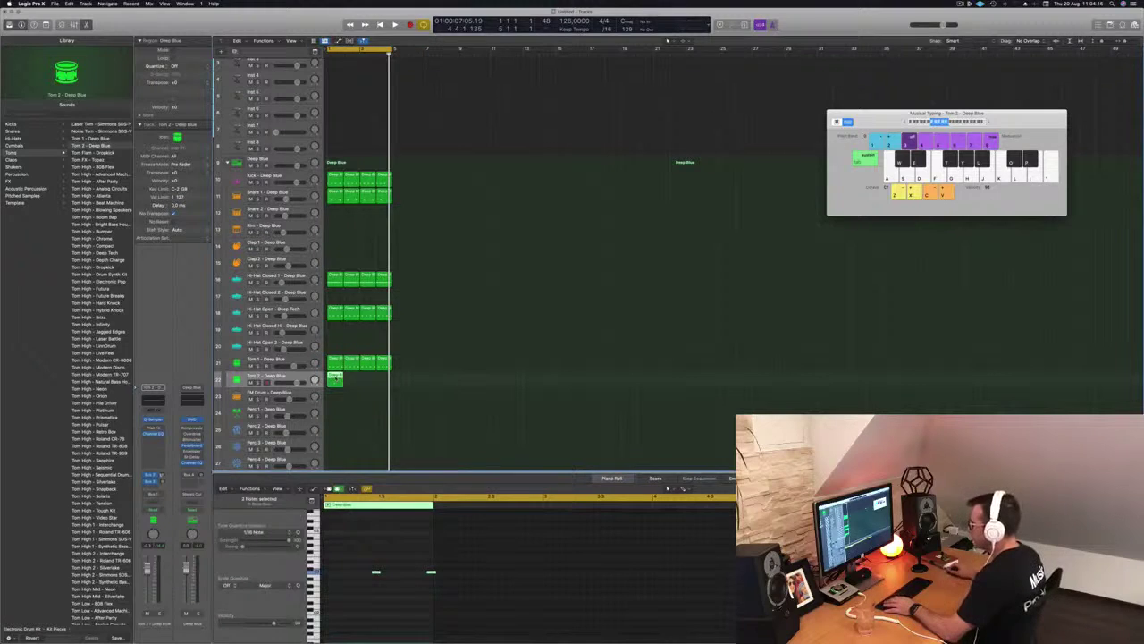
Step: Fine-tune the Tom 2 note timing during playback and repeat its region across all four bars
key(space)
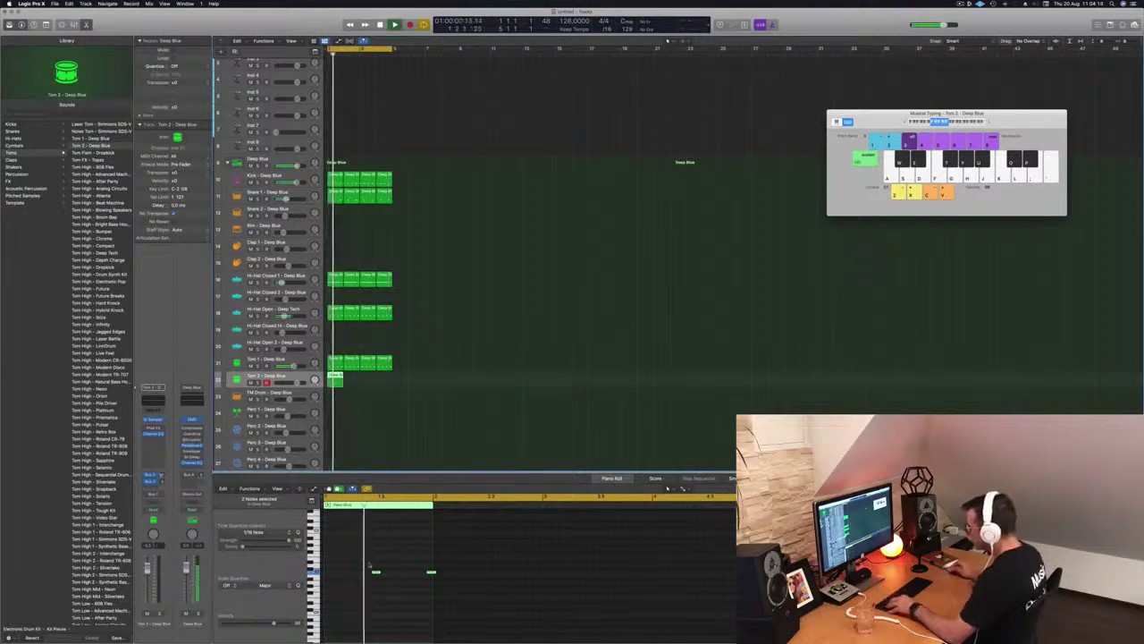
scroll(382, 563, right, 5)
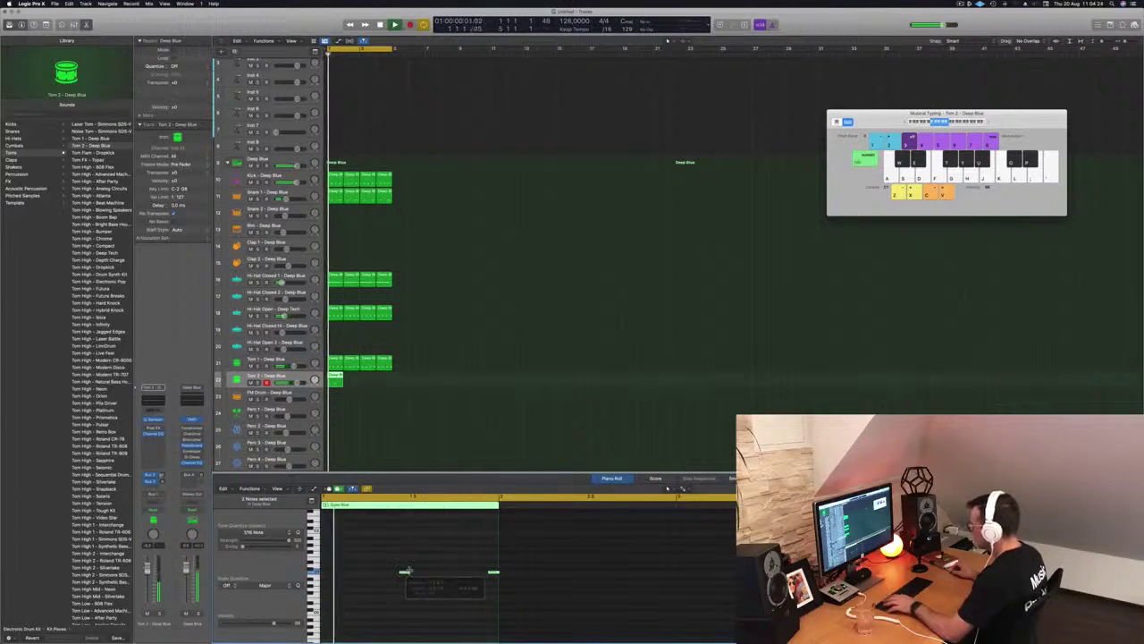
scroll(412, 581, left, 3)
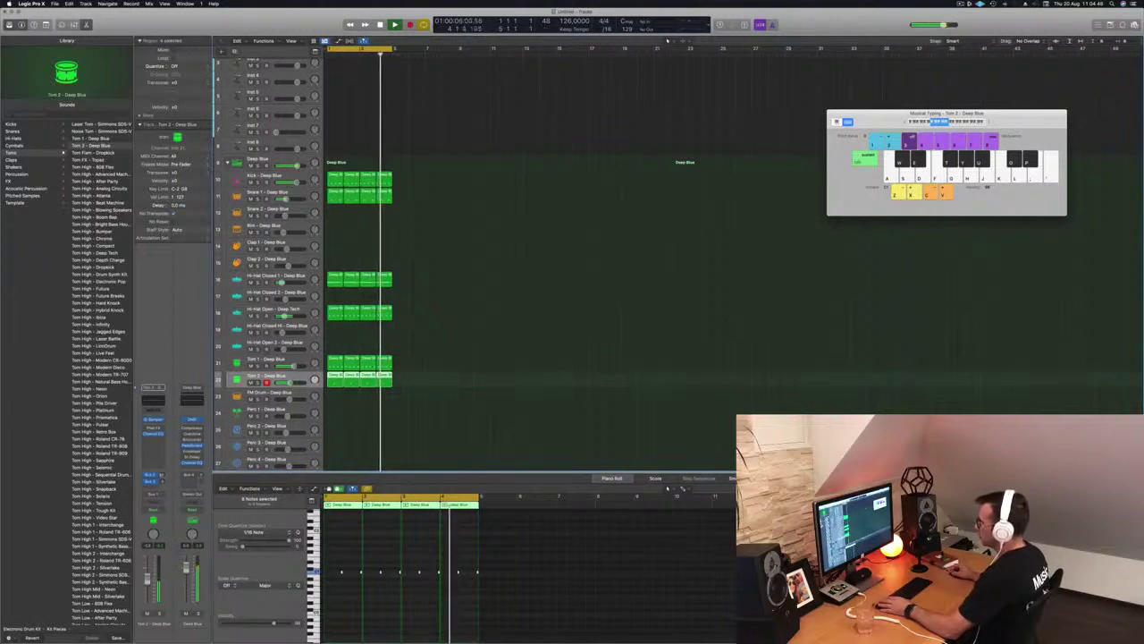
Step: Copy the first Tom 2 region onto the FM Drum track
scroll(473, 338, down, 2)
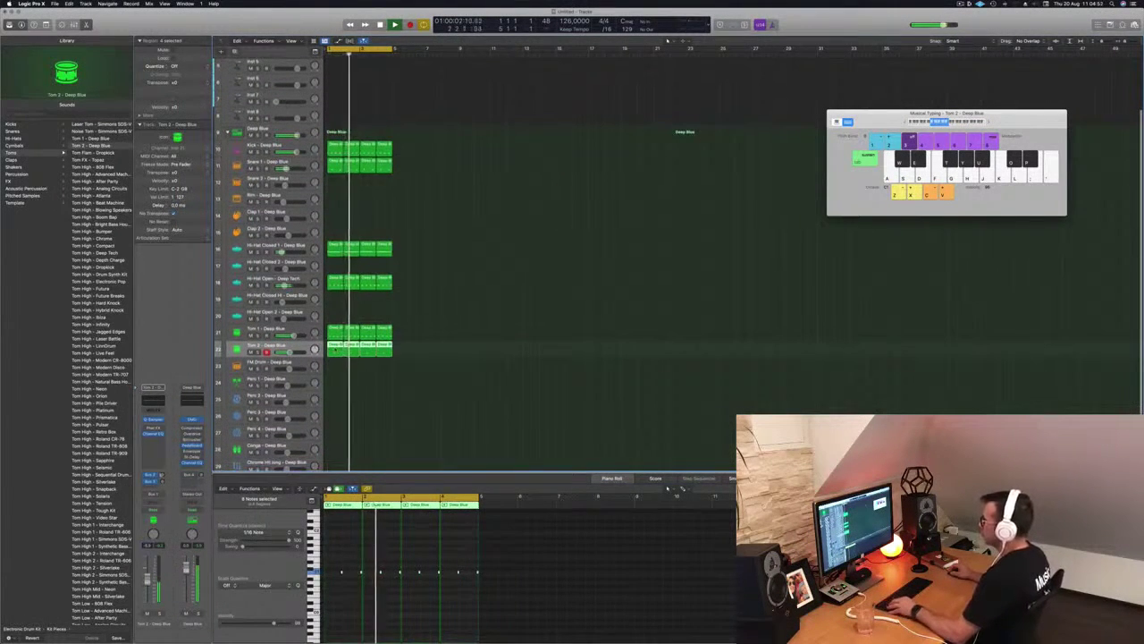
click(333, 373)
click(333, 352)
drag(333, 352, 337, 368)
click(337, 364)
Step: Shift the two FM Drum notes earlier in the bar and add a copy of each just behind it
scroll(337, 557, left, 3)
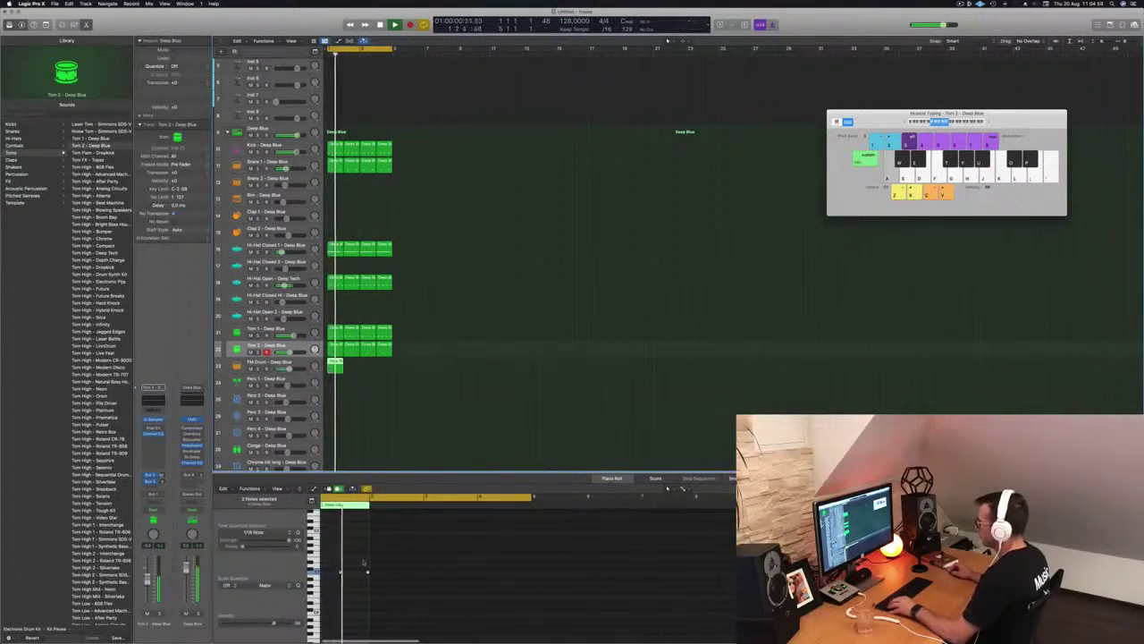
scroll(345, 567, right, 1)
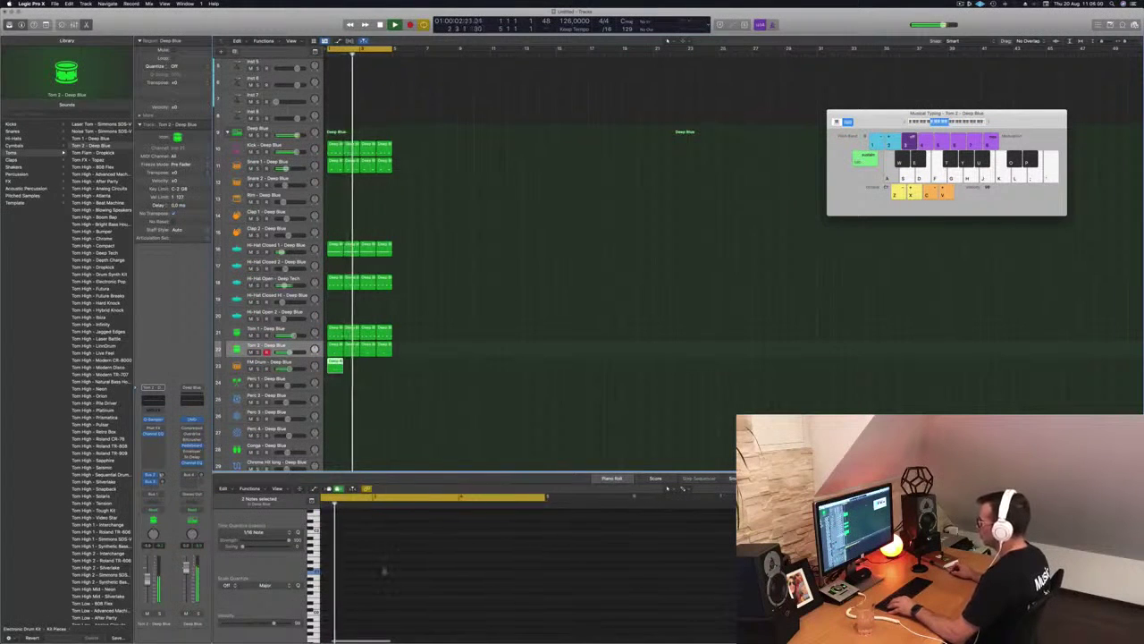
scroll(377, 569, left, 4)
click(354, 560)
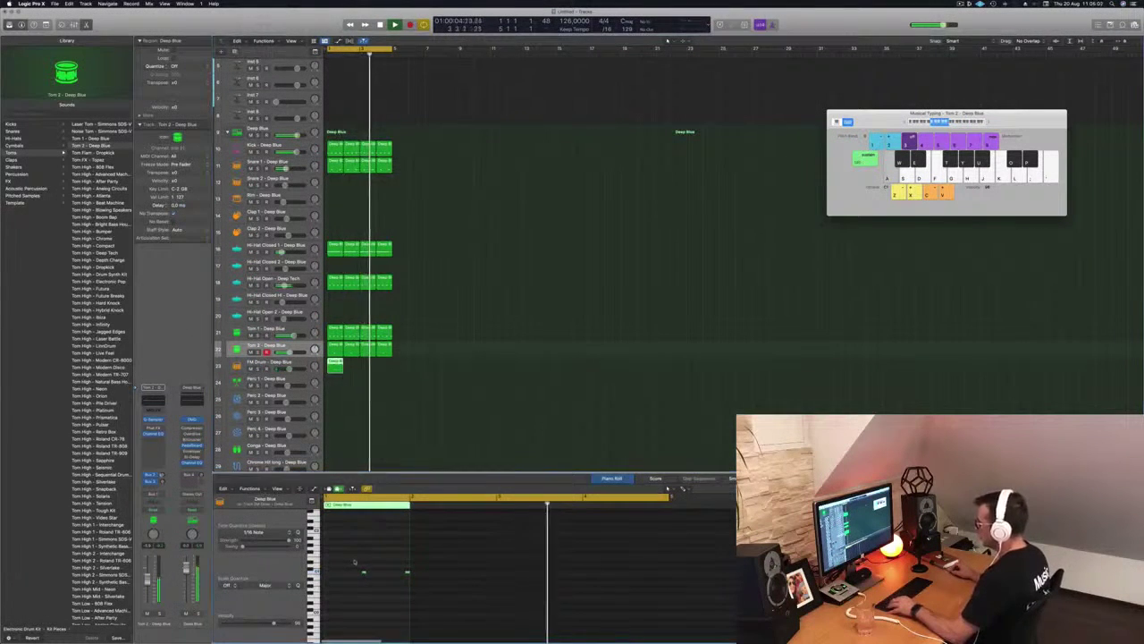
mouse_move(354, 560)
mouse_down()
mouse_move(413, 588)
mouse_move(337, 573)
mouse_move(347, 574)
mouse_up()
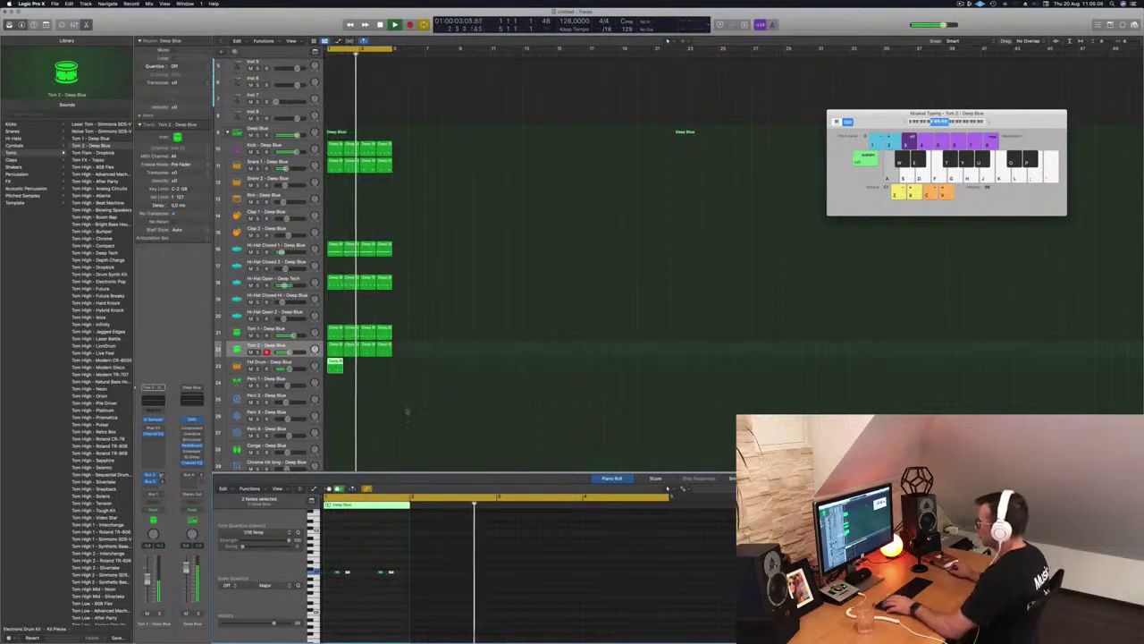
Step: Duplicate the FM Drum region to fill four bars and shift all its notes slightly earlier
click(335, 363)
drag(334, 363, 368, 370)
shift+click(334, 364)
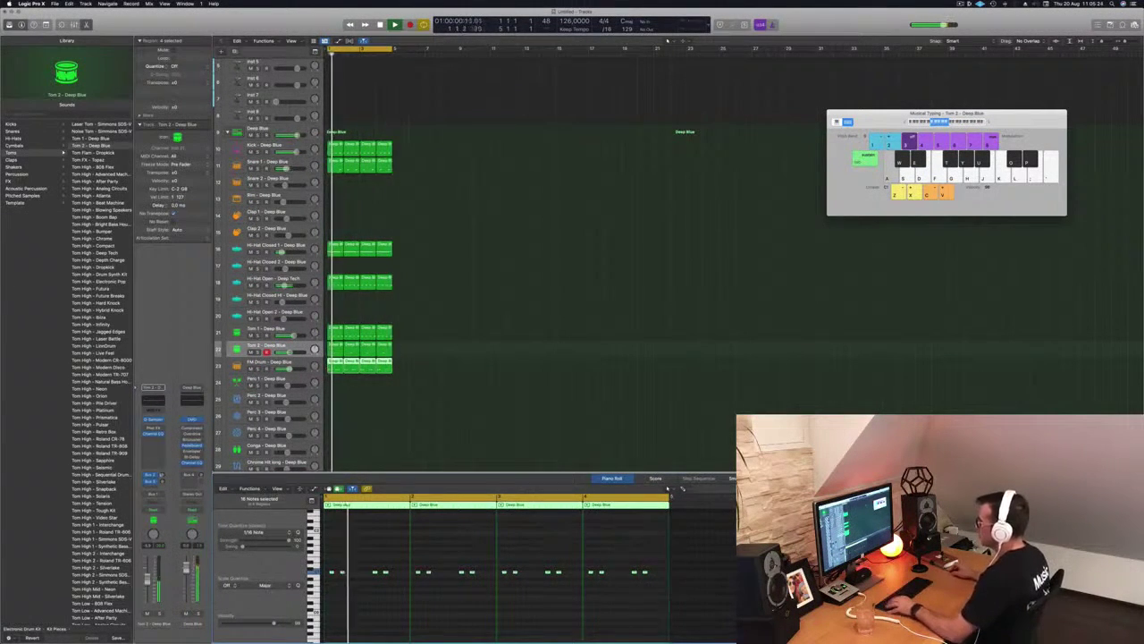
Step: Shift all notes in the four Tom 2 regions slightly earlier and select the FM Drum track
drag(413, 350, 333, 349)
drag(354, 547, 704, 607)
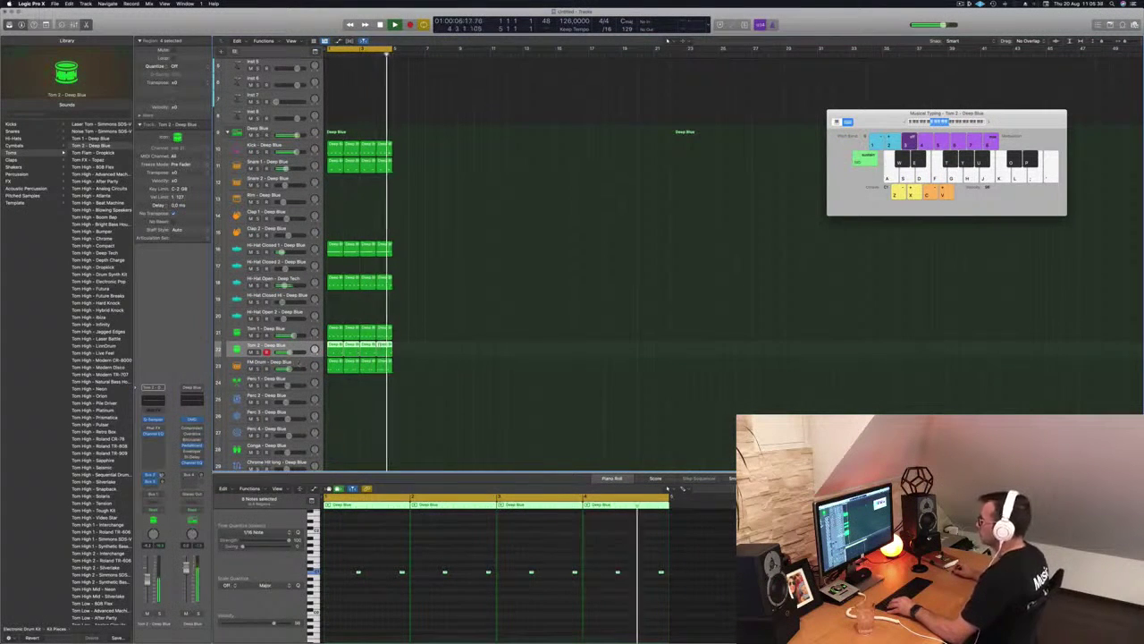
key(Down)
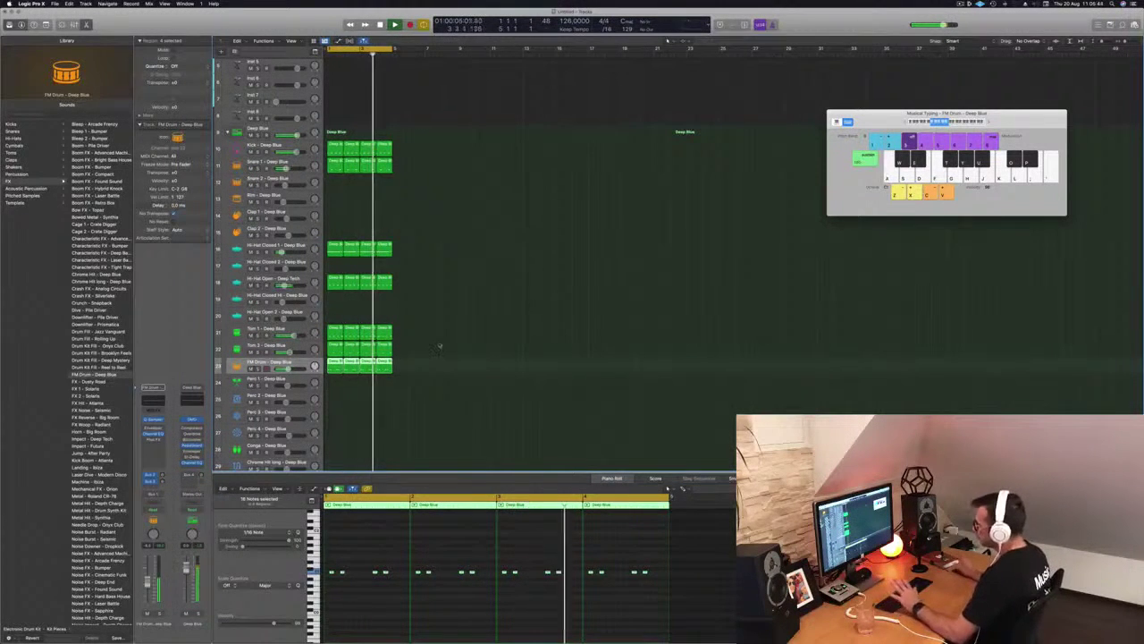
Step: Solo the Tom 1 track briefly to hear it alone and return to the full mix
scroll(451, 309, down, 1)
scroll(449, 322, down, 1)
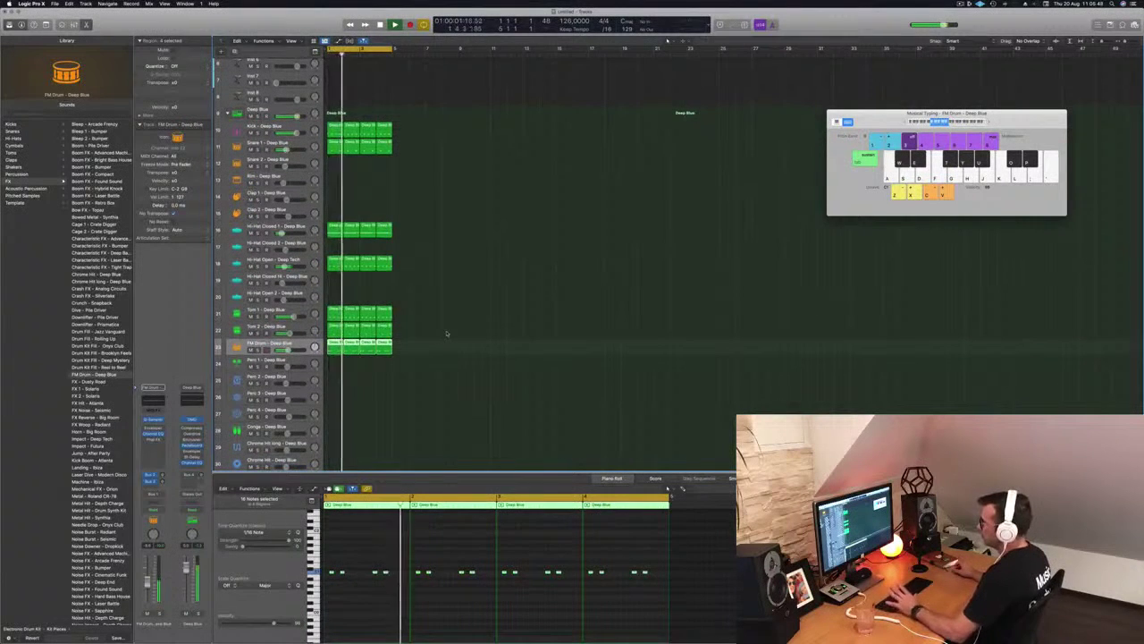
click(258, 316)
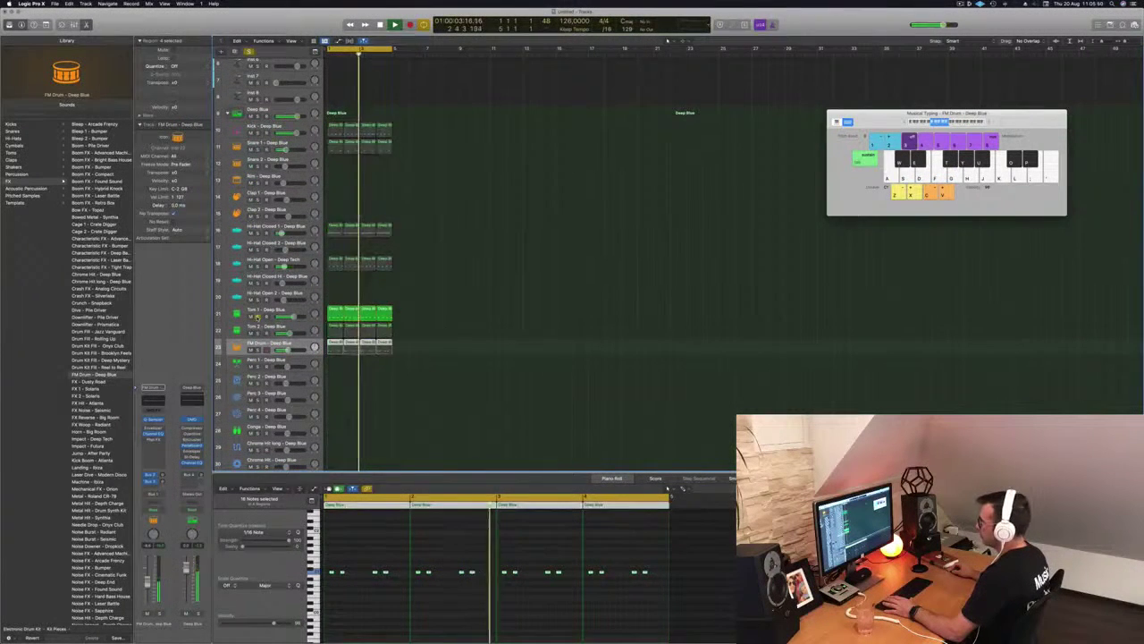
click(257, 316)
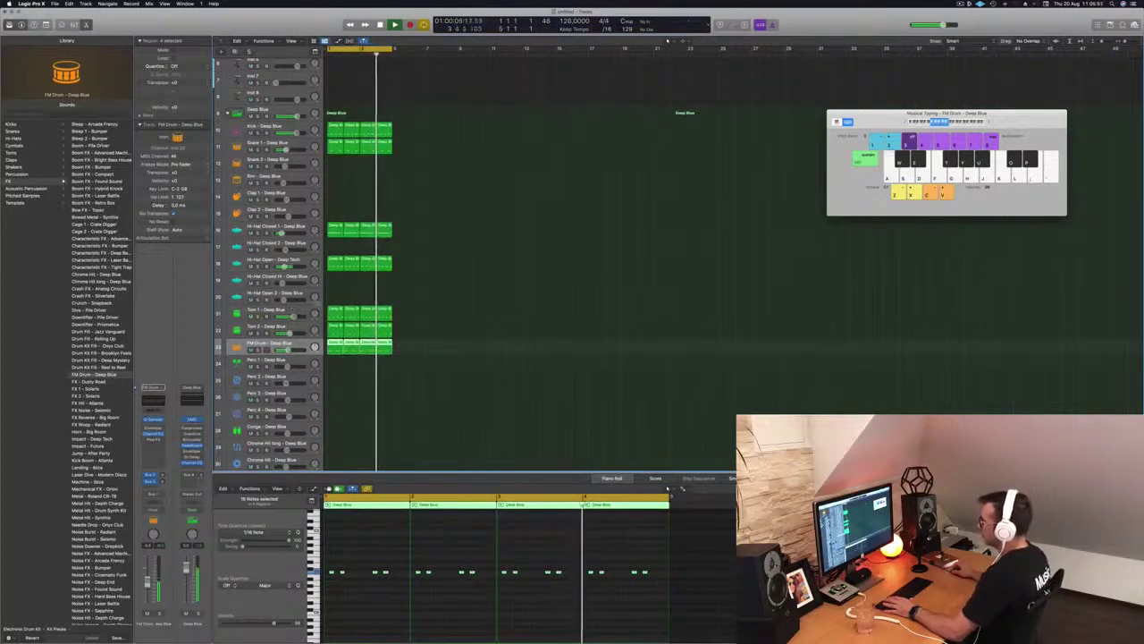
Step: Insert a stereo Compressor on the Tom 1 track
click(263, 310)
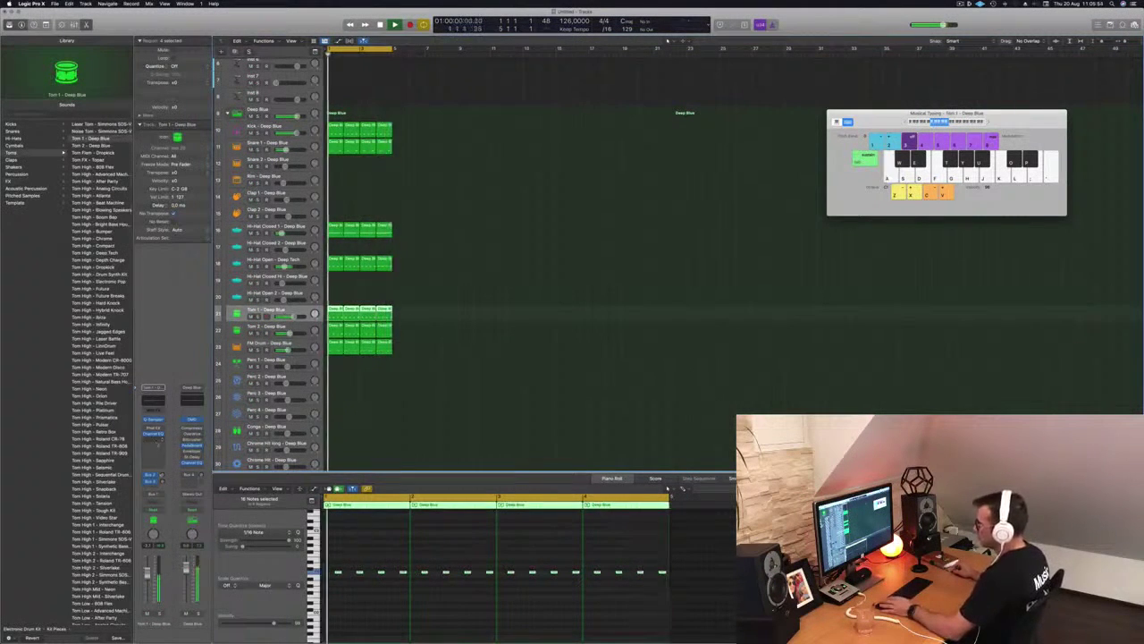
click(153, 445)
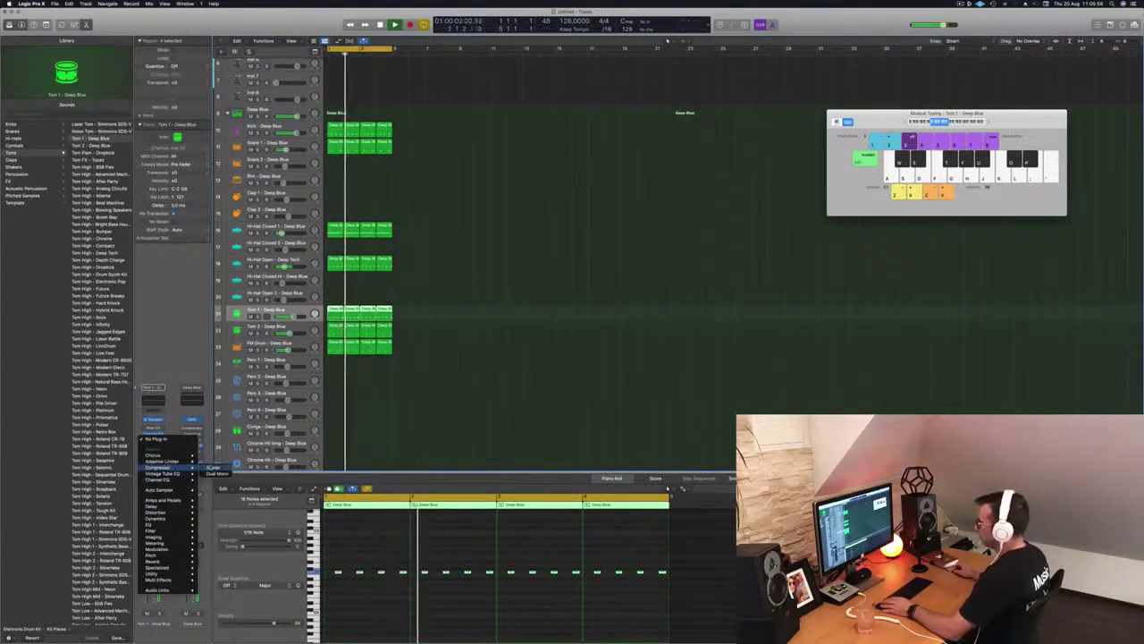
click(214, 466)
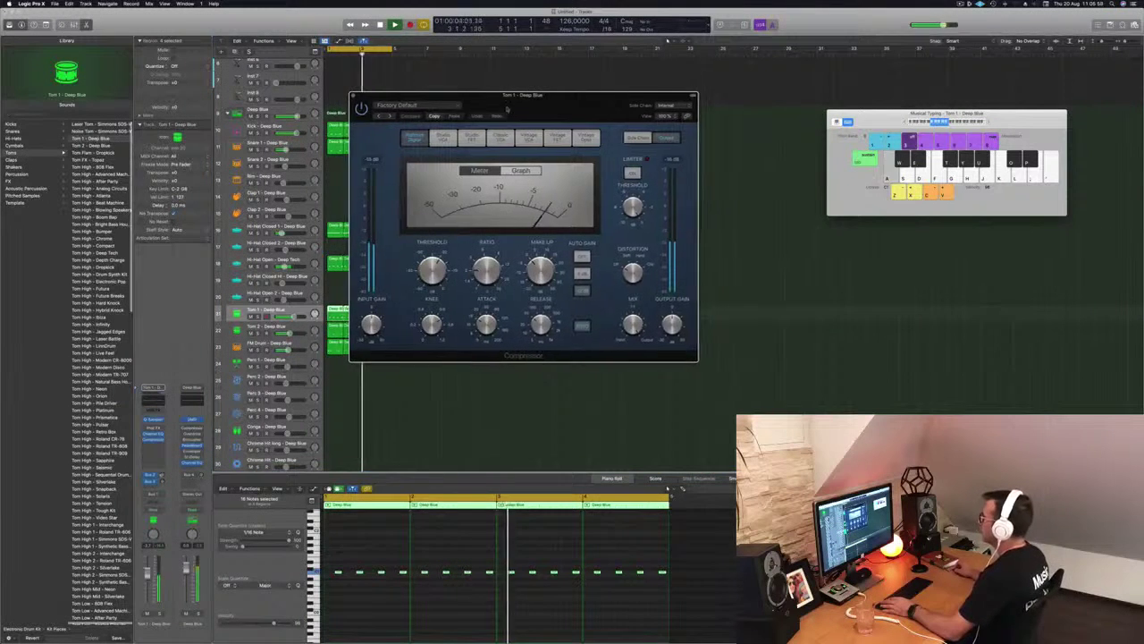
drag(524, 104, 497, 113)
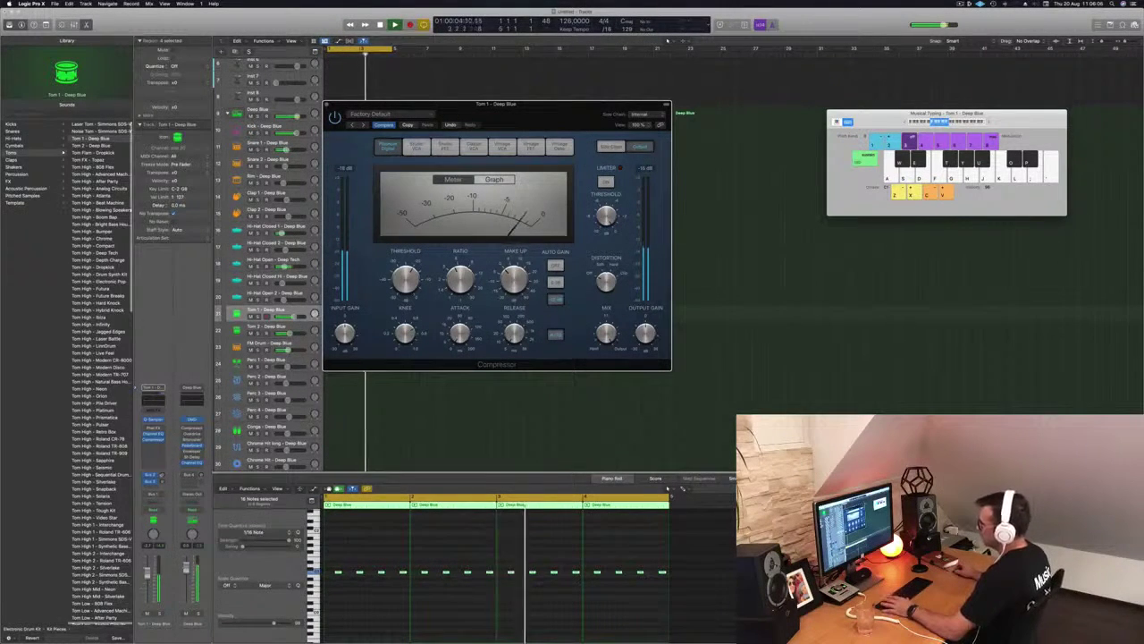
Step: Solo Tom 1 briefly to check the compression, lower the track's volume slightly and close the compressor
click(160, 614)
click(160, 613)
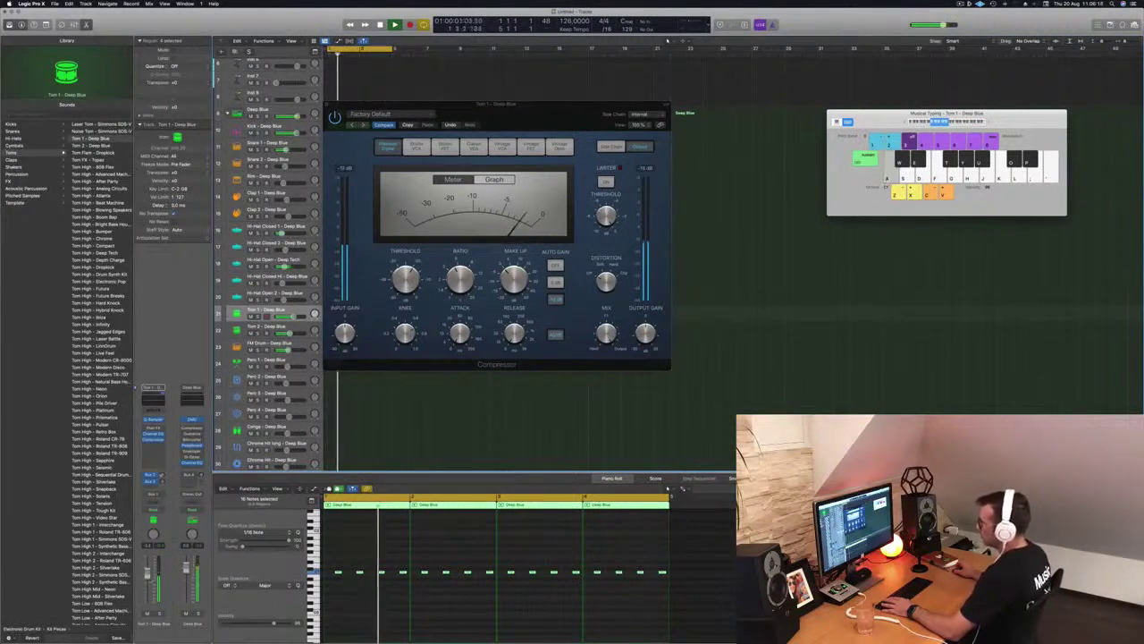
click(154, 399)
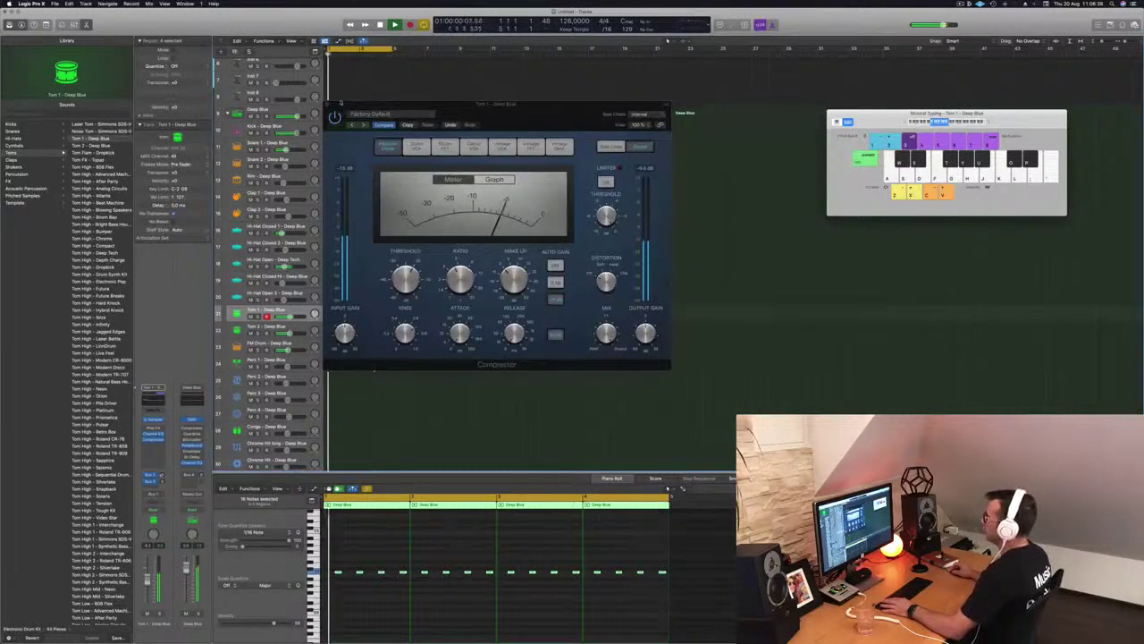
key(super+w)
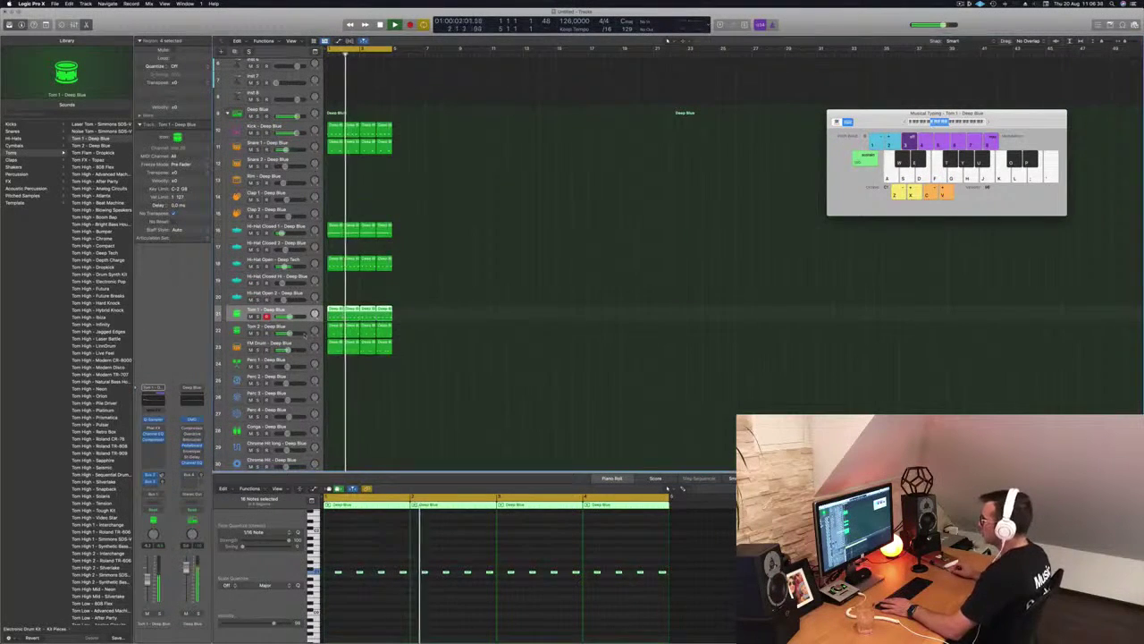
Step: Open the Quick Sampler of the FM Drum track and turn on its LP 12dB Lush filter
key(Down)
key(Down)
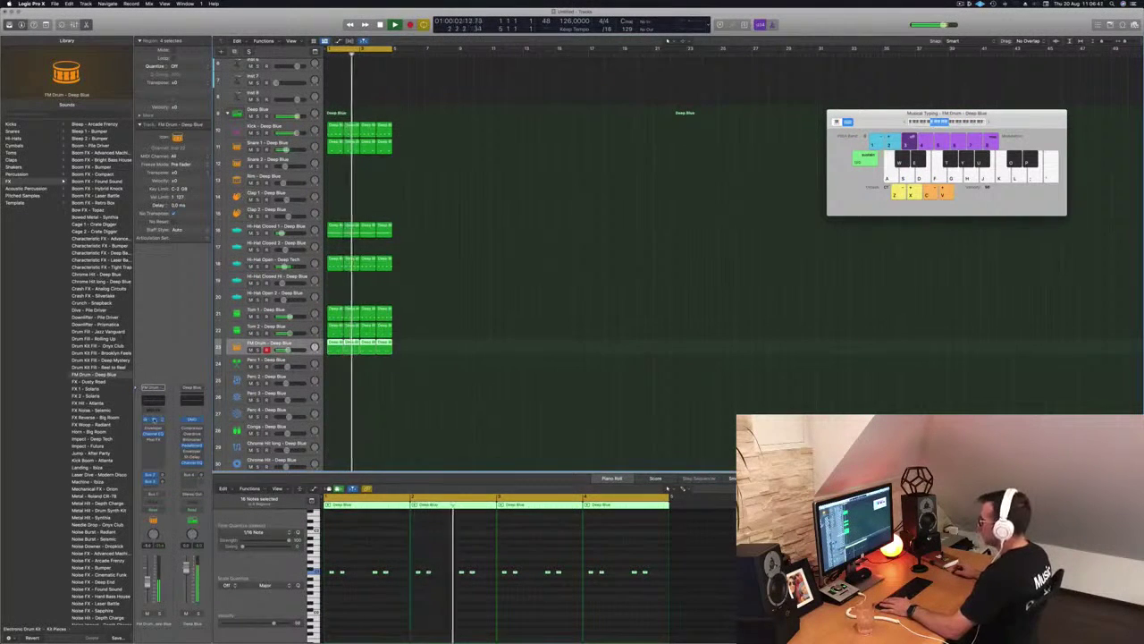
click(154, 419)
drag(569, 103, 661, 157)
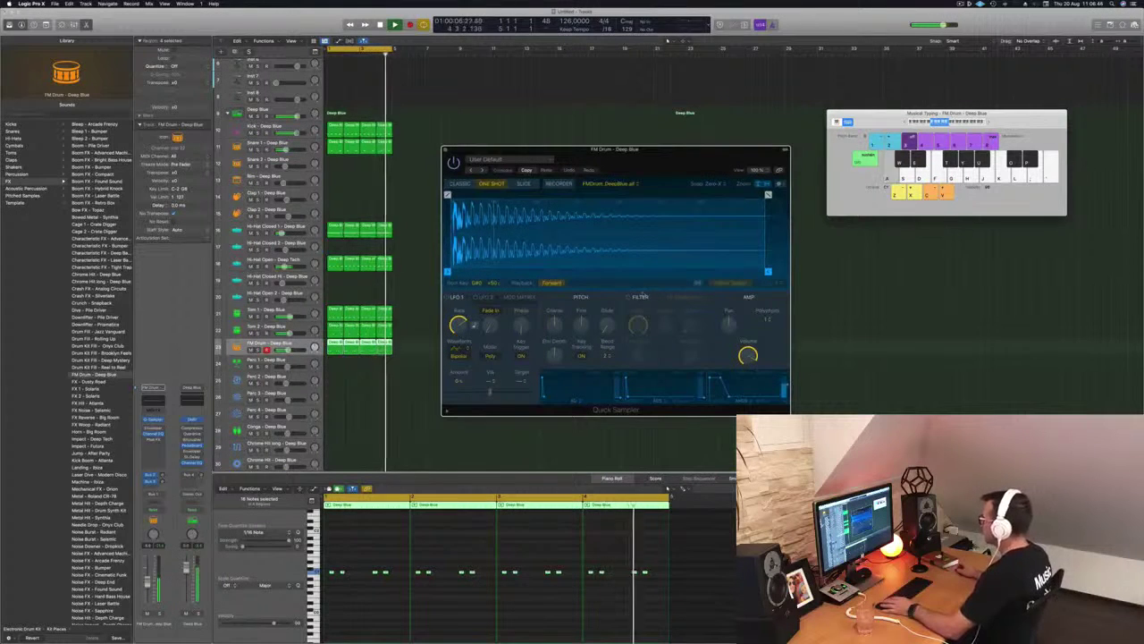
click(629, 296)
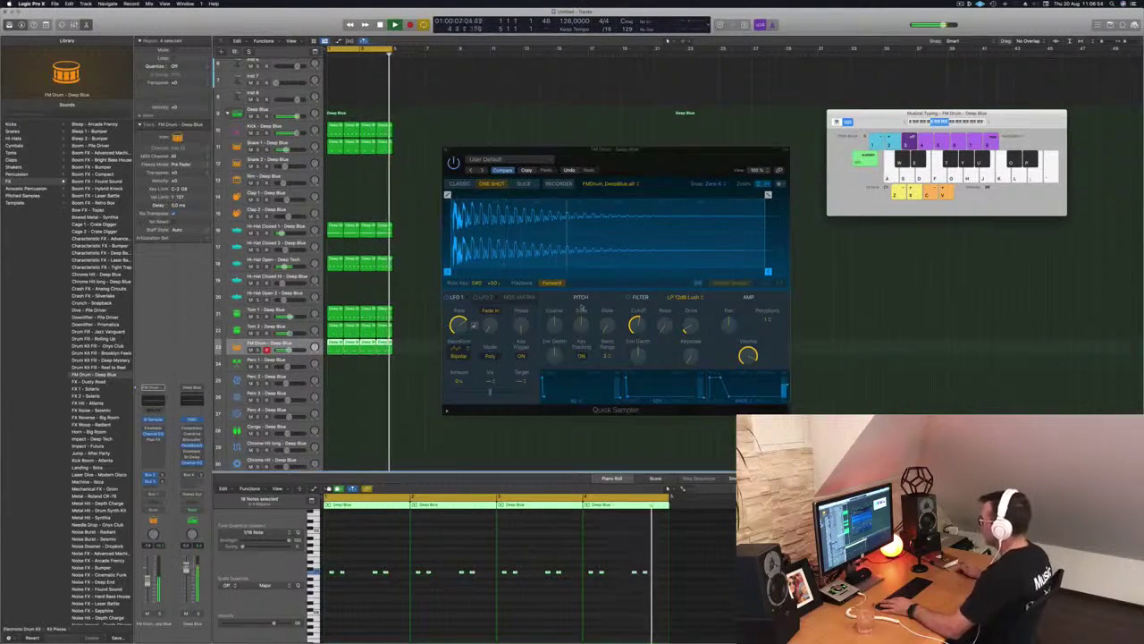
drag(607, 329, 555, 359)
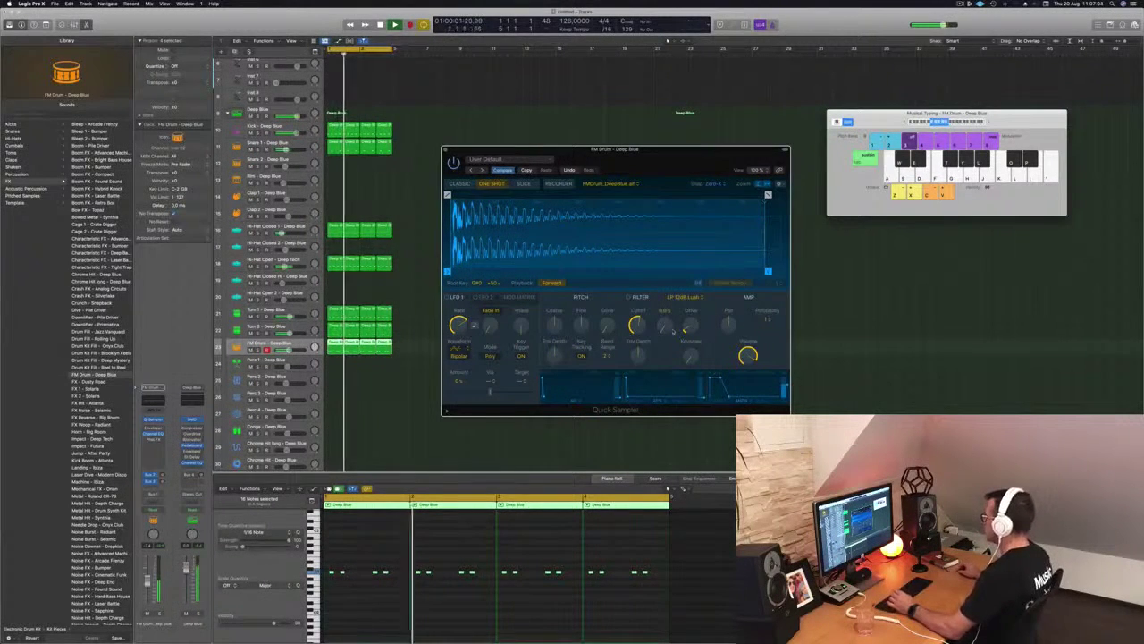
Step: Change the polyphony setting of the FM Drum's Quick Sampler
click(766, 320)
click(765, 331)
click(766, 320)
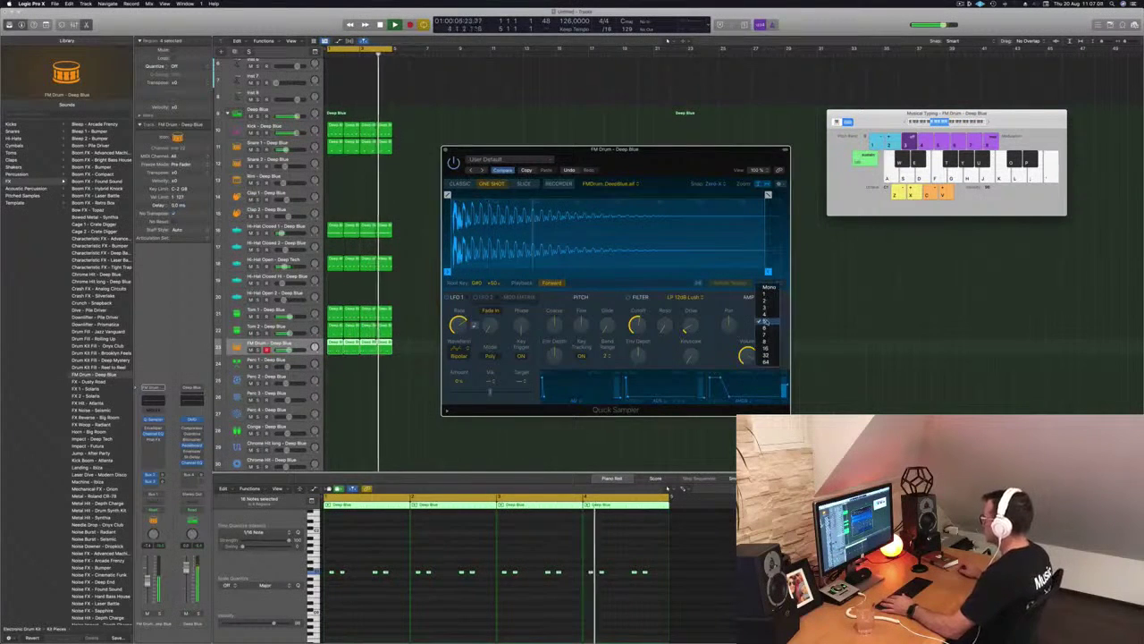
click(763, 319)
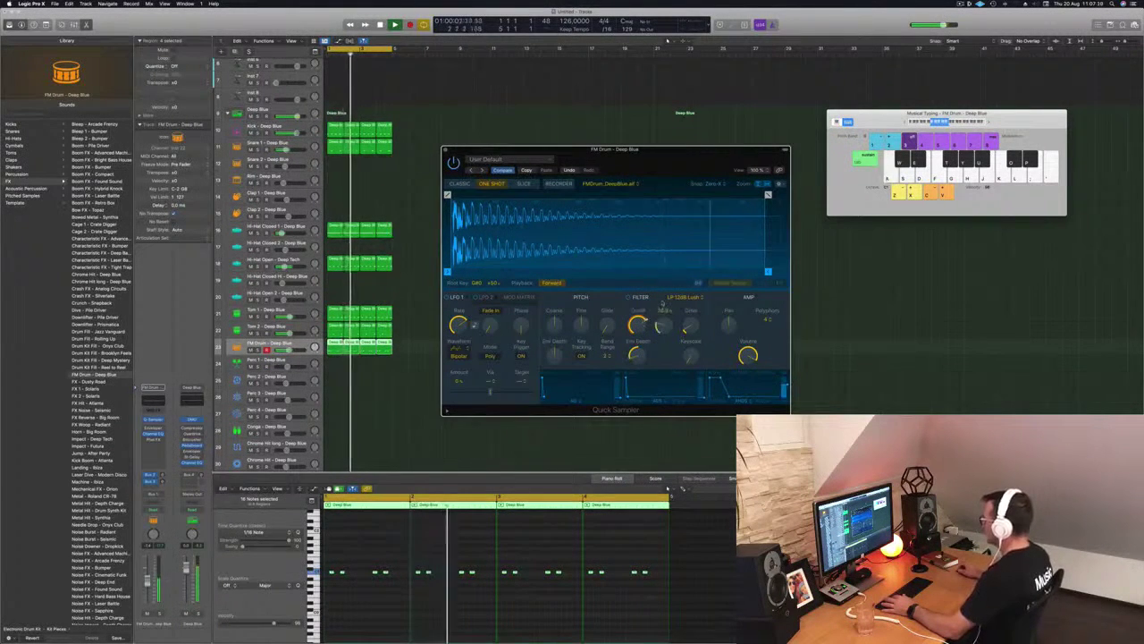
Step: Fine-tune the FM Drum's filter cutoff and lower the track's volume slightly, closing the sampler
drag(663, 333, 637, 328)
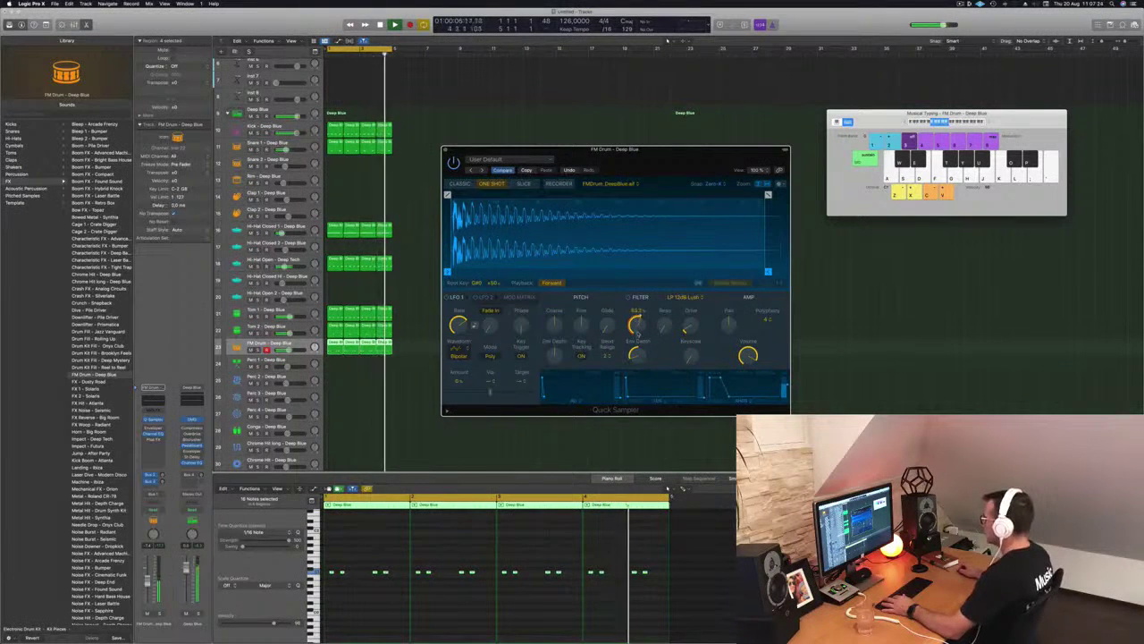
drag(147, 581, 149, 585)
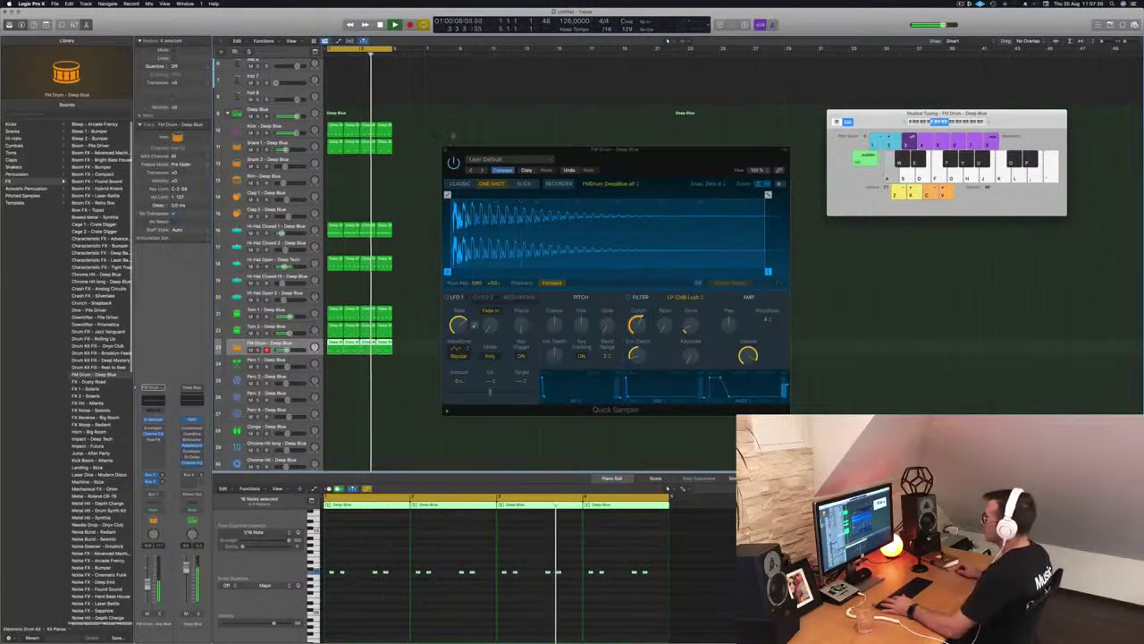
click(446, 150)
Step: Repeat all drum regions until they fill sixteen bars and extend the cycle range to the same length
click(433, 174)
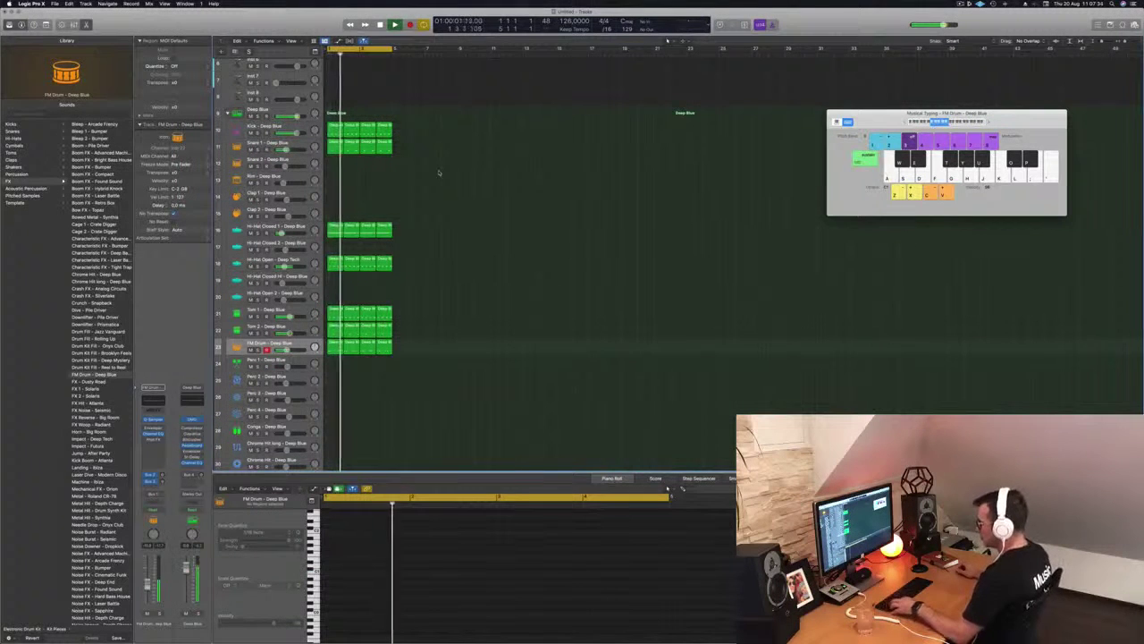
key(super+z)
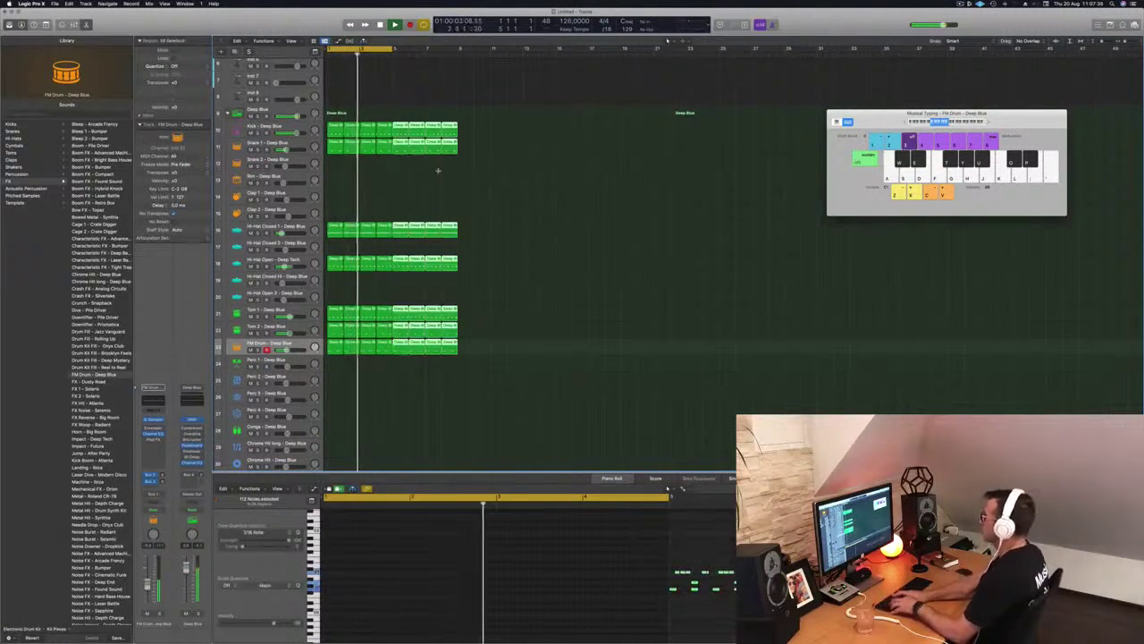
key(super+r)
key(super+r)
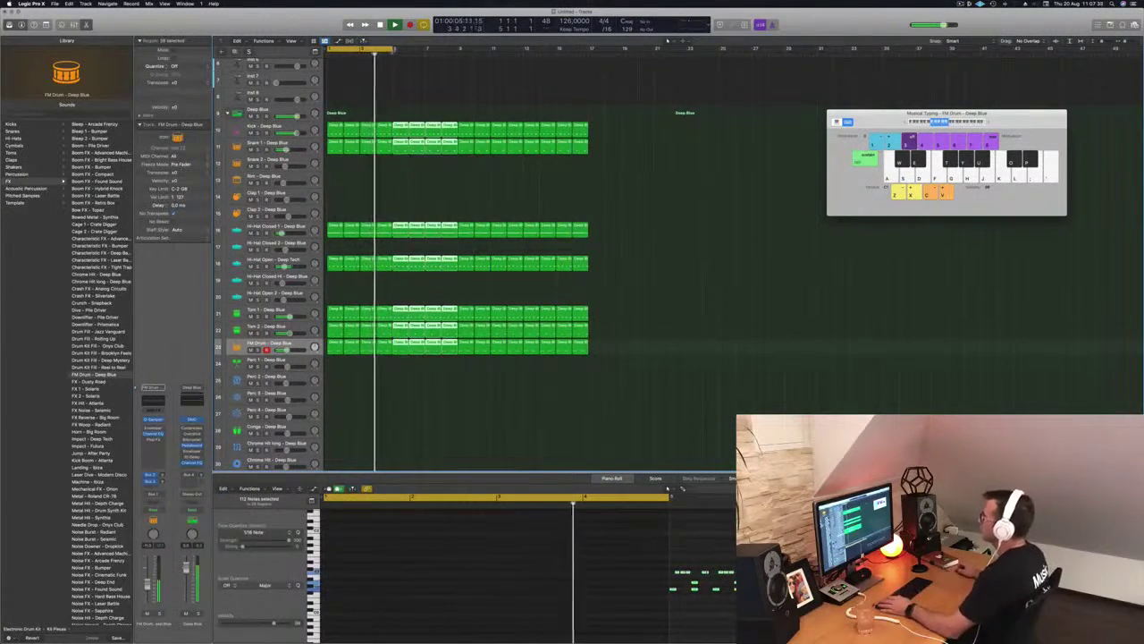
key(u)
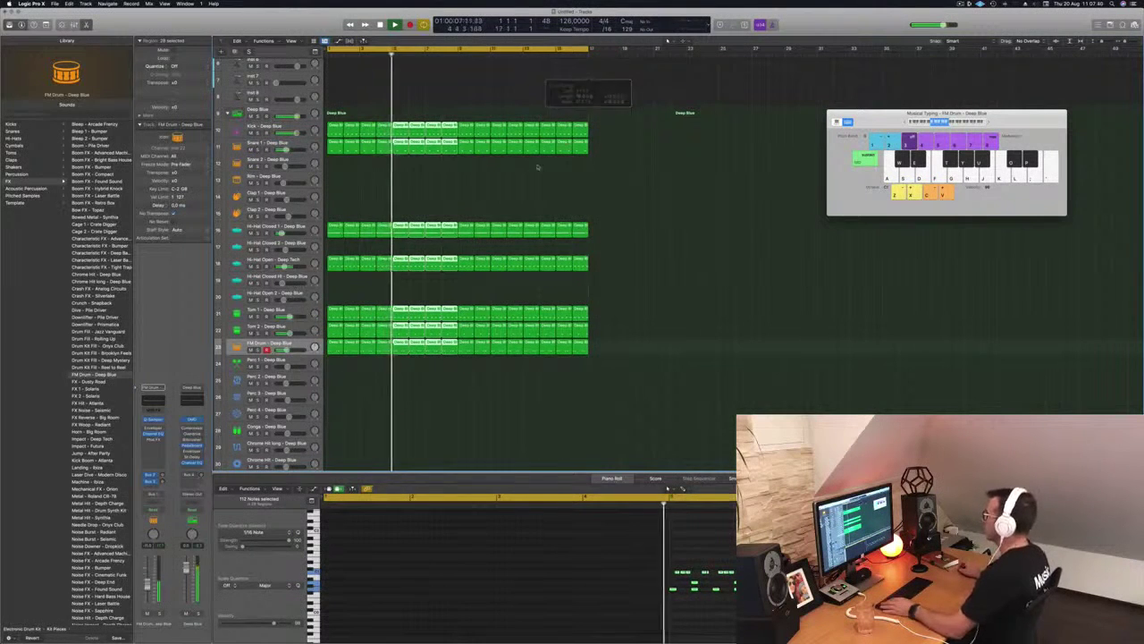
Step: Mute the Snare 1 track briefly to hear the beat without it and unmute it again
scroll(429, 194, down, 3)
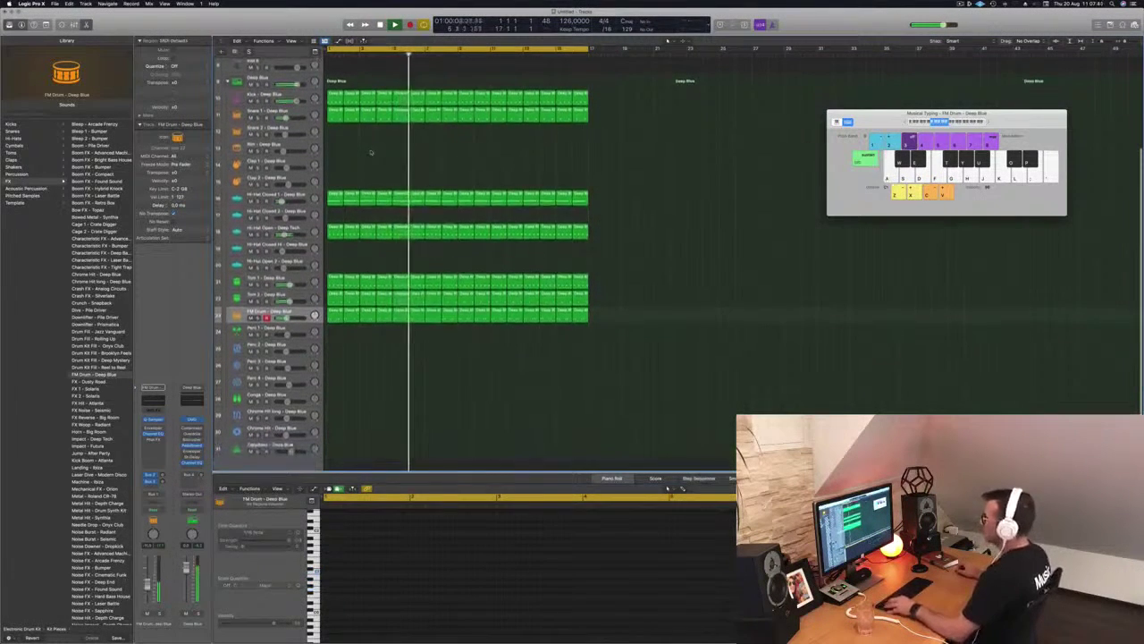
scroll(371, 152, up, 1)
click(267, 118)
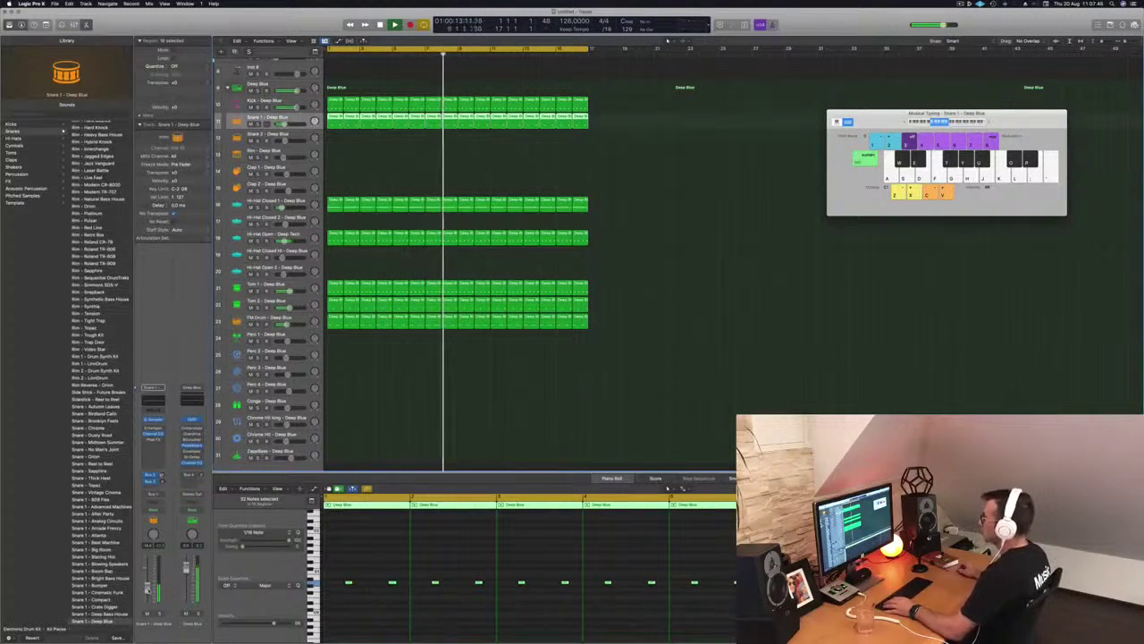
click(341, 152)
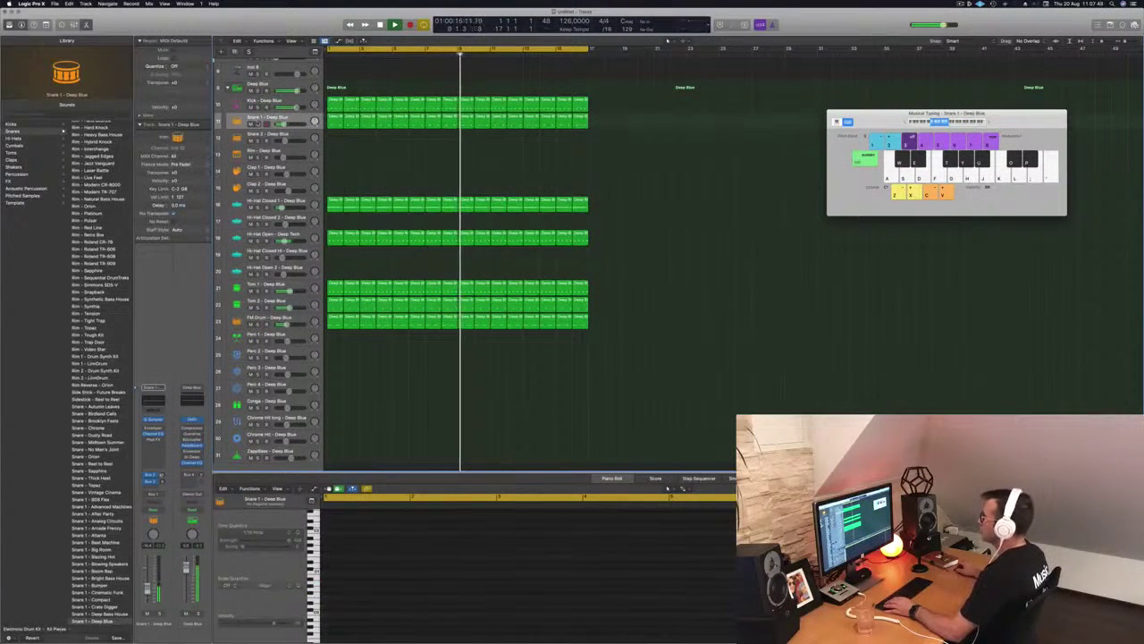
click(251, 124)
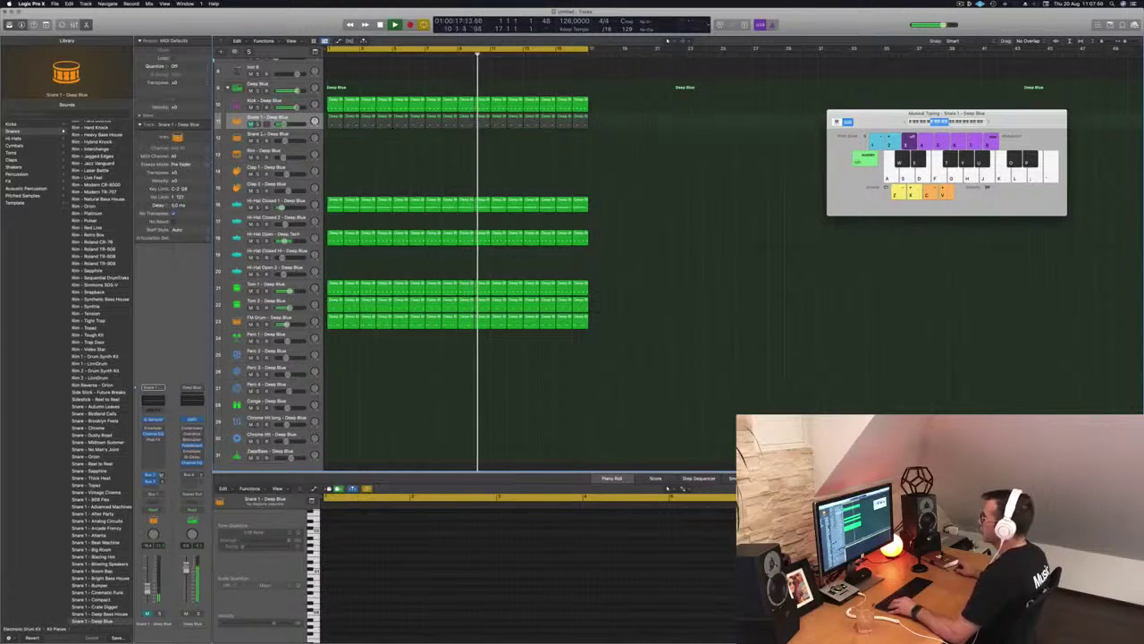
click(252, 124)
Step: Copy all Snare 1 regions to the Clap 1 track and transpose the copied notes in the piano roll
drag(329, 141, 593, 124)
alt+drag(330, 122, 331, 169)
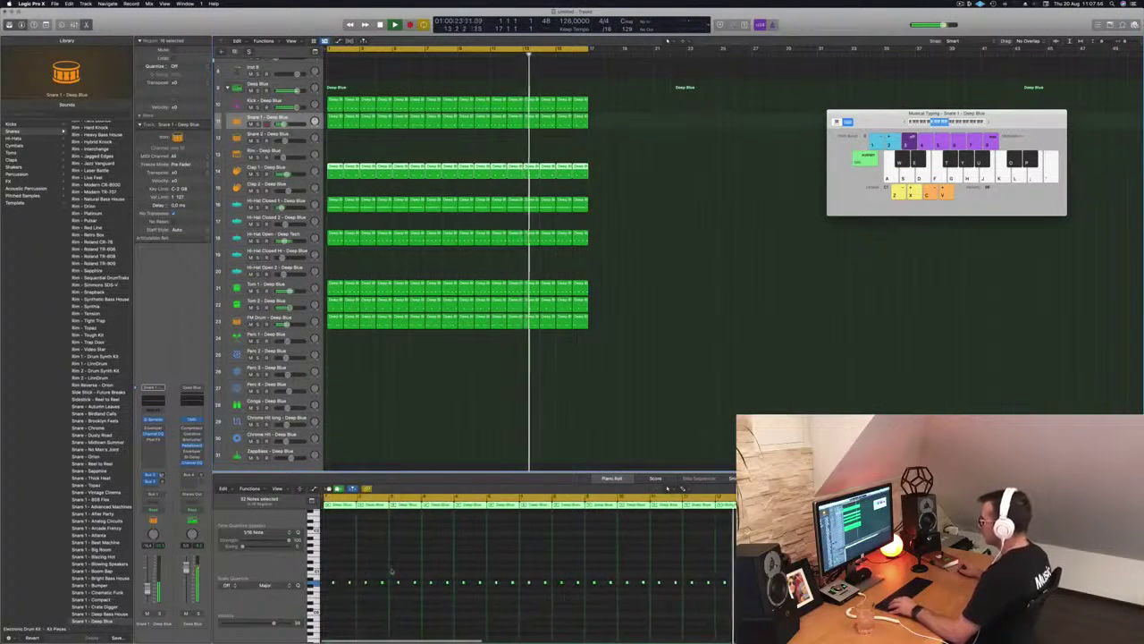
click(398, 563)
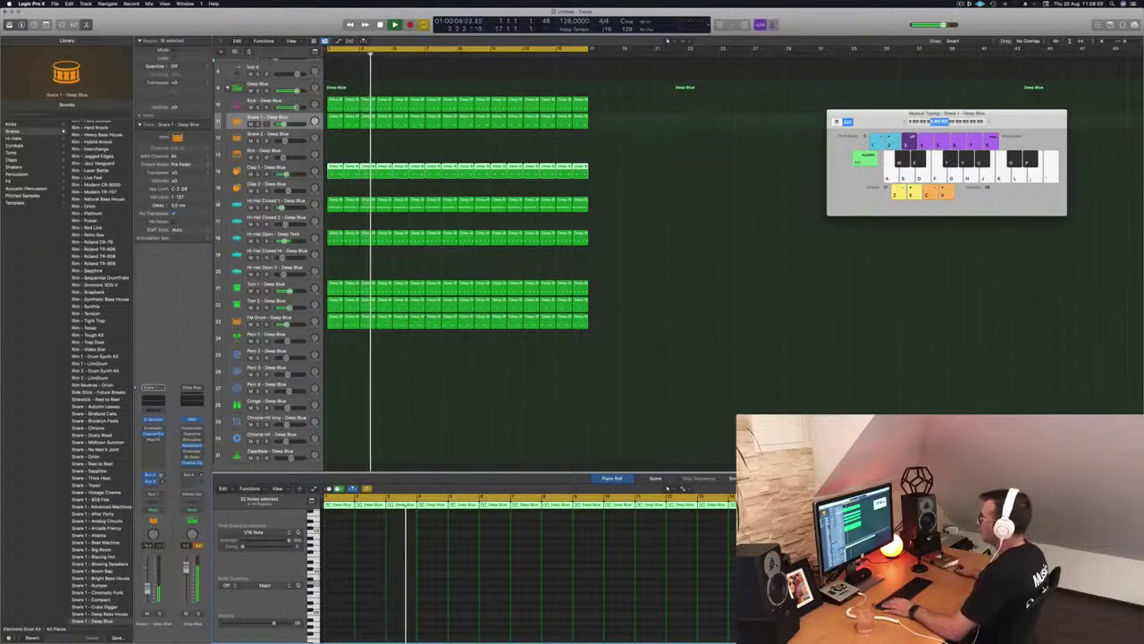
click(295, 167)
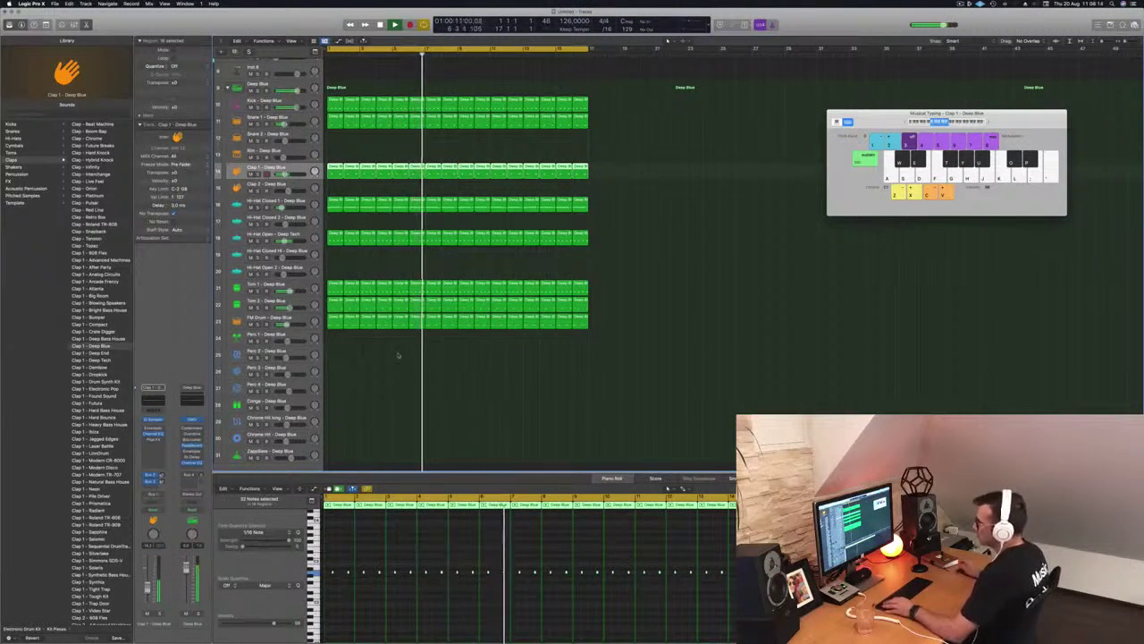
Step: Copy the first FM Drum region to the start of the Conga track
scroll(368, 375, down, 2)
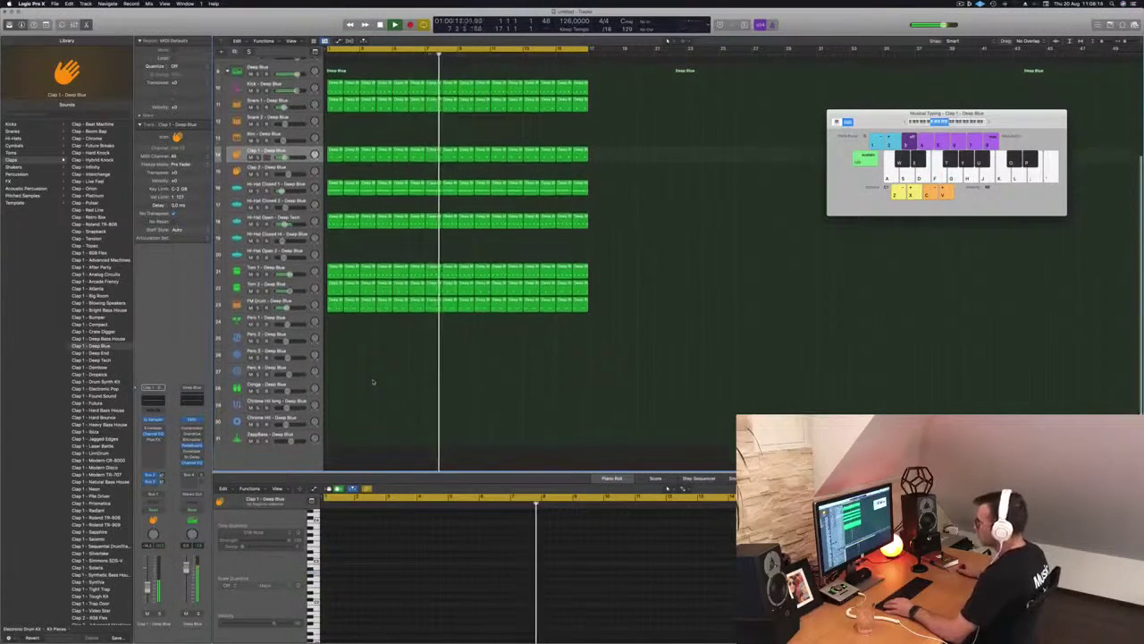
scroll(373, 382, down, 1)
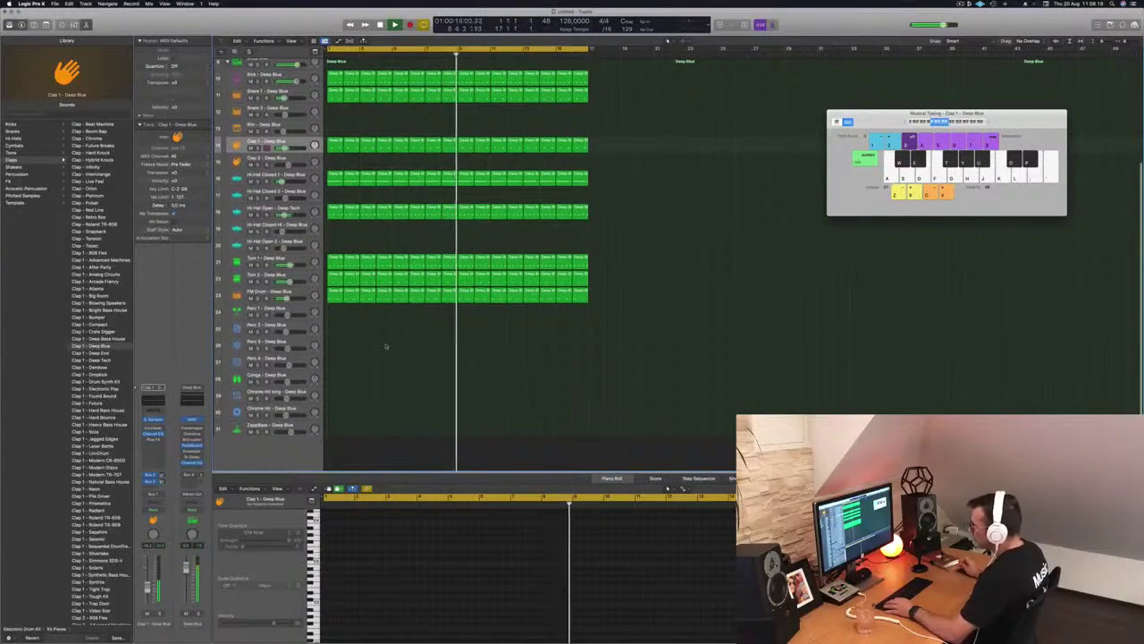
drag(337, 293, 336, 381)
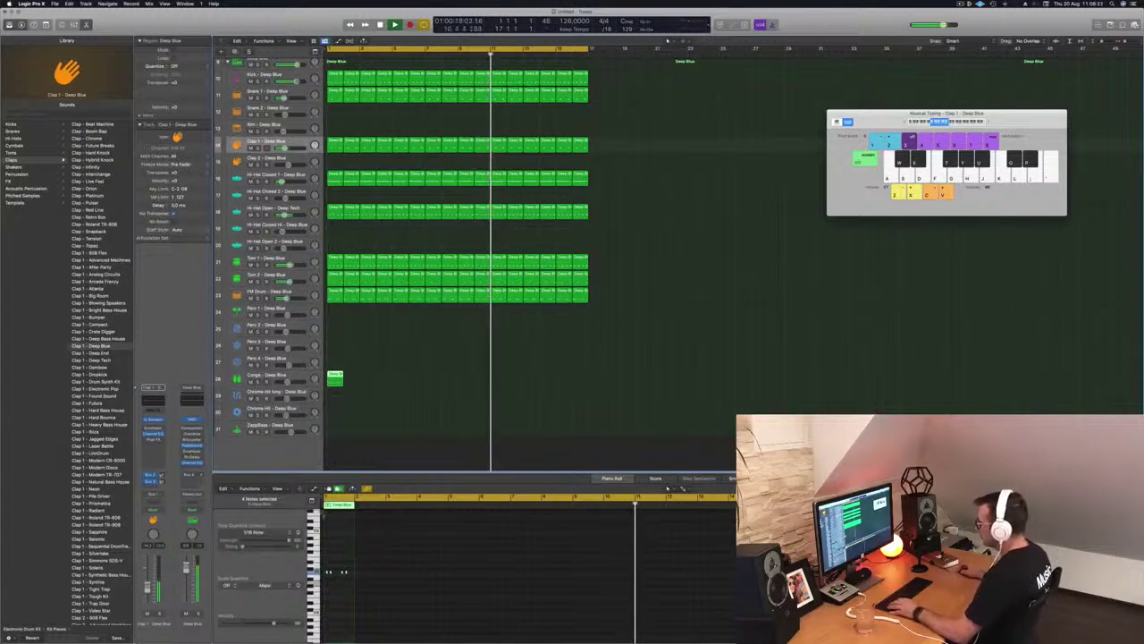
Step: Shift the four notes of the Conga region slightly later and transpose them up two octaves
scroll(351, 548, up, 5)
scroll(367, 552, down, 2)
scroll(361, 555, left, 1)
drag(332, 559, 466, 584)
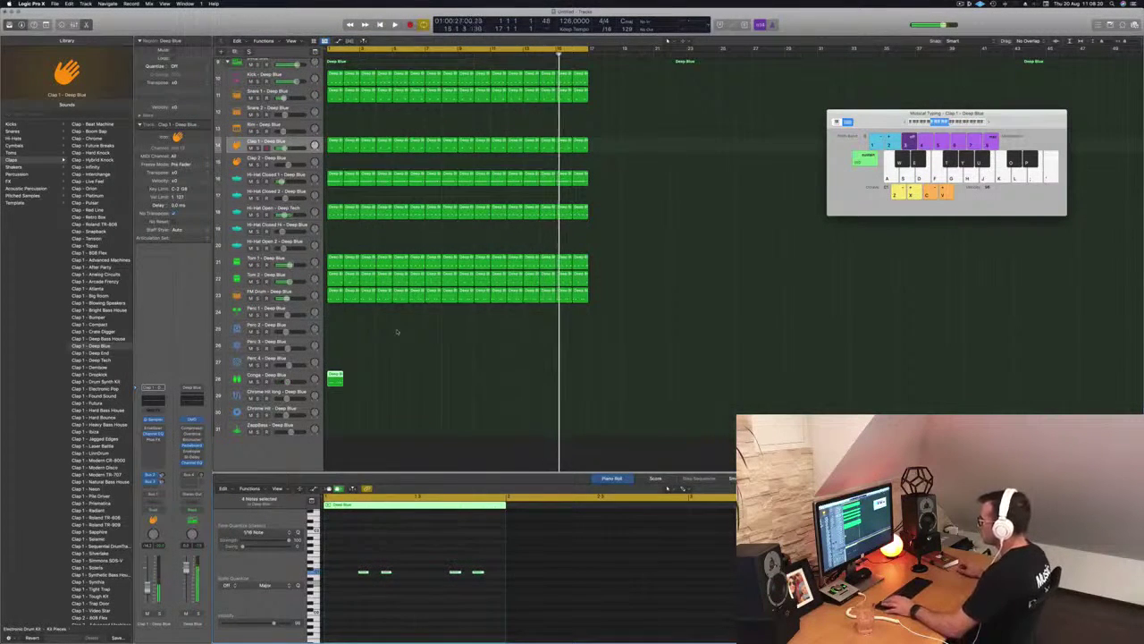
drag(354, 551, 506, 607)
key(alt+shift+Up)
key(alt+shift+Up)
key(Return)
Step: Delete the second and fourth notes of the Conga region and shift the remaining two notes earlier
scroll(396, 395, up, 2)
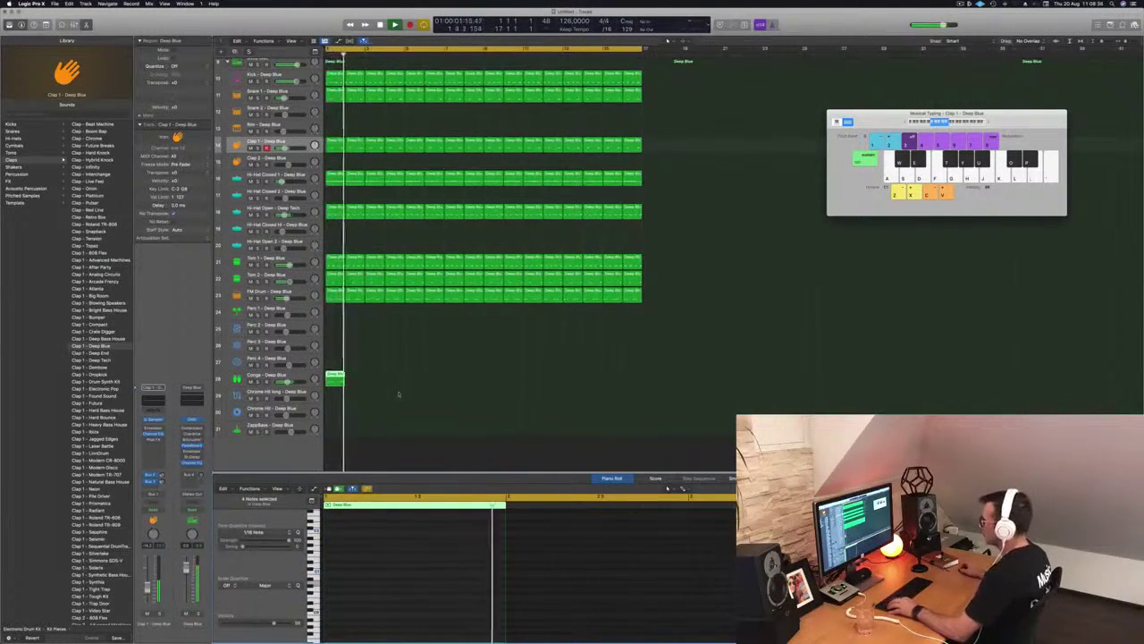
scroll(399, 395, up, 1)
click(364, 367)
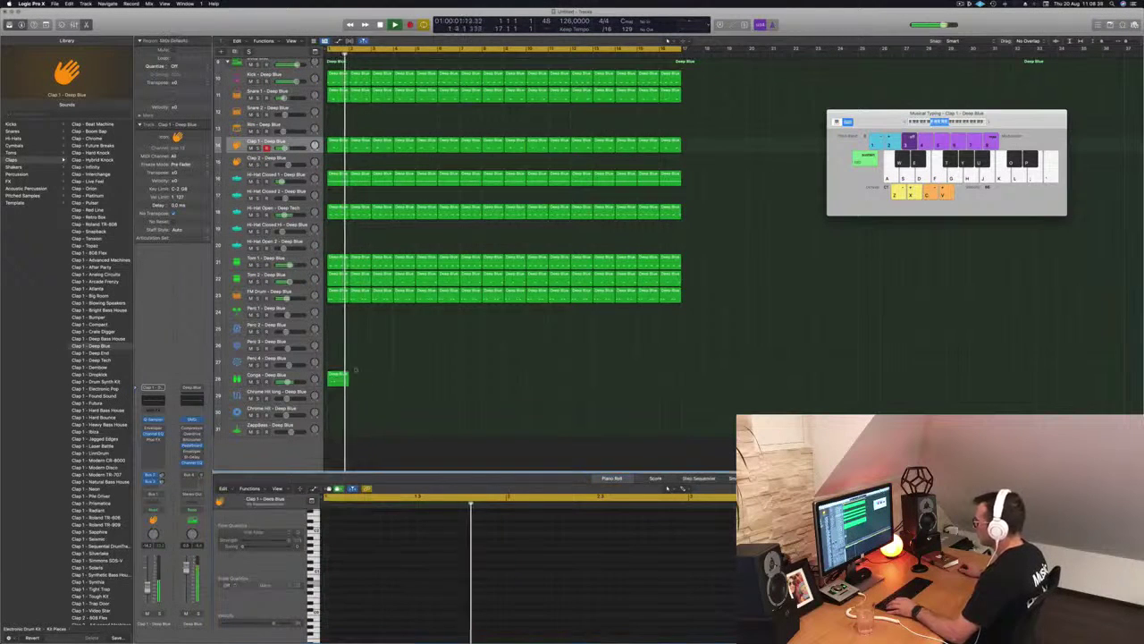
click(332, 376)
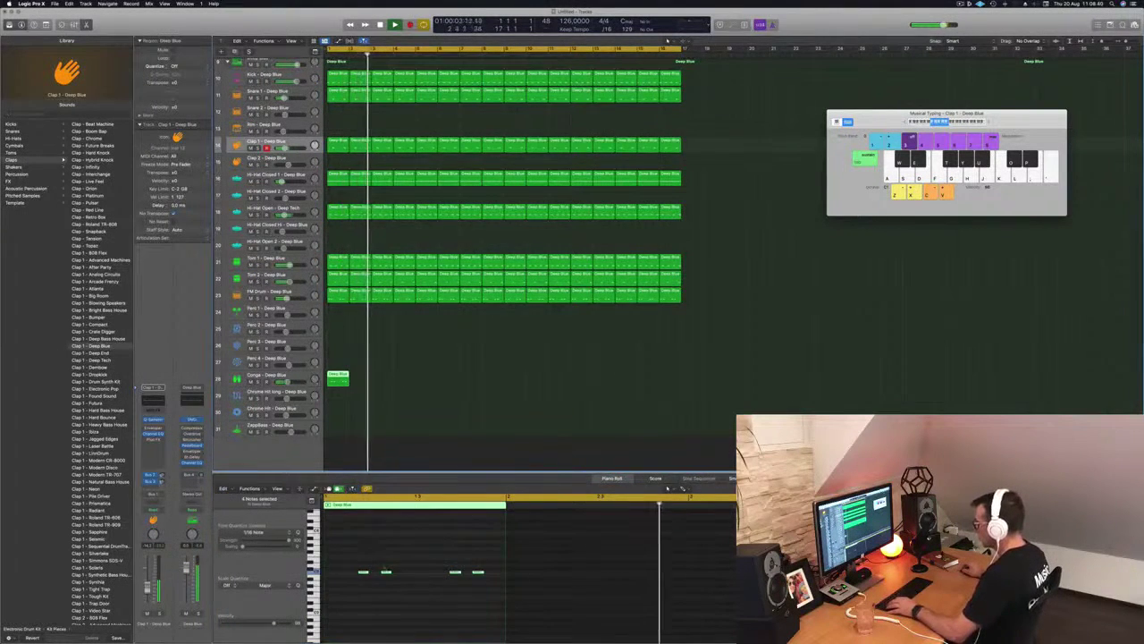
click(386, 572)
key(Delete)
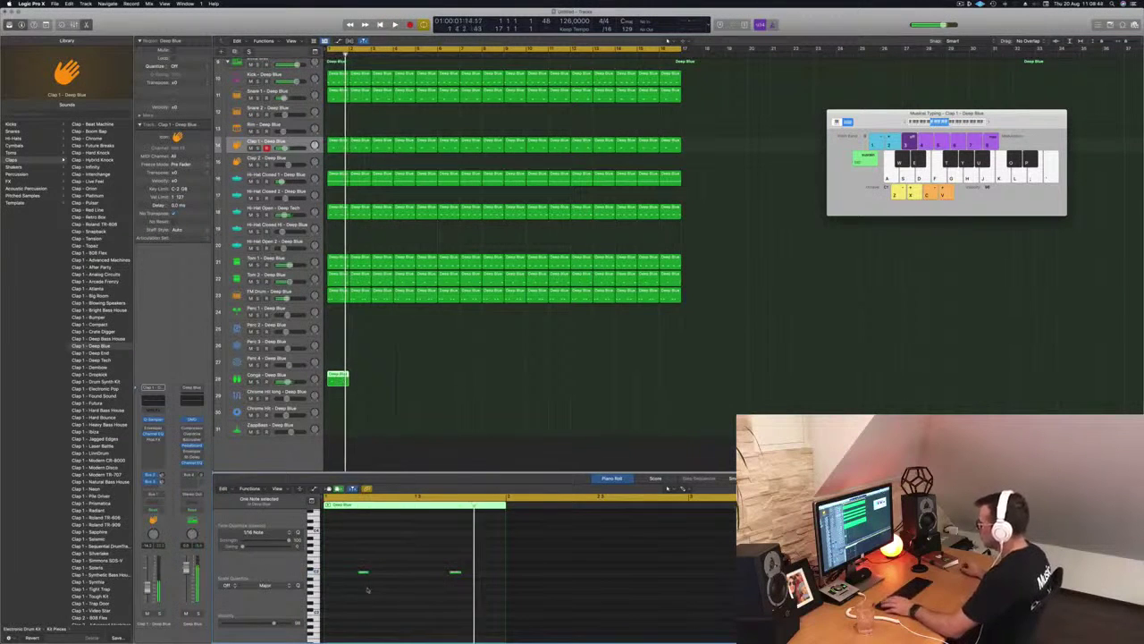
key(super+a)
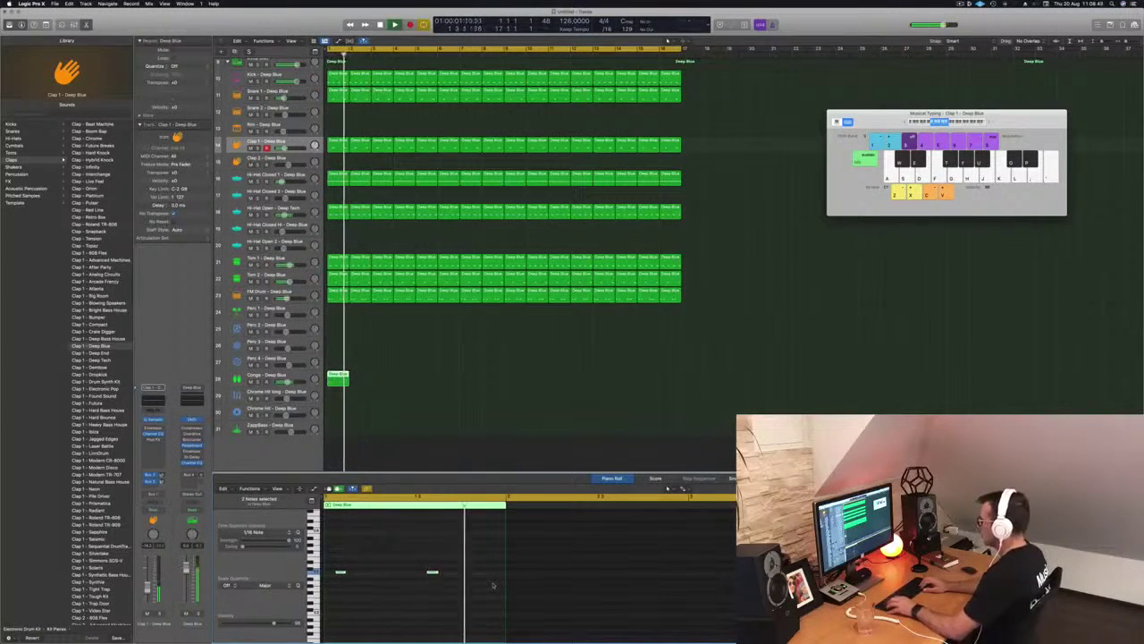
Step: Shift the second note of the Conga region earlier and copy the region across all sixteen bars of the Conga track
drag(445, 560, 418, 597)
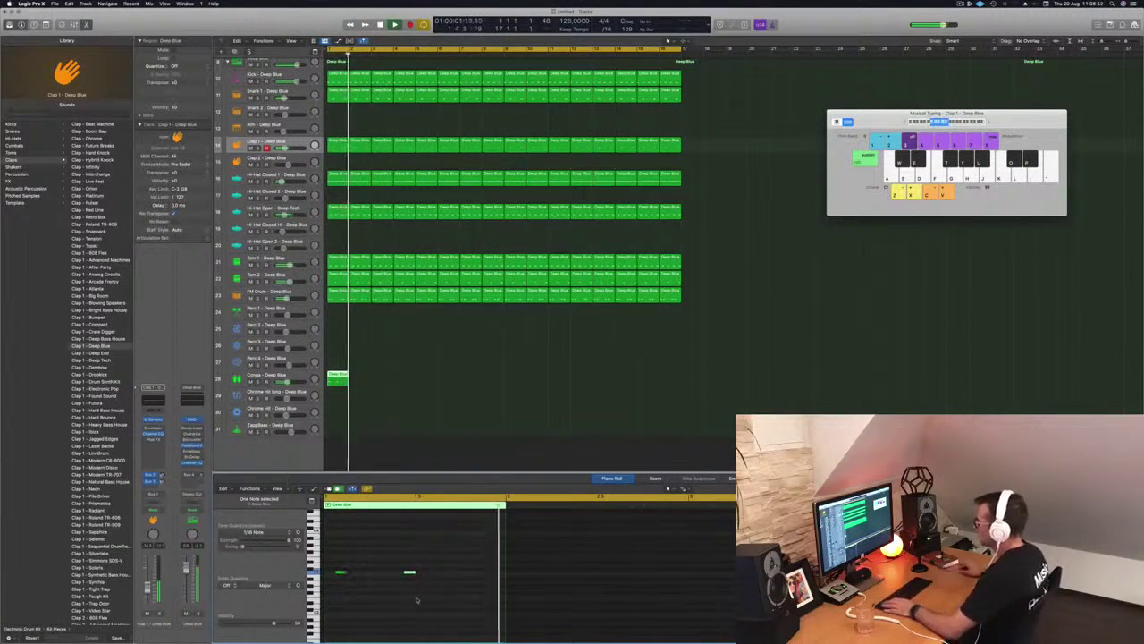
drag(339, 381, 427, 381)
mouse_move(517, 375)
mouse_down()
mouse_move(442, 379)
mouse_move(525, 382)
mouse_up()
drag(511, 381, 511, 381)
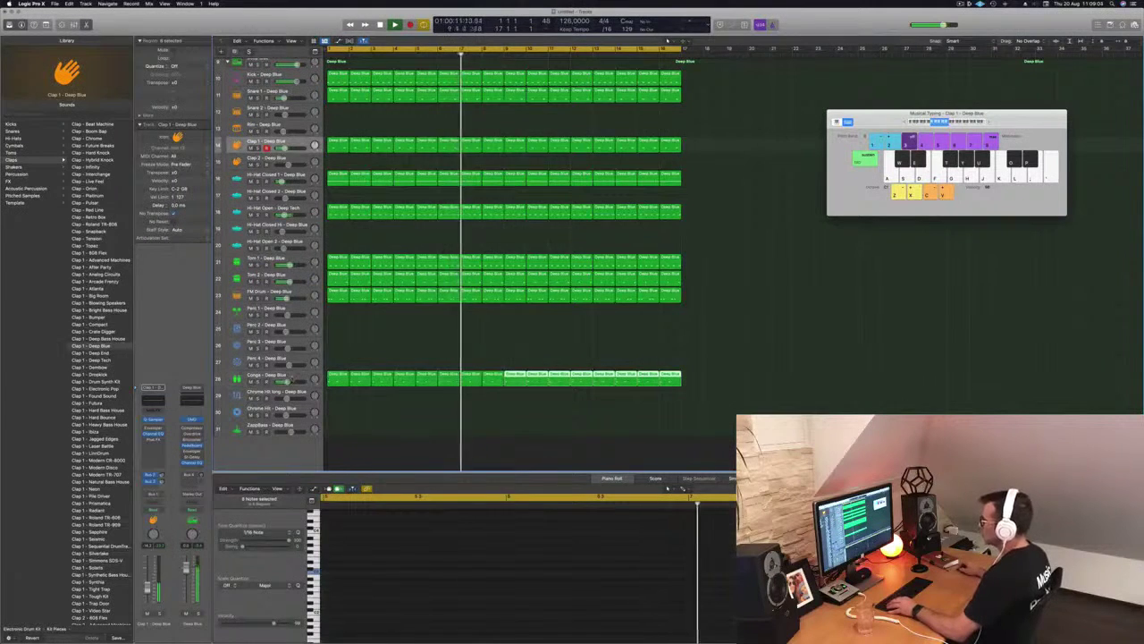
Step: Select all Conga regions and examine their notes in the piano roll while the full beat plays
click(291, 375)
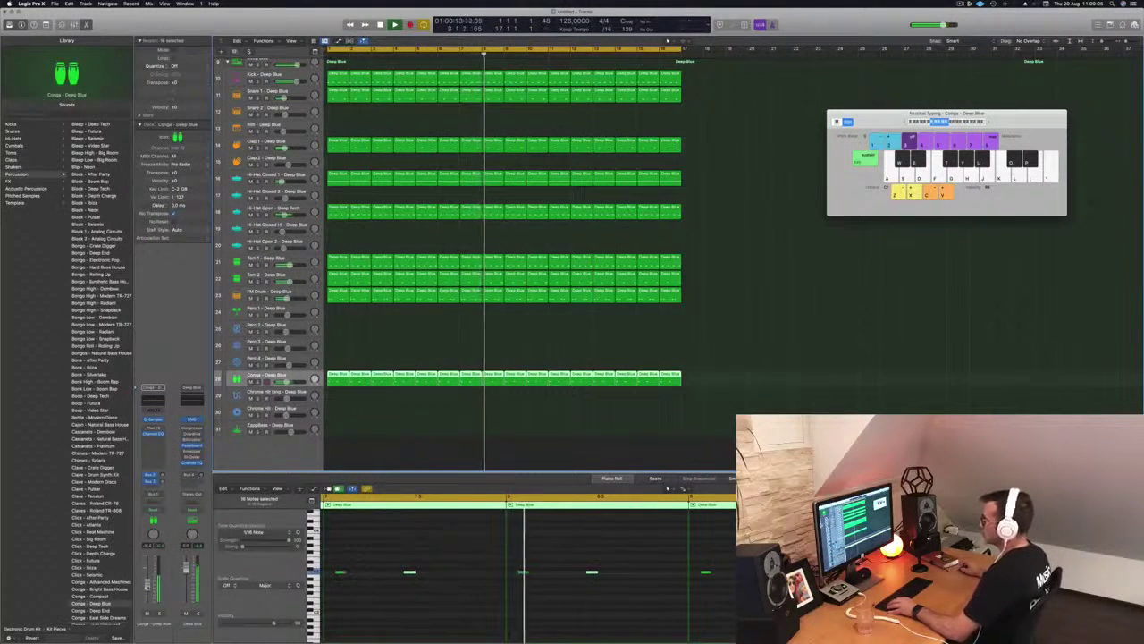
click(369, 617)
scroll(380, 612, left, 8)
scroll(388, 610, left, 8)
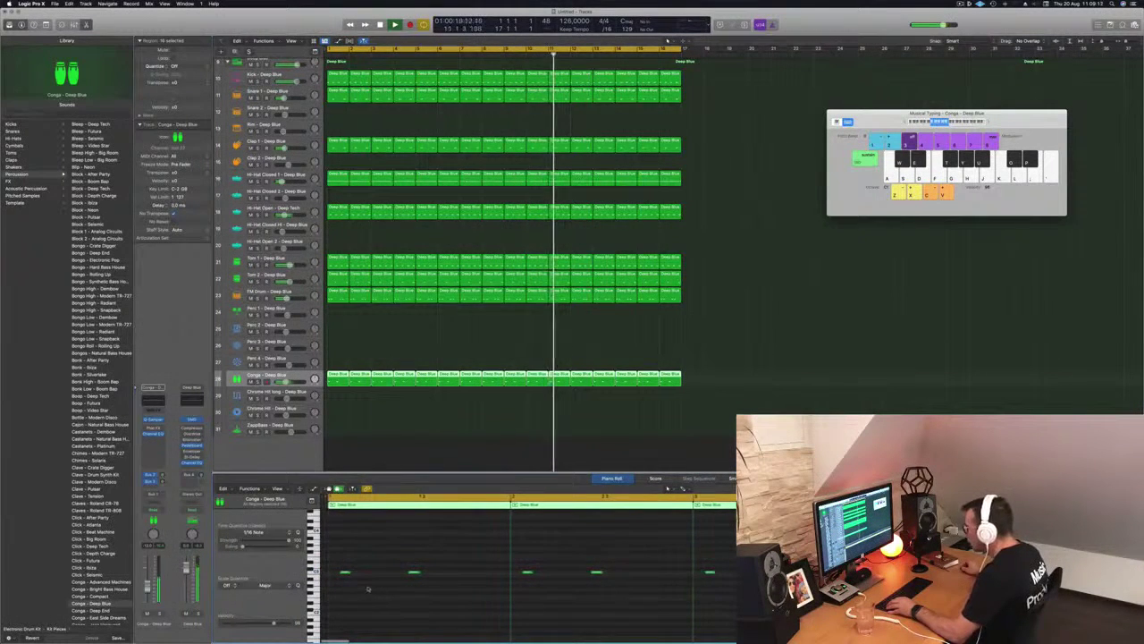
scroll(323, 552, up, 2)
scroll(324, 551, down, 2)
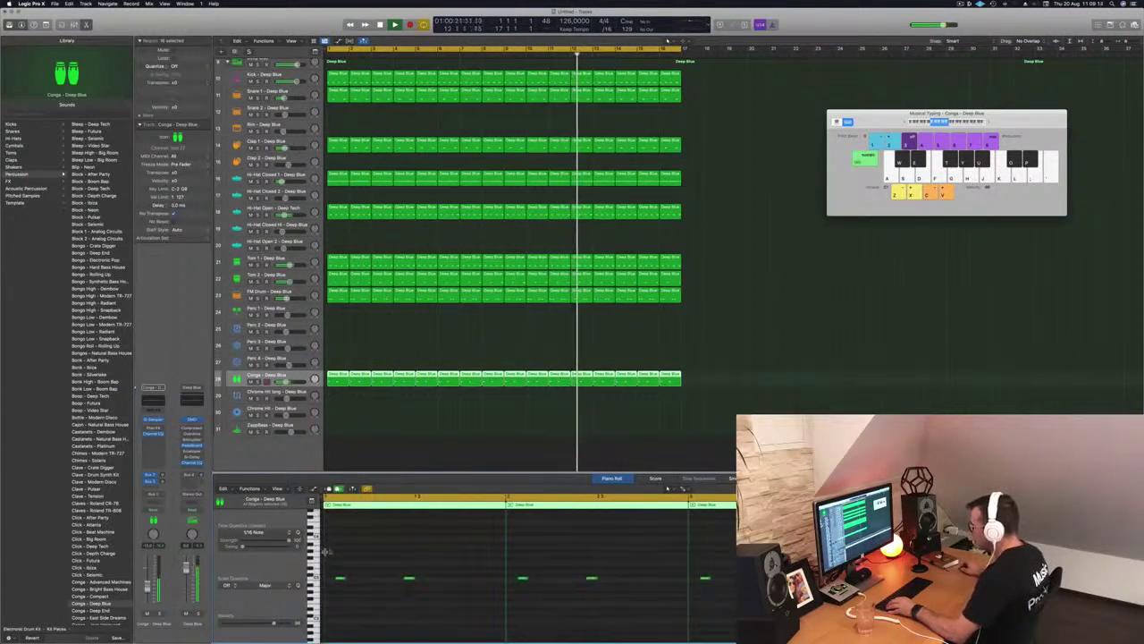
click(311, 501)
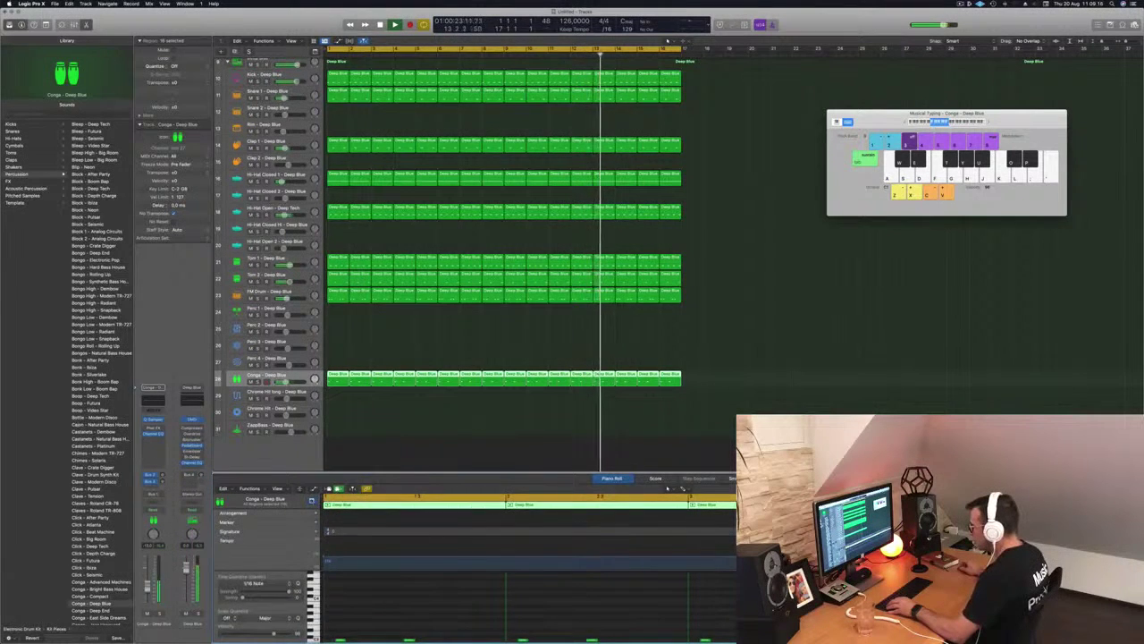
click(312, 501)
scroll(386, 617, left, 1)
scroll(386, 618, right, 1)
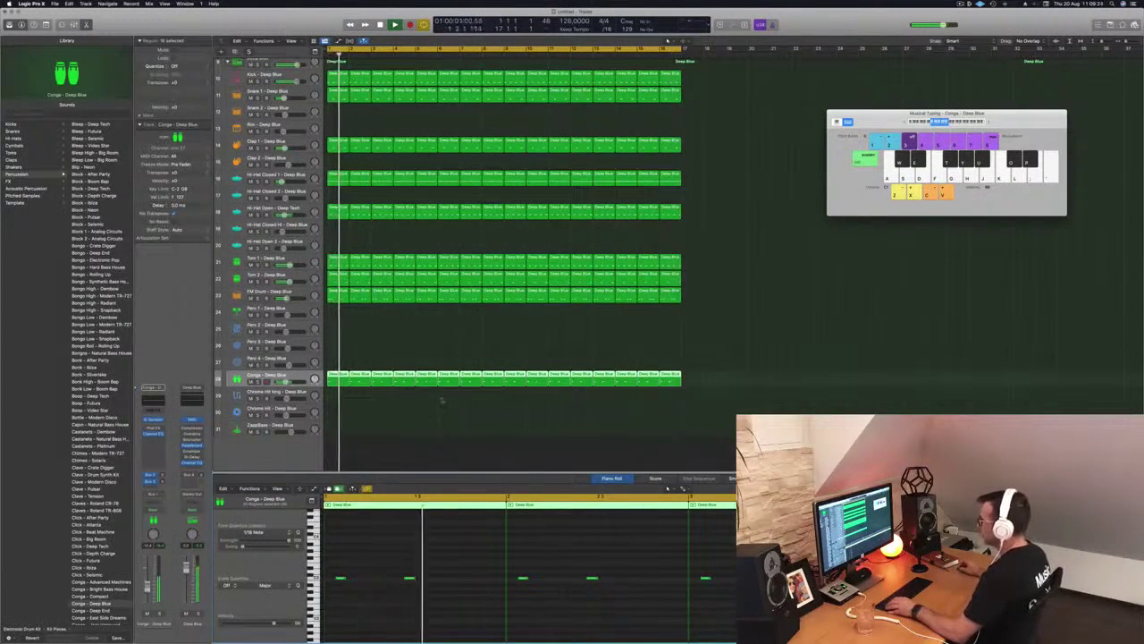
click(439, 407)
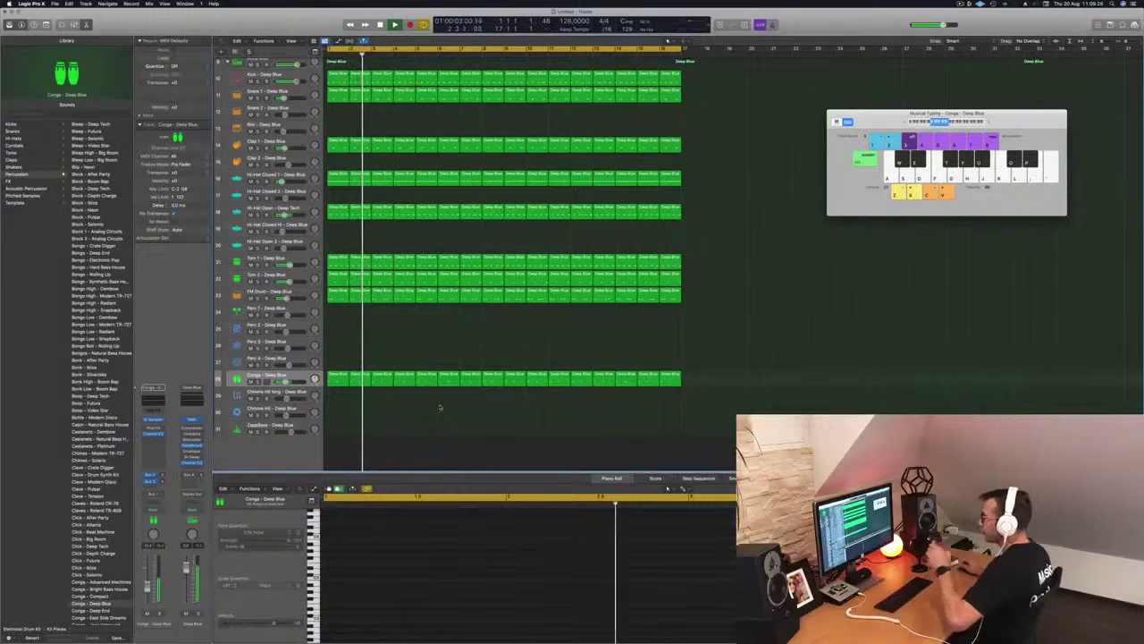
click(269, 375)
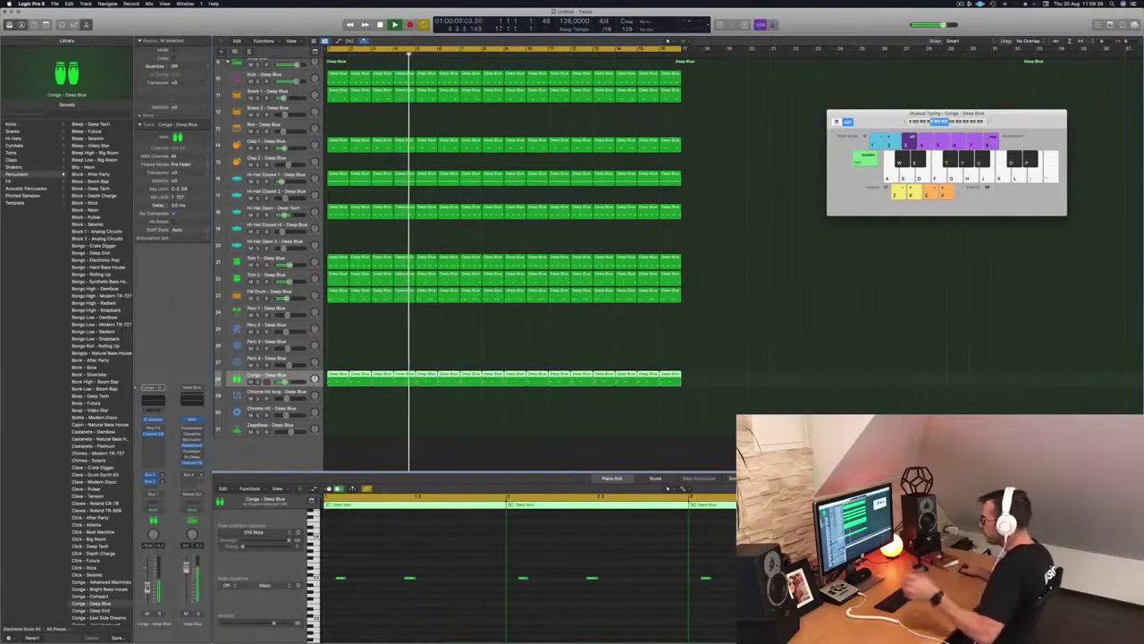
Step: Open the Alchemy synth on the Inst 1 track and list its Bass presets sorted by rating
scroll(434, 424, down, 4)
scroll(429, 374, down, 2)
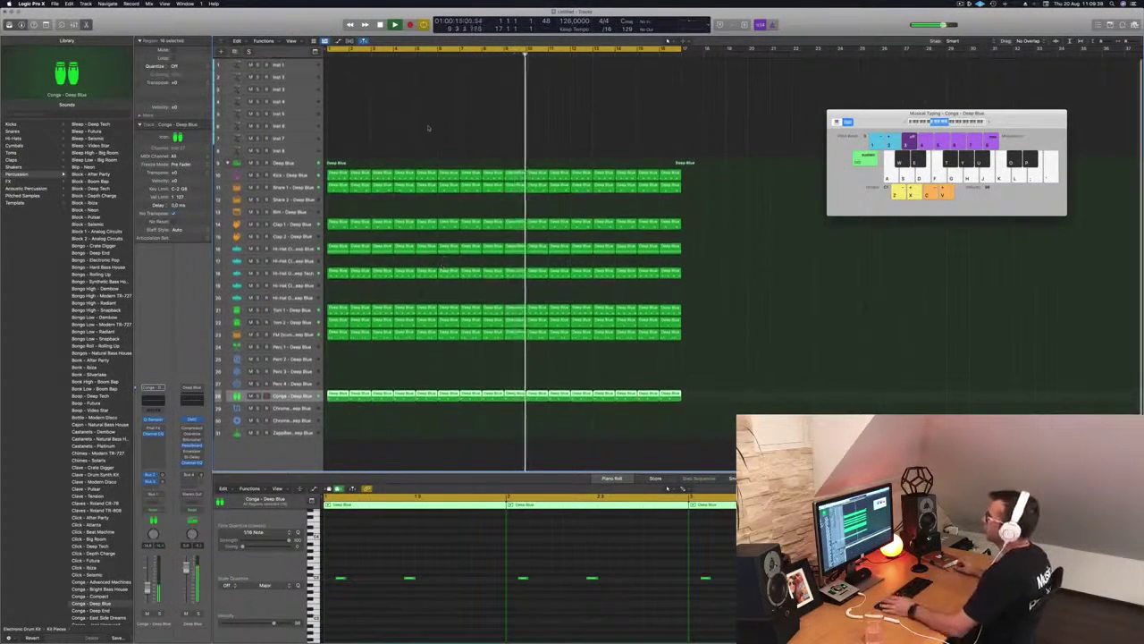
click(305, 65)
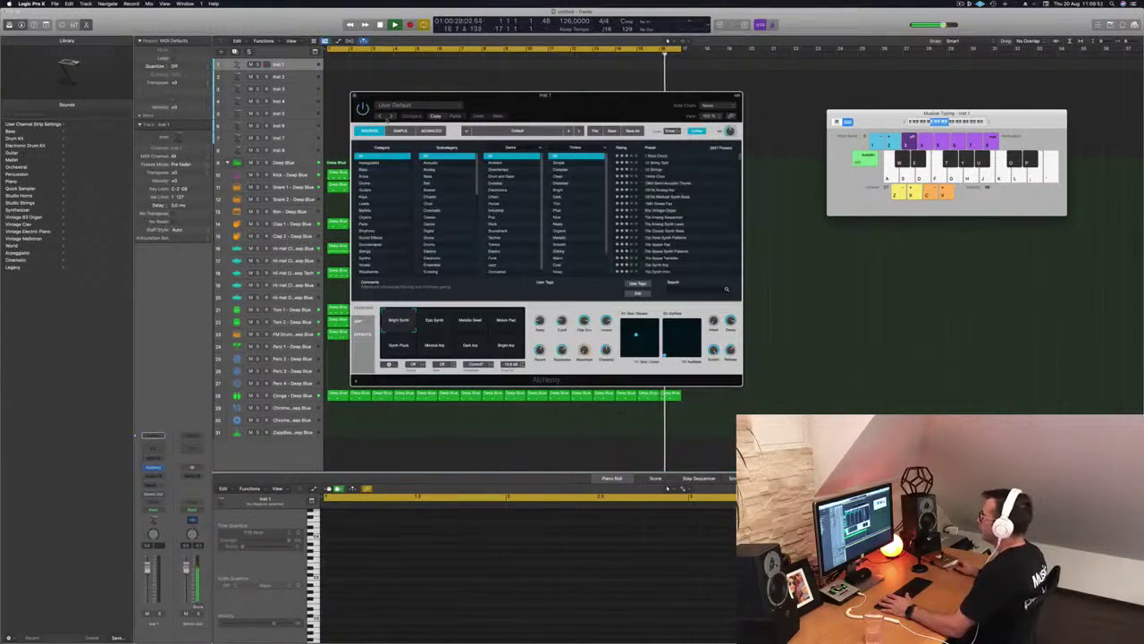
drag(552, 95, 515, 182)
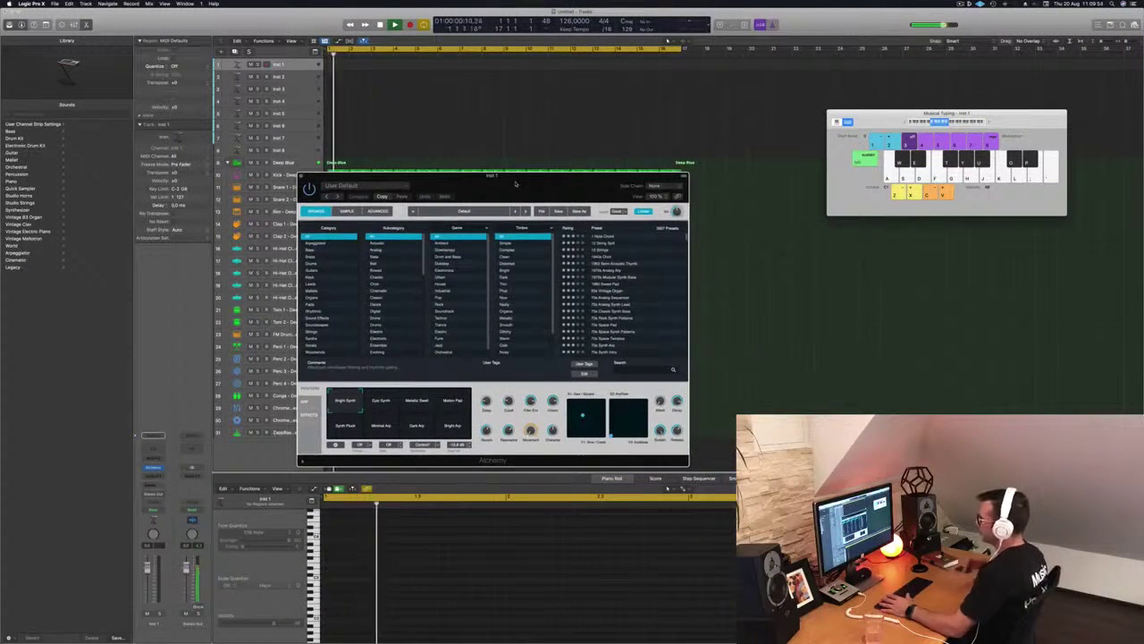
click(314, 252)
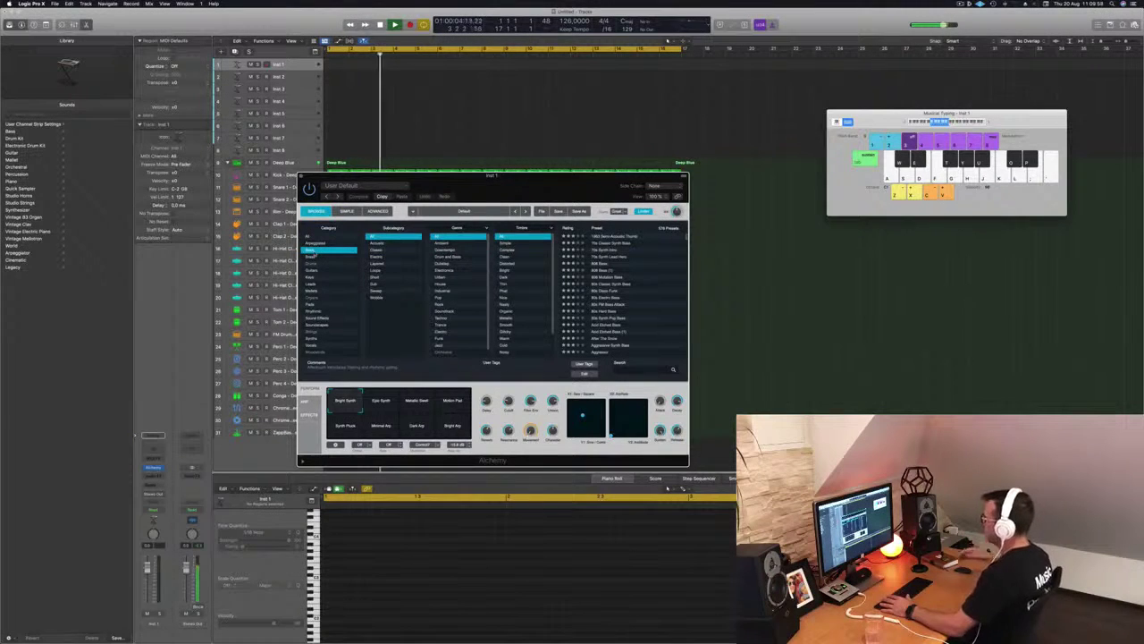
click(567, 229)
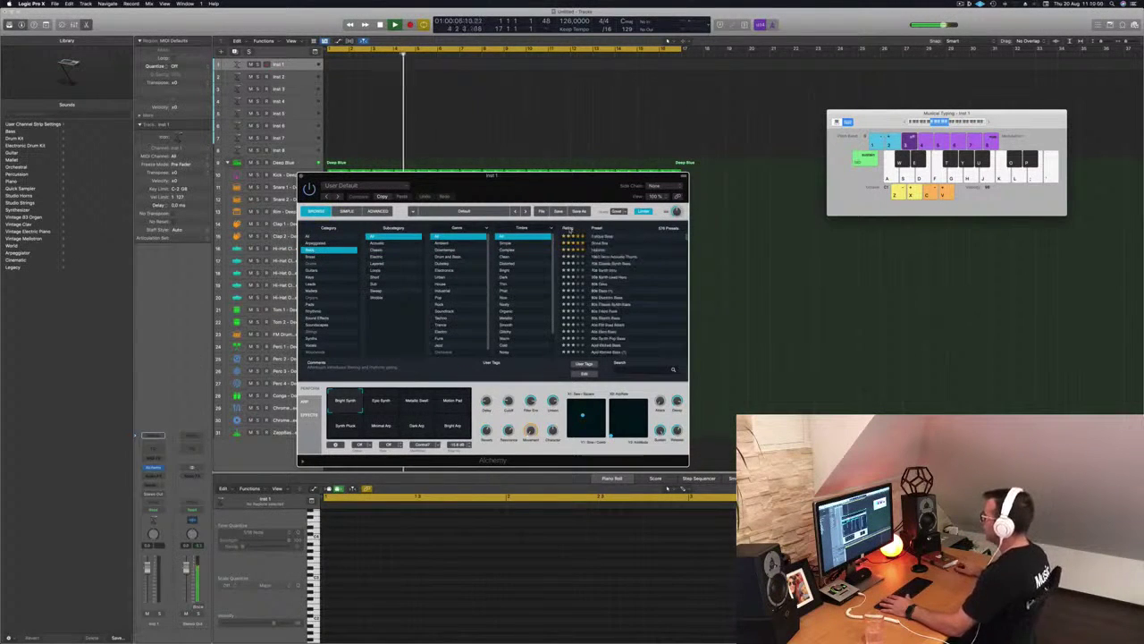
Step: Load the Lazarus bass preset and arrange the Alchemy and Musical Typing windows so they no longer overlap
click(594, 249)
drag(554, 182, 714, 169)
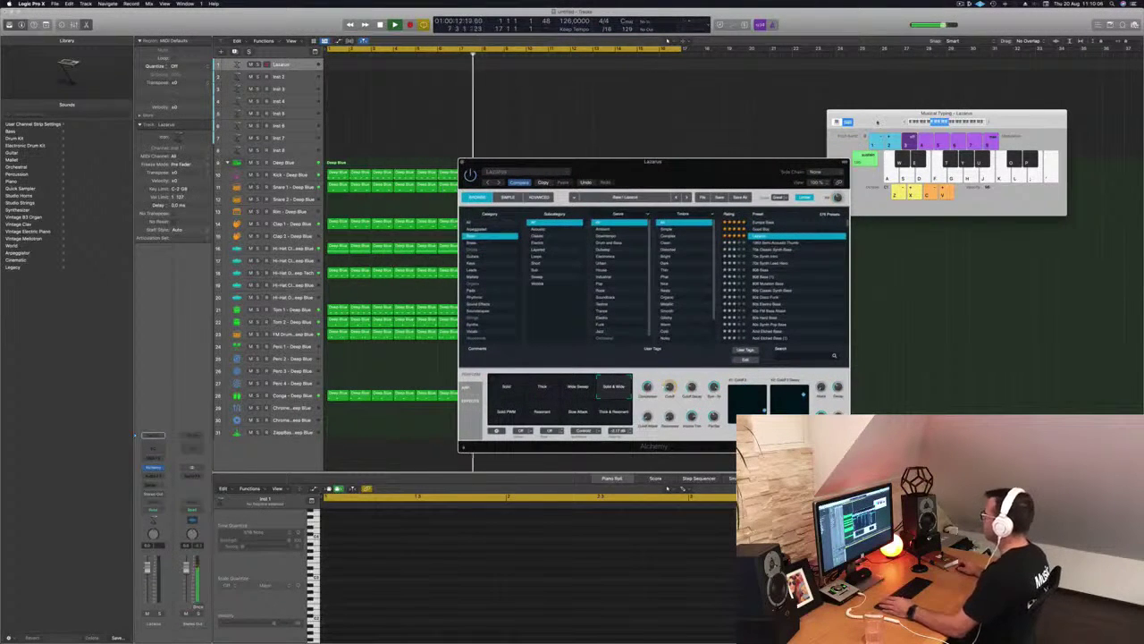
drag(877, 122, 865, 122)
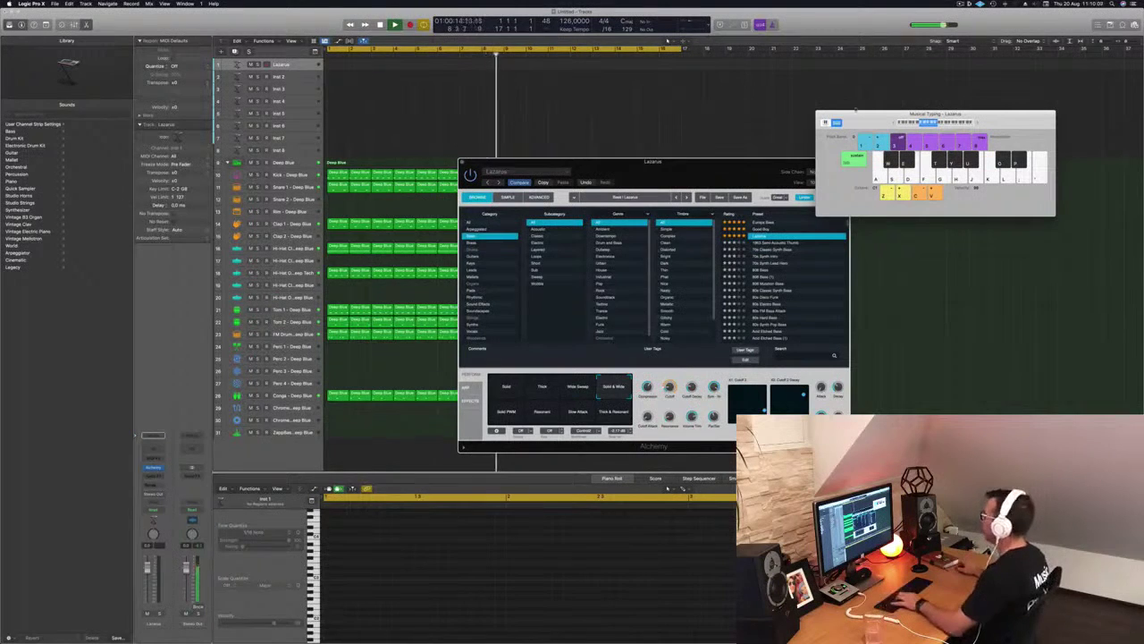
drag(728, 168, 651, 210)
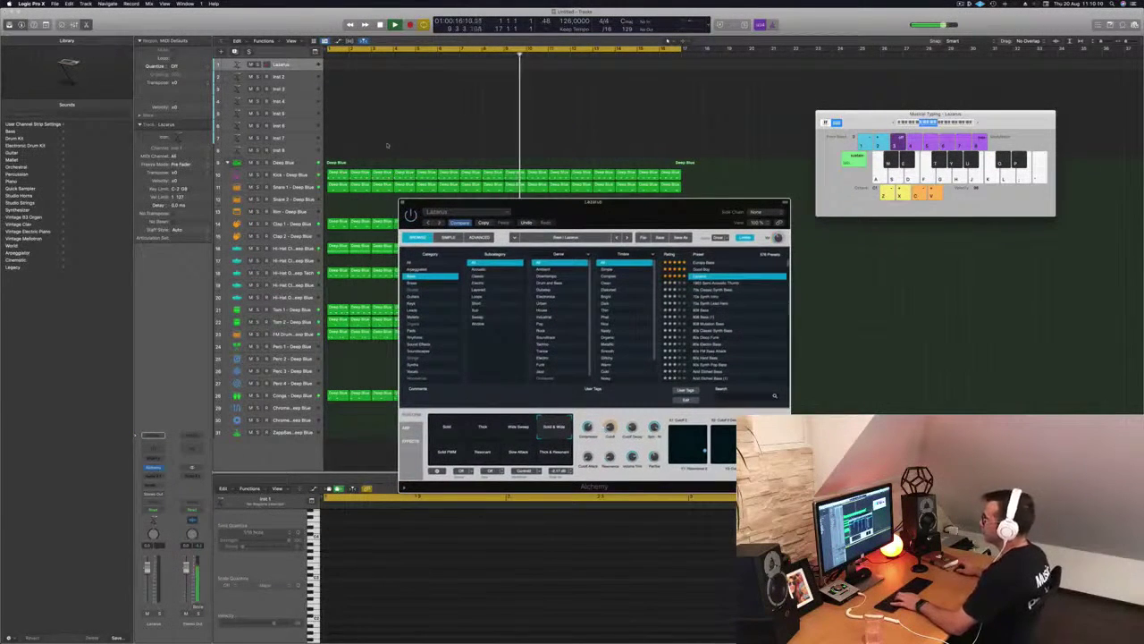
Step: Lower the Lazarus track's volume slightly and audition the preset with a few played notes over the beat
drag(148, 576, 147, 581)
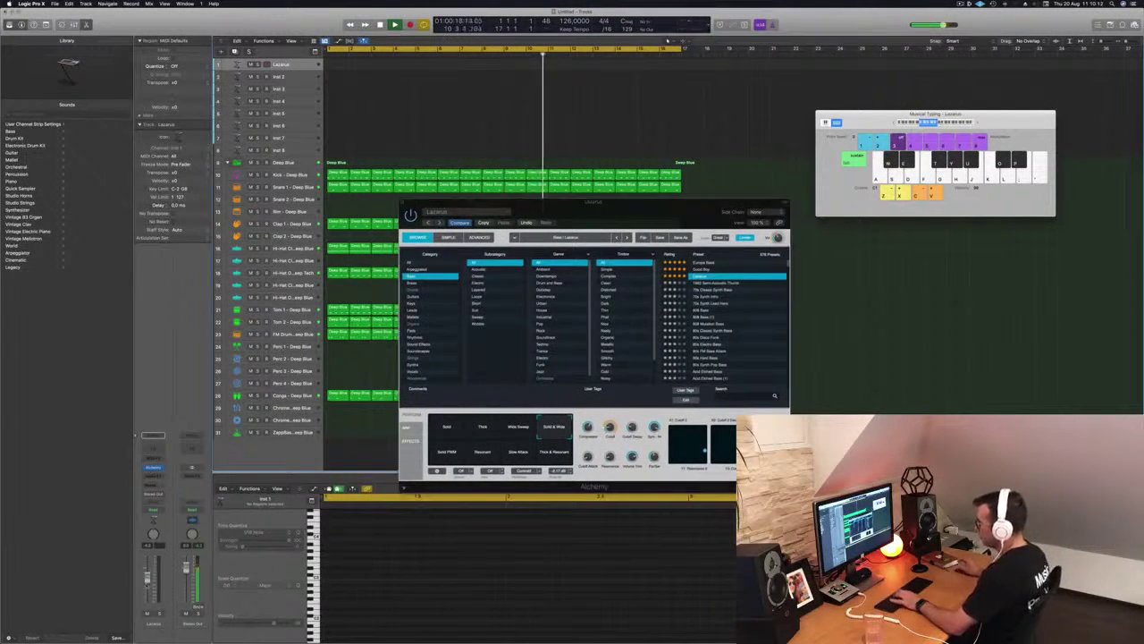
key(h)
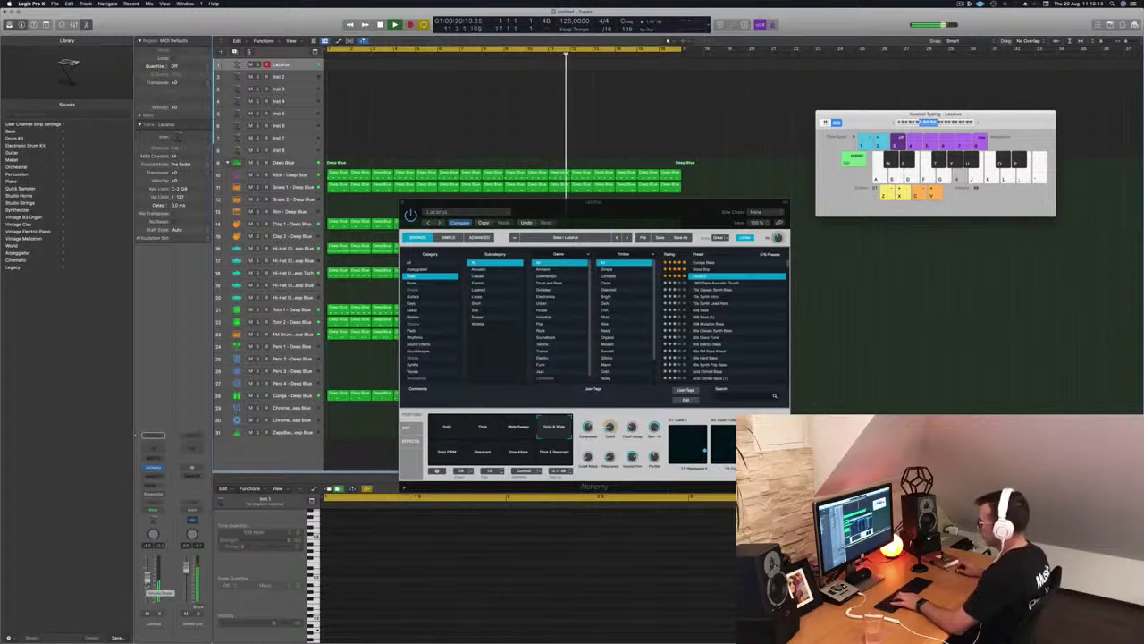
key(j)
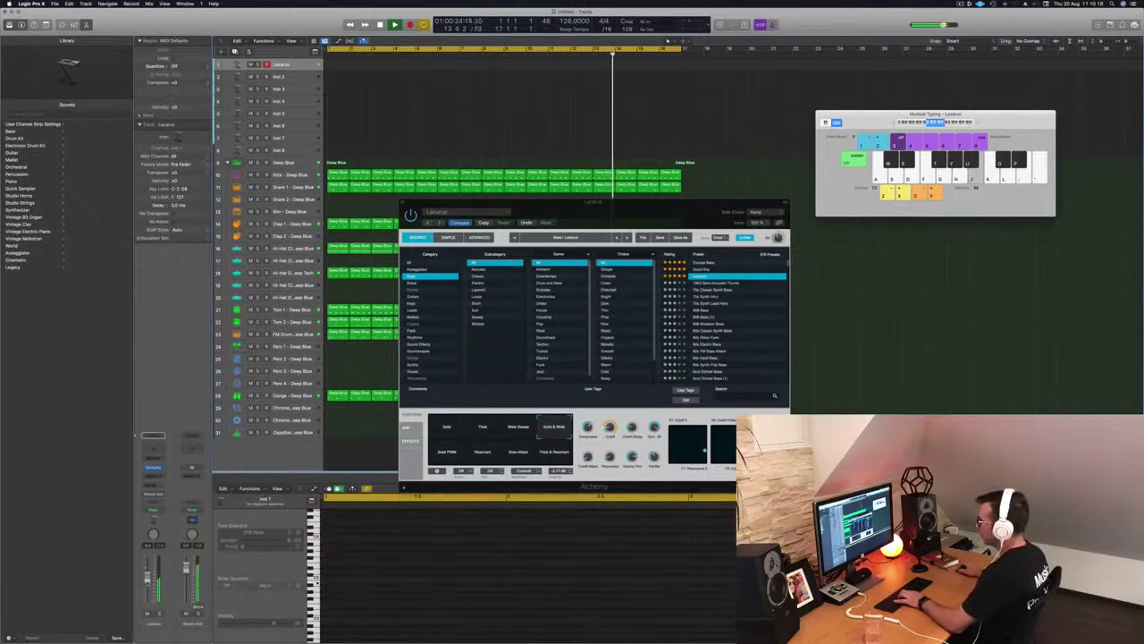
key(a)
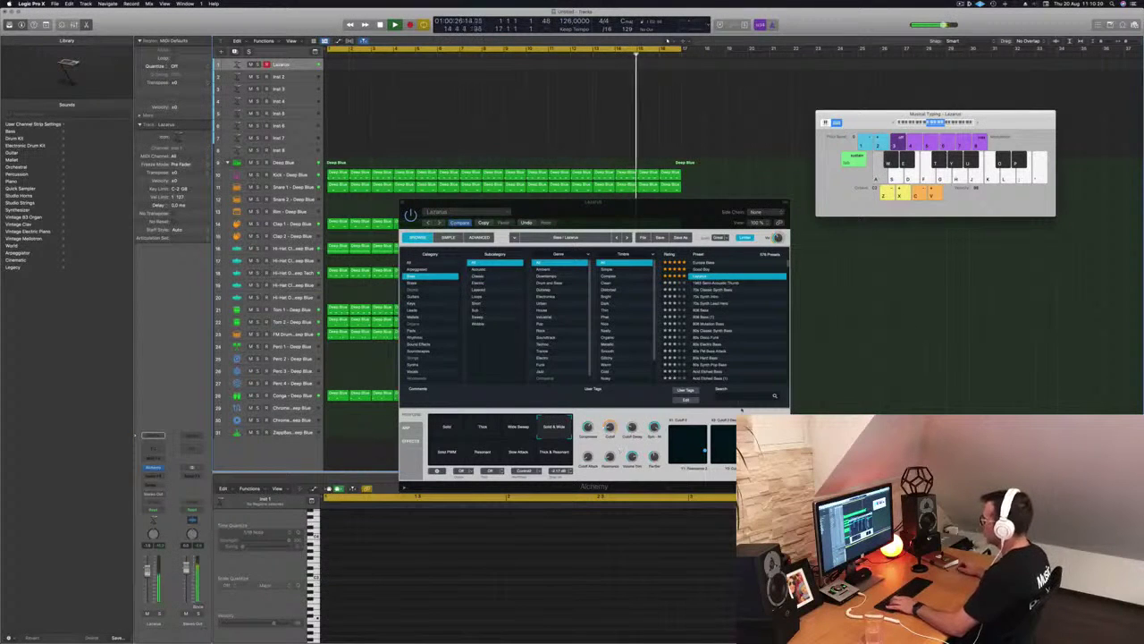
Step: Audition the Solid and Thick performance variations of the Lazarus preset with played notes
click(447, 428)
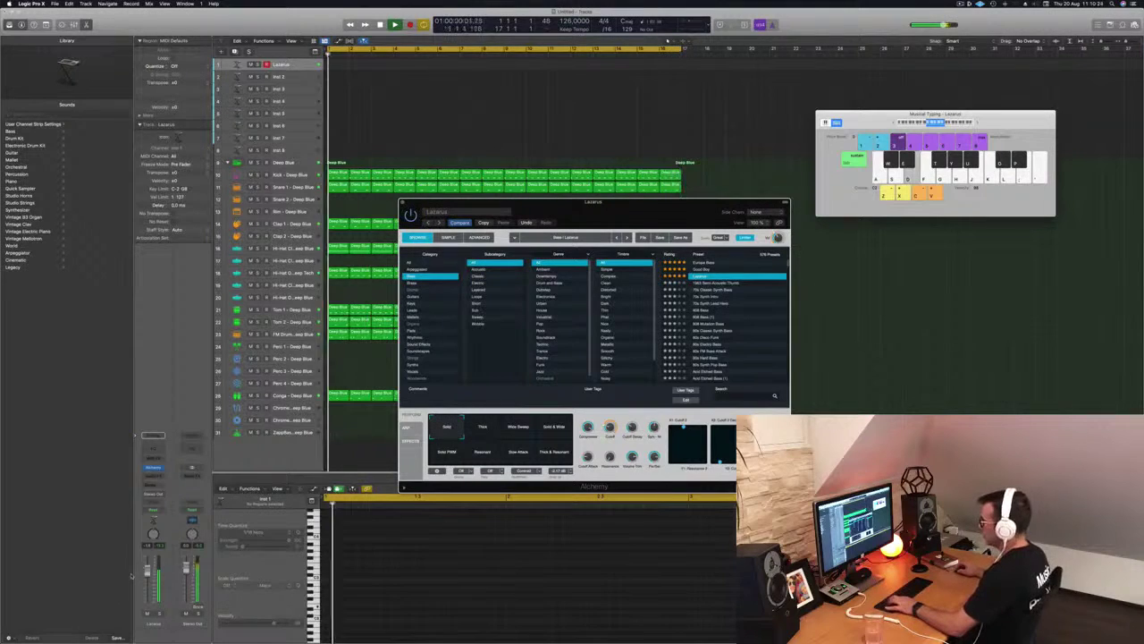
key(k)
key(semicolon)
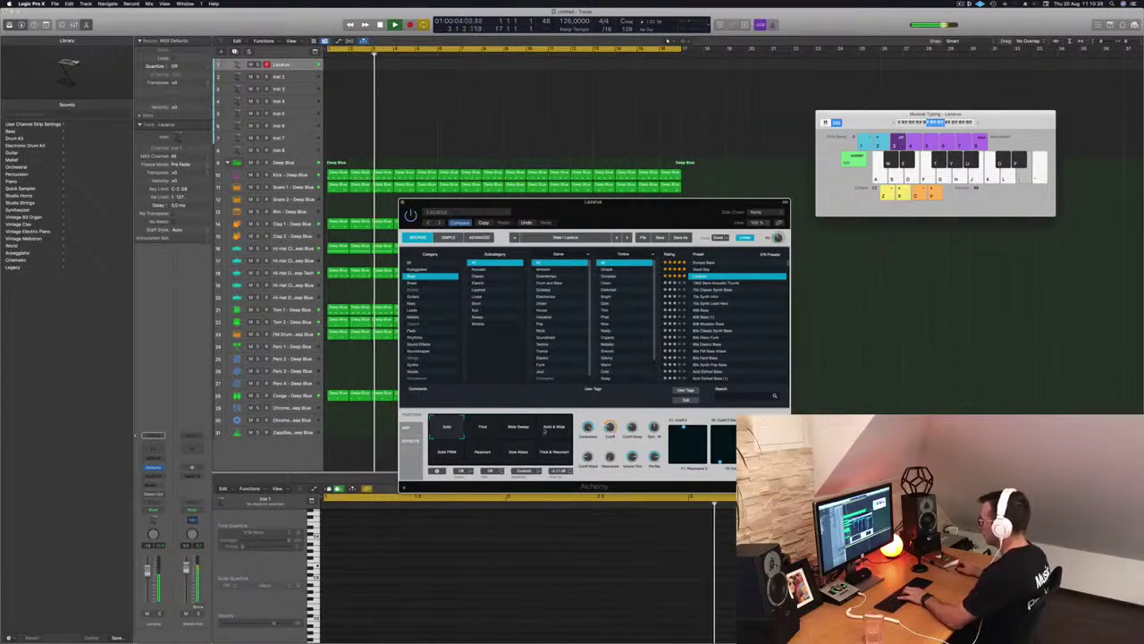
click(483, 428)
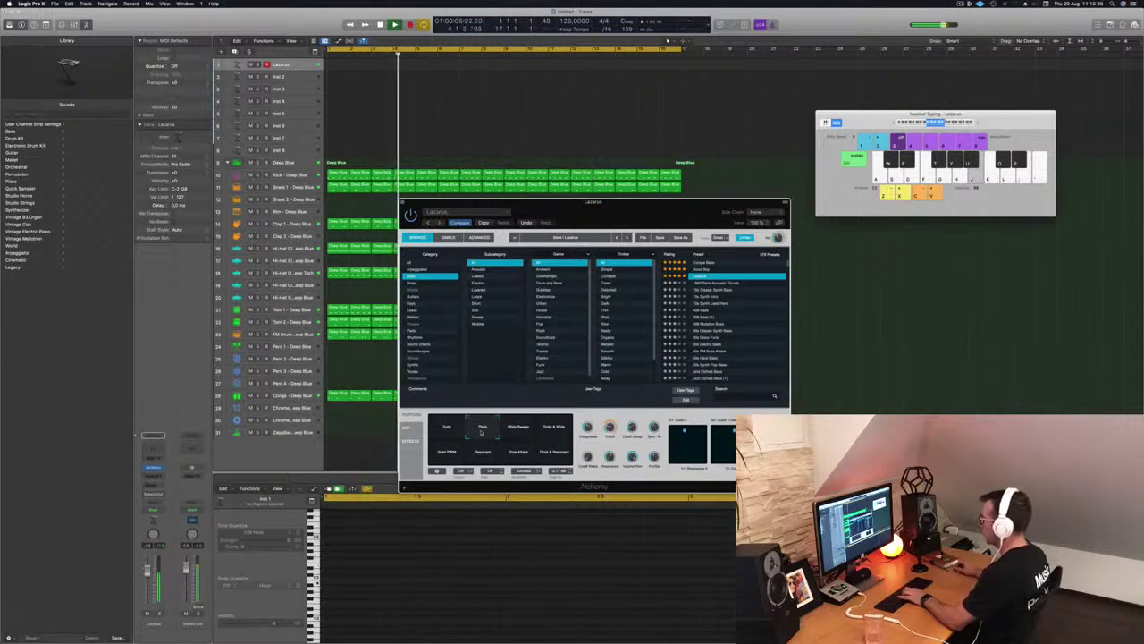
key(j)
key(h)
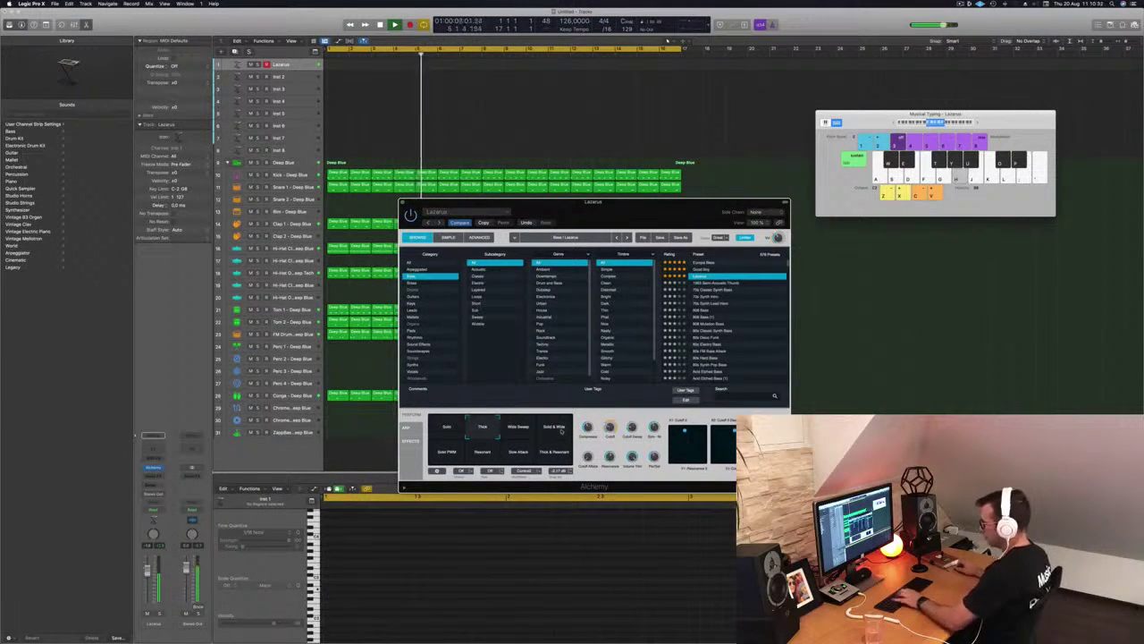
key(a)
Step: Audition the Solid PWM, Resonant, Slow Attack and Thick & Resonant variations of the Lazarus preset with played notes
click(440, 459)
key(a)
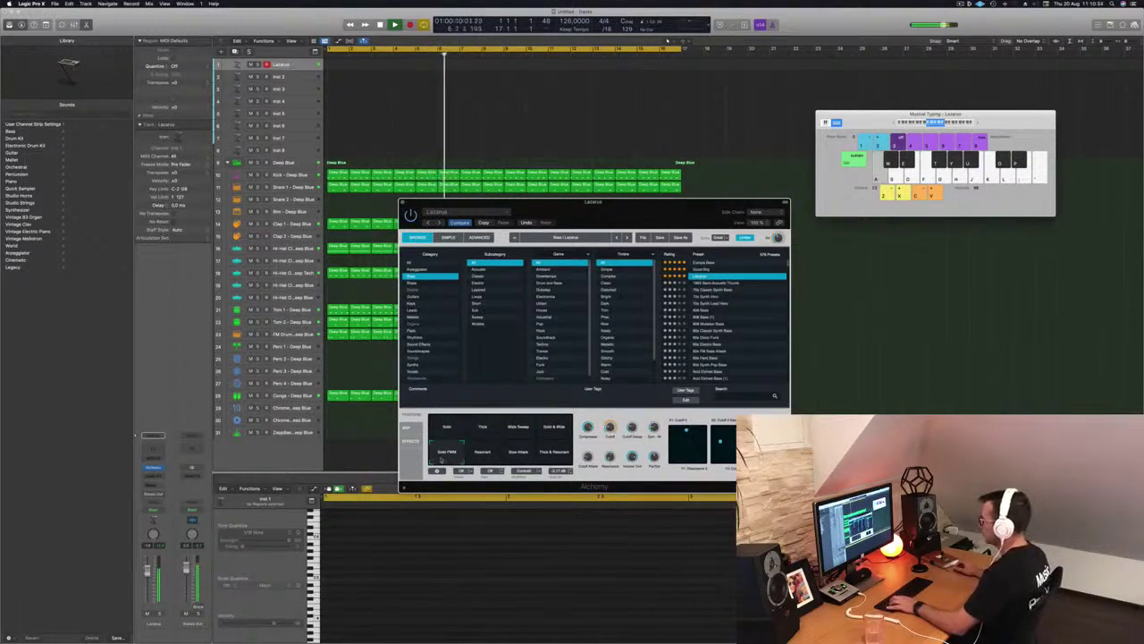
key(a)
click(483, 455)
click(516, 453)
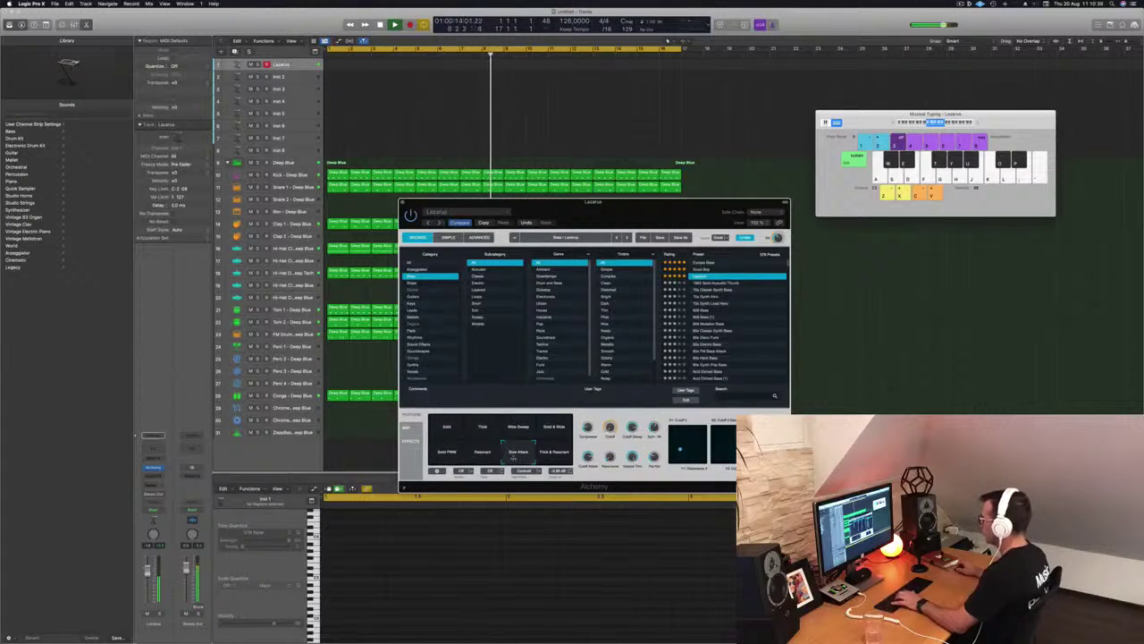
click(552, 454)
key(f)
key(g)
key(f)
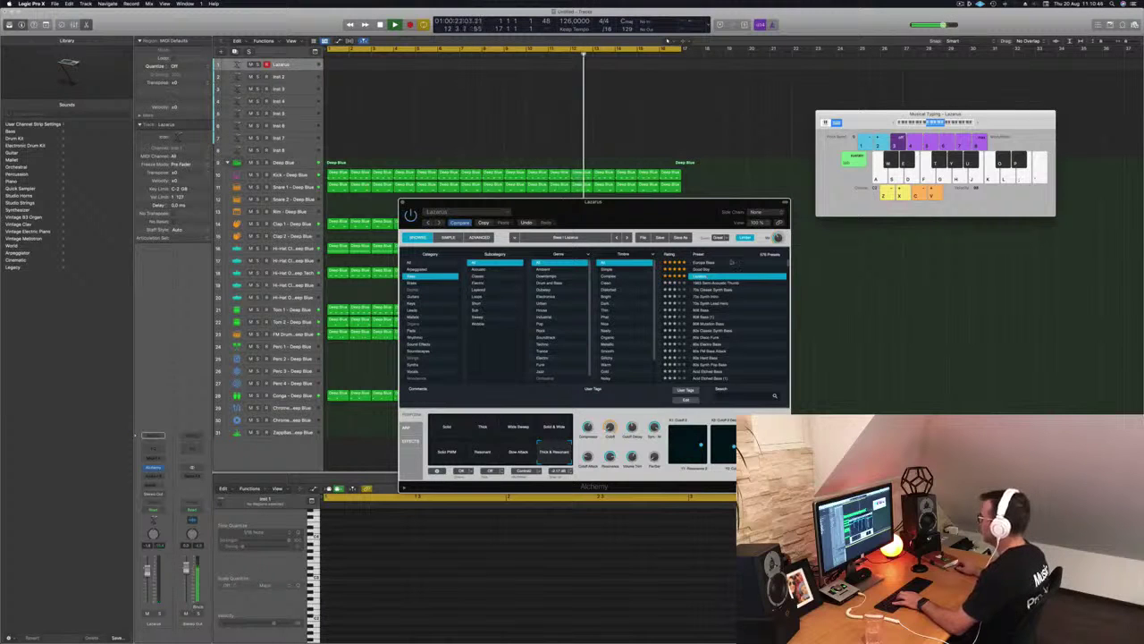
Step: Load the Good Boy bass preset in Alchemy and audition it with played notes
drag(700, 225, 706, 225)
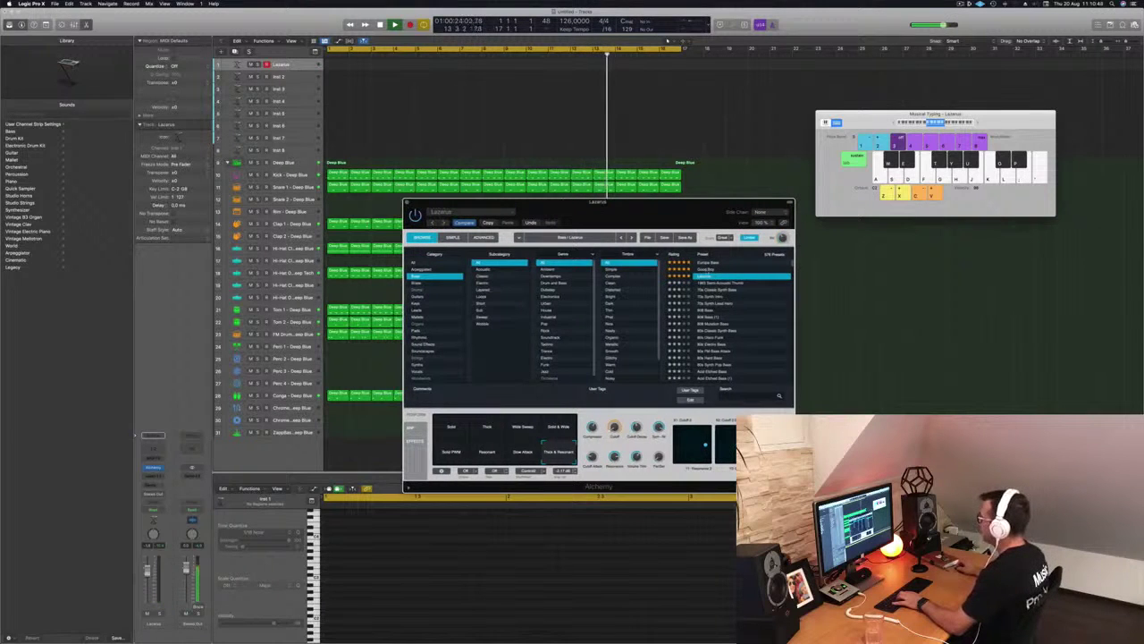
click(707, 270)
key(f)
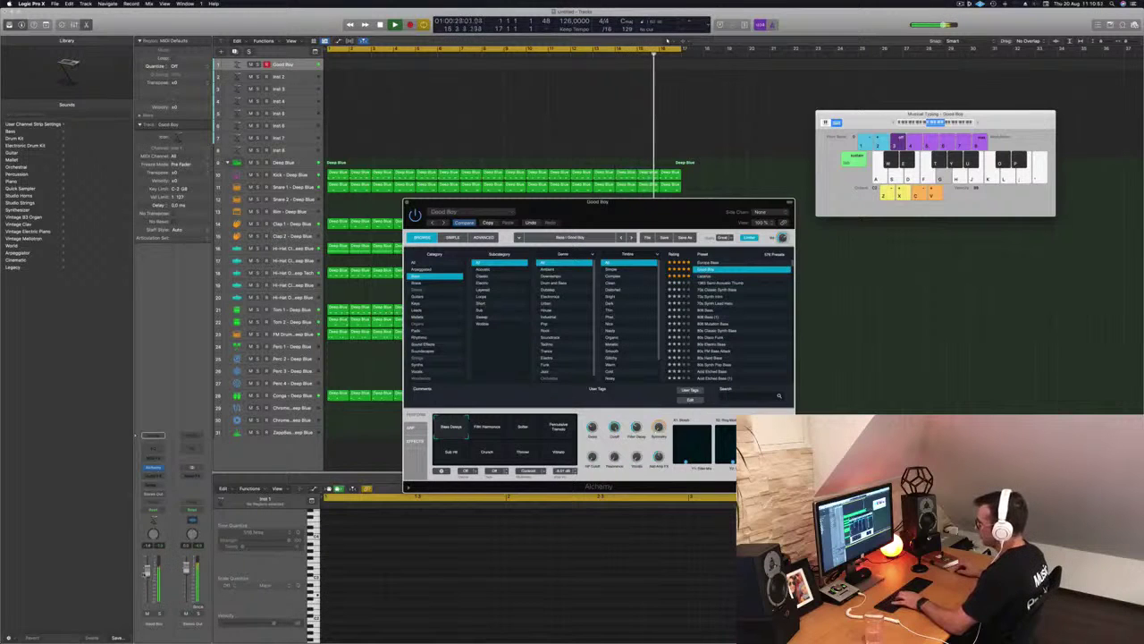
key(f)
Step: Audition the Fifth Harmonics variation of Good Boy and raise the track's volume slightly
click(487, 430)
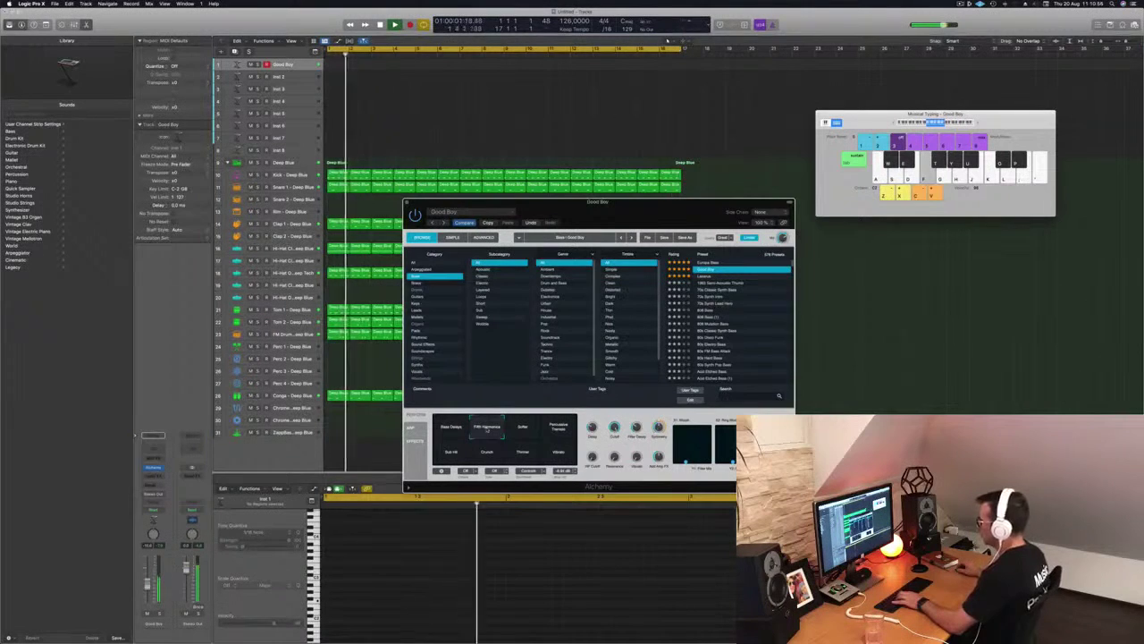
drag(147, 585, 148, 580)
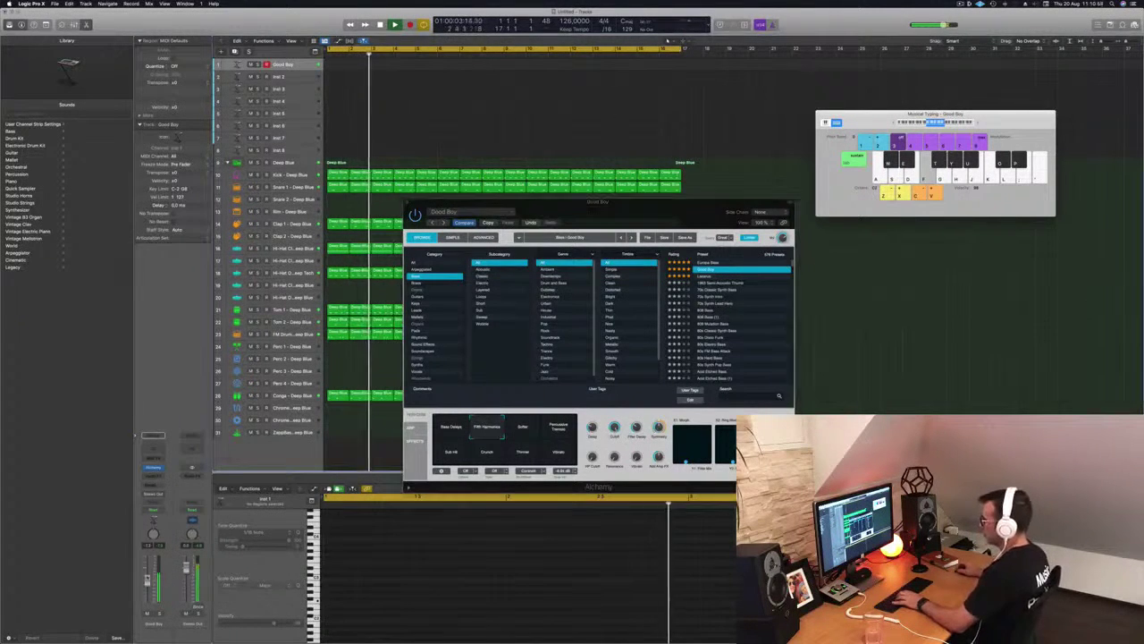
key(h)
key(a)
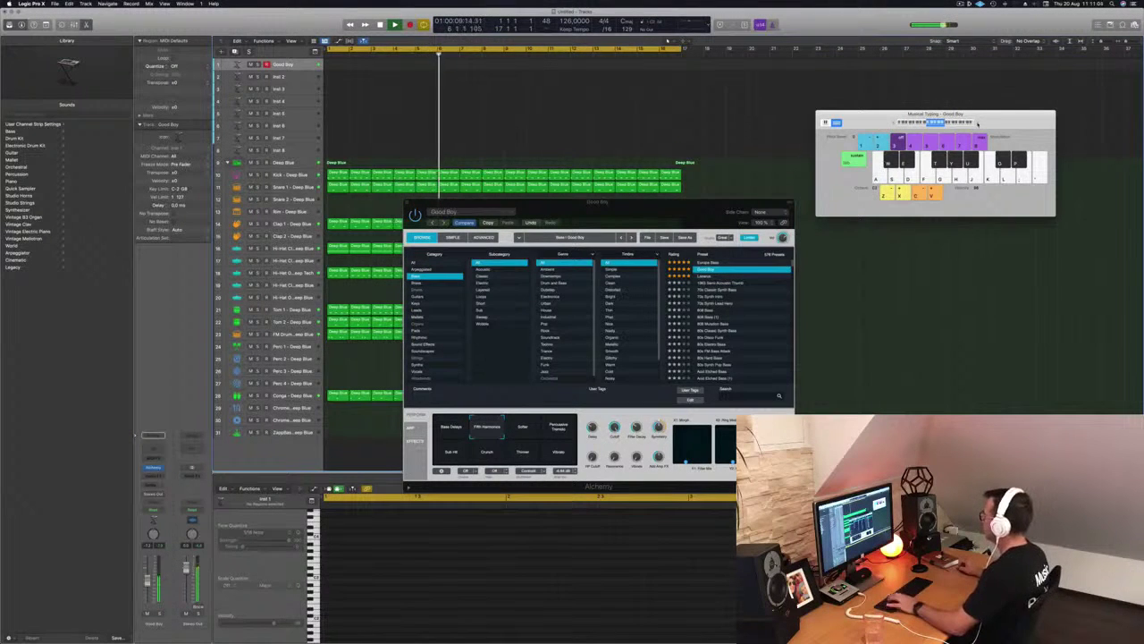
Step: Audition the remaining Good Boy variations, from Softer and Percussive Tremolo through Vibrato, and raise the track's volume slightly
click(523, 427)
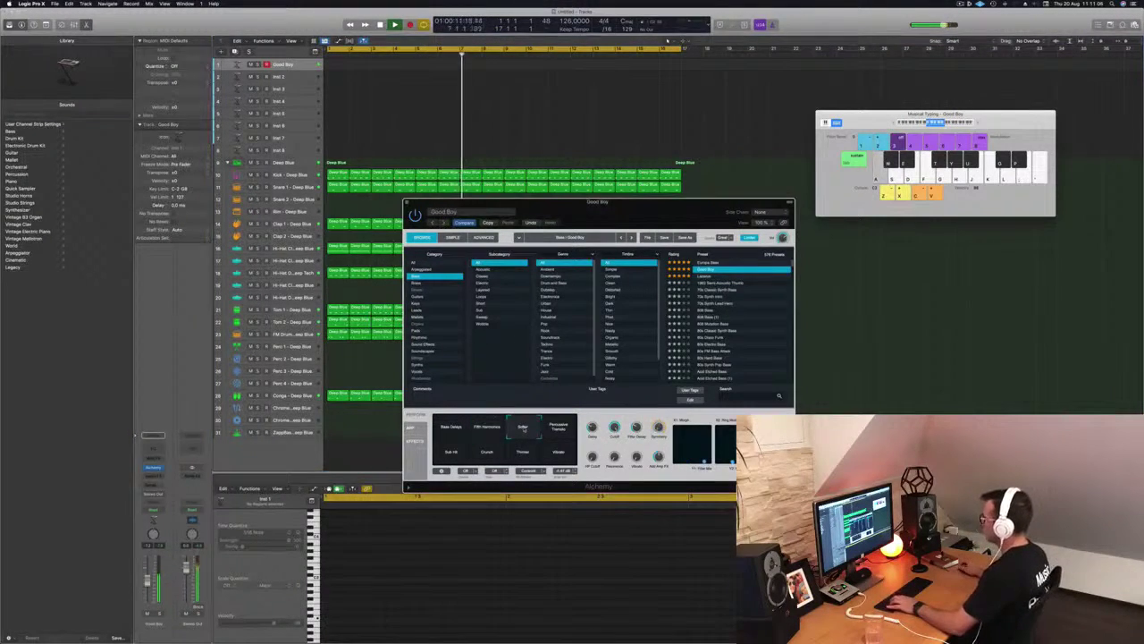
click(562, 429)
click(452, 453)
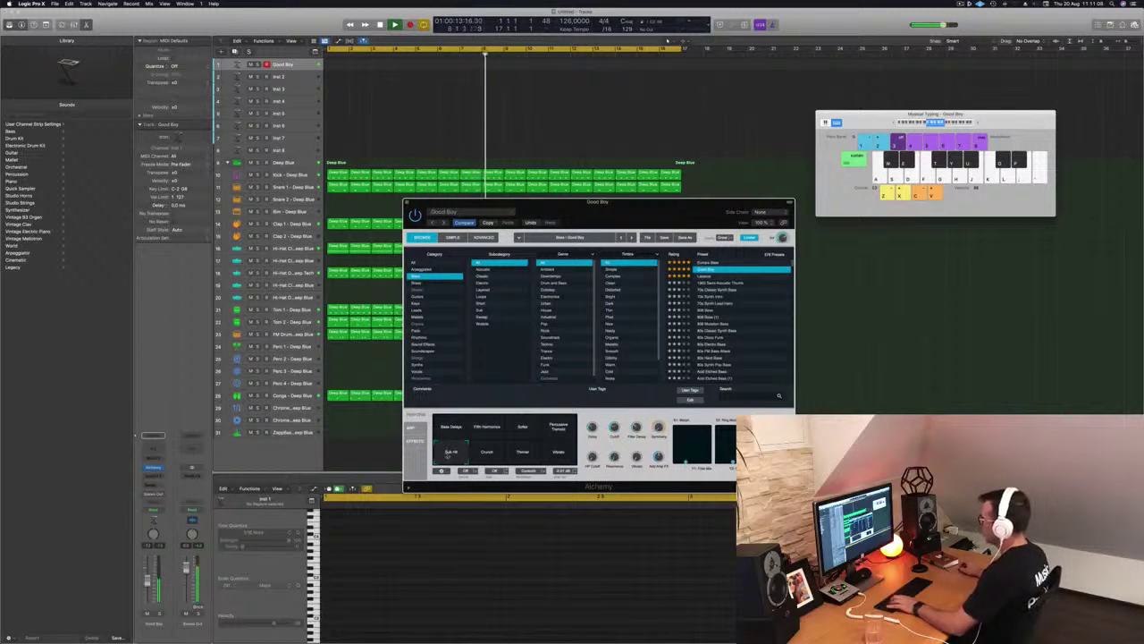
click(494, 452)
click(531, 454)
click(557, 452)
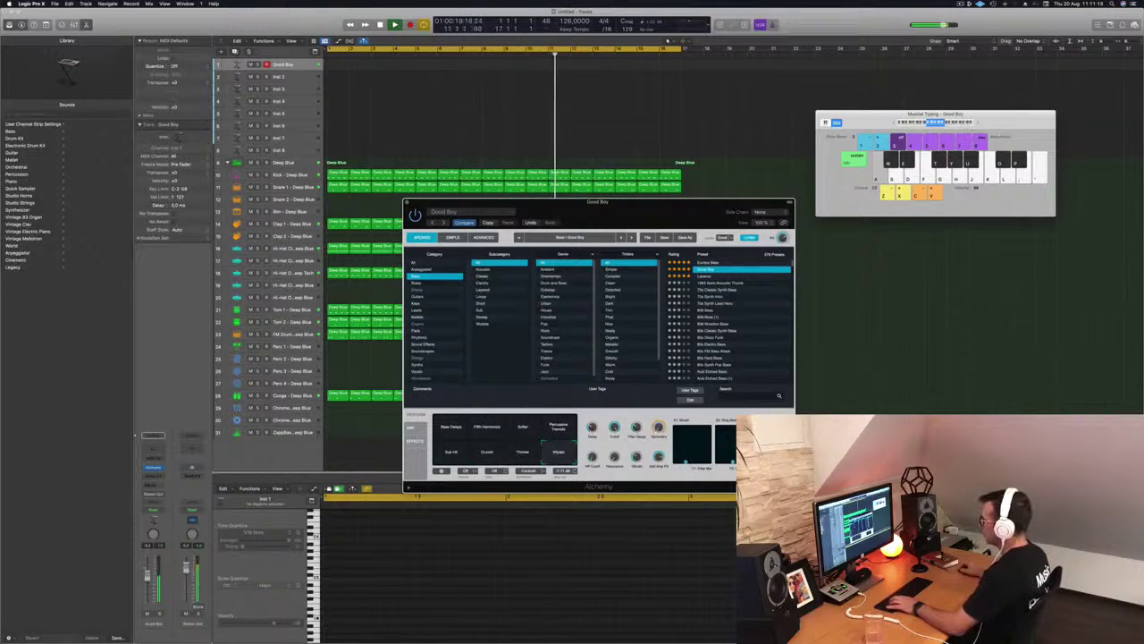
click(148, 575)
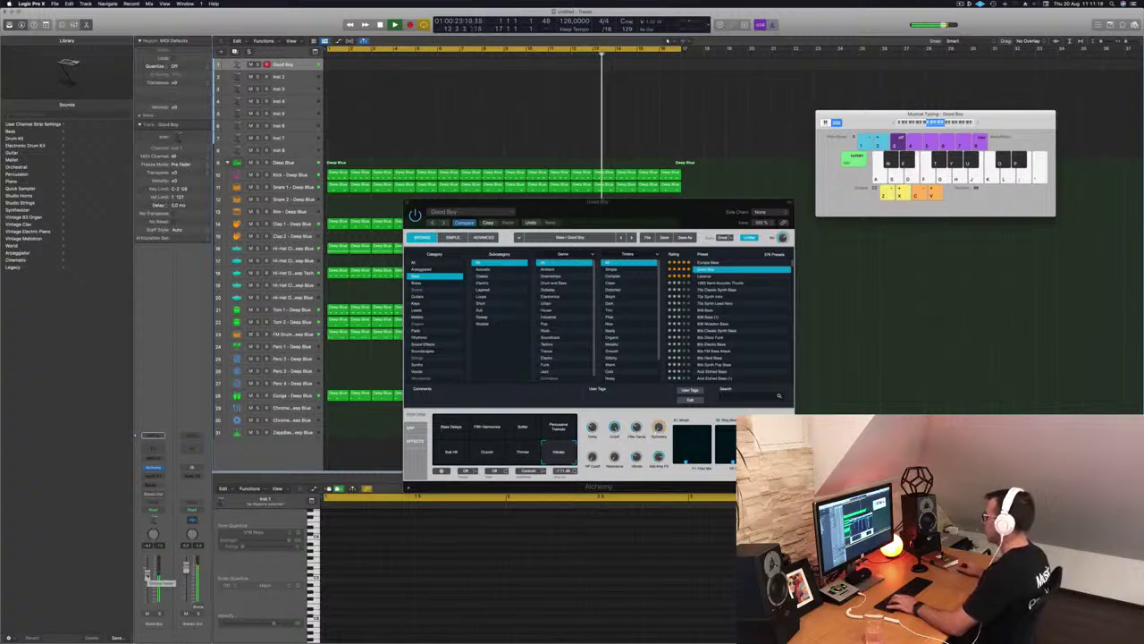
Step: Load the Europa Bass preset and filter the bass preset list by the Clean timbre
click(716, 262)
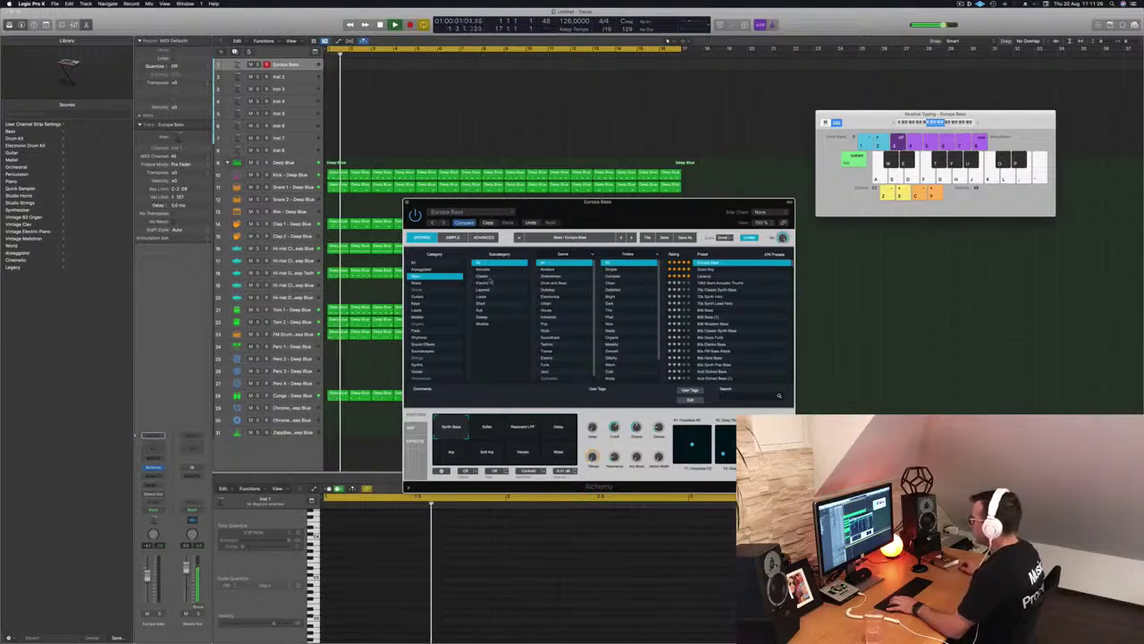
scroll(635, 299, down, 2)
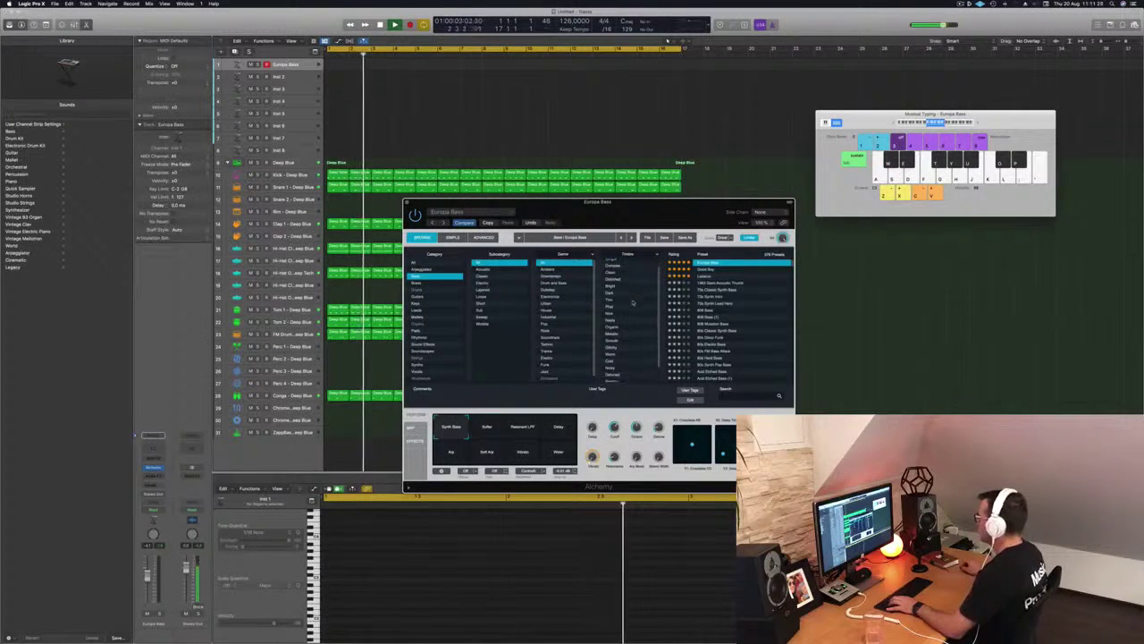
scroll(632, 302, down, 2)
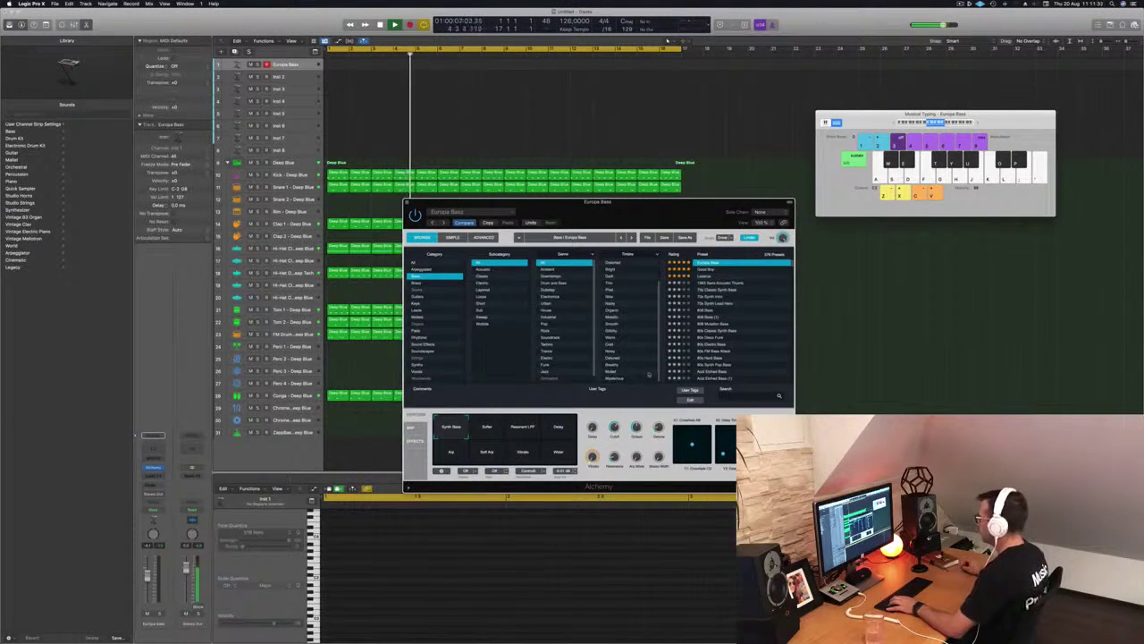
scroll(640, 285, up, 1)
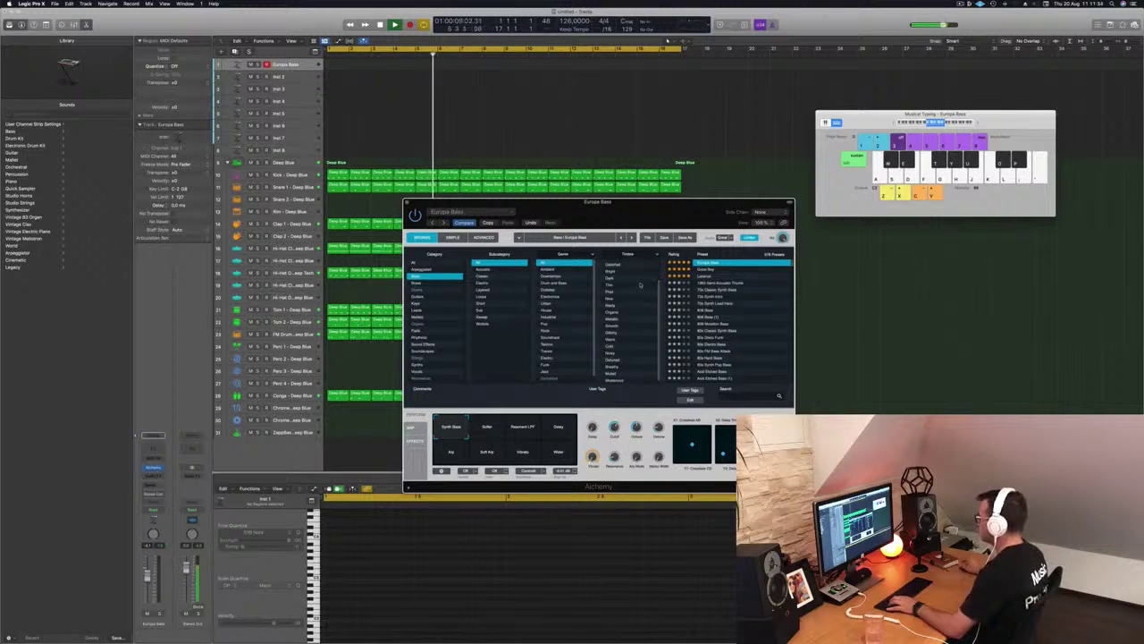
scroll(634, 304, up, 3)
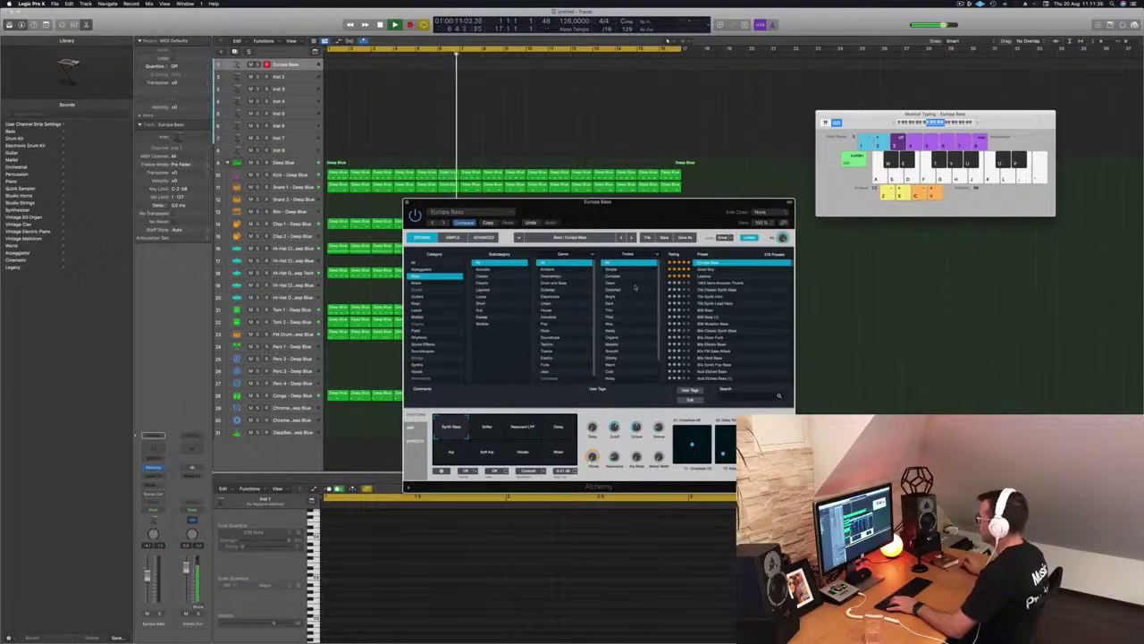
click(630, 283)
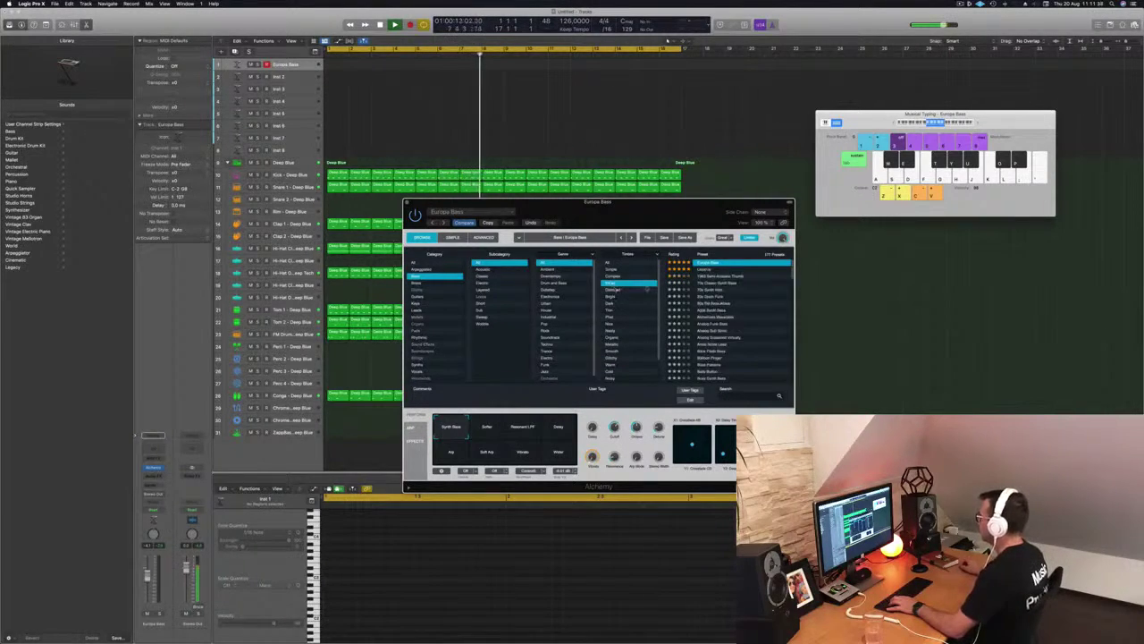
Step: Audition the clean bass presets from 80s FM Bass Attack and Agile Synth Bass to Analog Funk Bass
click(713, 304)
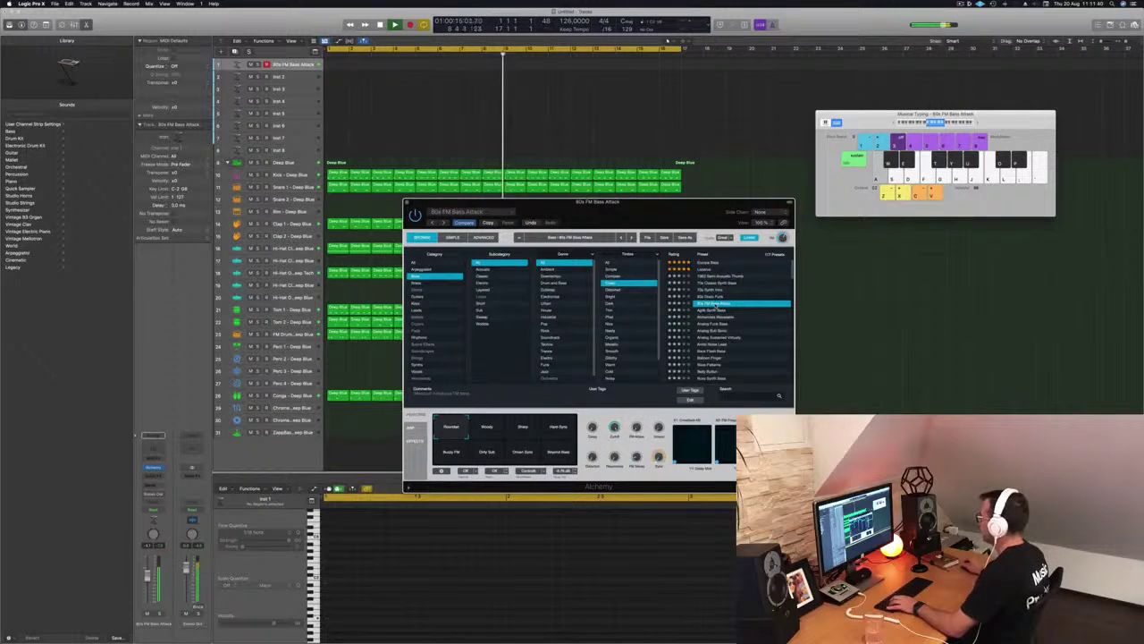
click(715, 310)
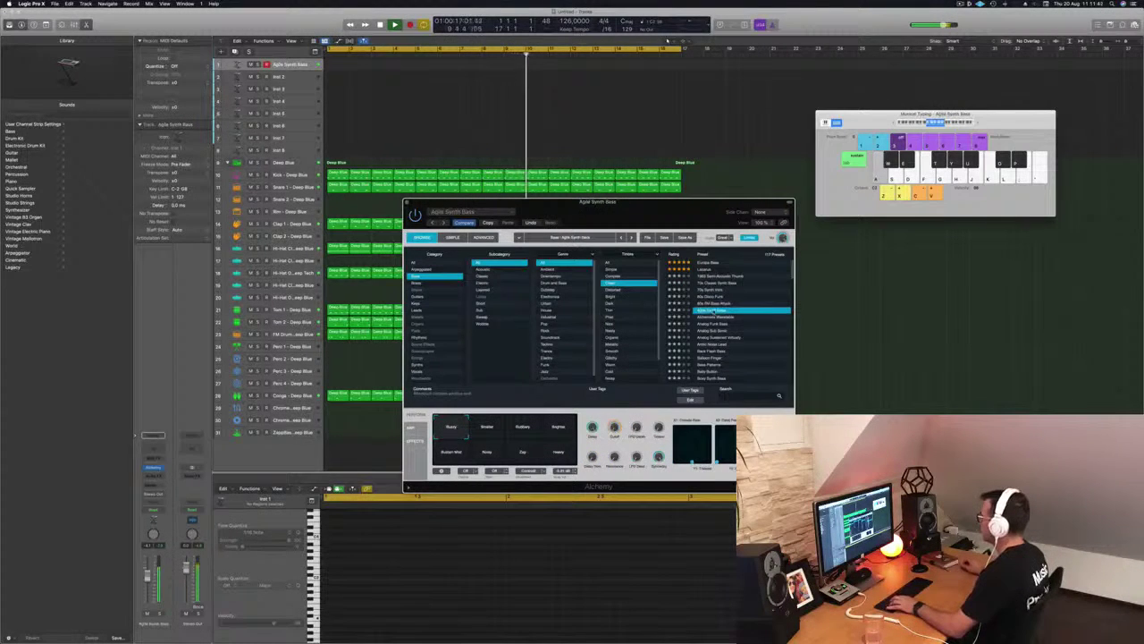
click(716, 317)
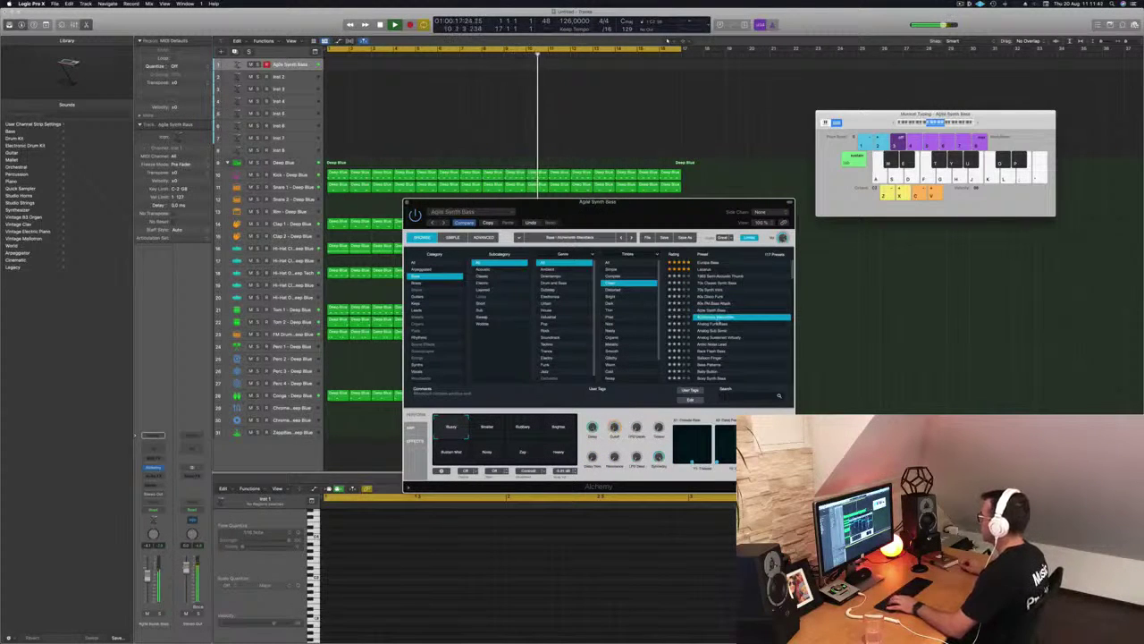
click(717, 324)
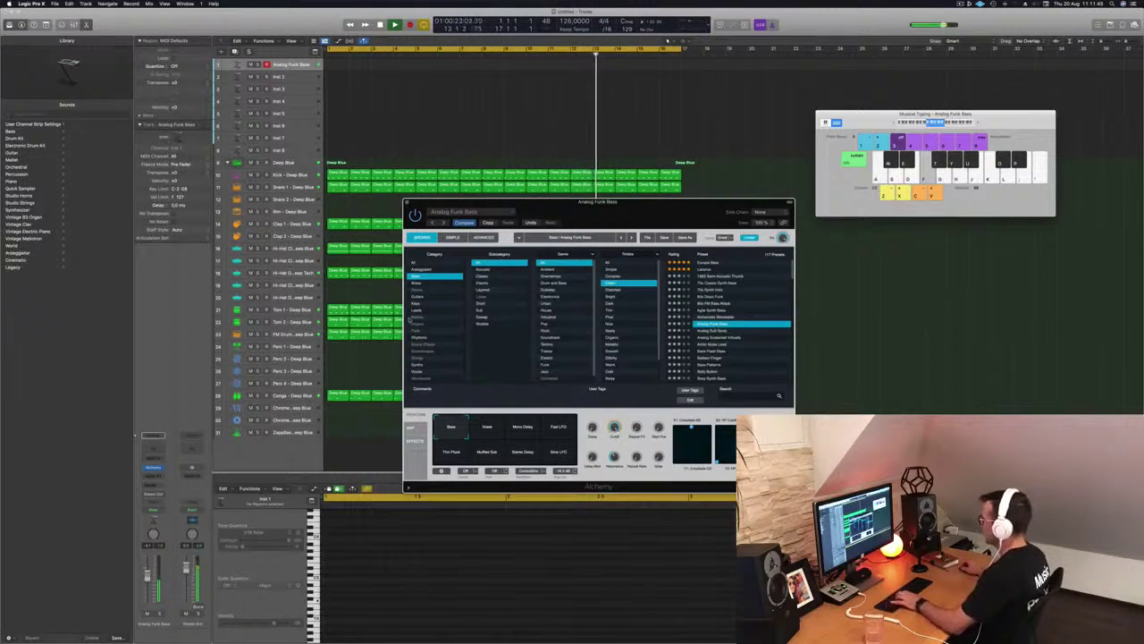
Step: Audition the Balloon Finger, Back Flash Bass and Belly Button bass presets with played notes
click(711, 344)
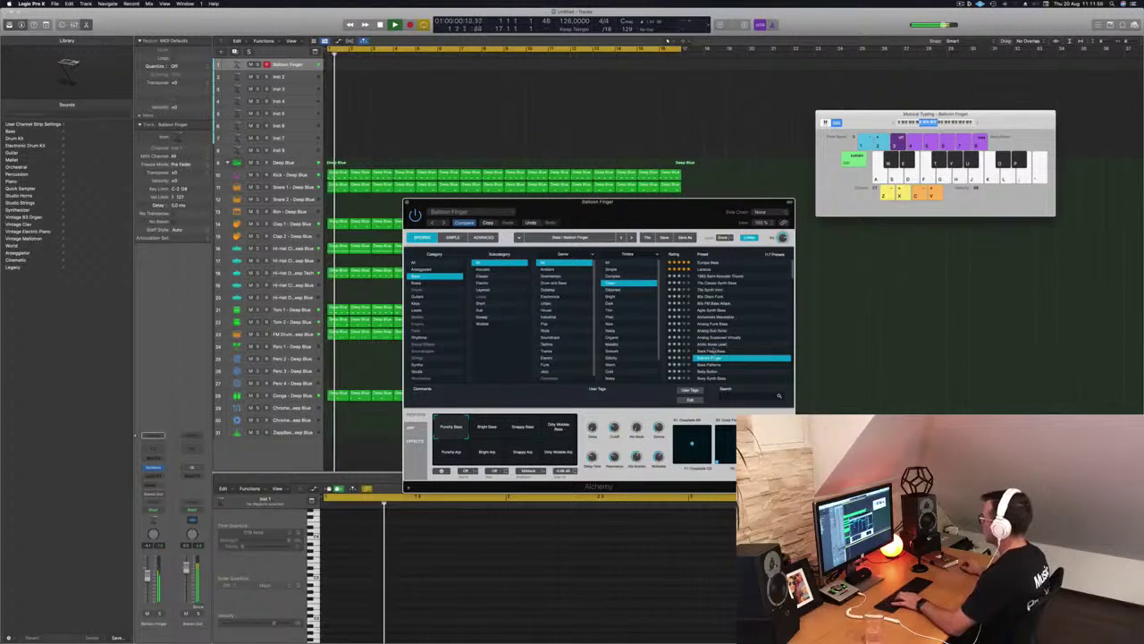
click(715, 351)
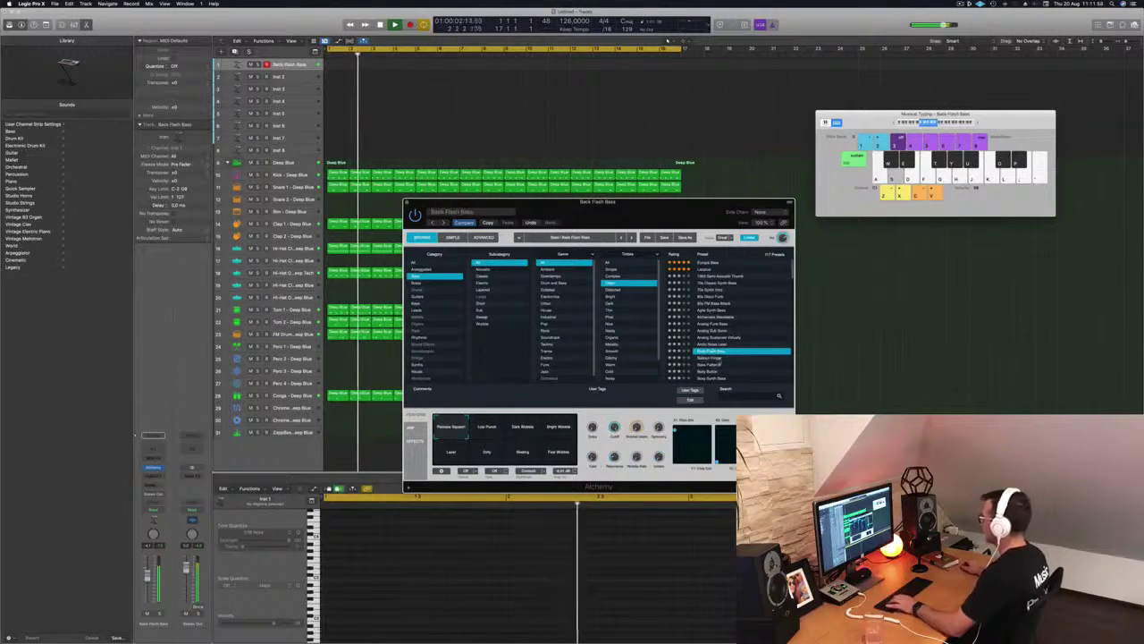
scroll(729, 358, down, 3)
click(713, 325)
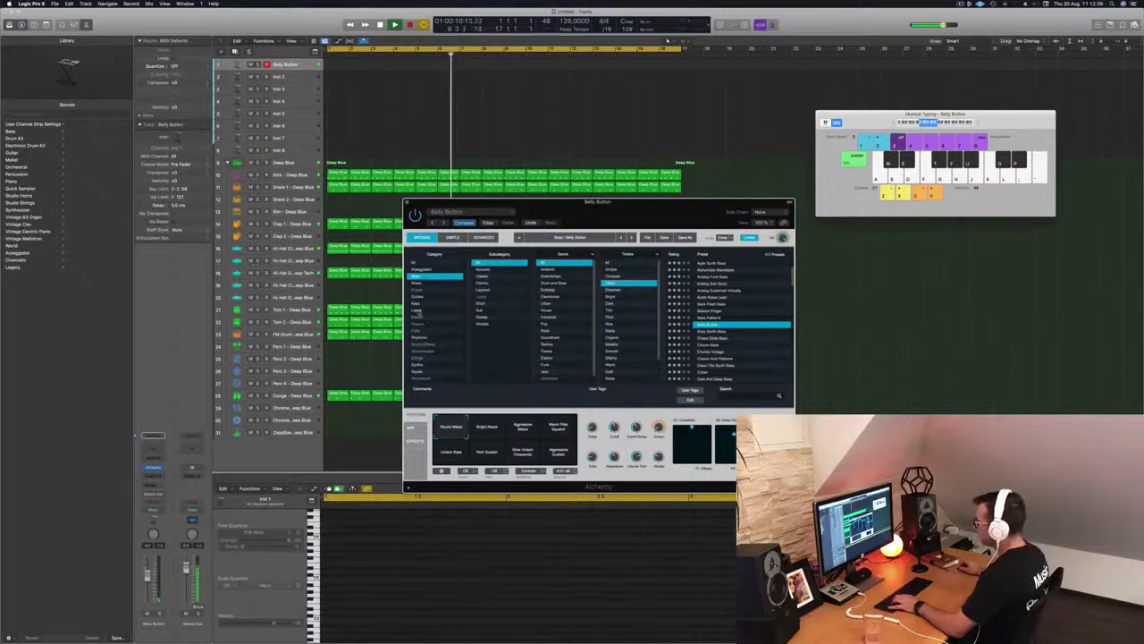
Step: Filter the Alchemy presets to the Pads category and Fast Attack subcategory with all timbres
click(415, 331)
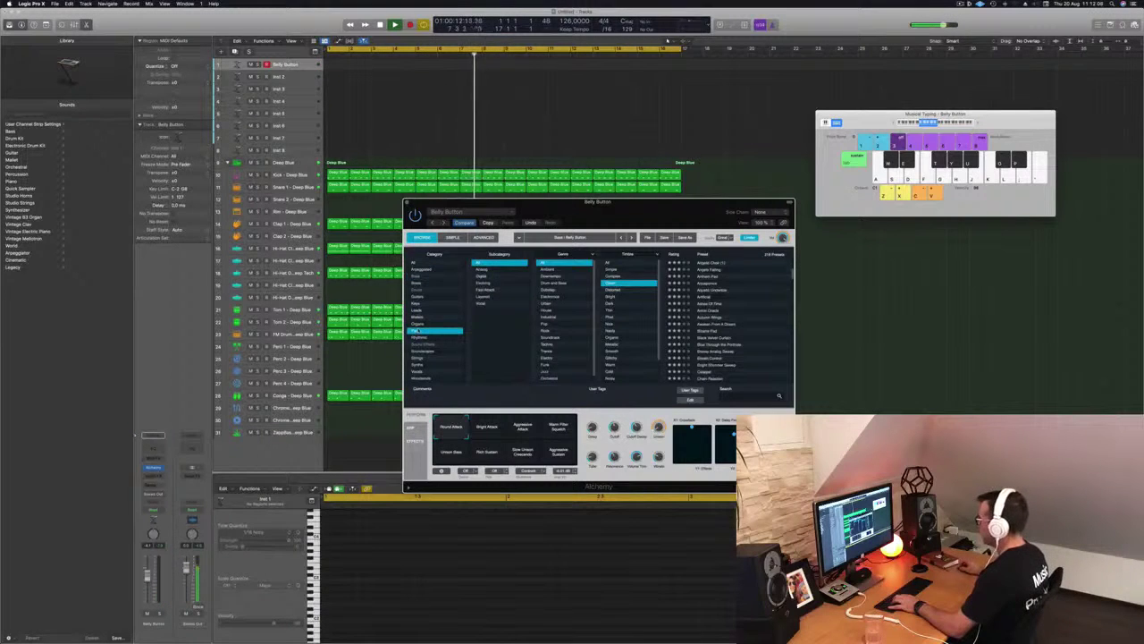
scroll(565, 319, down, 1)
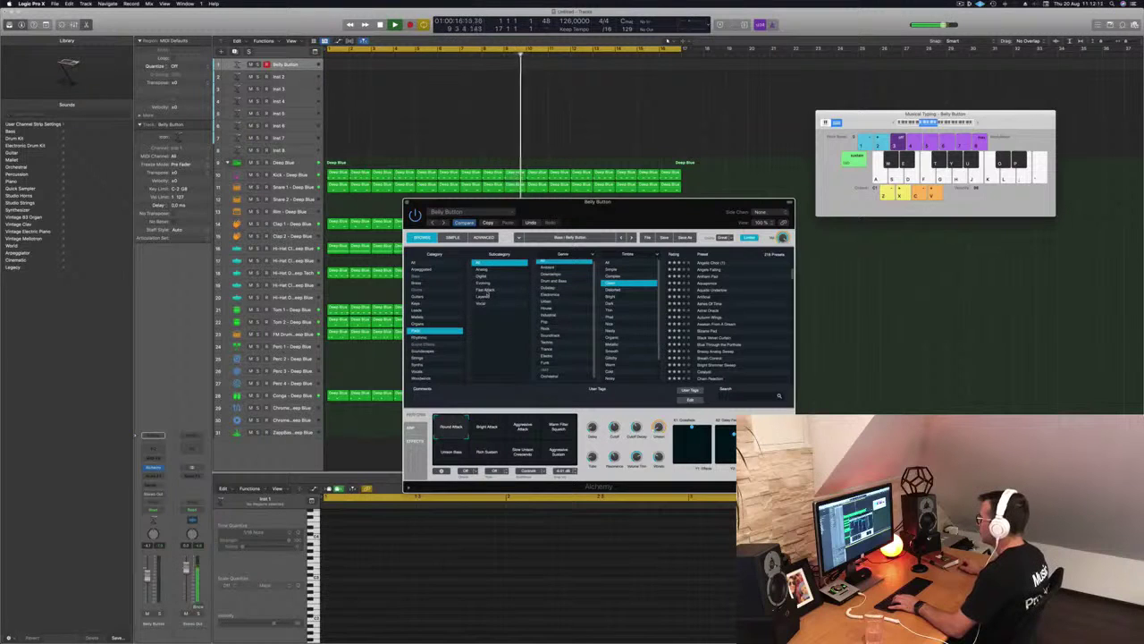
click(486, 291)
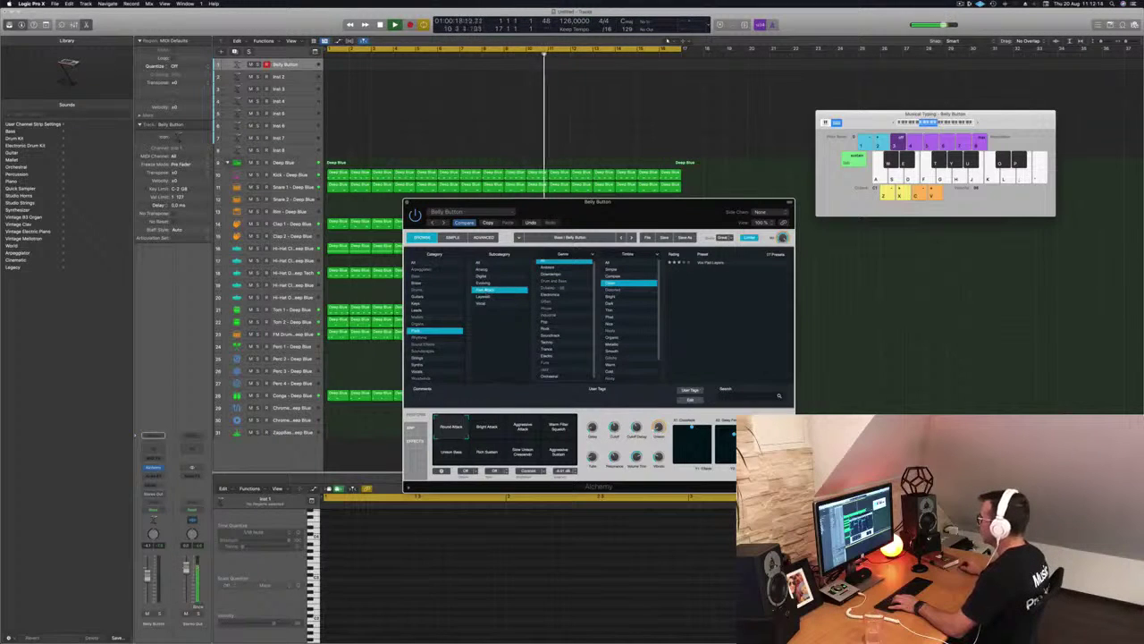
click(611, 263)
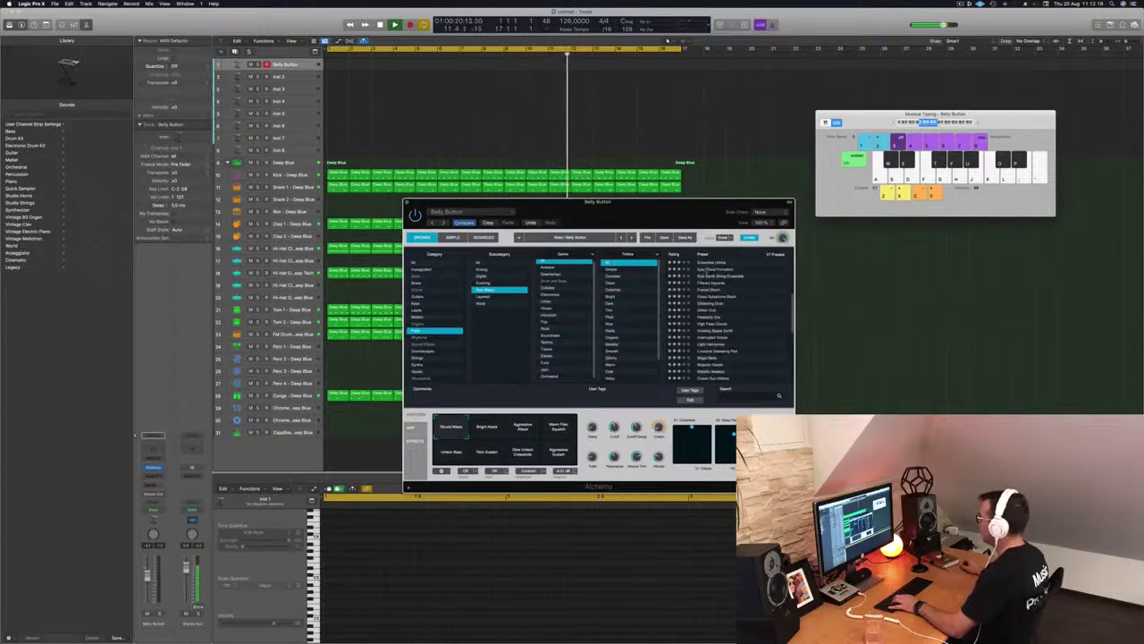
Step: Audition the Ensemble Ultima, Epic Cloud Formation and Epic Synth String Ensemble pads, moving the Alchemy window slightly aside
click(713, 262)
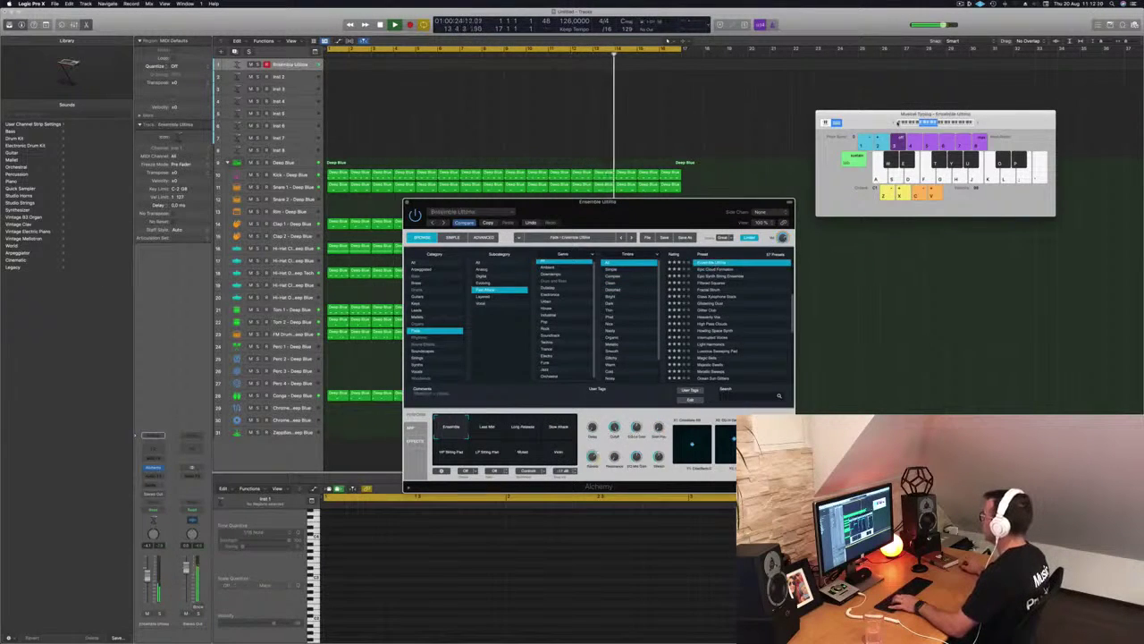
drag(599, 215, 689, 230)
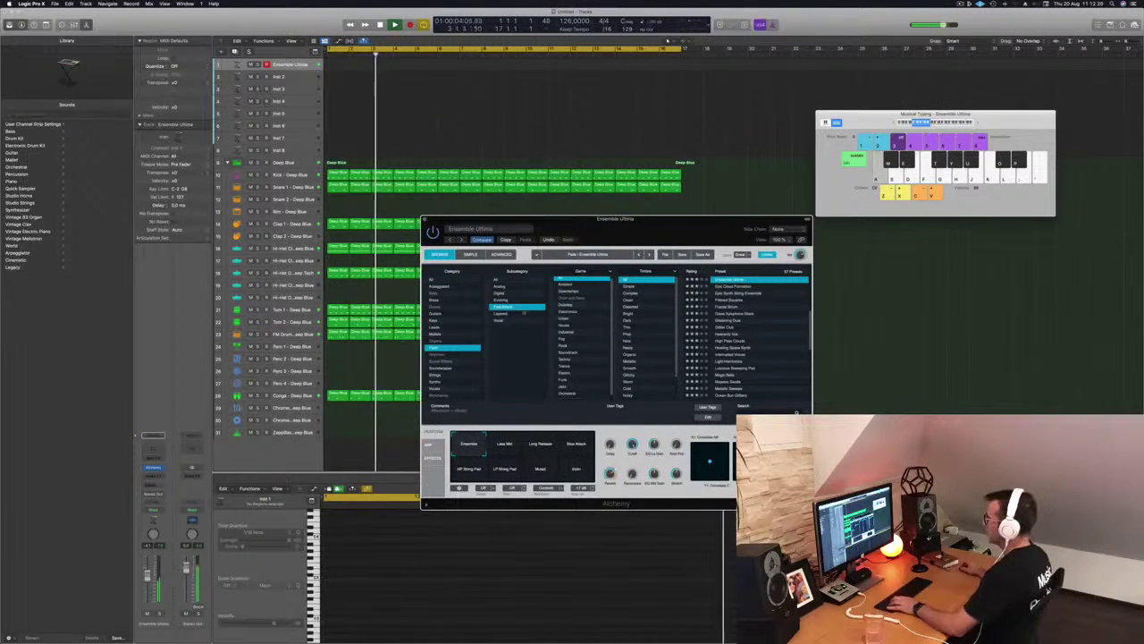
click(728, 286)
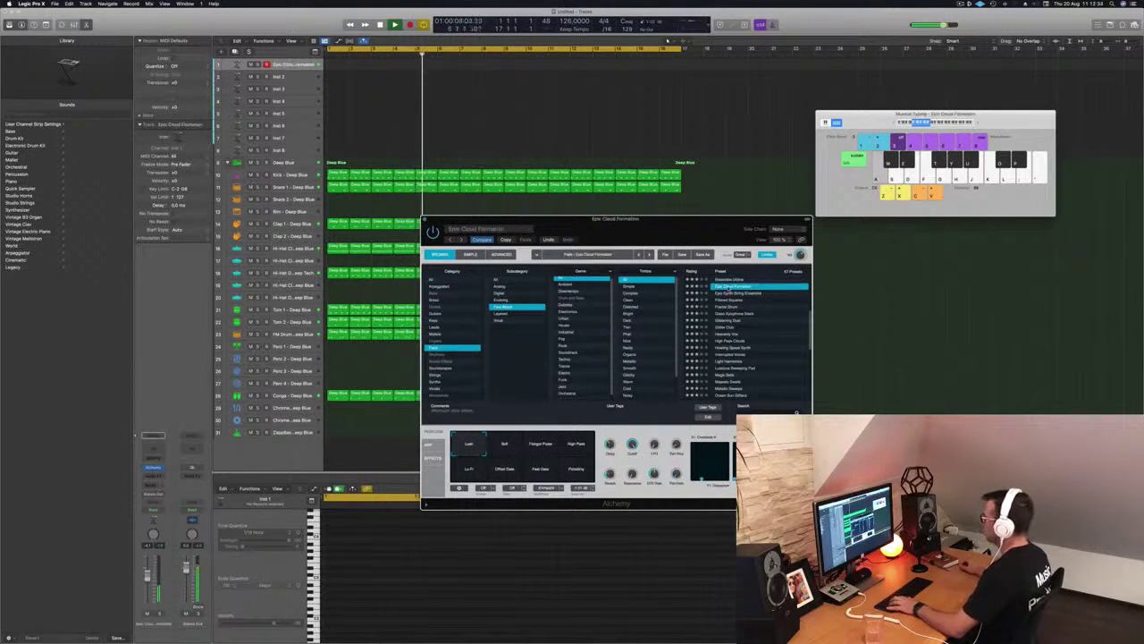
click(730, 293)
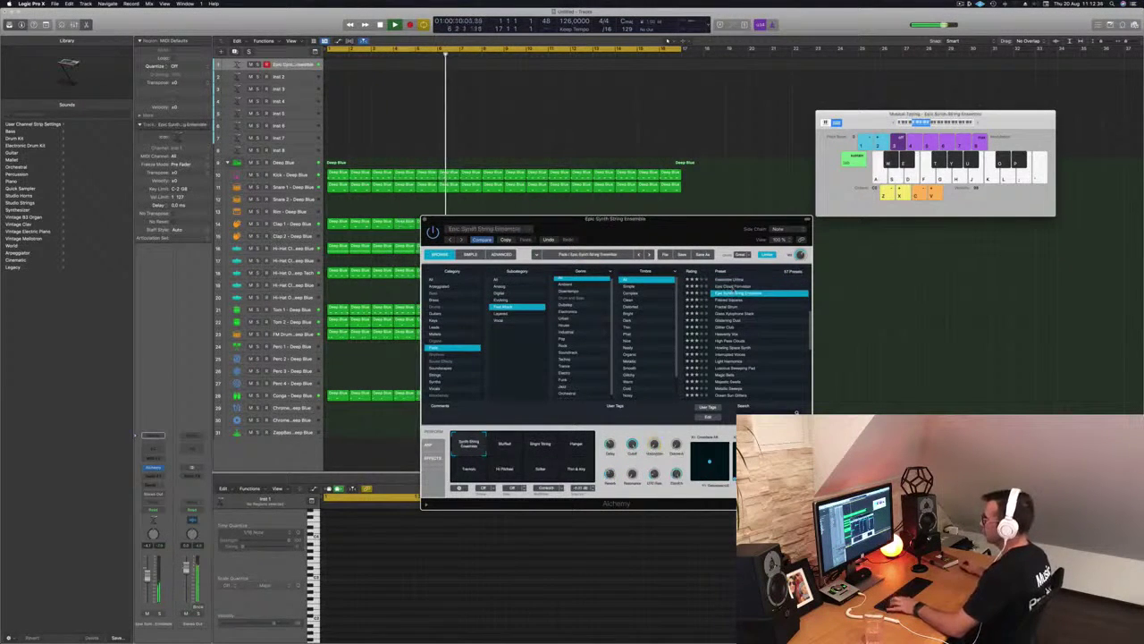
Step: Audition the Fractal Strum, Glass Xylophone Stack and Glistening Dust pad presets with played notes
click(730, 306)
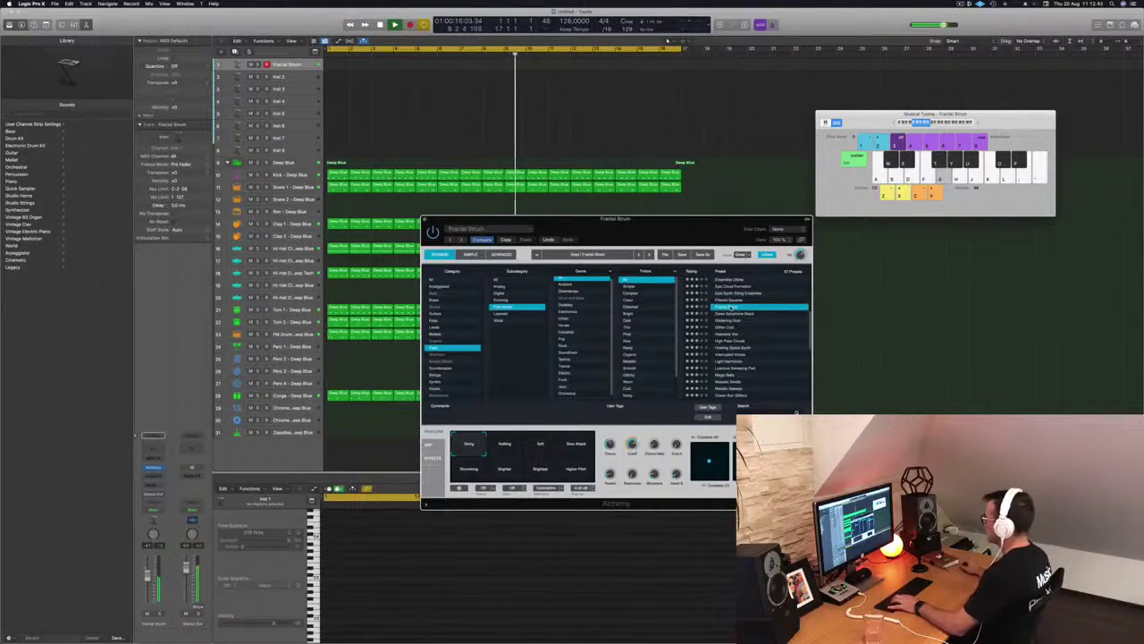
click(732, 313)
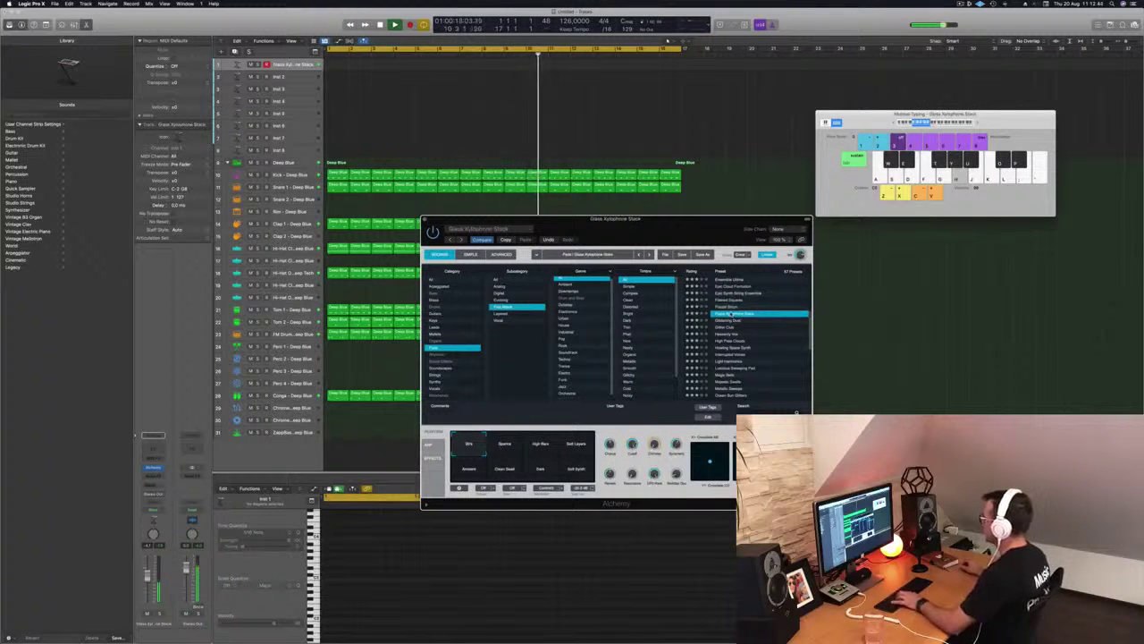
click(730, 320)
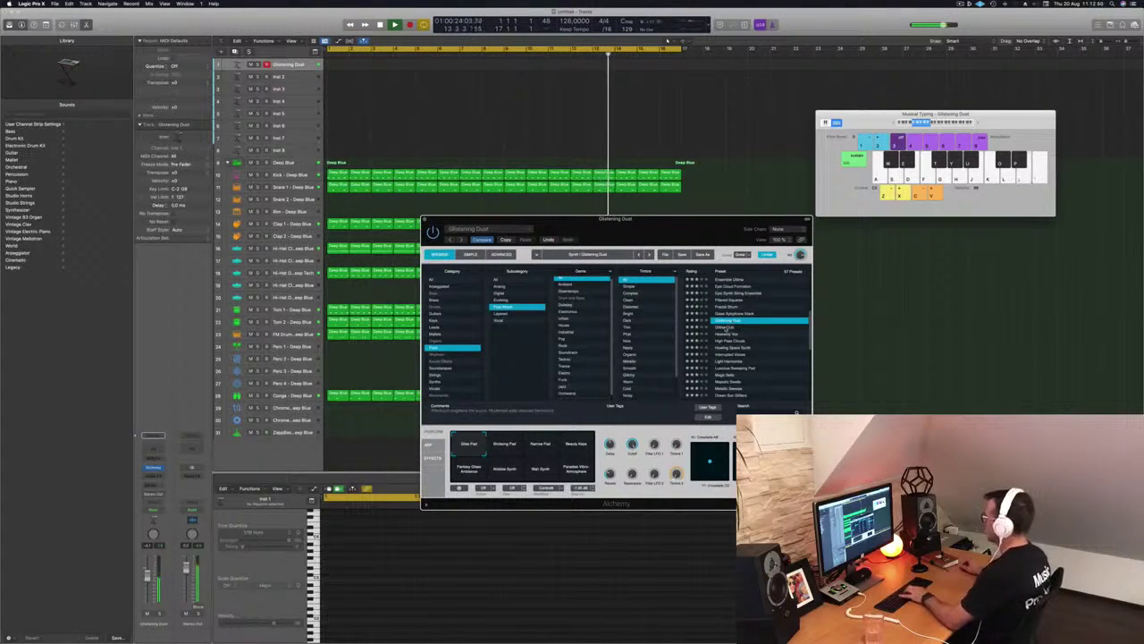
Step: Audition the Glitter Club, Heavenly Vox and High Pass Clouds pad presets with played notes
click(726, 328)
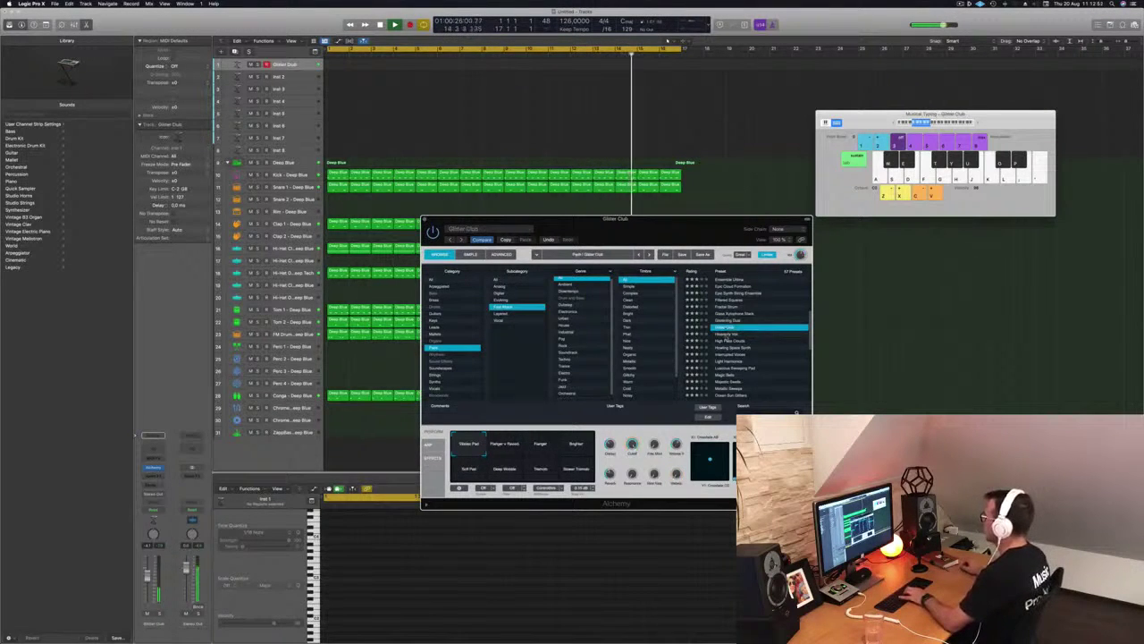
click(726, 334)
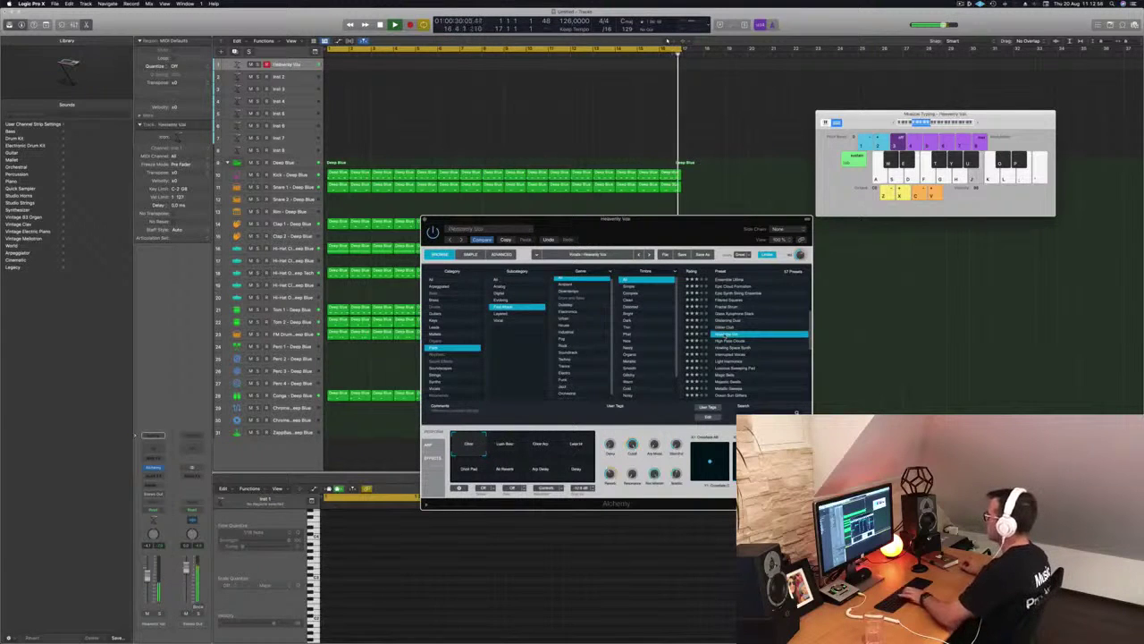
click(730, 340)
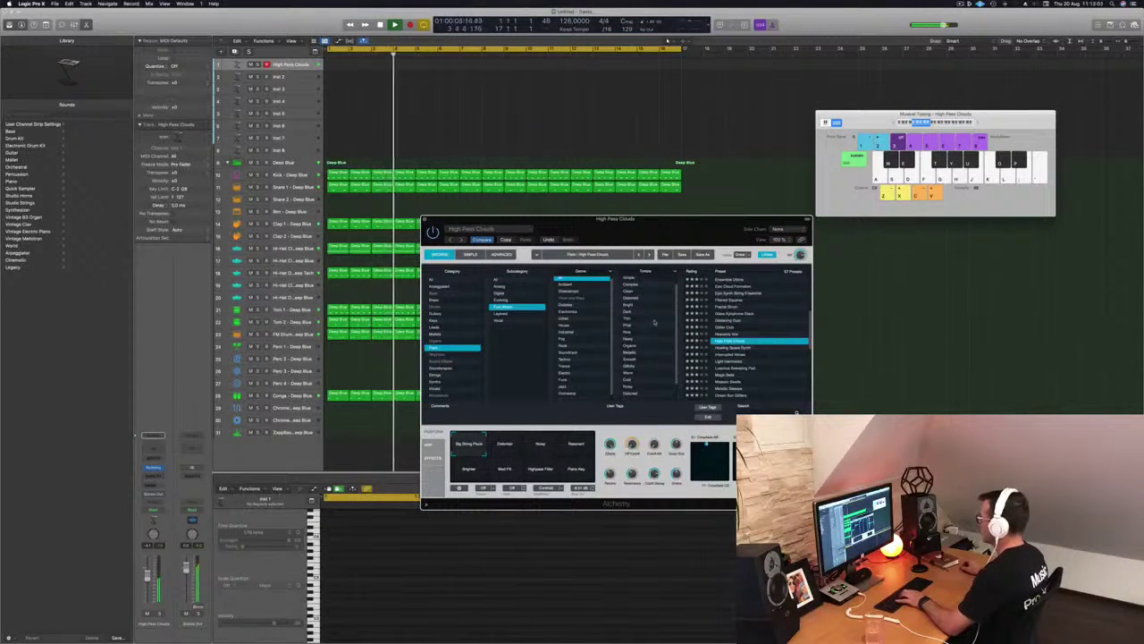
Step: Load the Light Harmonics pad preset, move the Alchemy window aside and audition the preset's second and fourth performance variations
click(728, 361)
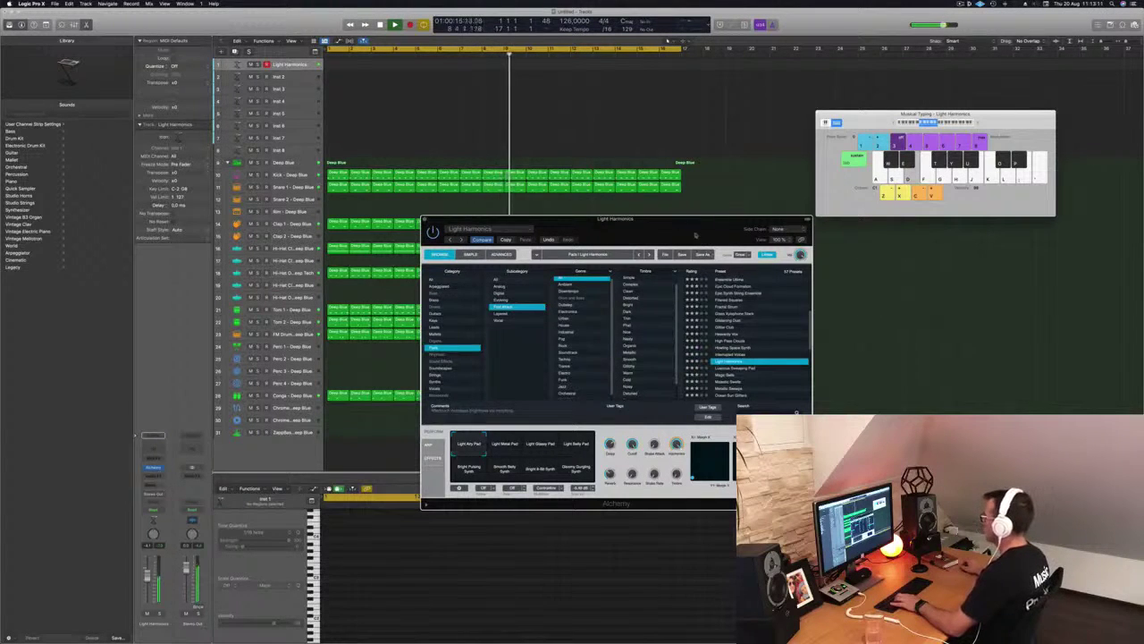
drag(690, 235, 799, 231)
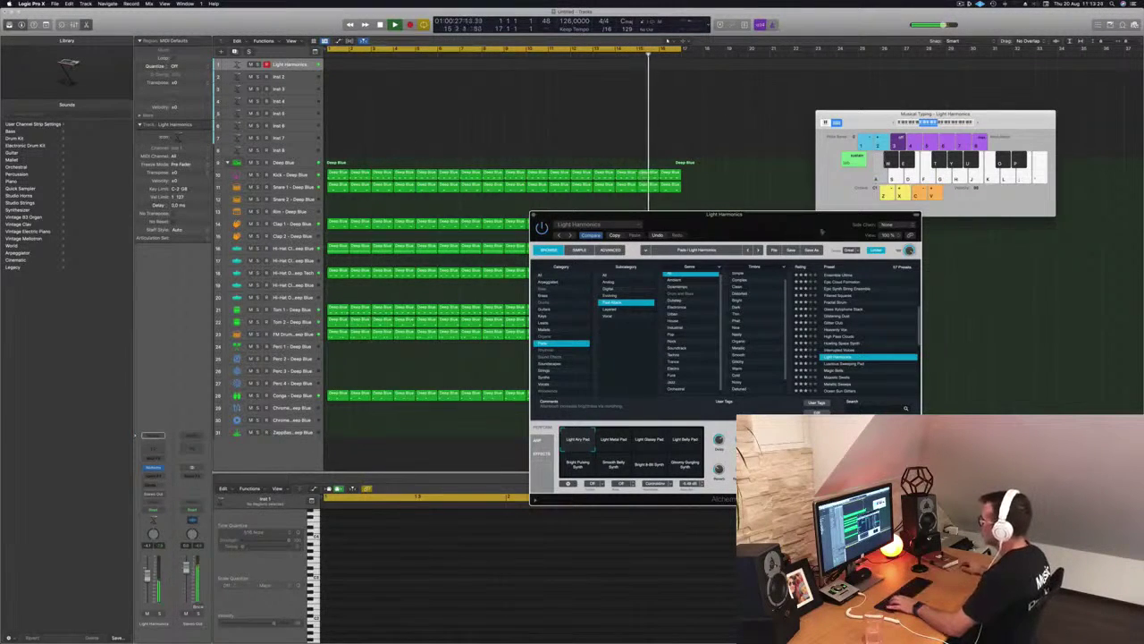
click(616, 444)
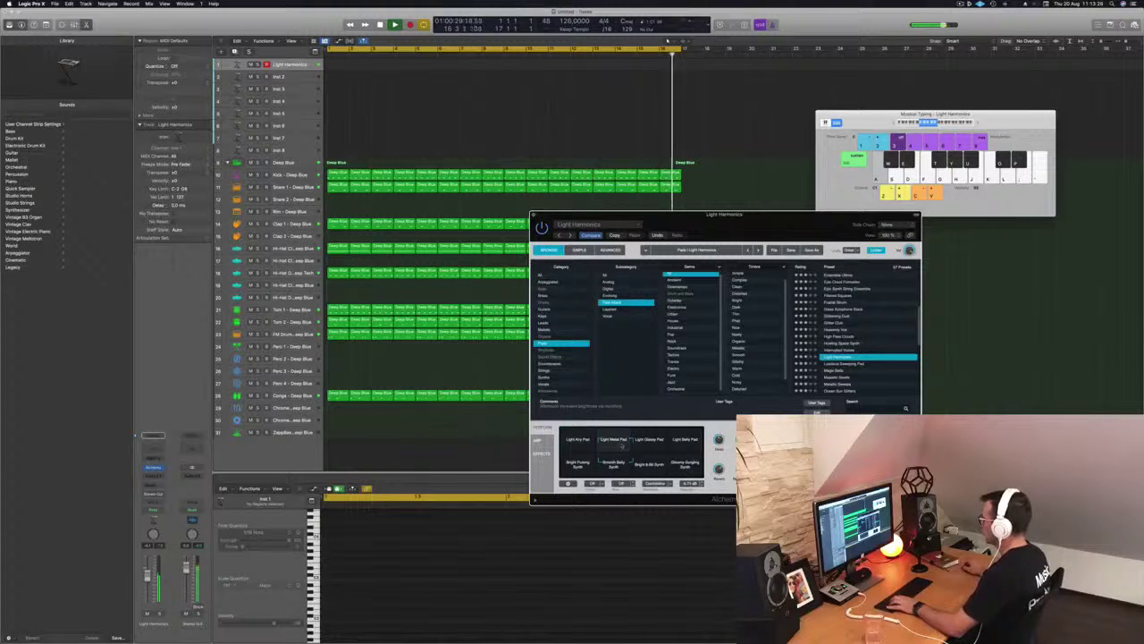
click(686, 438)
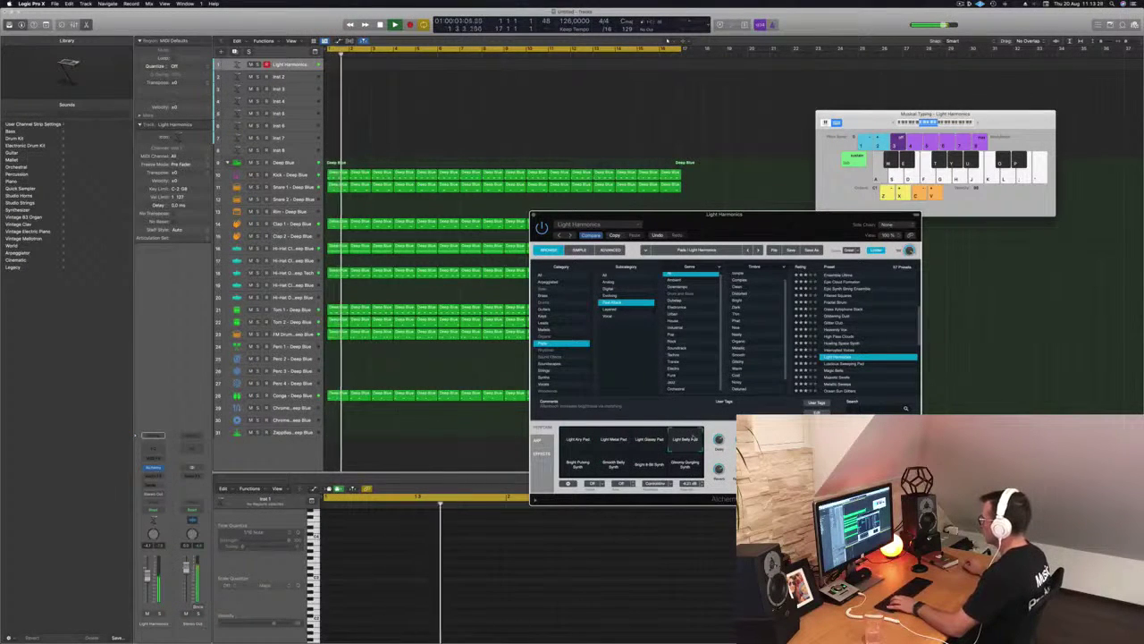
Step: Audition Light Harmonics' second-row performance variations, including Bright Pulsing Synth and Gloomy Gurgling Synth, and try the Luscious Sweeping Pad preset
click(579, 466)
drag(580, 465, 694, 472)
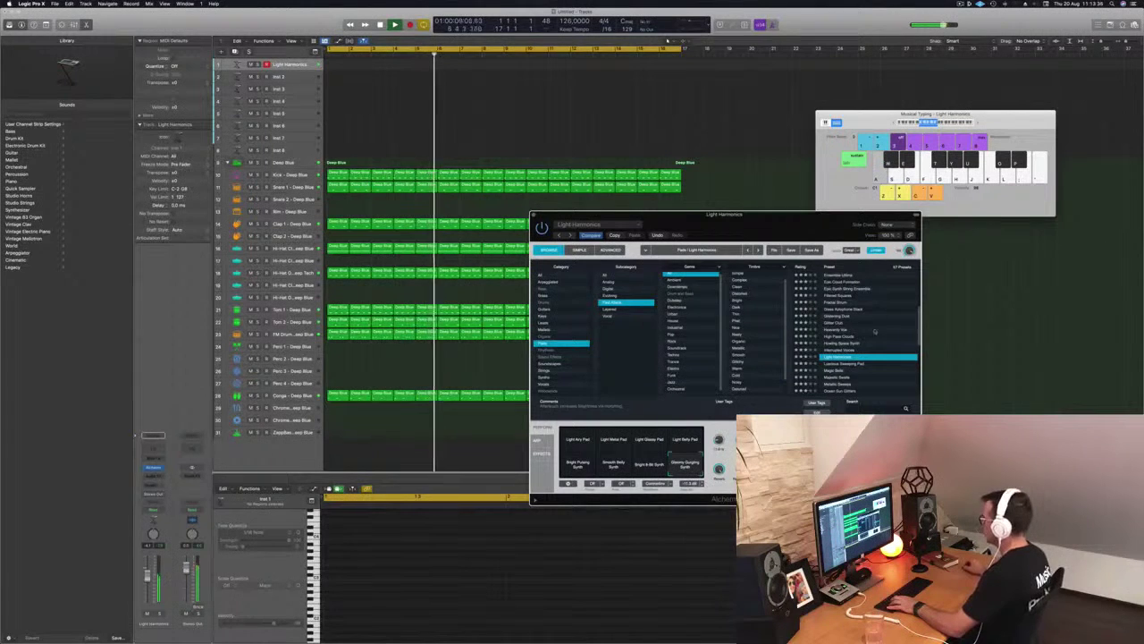
click(846, 364)
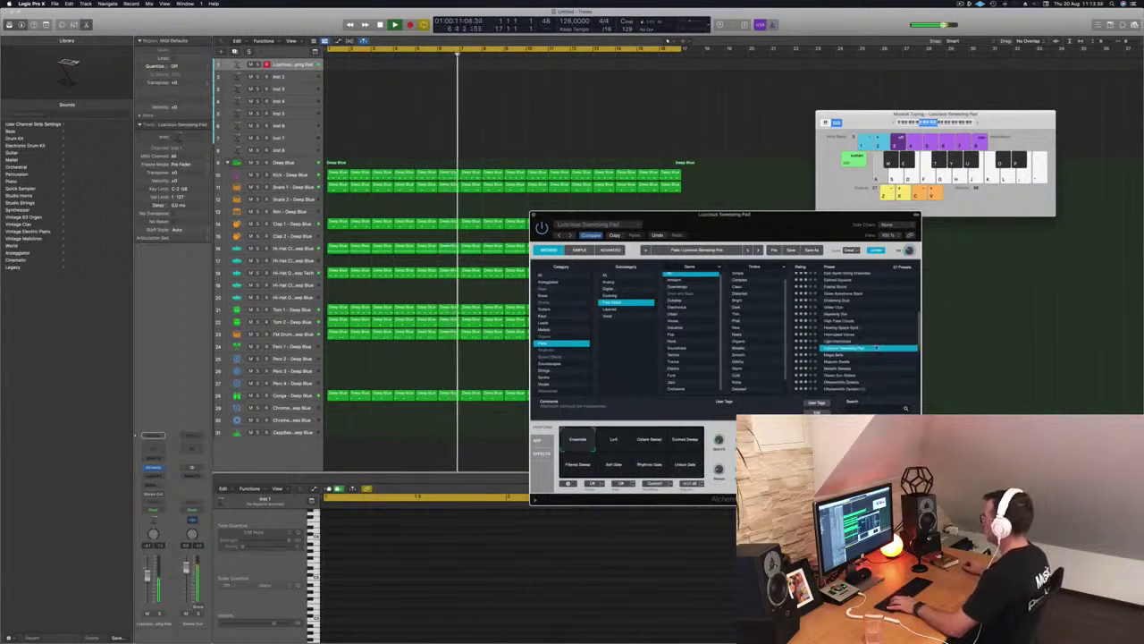
click(836, 346)
key(a)
key(s)
key(d)
Step: Audition the Metallic Sweeps, Otherworldly Oceans and Phased Beauty pad presets with played notes
click(838, 353)
key(a)
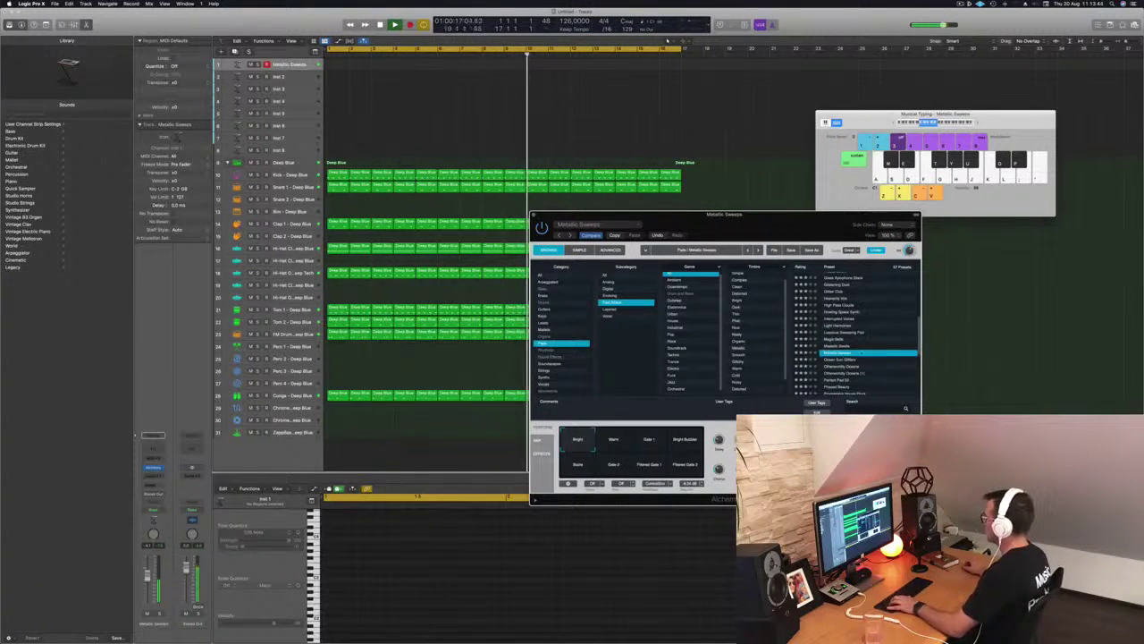
click(846, 343)
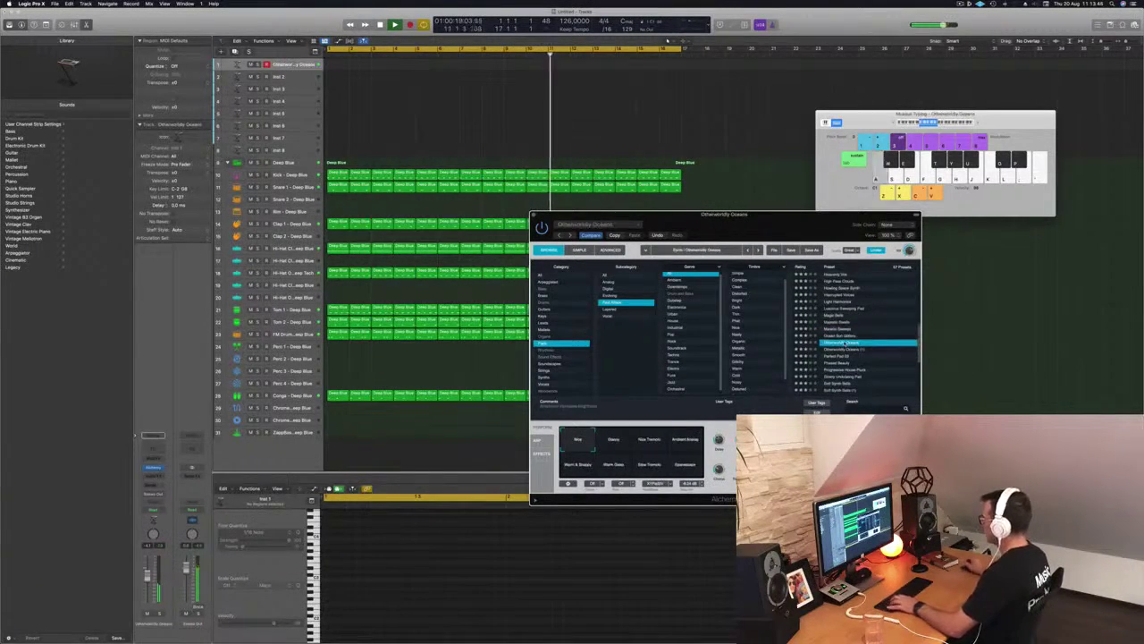
click(838, 363)
key(a)
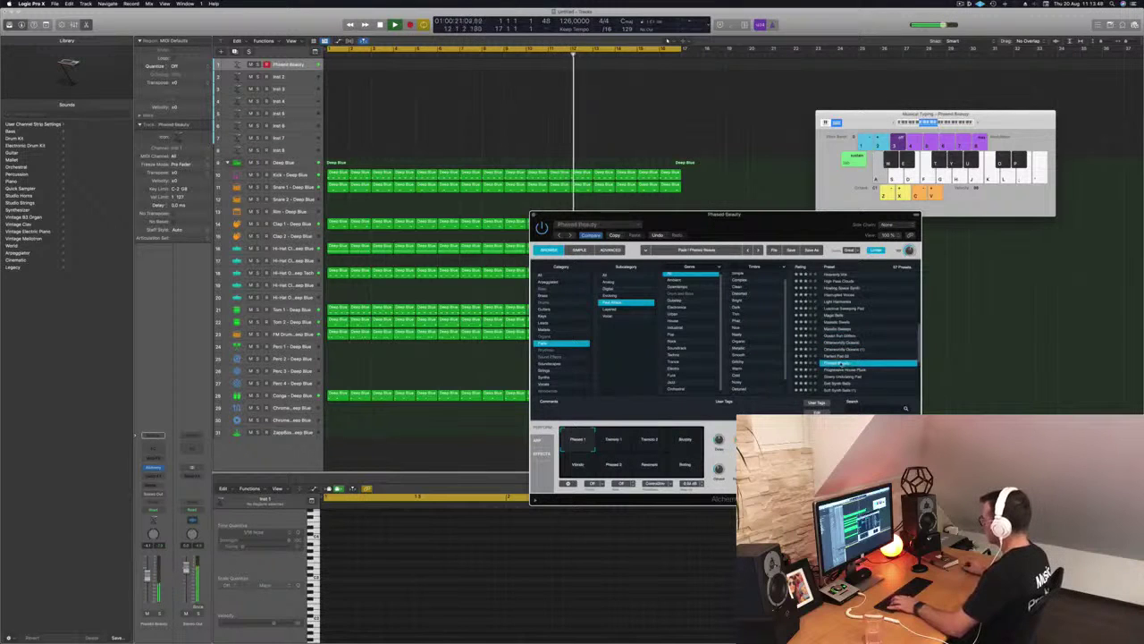
Step: Load the Perfect Pad 03 preset and audition its performance variations, including Thin, Drenched and Warm, returning to Drenched
click(838, 355)
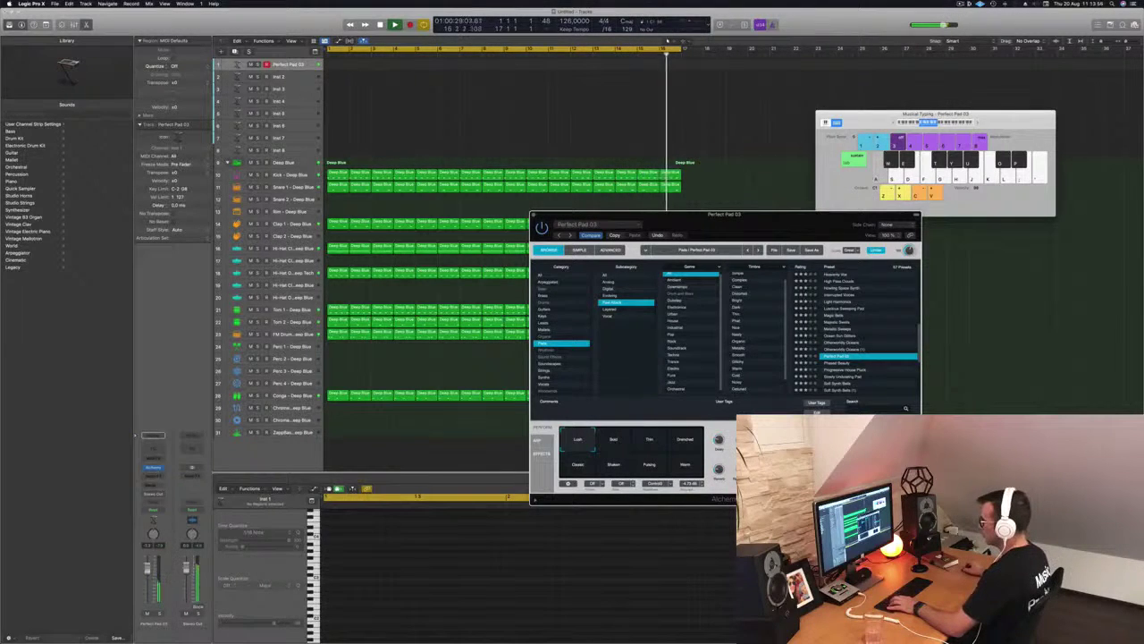
click(613, 439)
click(650, 439)
click(686, 439)
click(689, 466)
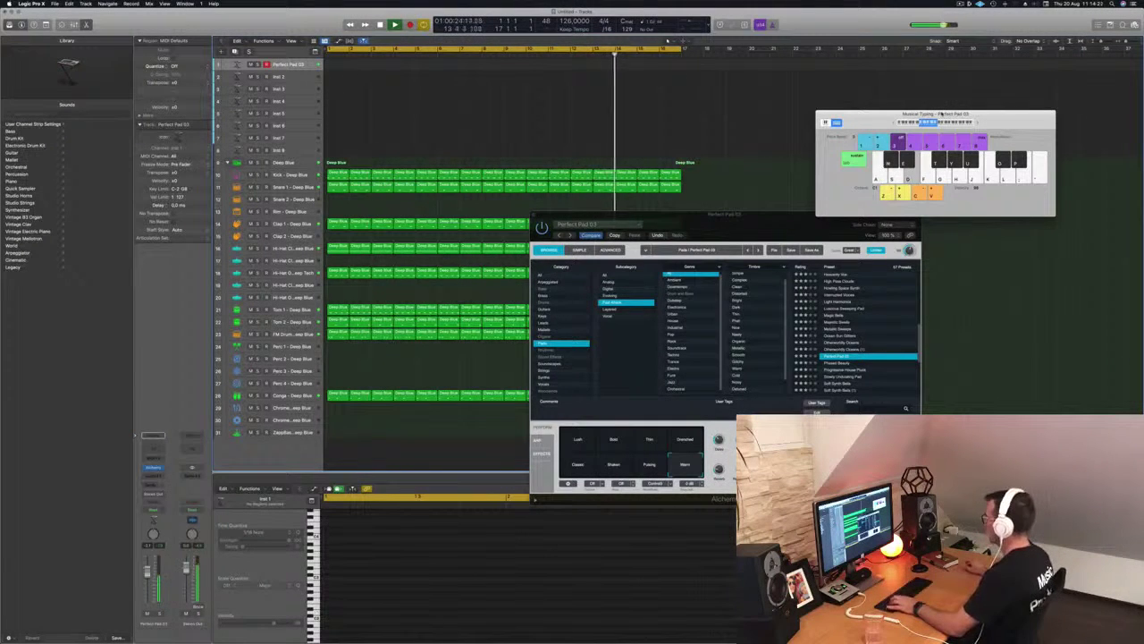
drag(688, 467, 586, 469)
click(684, 451)
Step: Audition the pad presets from Phased Beauty through Progressive House Pluck to Soft Synth Bells
click(837, 363)
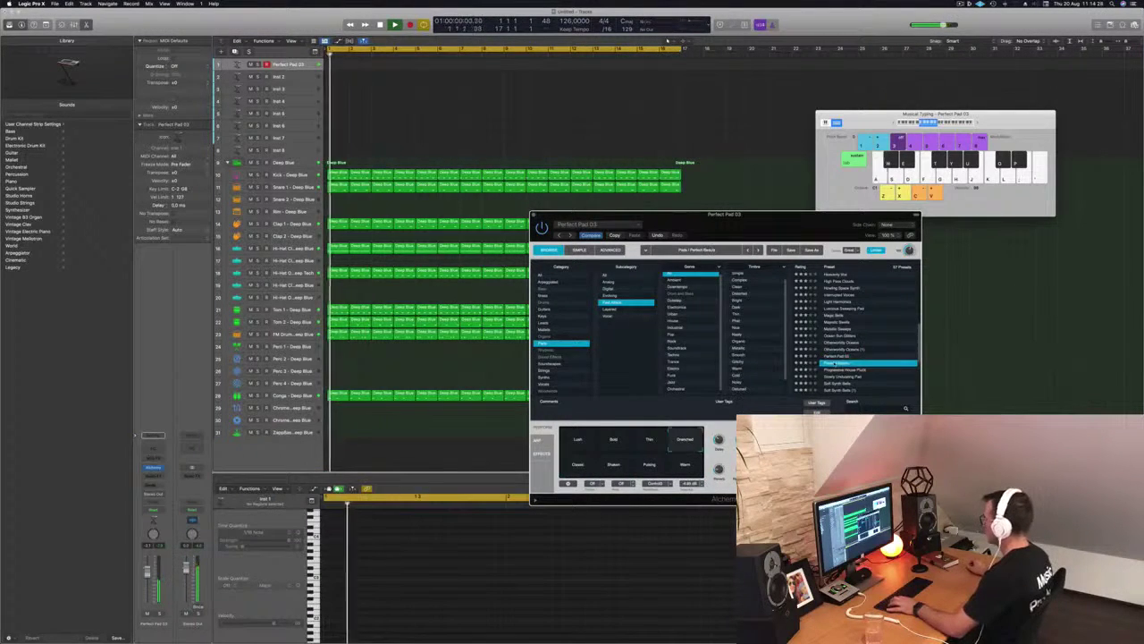
click(849, 370)
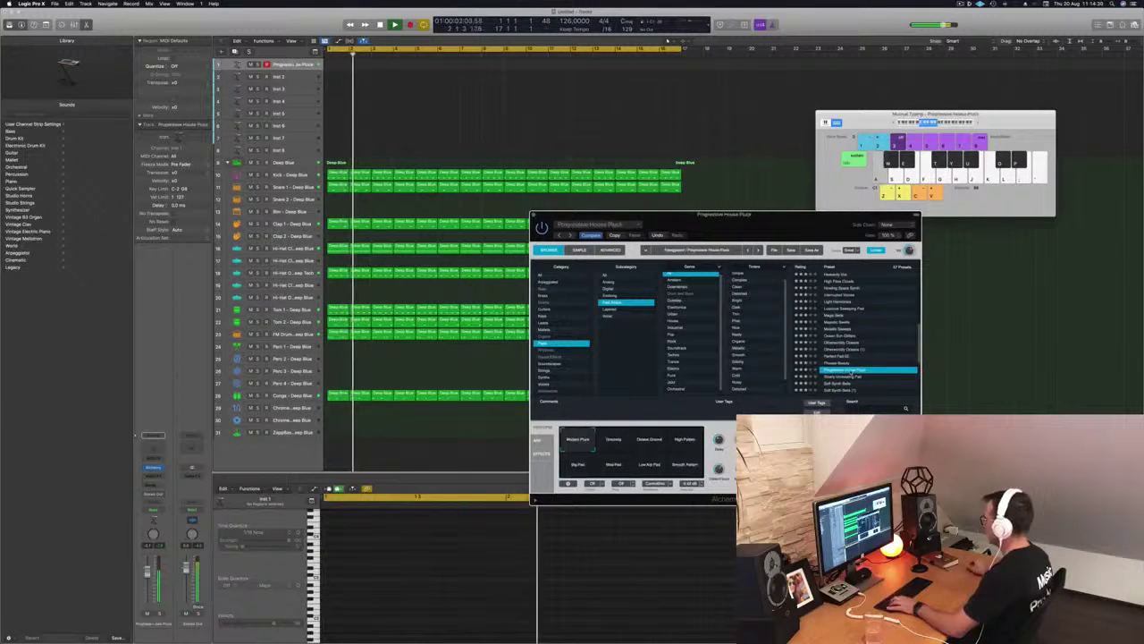
scroll(853, 358, down, 3)
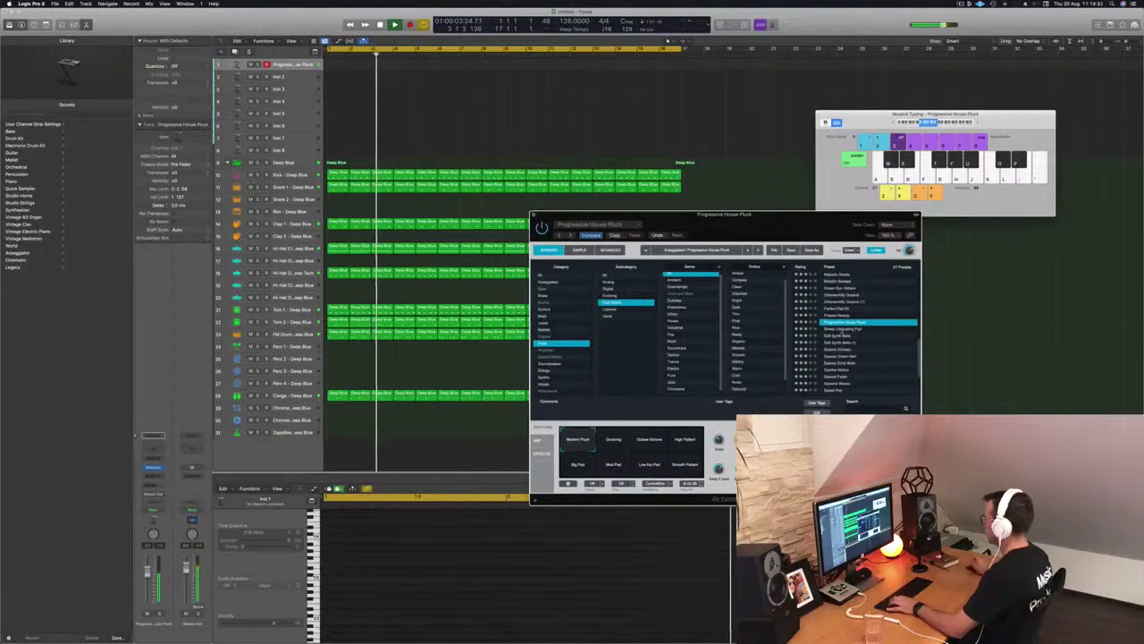
click(857, 329)
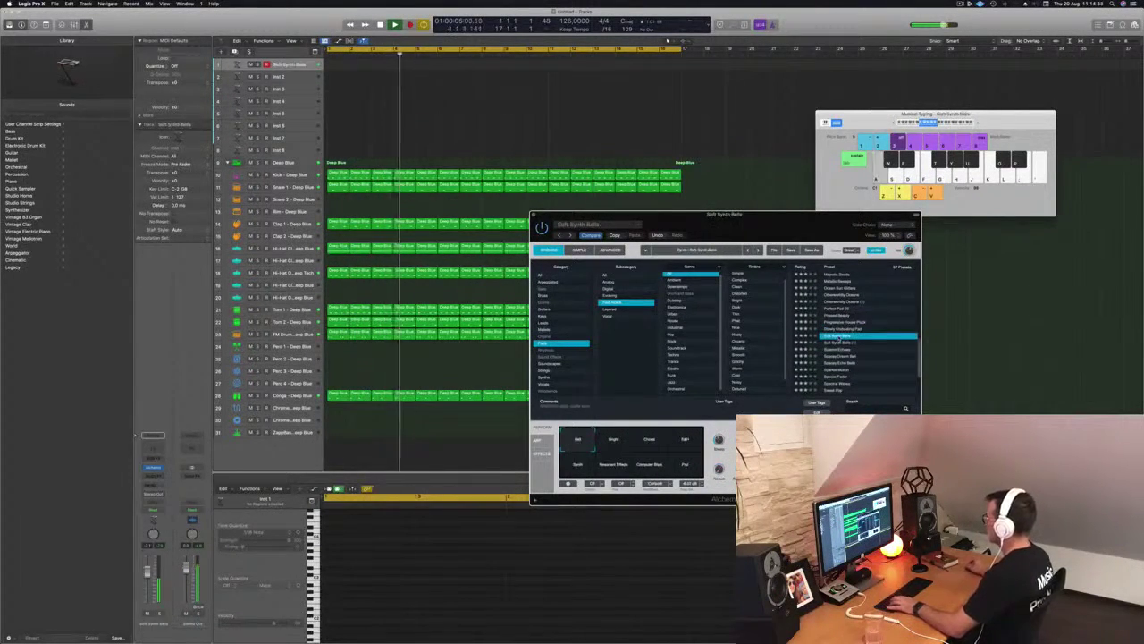
Step: Audition the Solemn Echoes and Spacey Echo Bells pad presets with played notes
click(844, 349)
key(a)
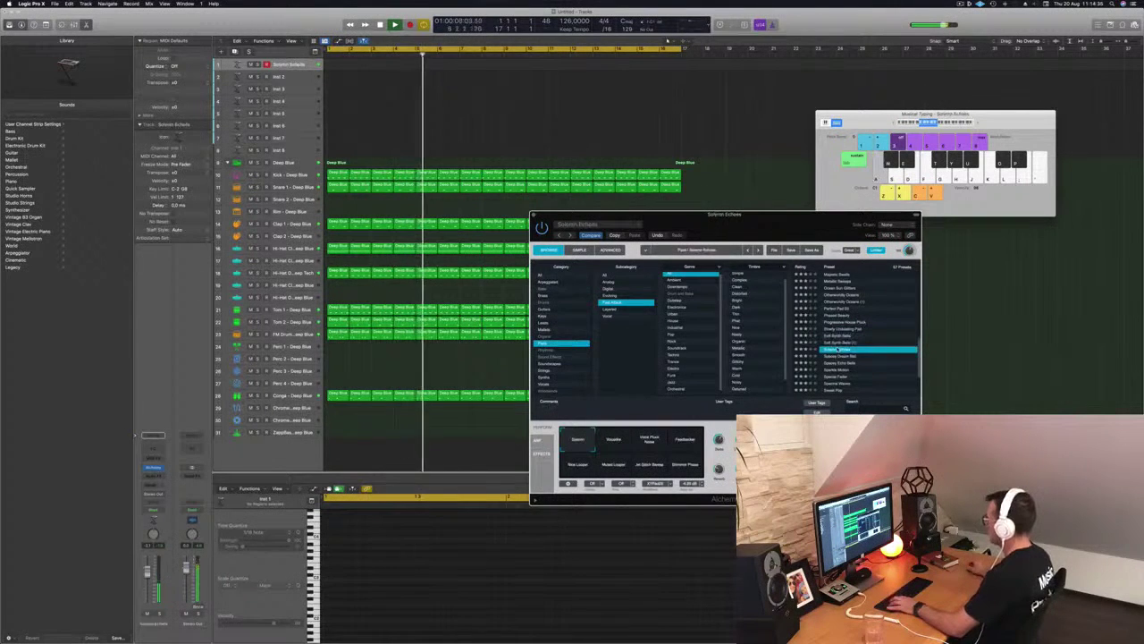
click(843, 363)
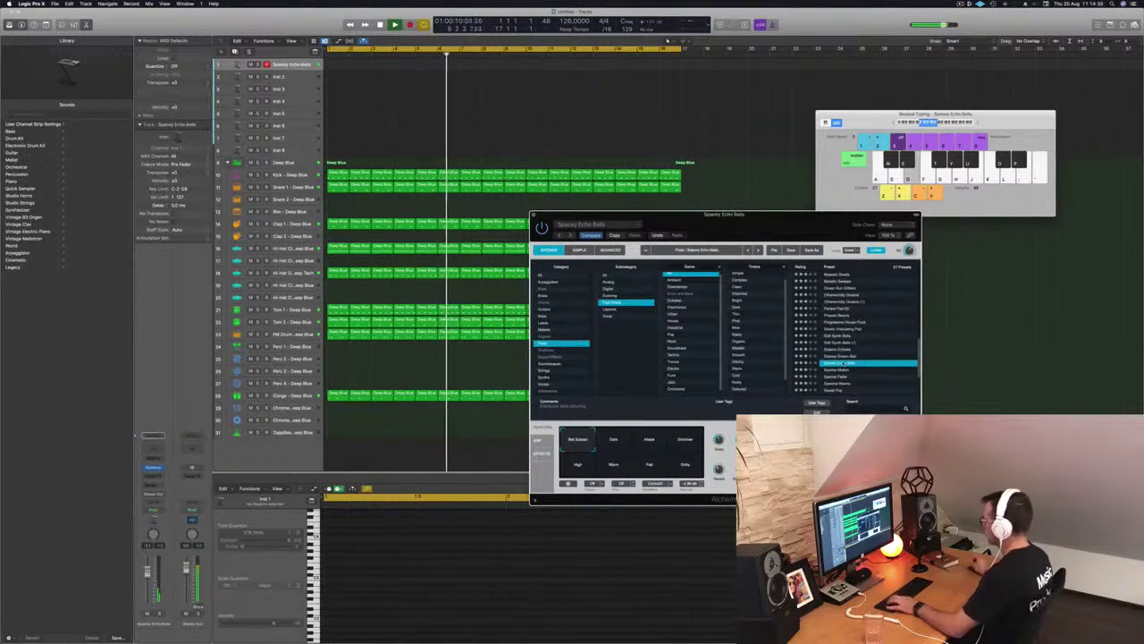
key(s)
key(a)
Step: Search the Alchemy presets for "reese" and clear the search
click(871, 408)
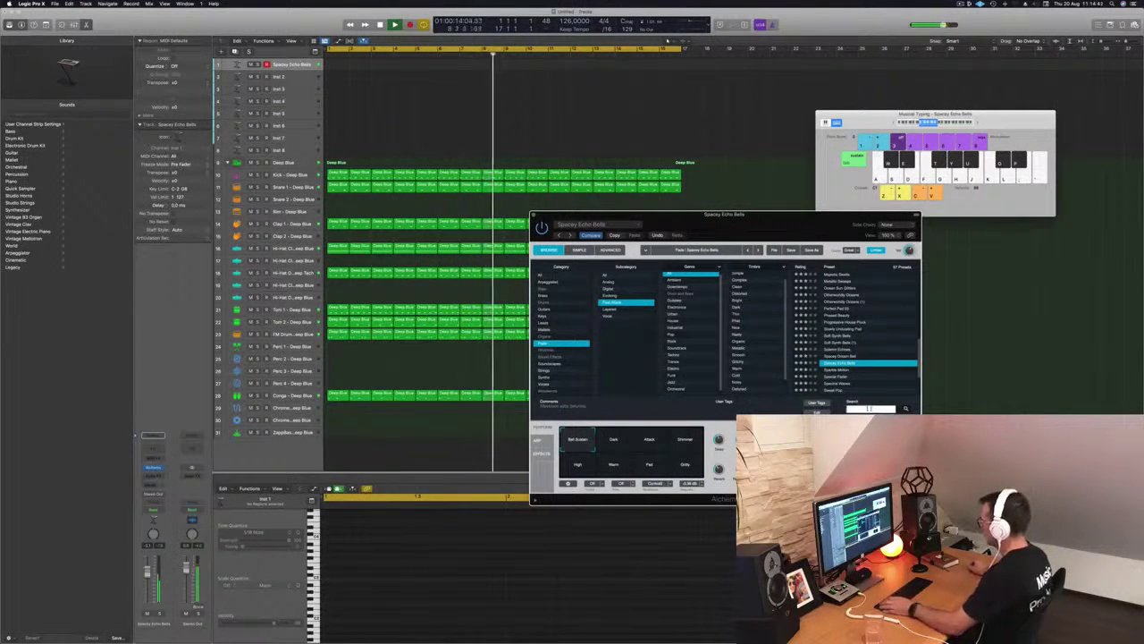
text(reese)
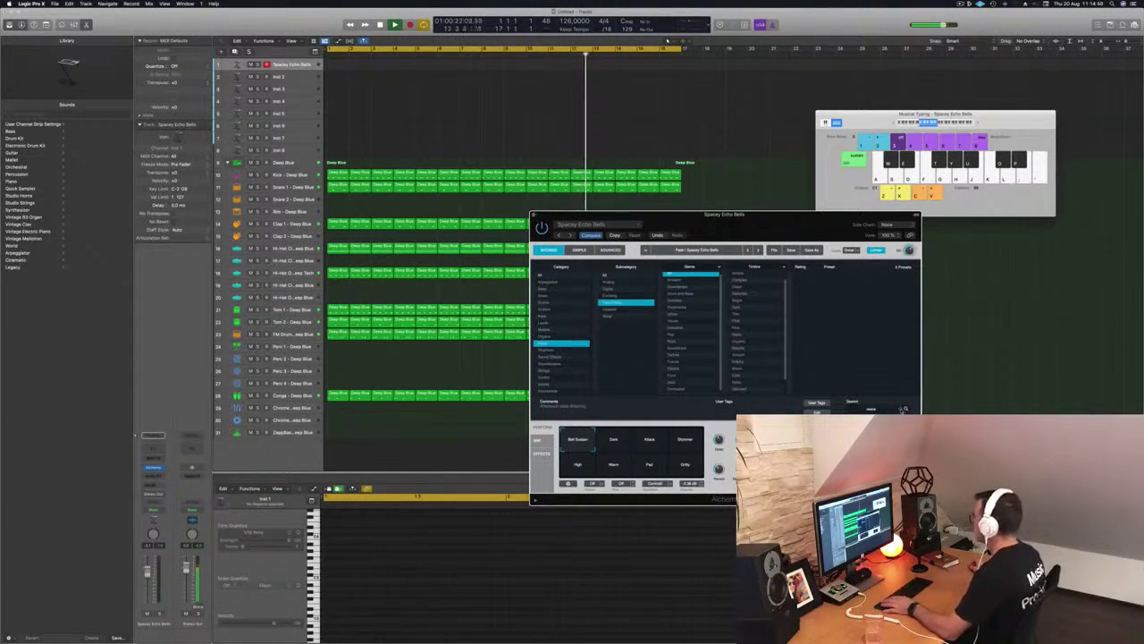
click(903, 409)
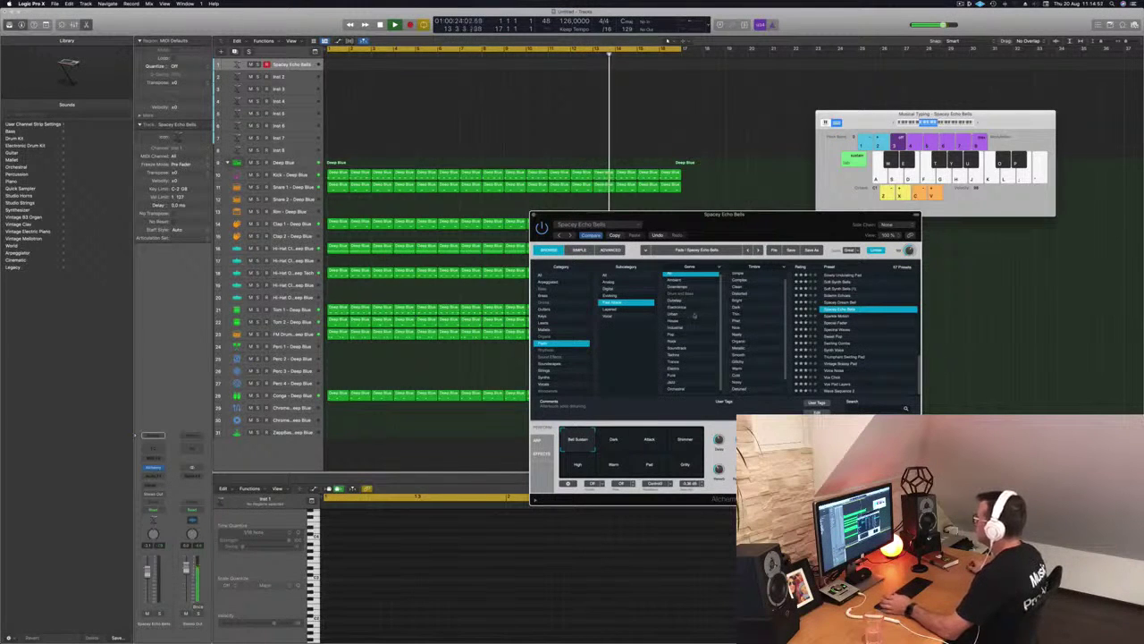
Step: Switch the preset category to Brass and audition Brassy and Funky, Brassy Jazz Ensemble and Brassy Pad Swell
click(543, 290)
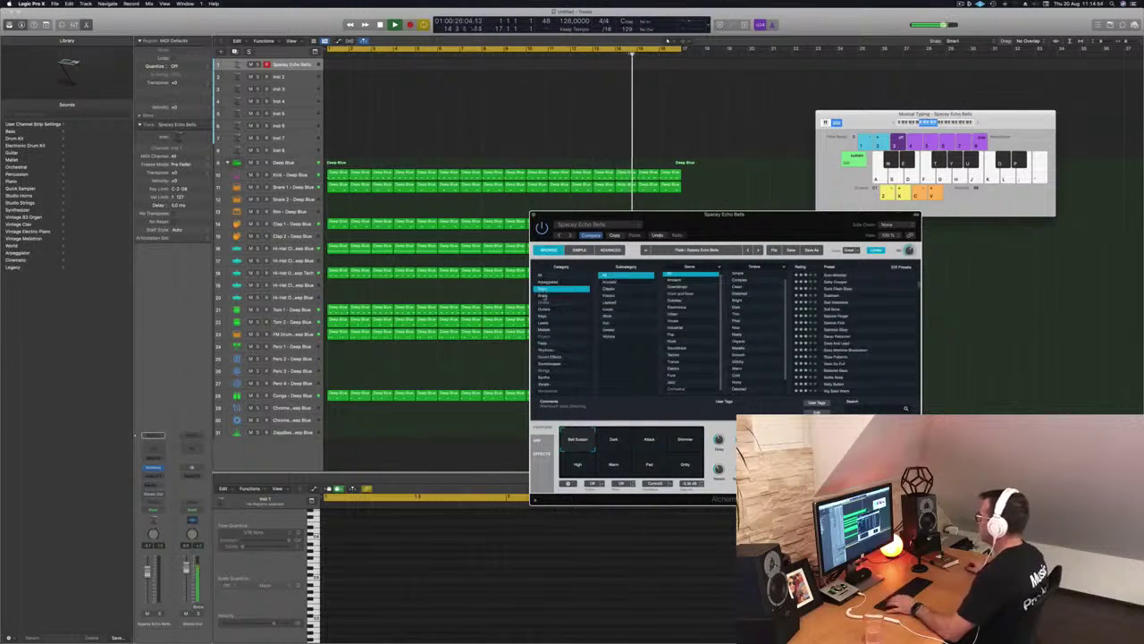
click(545, 296)
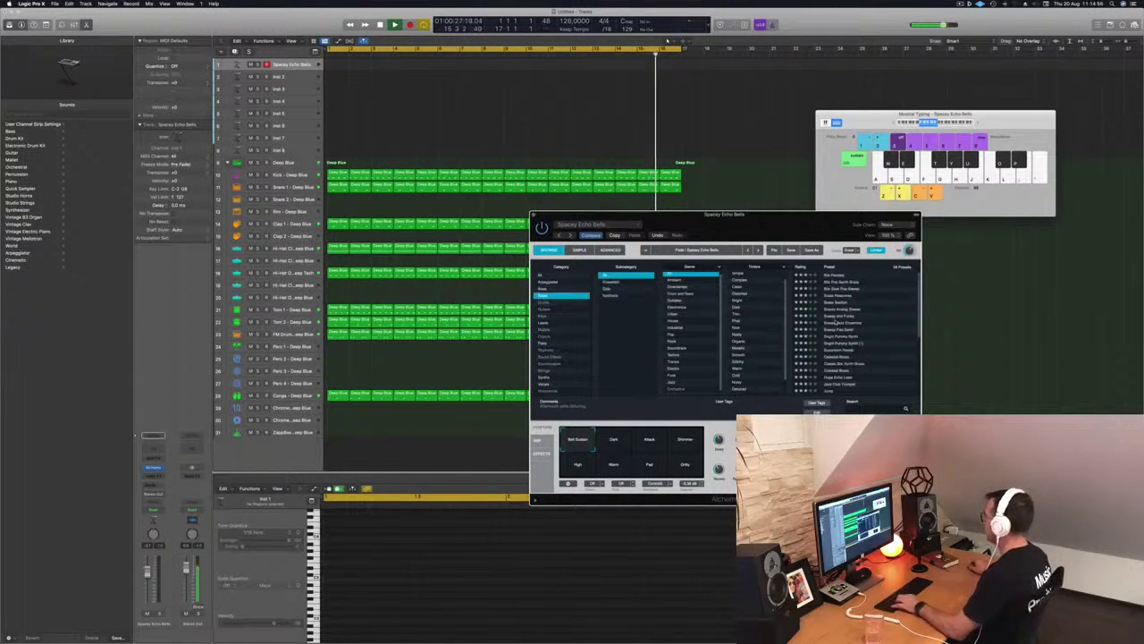
click(836, 317)
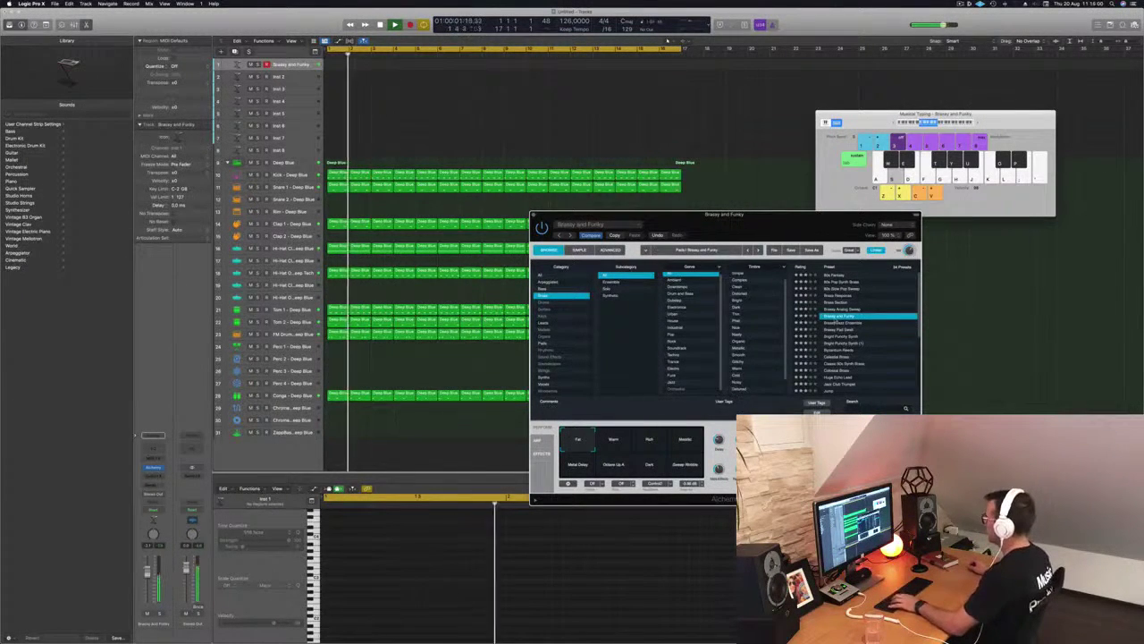
key(Down)
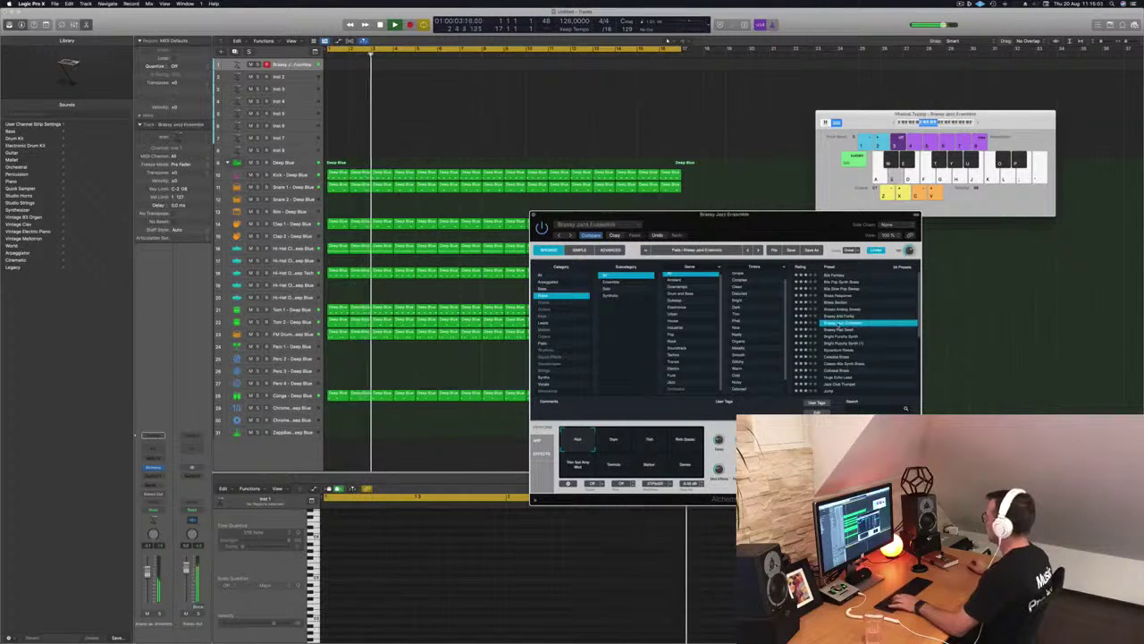
key(Down)
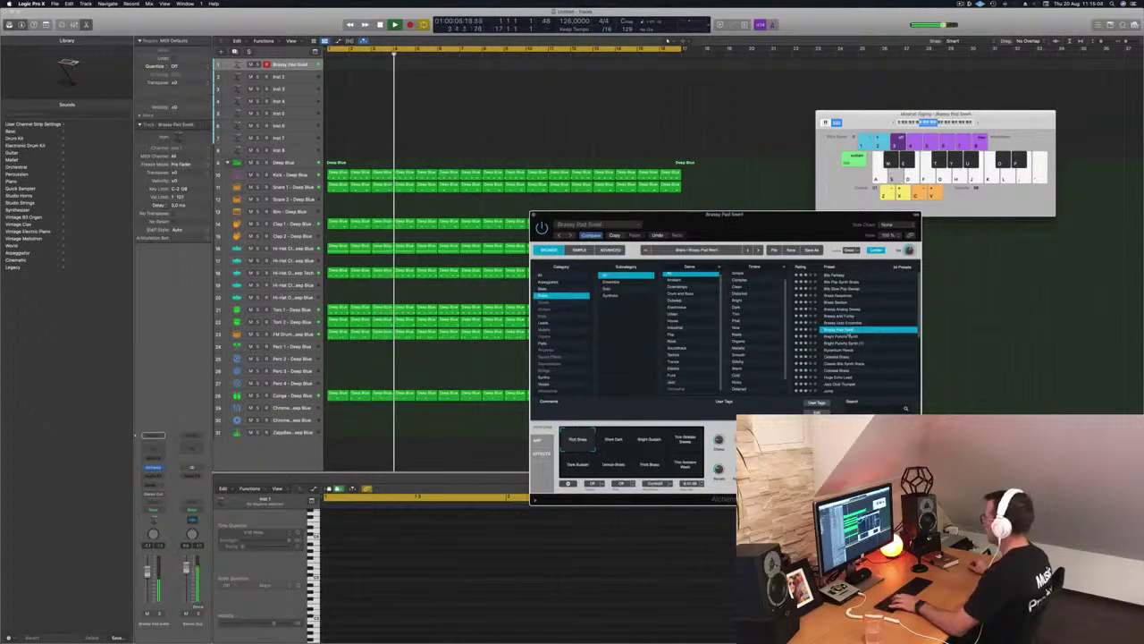
Step: Load the Supervillain Brass preset and audition it with a short played melody
scroll(872, 329, down, 6)
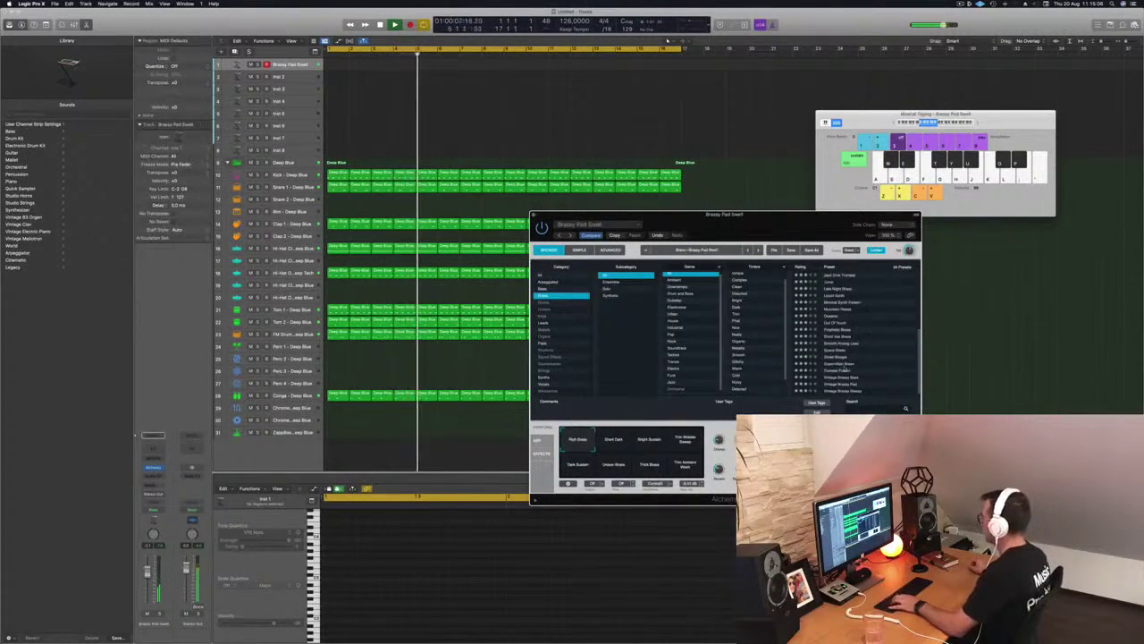
click(843, 365)
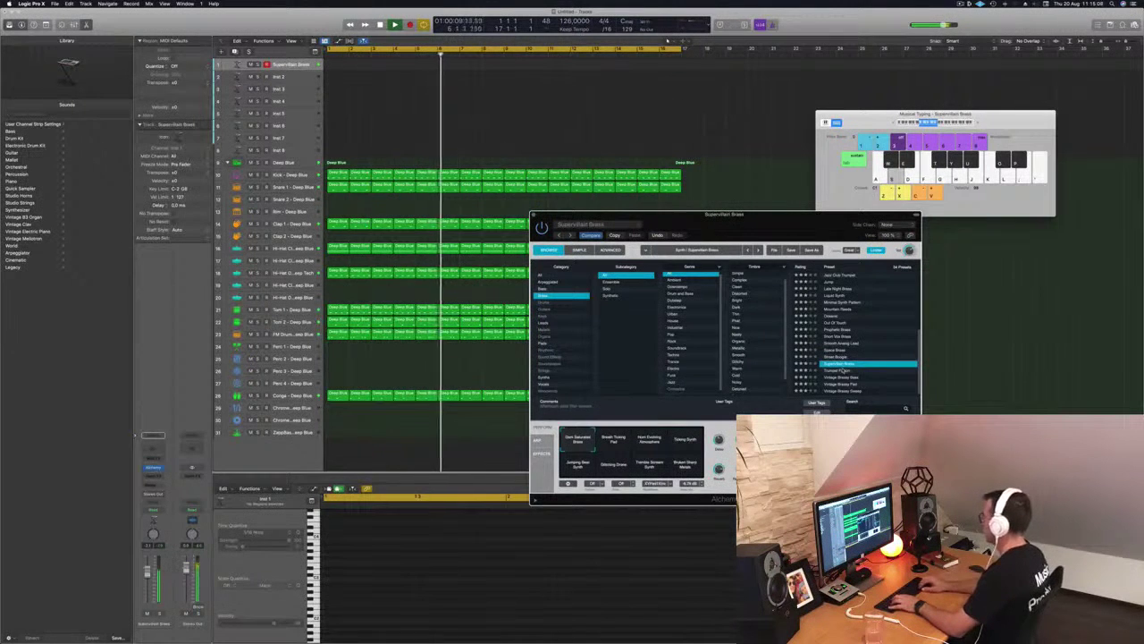
key(f)
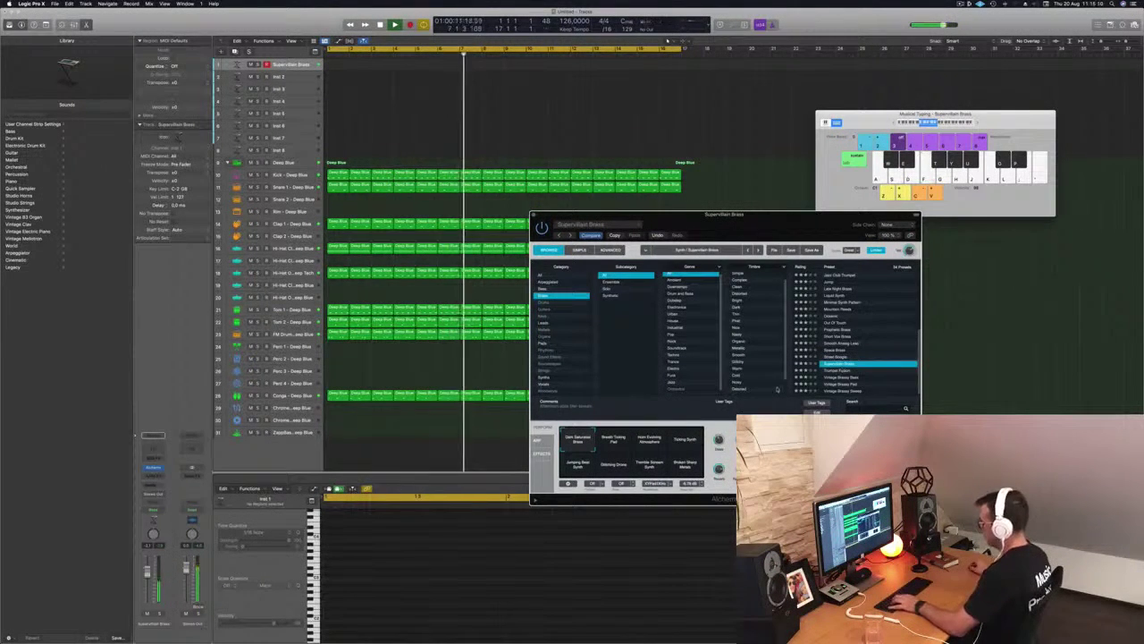
key(g)
key(h)
key(g)
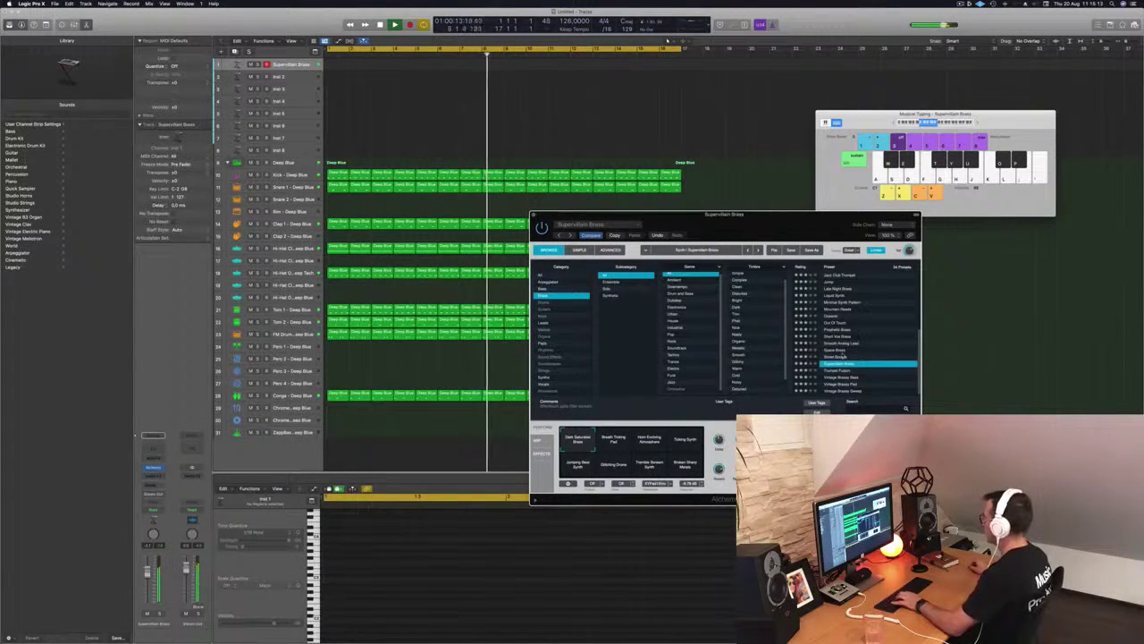
Step: Load the Street Boogie brass preset and try a short melody with it
click(843, 357)
key(f)
key(g)
key(f)
key(g)
key(h)
key(a)
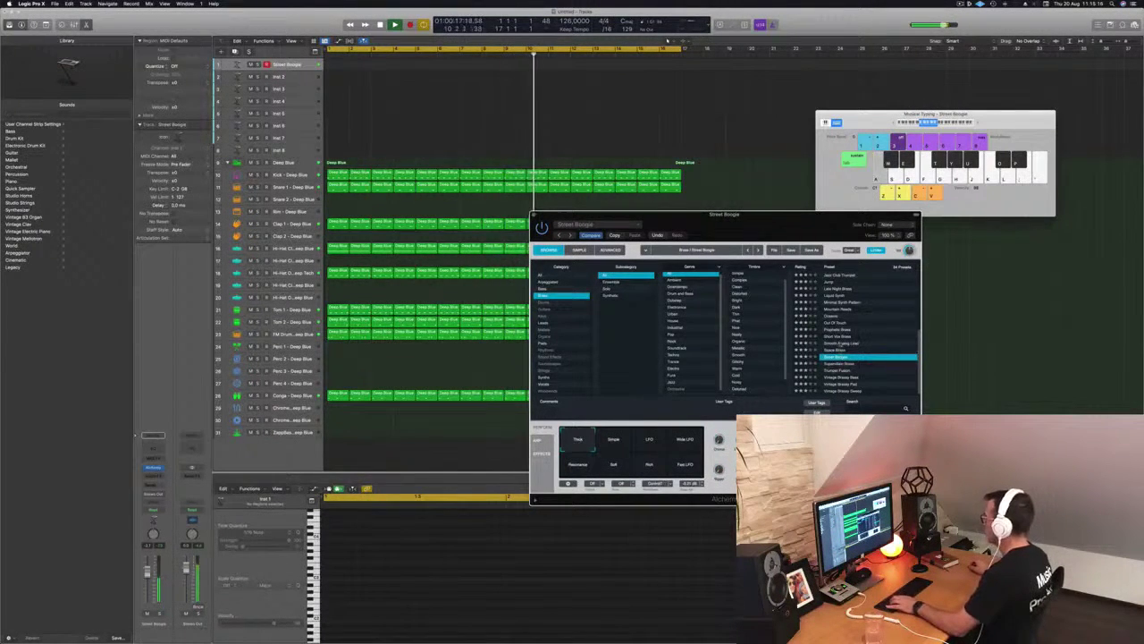
Step: Audition the brass presets from Space Brass through Smooth Analog Lead up to Out Of Touch
click(836, 349)
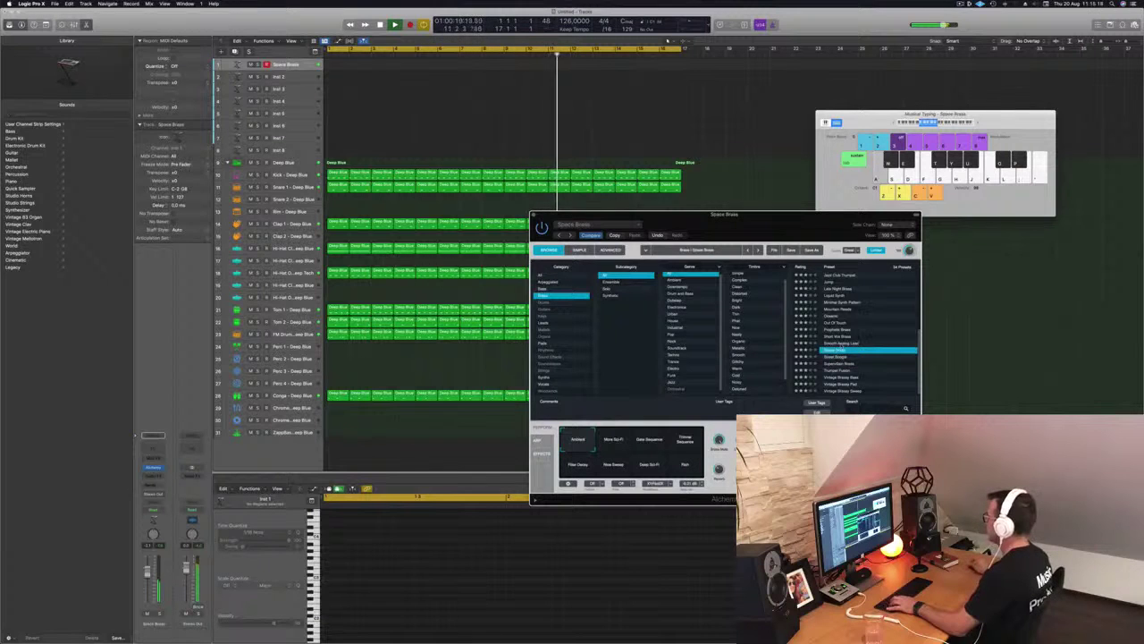
click(845, 343)
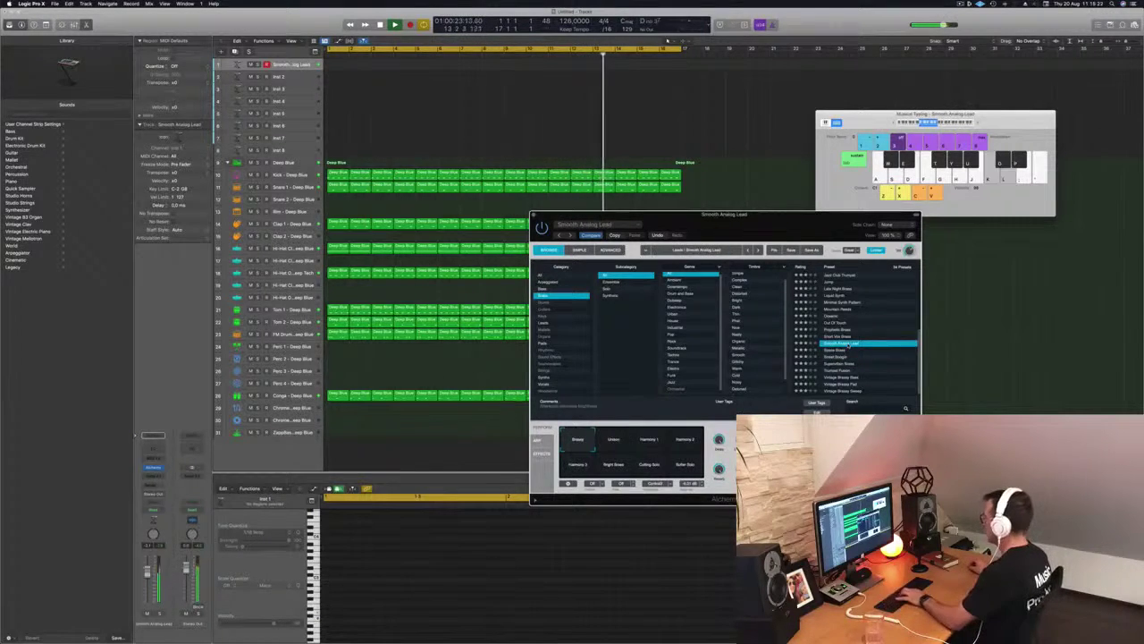
click(838, 337)
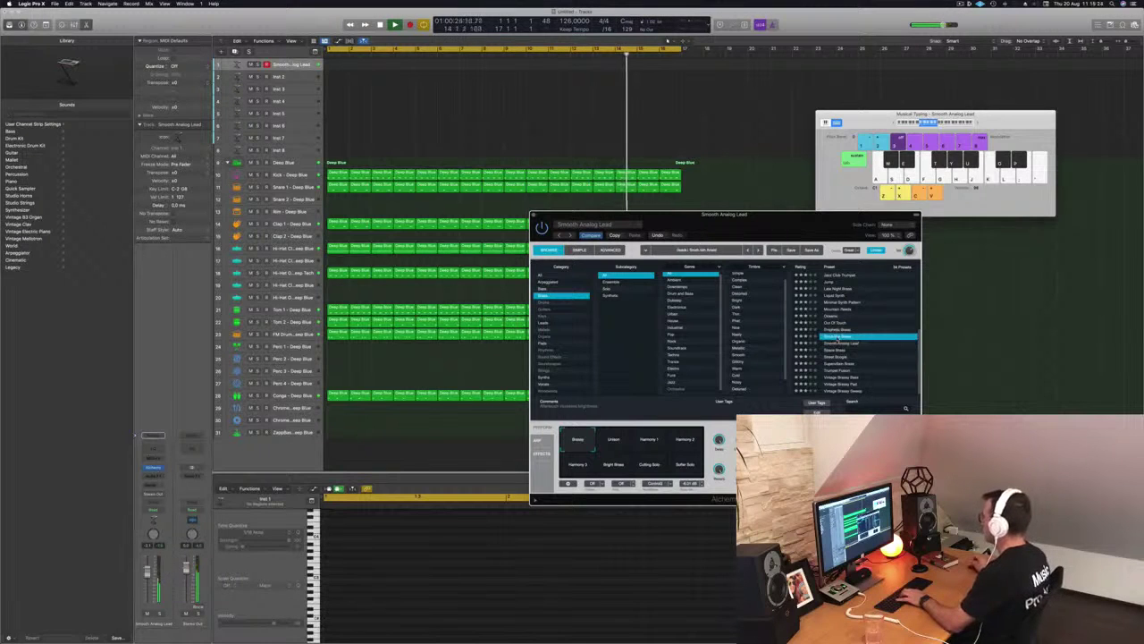
click(840, 323)
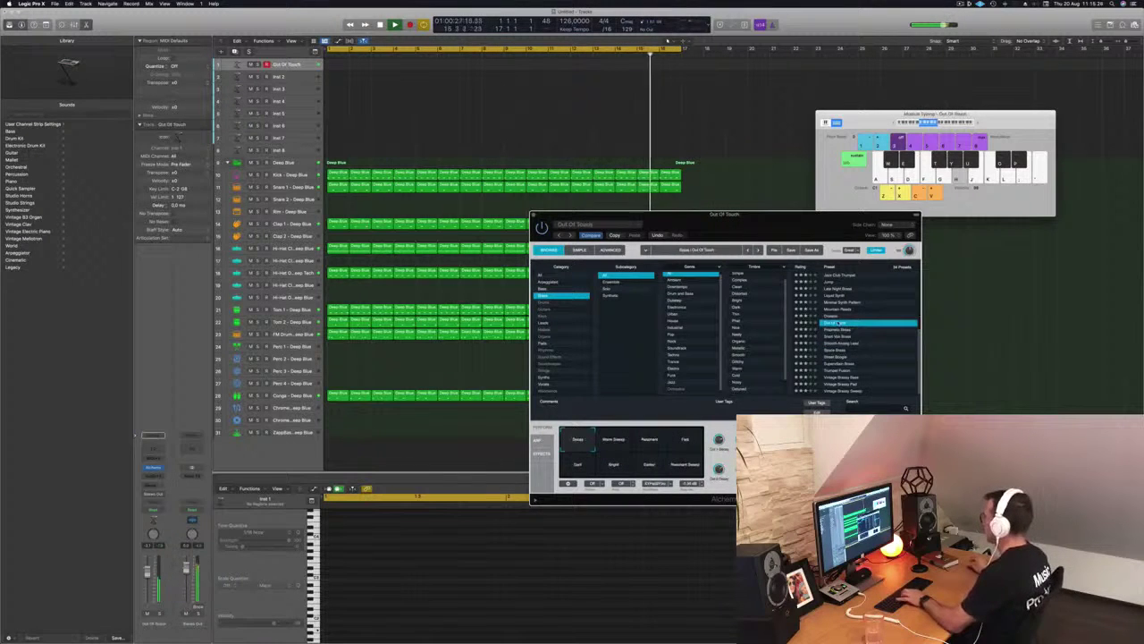
Step: Switch the category to Bass, audition Analog Bounce, filter the presets by the Distorted timbre and load Analog Dark Decay
click(542, 288)
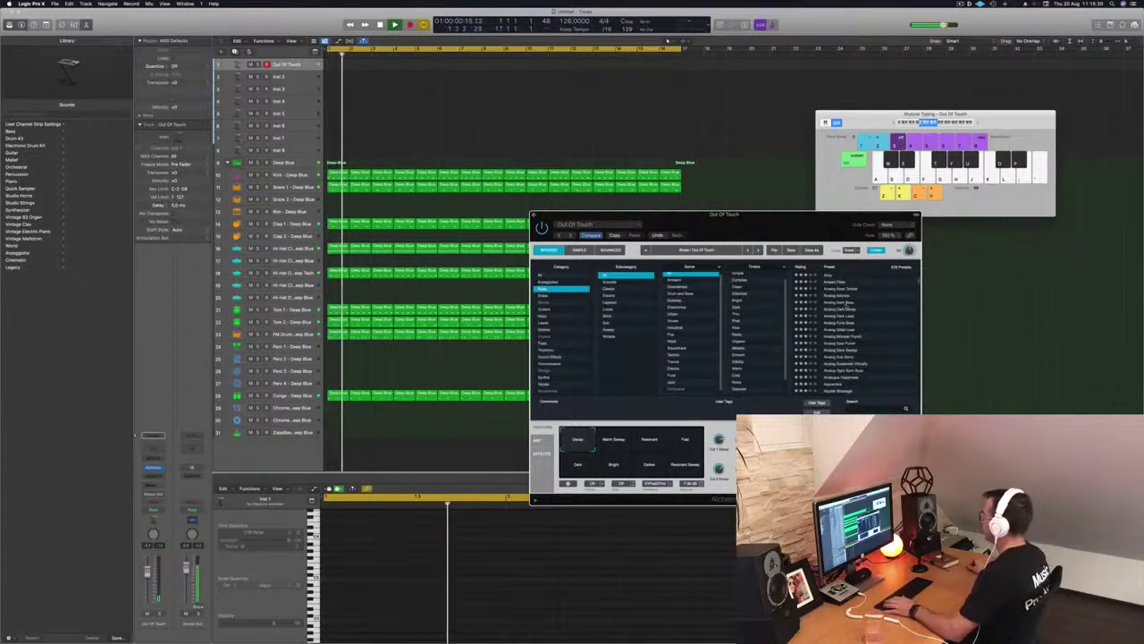
click(832, 295)
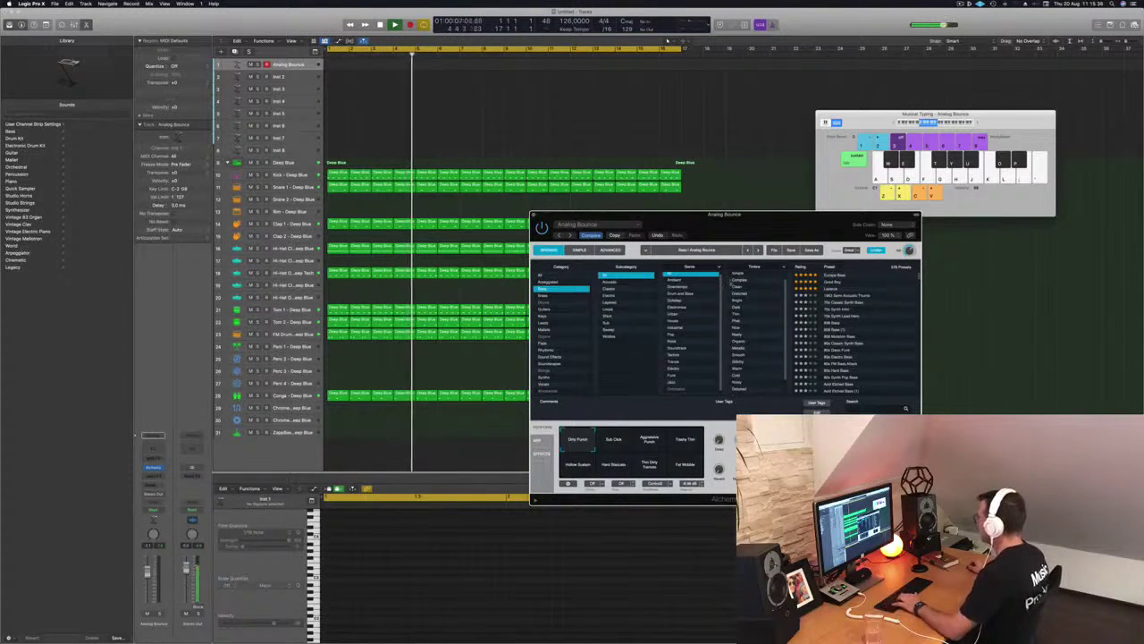
click(740, 274)
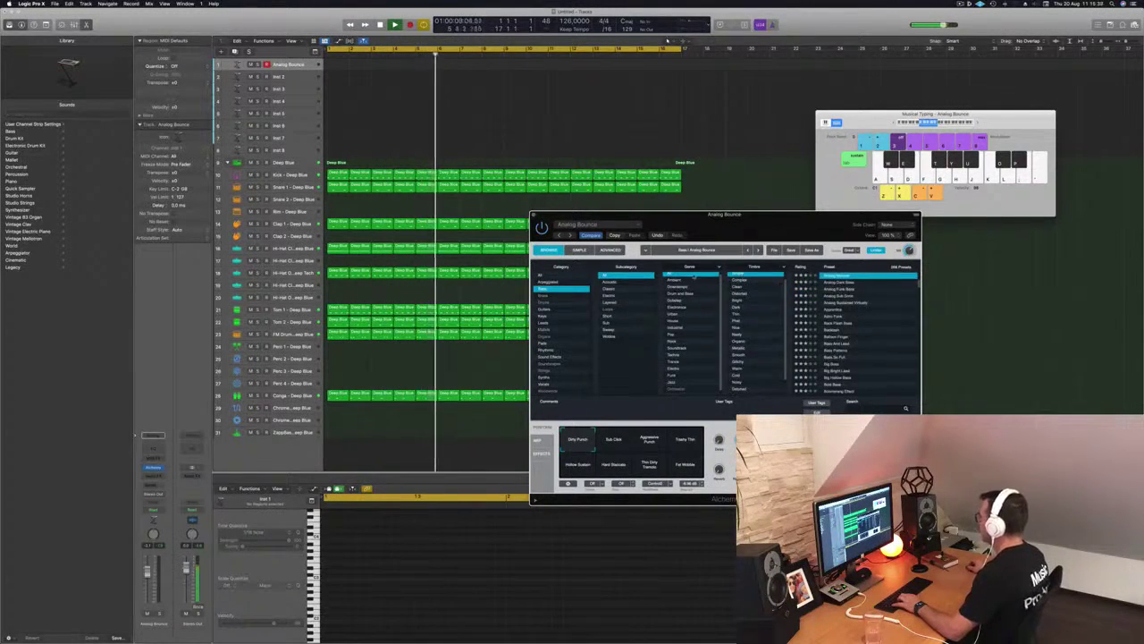
click(741, 293)
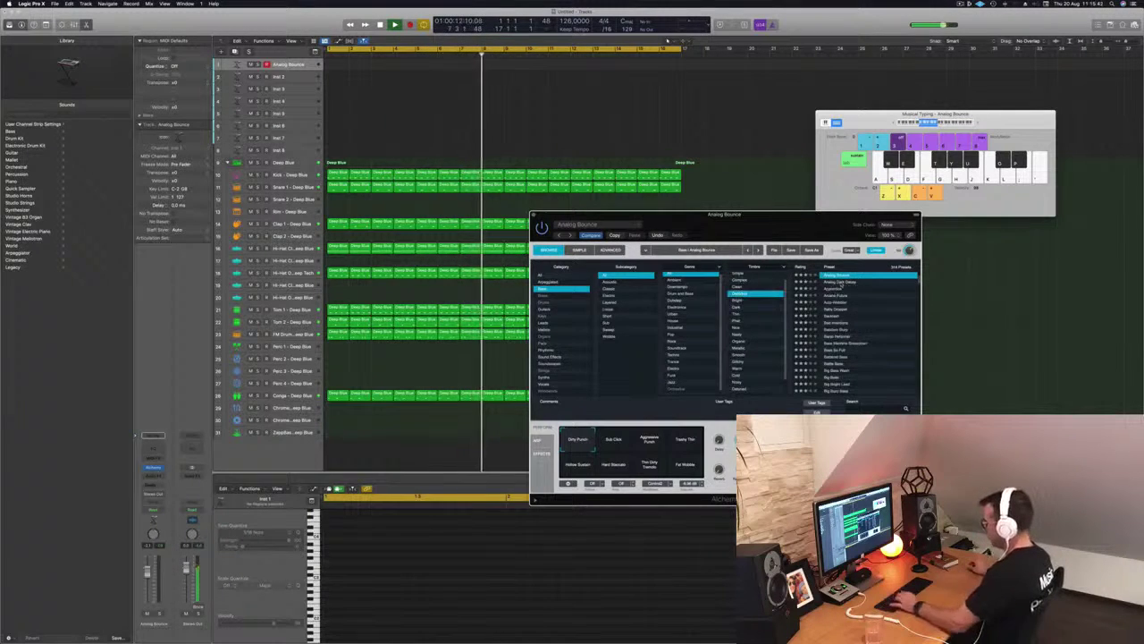
click(840, 281)
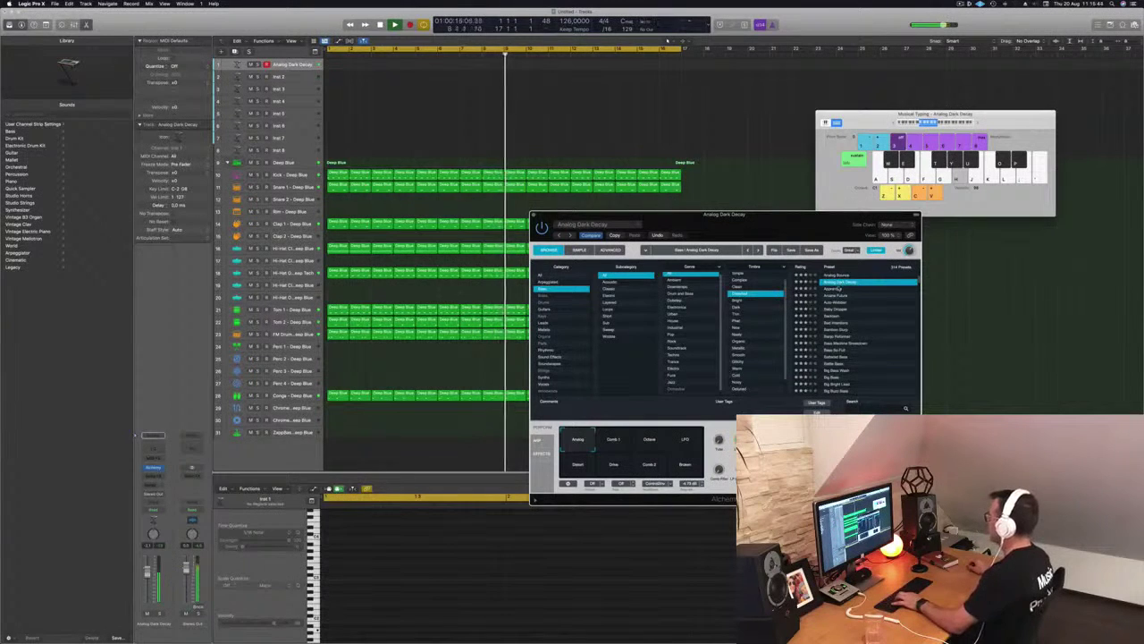
Step: Audition the Comb 1, Octave, LFO, Distort, Comb 2 and Drive performance variations of Analog Dark Decay
click(612, 445)
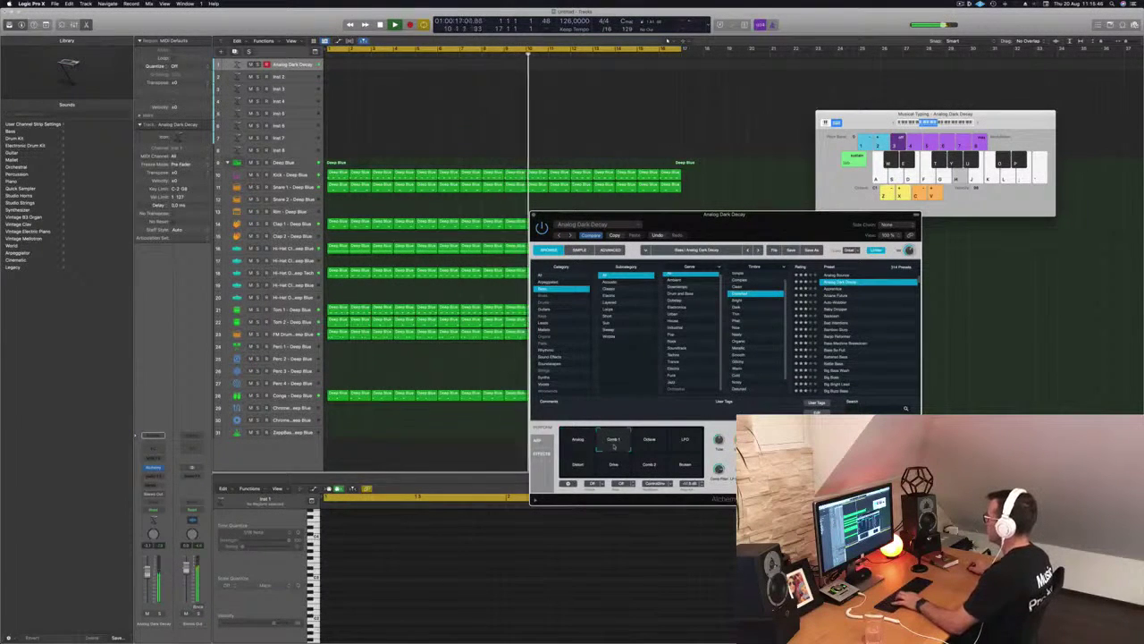
click(650, 444)
click(691, 444)
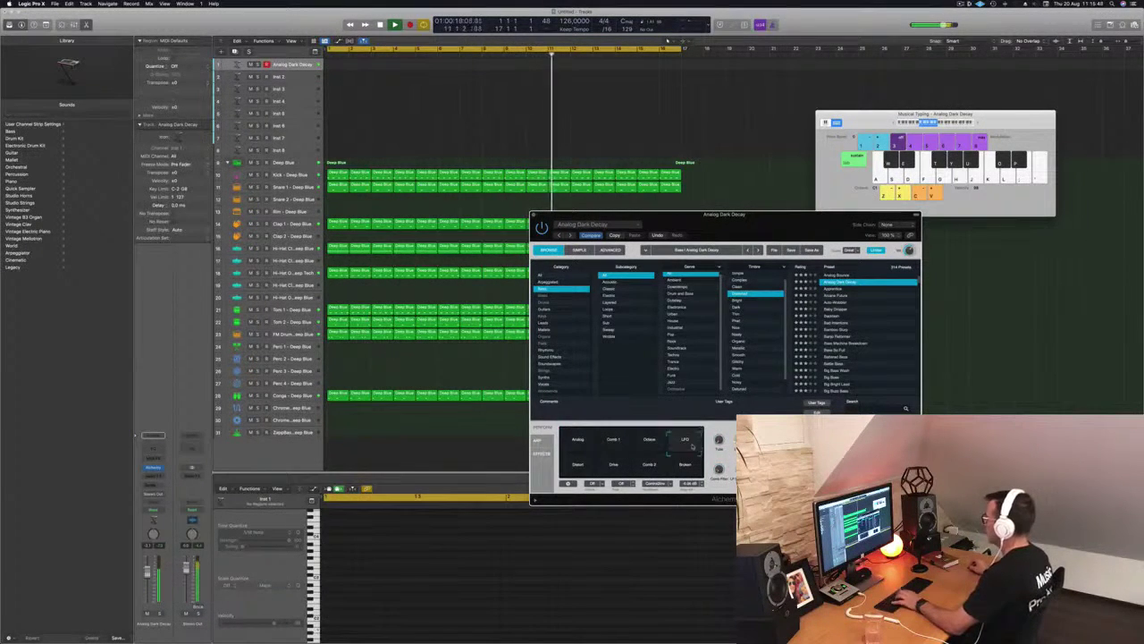
click(630, 457)
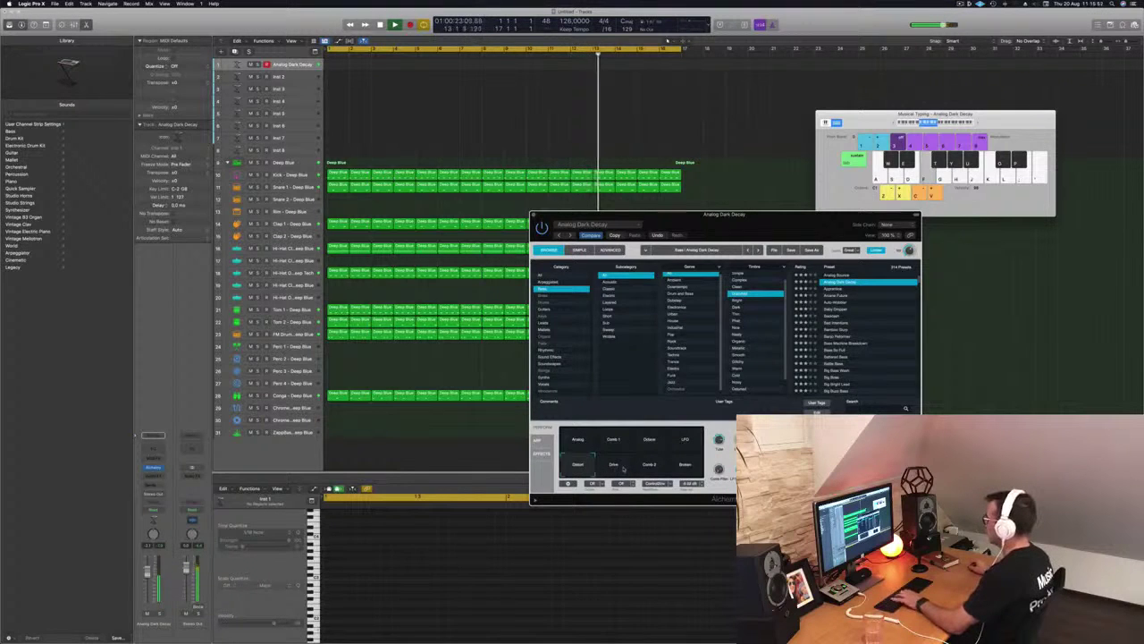
click(648, 465)
click(616, 466)
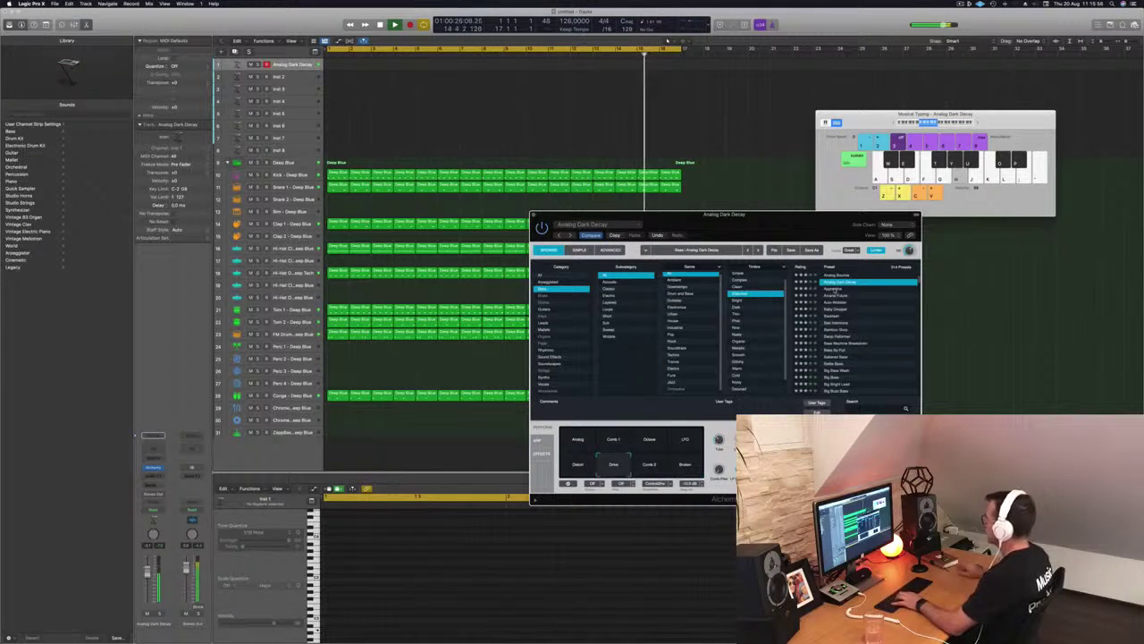
Step: Audition the Apprentice and Arcane Future presets, then go back up the list to Acid Etched Bass
click(835, 289)
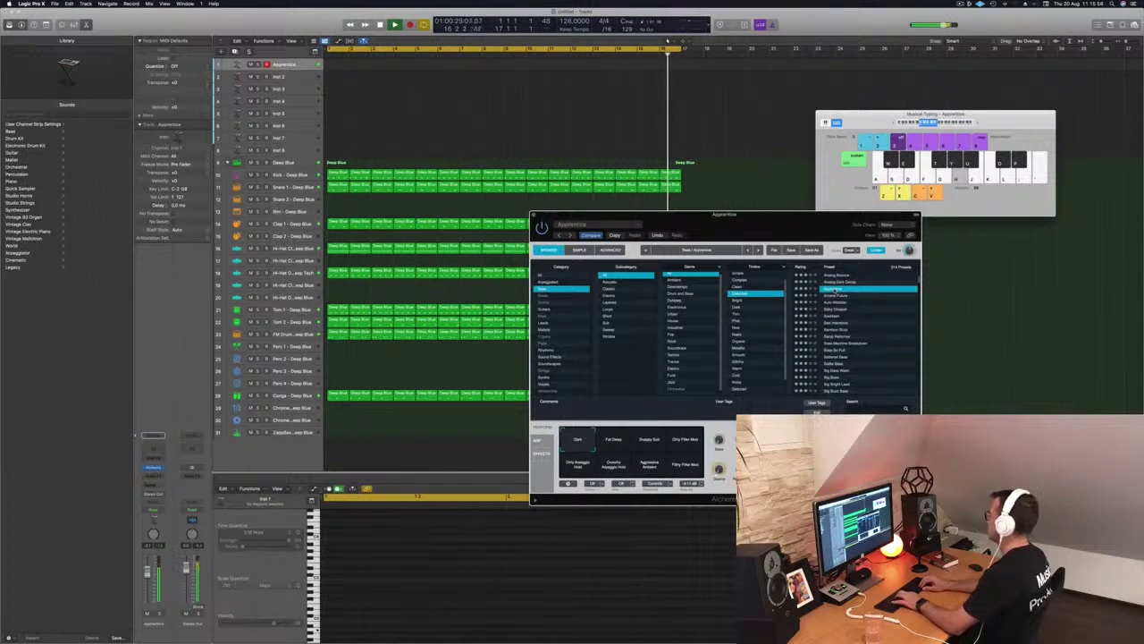
key(Down)
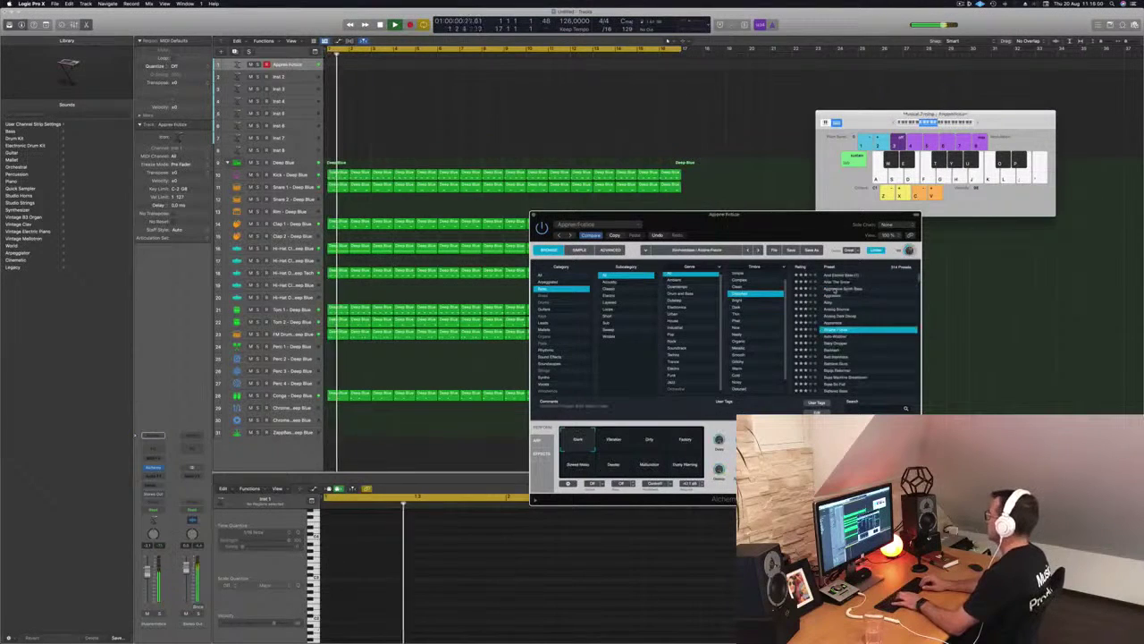
scroll(835, 289, up, 1)
click(835, 290)
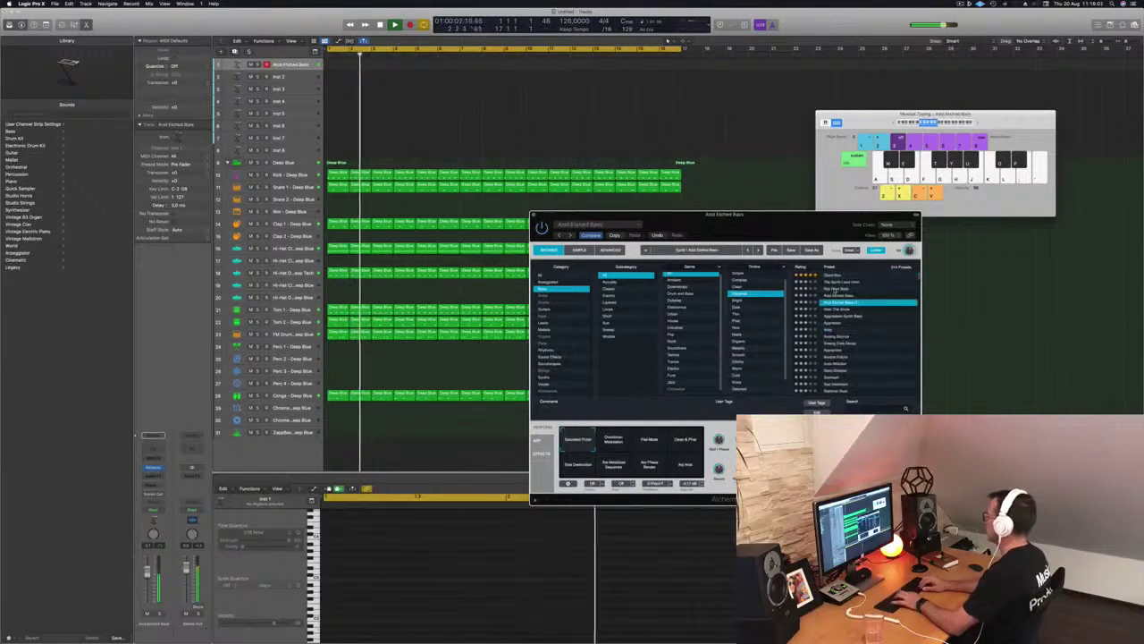
Step: Audition the presets below Acid Etched Bass, from Aggressive Synth Bass through Aggressor, Alloy and Analog Bounce to Analog Dark Decay
key(Down)
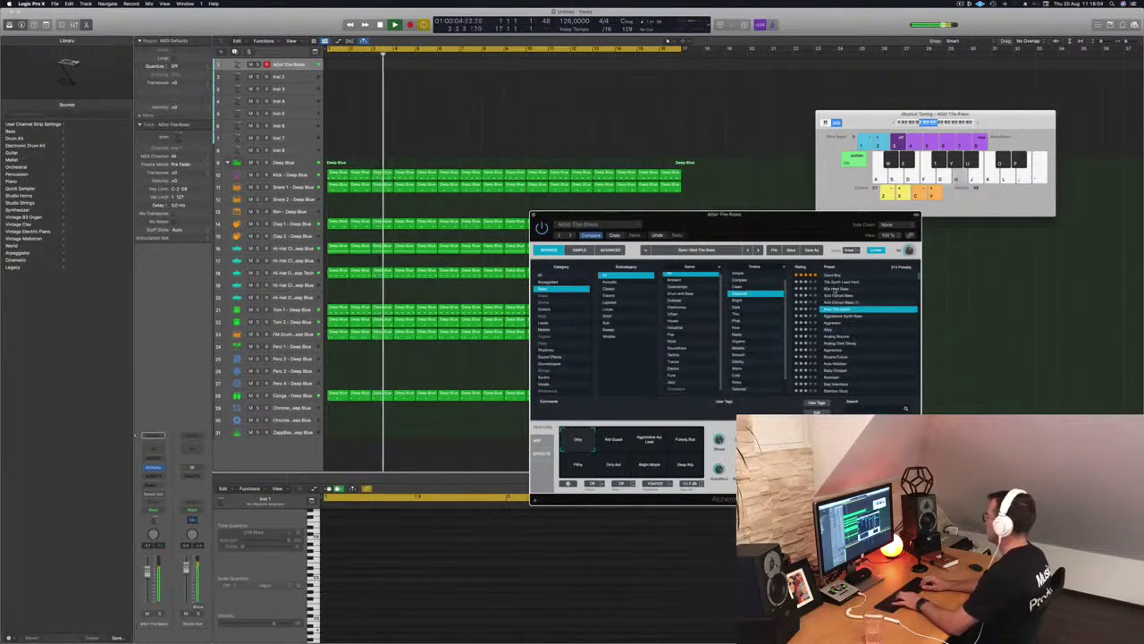
key(Down)
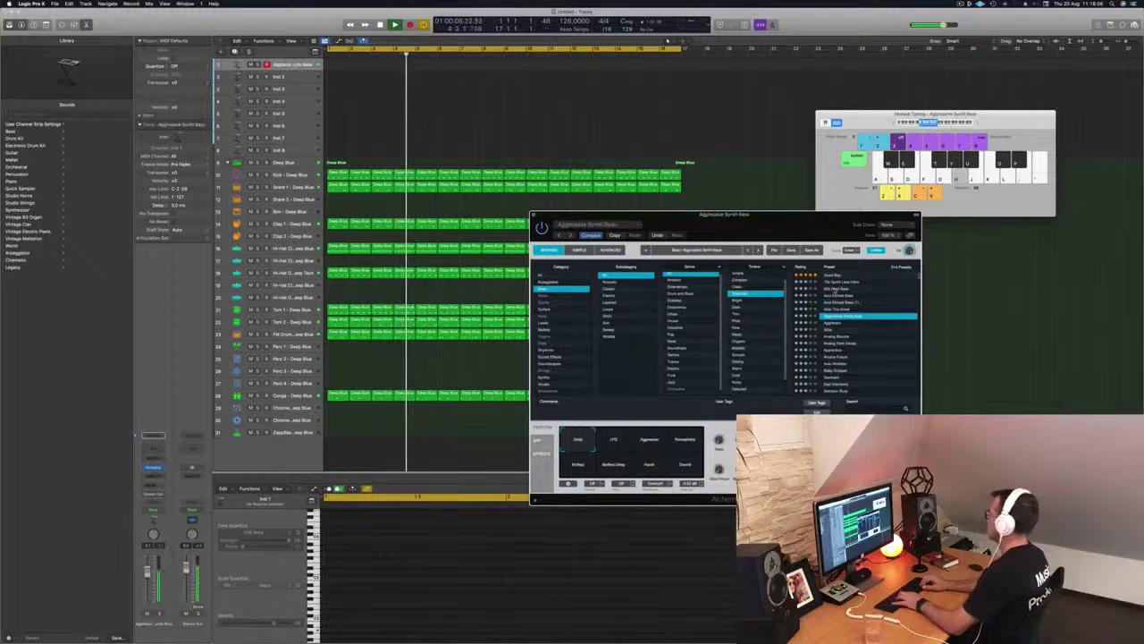
key(Down)
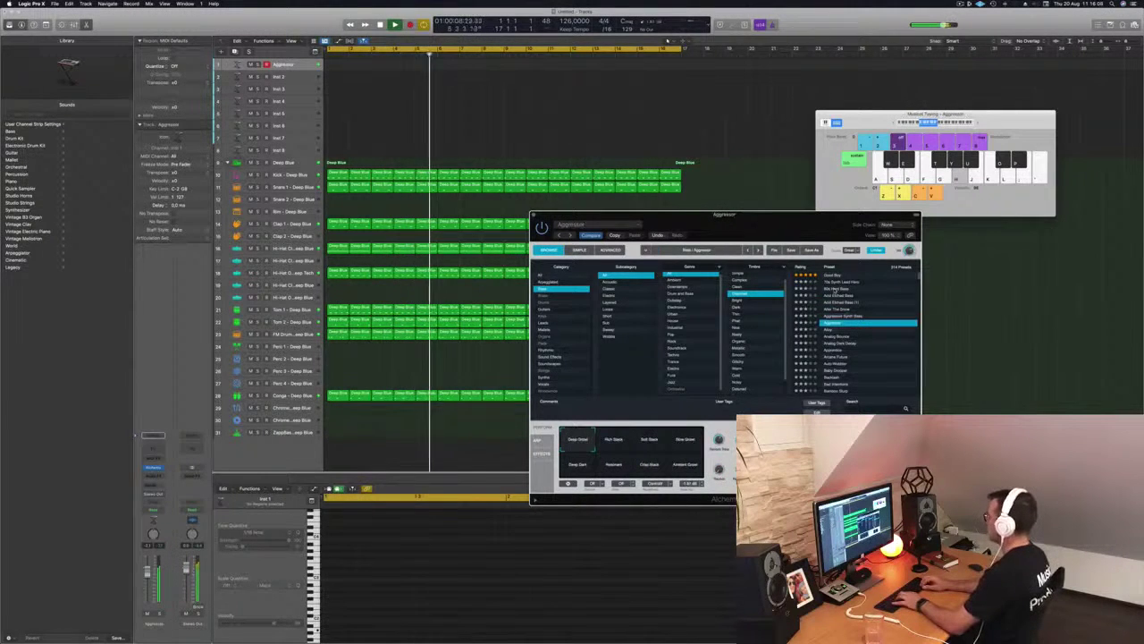
key(Down)
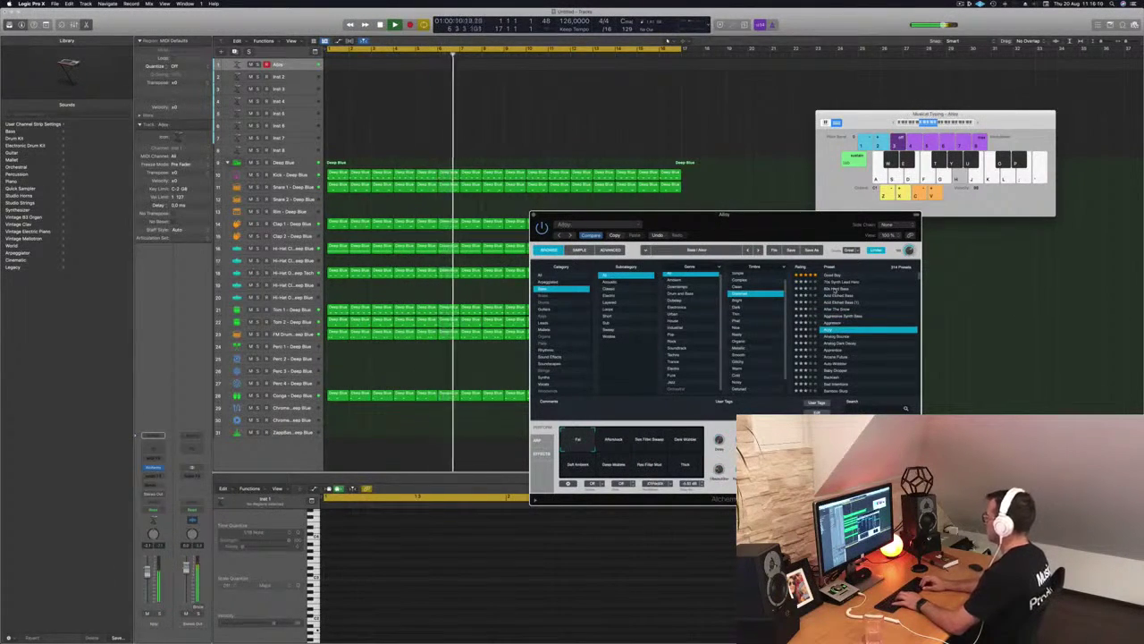
key(Down)
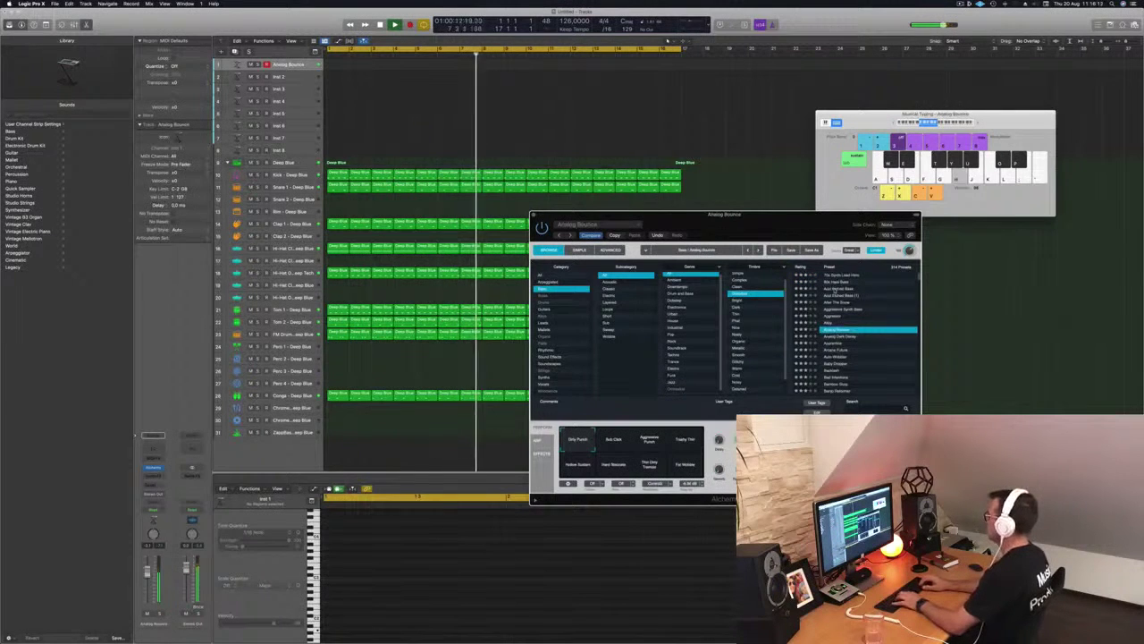
key(Down)
key(Down)
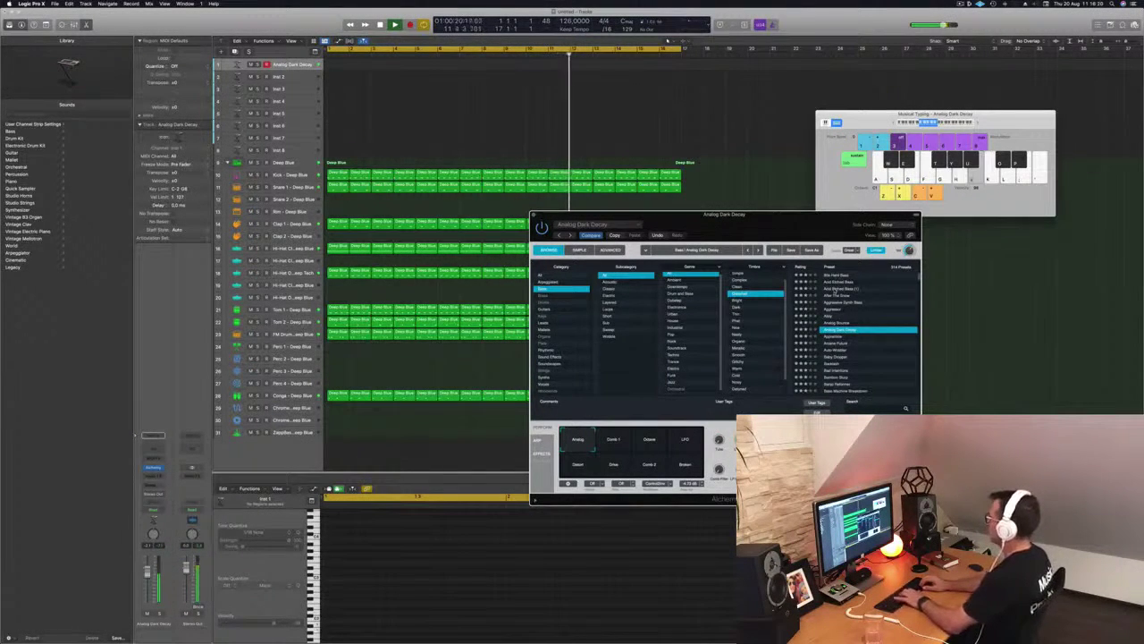
Step: Audition the distorted bass presets from Apprentice and Arcane Future down to Bad Intentions
key(Down)
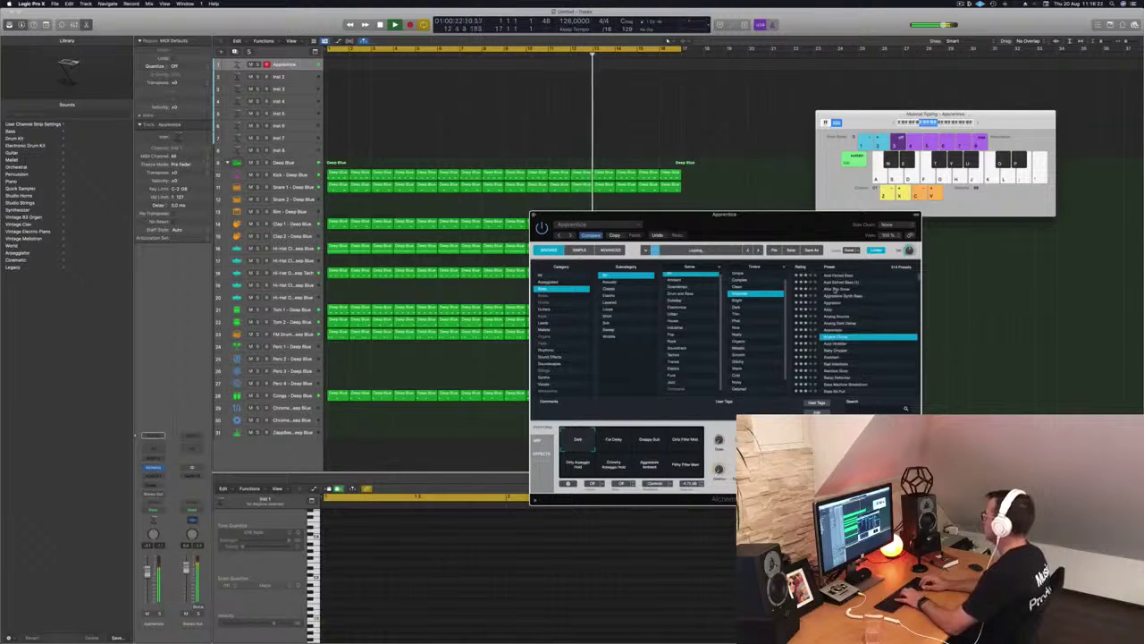
key(Down)
key(Down)
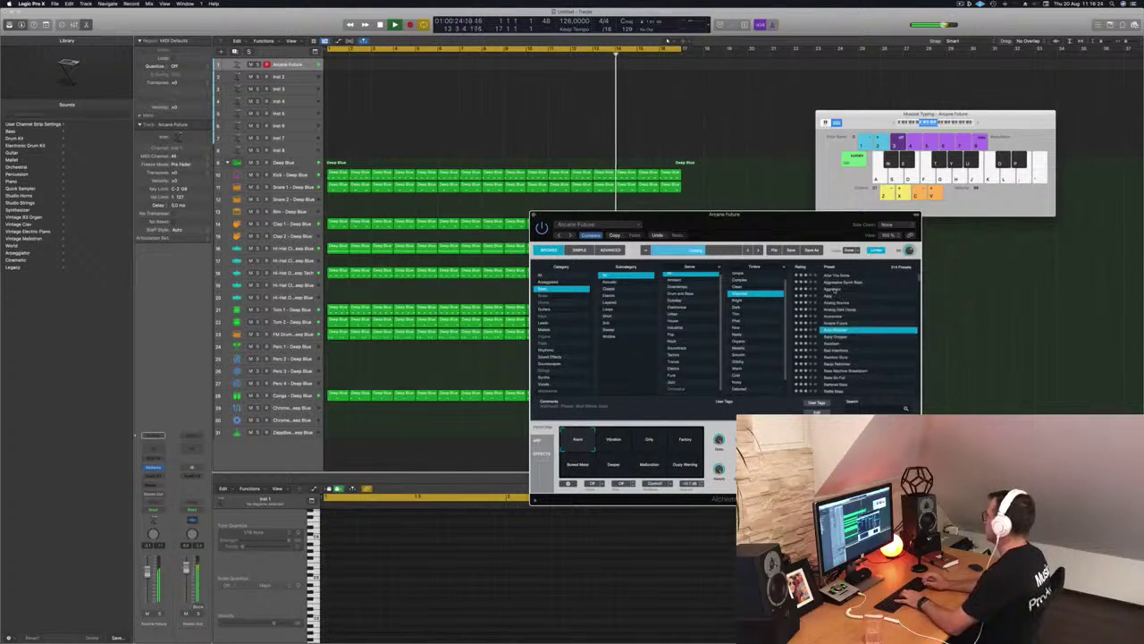
key(Down)
key(Down)
key(Down)
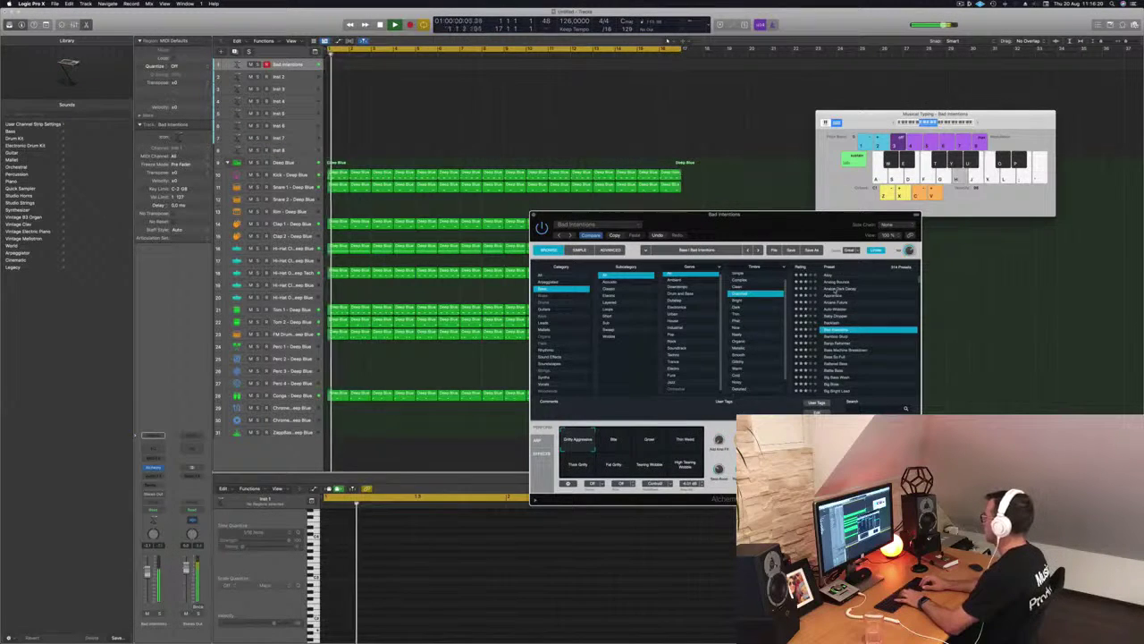
Step: Audition the presets after Bad Intentions through Bass Machine Breakdown to Bass So Full
key(Down)
key(Down)
key(Down)
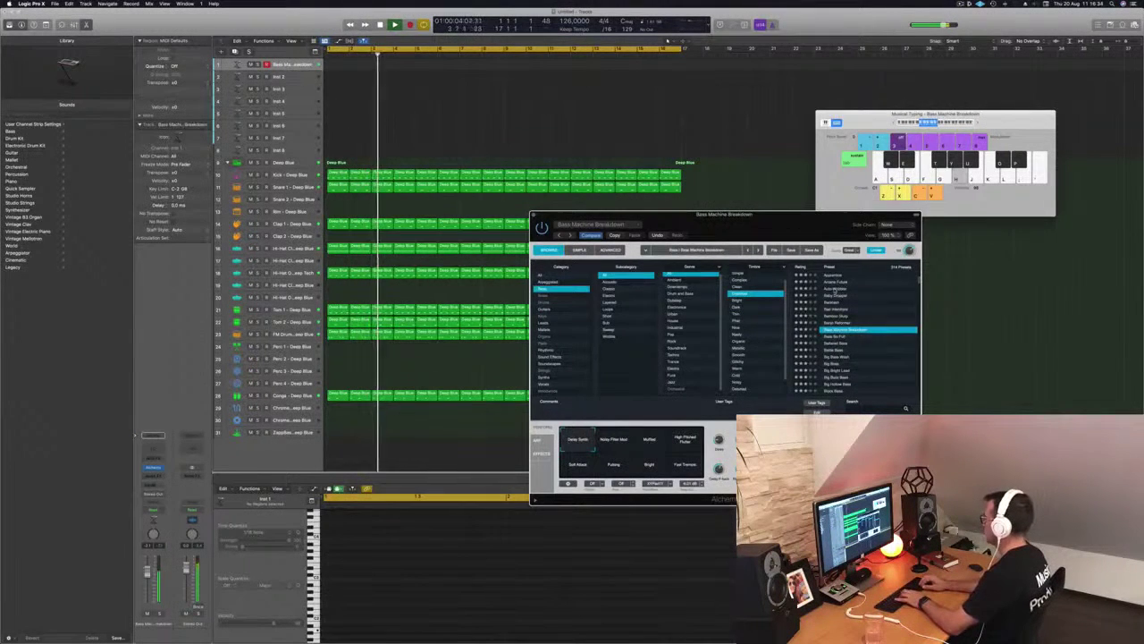
key(Down)
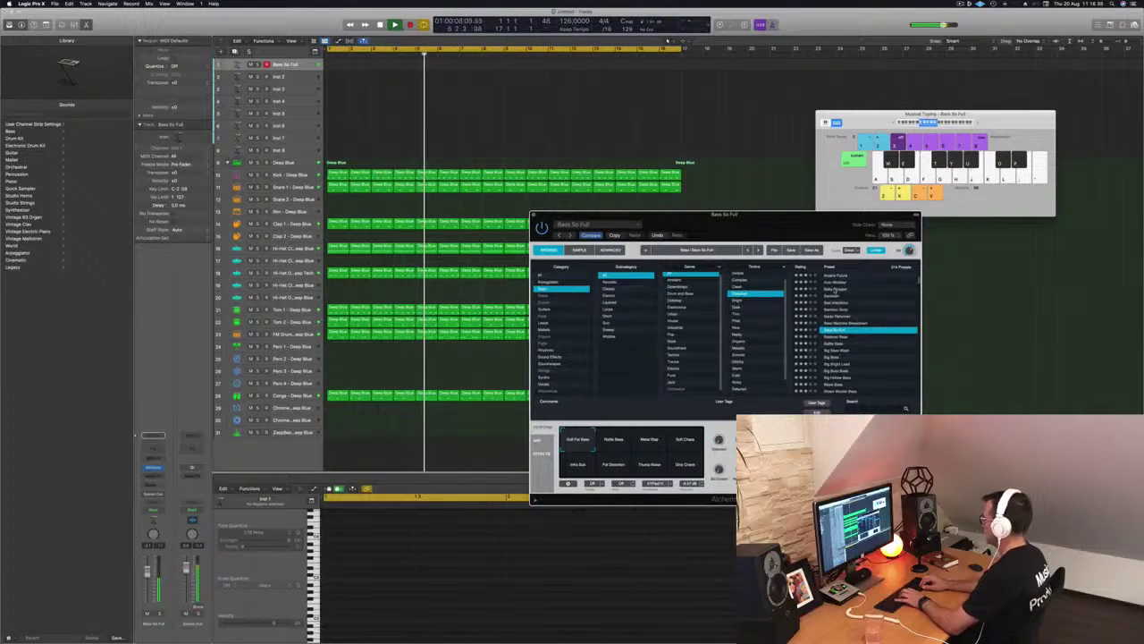
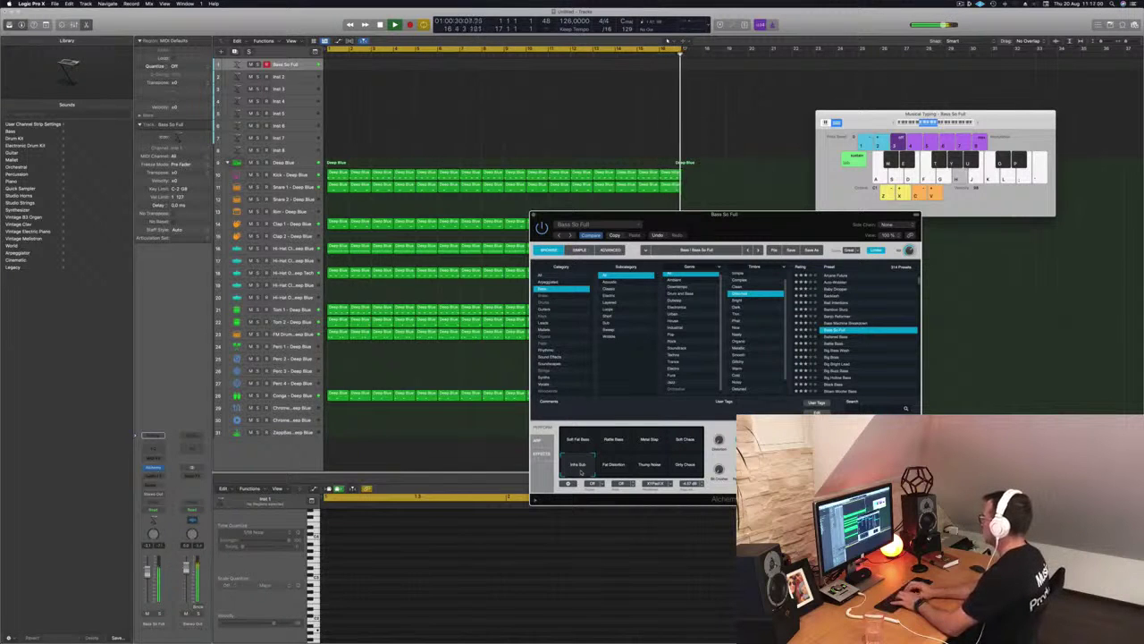
Step: Load Battered Bass and Battle Bass in turn and play a note to try the sound
click(841, 337)
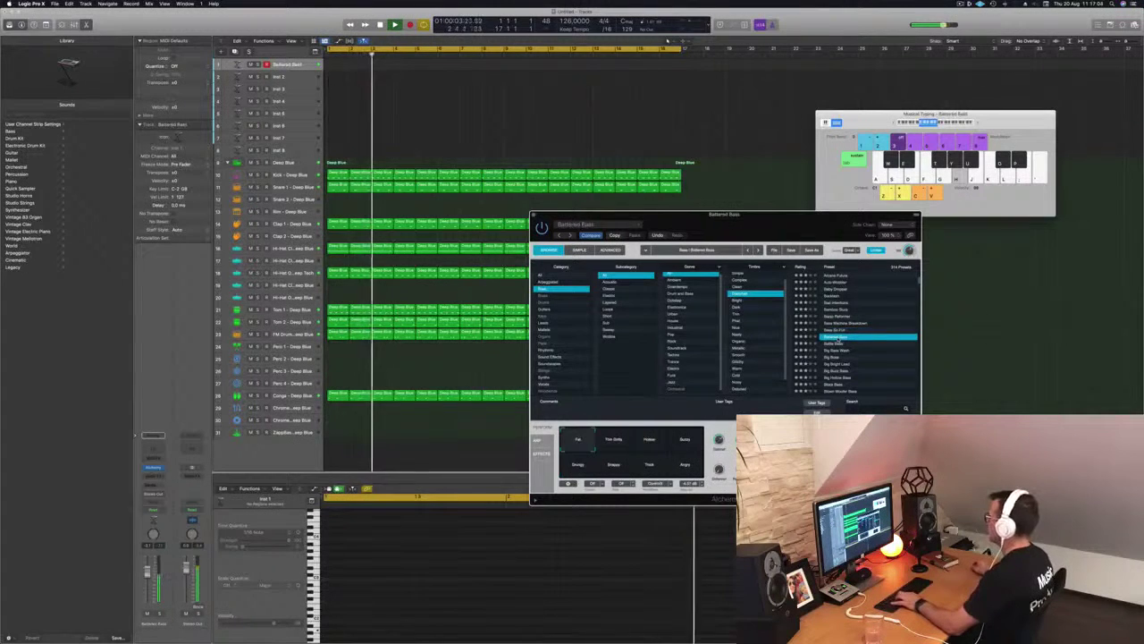
click(839, 344)
key(h)
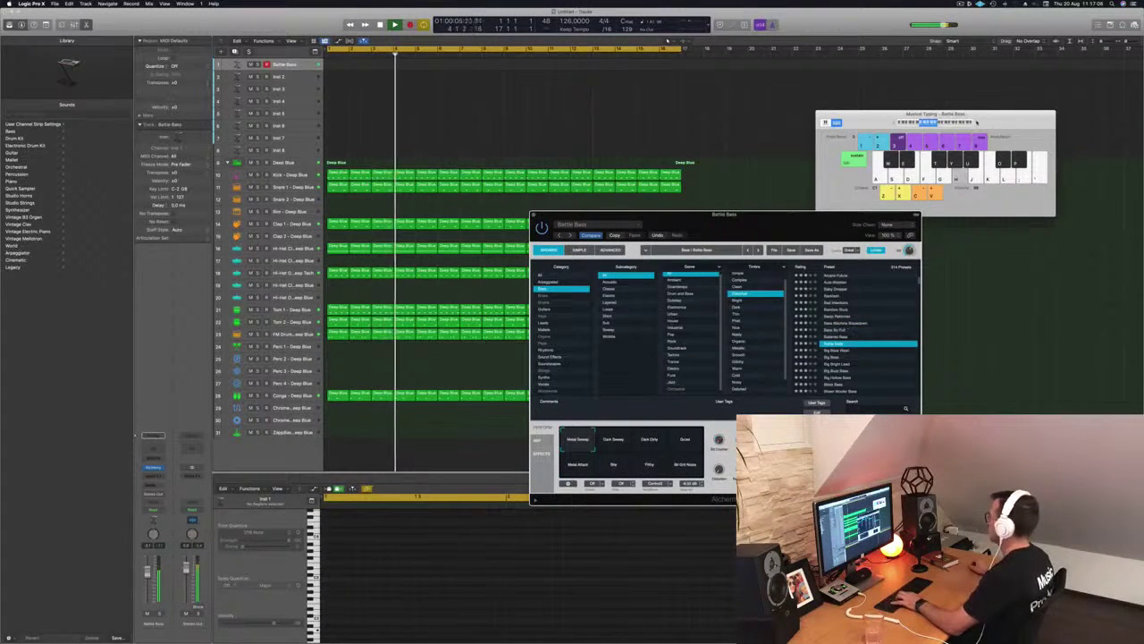
Step: Audition Big Bass Wash, Big Boss and Big Bright Lead, continuing down to Big Hollow Bass
click(840, 350)
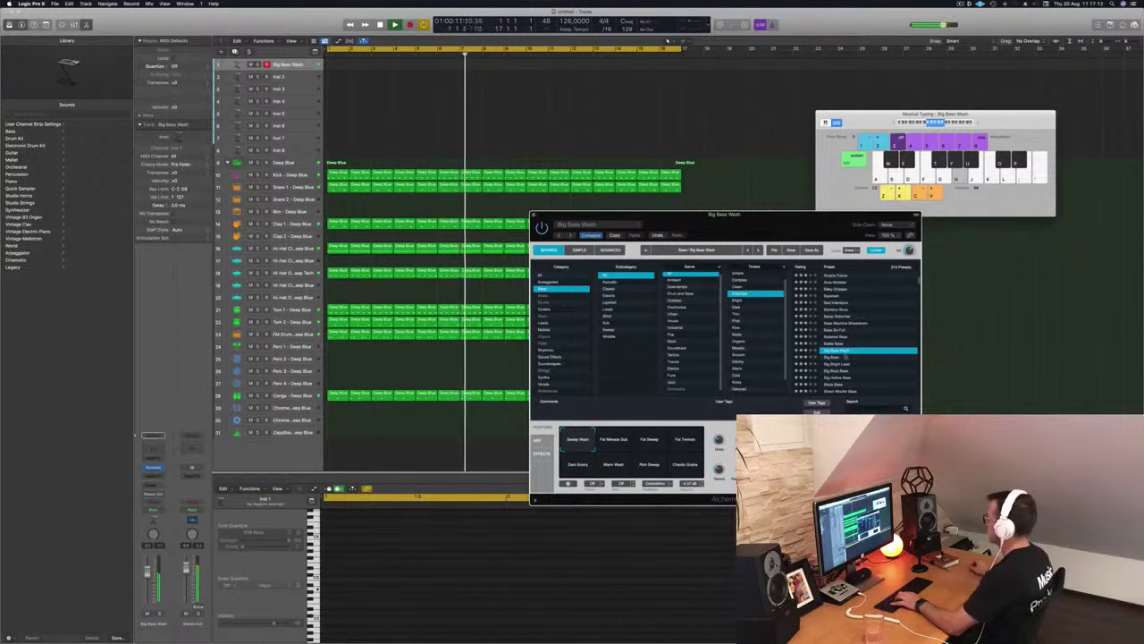
click(836, 357)
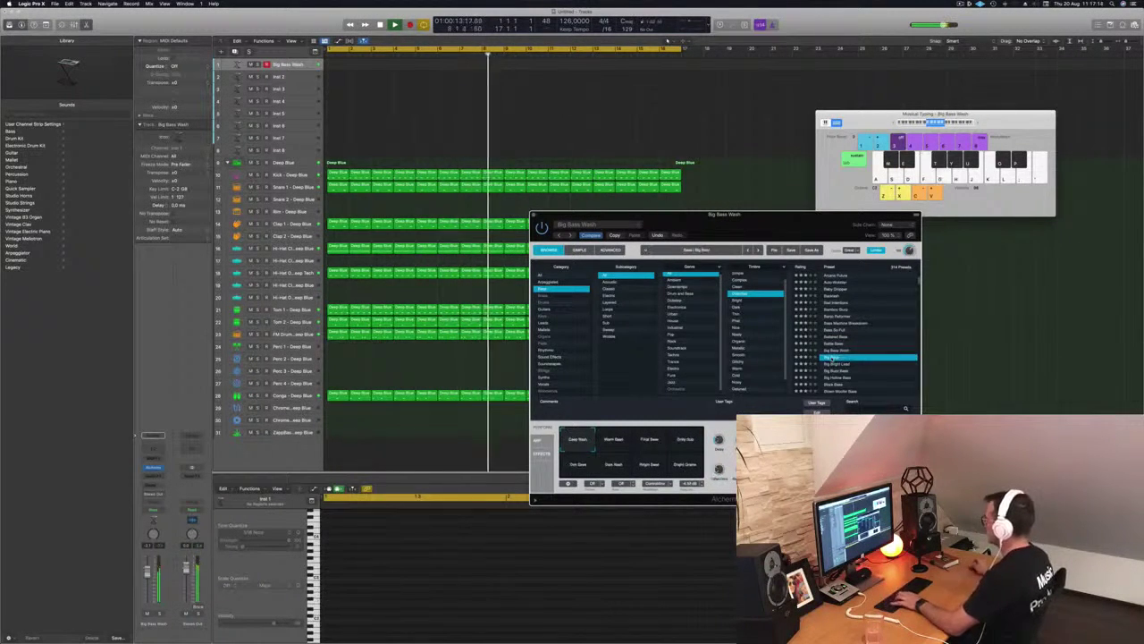
click(834, 364)
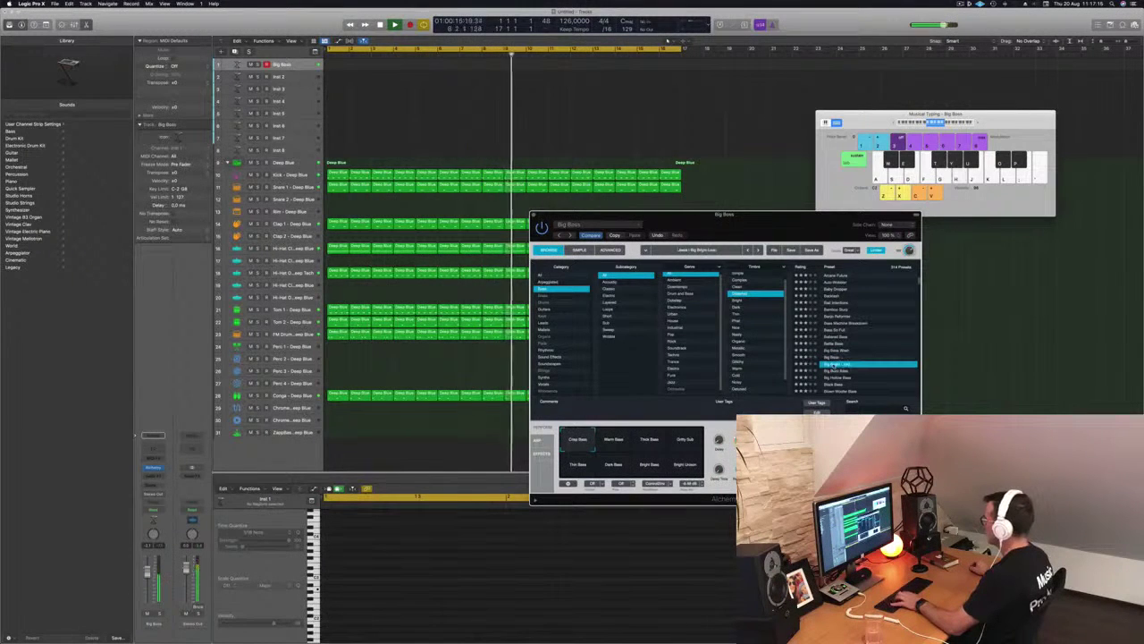
key(f)
click(836, 372)
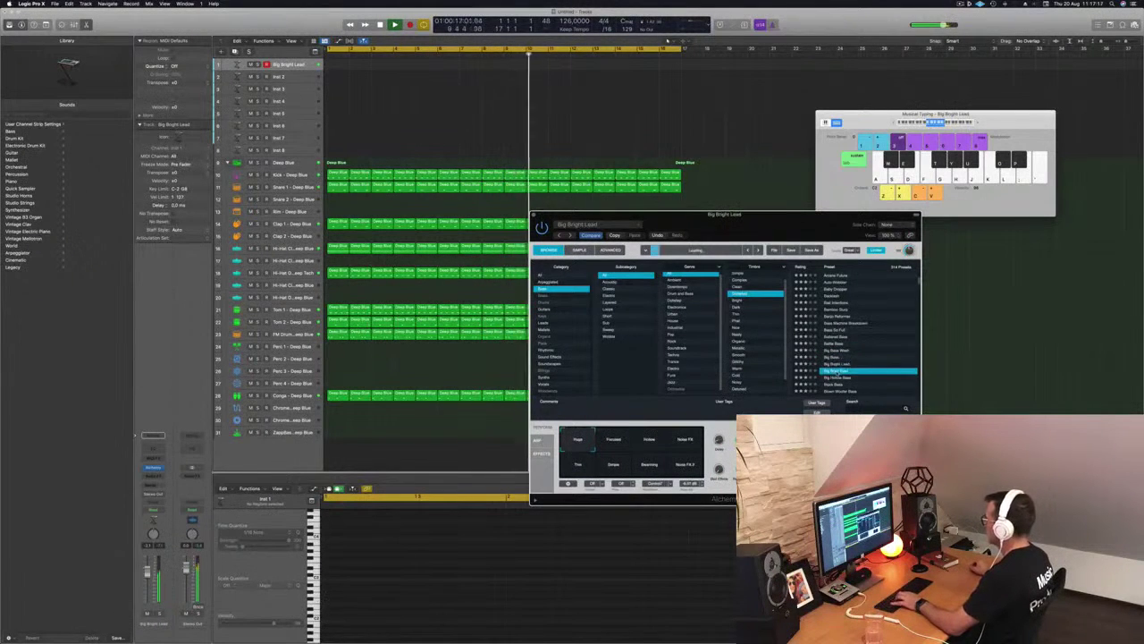
click(834, 377)
Step: Load Blown Woofer Bass and audition its performance variations, including Thin + LFO, Feedback, Soft, Harsh Percussion and Pulsating
scroll(850, 348, down, 5)
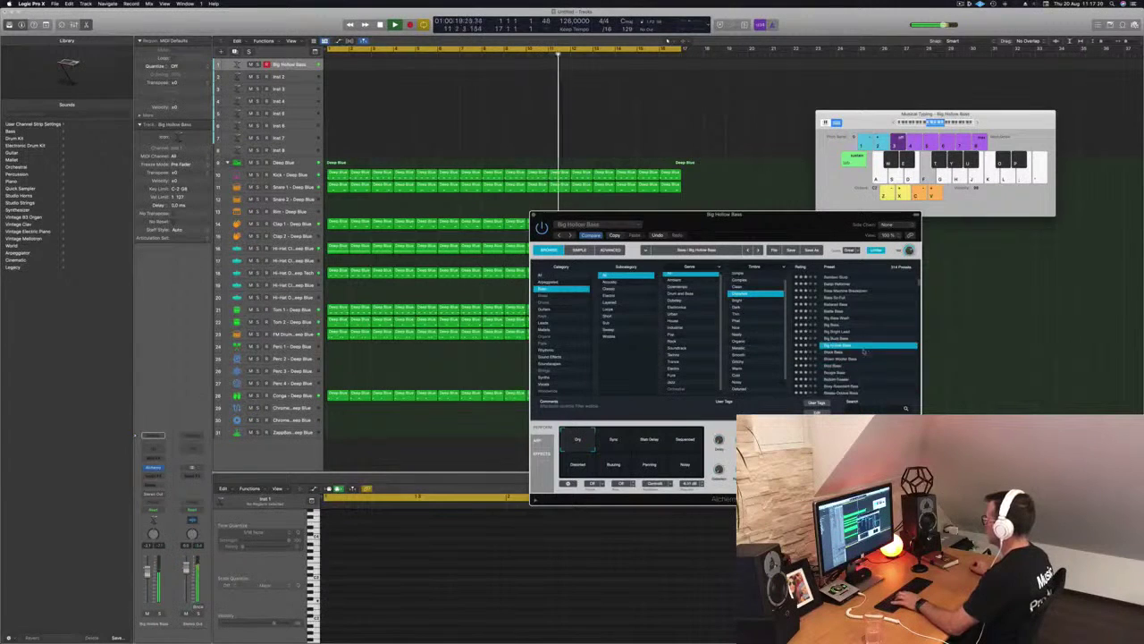
click(841, 320)
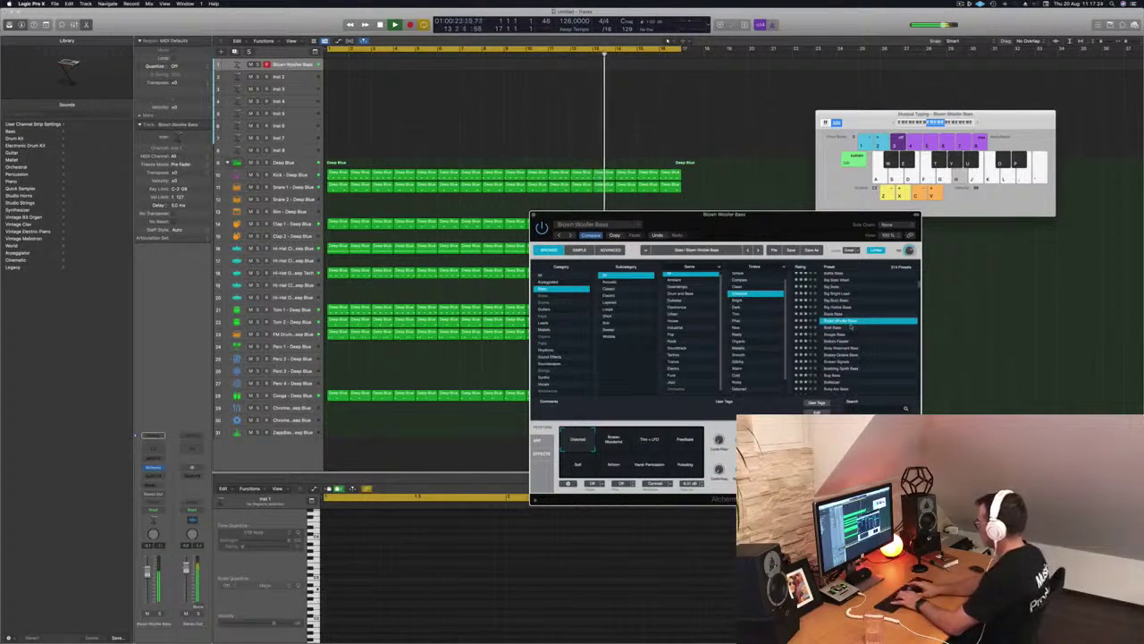
click(617, 449)
click(648, 444)
click(687, 445)
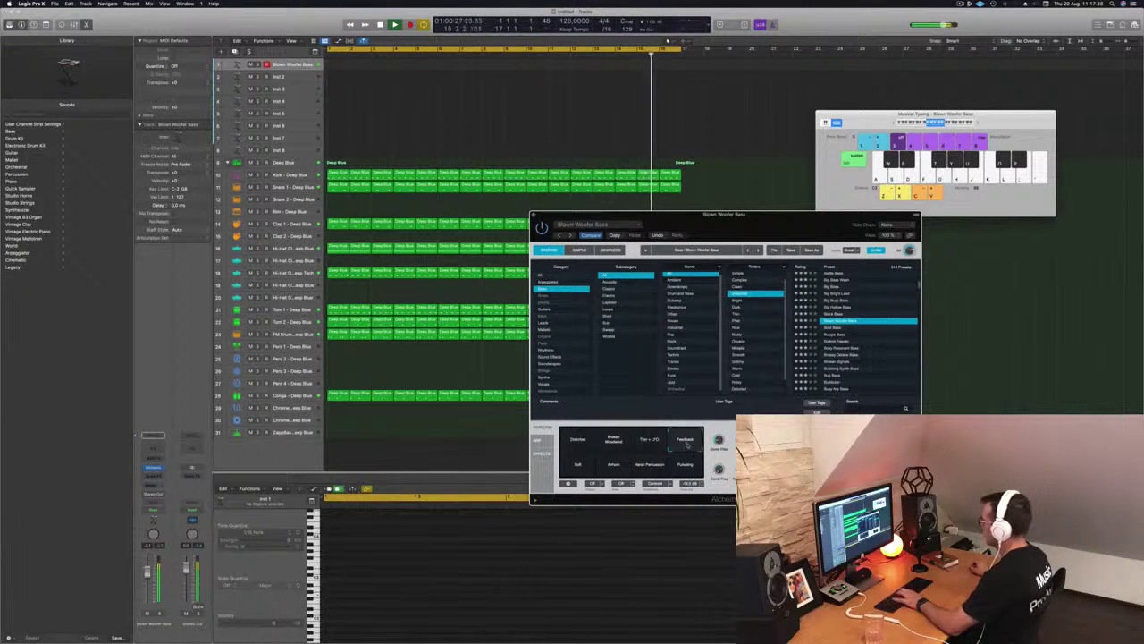
click(578, 465)
click(617, 470)
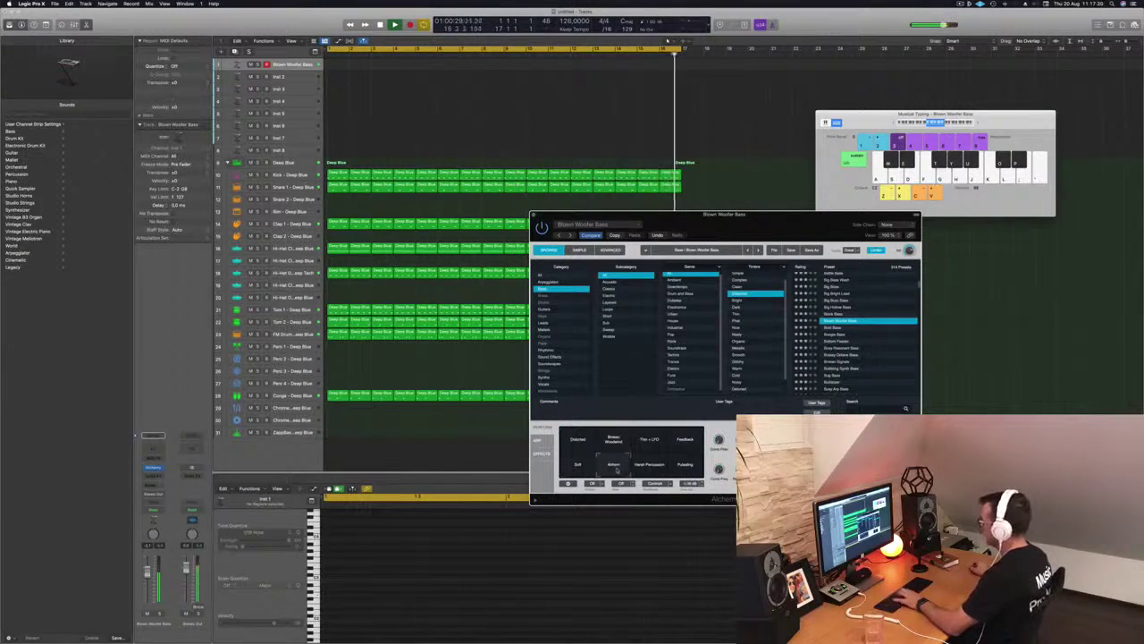
click(650, 465)
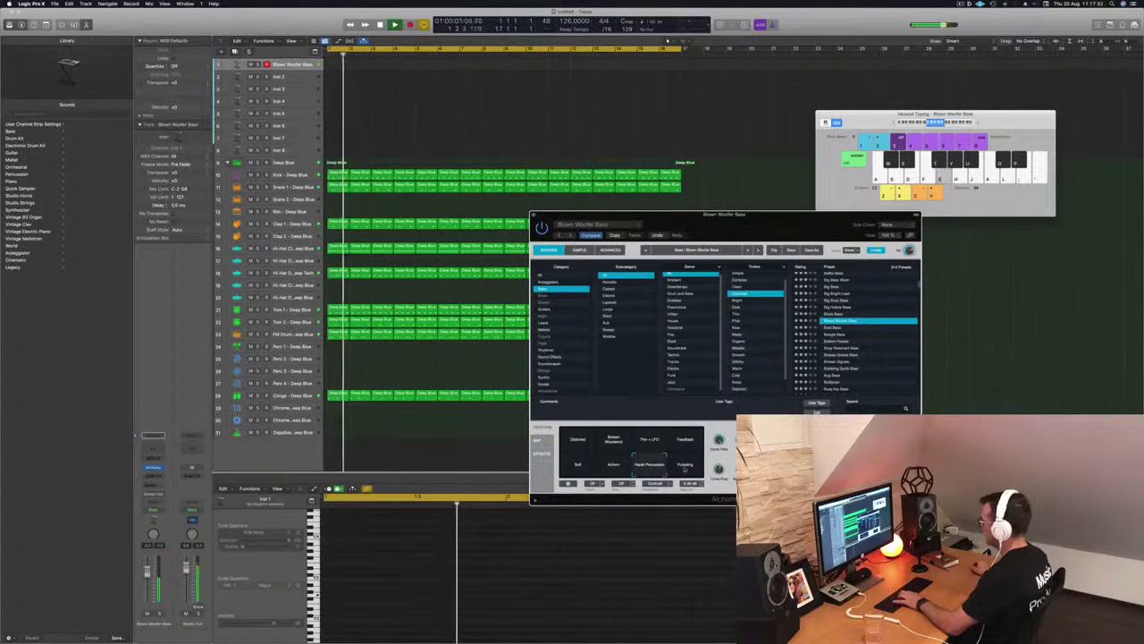
click(685, 465)
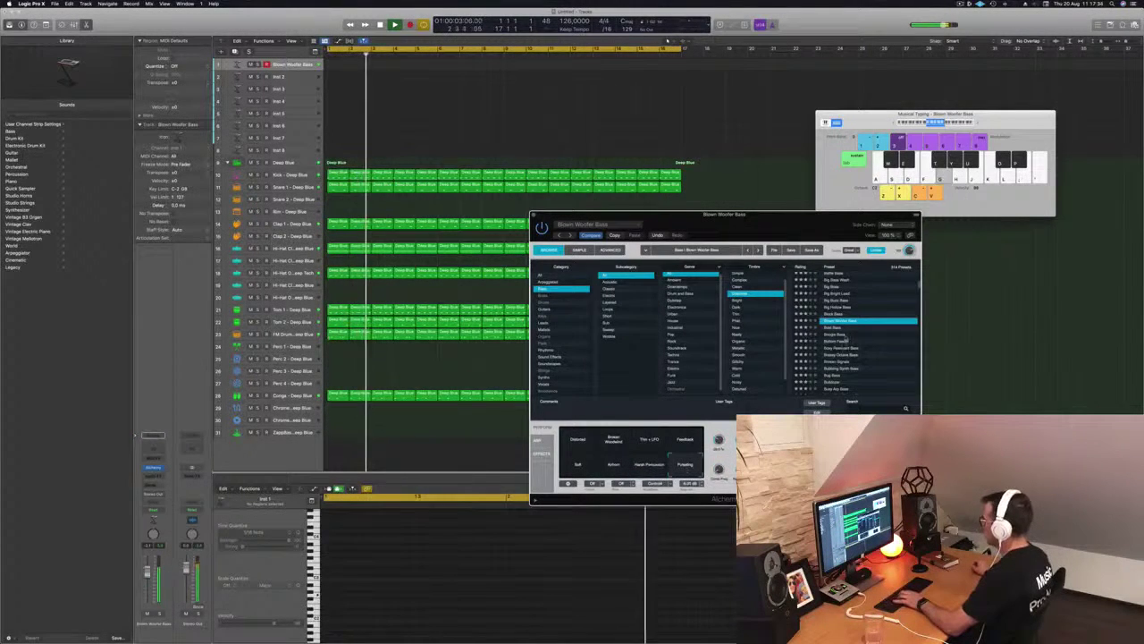
Step: Load Bold Bass, audition its variations from Sweep through Tremolo and Thin to Wobble, and switch to Boogie Bass
click(833, 329)
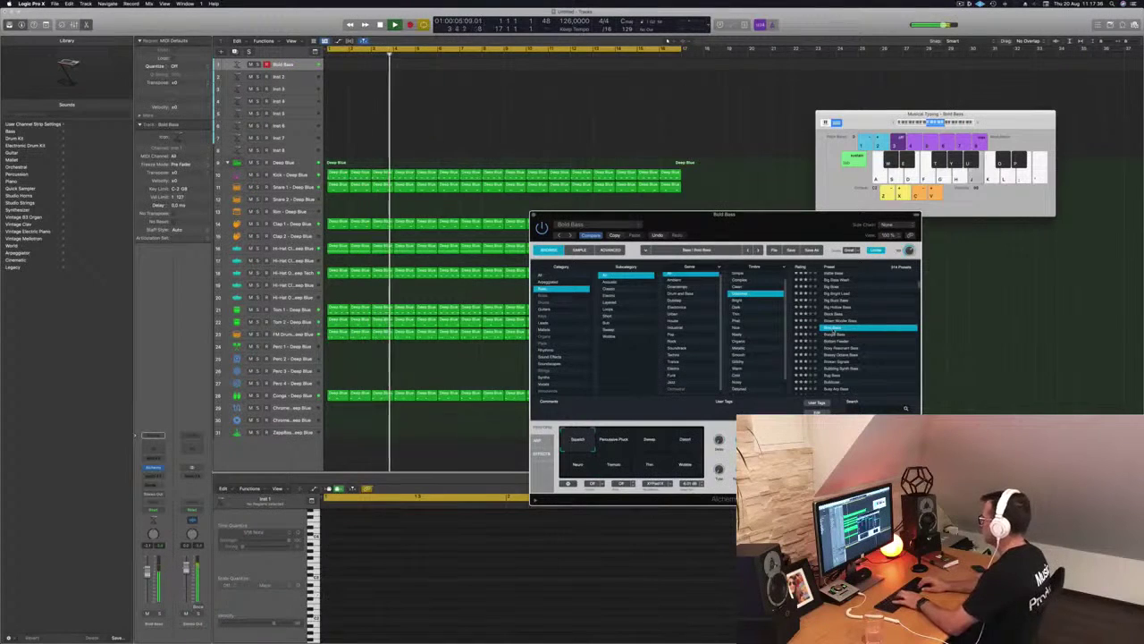
click(649, 440)
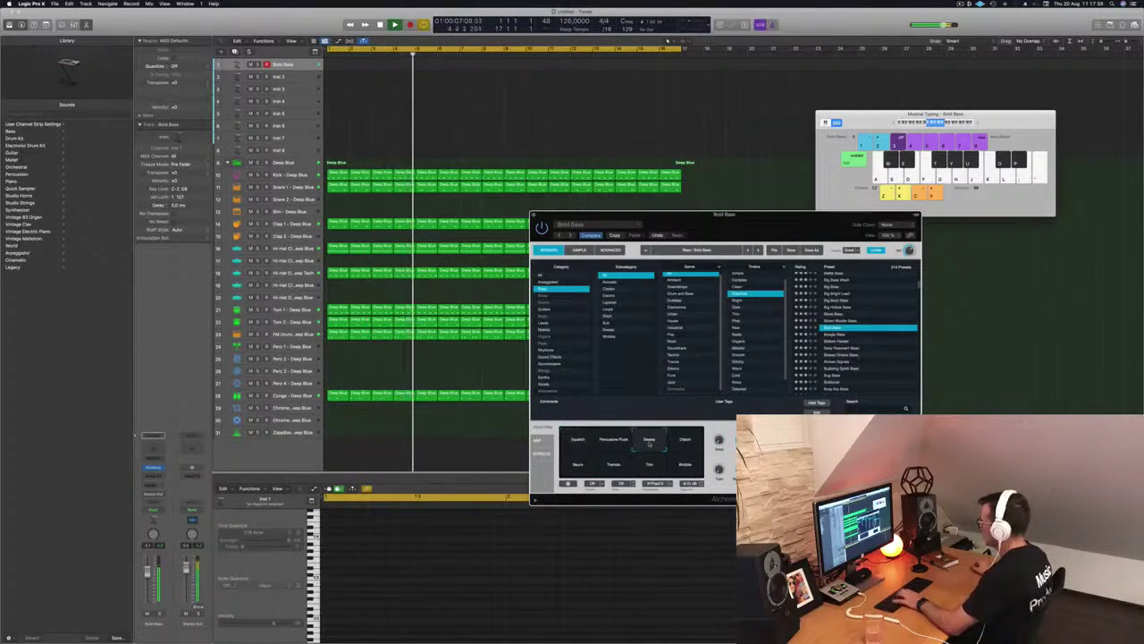
click(577, 465)
click(613, 464)
click(649, 465)
click(685, 465)
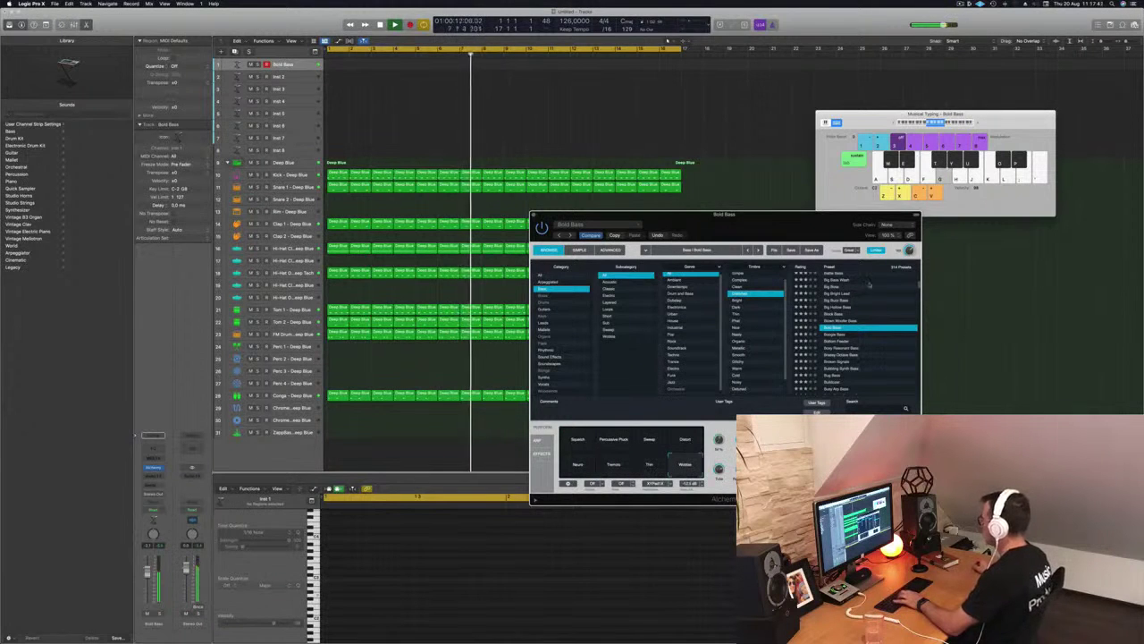
click(830, 335)
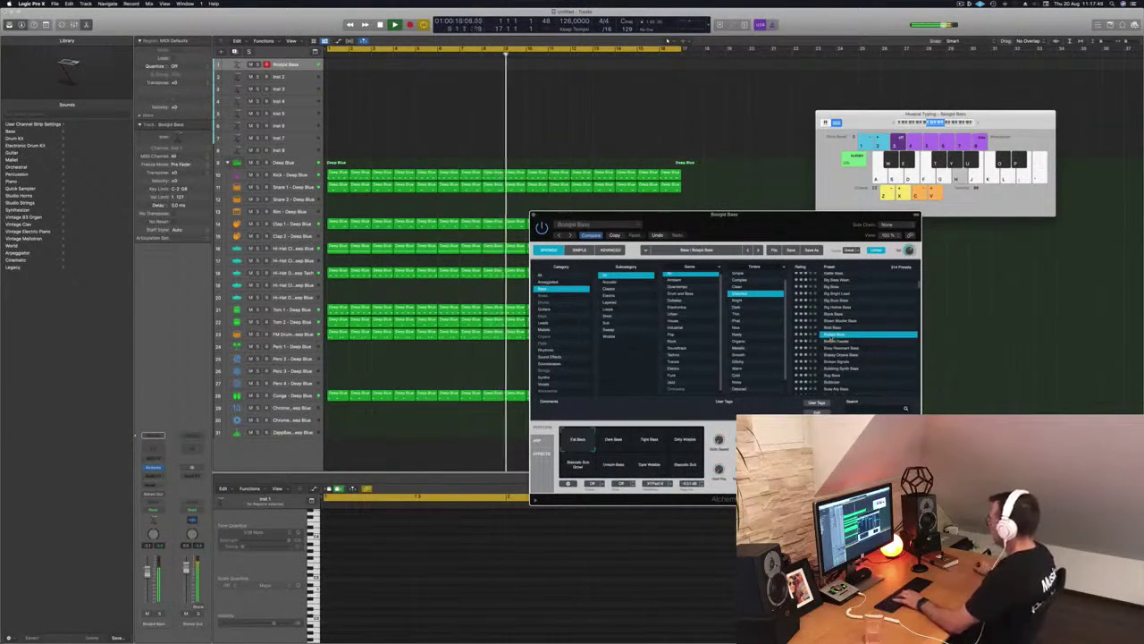
Step: Audition the bass presets Bottom Feeder, Boxy Resonant Bass, Brassy Octave Bass and Broken Signals one after another
scroll(866, 329, down, 1)
click(842, 312)
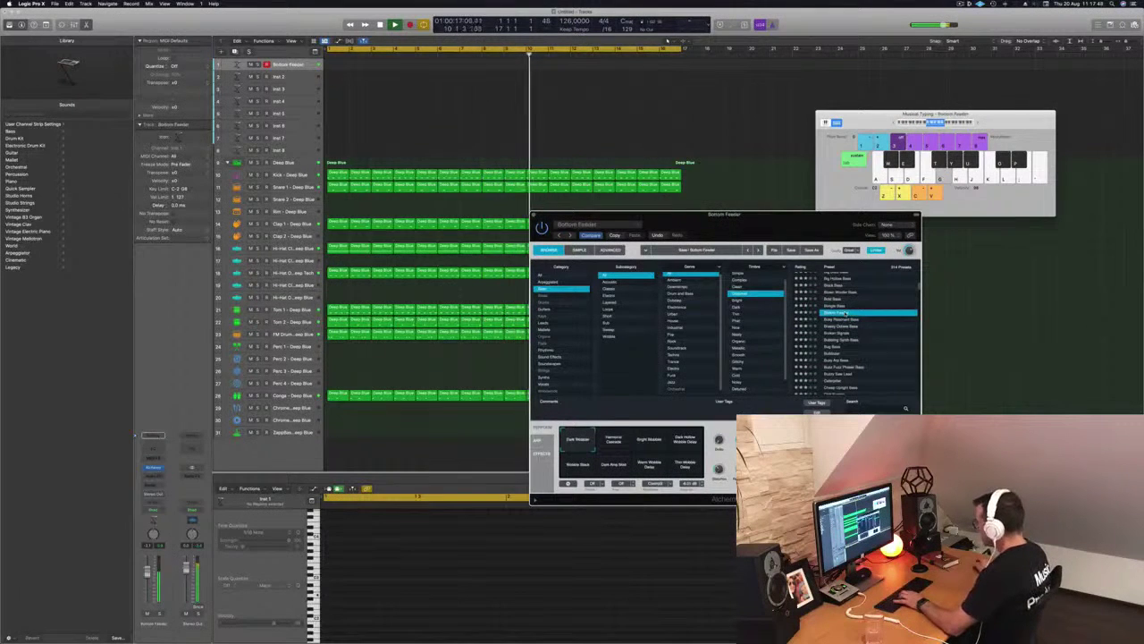
click(847, 319)
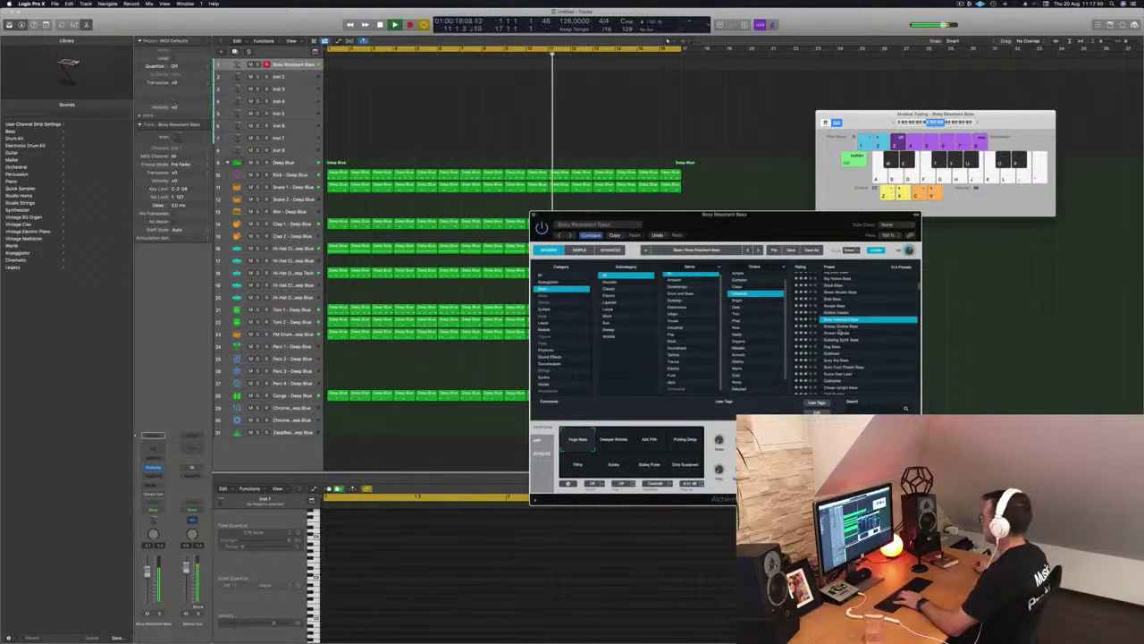
click(841, 327)
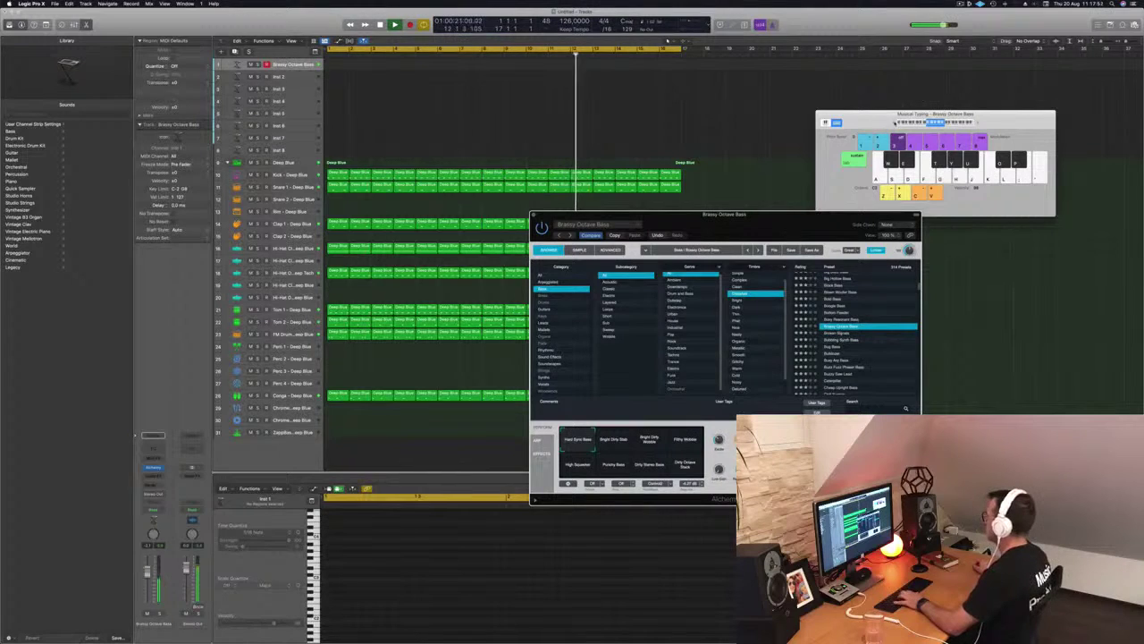
click(834, 333)
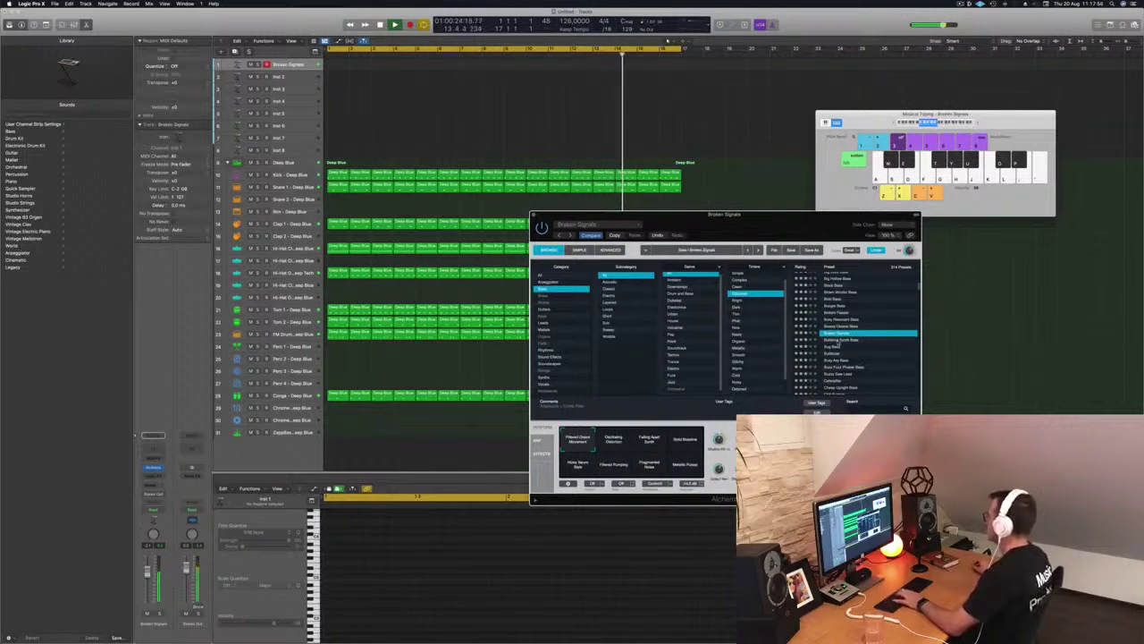
Step: Audition Bubbling Synth Bass, Bulldozer, Busy Arp Bass and Buzz Fuzz Phaser Bass, and load Caterpillar
click(838, 340)
click(832, 354)
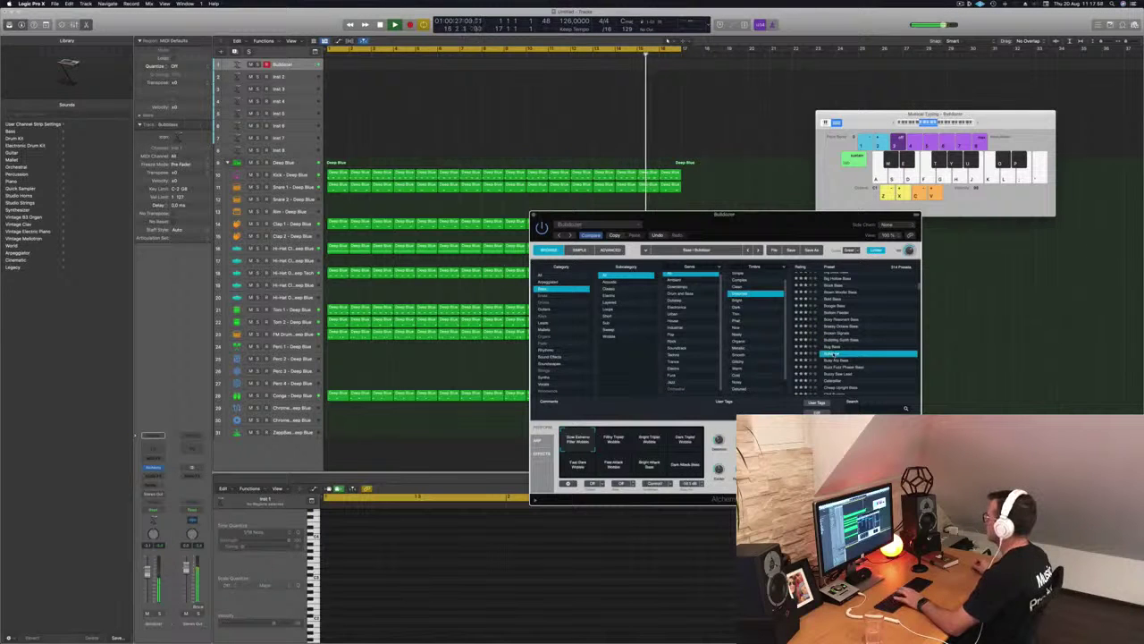
click(843, 360)
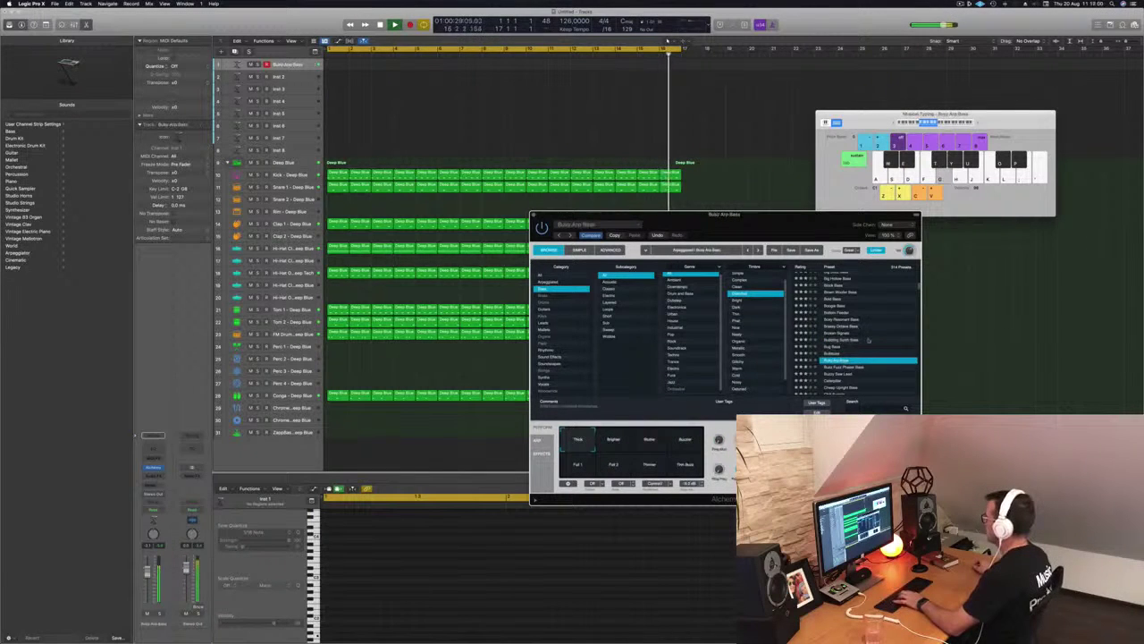
scroll(869, 341, down, 2)
click(849, 341)
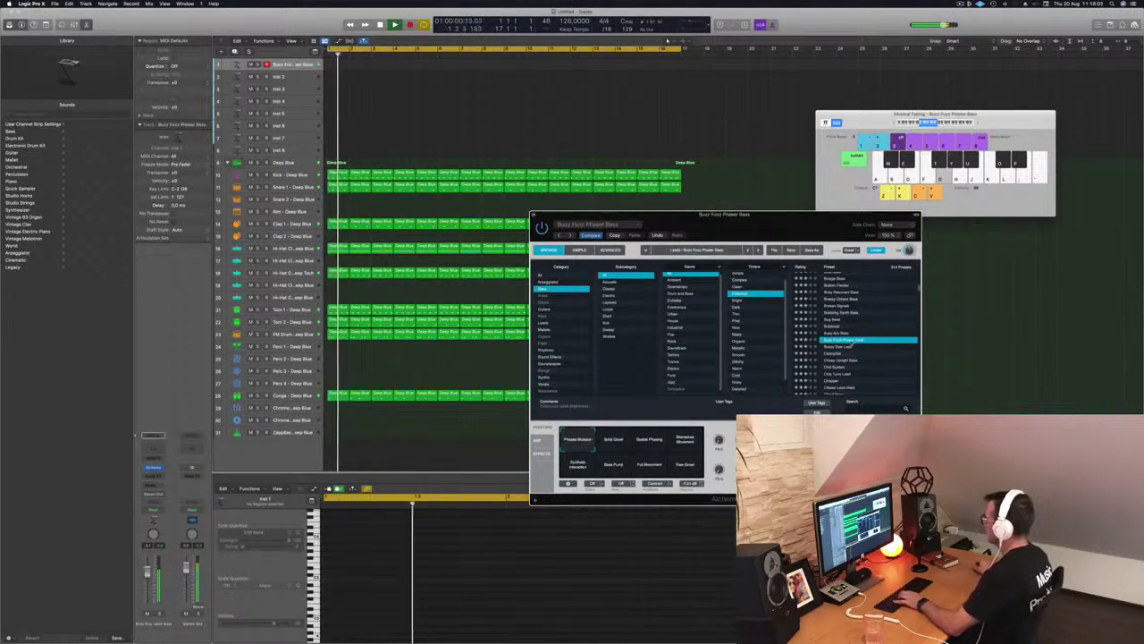
click(833, 355)
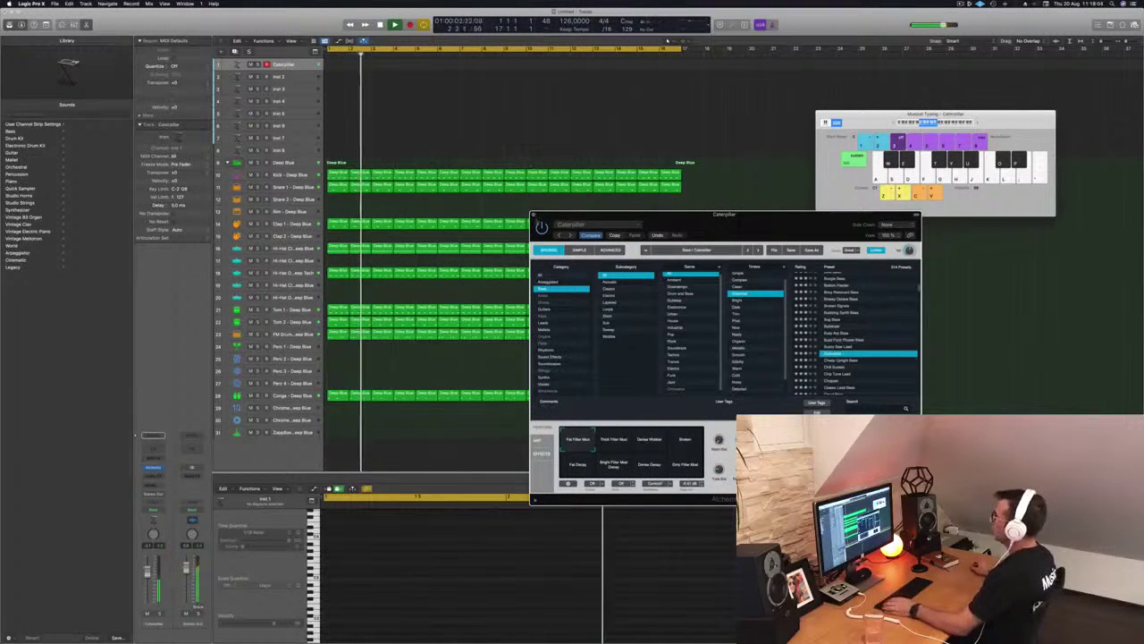
drag(651, 215, 695, 210)
click(961, 4)
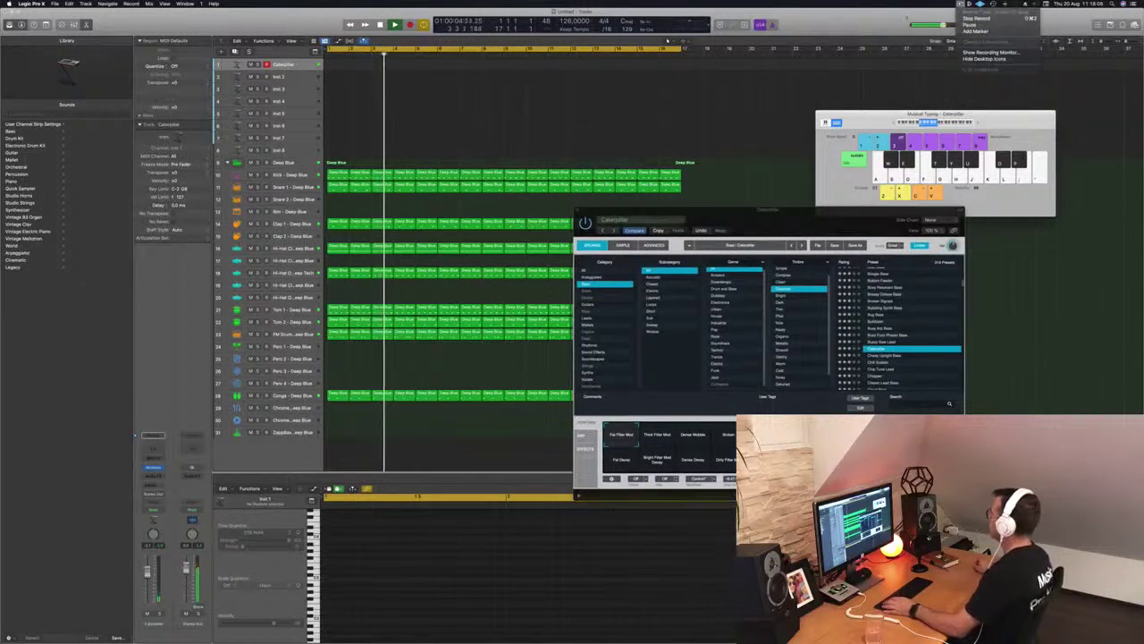
click(875, 24)
drag(788, 211, 757, 204)
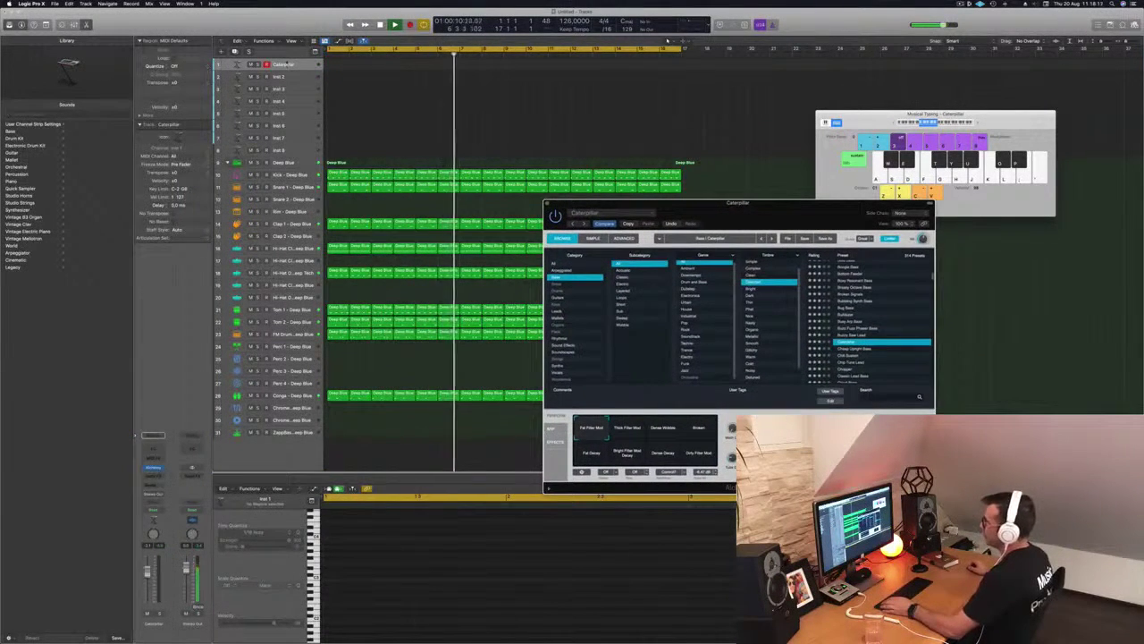
click(153, 466)
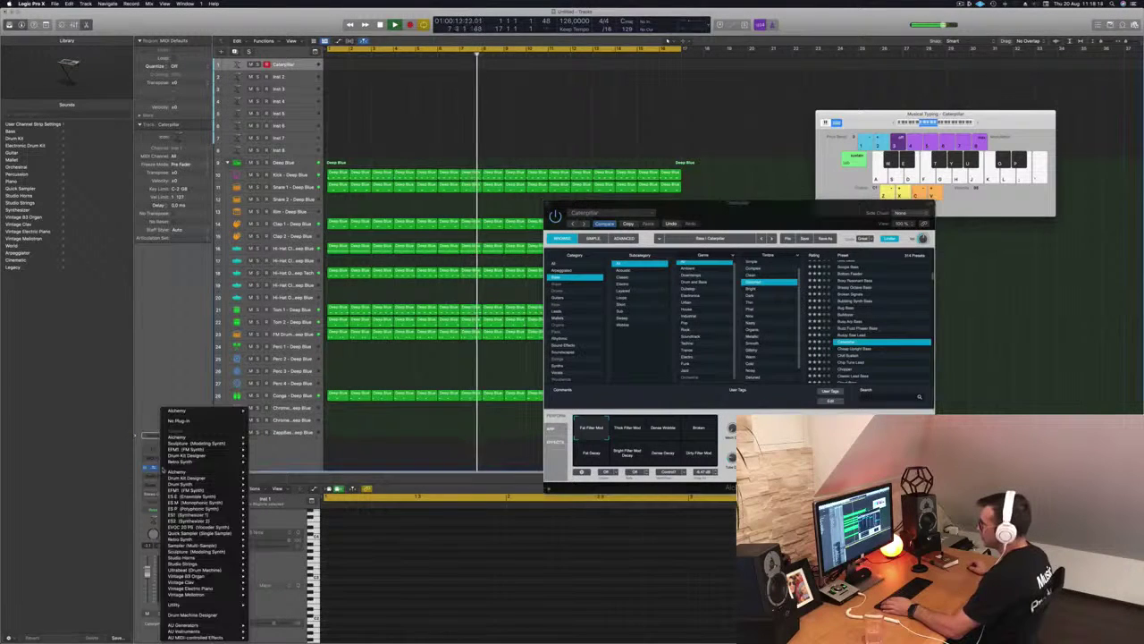
click(184, 324)
key(Return)
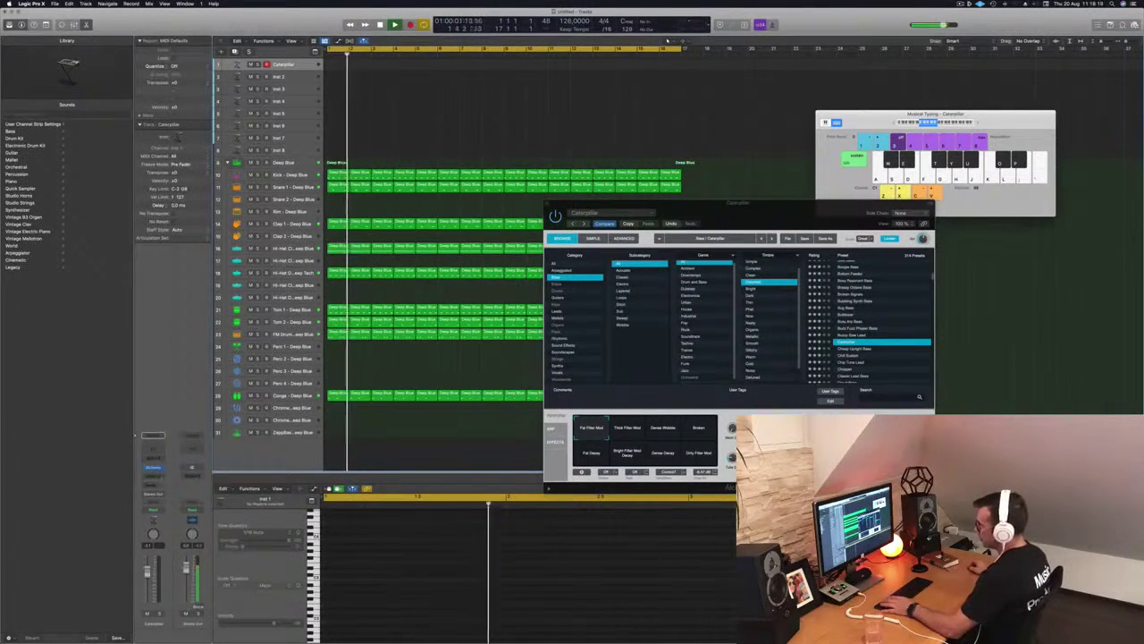
Step: Add a send to Bus 5 on the Caterpillar channel strip
click(155, 484)
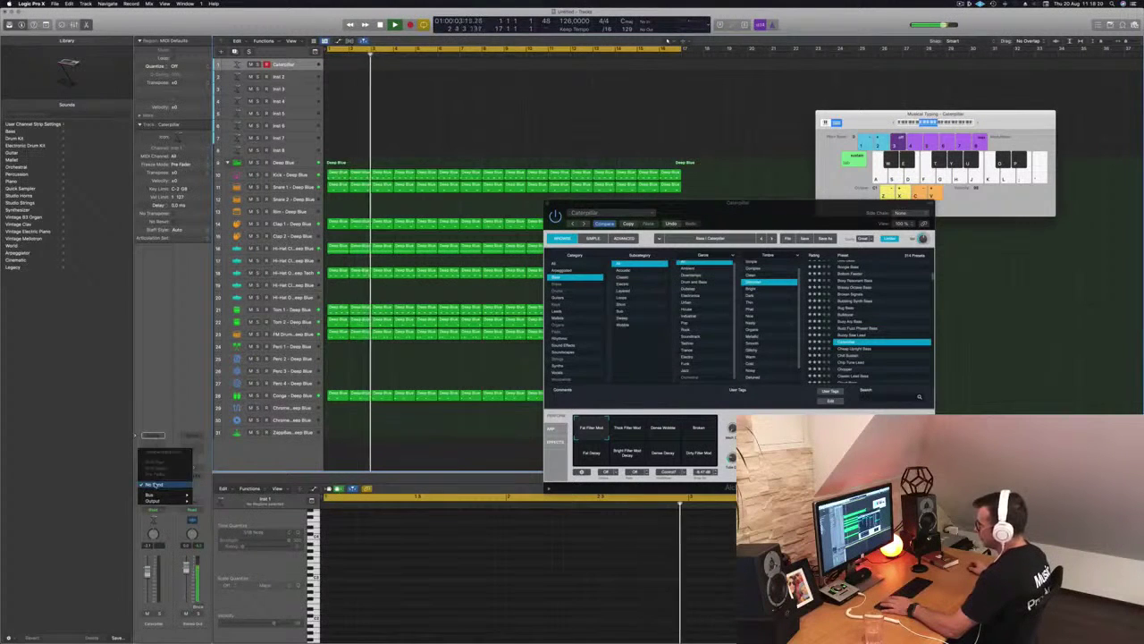
mouse_move(154, 494)
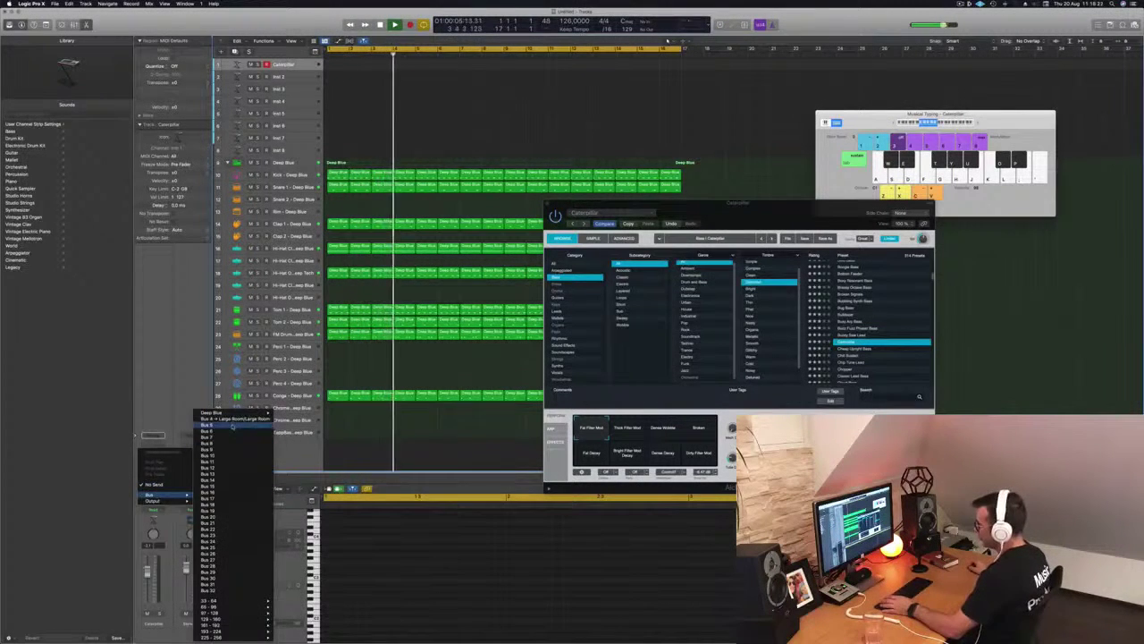
click(232, 426)
click(190, 486)
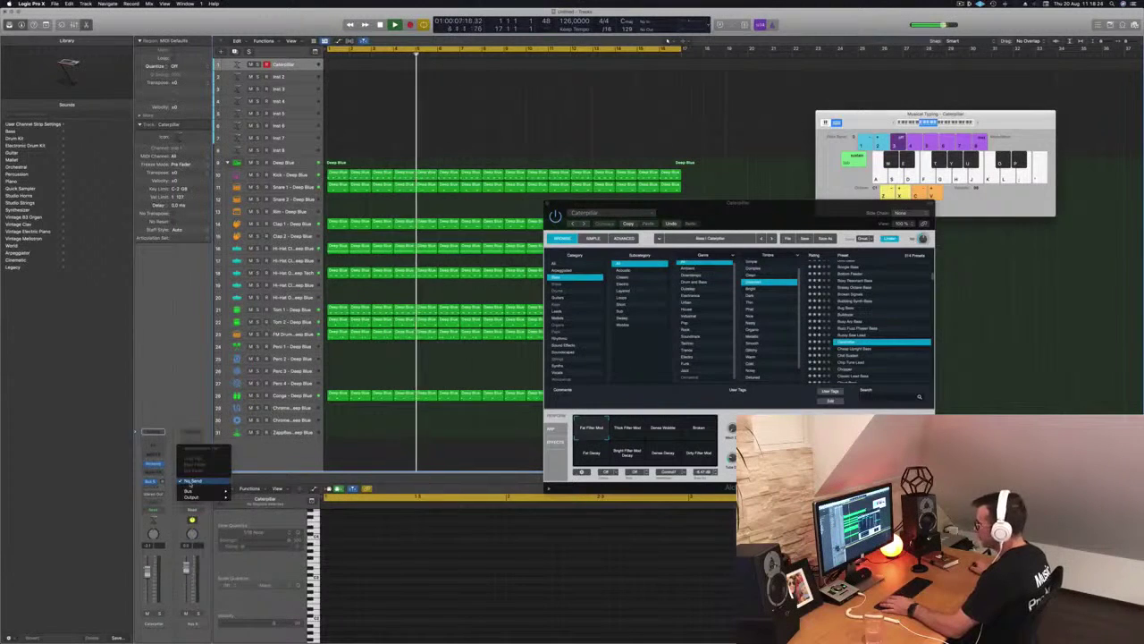
mouse_move(188, 491)
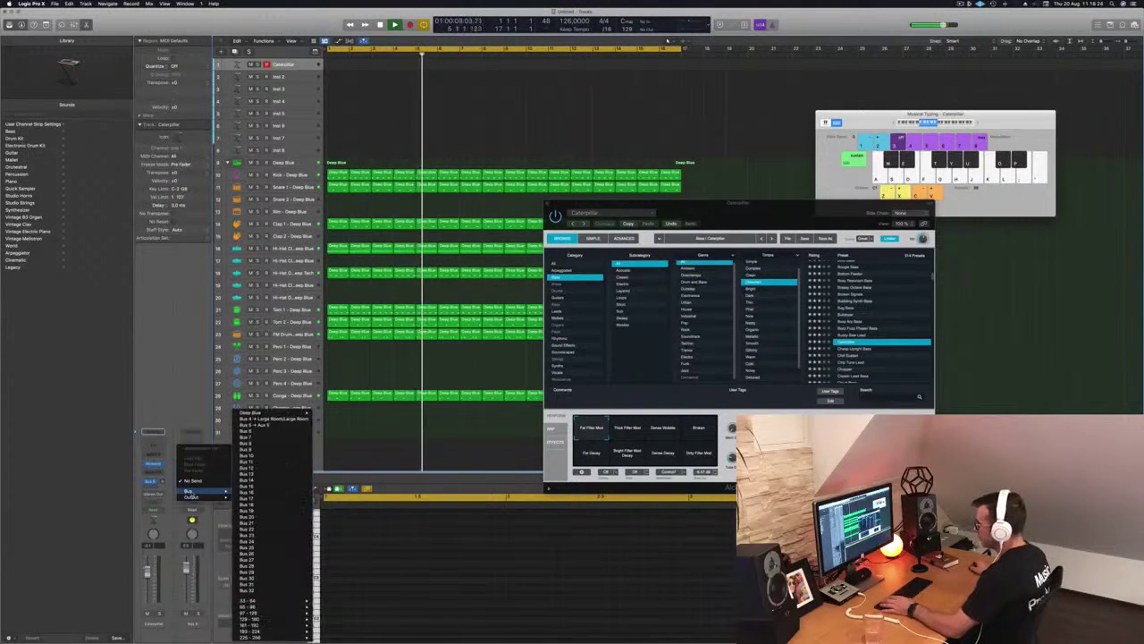
click(171, 377)
Step: Insert a SilverVerb reverb on the Aux 5 channel, load its grandiose preset and close the plug-in
click(197, 472)
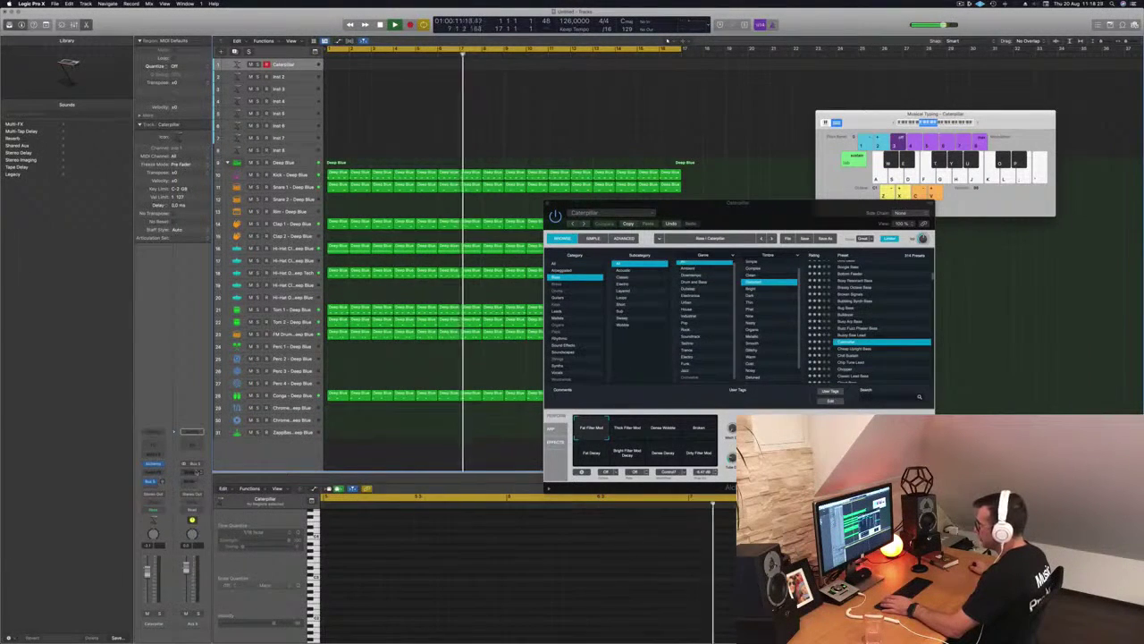
click(195, 471)
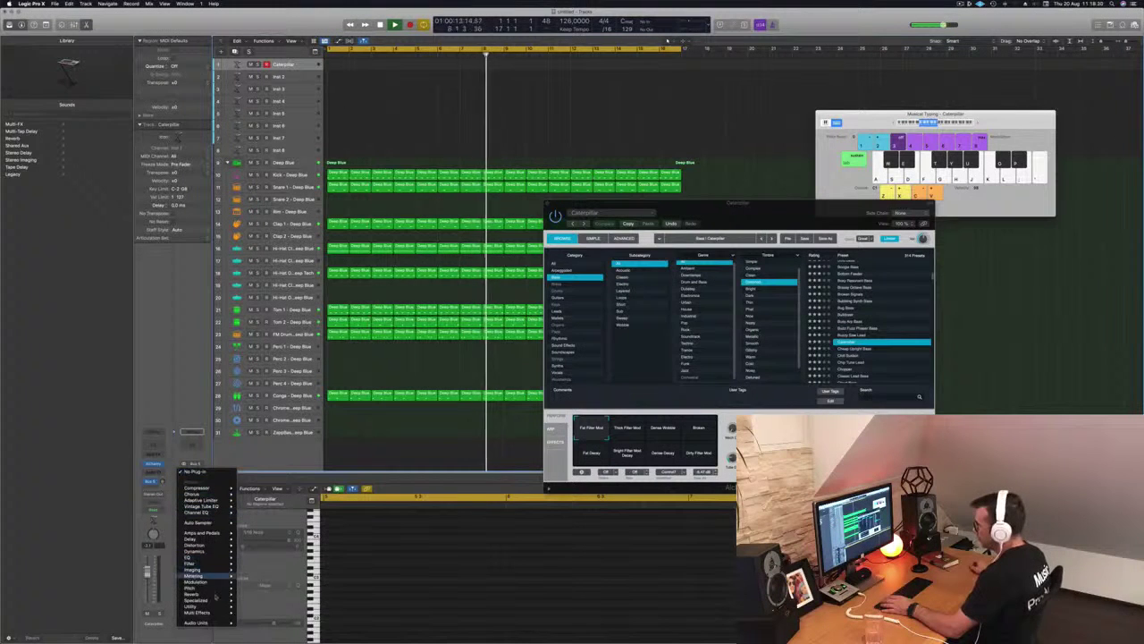
mouse_move(207, 593)
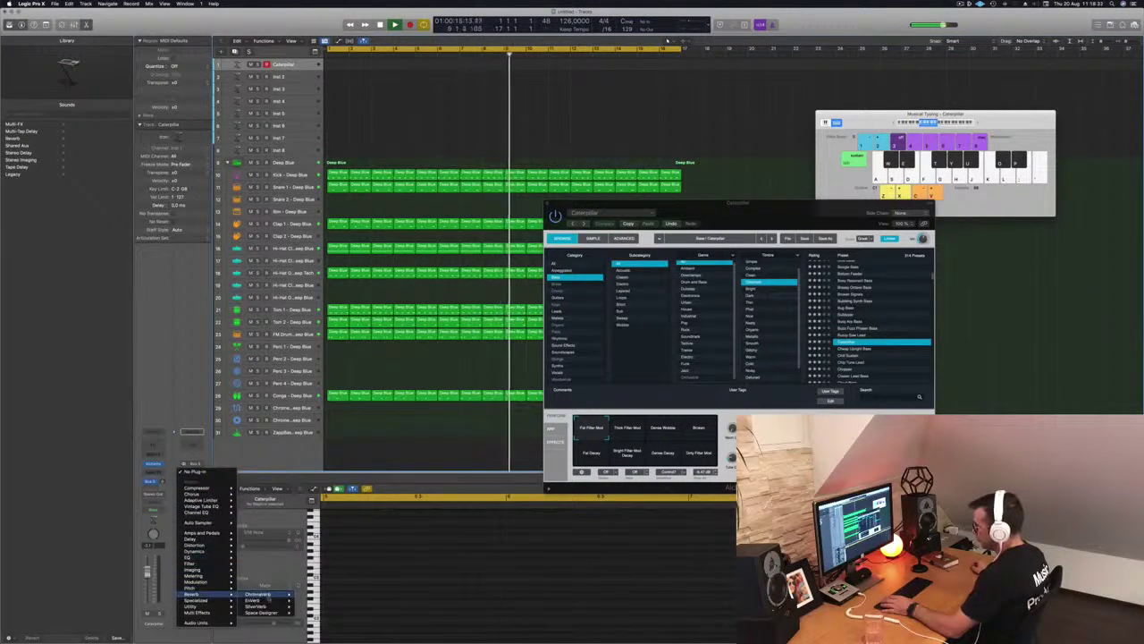
click(262, 608)
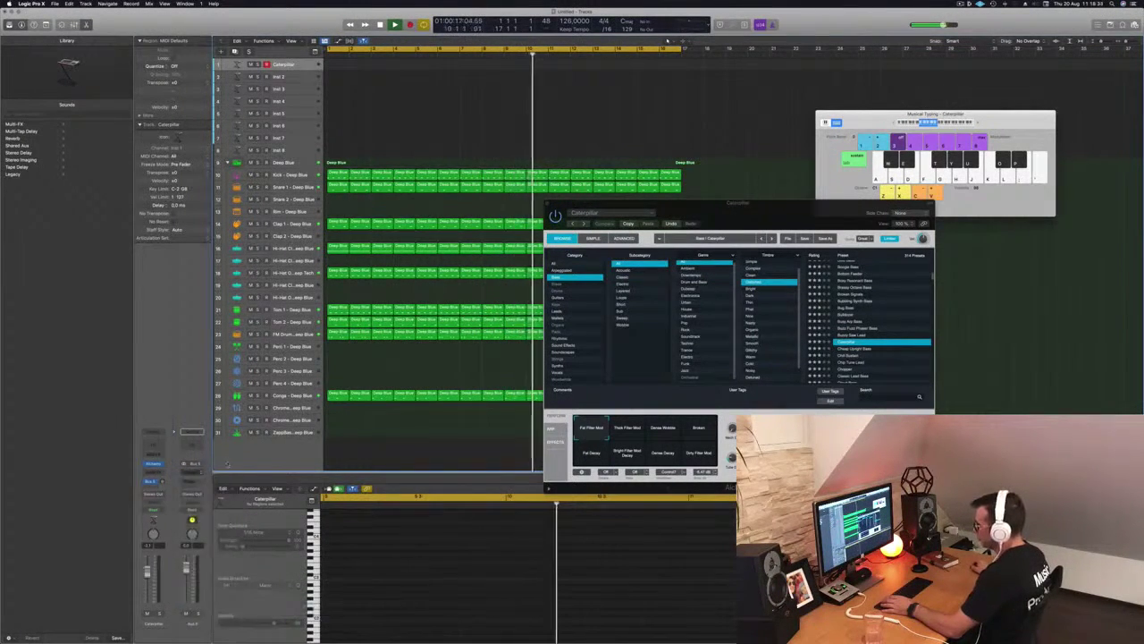
click(418, 105)
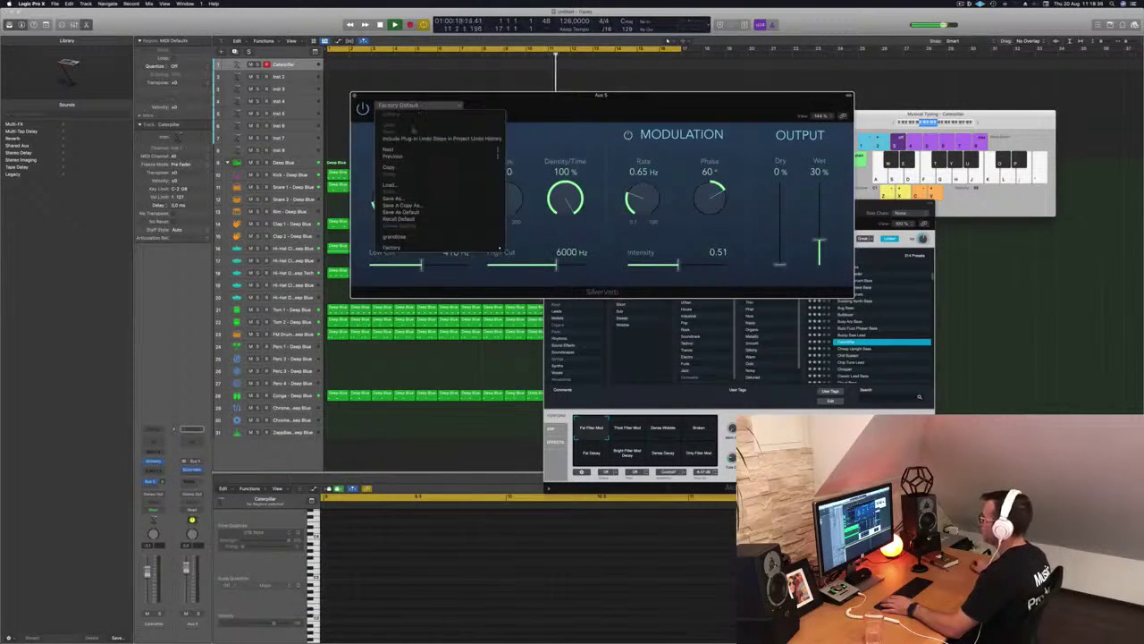
click(390, 237)
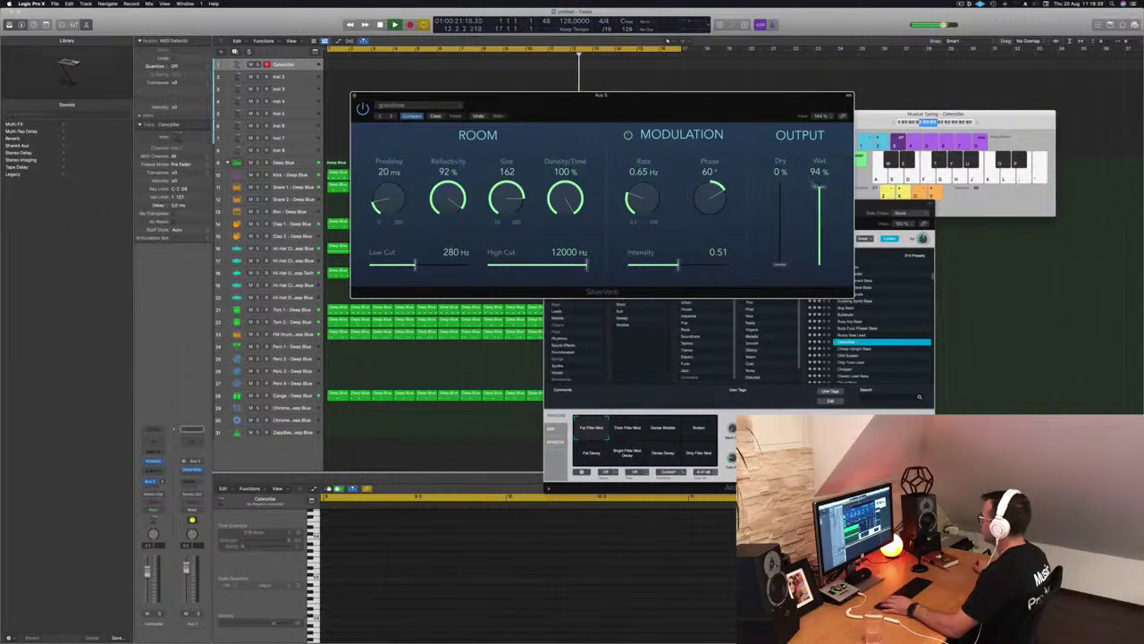
click(354, 95)
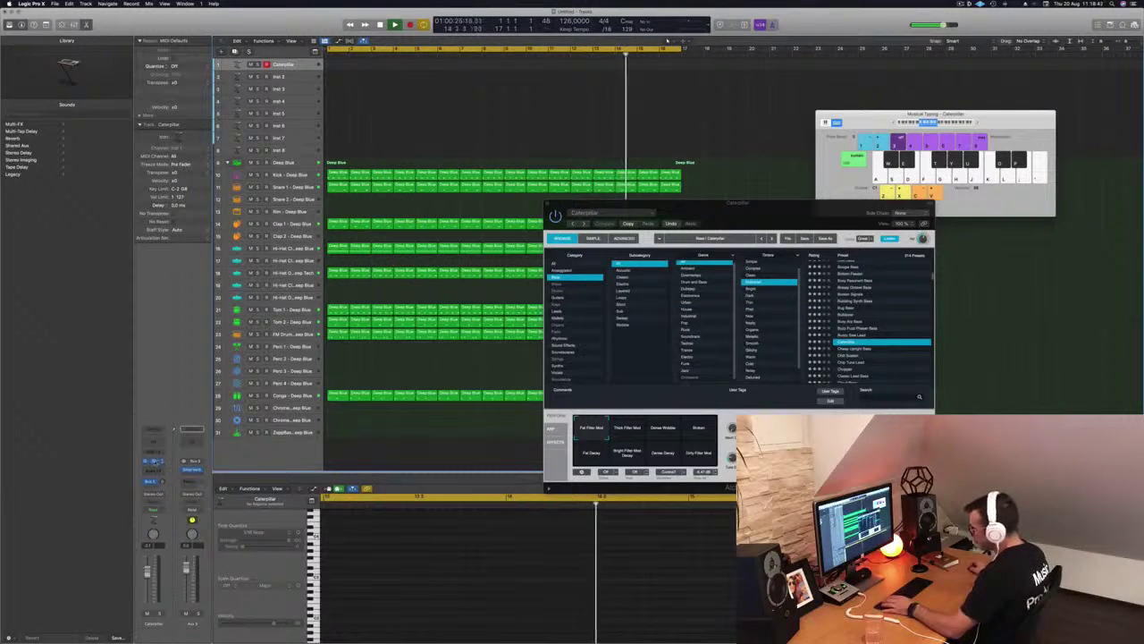
Step: Reopen Alchemy on the Caterpillar track, switch the preset category to Pads and load Unstable Storm
click(154, 462)
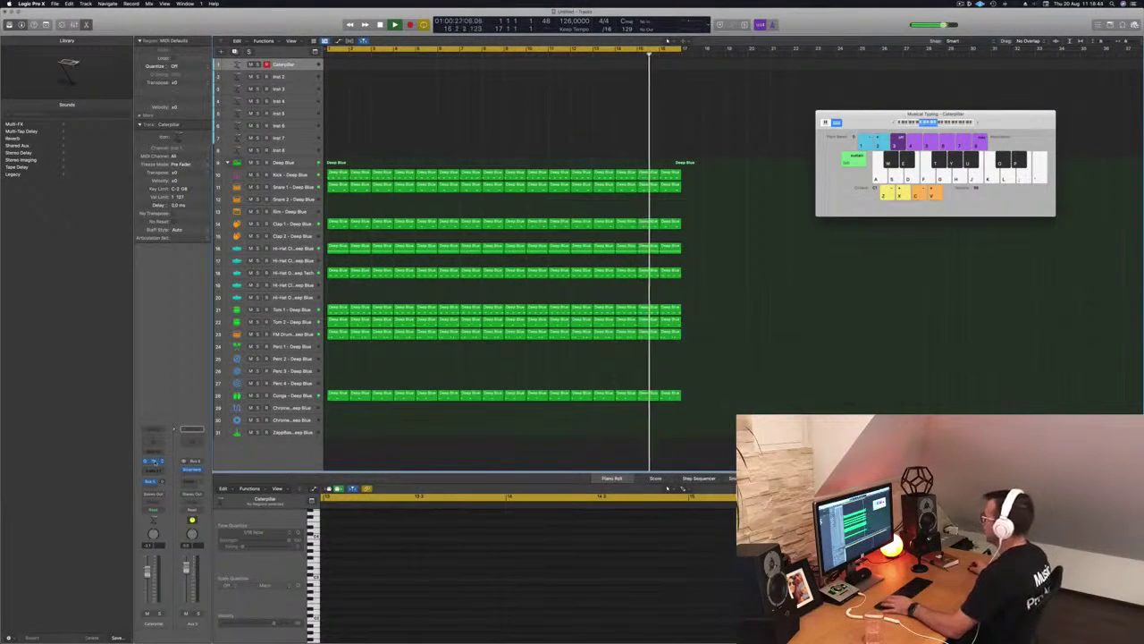
click(154, 462)
drag(775, 220, 610, 310)
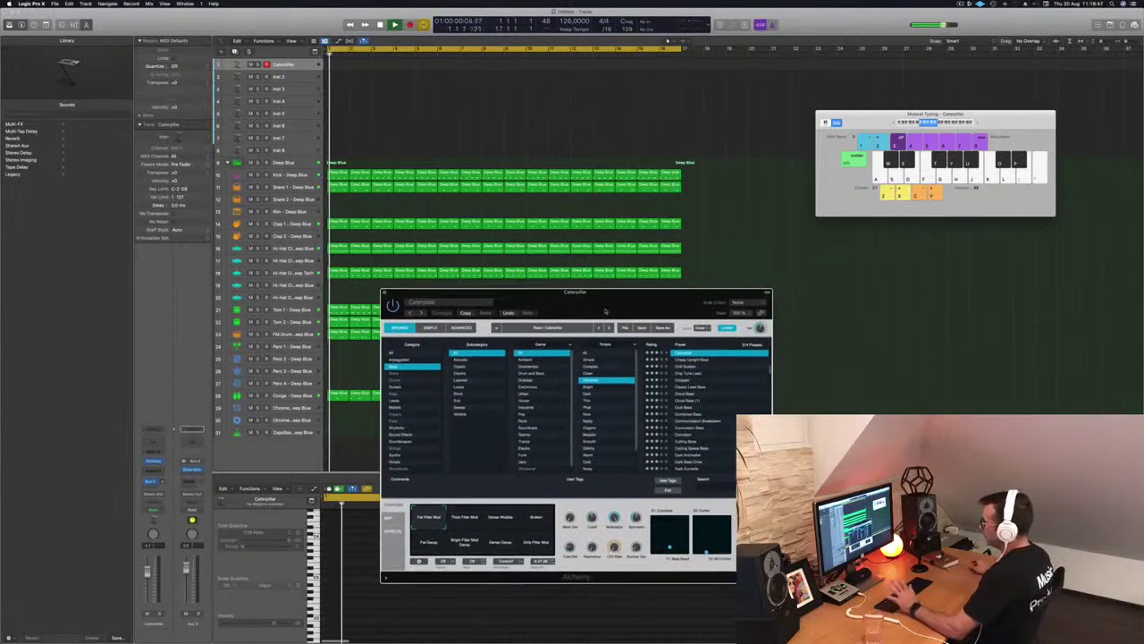
click(410, 420)
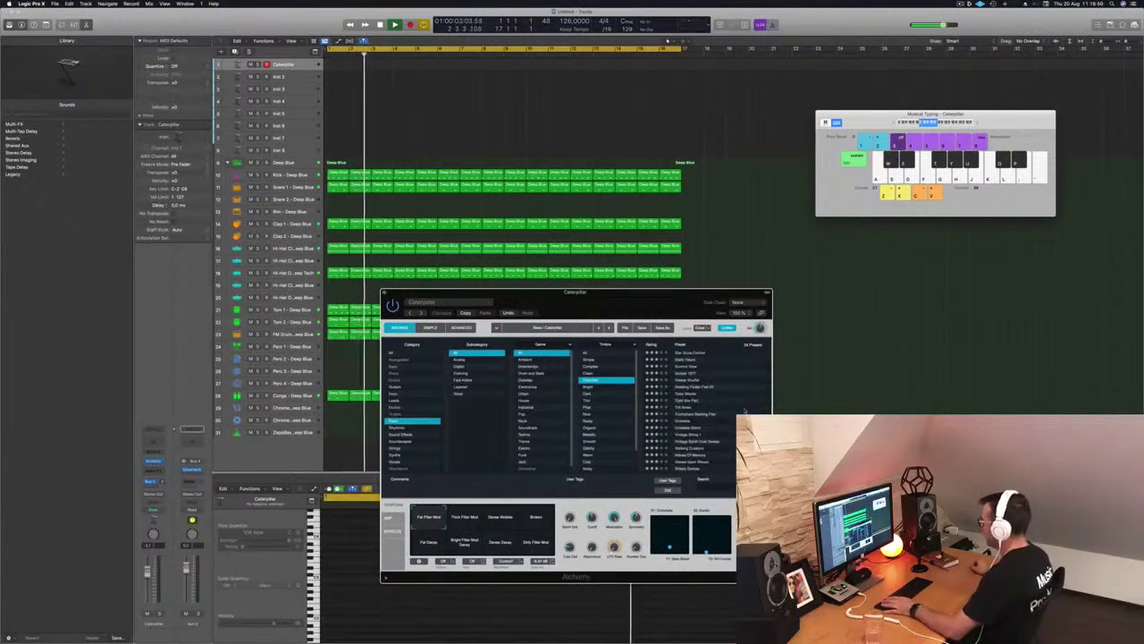
click(693, 428)
drag(604, 306, 644, 293)
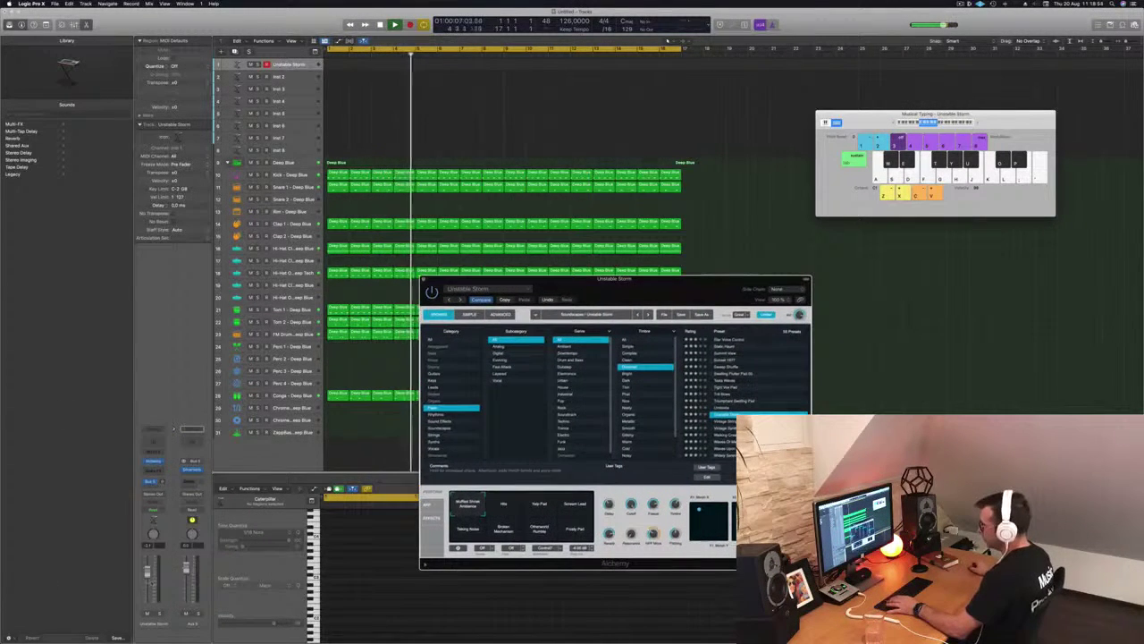
Step: Lower the Unstable Storm channel's volume and reposition the Alchemy window
click(148, 587)
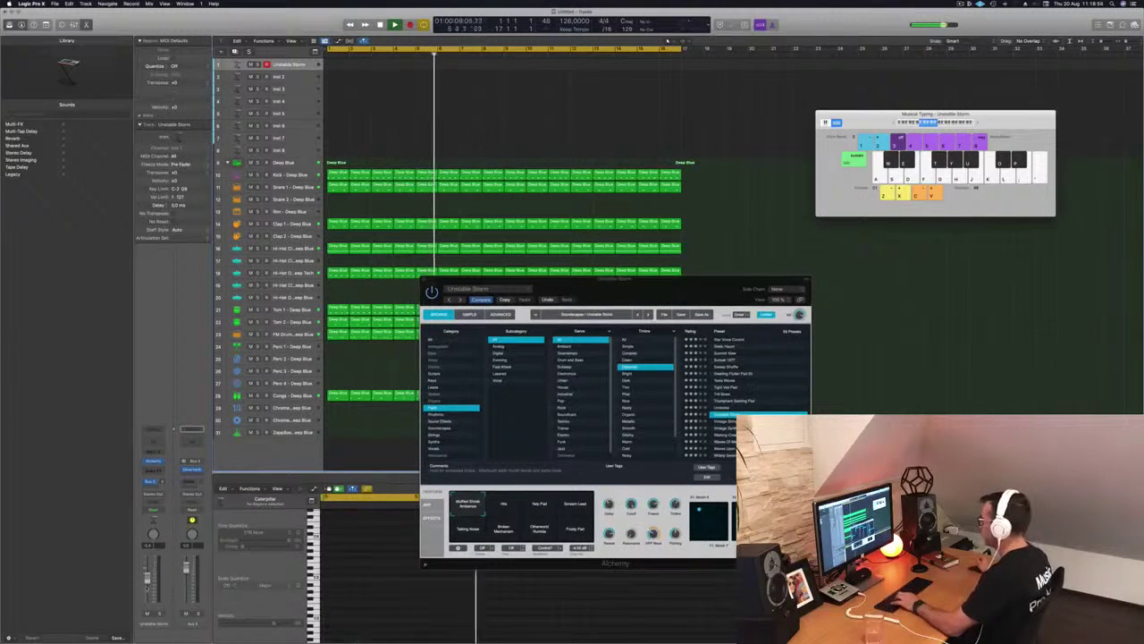
mouse_move(655, 296)
mouse_down()
mouse_move(633, 317)
mouse_move(652, 296)
mouse_up()
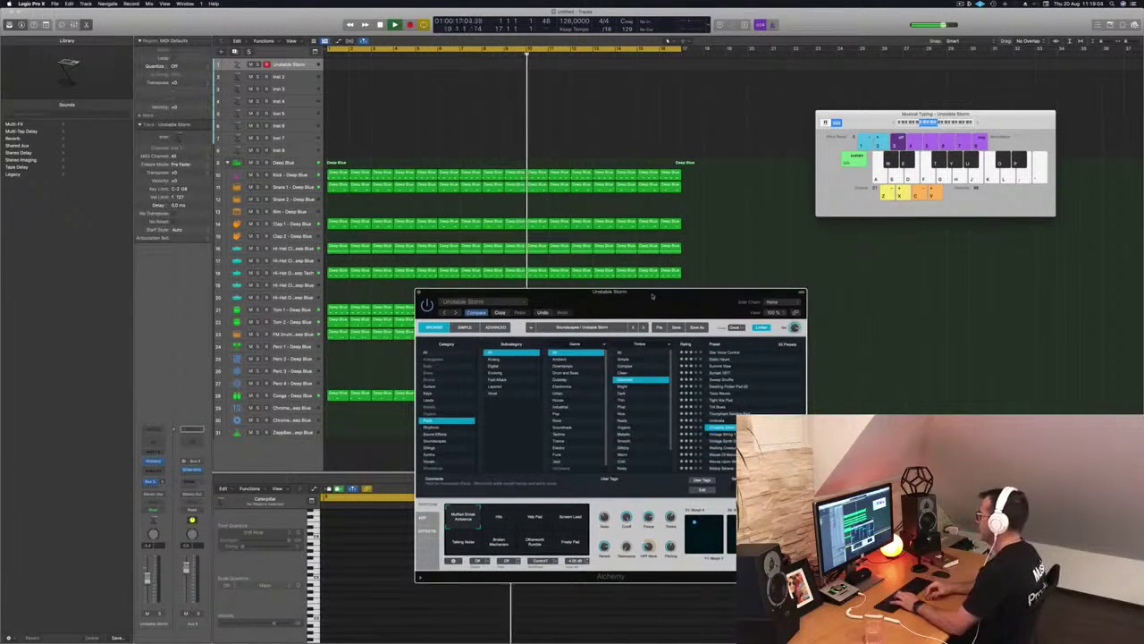
drag(652, 296, 680, 160)
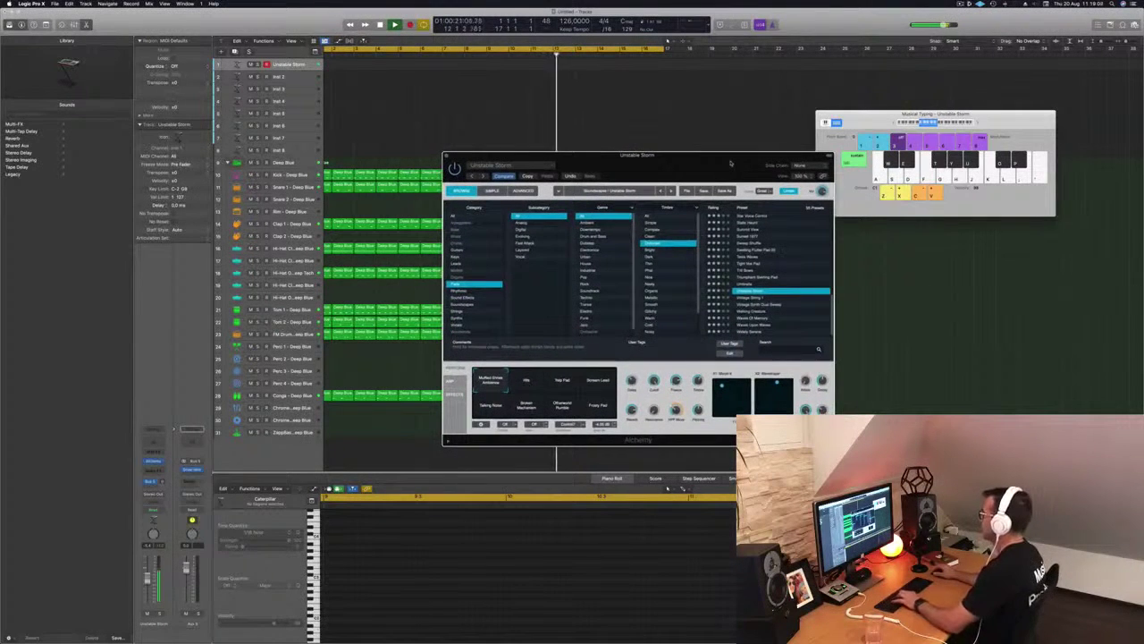
drag(147, 579, 147, 587)
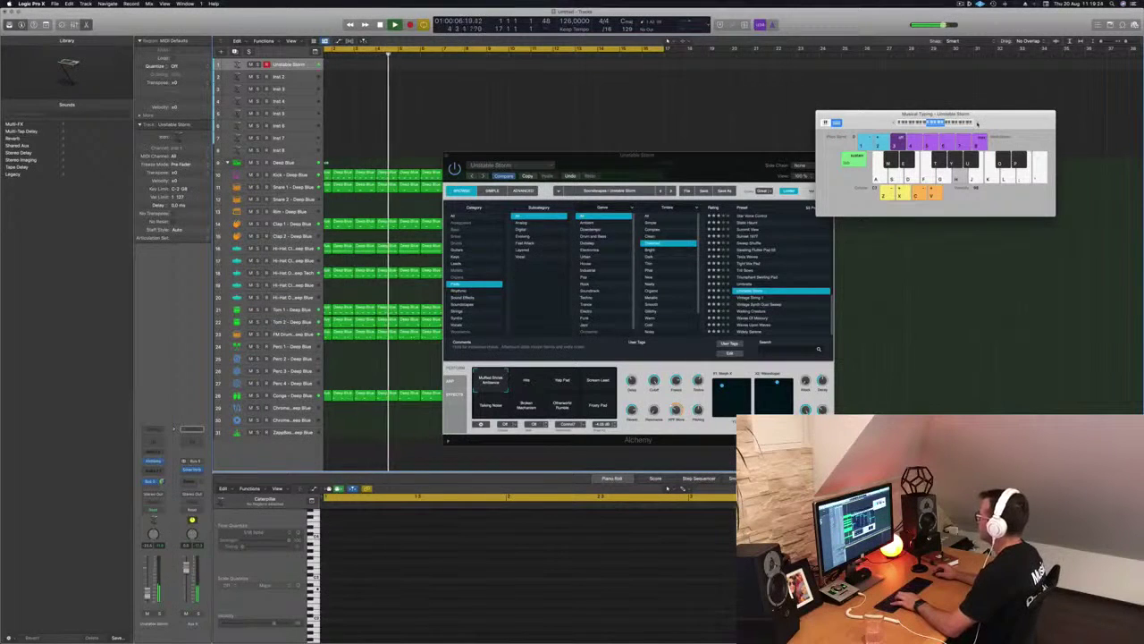
Step: Audition Unstable Storm's top-row performance variations through Scream Lead, raising the channel volume slightly along the way
drag(689, 155, 672, 133)
click(508, 361)
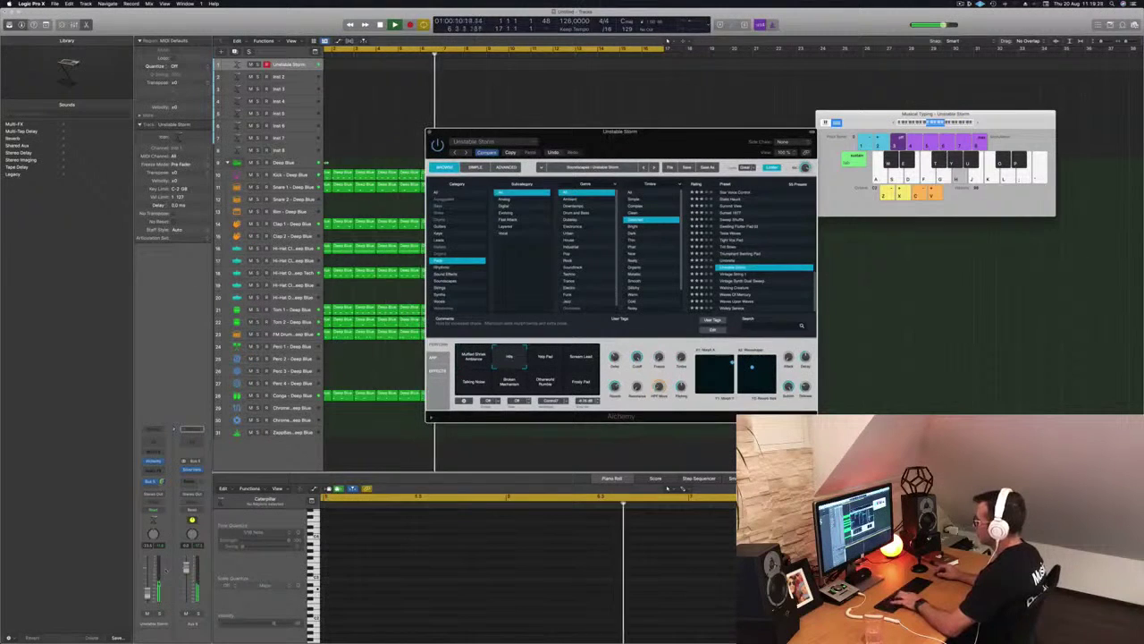
drag(147, 587, 147, 585)
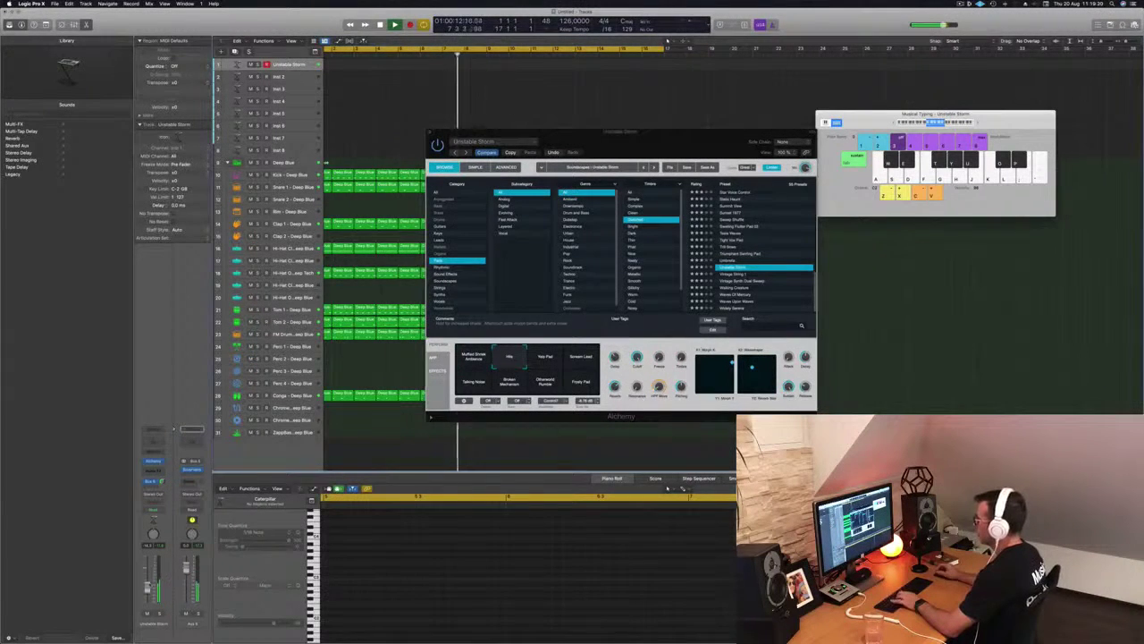
click(544, 360)
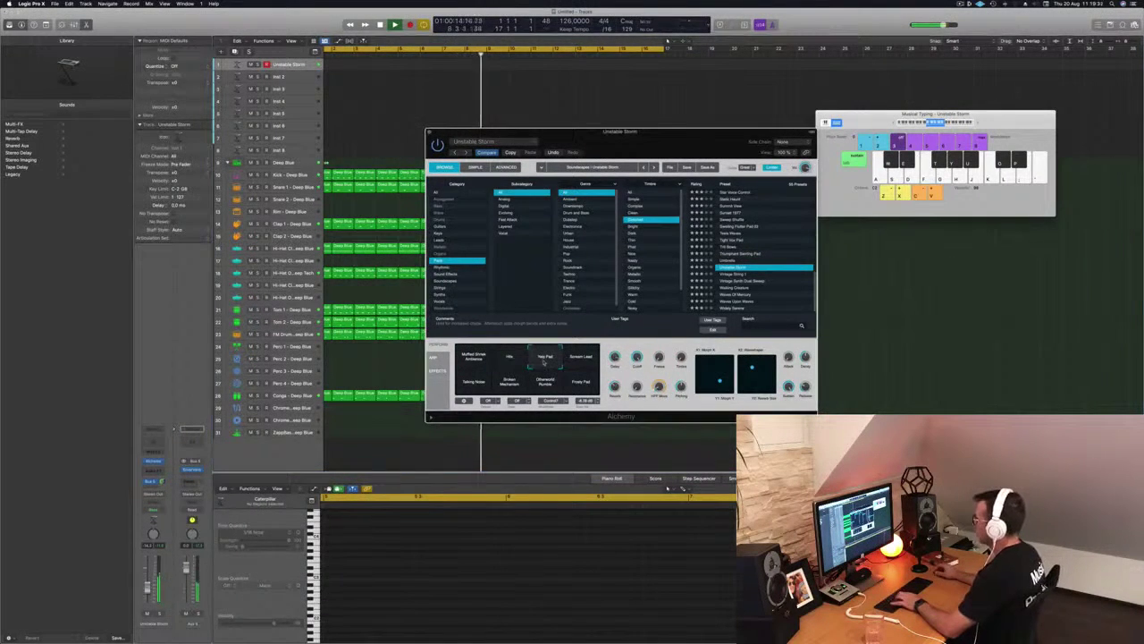
click(585, 360)
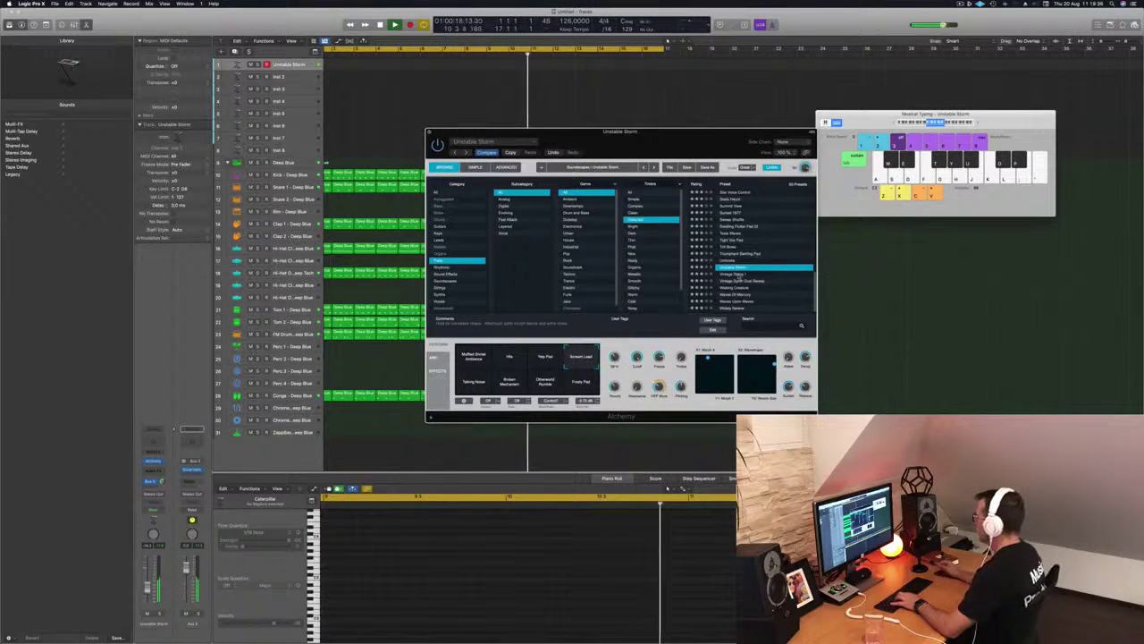
Step: Audition the Vintage String 1 and Vintage Synth Dual Sweep pads and the preset below them, slightly lowering the channel volume
click(742, 274)
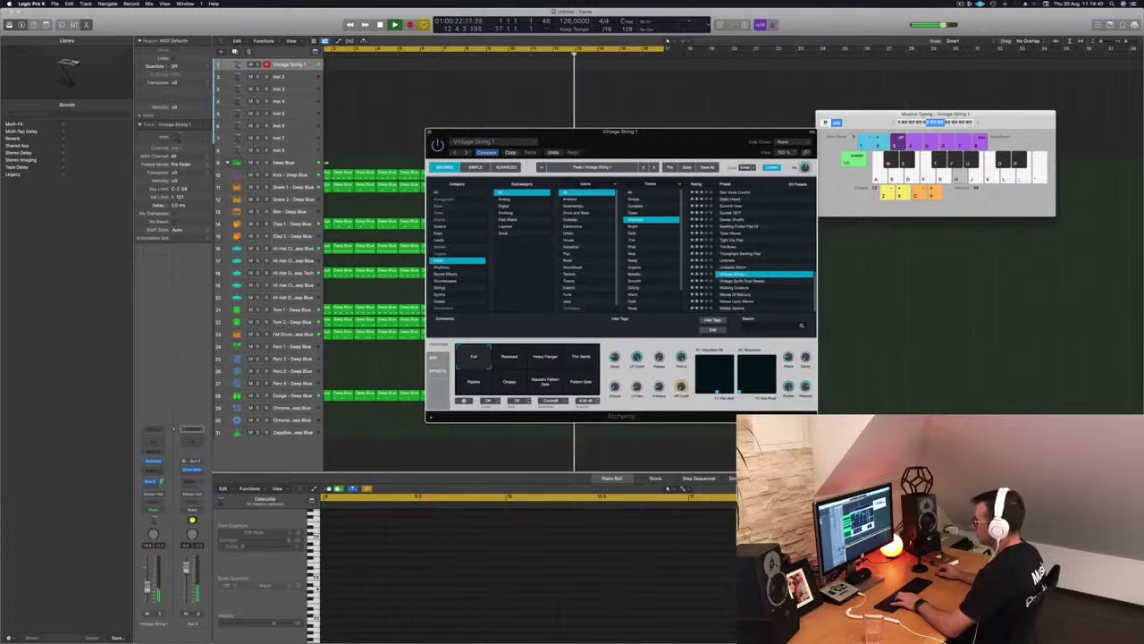
drag(148, 585, 147, 587)
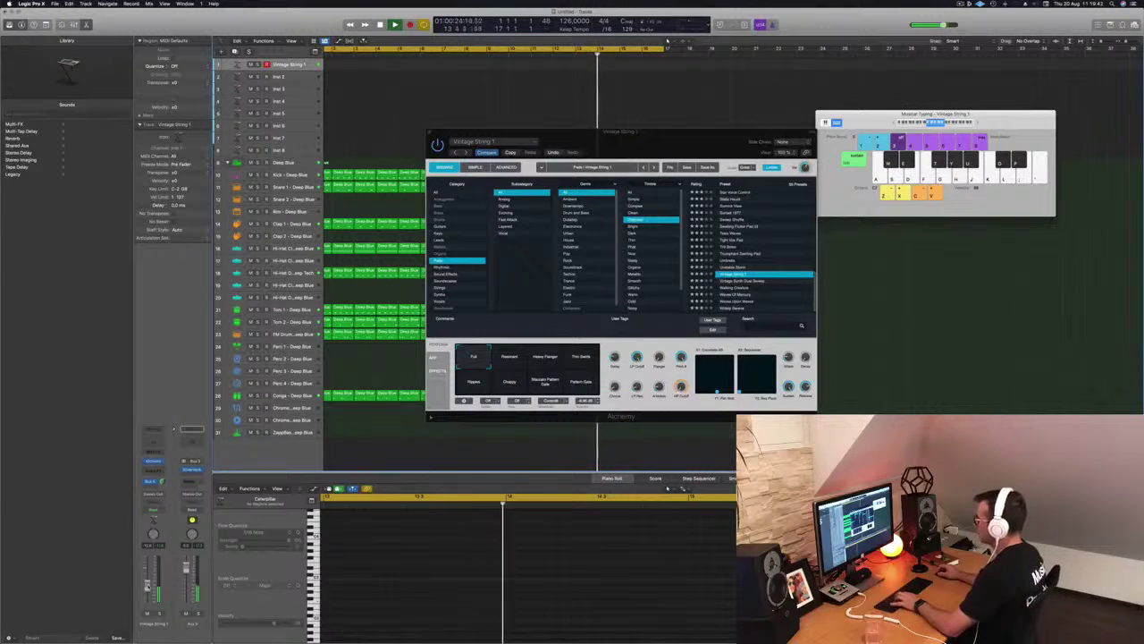
key(d)
key(s)
key(f)
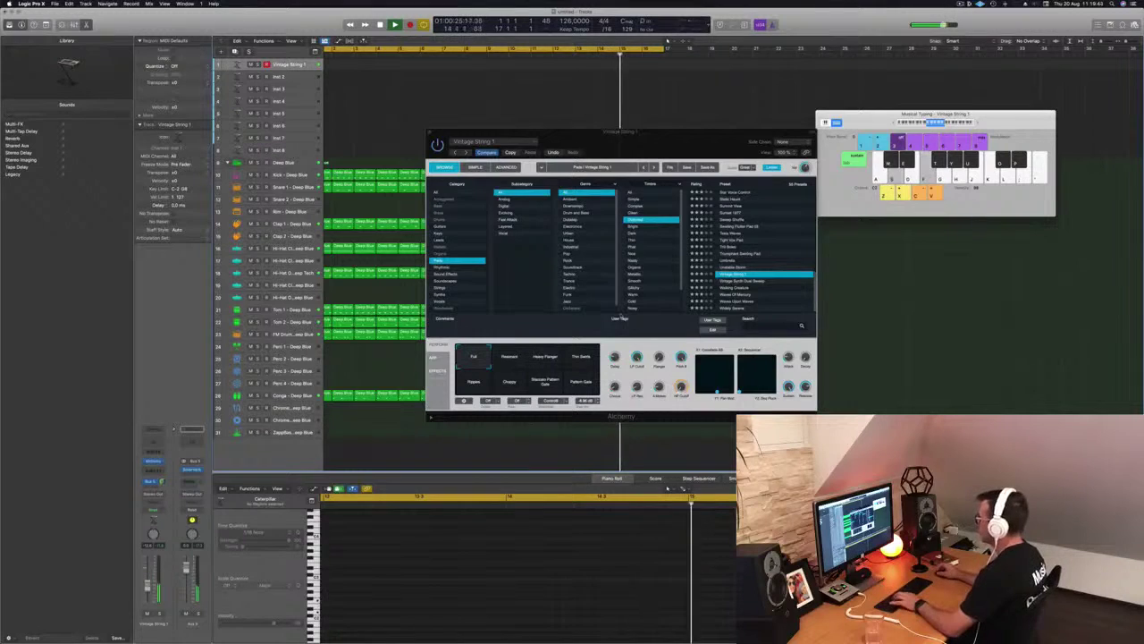
click(739, 281)
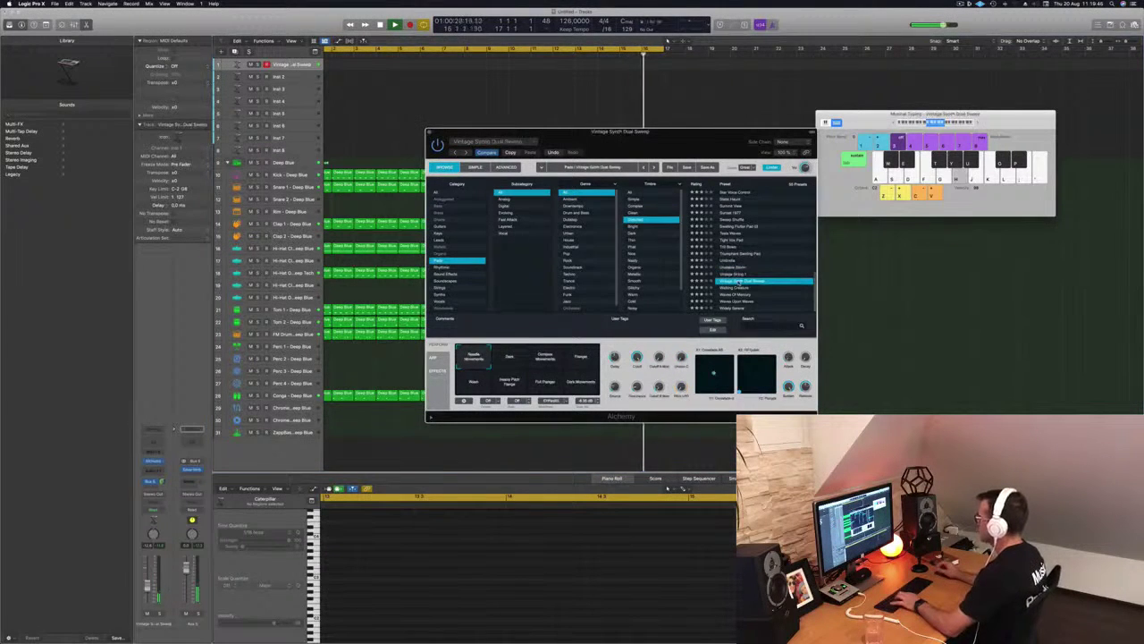
click(735, 288)
Step: Load the Waves Of Mercury preset, raise its channel volume slightly and reposition the Alchemy window clear of the tracks
click(739, 295)
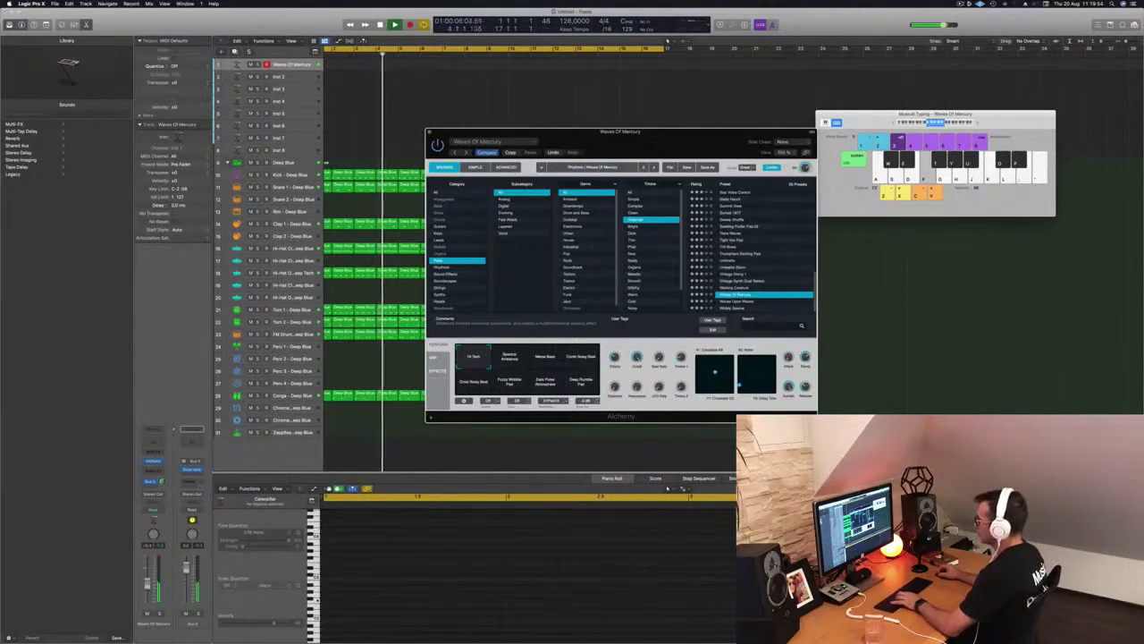
click(148, 581)
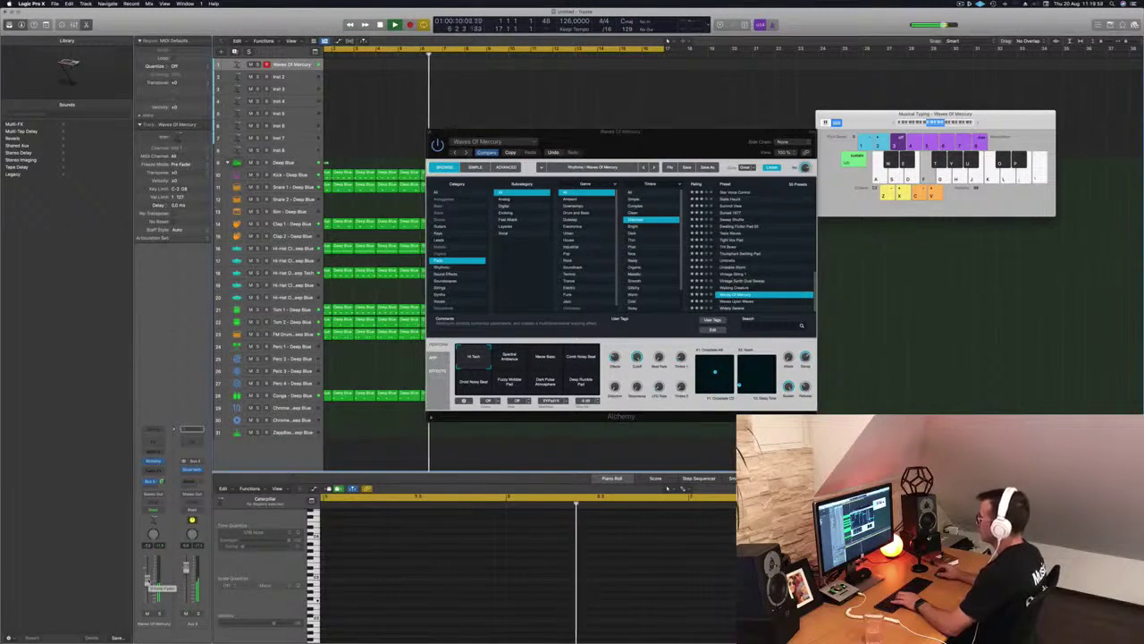
drag(680, 131, 776, 202)
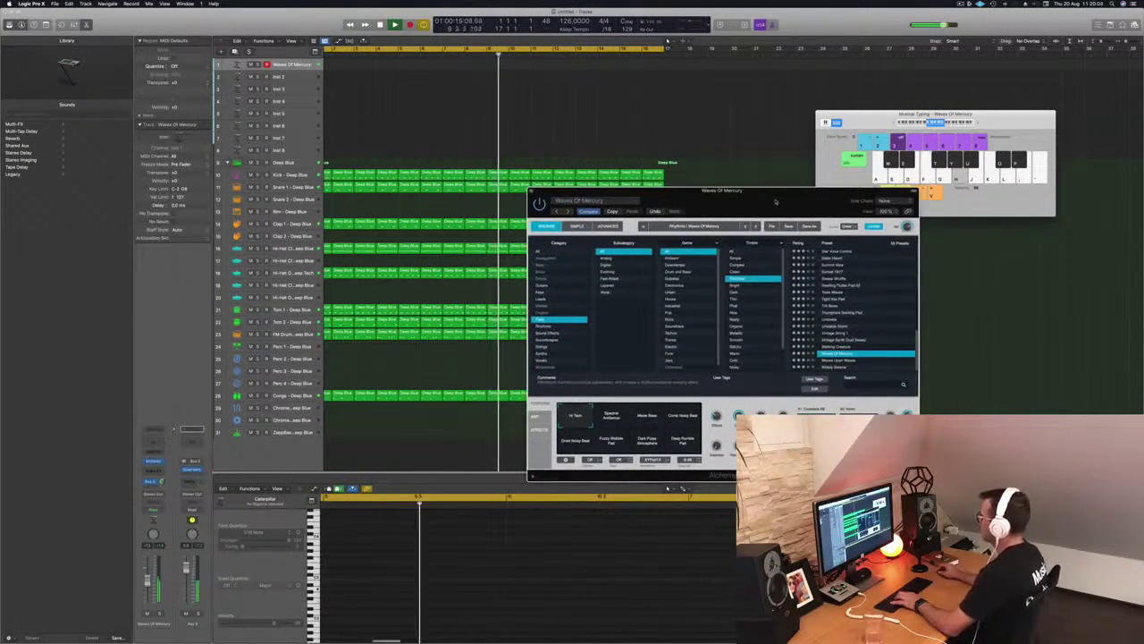
drag(776, 202, 750, 208)
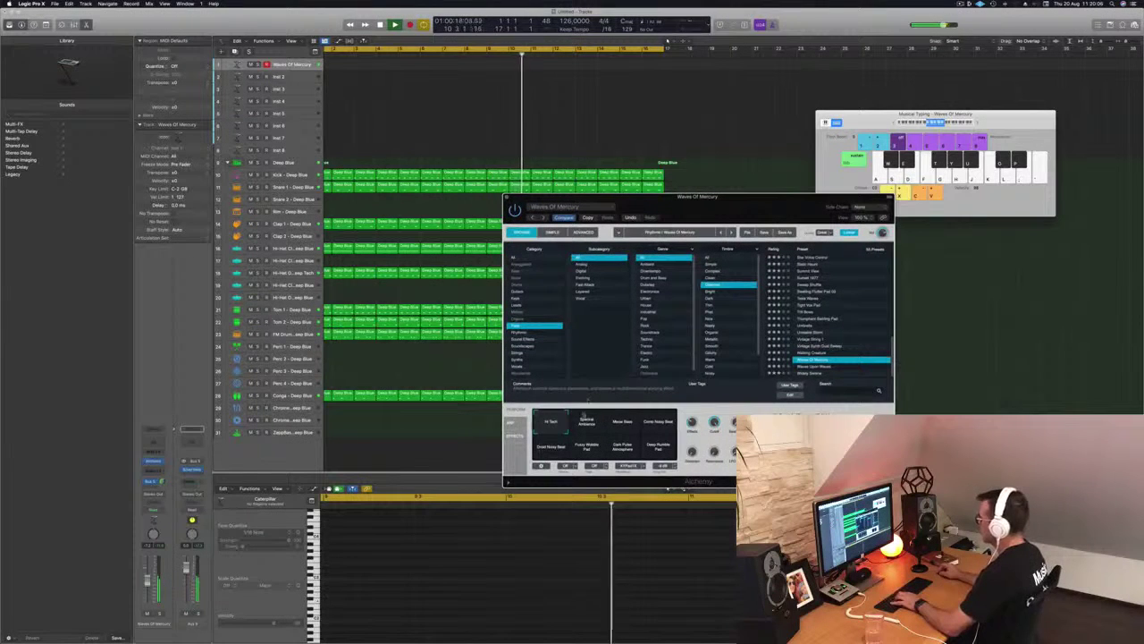
Step: Audition the other performance variations of Waves Of Mercury, including Comb Noisy Beat, Dark Pulse Atmosphere and Deep Rumble Pad
click(625, 424)
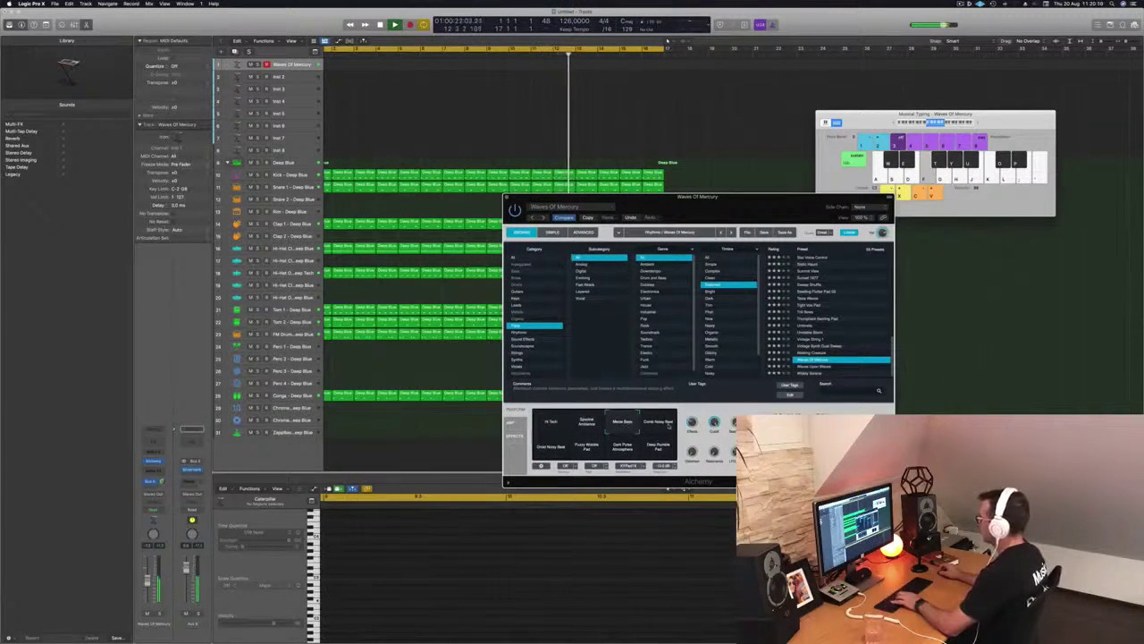
click(660, 425)
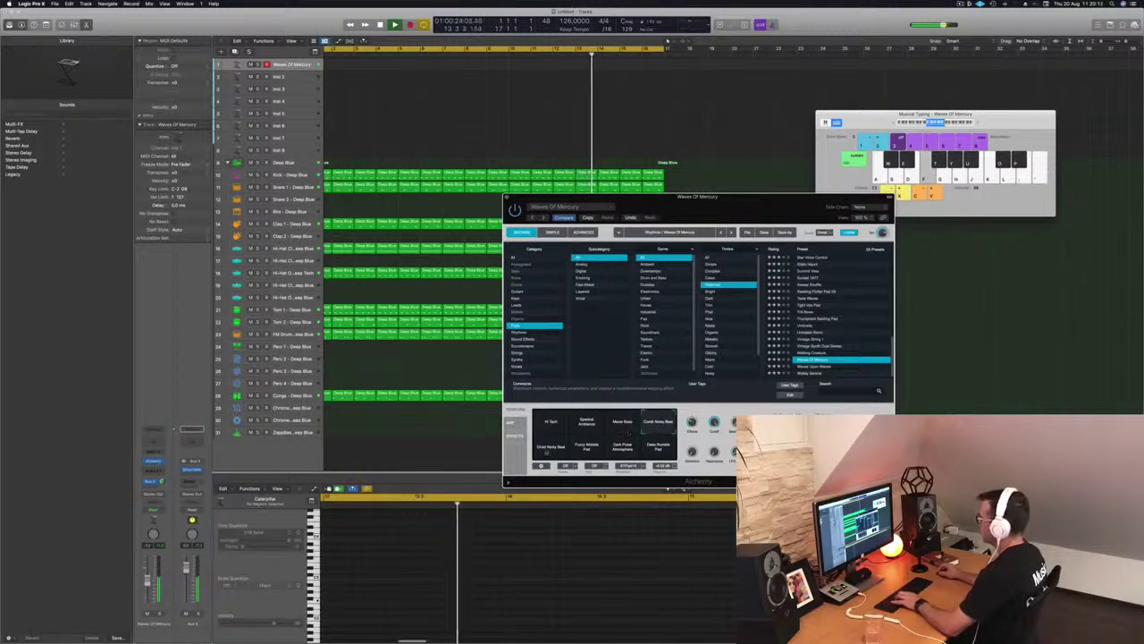
click(588, 445)
click(620, 450)
click(658, 446)
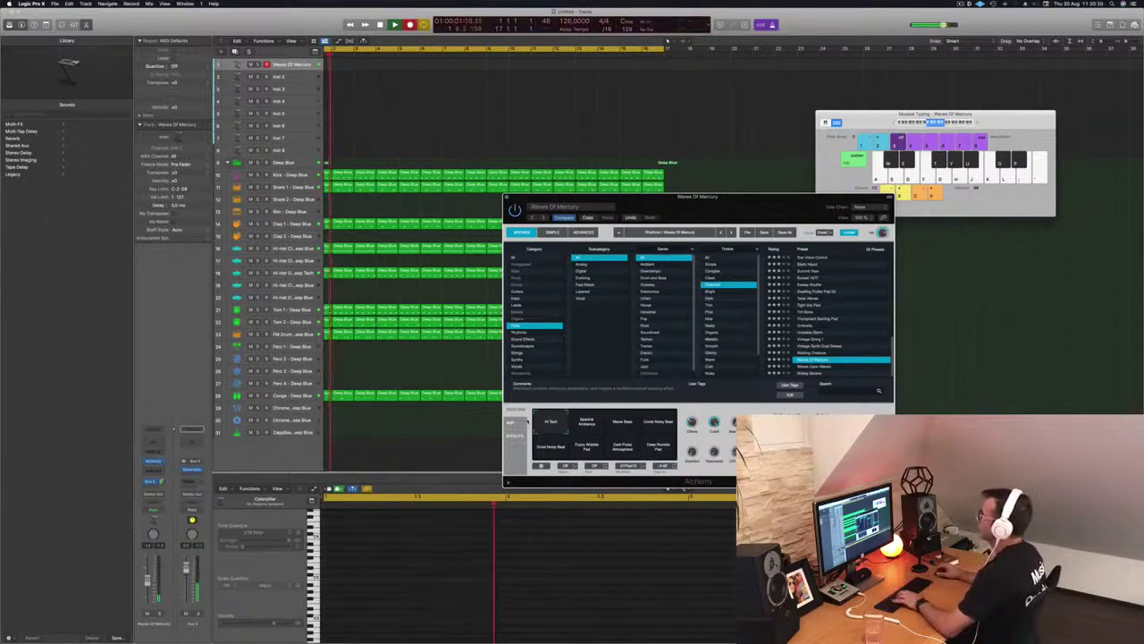
Step: Record a single sustained F note on the Waves Of Mercury track and stop the transport
key(f)
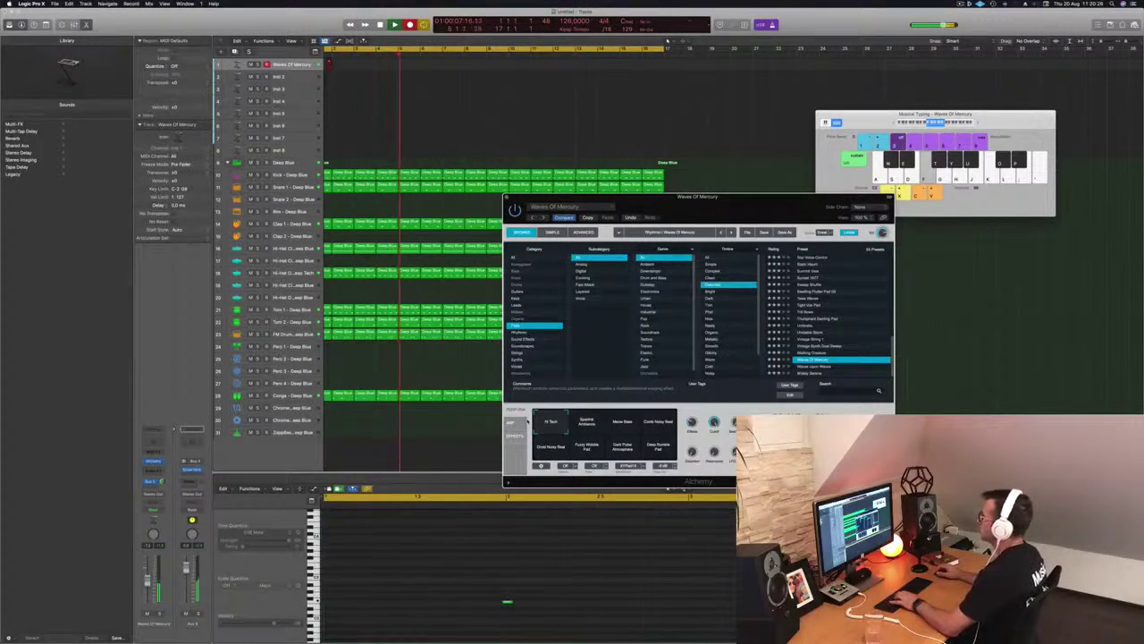
key(space)
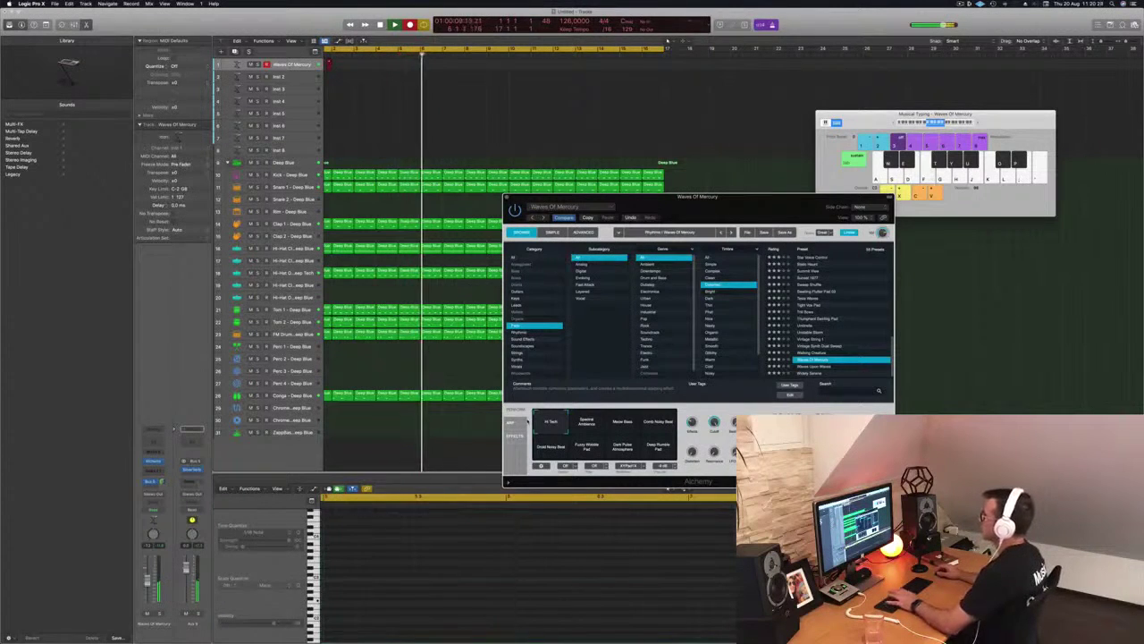
key(Return)
key(space)
key(space)
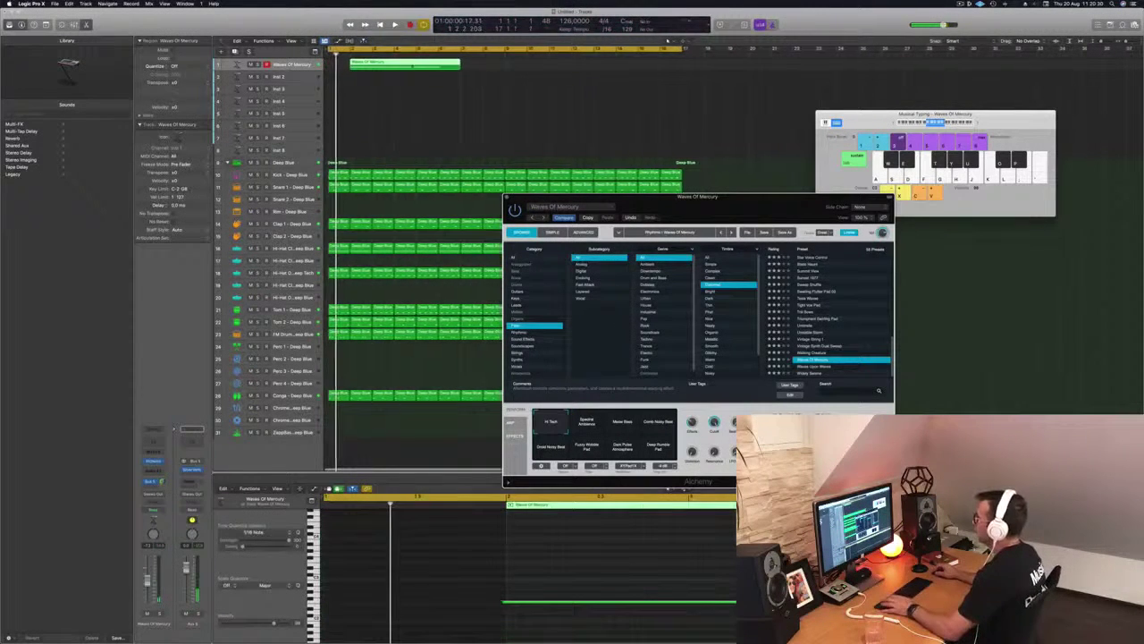
Step: Move the recorded Waves Of Mercury region to bar 1, select its note in the Piano Roll and play from the start
drag(410, 64, 384, 64)
key(space)
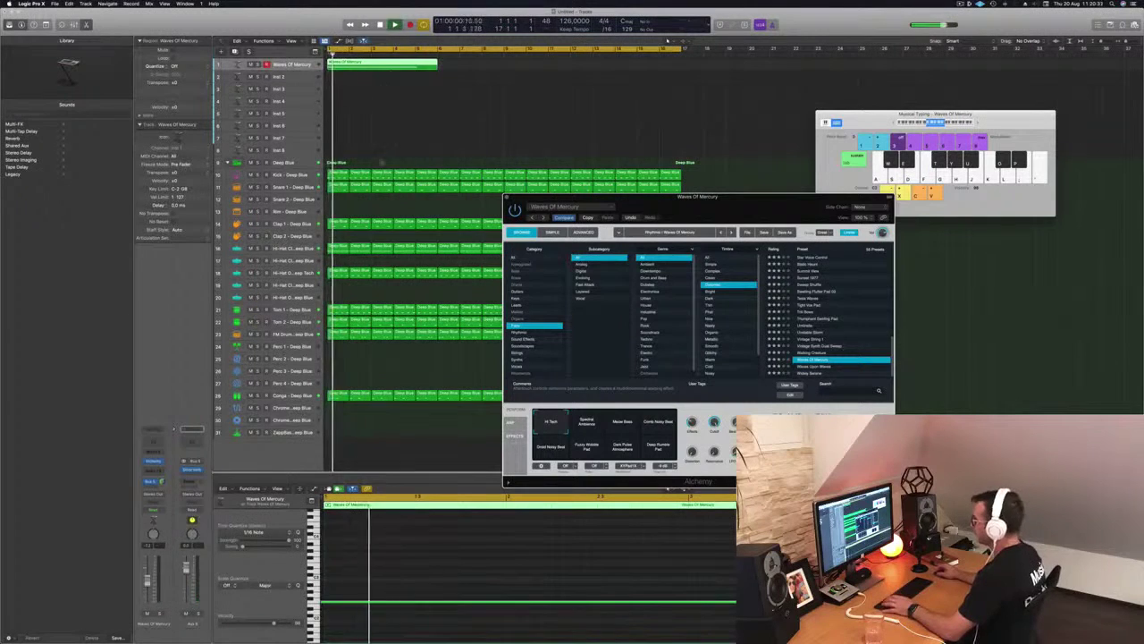
click(422, 617)
key(super+a)
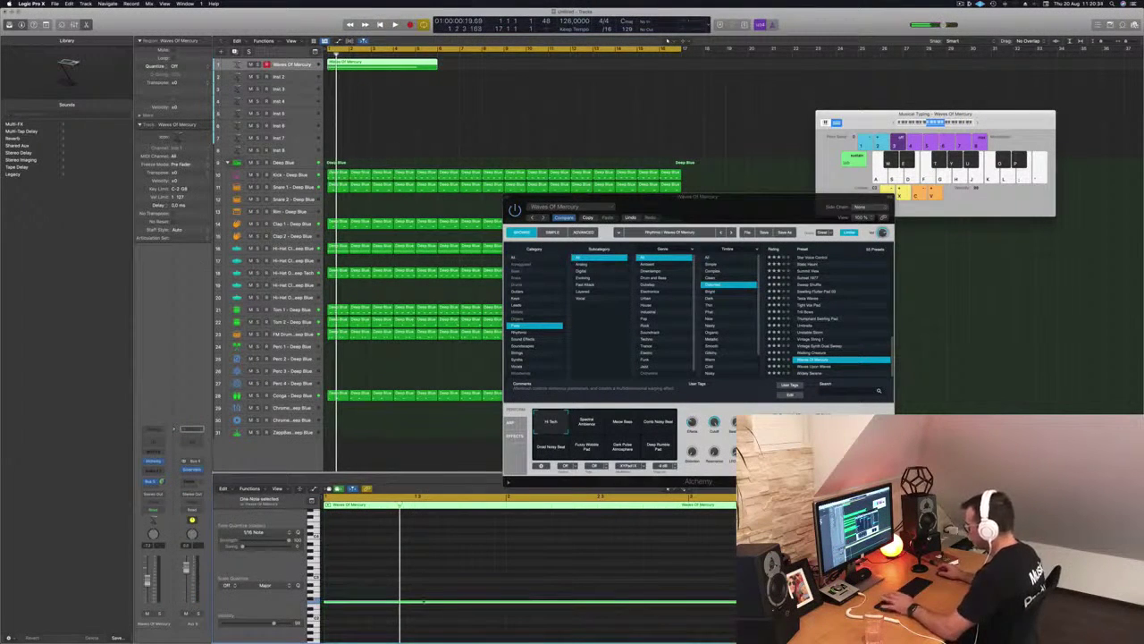
key(Return)
key(space)
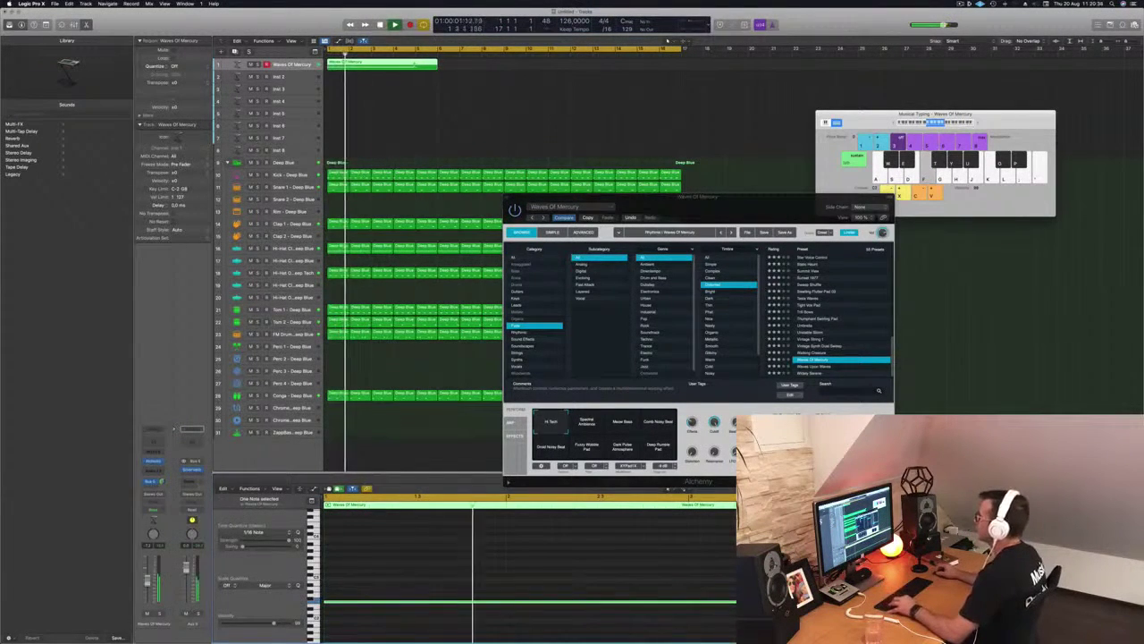
Step: Cut the Waves Of Mercury region to four bars, splitting the note at the cut, and increase the track's height
super+double_click(415, 65)
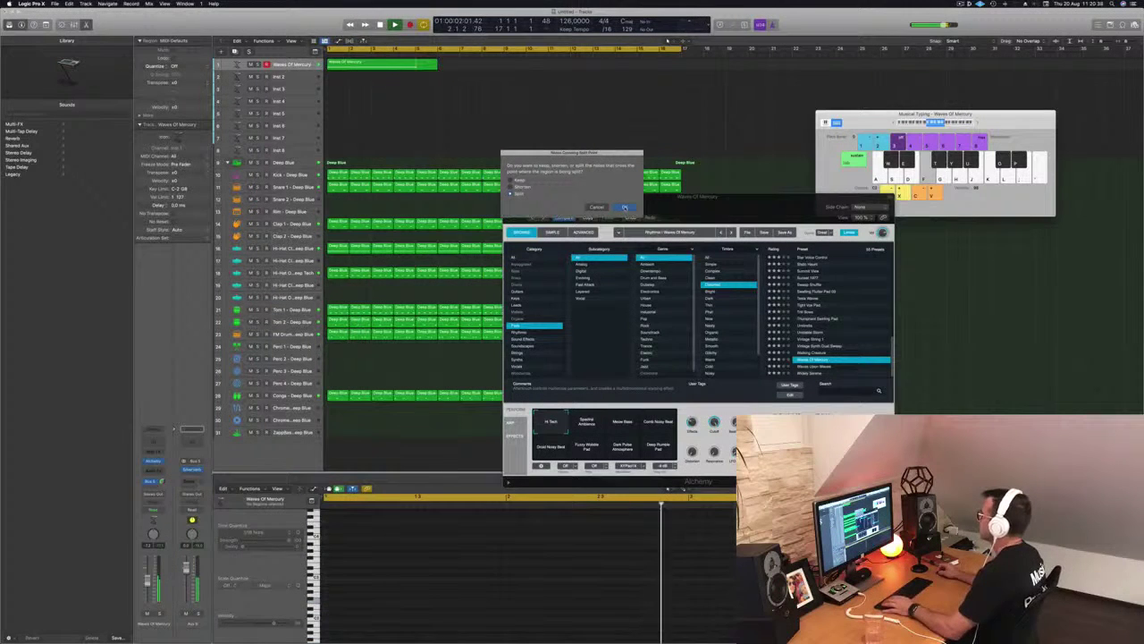
click(625, 207)
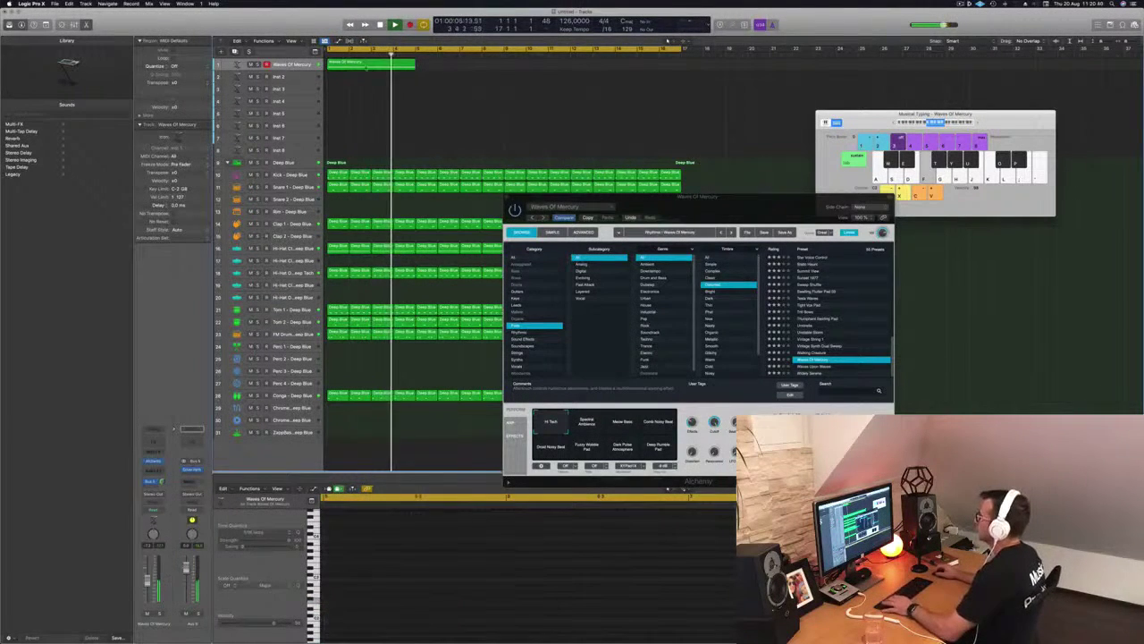
key(space)
key(space)
drag(289, 69, 290, 107)
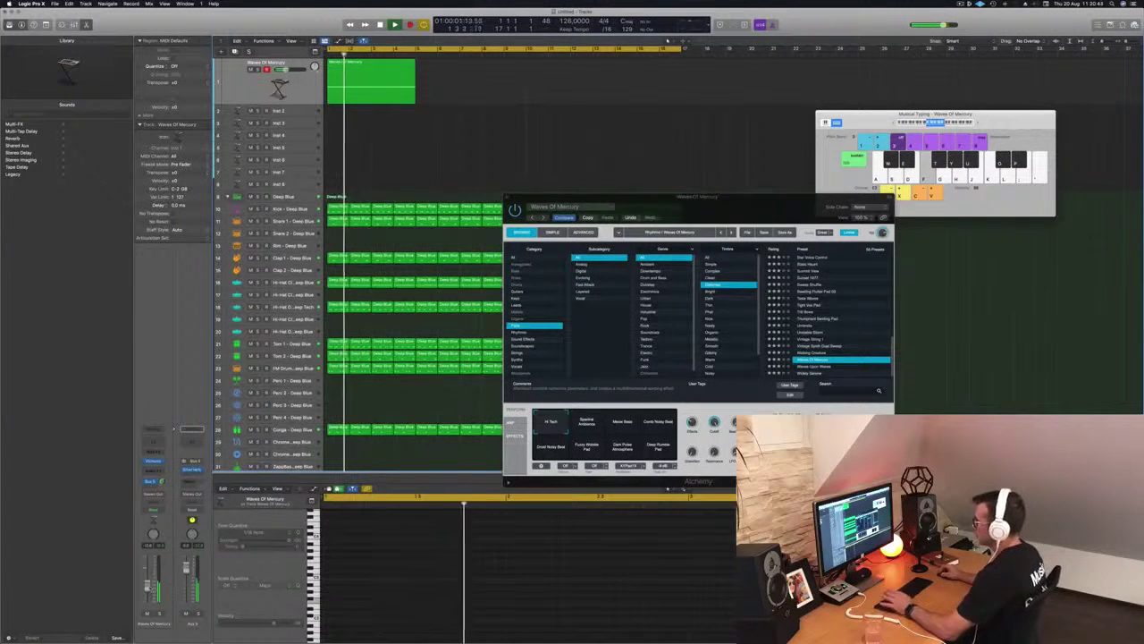
key(Return)
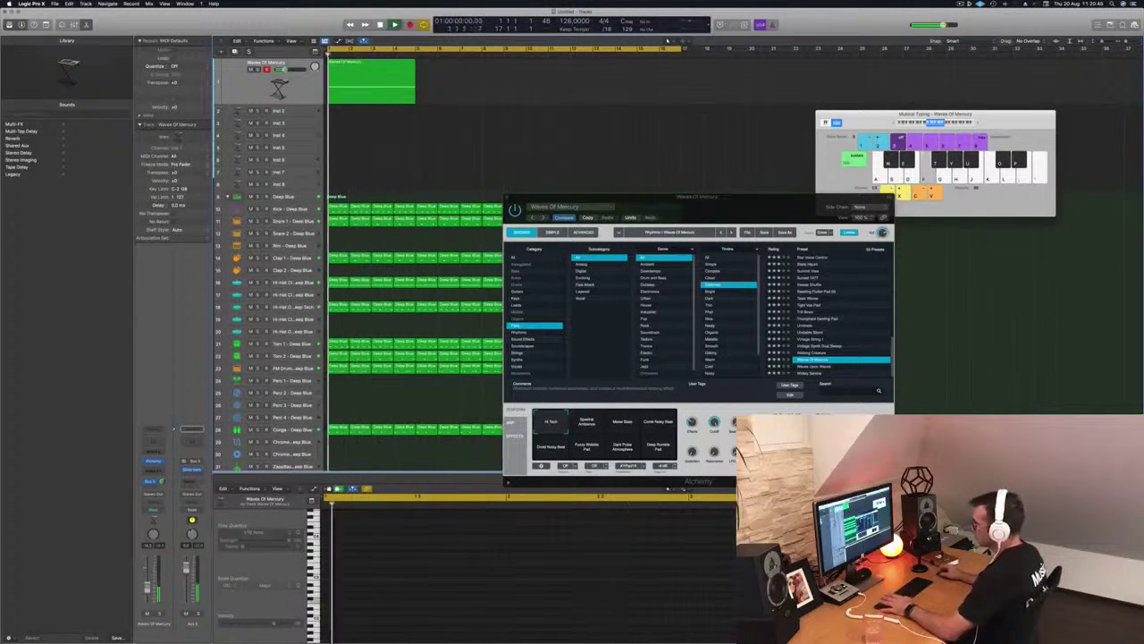
Step: Insert a Compressor on the Waves Of Mercury channel
click(154, 470)
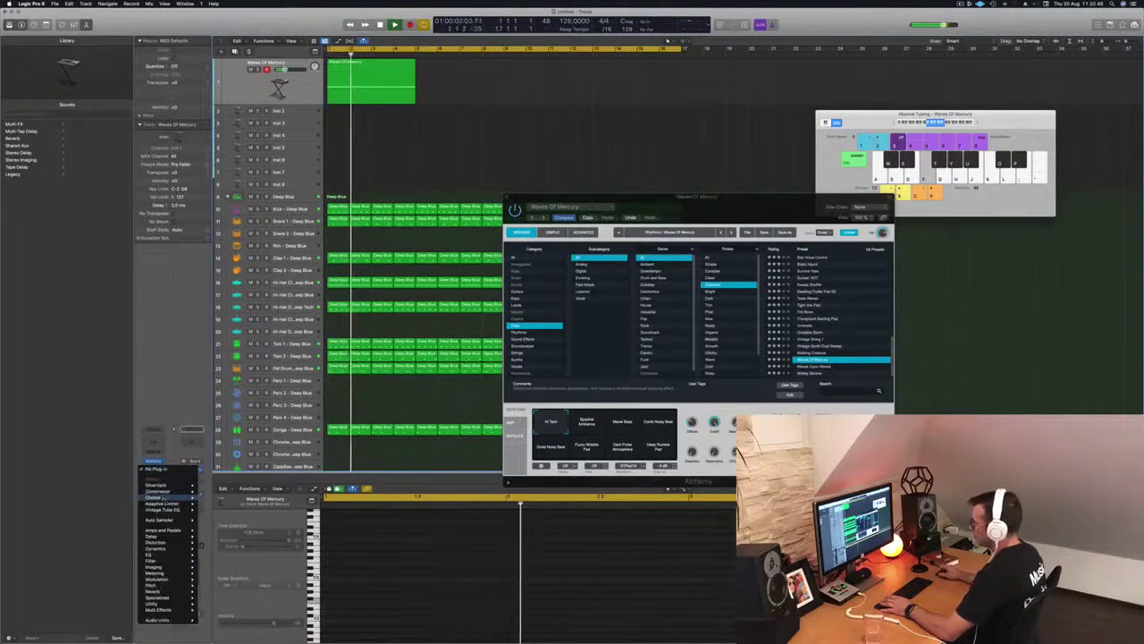
click(157, 490)
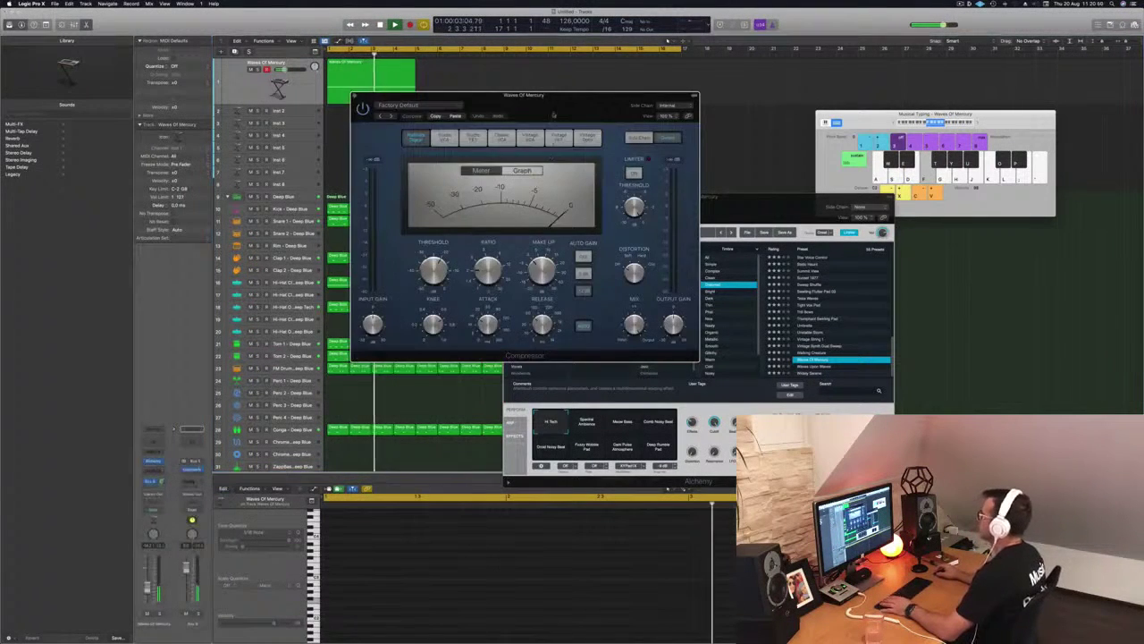
drag(554, 123, 578, 126)
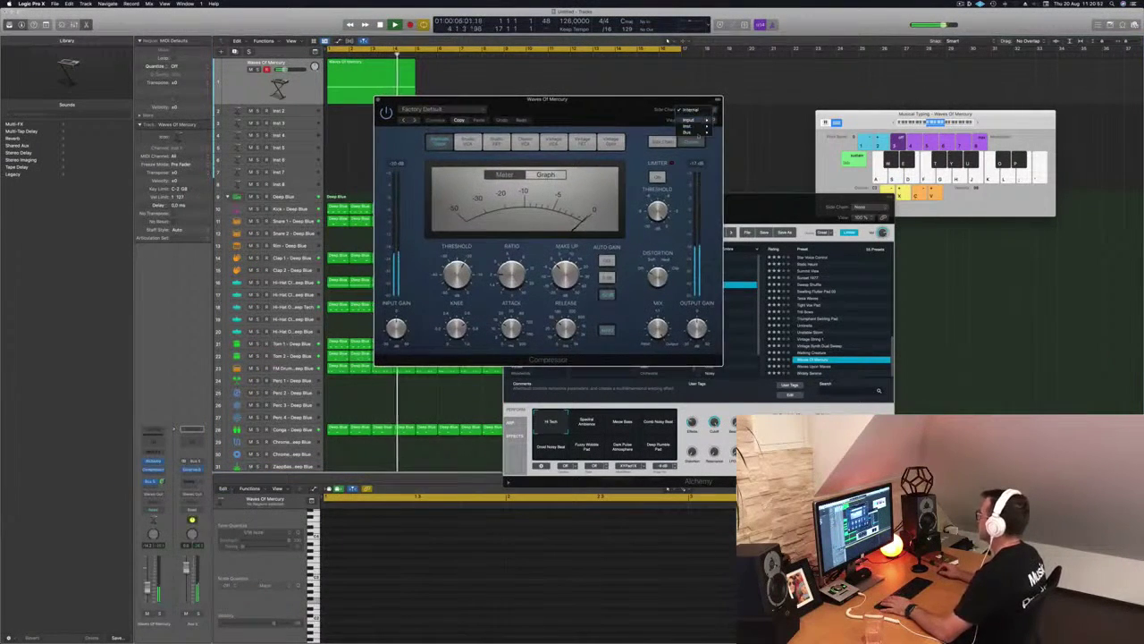
Step: Set the Compressor's side chain to the Kick - Deep Blue instrument and shift the plug-in window away from the region
mouse_move(699, 133)
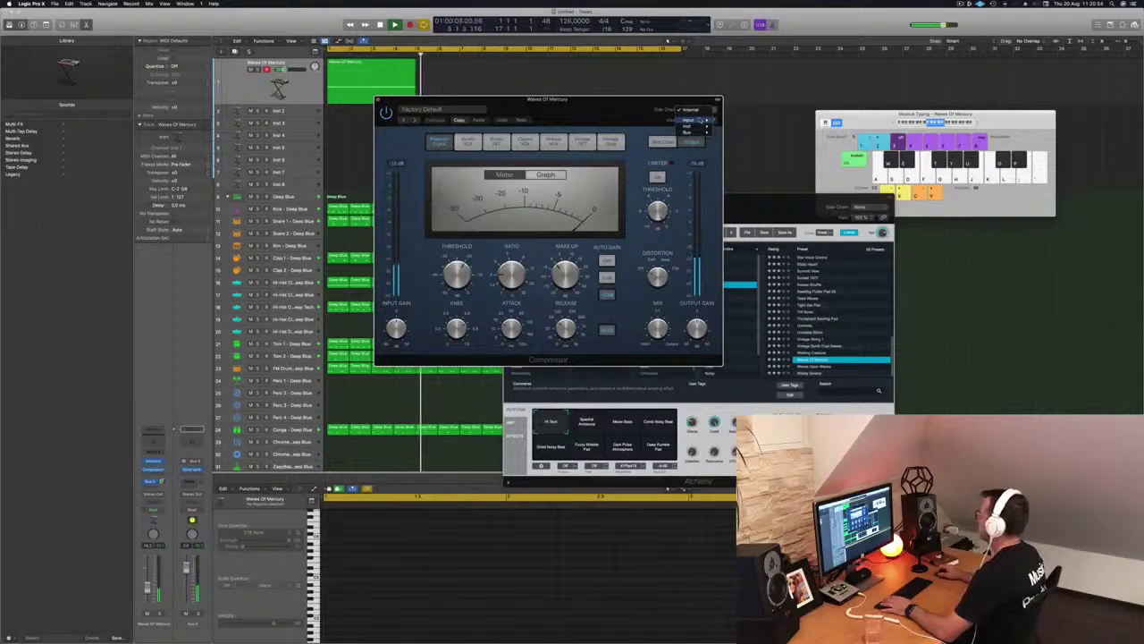
click(688, 119)
click(691, 109)
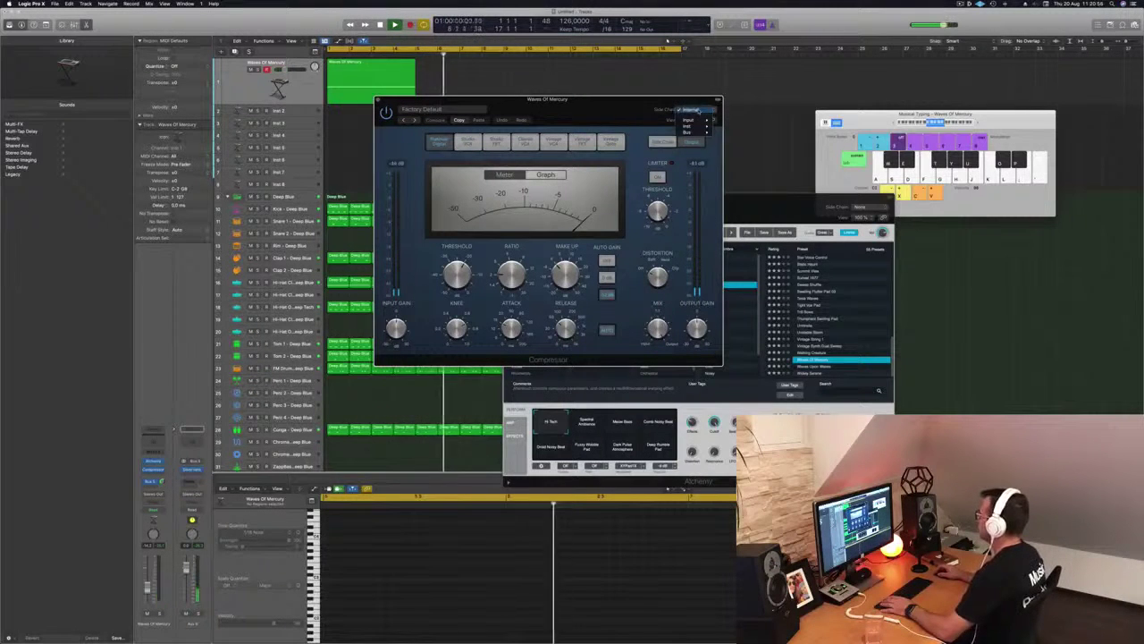
mouse_move(703, 126)
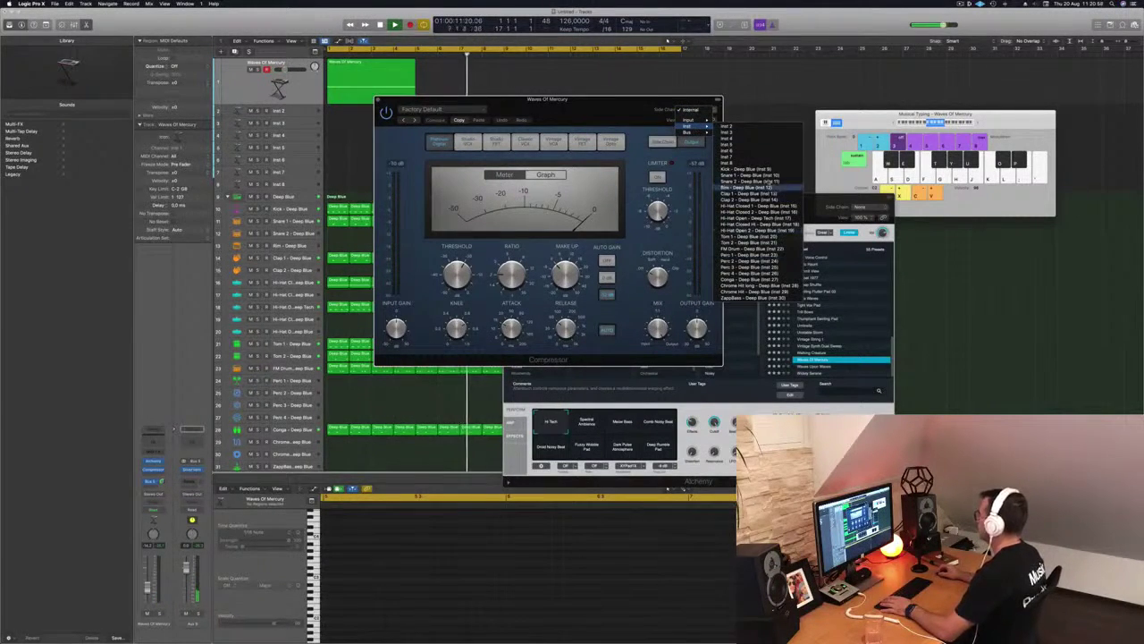
click(750, 168)
drag(547, 98, 677, 107)
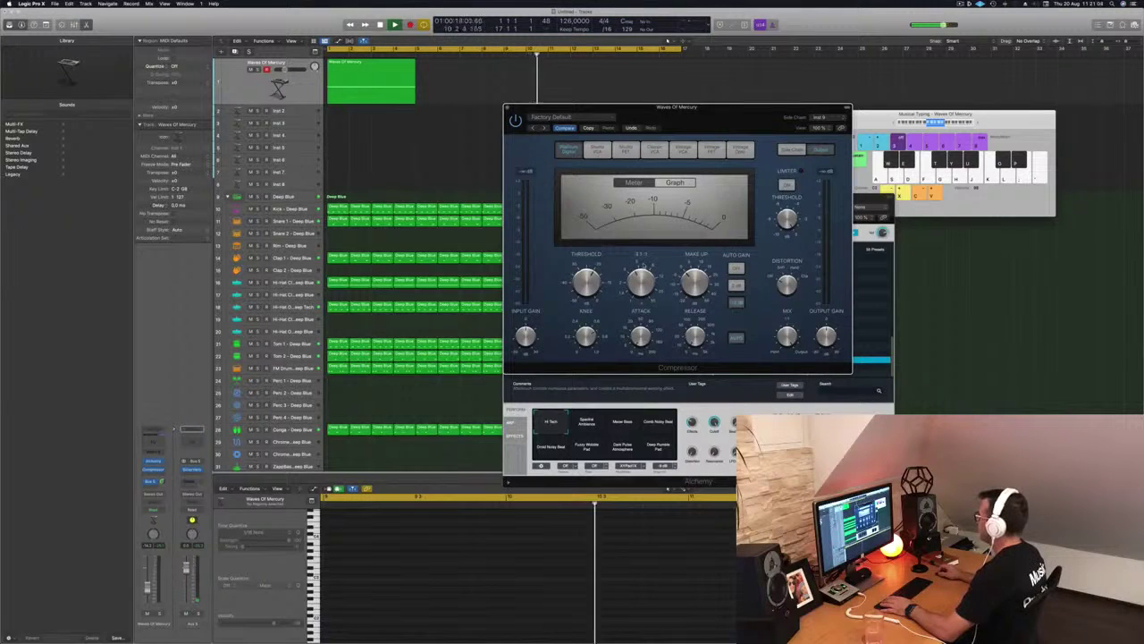
Step: Restart playback from the beginning and copy the four-bar Waves Of Mercury region along its track to fill sixteen bars
key(Return)
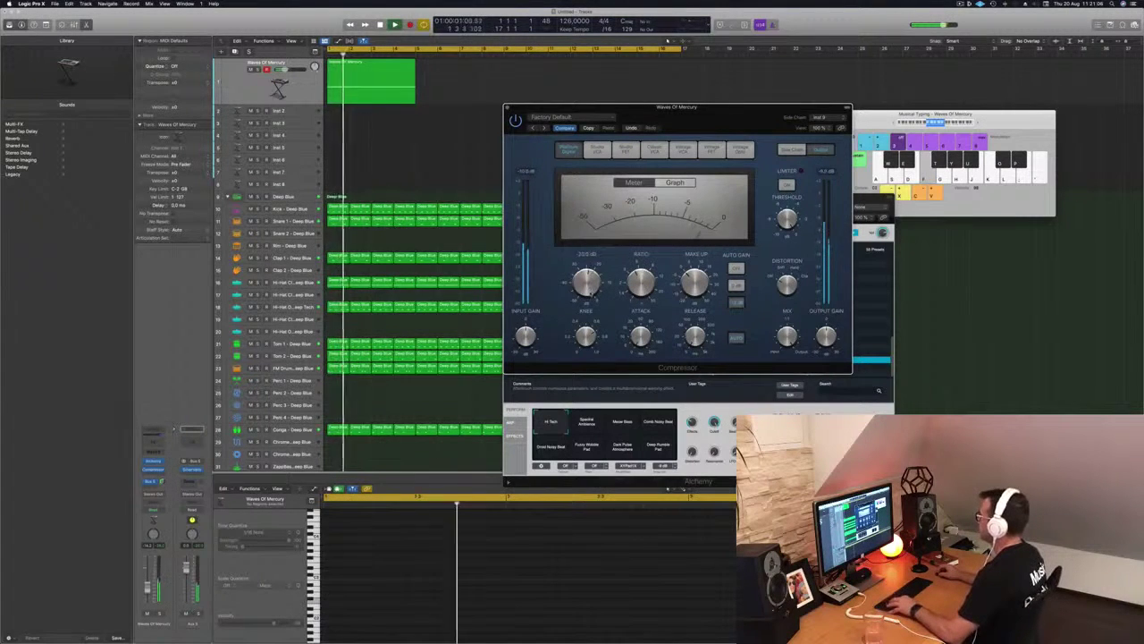
click(369, 70)
drag(370, 70, 543, 70)
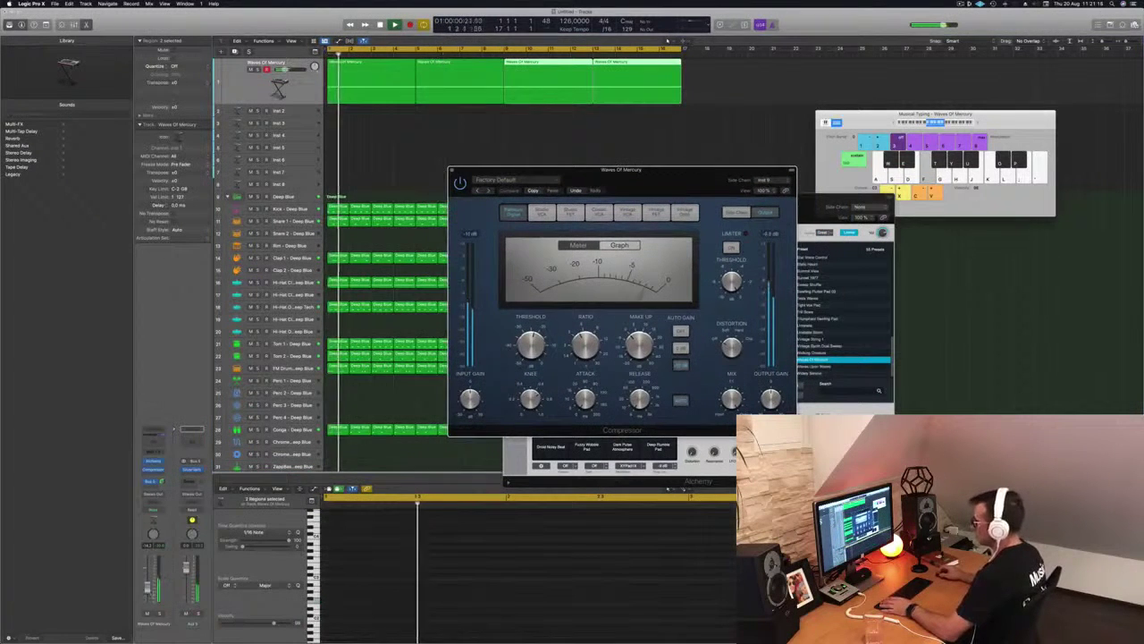
Step: Lower the Waves Of Mercury track's volume slightly and close its Compressor window
drag(147, 588, 147, 593)
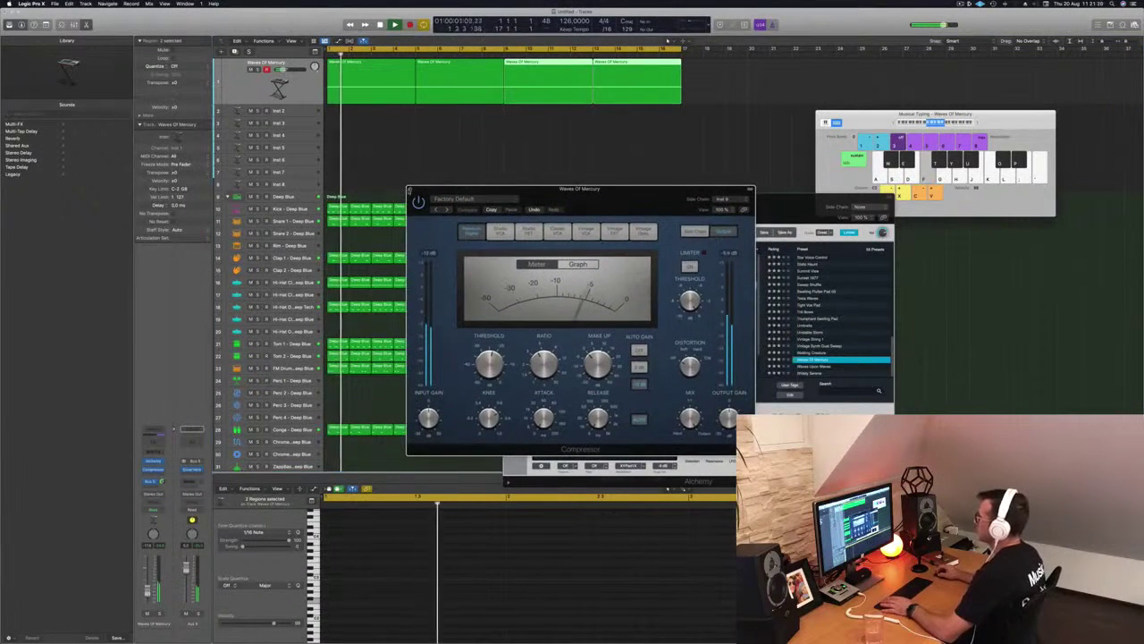
click(409, 191)
Step: Open Alchemy on the Inst 2 track and arrange its window beside the Waves Of Mercury instance, with the Waves Of Mercury track selected again
click(289, 114)
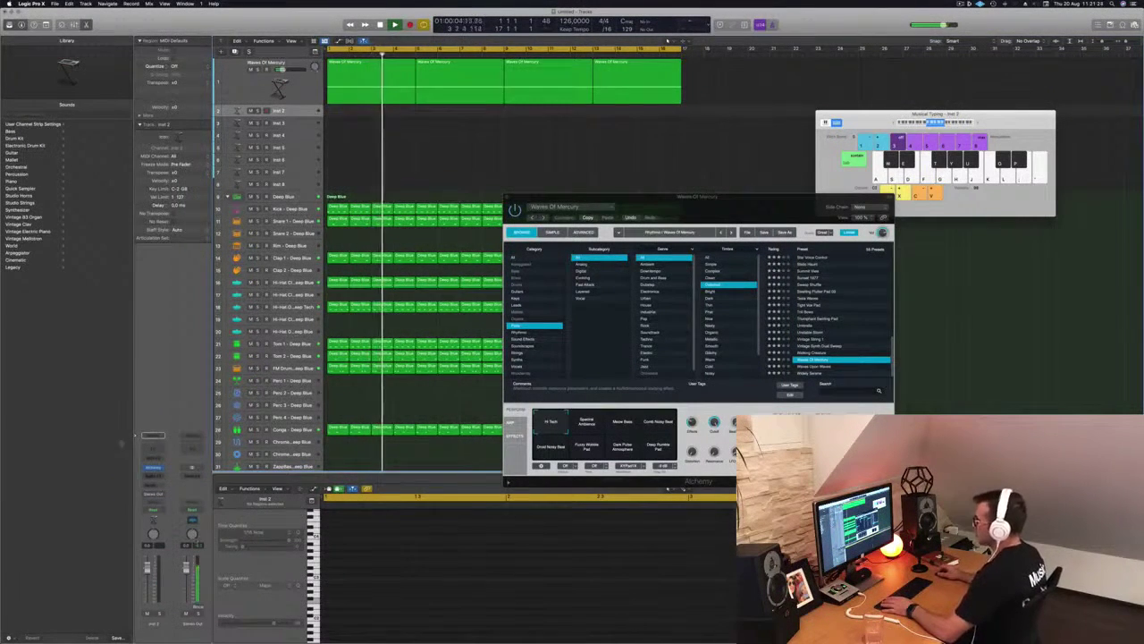
click(153, 468)
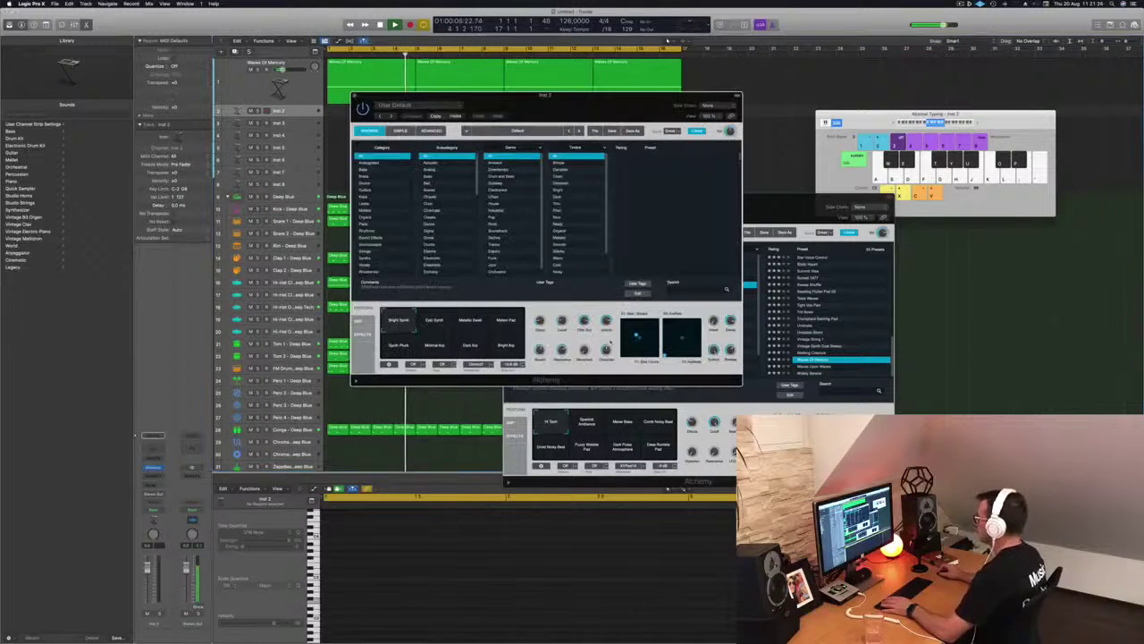
drag(643, 96, 778, 173)
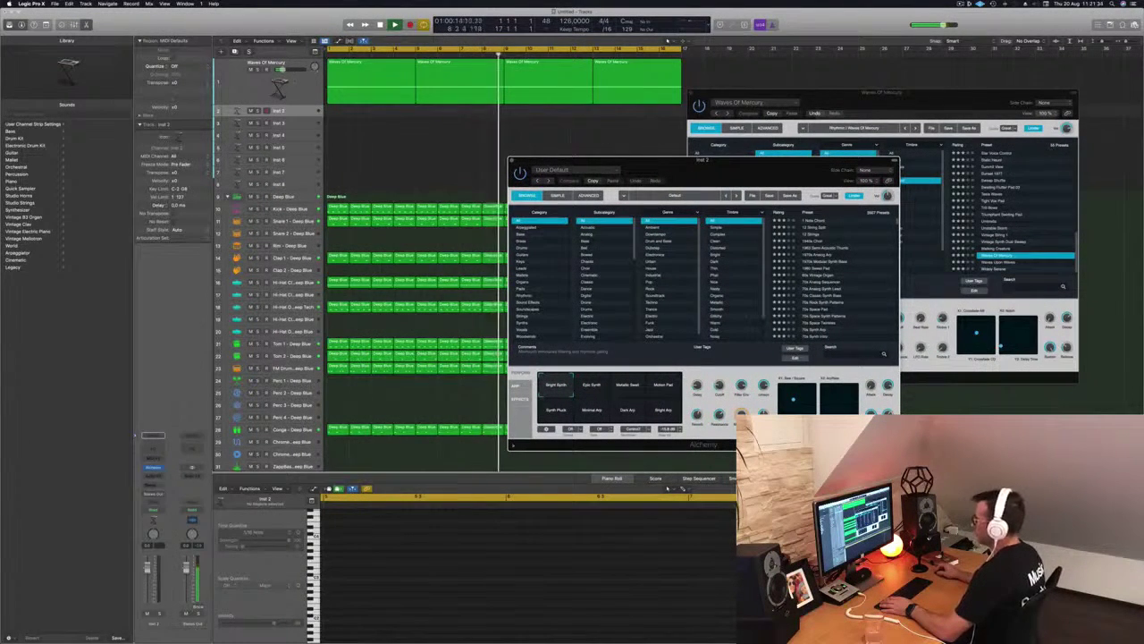
click(296, 91)
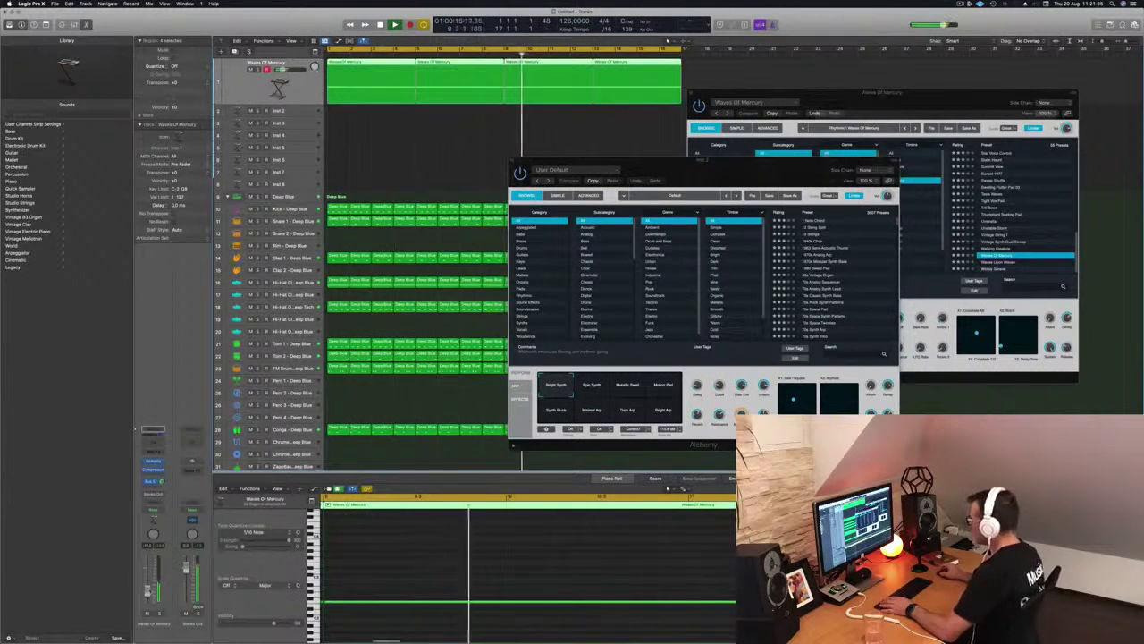
drag(727, 180, 618, 200)
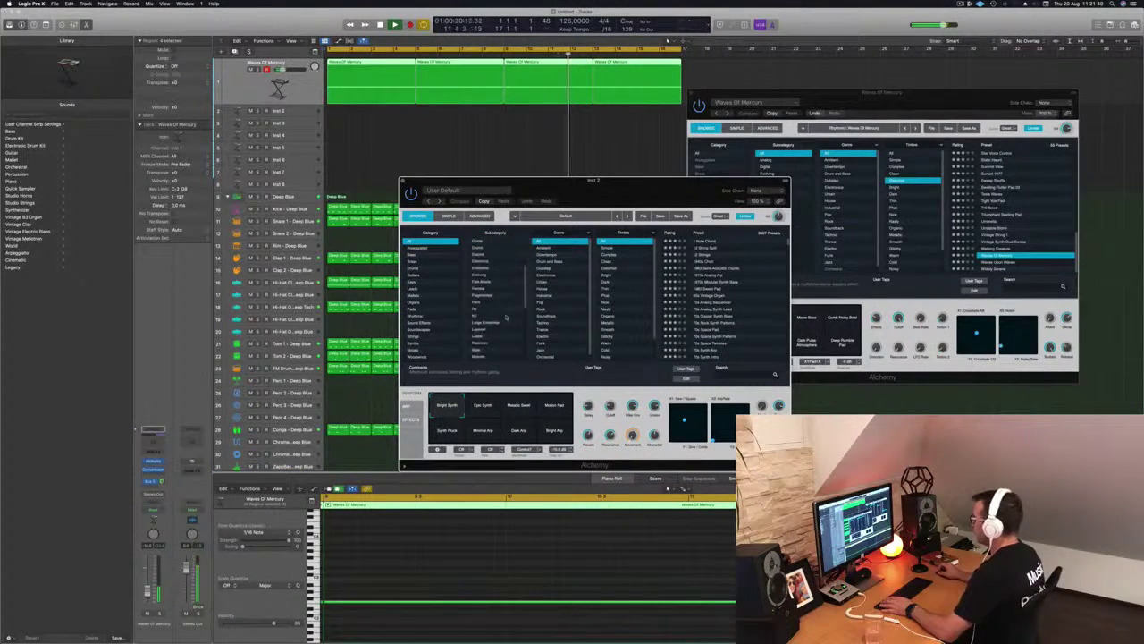
Step: Filter the Inst 2 Alchemy presets to the Plucked subcategory and load the 12 String Split preset
scroll(506, 317, down, 5)
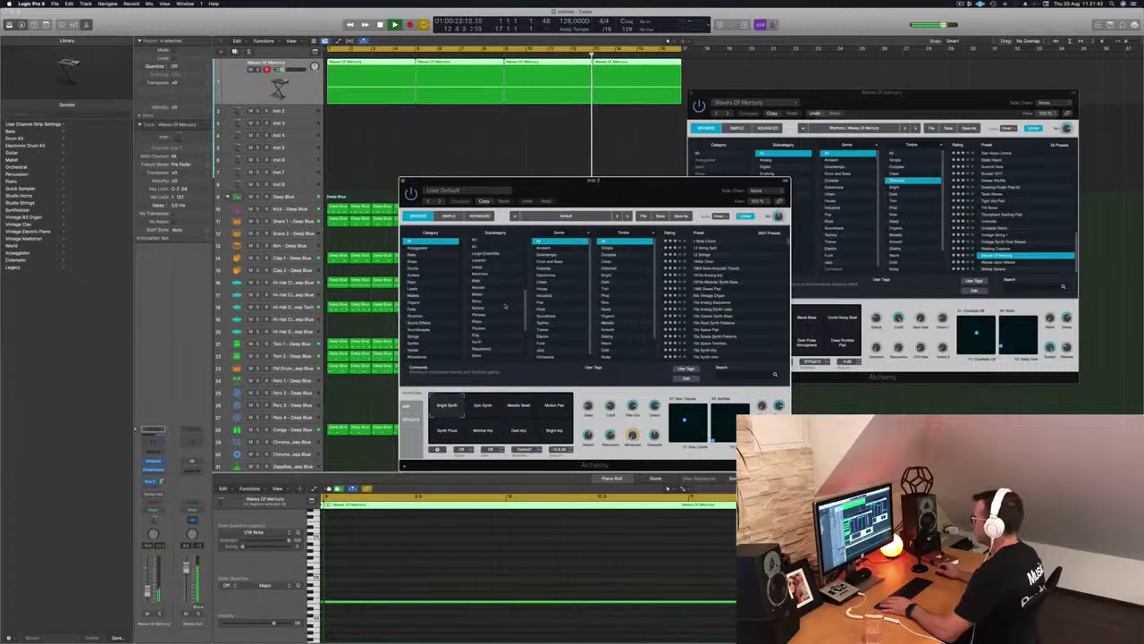
scroll(501, 329, down, 5)
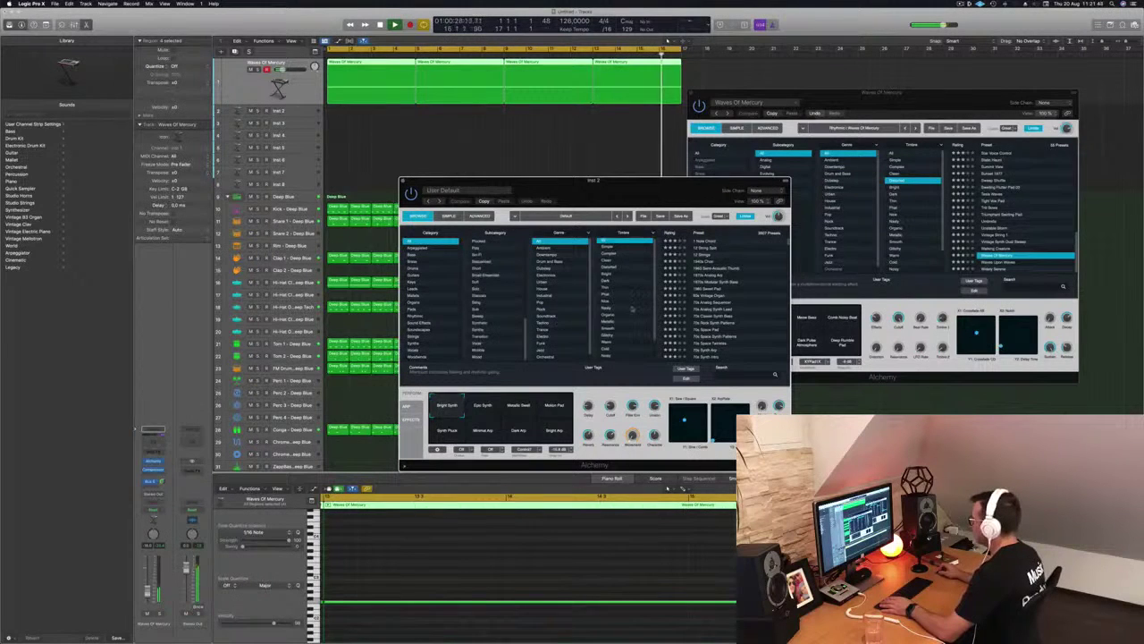
scroll(632, 309, down, 2)
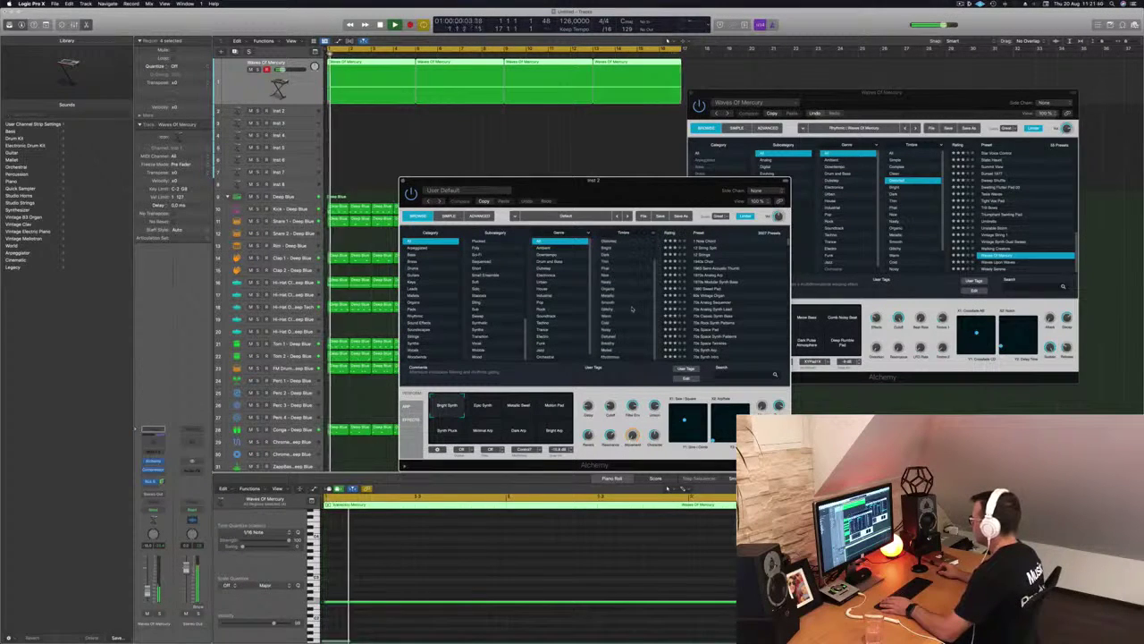
scroll(632, 309, up, 4)
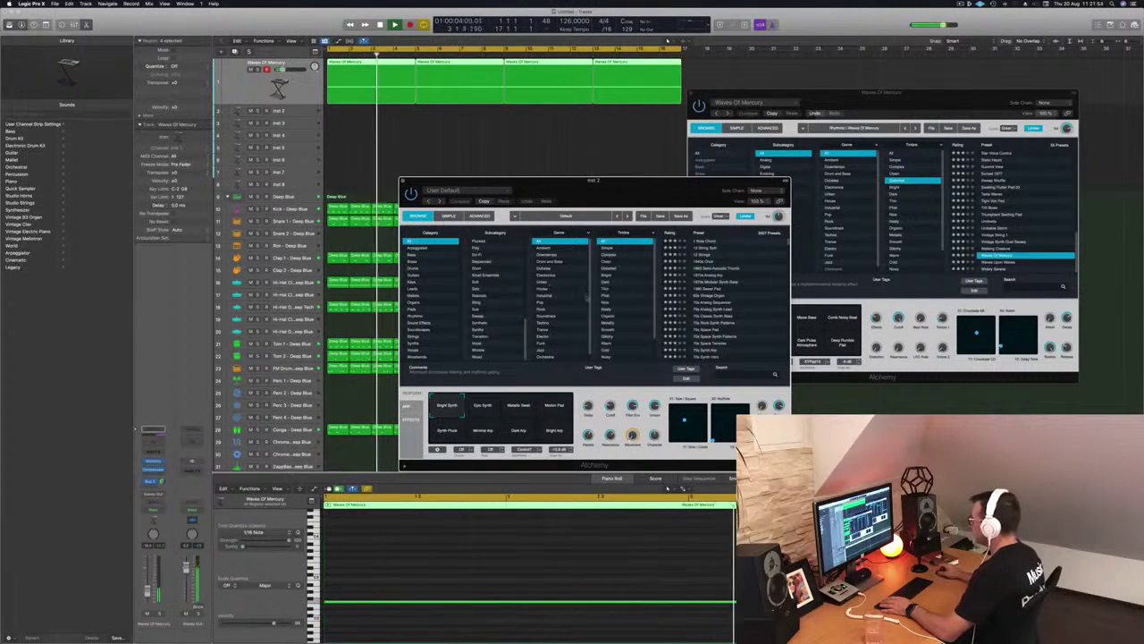
scroll(620, 306, down, 1)
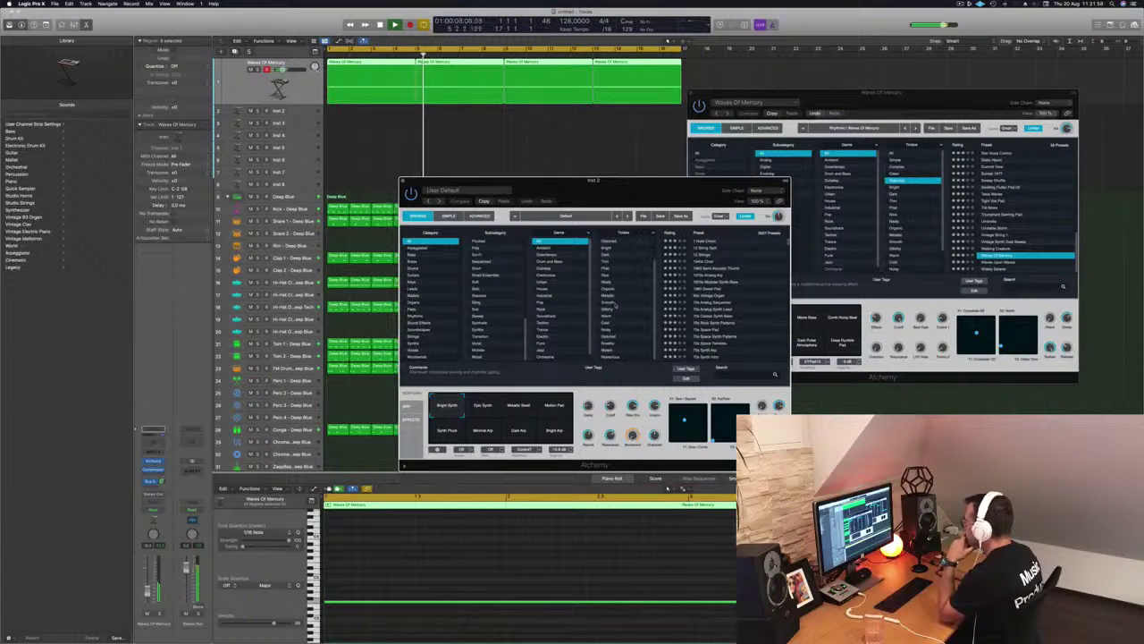
scroll(571, 312, down, 2)
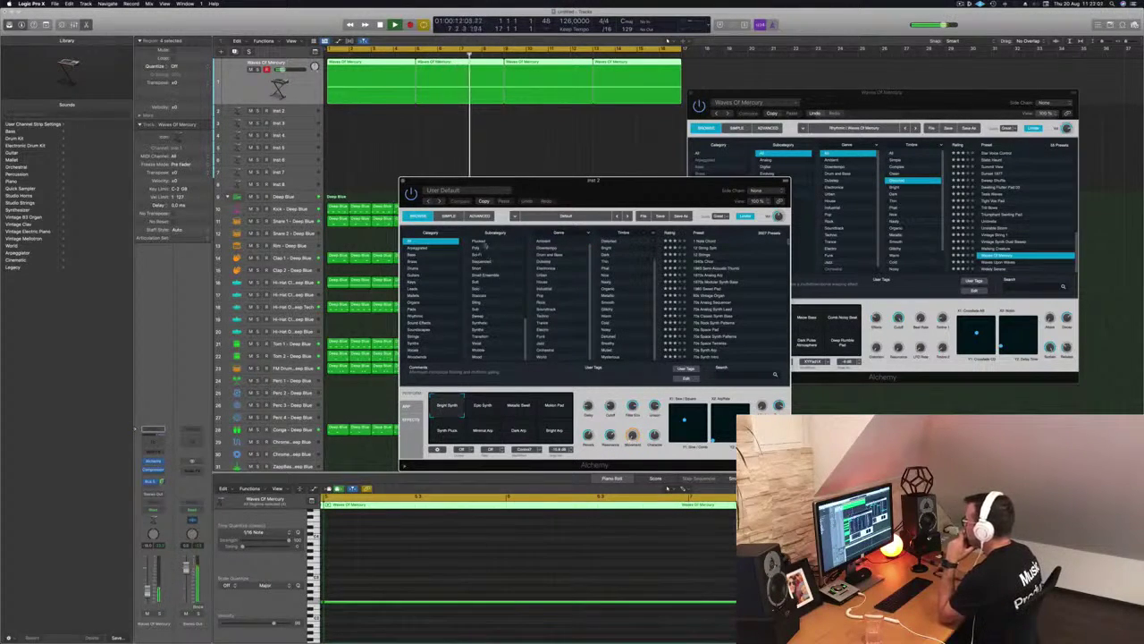
drag(712, 181, 719, 180)
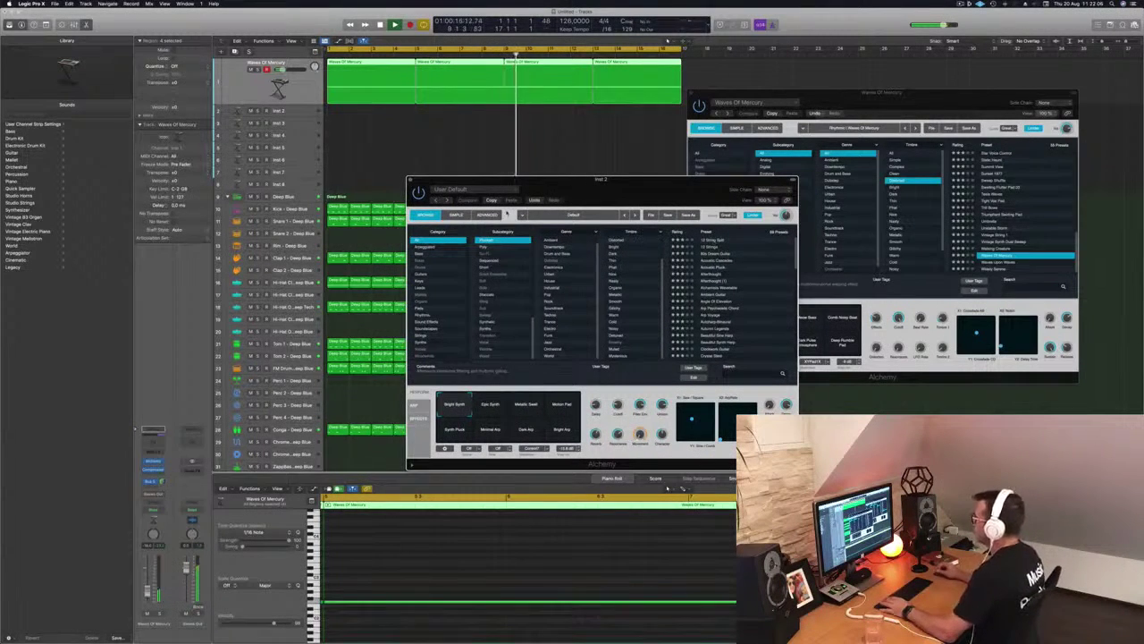
drag(638, 183, 700, 176)
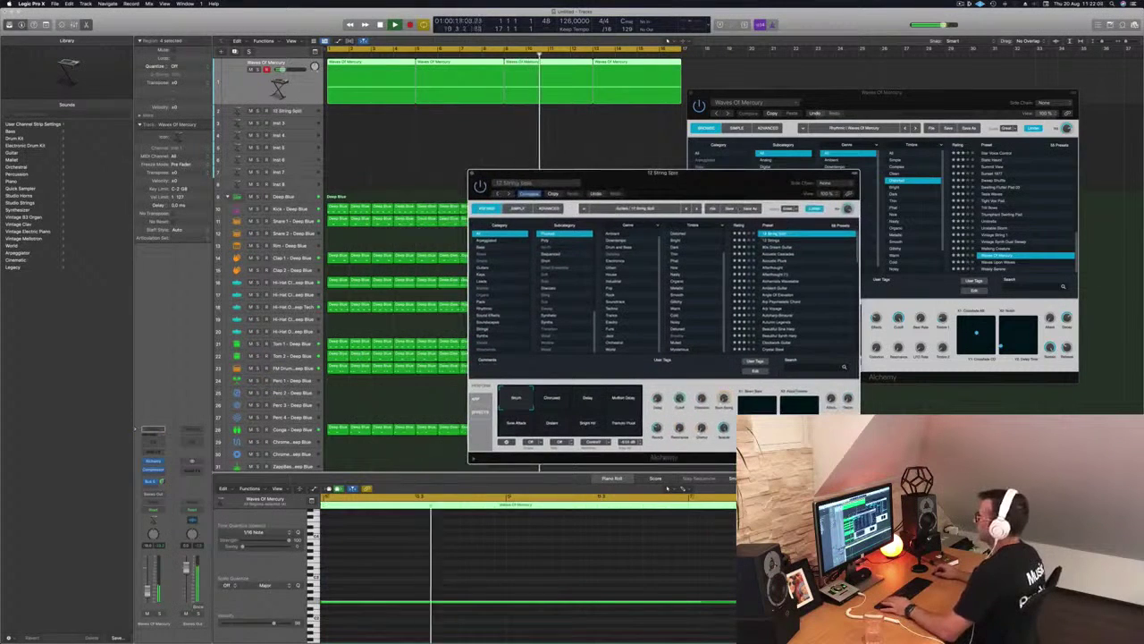
Step: Select the 12 String Split track, enlarge its height and add a send to Bus 5
click(280, 113)
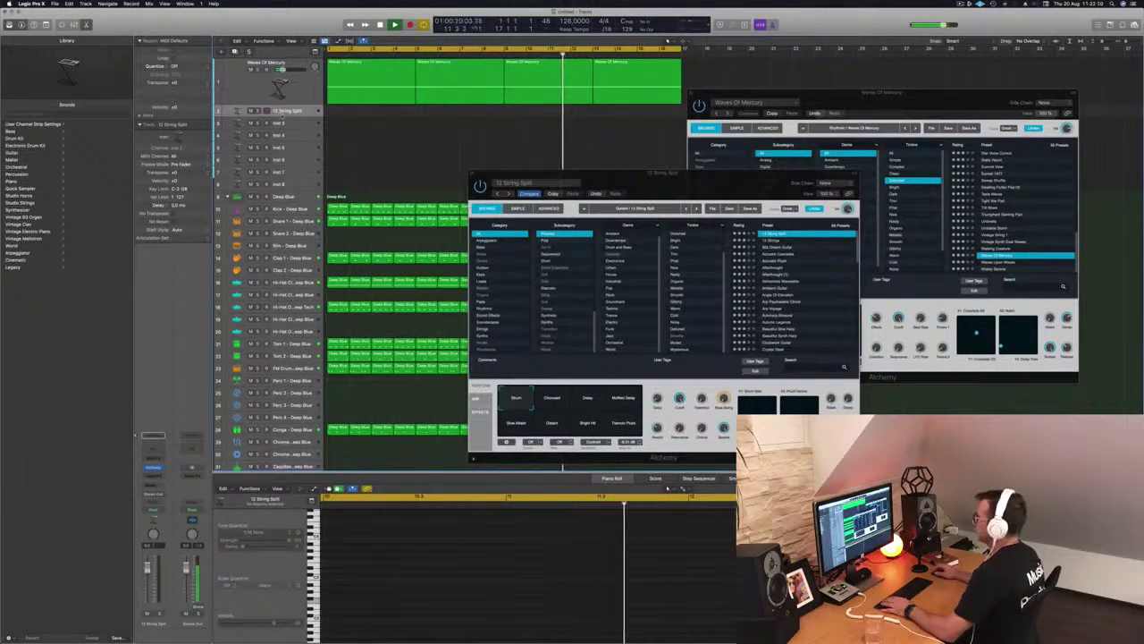
drag(280, 119, 280, 167)
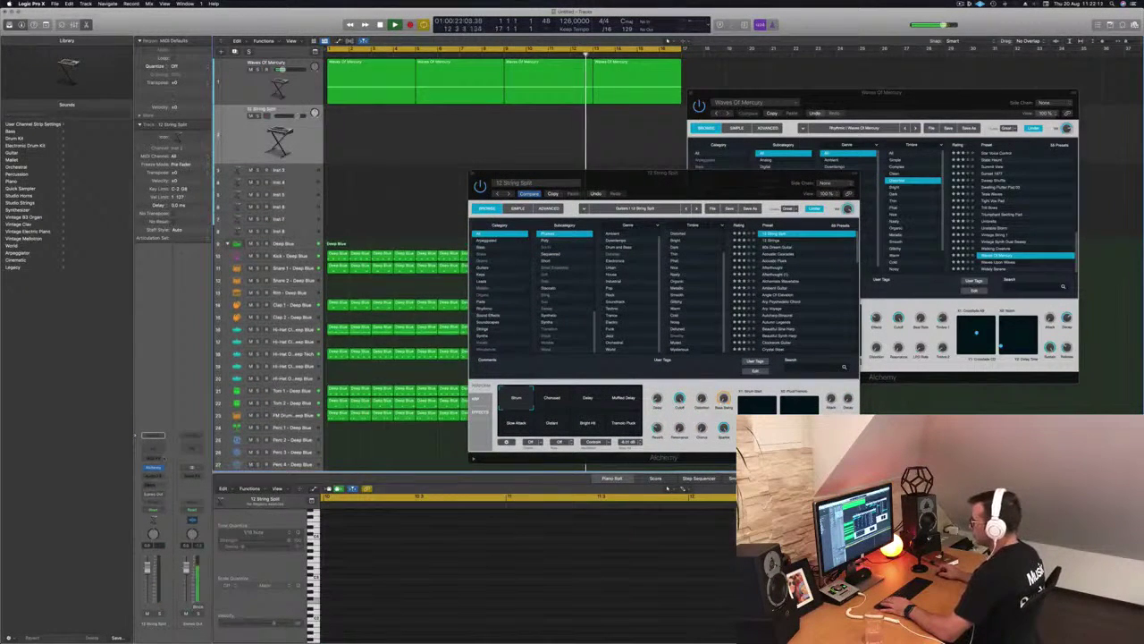
click(151, 485)
mouse_move(157, 496)
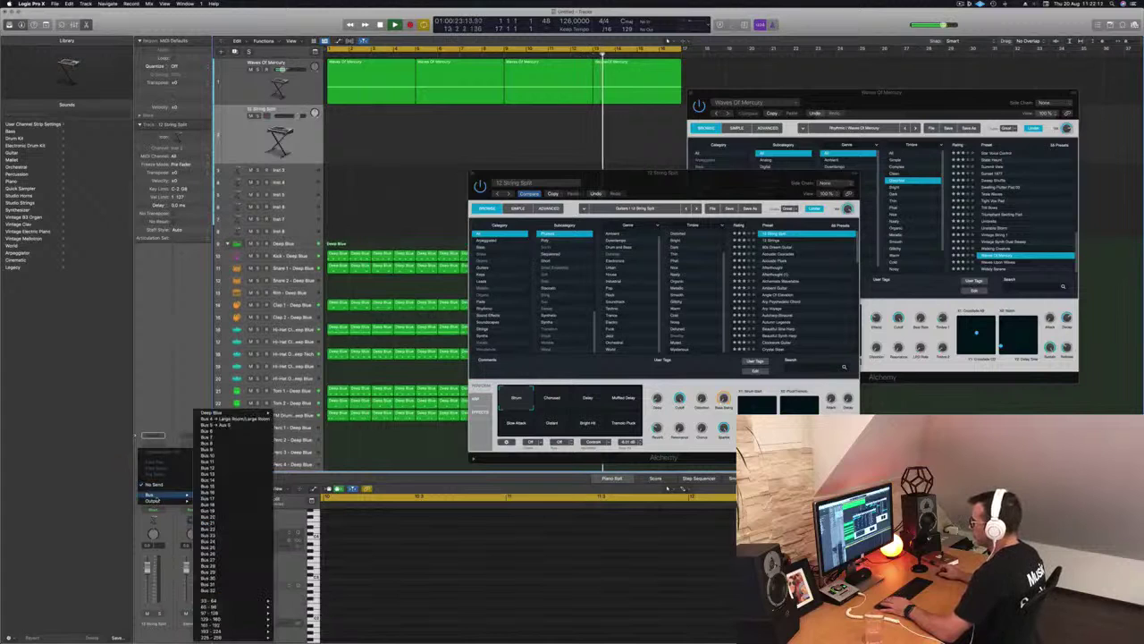
click(238, 426)
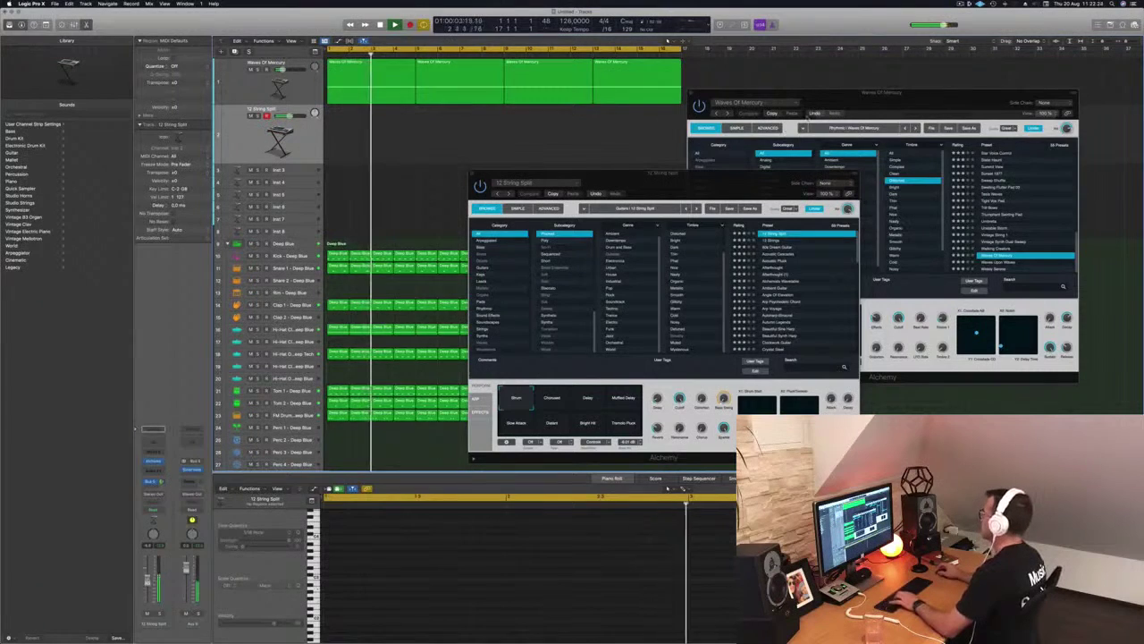
Step: Rearrange the two Alchemy windows and the Musical Typing keyboard so the plucked preset list is fully accessible
drag(800, 94, 817, 197)
drag(891, 121, 784, 74)
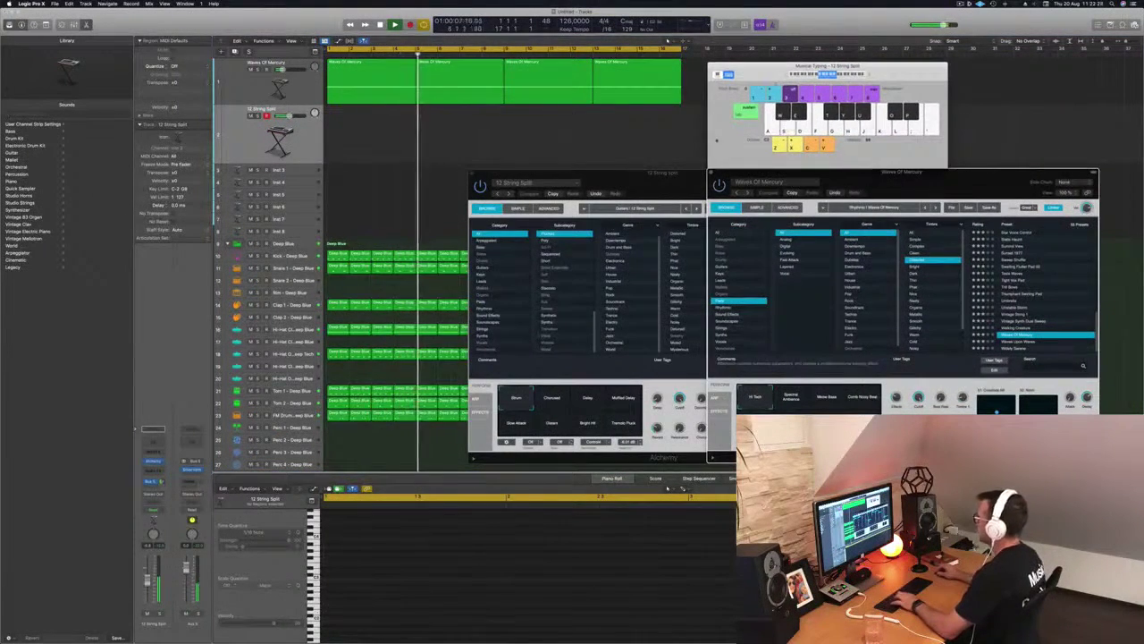
drag(659, 173, 701, 151)
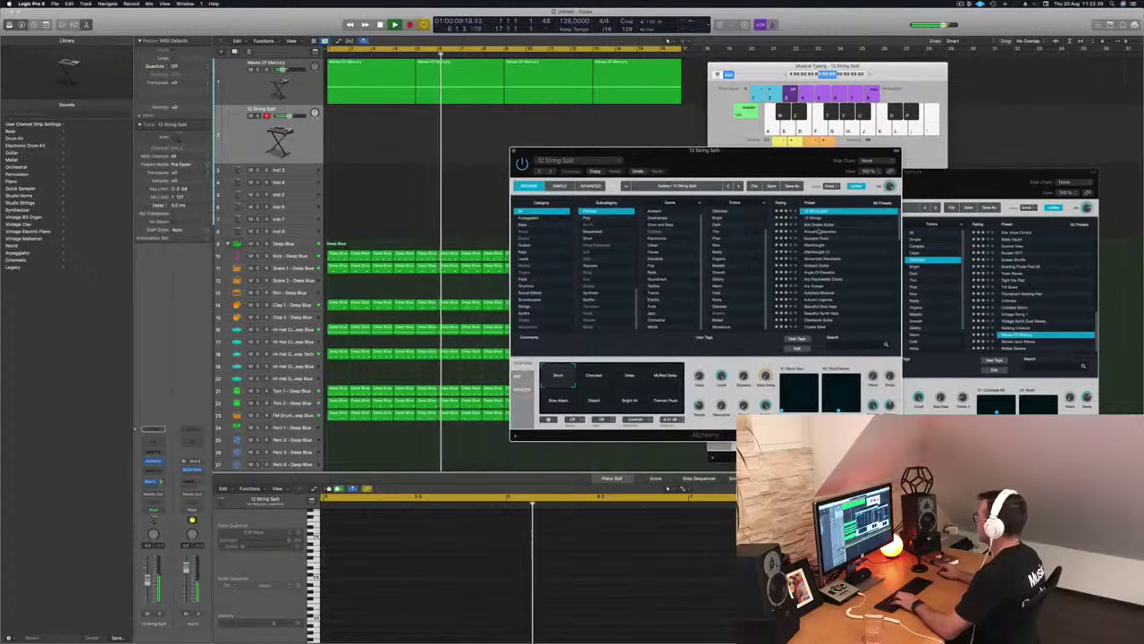
Step: Audition the plucked presets in turn, from 80s Dream Guitar through Acoustic Cascades, Acoustic Pluck and Afterthought to the Alchemists Wavetable
click(819, 225)
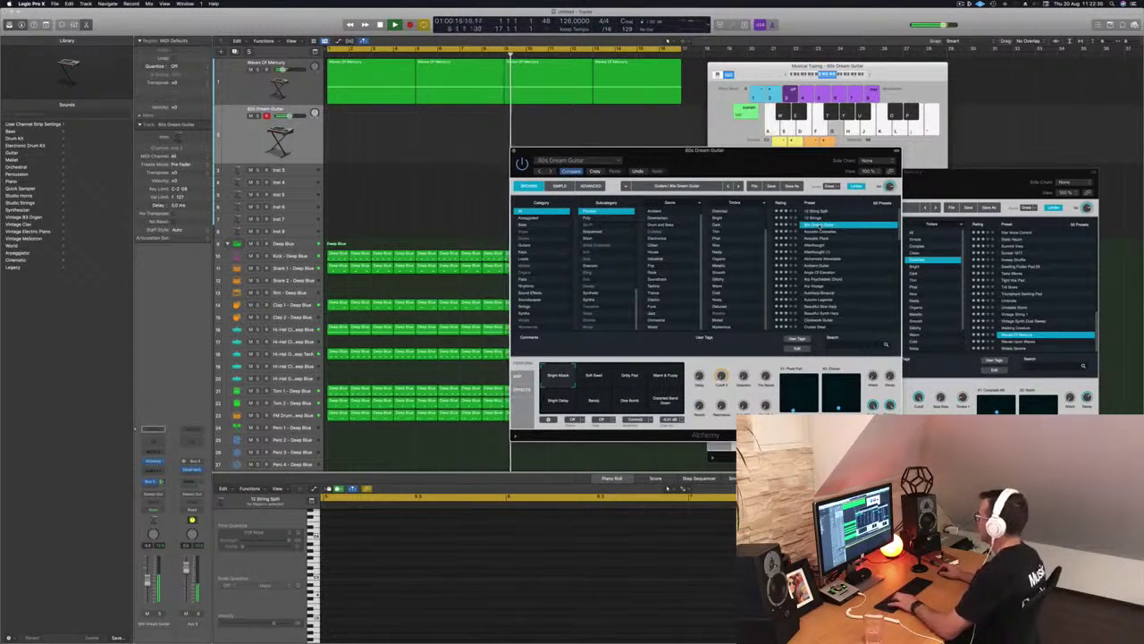
drag(786, 162, 663, 182)
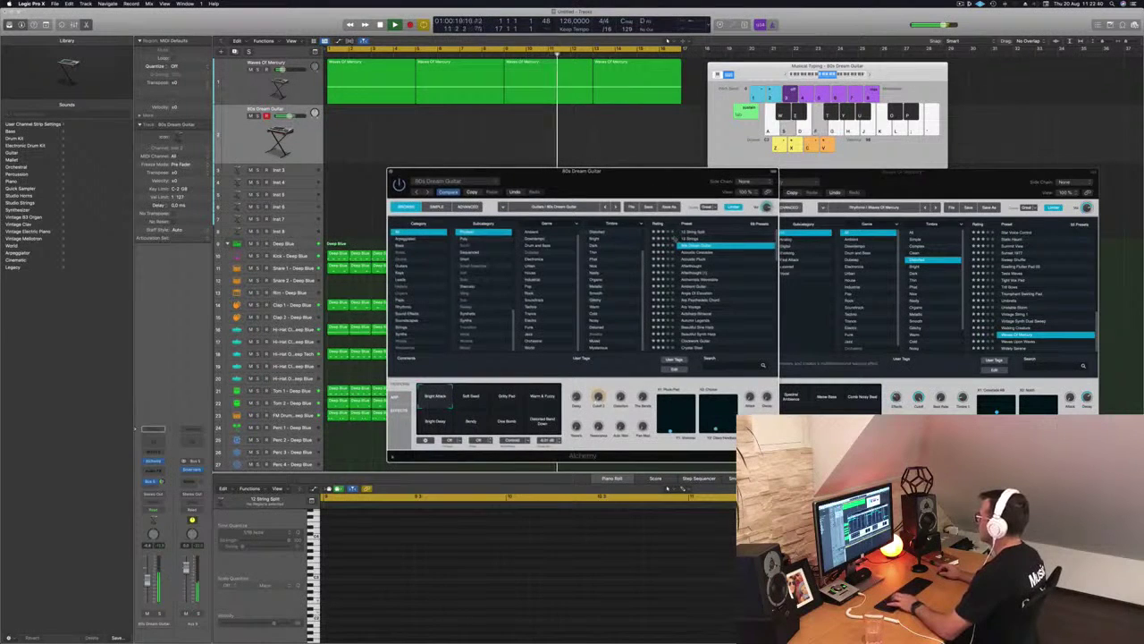
click(697, 254)
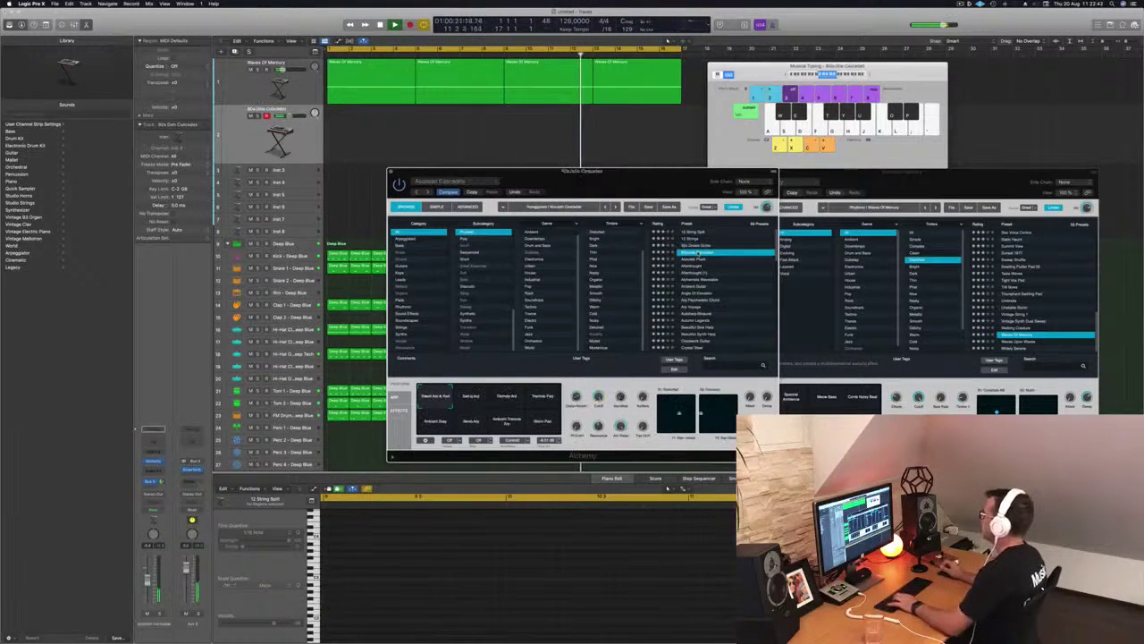
key(Down)
drag(652, 179, 692, 170)
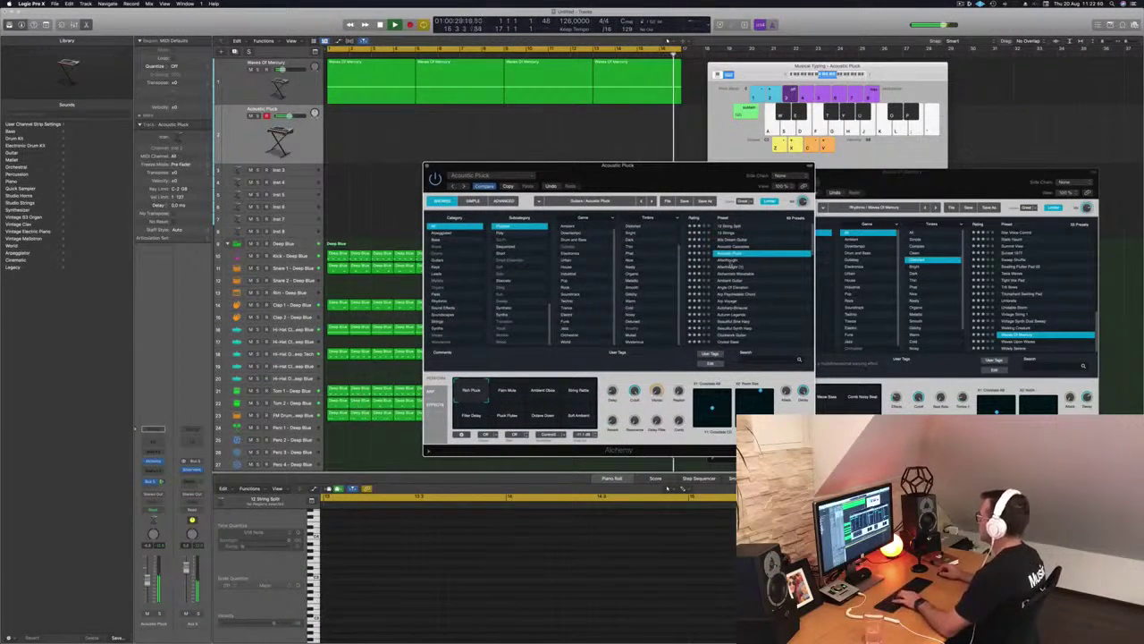
key(Down)
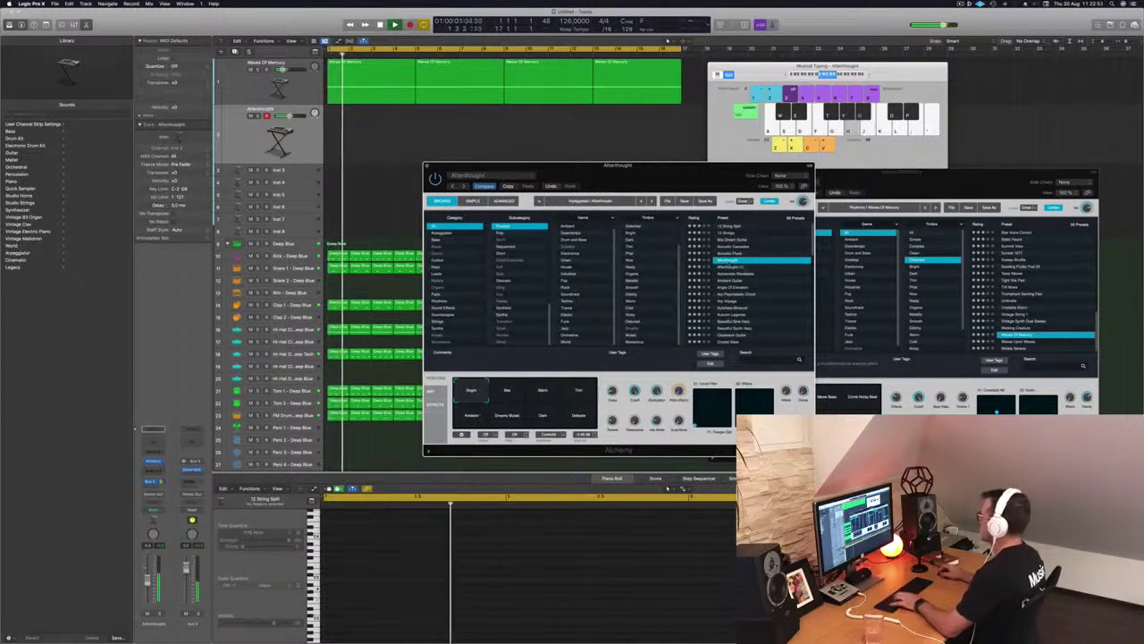
key(Down)
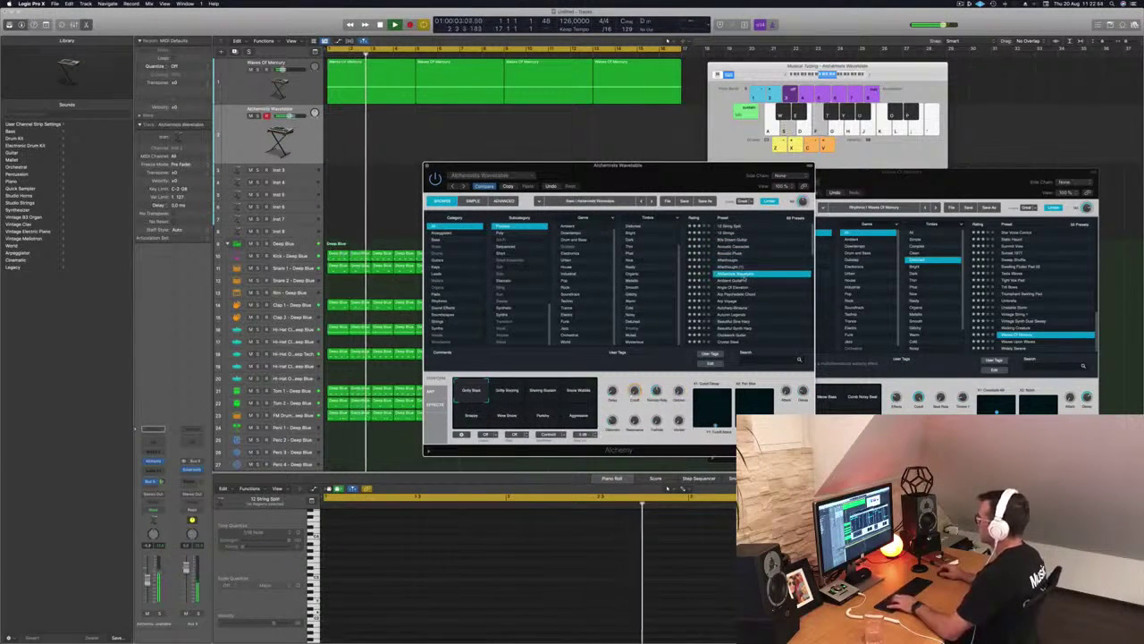
Step: Load the Ambient Guitar preset and try its performance variations, including Muted Flanger, Delay Build, High Ringing and Muffled, ending on Ambient Pluck
click(736, 282)
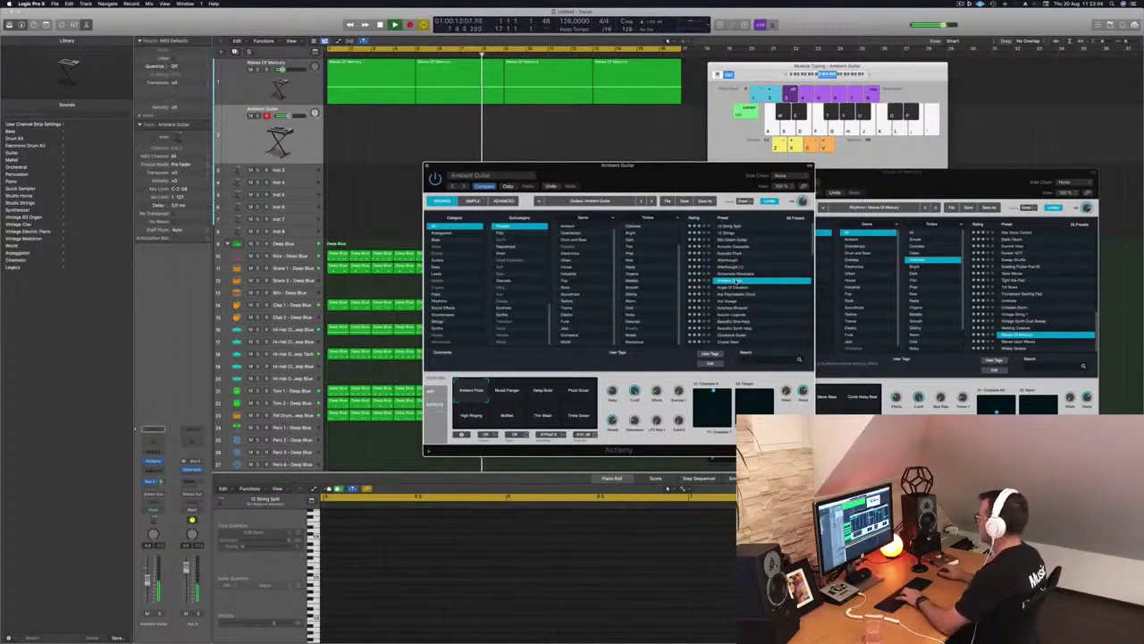
click(511, 395)
click(544, 394)
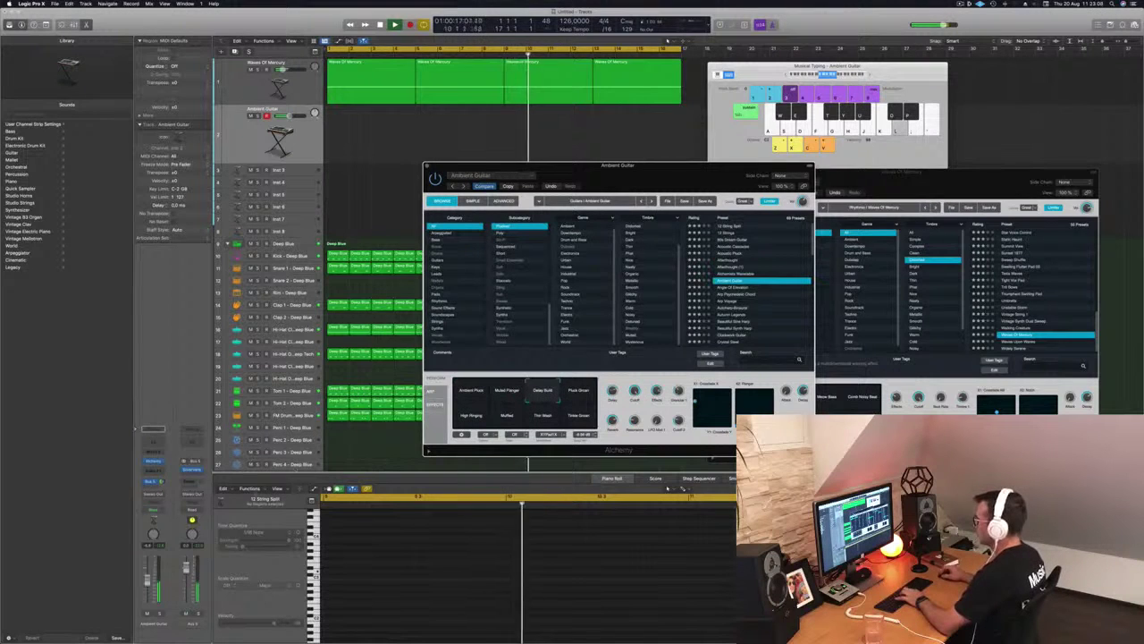
click(384, 179)
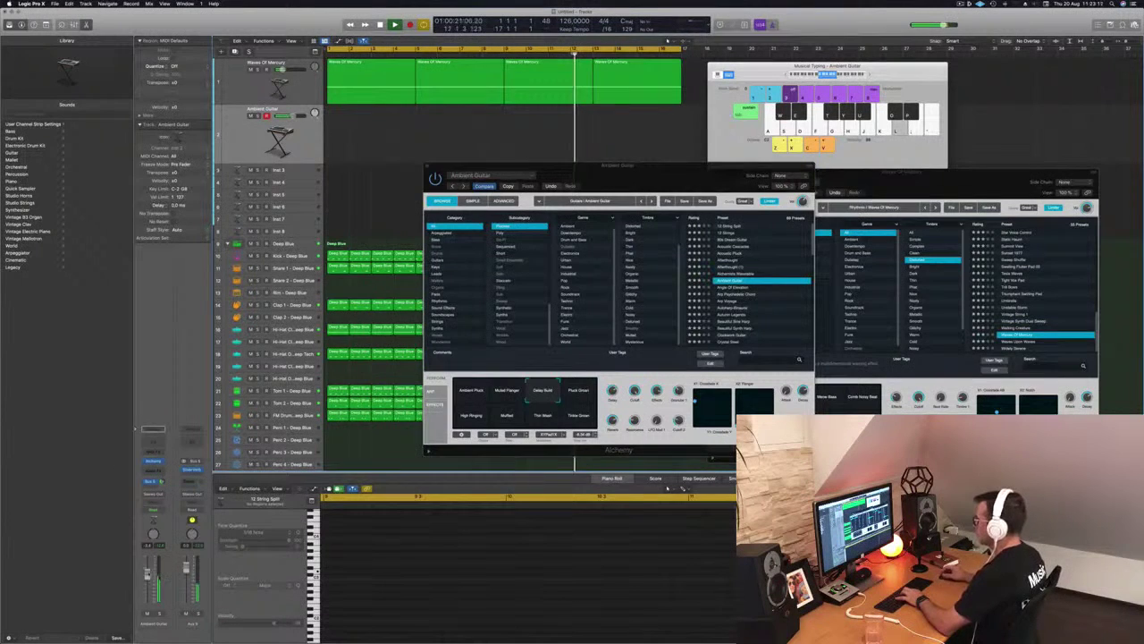
click(579, 391)
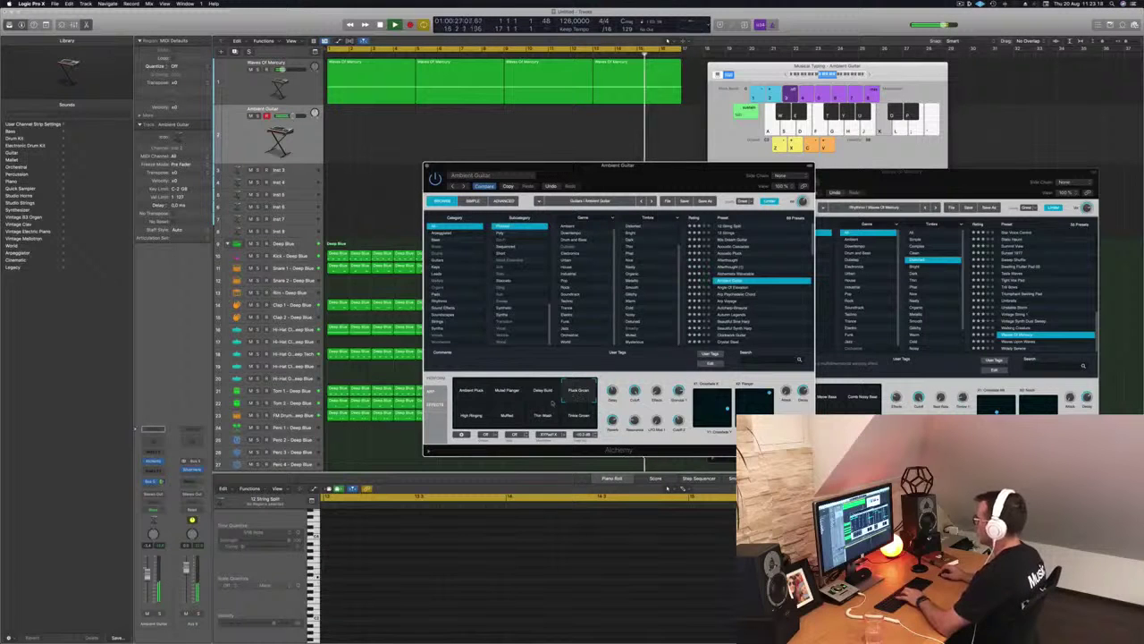
click(477, 418)
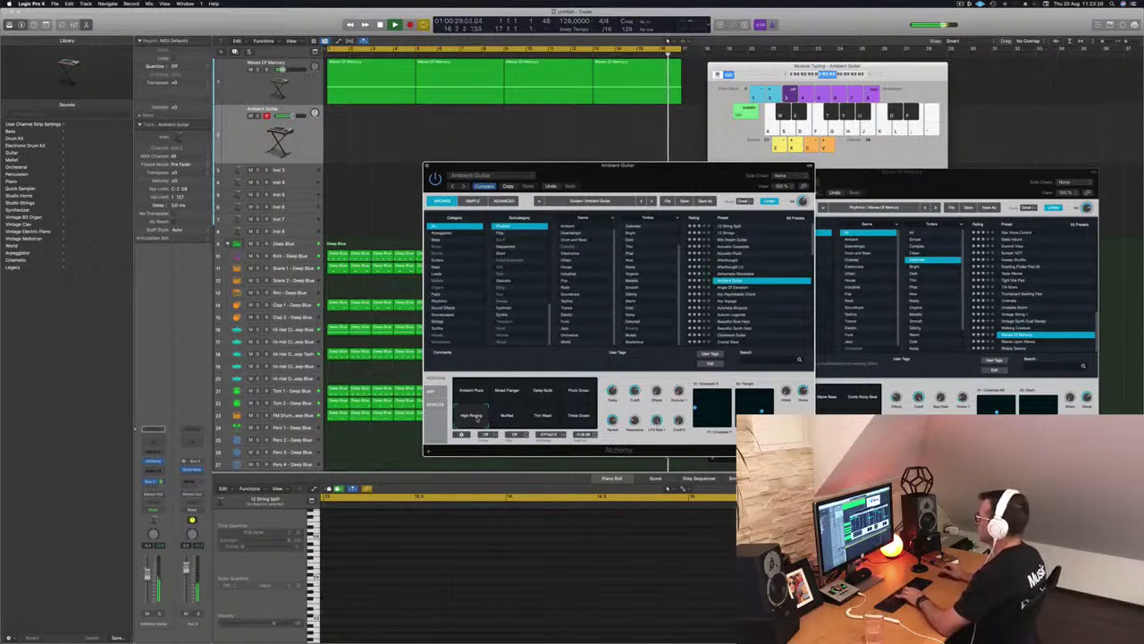
click(507, 416)
click(468, 390)
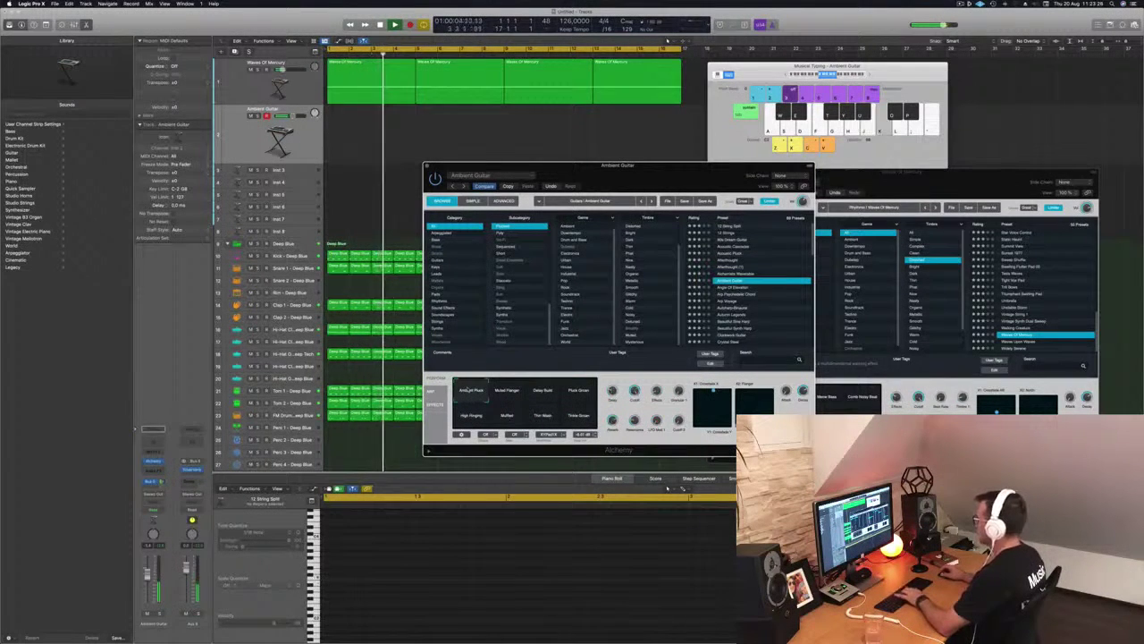
Step: Shift the Musical Typing range higher and load the Angle Of Elevation preset on the second track
click(883, 59)
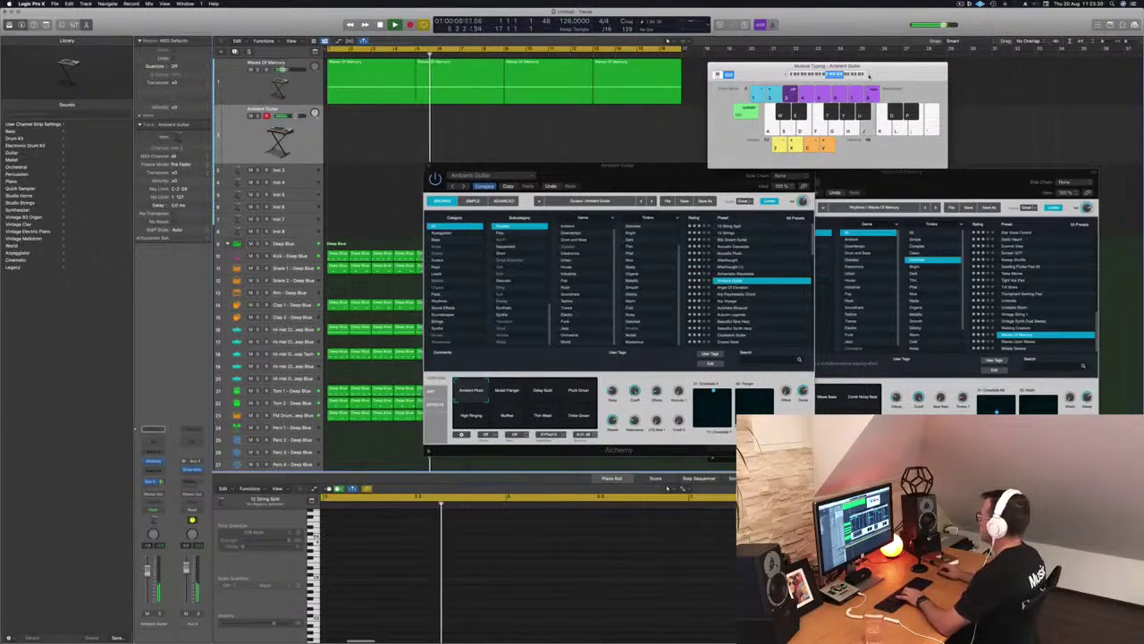
drag(709, 180, 684, 202)
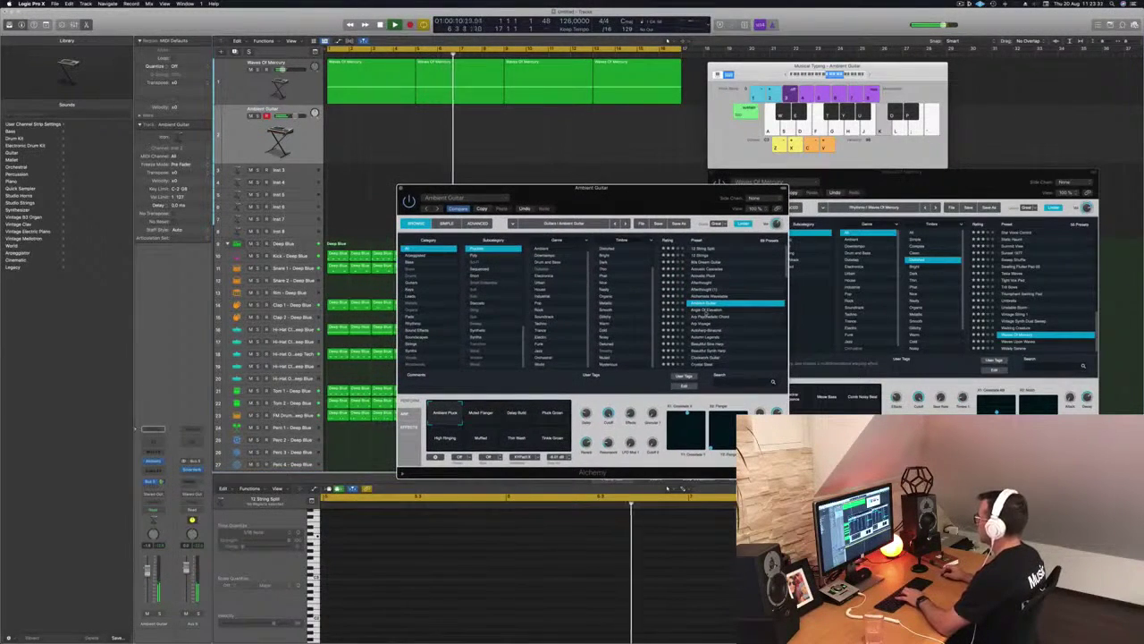
click(706, 309)
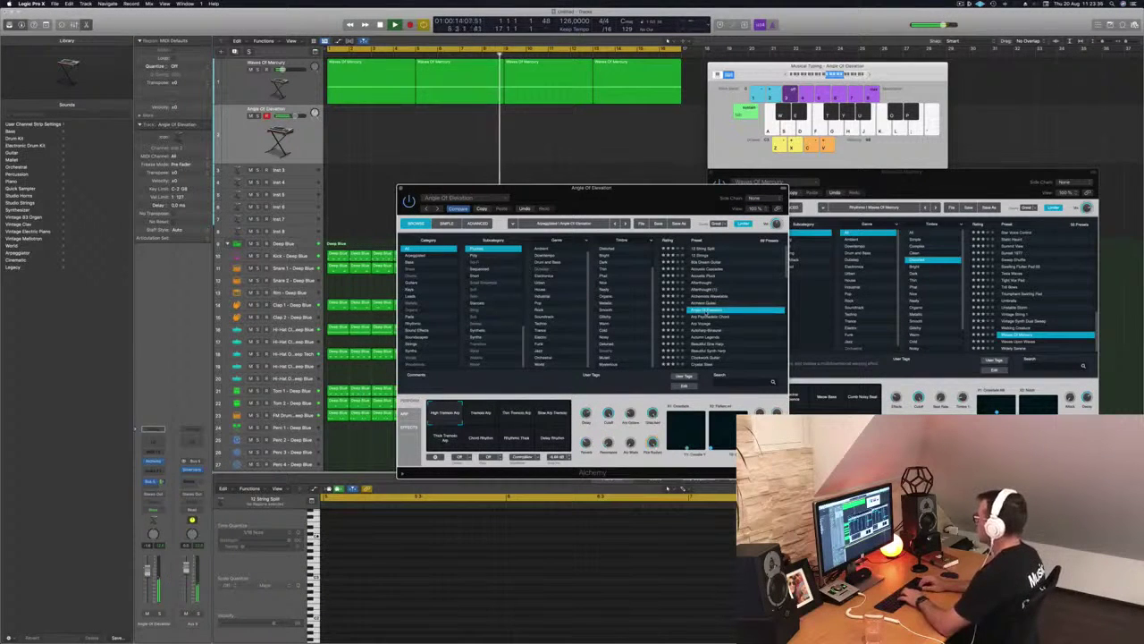
Step: Audition the next plucked presets in turn, from Arp Psychedelic Chord through Autoharp Binaural to Autumn Legends
key(Down)
key(Down)
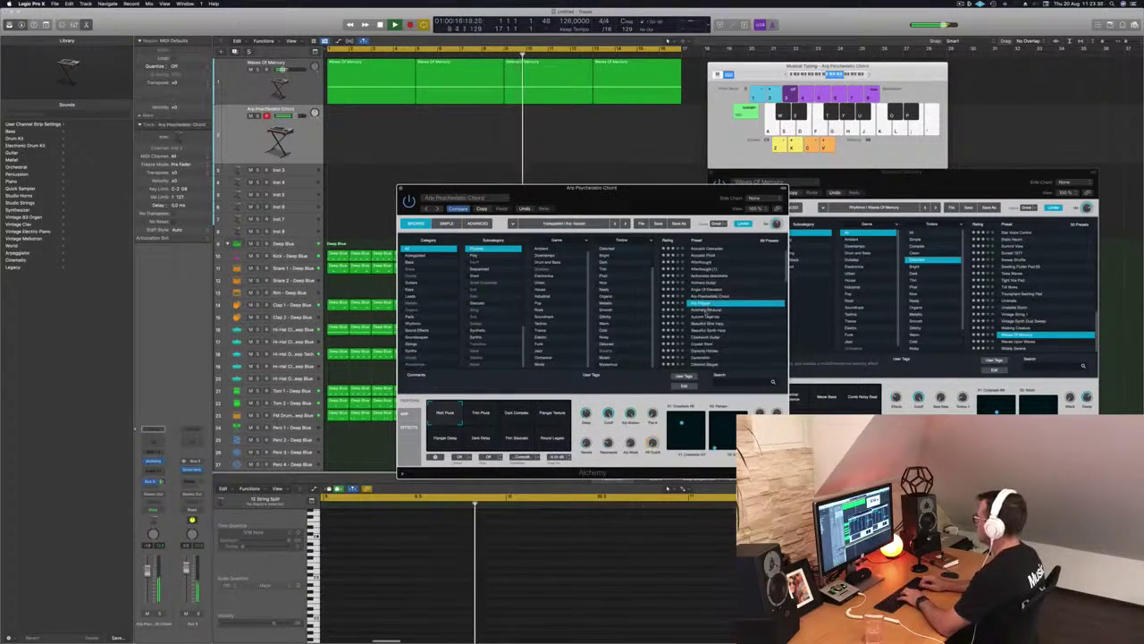
key(Down)
key(Down)
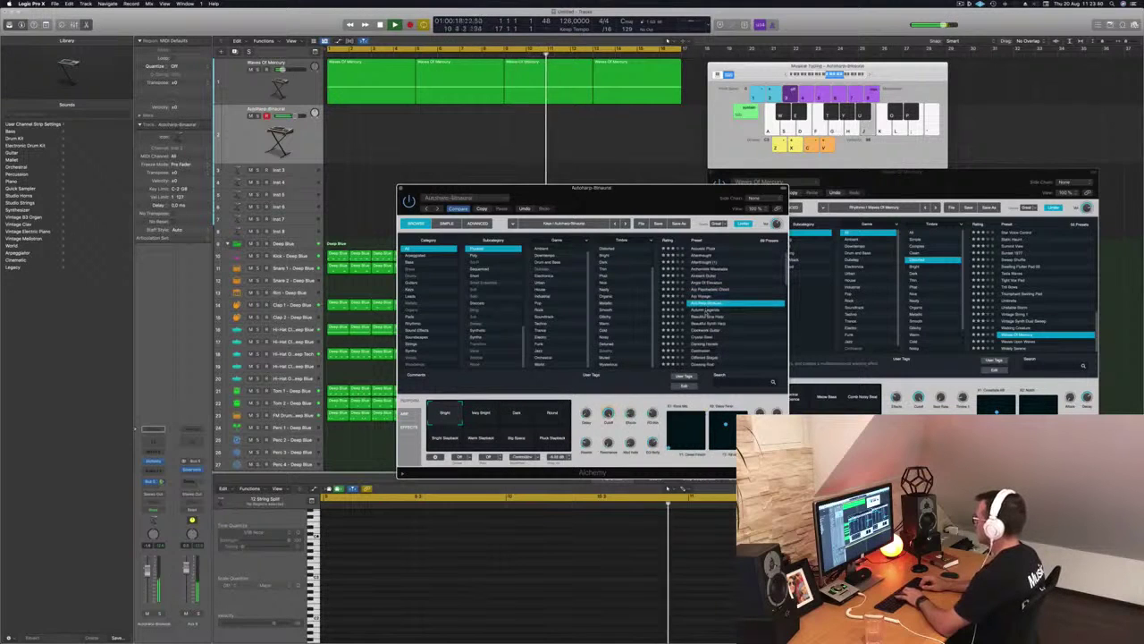
key(Down)
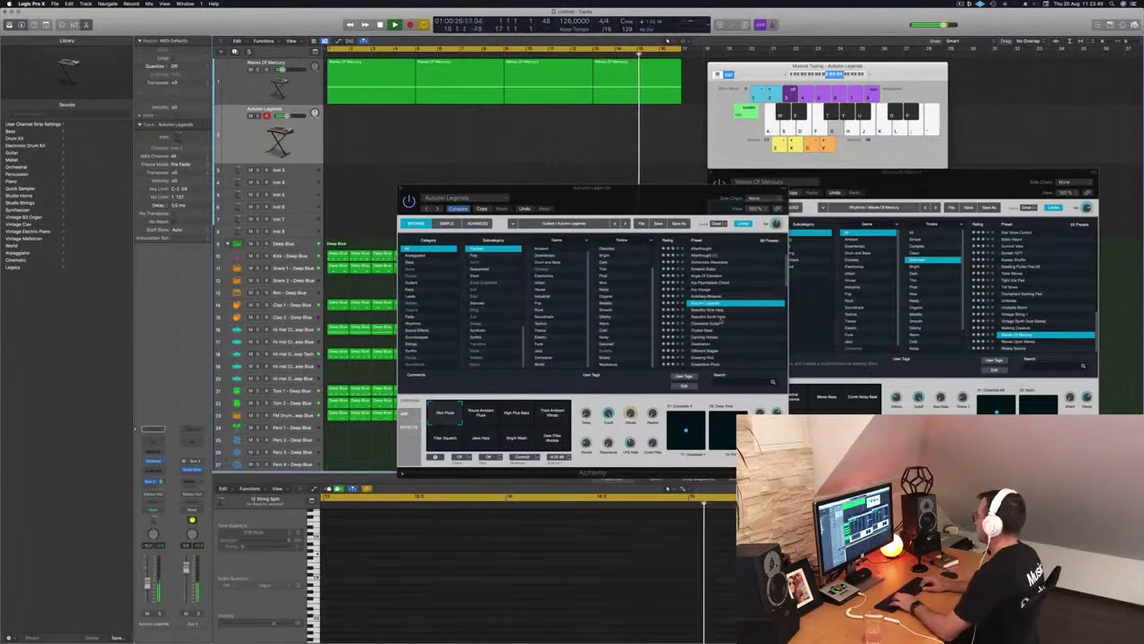
Step: Return to the second track and audition the Beautiful Sine Harp, Beautiful Synth Harp, Clockwork Guitar and Crystal Steel presets
key(Down)
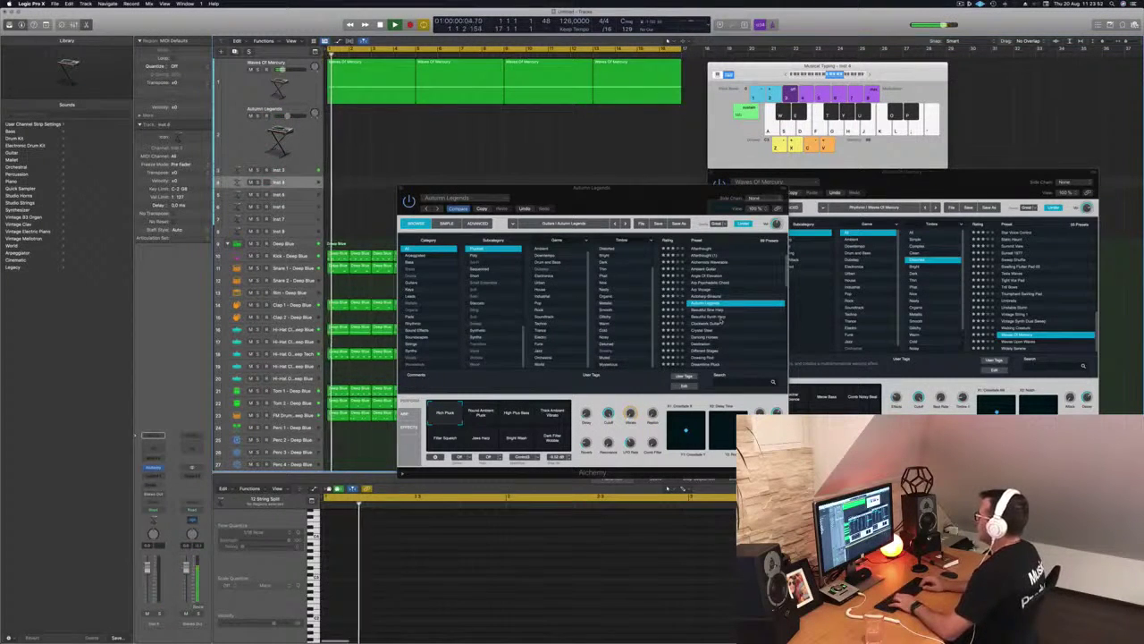
key(Up)
click(738, 311)
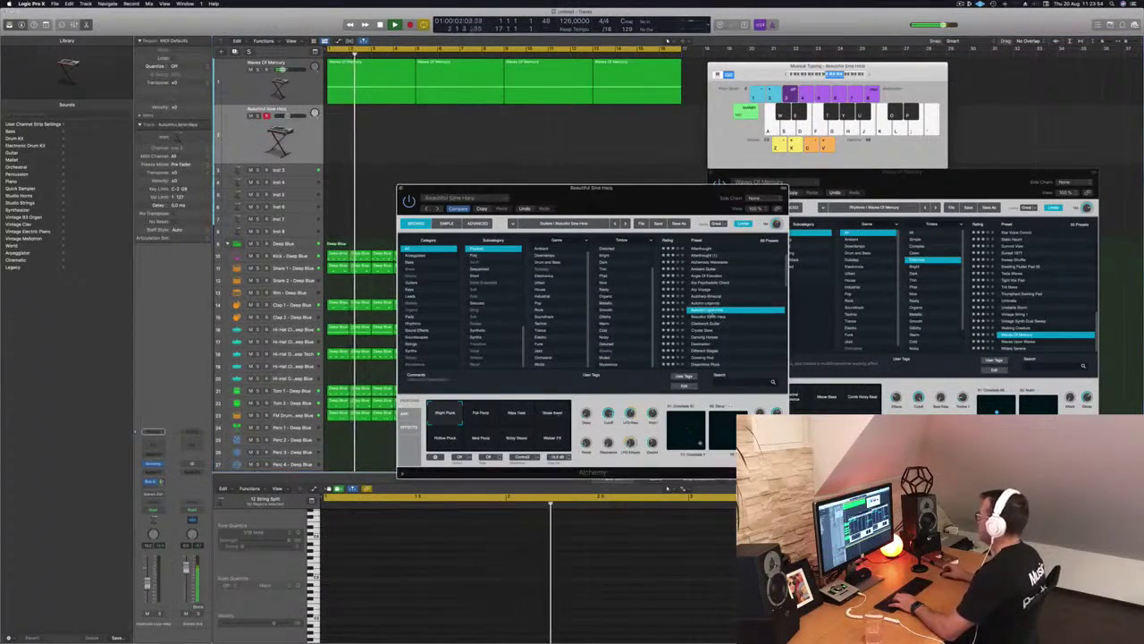
key(d)
key(Down)
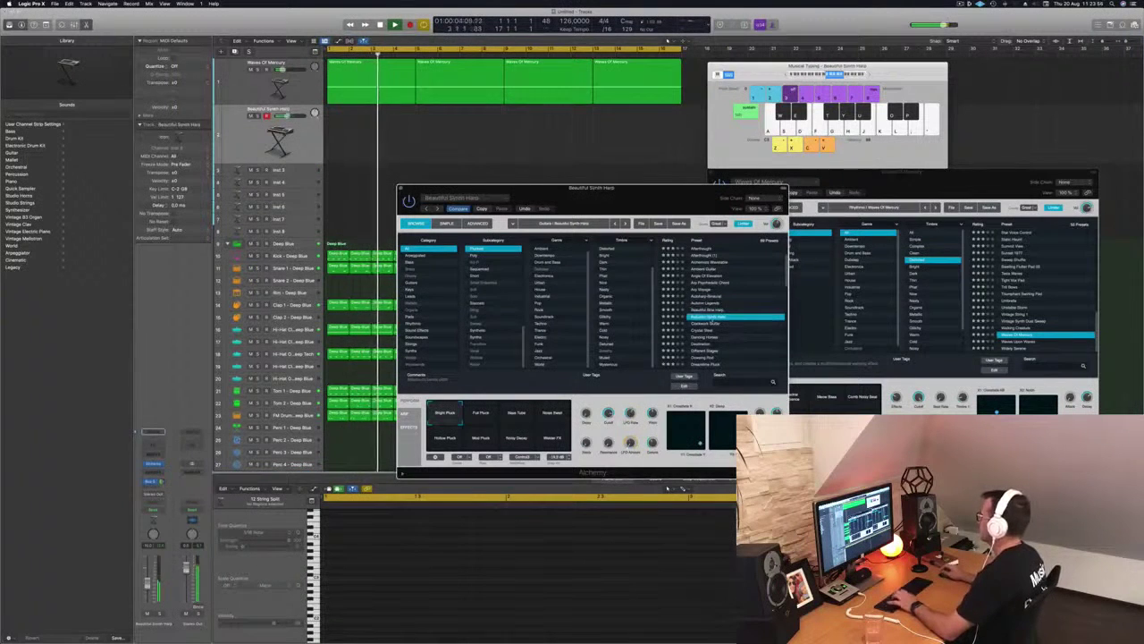
key(Down)
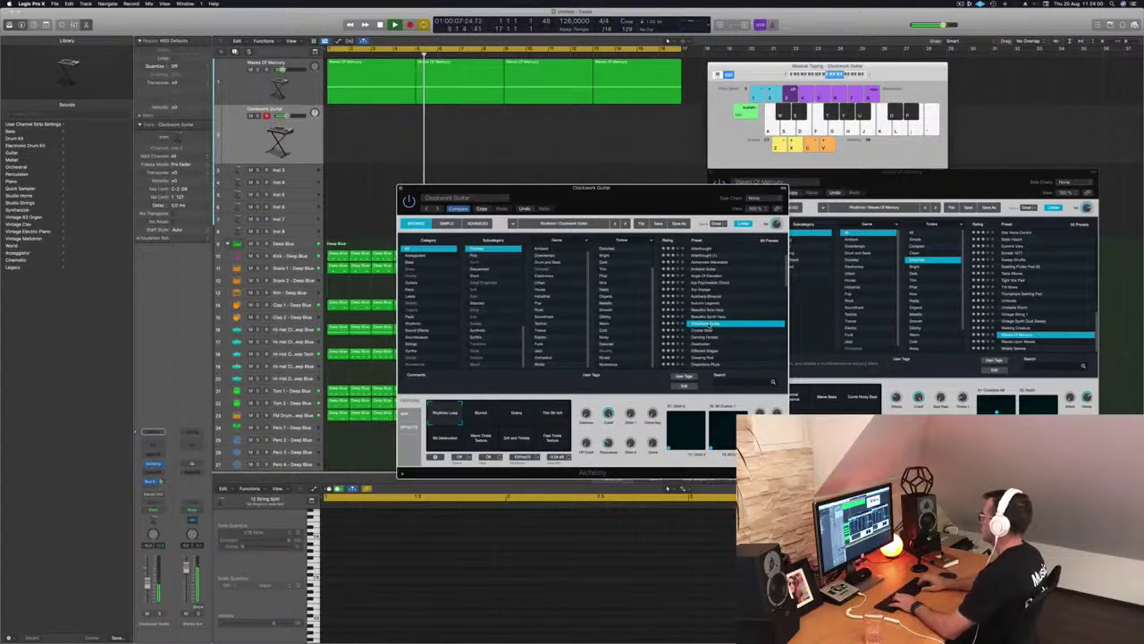
key(Down)
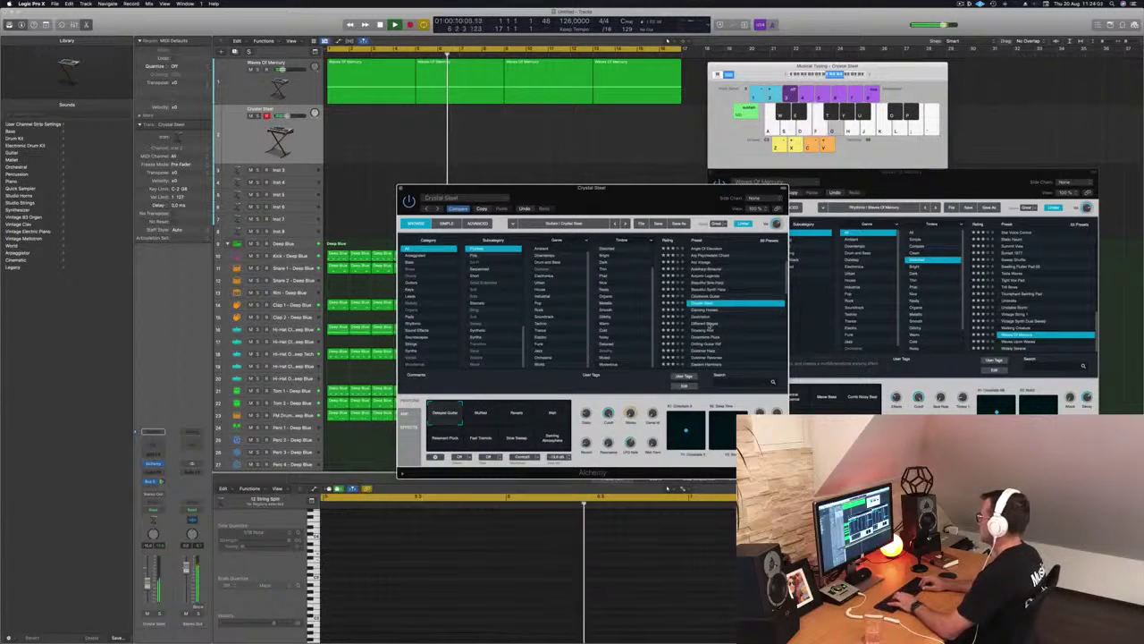
Step: Continue through the plucked presets from Dancing Horses onward and load Dreamtime Pluck on the second track
key(Down)
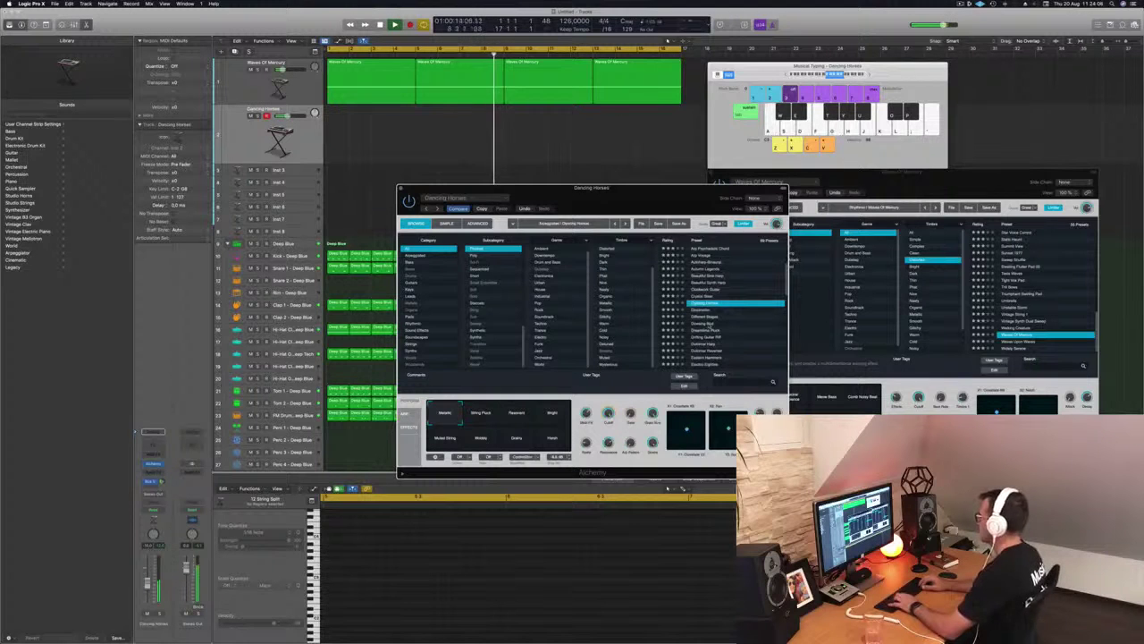
key(Down)
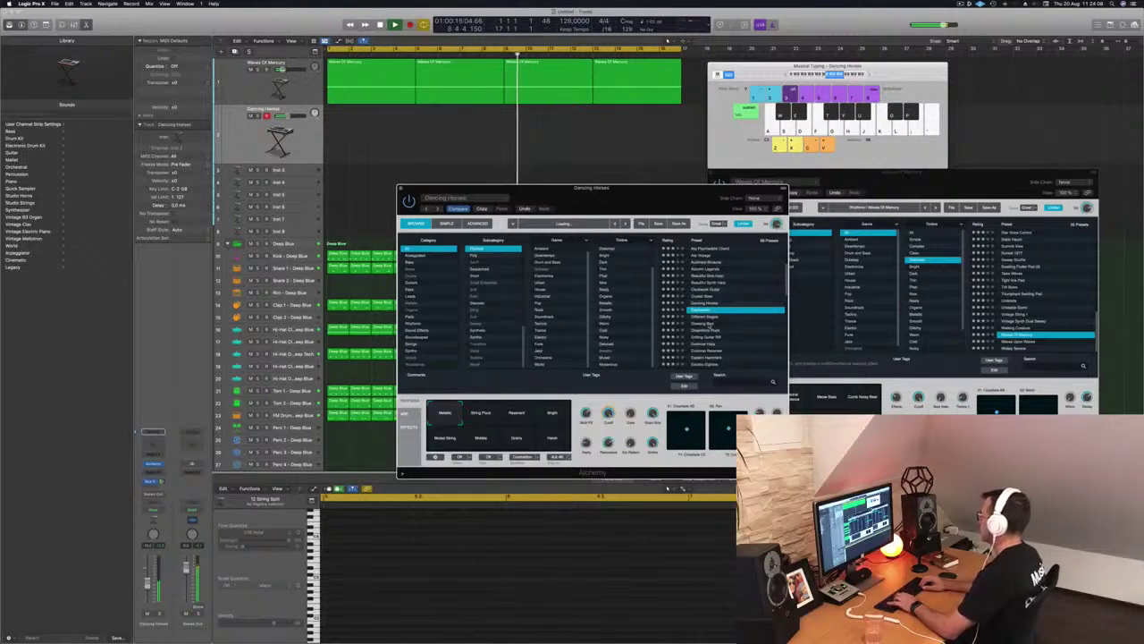
key(Down)
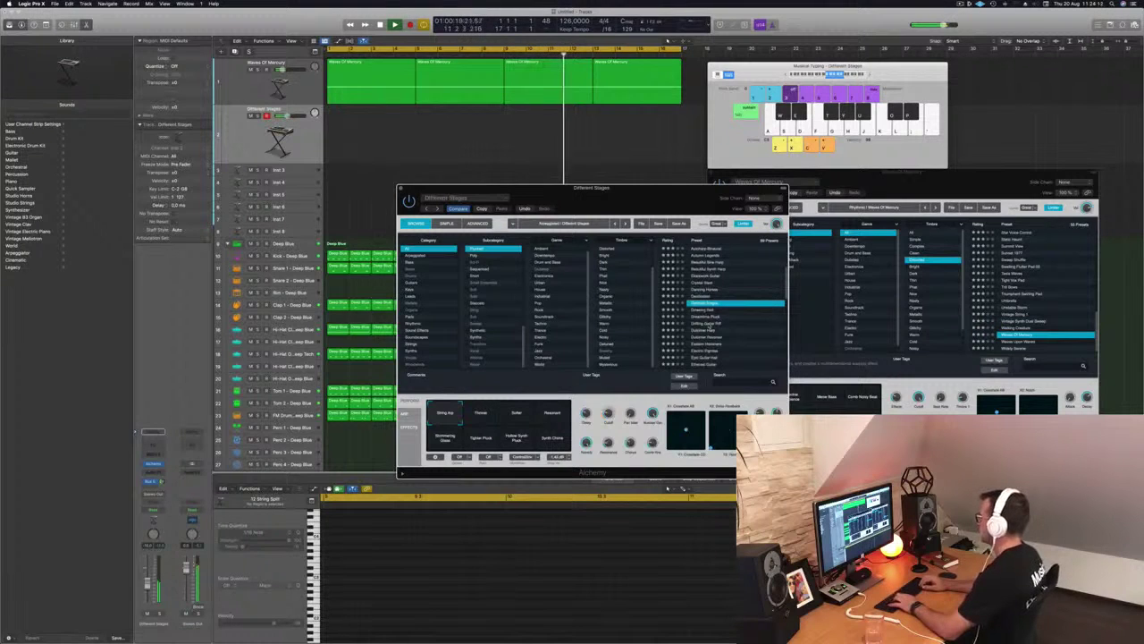
key(Down)
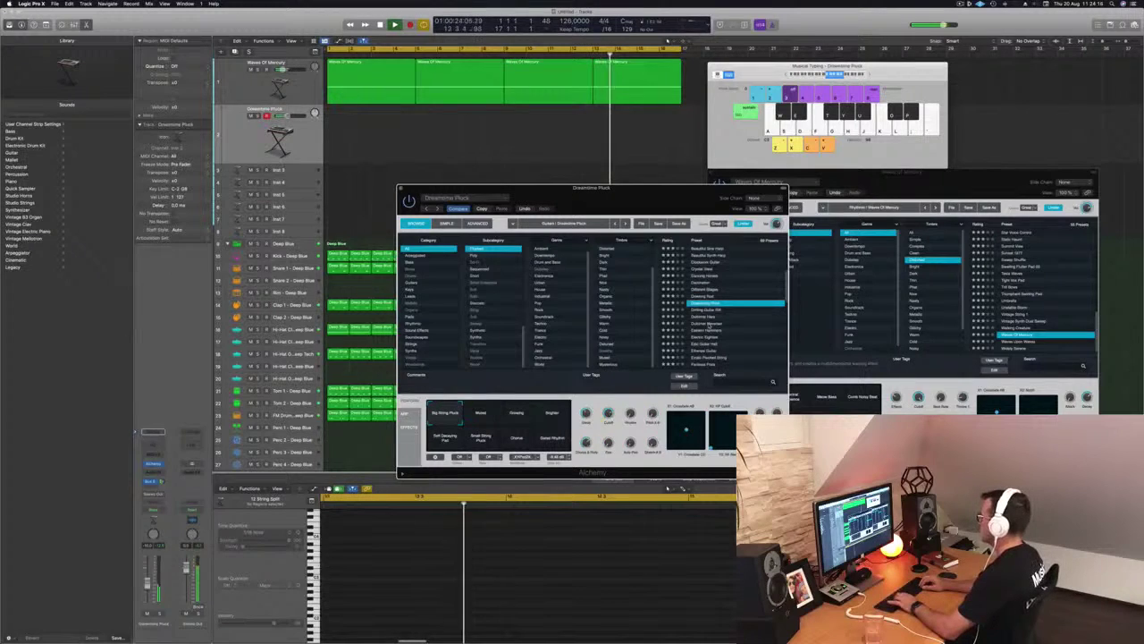
key(Down)
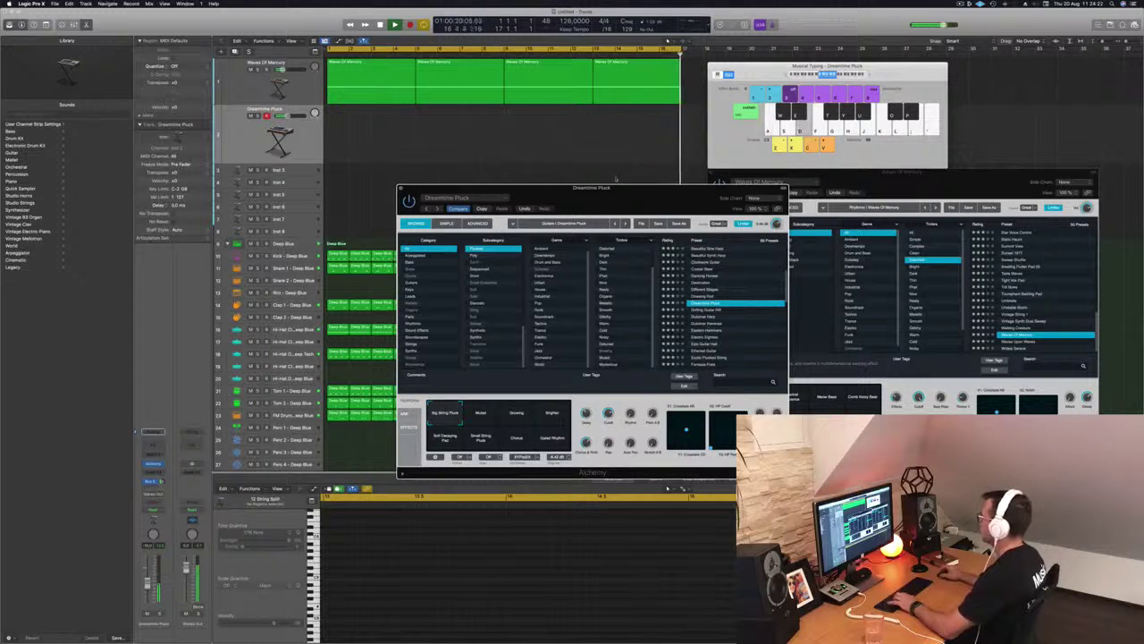
Step: Raise the Dreamtime Pluck track's volume and record a short three-bar pluck part starting at bar 9
drag(634, 189, 628, 142)
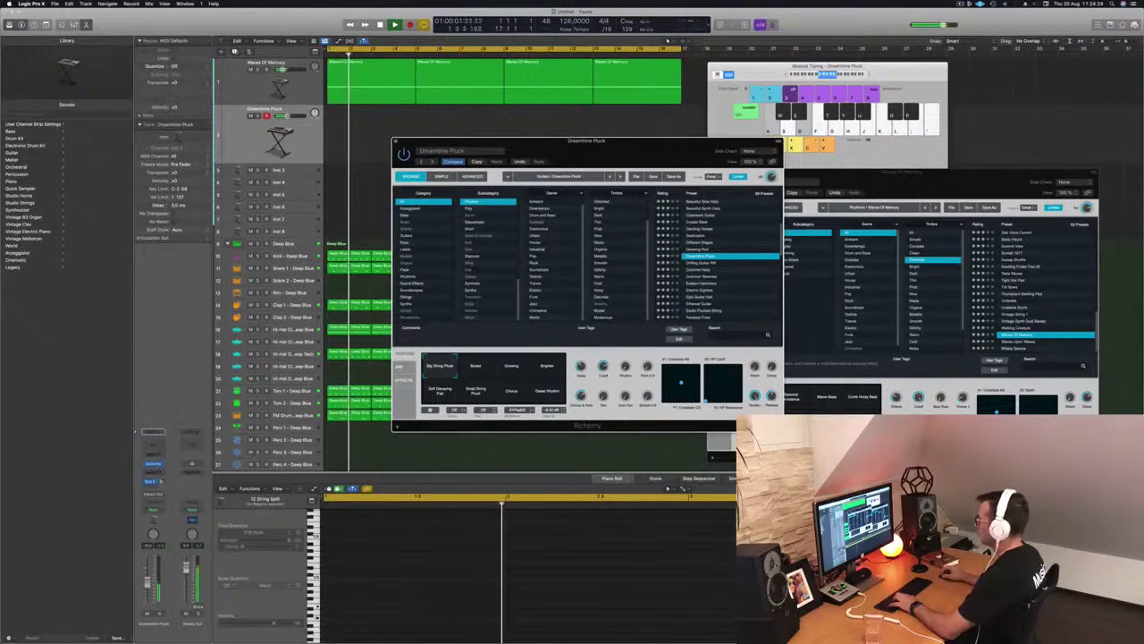
drag(147, 584, 147, 574)
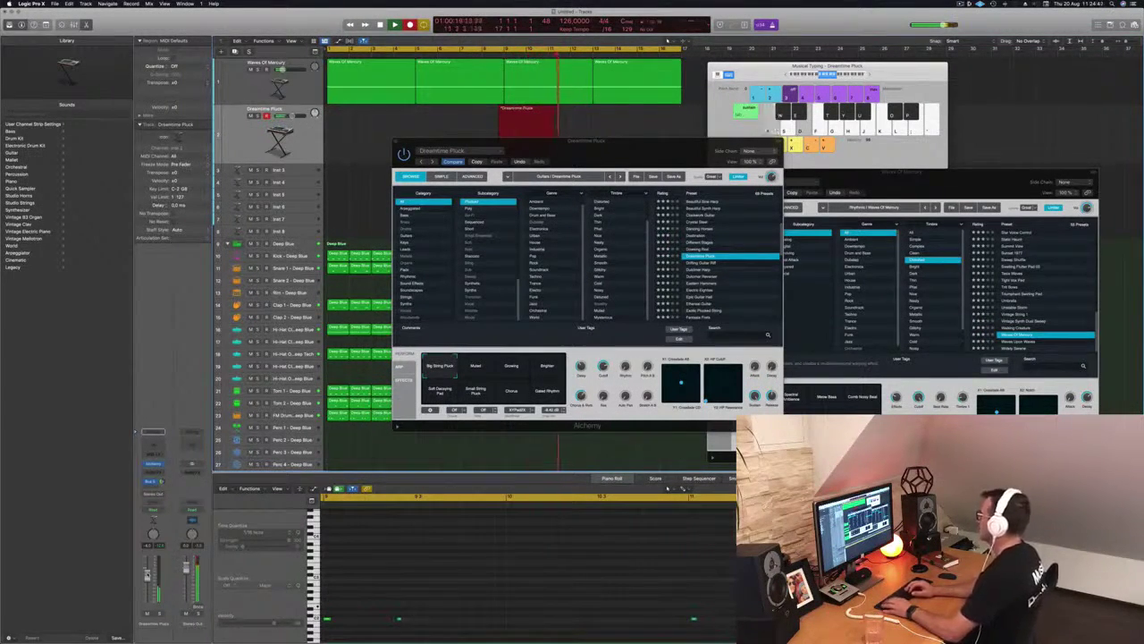
key(space)
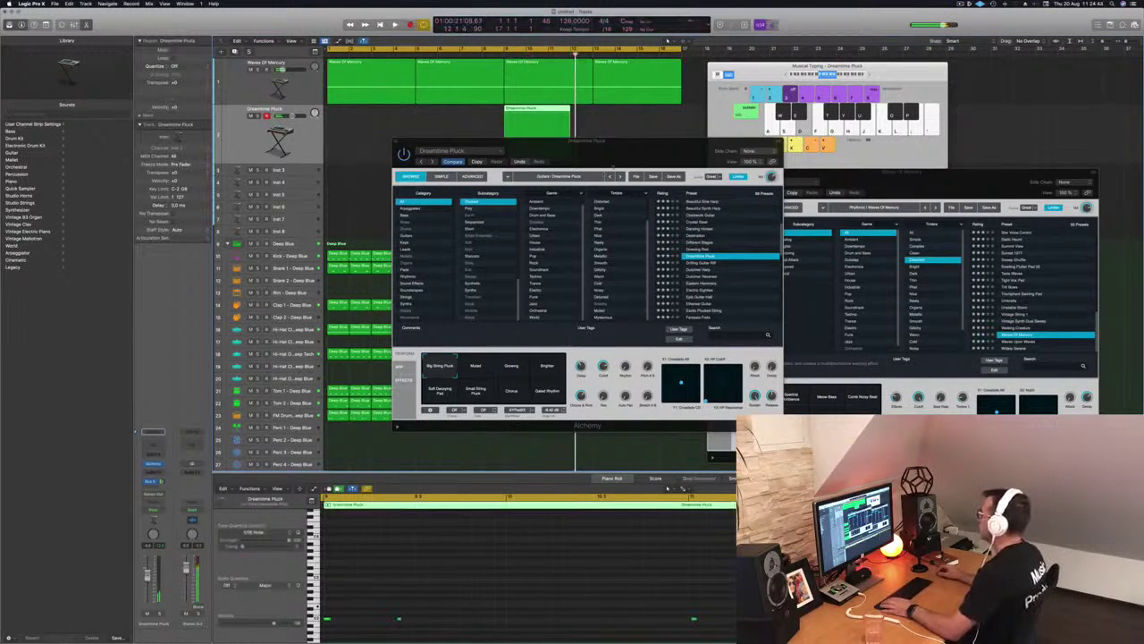
Step: Move the recorded Dreamtime Pluck region to bar 1 and quantize all its notes to 1/16
drag(601, 147, 915, 204)
drag(533, 108, 356, 111)
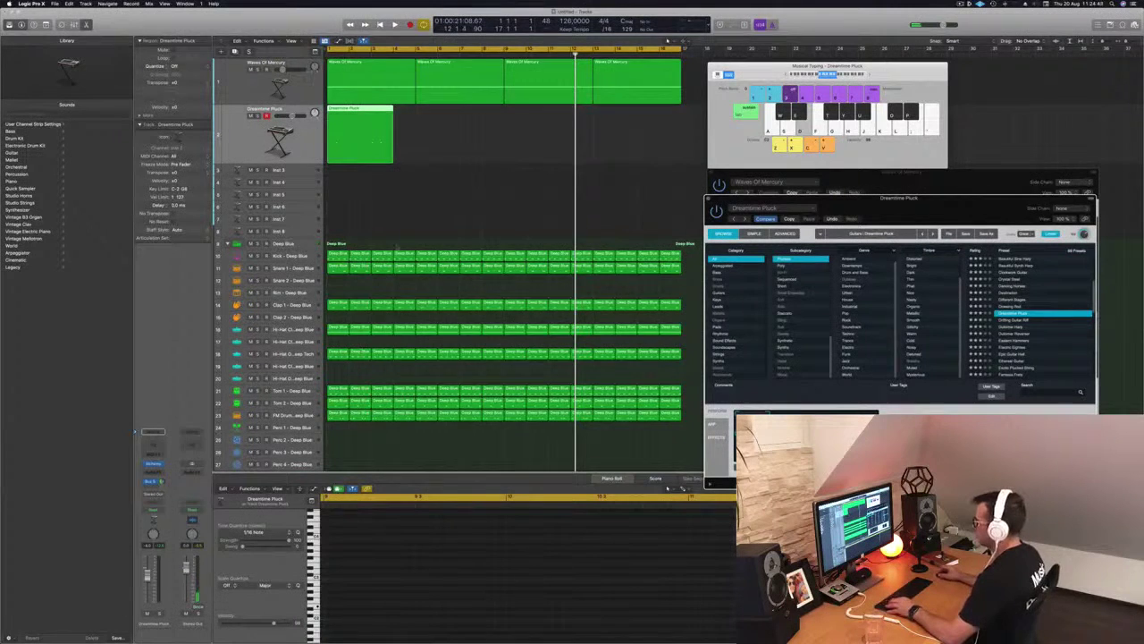
scroll(428, 615, left, 10)
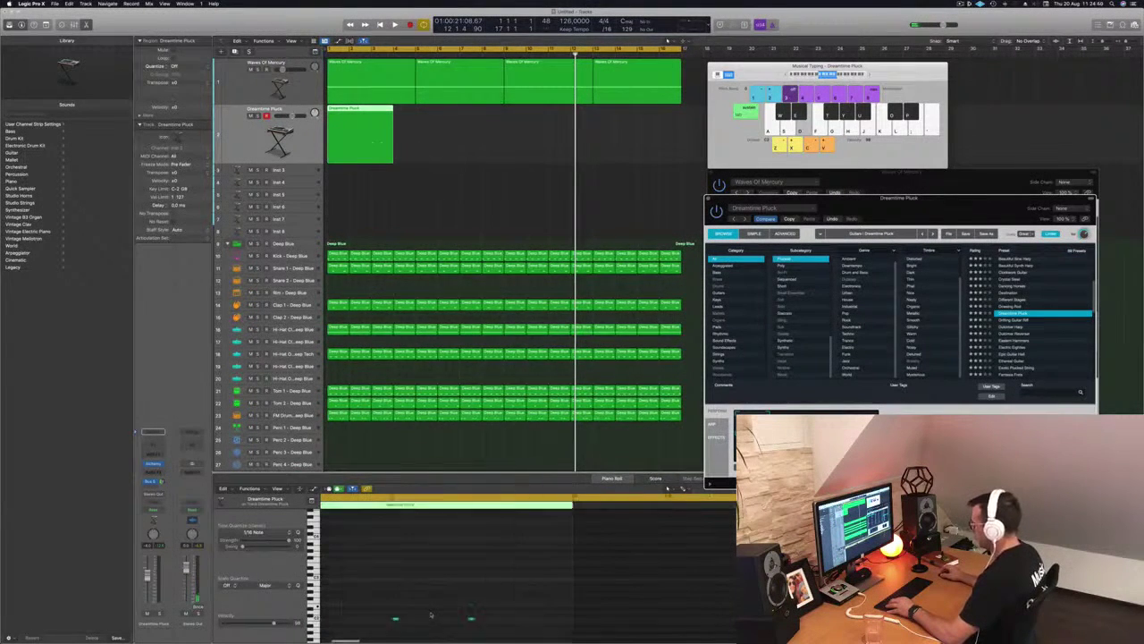
click(438, 592)
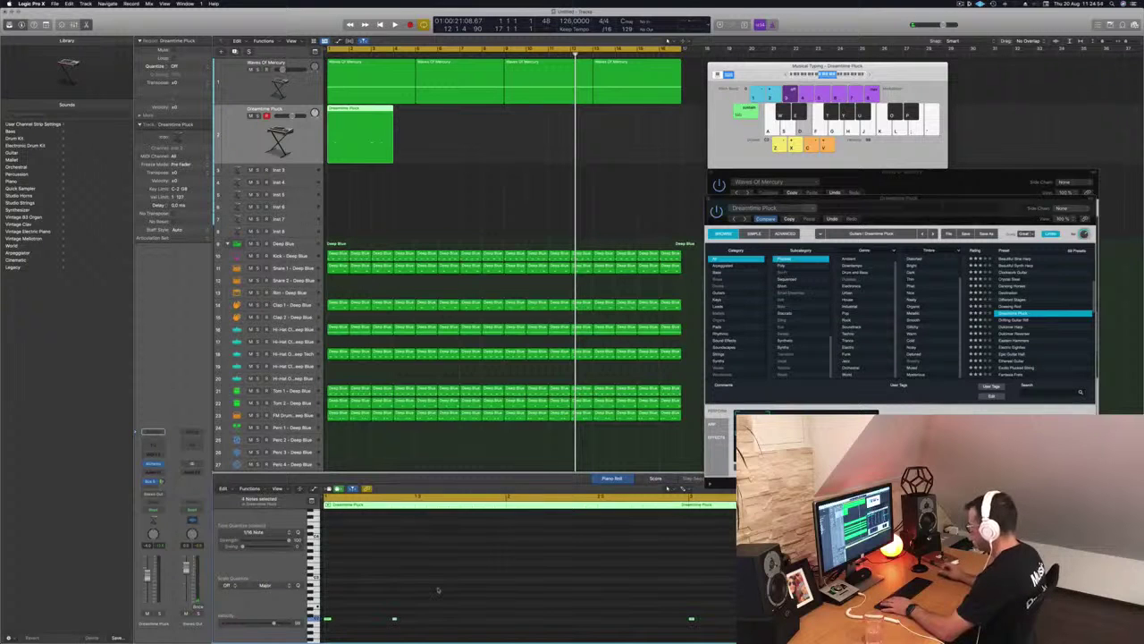
key(space)
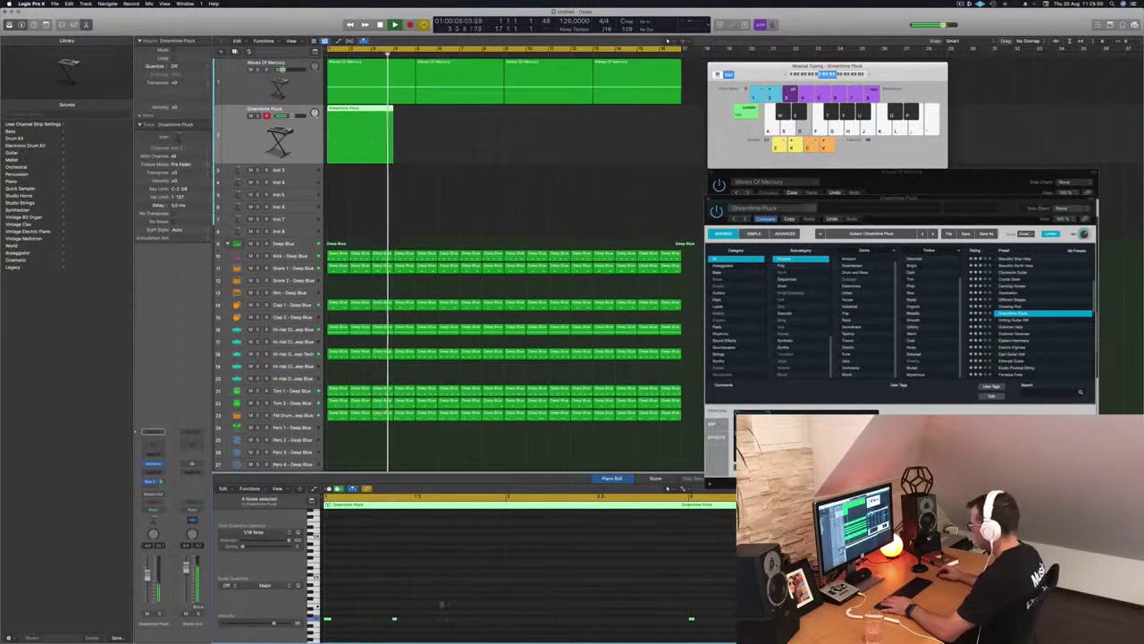
Step: Nudge the second note of the pluck part slightly later and play it back from the start
drag(436, 602, 394, 628)
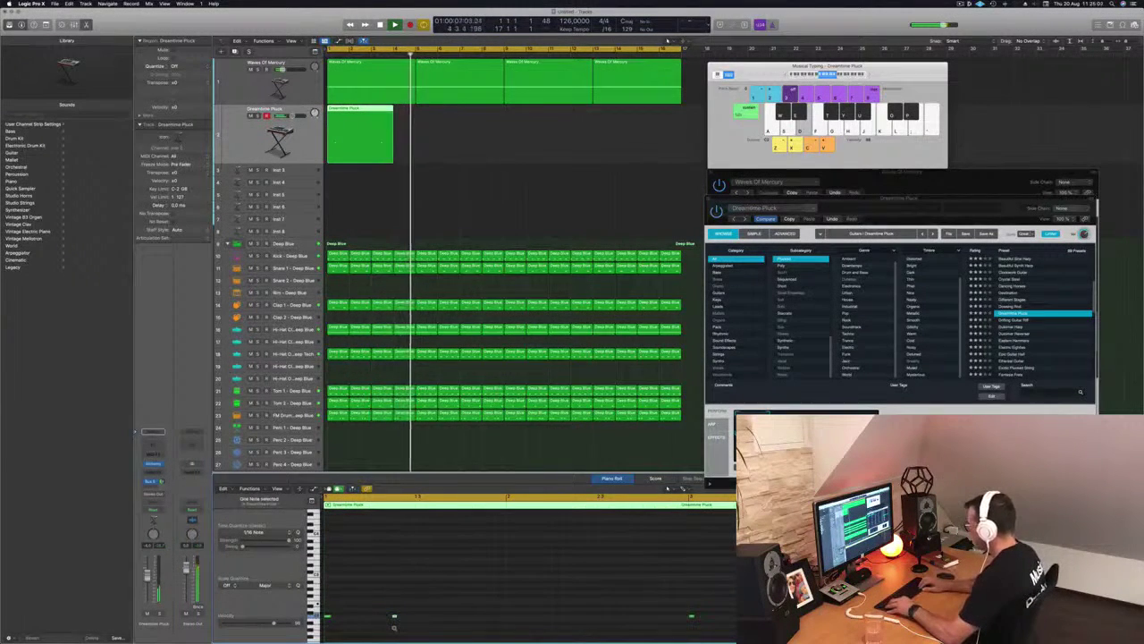
key(alt+Right)
key(Return)
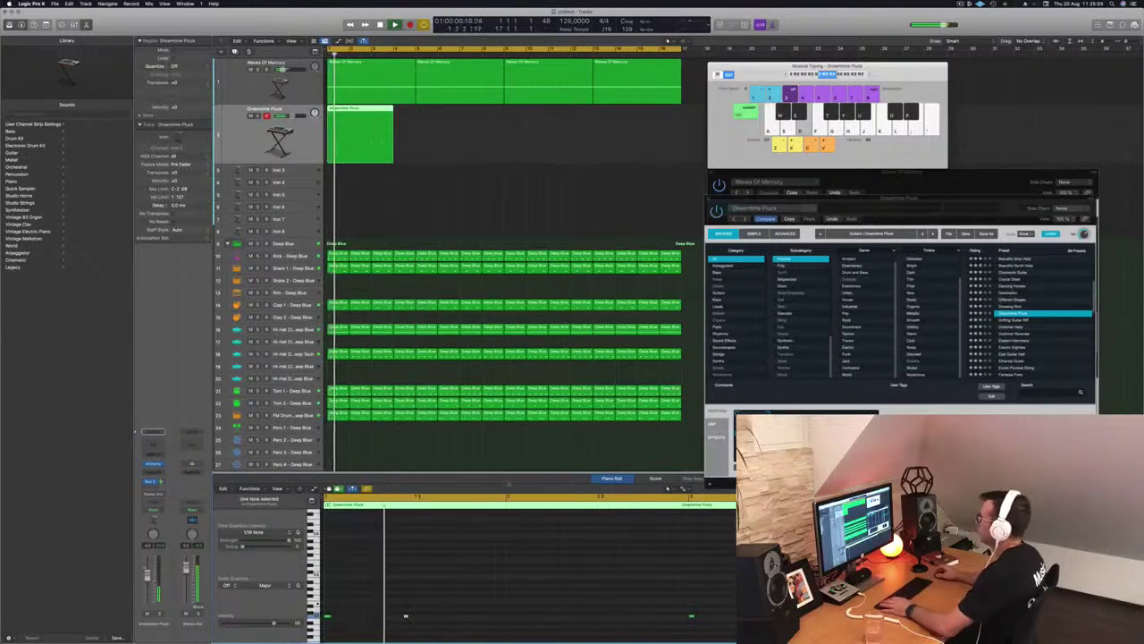
Step: Fill bars 1 to 16 of the second track with four copies of the Dreamtime Pluck region, each extended to four bars
drag(358, 119, 447, 119)
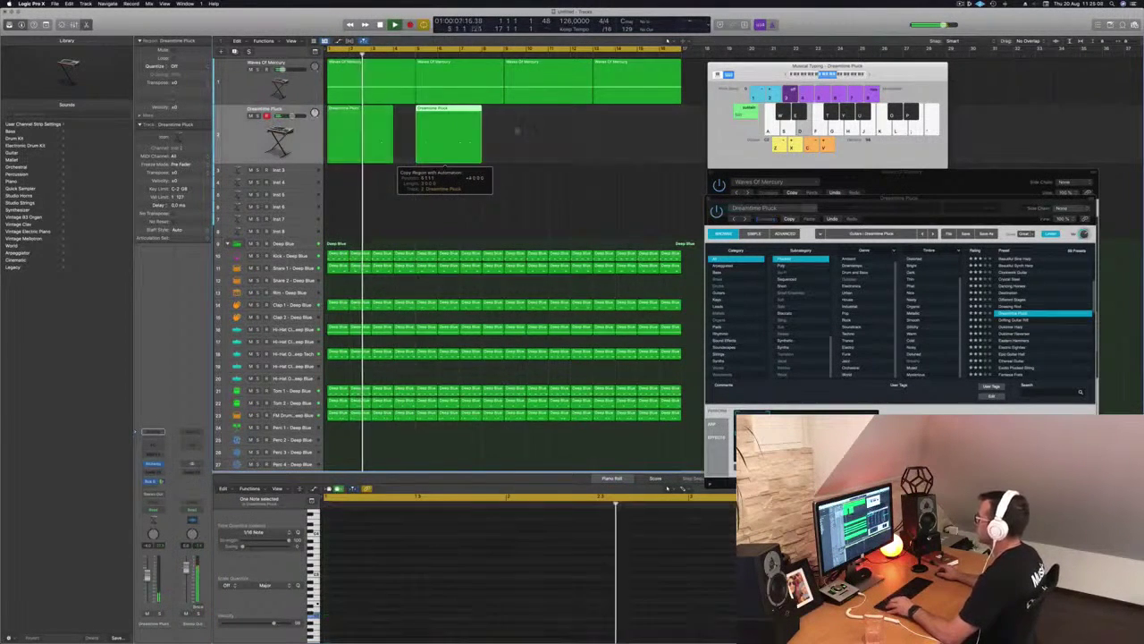
drag(392, 159, 417, 162)
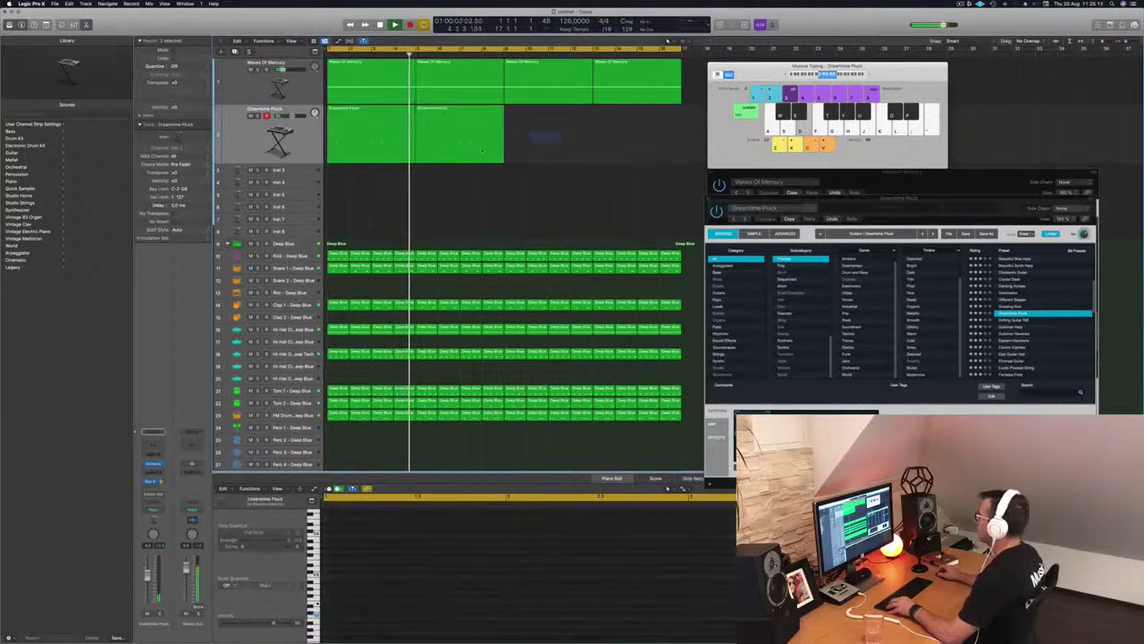
drag(373, 111, 545, 113)
Step: Try Dreamtime Pluck's Muted variation from the start of the song and raise the track's volume slightly
drag(908, 207, 738, 157)
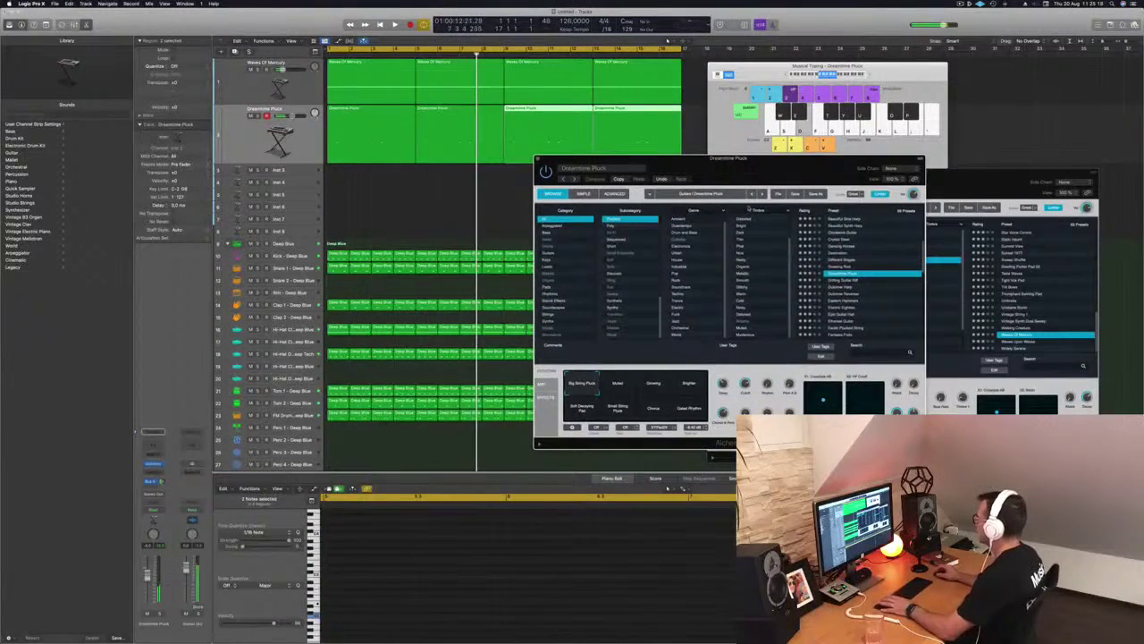
click(624, 387)
key(space)
key(space)
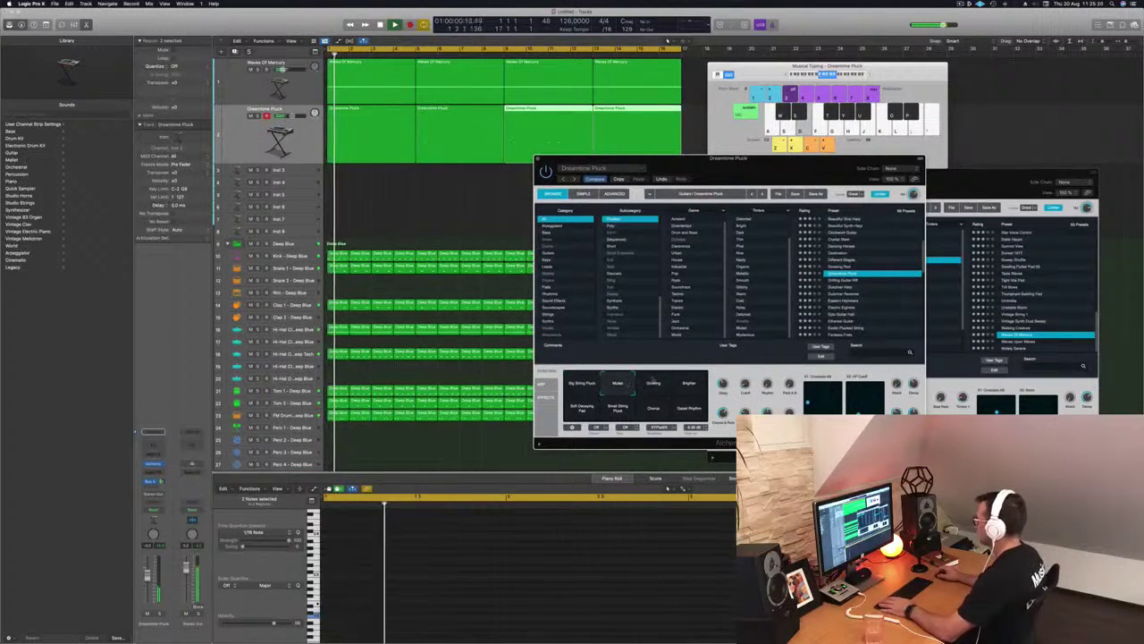
key(space)
key(space)
drag(148, 574, 148, 569)
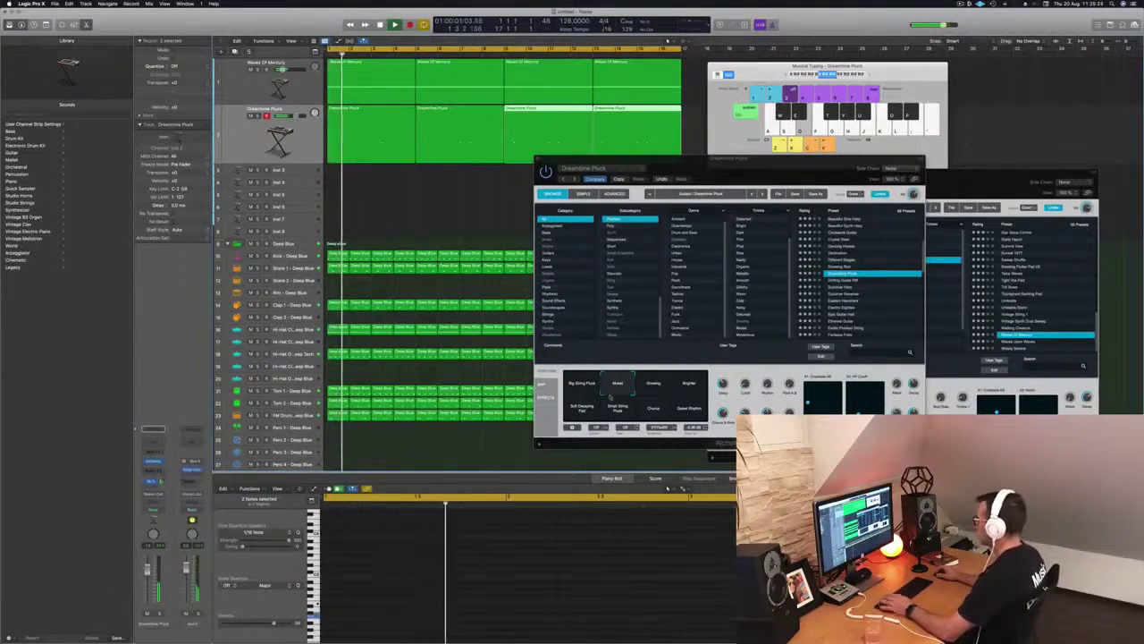
Step: Audition Dreamtime Pluck's other variations, including Brighter, Soft Decaying Pad, Small String Pluck and Gated Rhythm, ending on Chorus
click(649, 386)
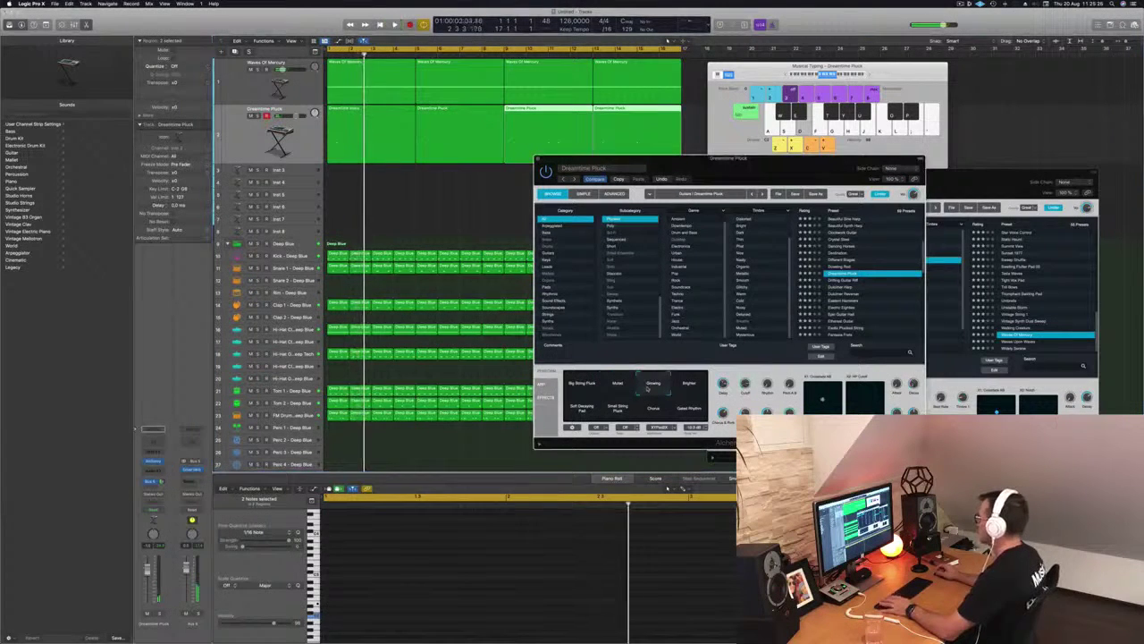
click(691, 386)
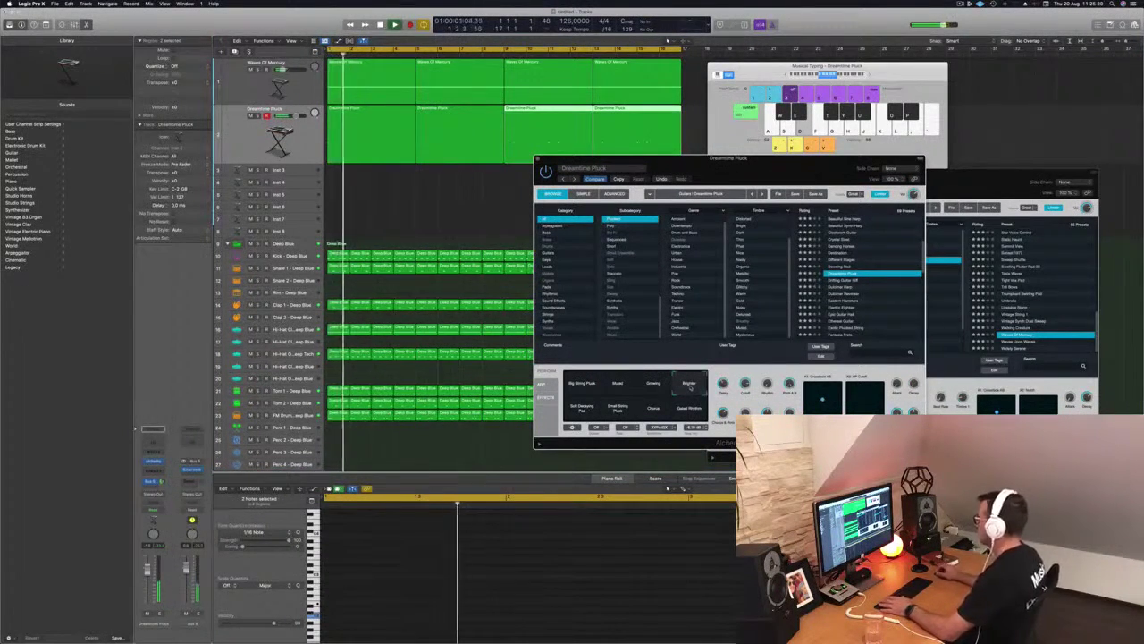
click(584, 413)
key(space)
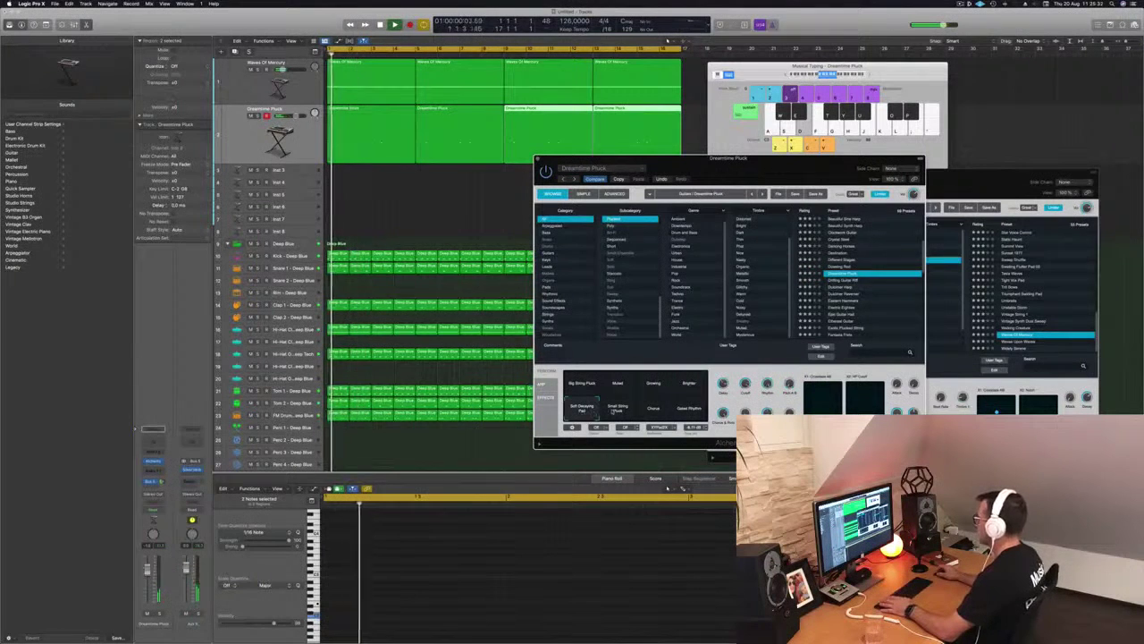
click(616, 410)
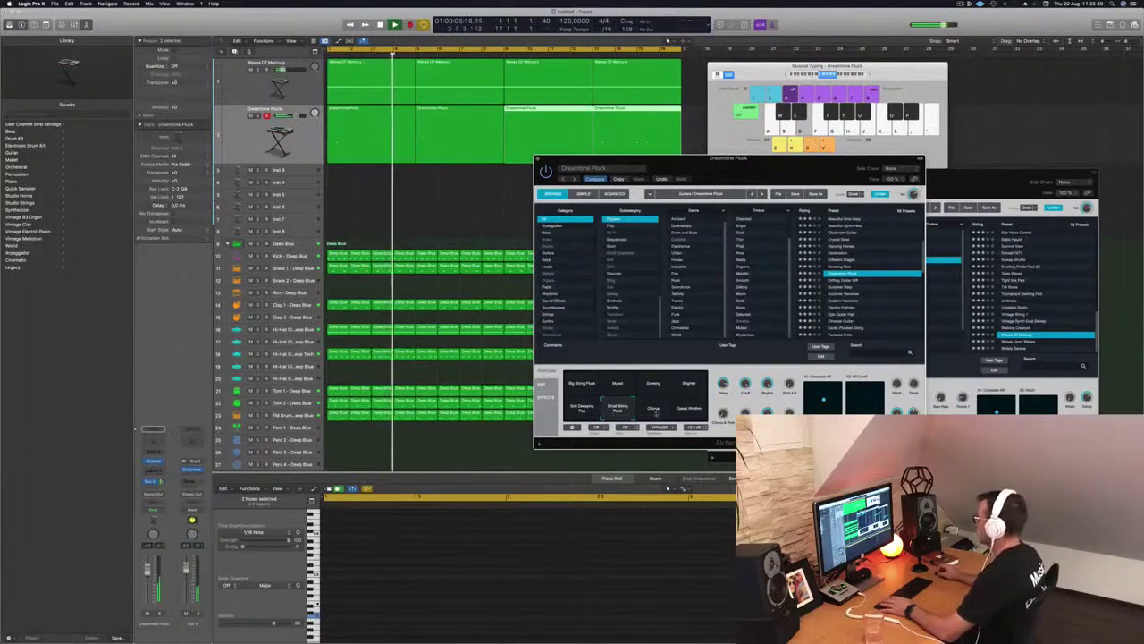
click(688, 410)
click(653, 411)
key(Return)
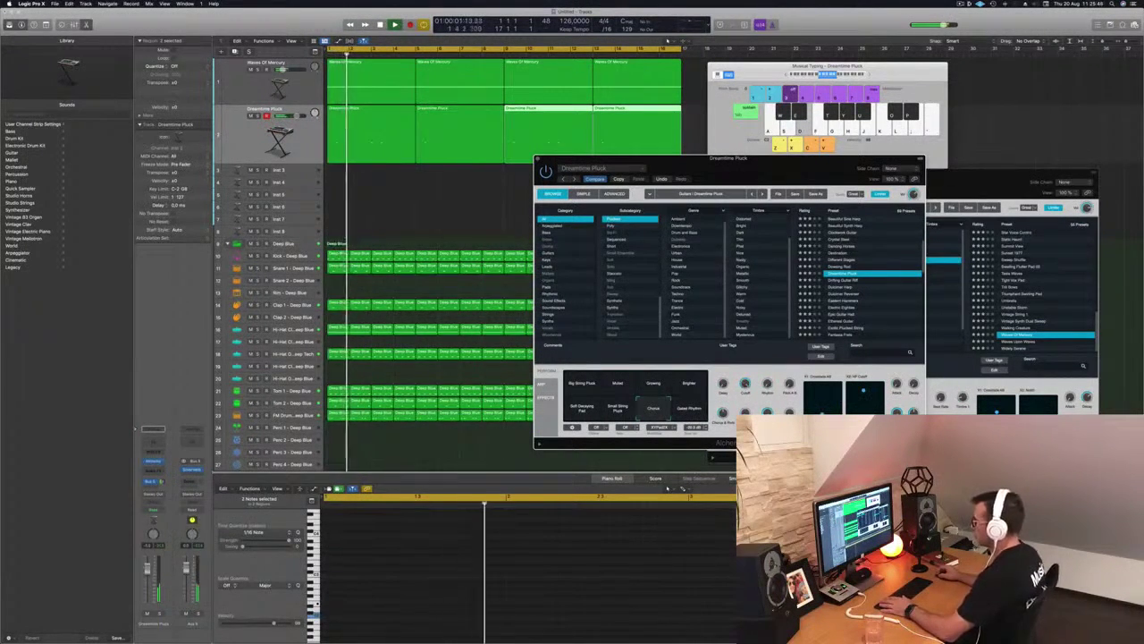
Step: Add a Channel EQ to the Dreamtime Pluck track with a low cut at 164 Hz and 18 dB/Oct
click(153, 442)
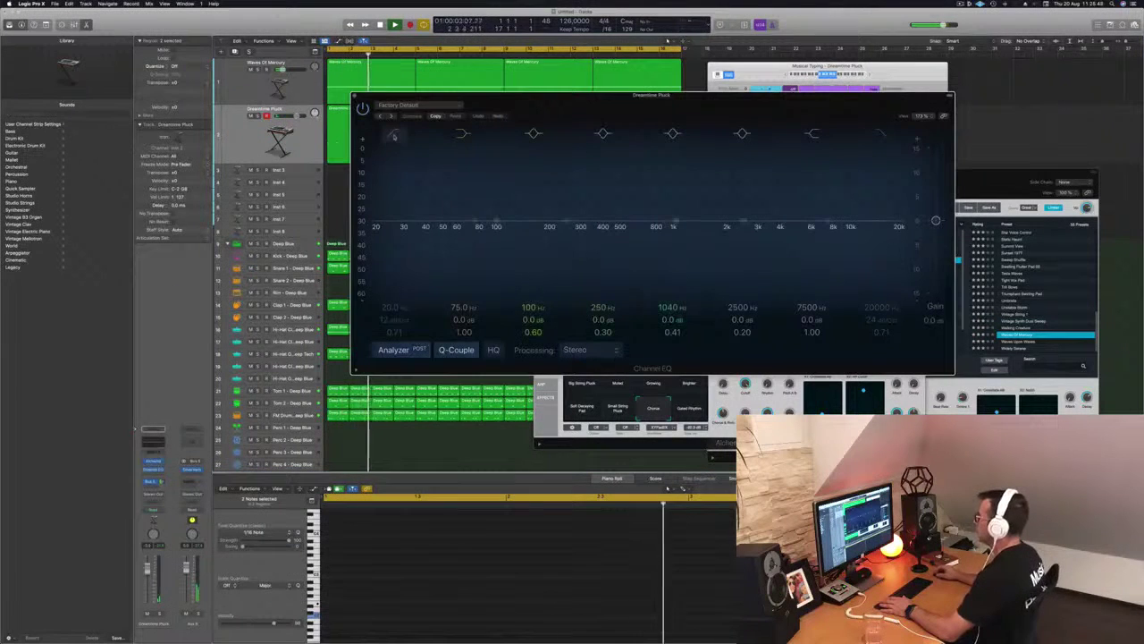
click(393, 133)
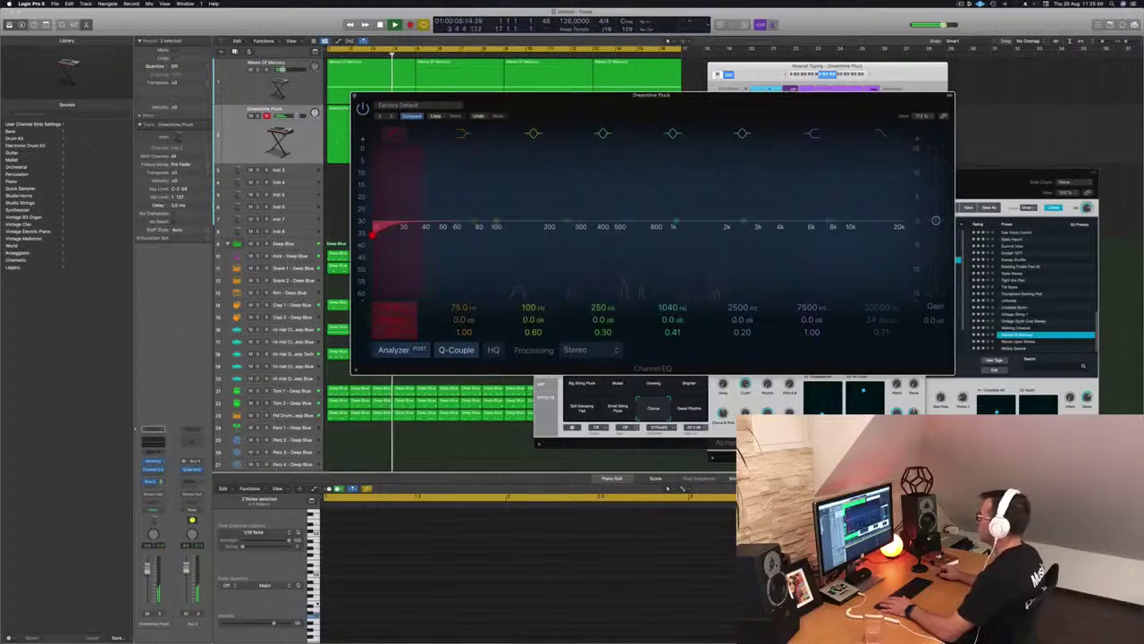
drag(403, 236, 560, 235)
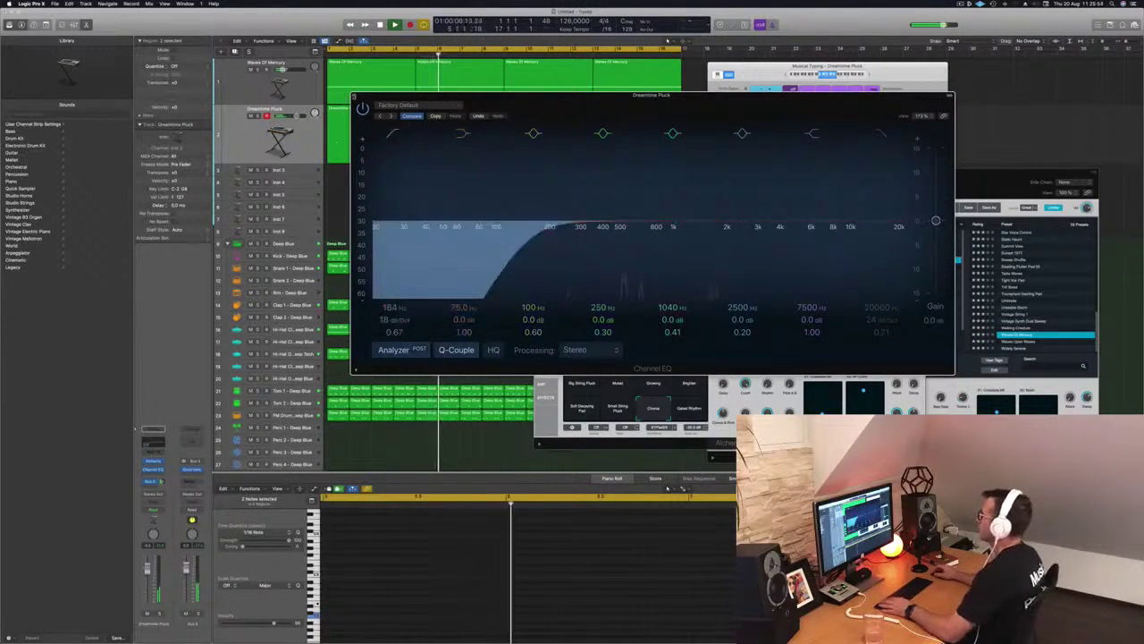
Step: Close the Channel EQ and copy the first Waves Of Mercury region to the start of the Inst 3 track
click(354, 95)
click(367, 77)
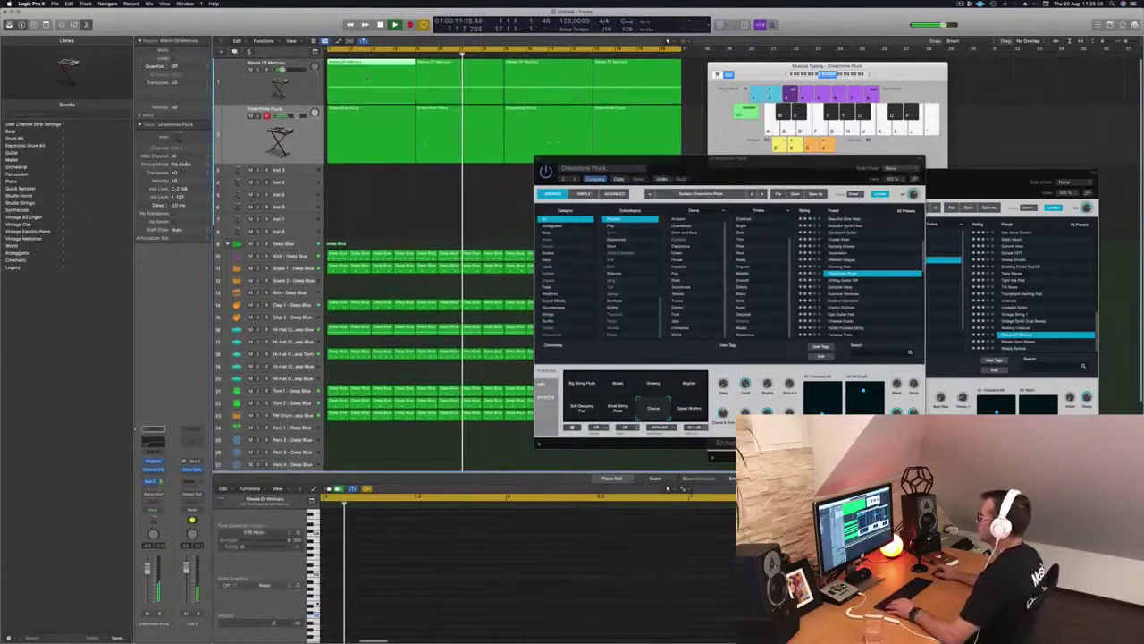
key(super+Left)
drag(364, 67, 362, 170)
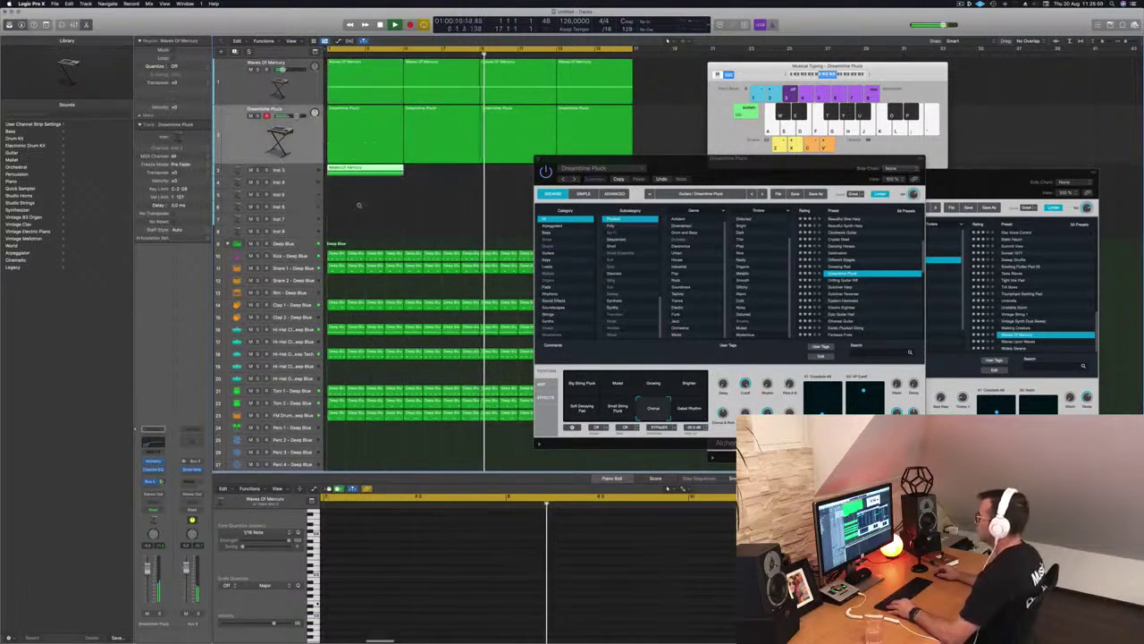
key(super+Left)
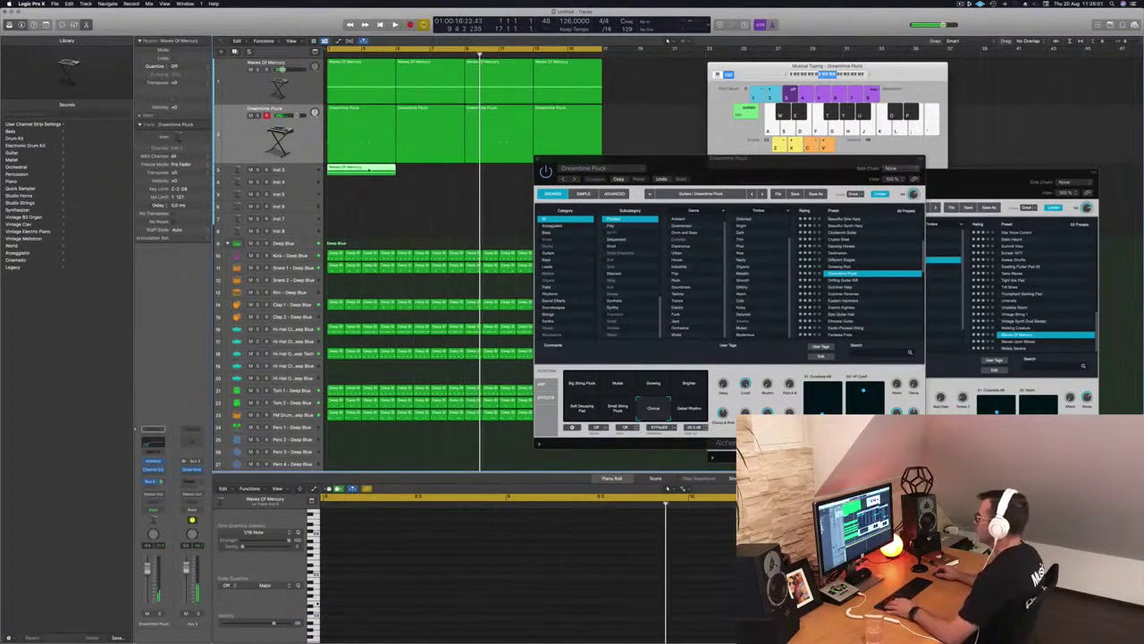
Step: Duplicate the sustained note at a higher pitch in the copied Waves Of Mercury region on Inst 3
key(p)
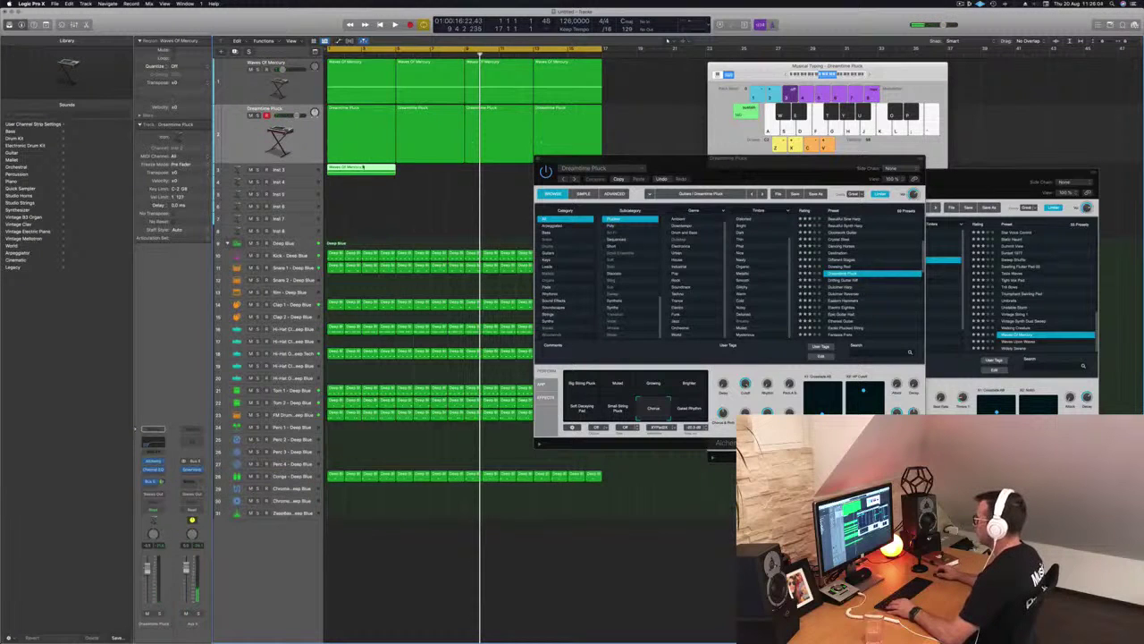
key(p)
key(super+Left)
key(super+Left)
key(super+Left)
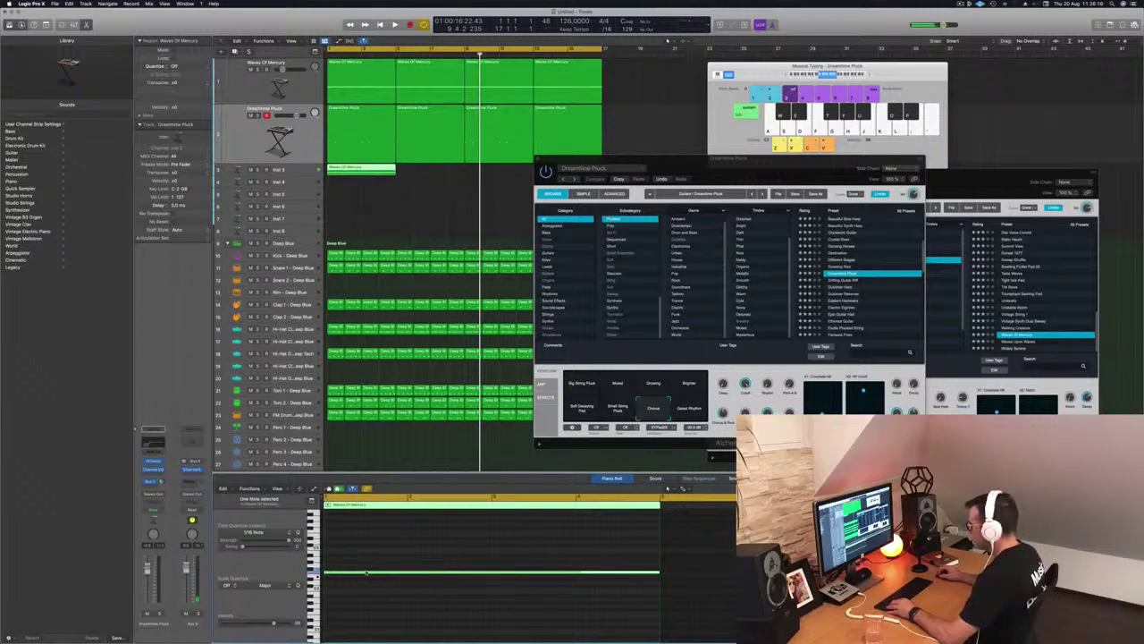
drag(367, 573, 366, 536)
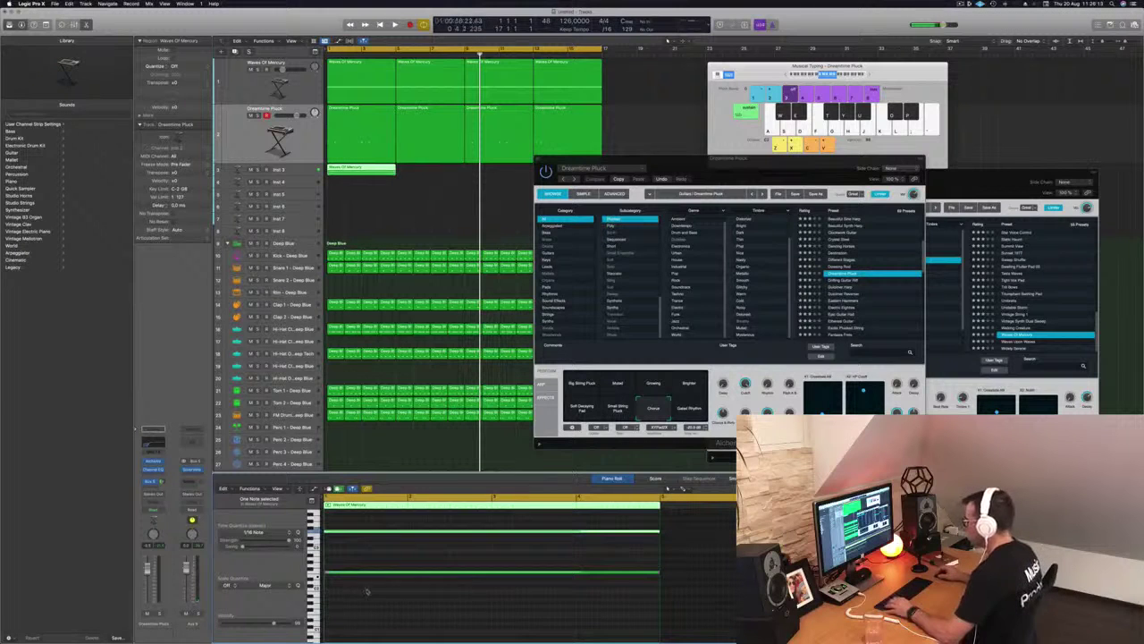
Step: Repeat the edited four-bar region along the Inst 3 track so that four copies fill bars 1 to 16
drag(358, 170, 426, 178)
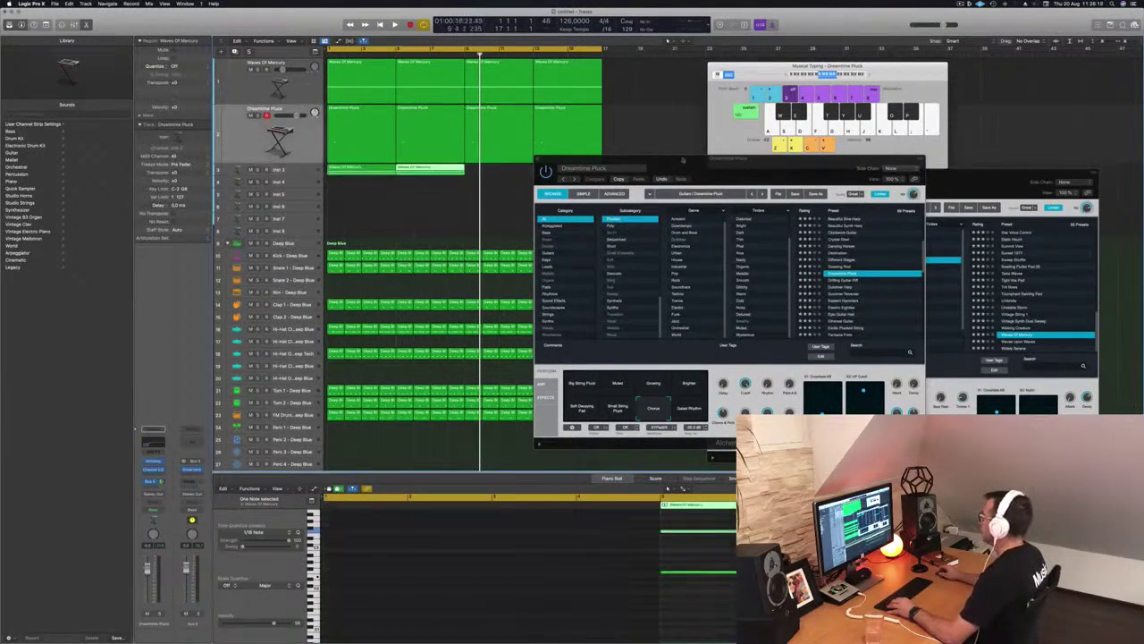
drag(626, 159, 699, 186)
shift+click(362, 169)
drag(362, 170, 487, 173)
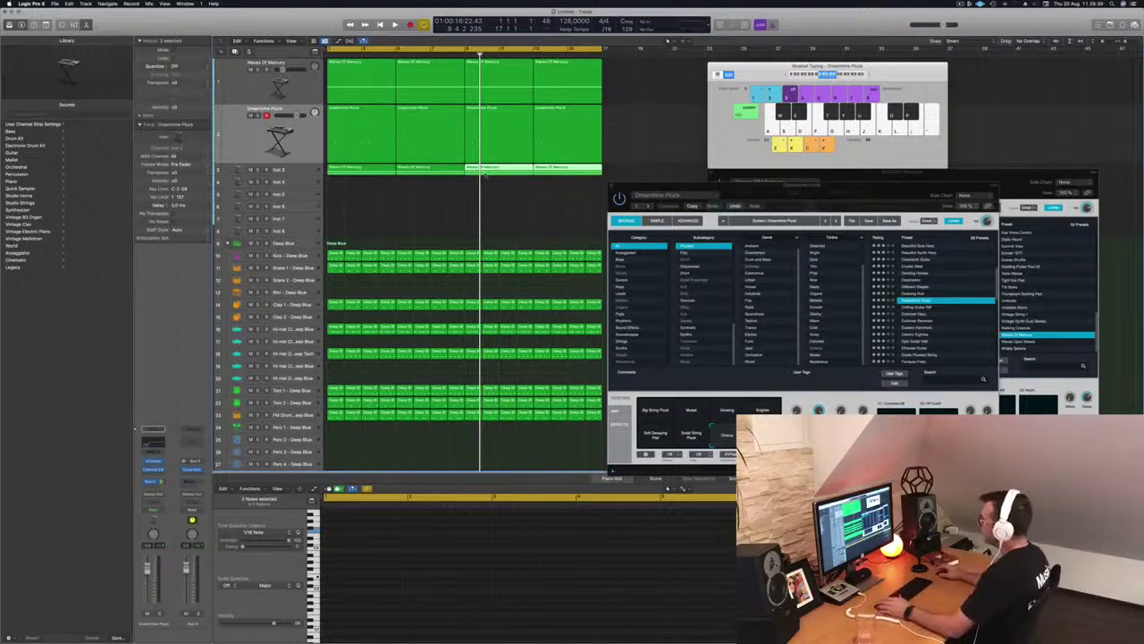
click(437, 195)
Step: Enlarge the Inst 3 track and open its Alchemy synth, arranging the plug-in windows clear of the arrangement
click(296, 174)
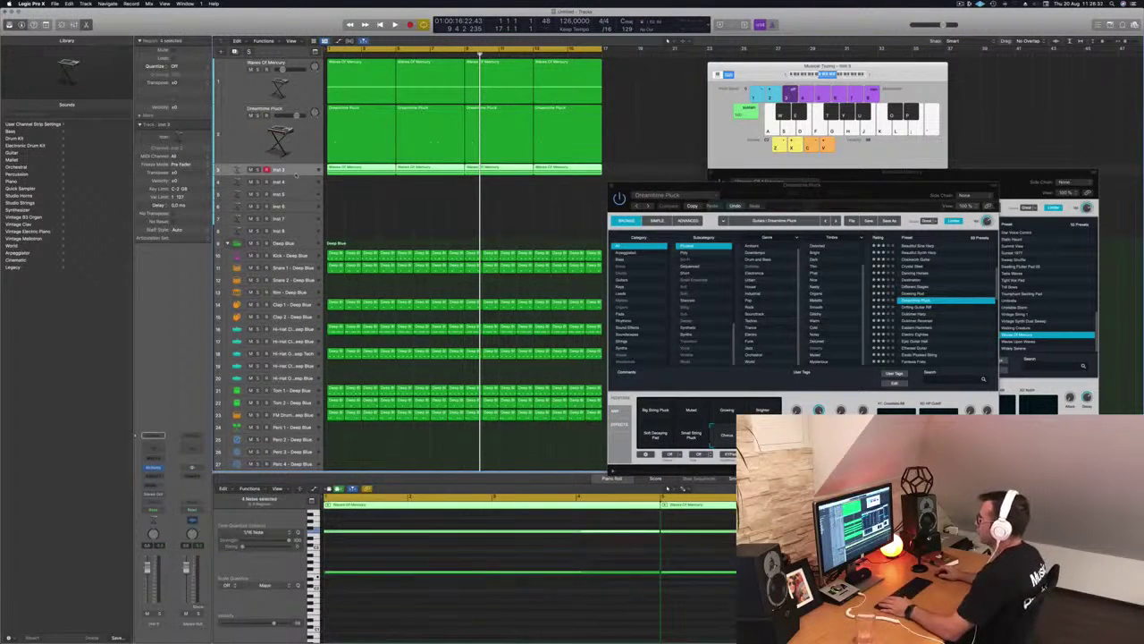
drag(288, 178, 288, 225)
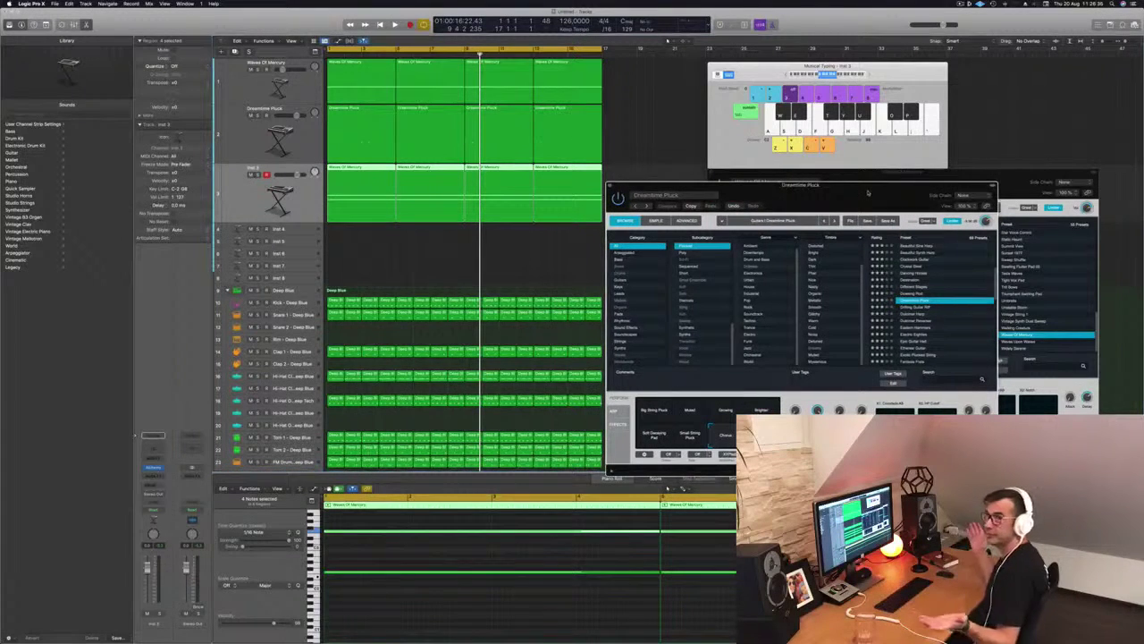
drag(867, 193, 790, 189)
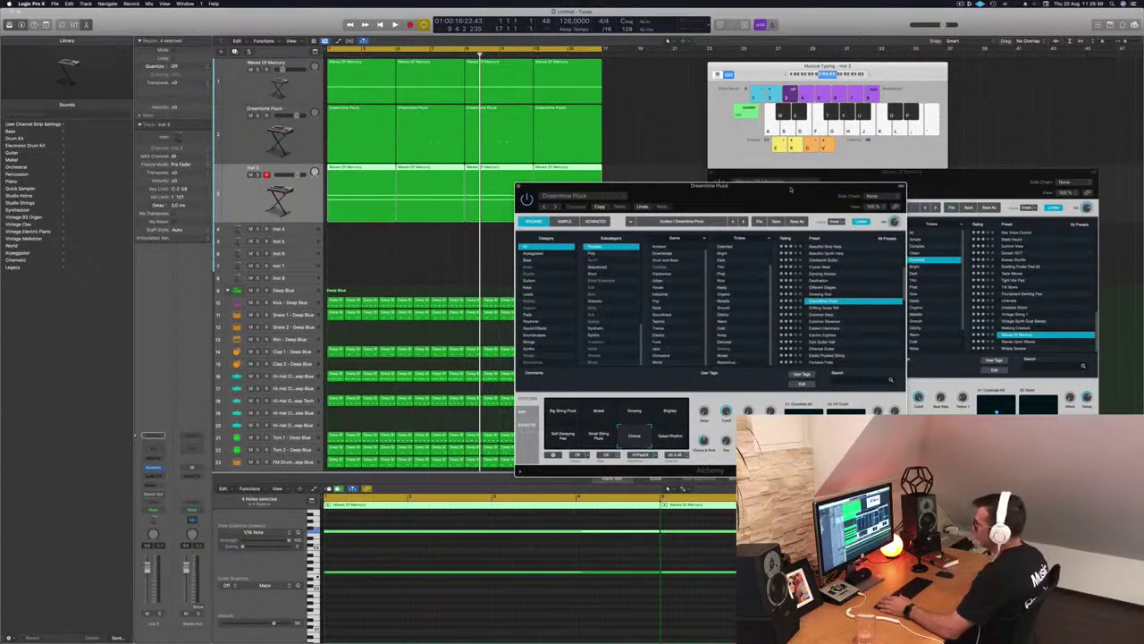
drag(791, 190, 789, 190)
click(153, 466)
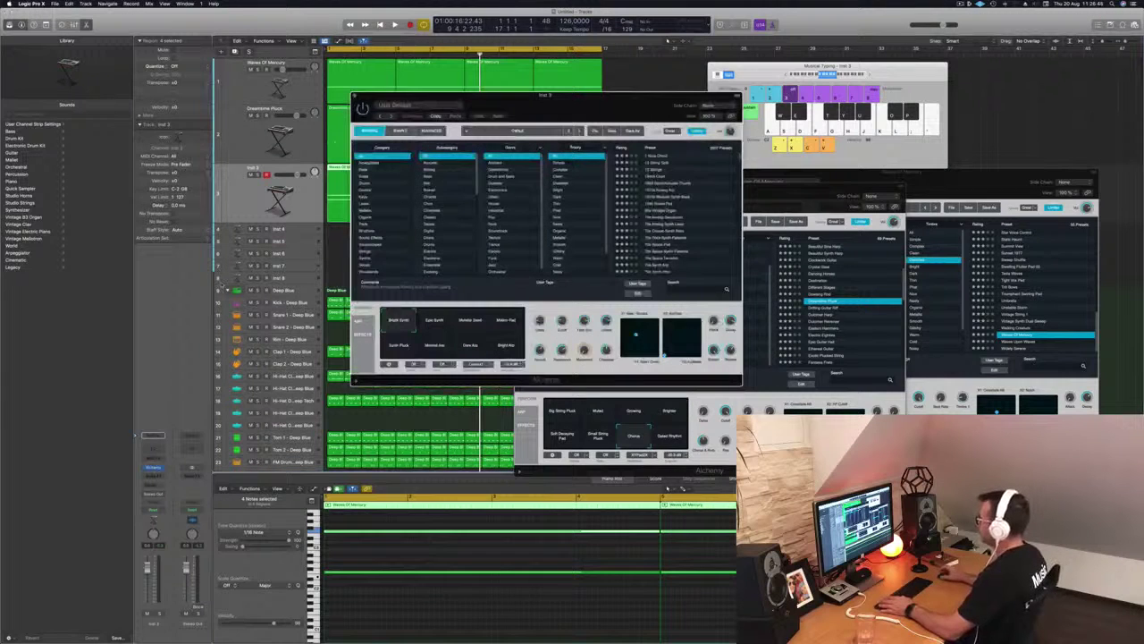
click(961, 3)
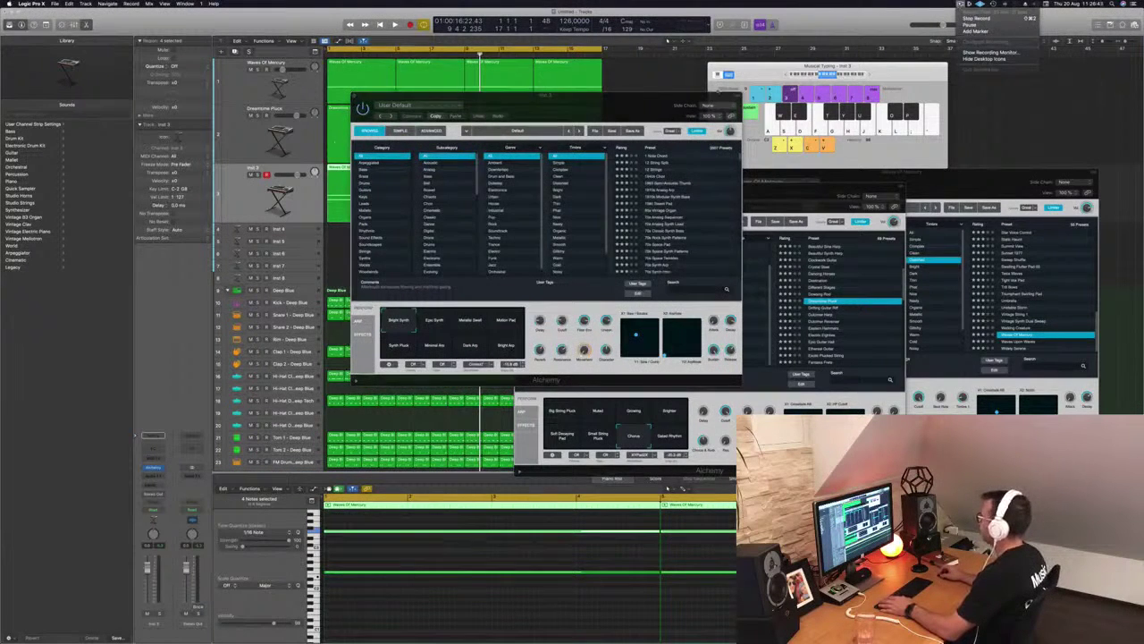
drag(602, 107, 717, 159)
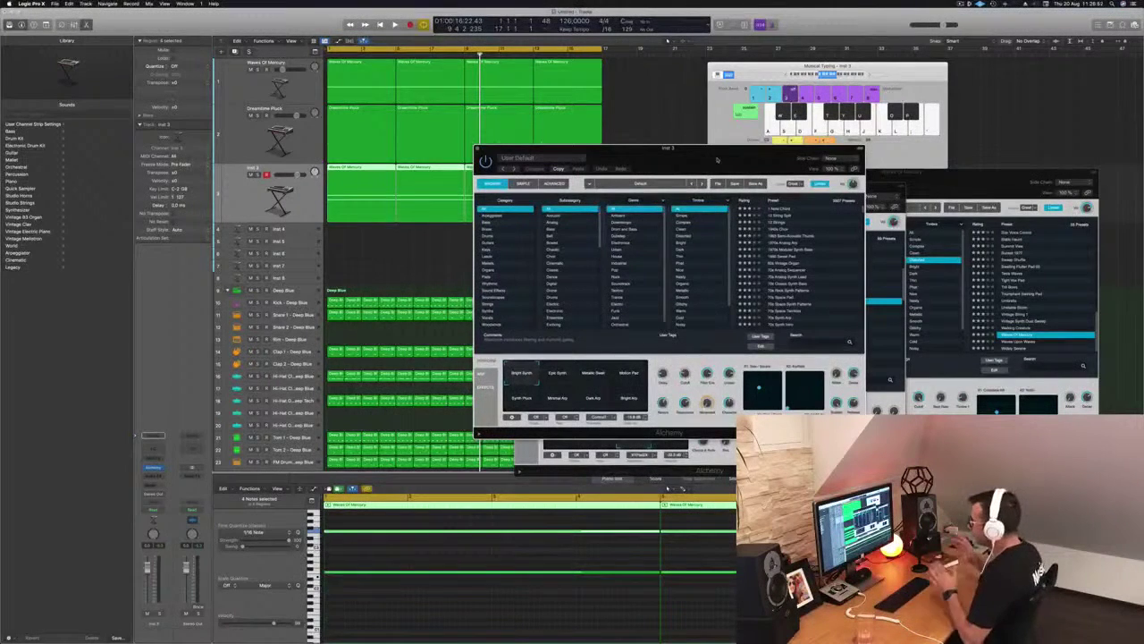
drag(717, 159, 722, 184)
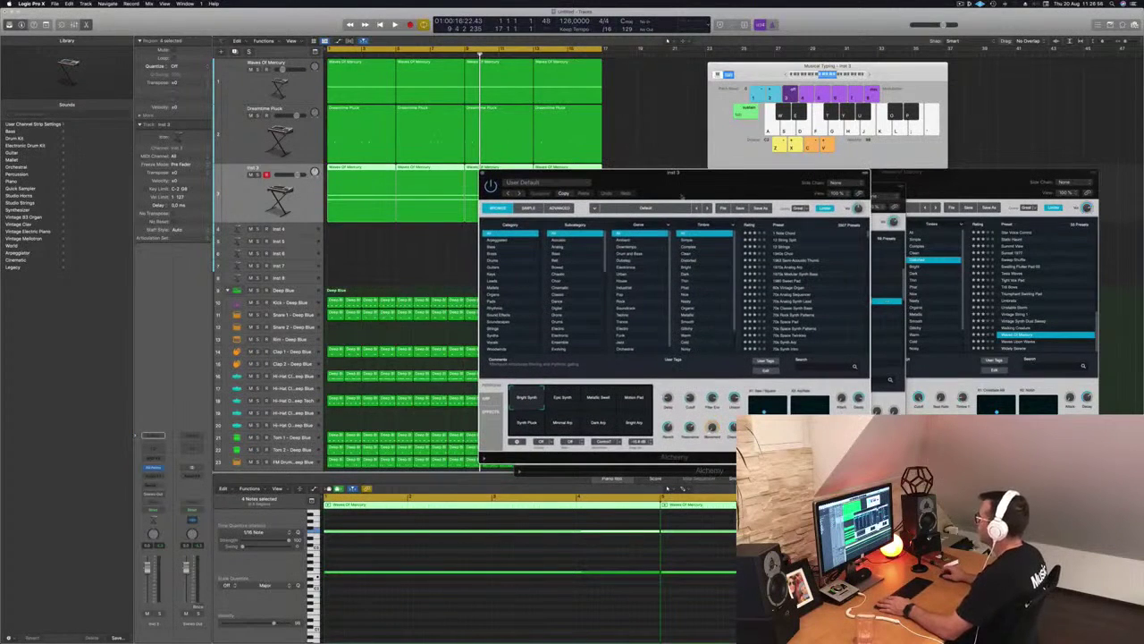
Step: Filter Inst 3's Alchemy presets to Arpeggiated and load the Worker Bee preset near the end of the list
click(497, 242)
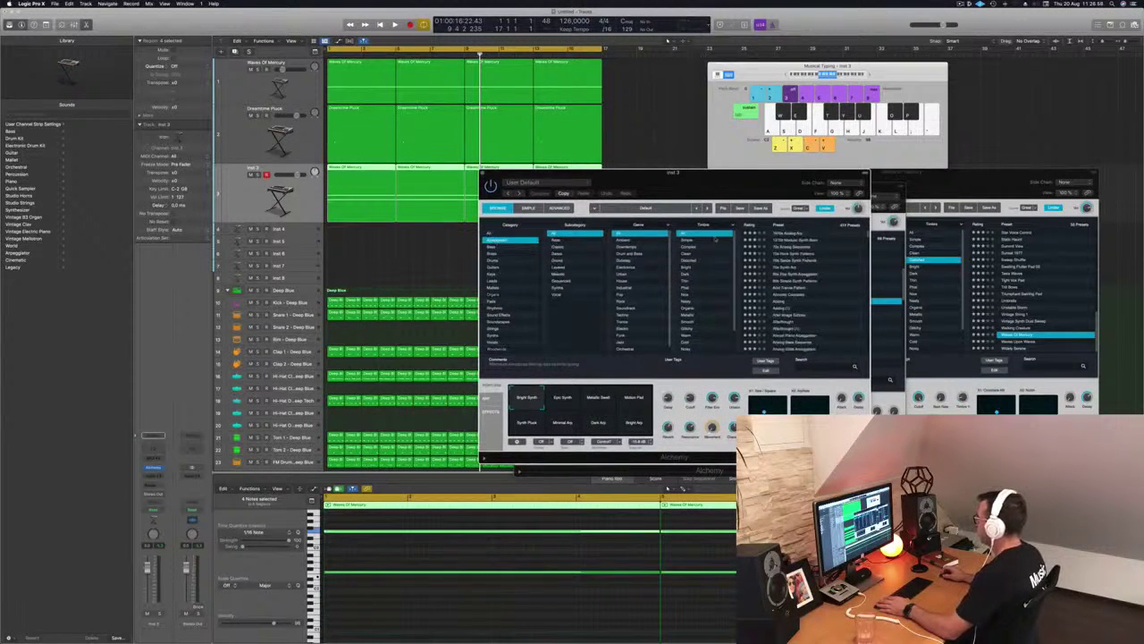
click(787, 235)
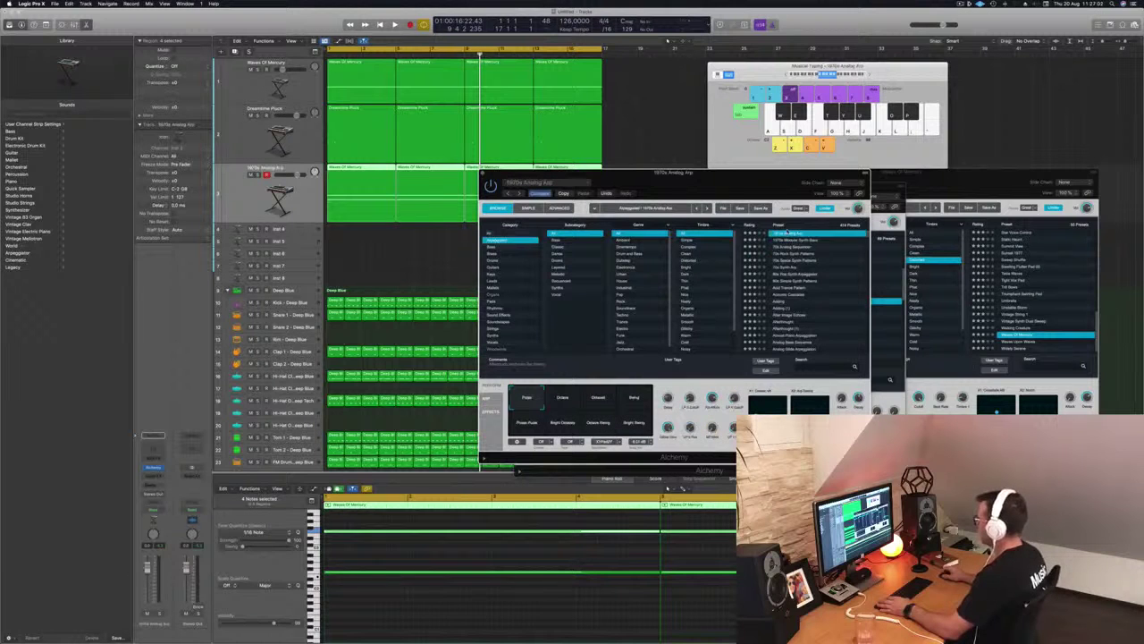
scroll(849, 260, down, 10)
scroll(795, 291, down, 15)
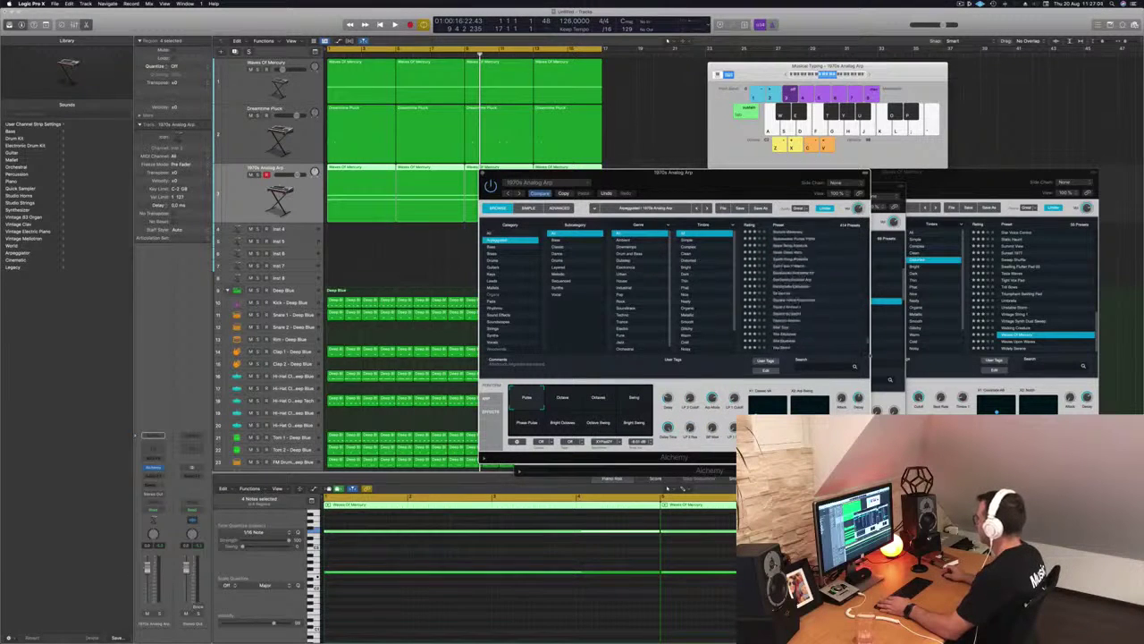
drag(792, 172, 879, 164)
click(256, 209)
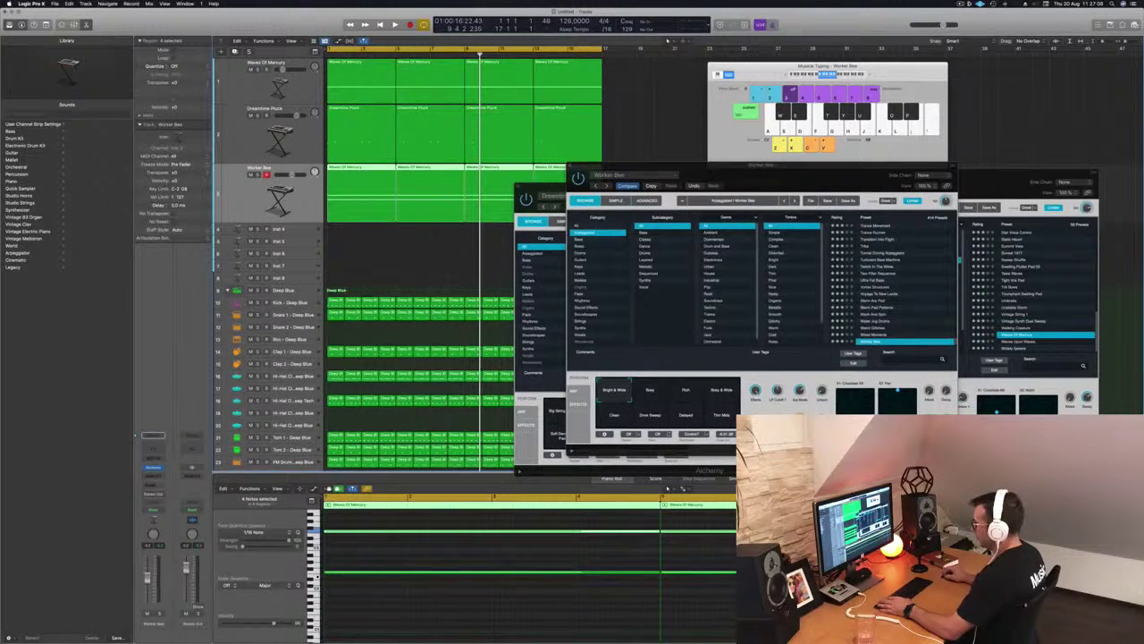
Step: Play the song from the start and audition Worker Bee's variations, including Busy & Wide, Clean, Drive Sweep and Delayed
key(Return)
key(space)
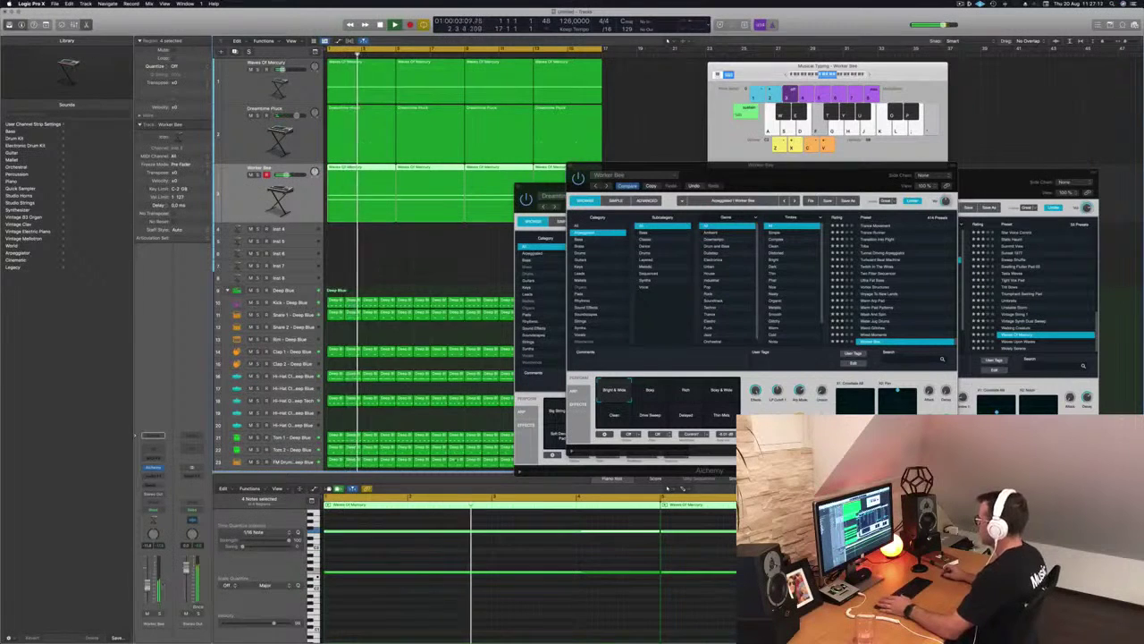
click(649, 390)
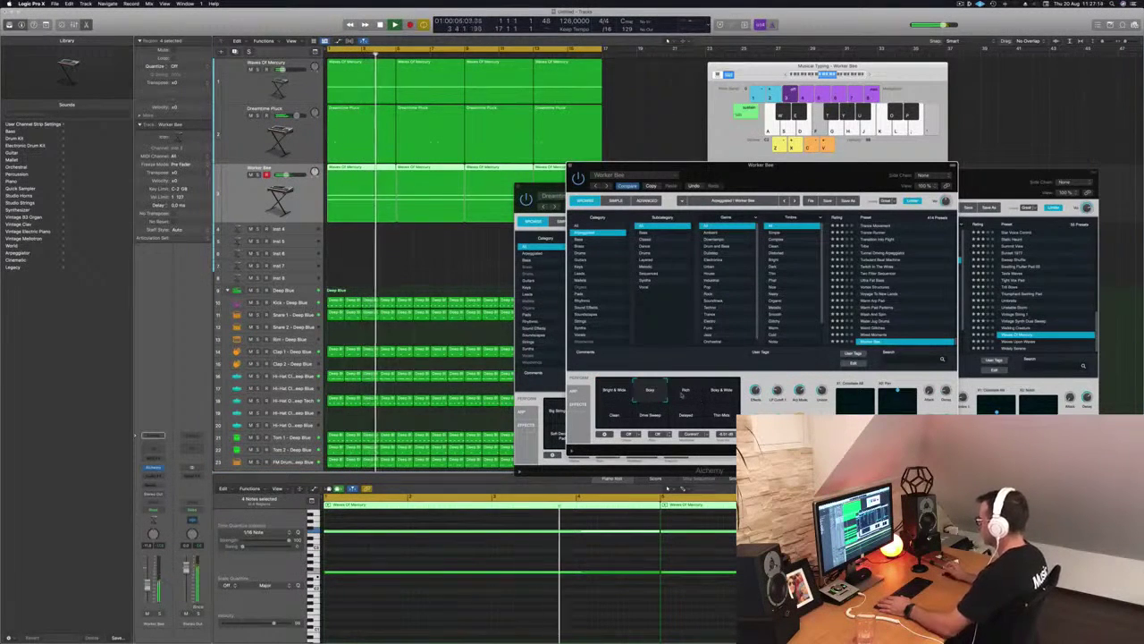
click(686, 391)
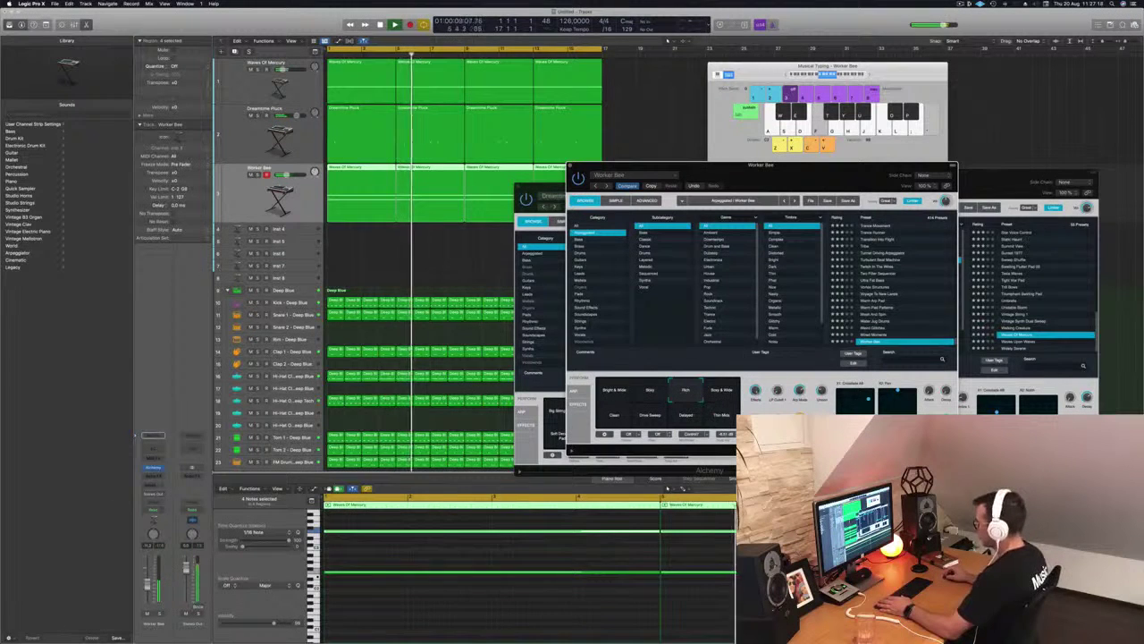
click(286, 175)
click(721, 391)
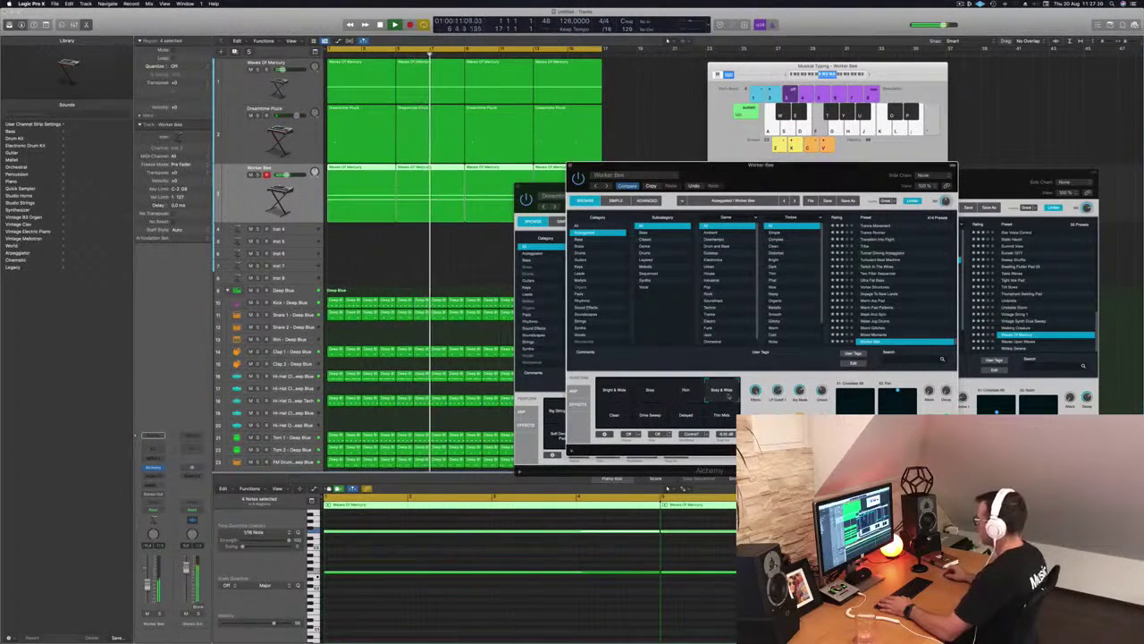
click(623, 413)
click(654, 420)
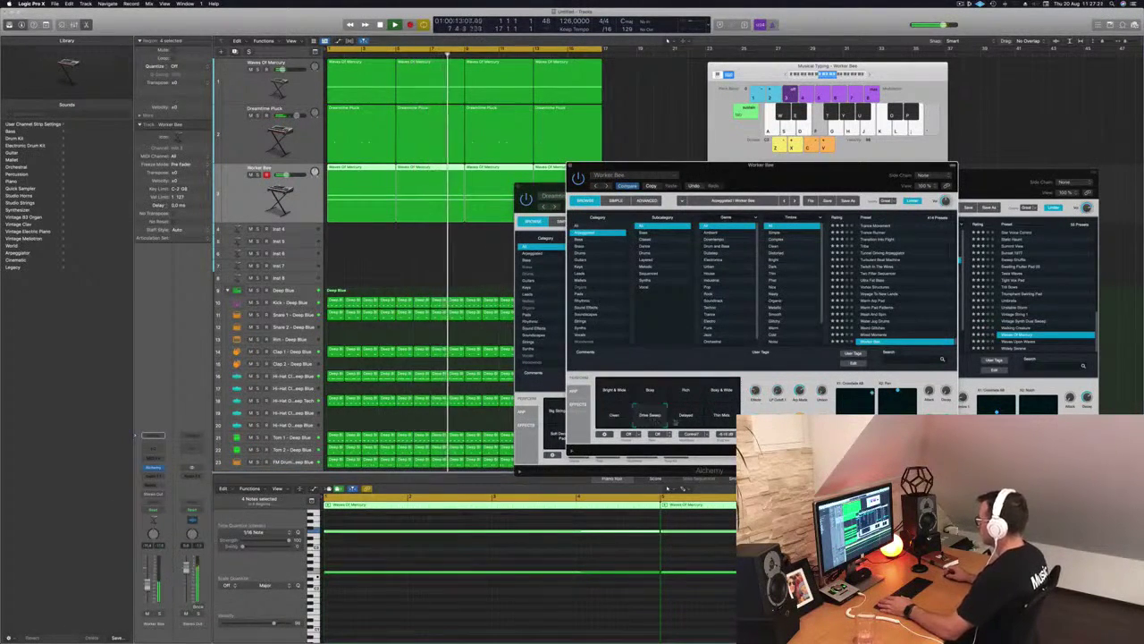
click(685, 416)
click(719, 417)
Step: Load the Wired Moments preset and audition its variations during playback, including Organic, Wooden, Guitar Like and FM Keys
click(890, 335)
key(space)
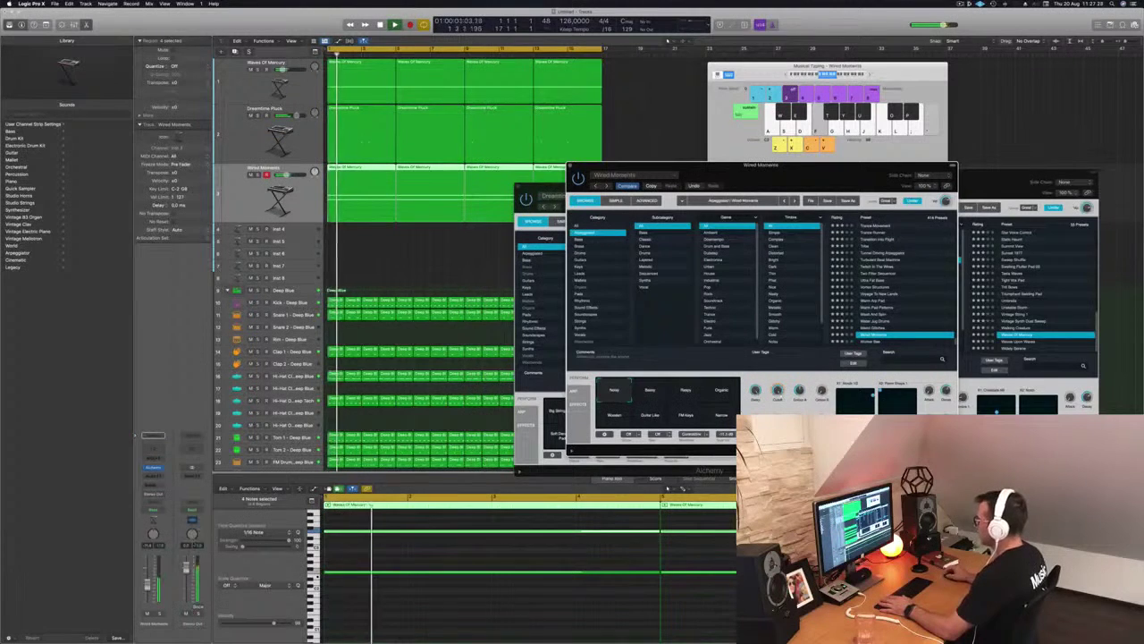
key(space)
key(space)
click(652, 396)
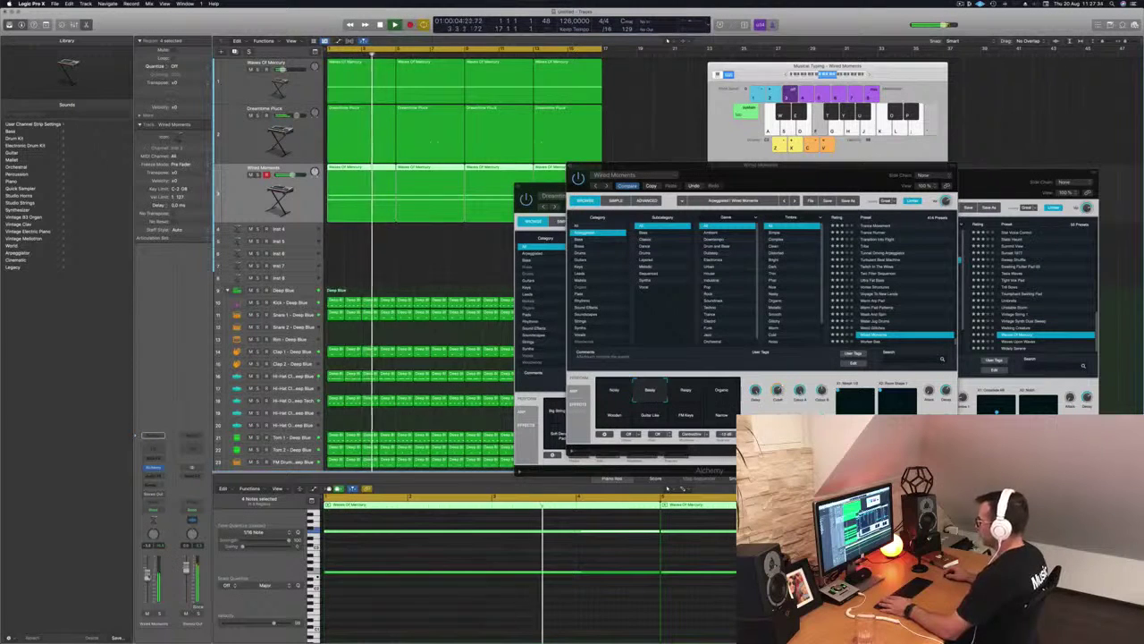
click(686, 389)
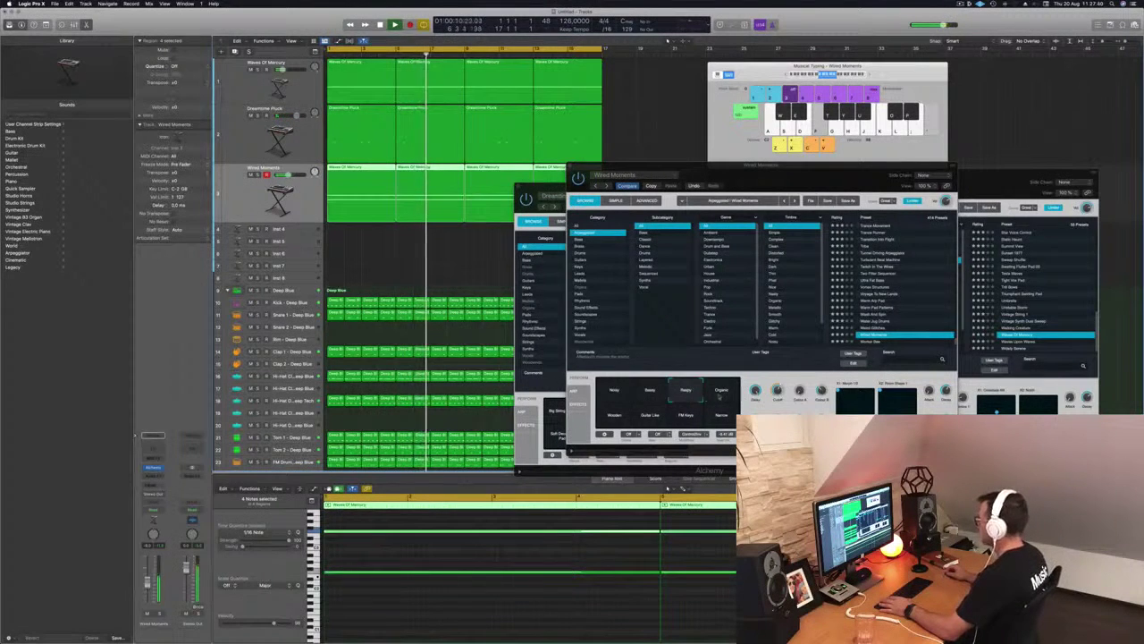
click(722, 391)
click(614, 415)
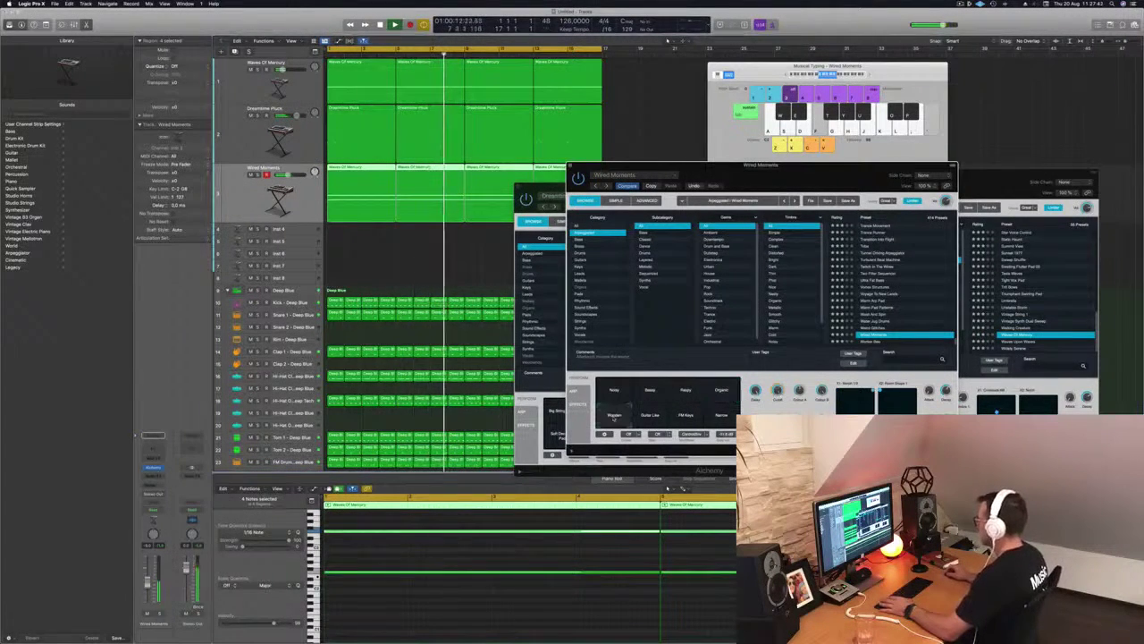
click(649, 417)
click(688, 417)
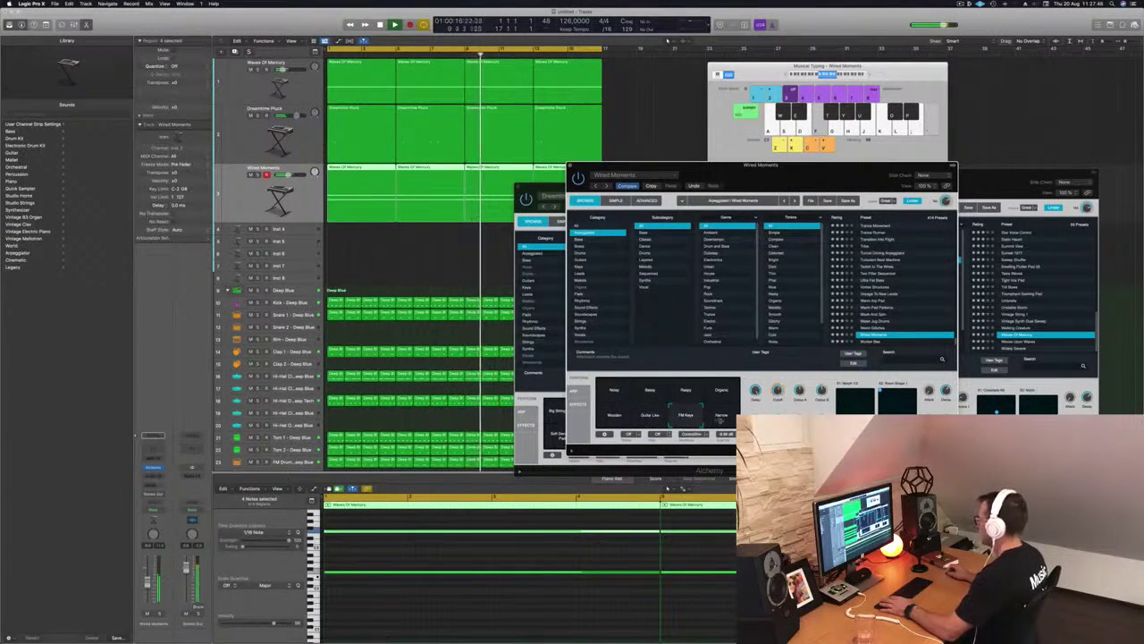
Step: Return Wired Moments to its second variation, replay from the song start and raise the track's volume slightly
click(652, 397)
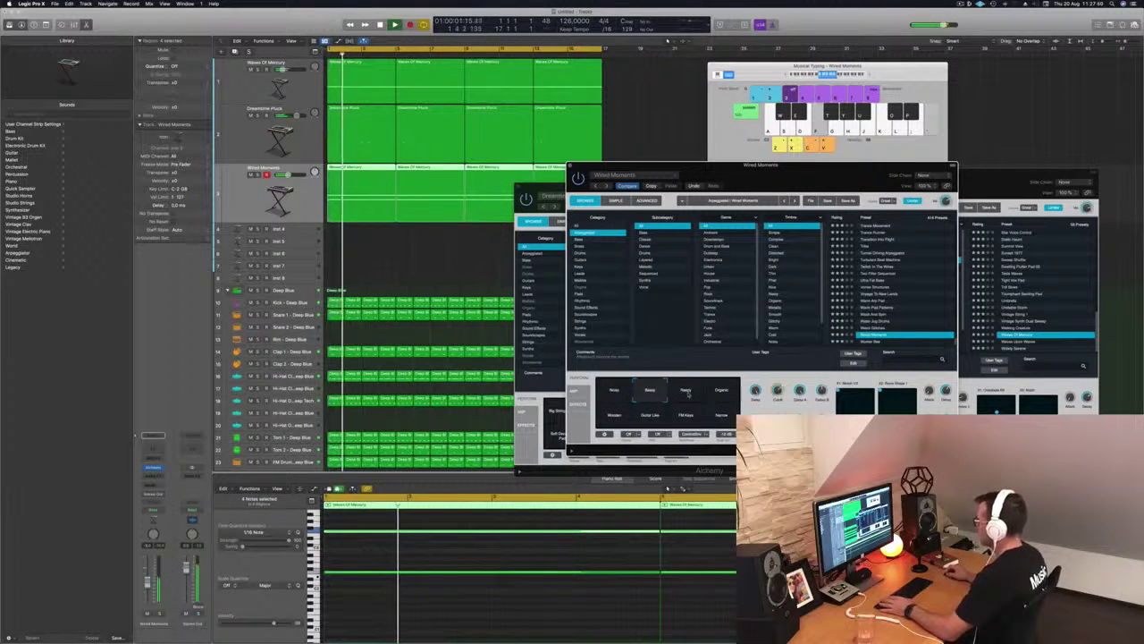
key(Return)
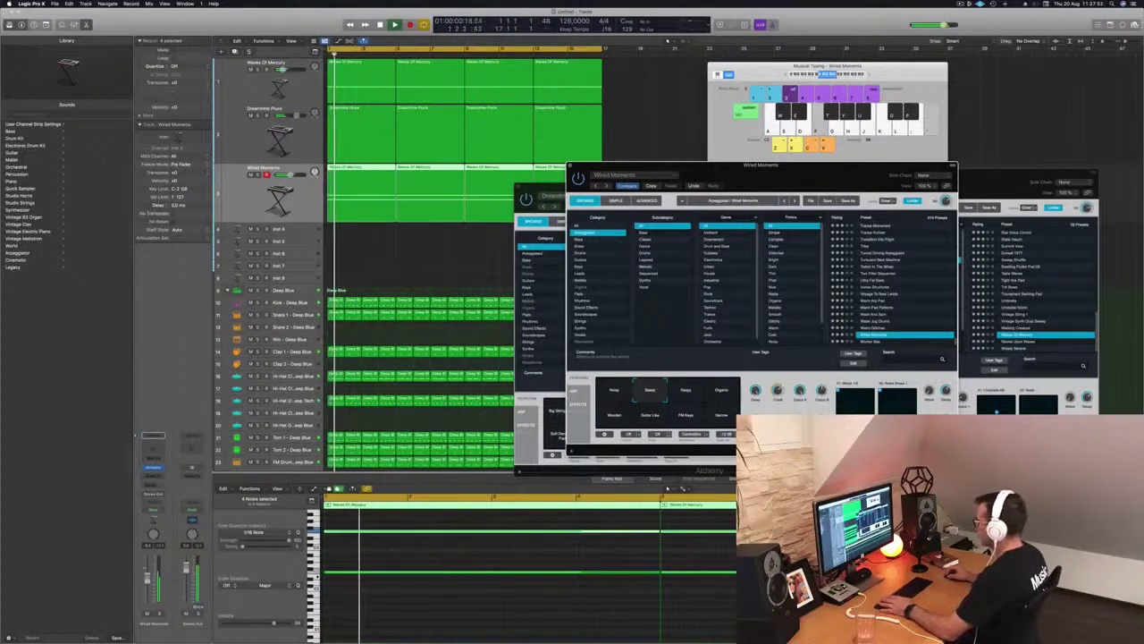
drag(147, 583, 147, 579)
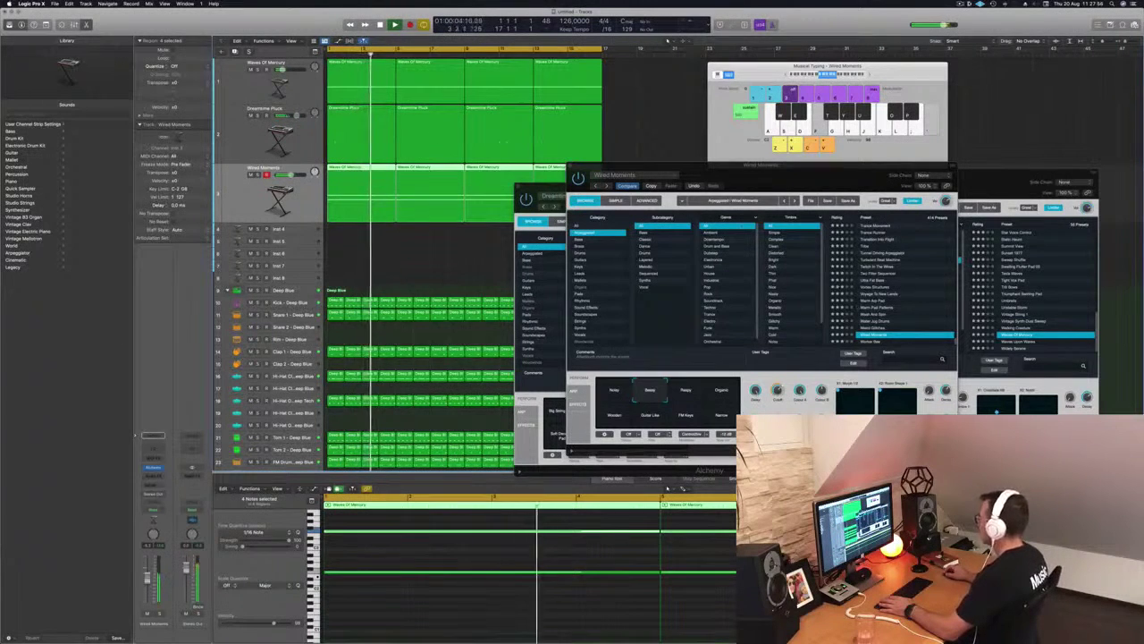
Step: Try the Weird Glitches preset on the third track, replace it with Water Jug Drums and play the song
click(875, 328)
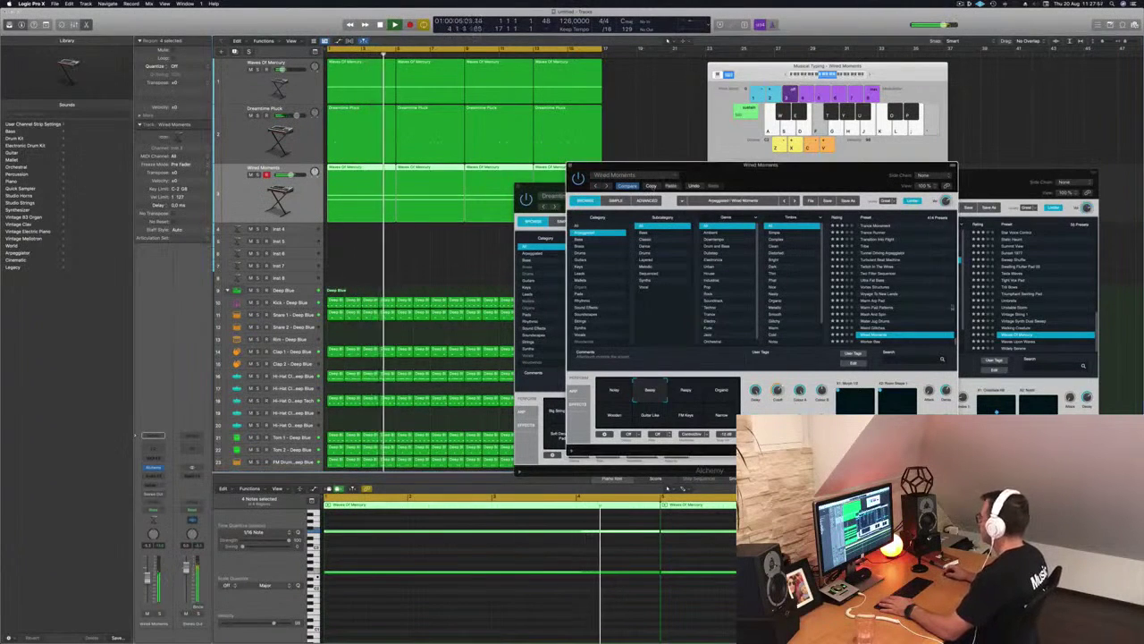
click(875, 328)
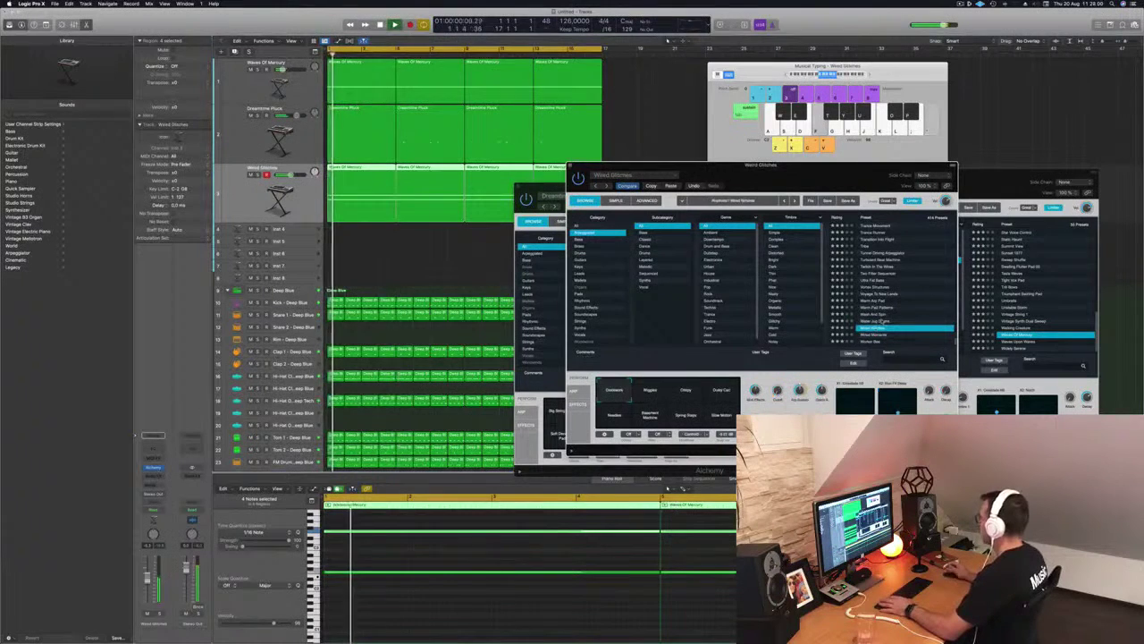
click(882, 321)
key(space)
key(space)
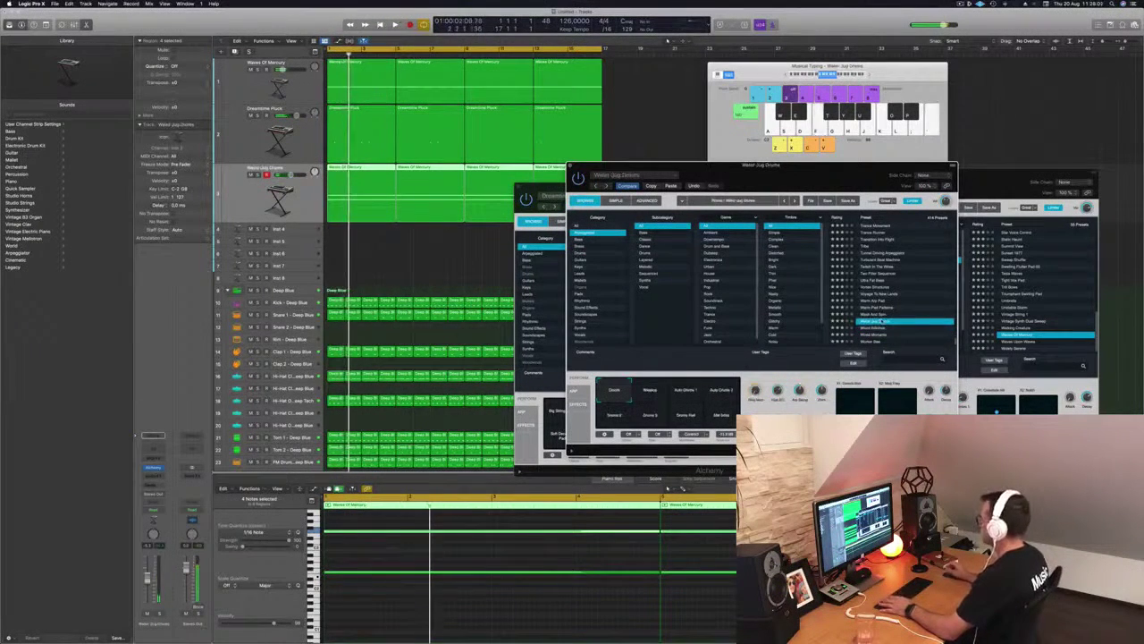
Step: Audition the Wash And Spin and Warm Pad Patterns presets on the third track, replaying the song from the start
click(882, 315)
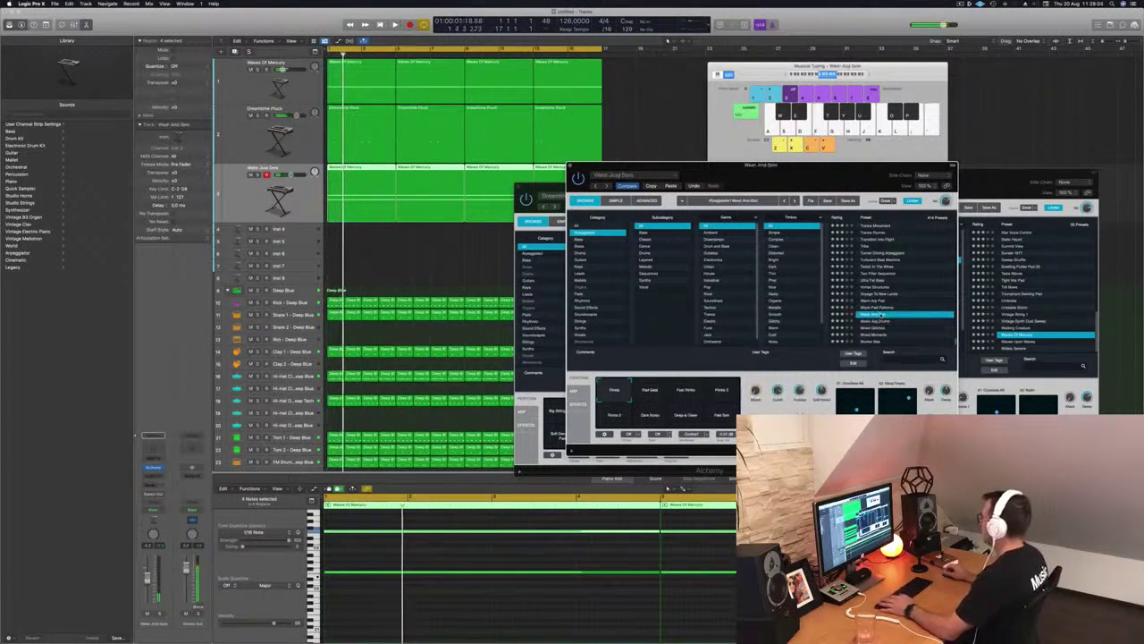
key(space)
key(space)
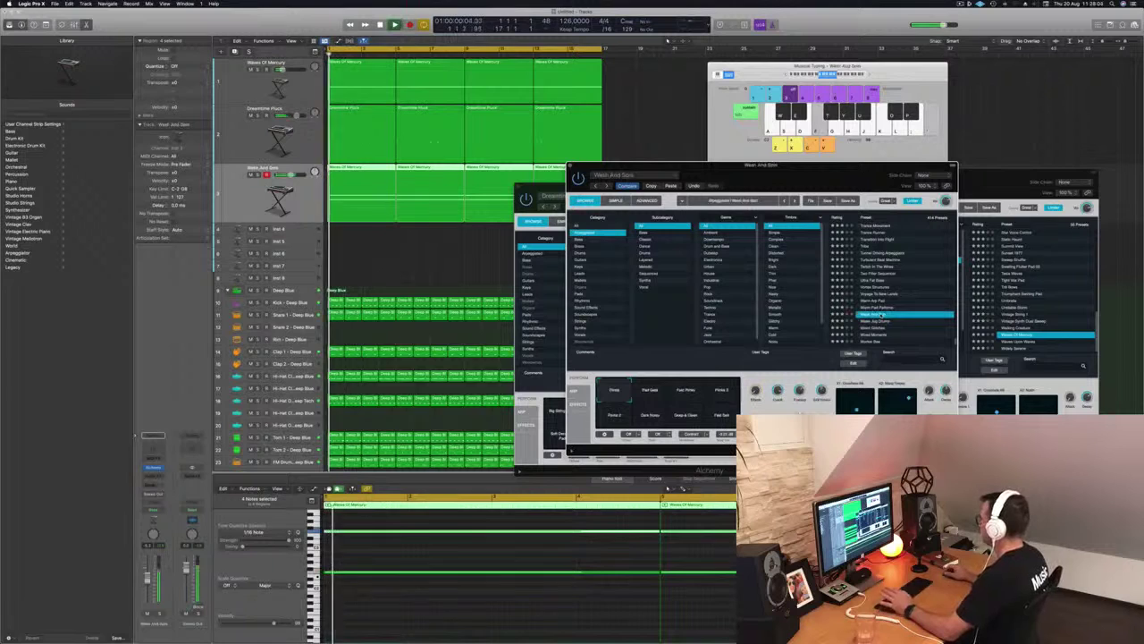
click(883, 308)
key(space)
key(space)
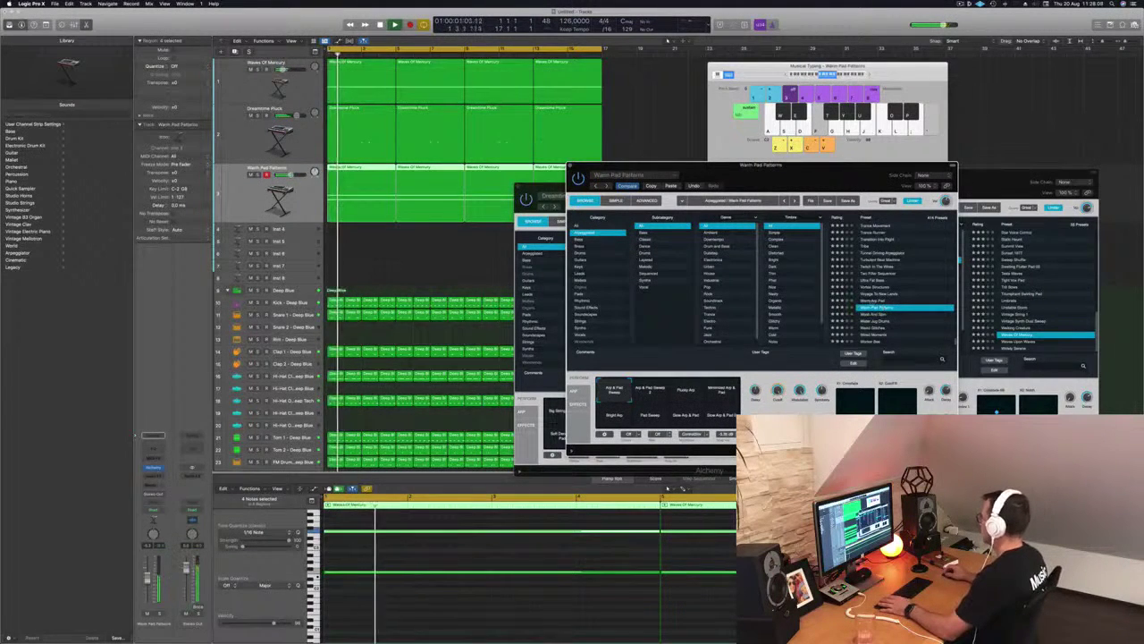
Step: Audition the Warm Arp Pad and Voyage To New Lands presets on the third track, restarting playback for each
click(875, 301)
key(space)
key(space)
click(879, 294)
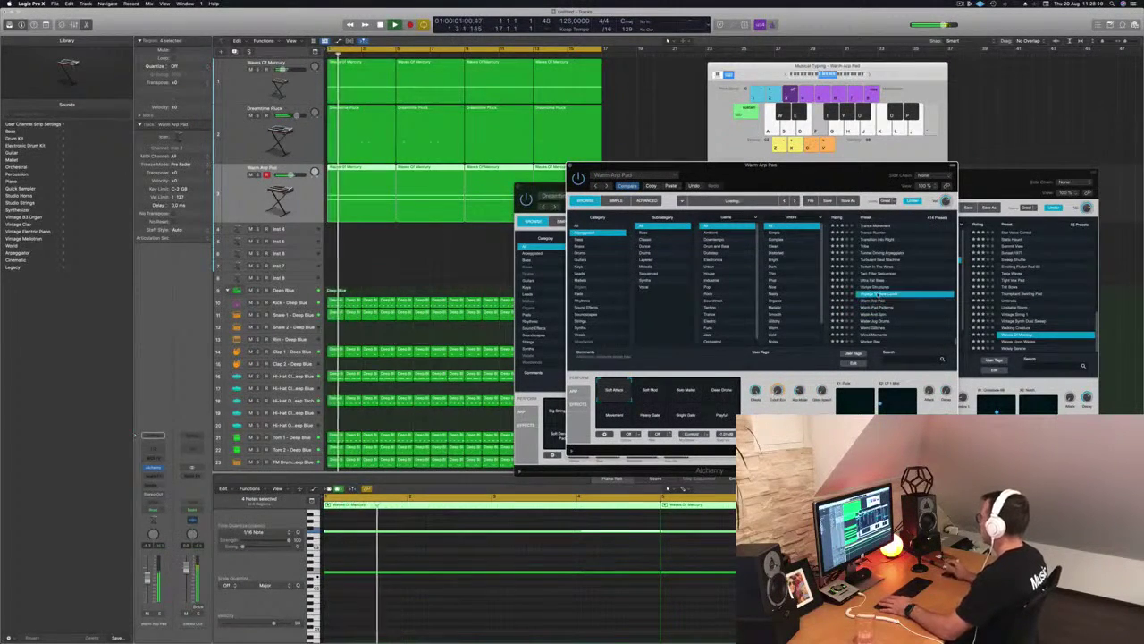
key(space)
key(space)
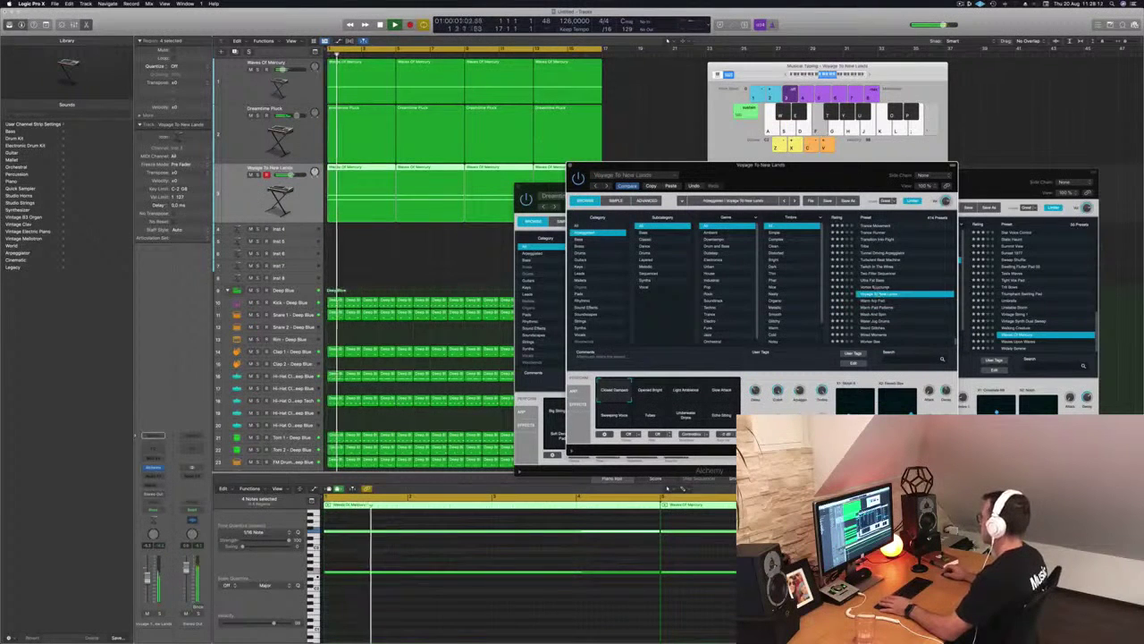
Step: Audition the Ultra Fat Bass and Two Filter Sequencer presets against the song from its start
click(878, 281)
key(space)
key(space)
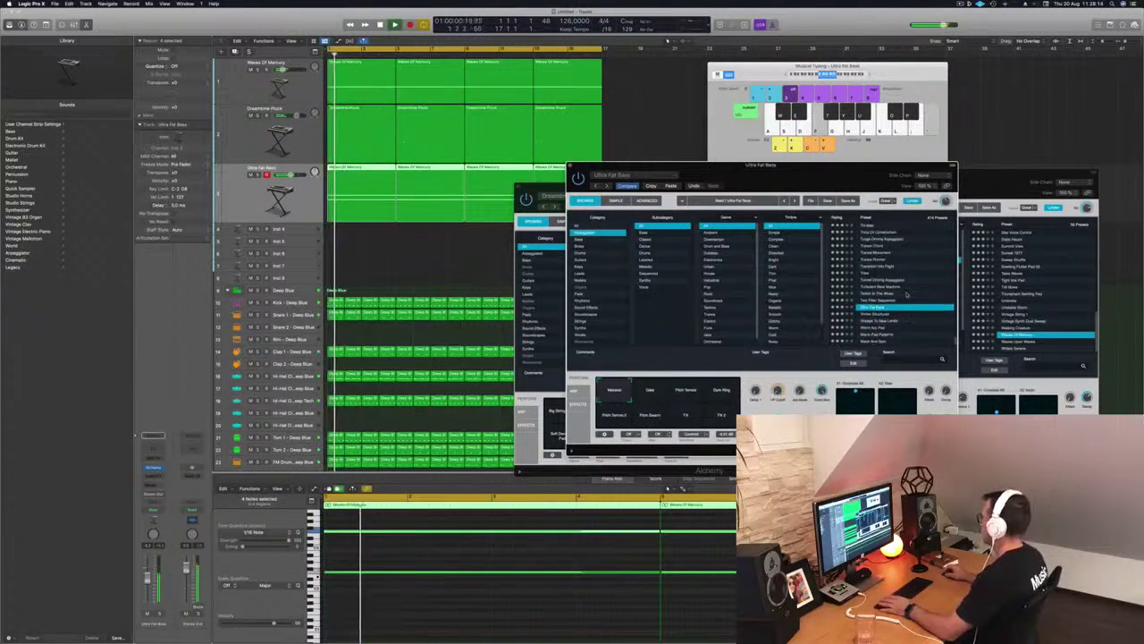
click(879, 300)
key(space)
key(space)
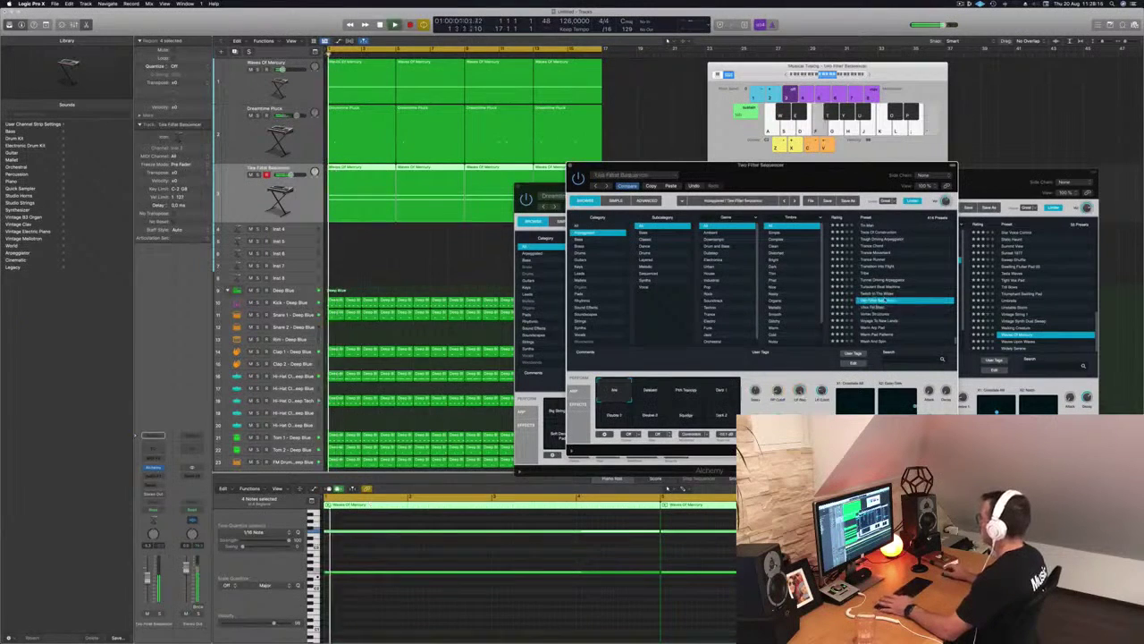
Step: Audition the Turbulent Beat Machine, Tribe and Trance Chord presets on the third track during playback
click(881, 287)
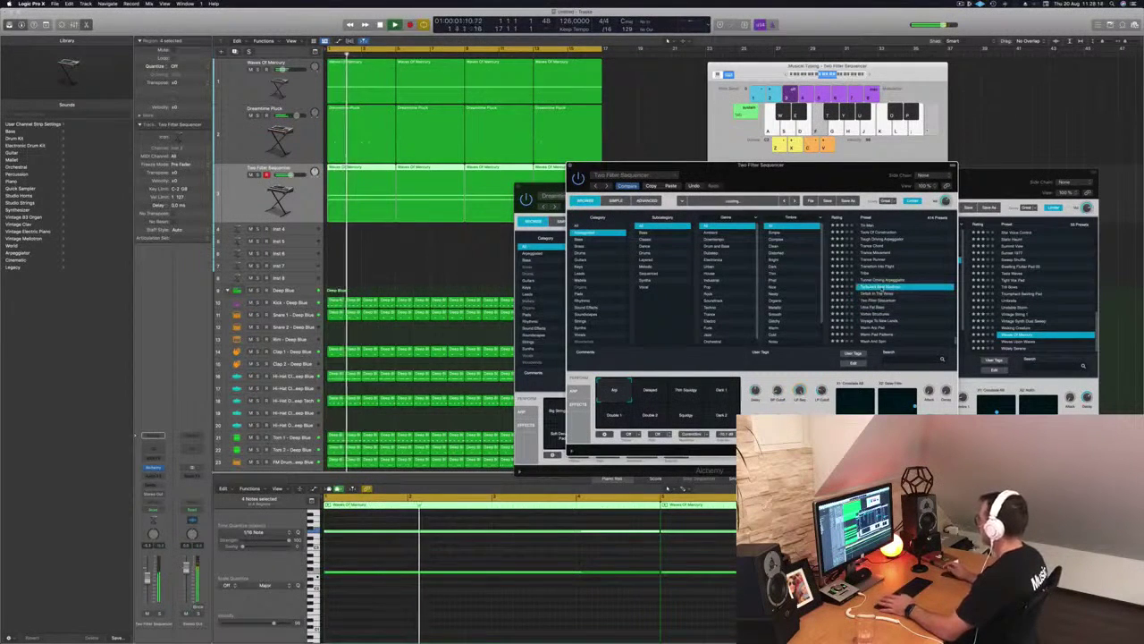
key(space)
scroll(897, 289, up, 2)
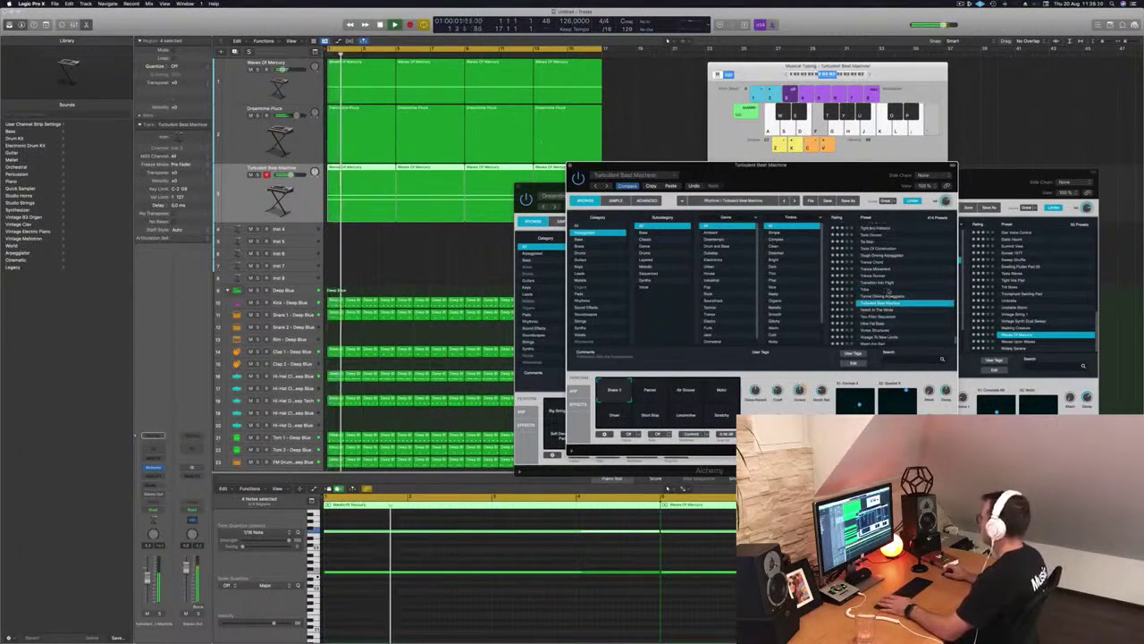
click(865, 291)
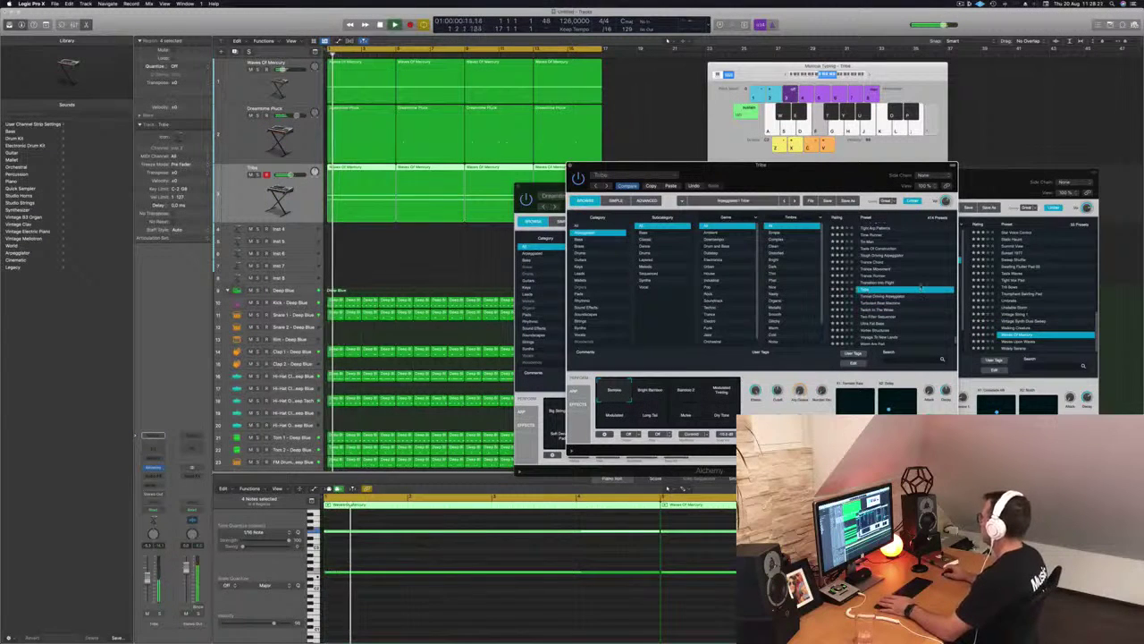
scroll(920, 287, up, 1)
scroll(882, 276, up, 2)
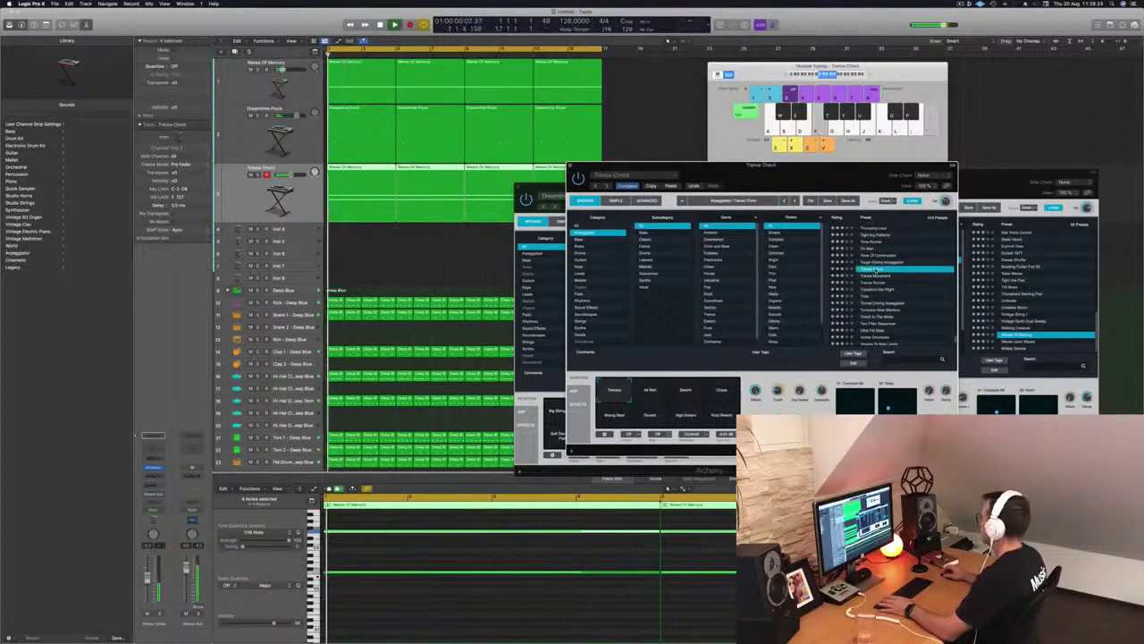
click(907, 281)
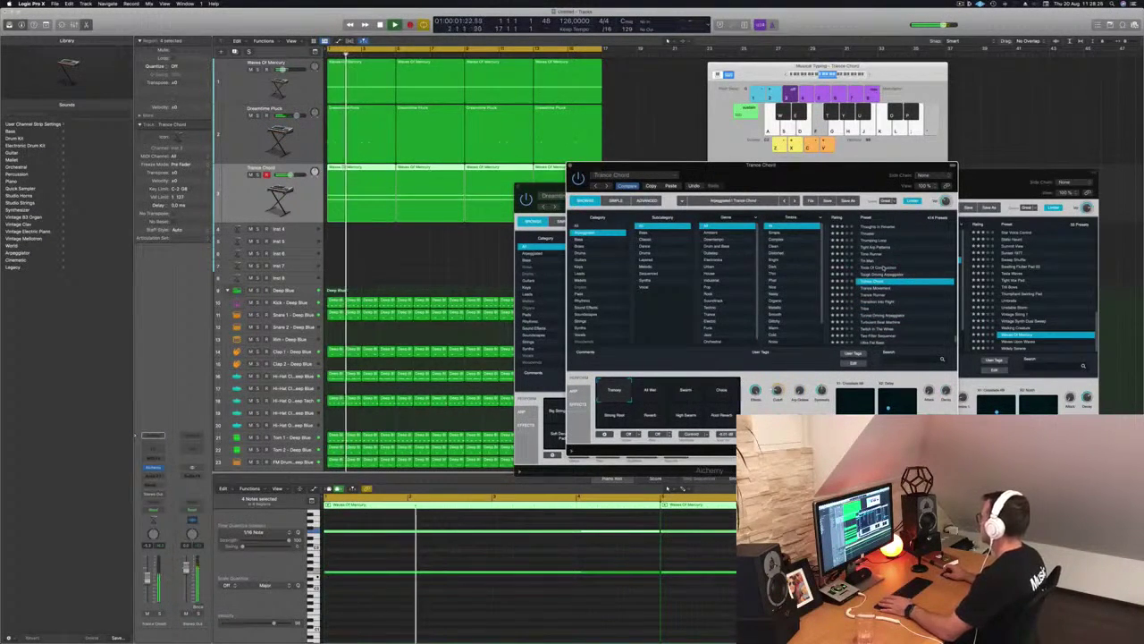
Step: Audition the Tools Of Construction, Tin Man and Time Runner presets on the third track and stop playback
click(894, 267)
key(space)
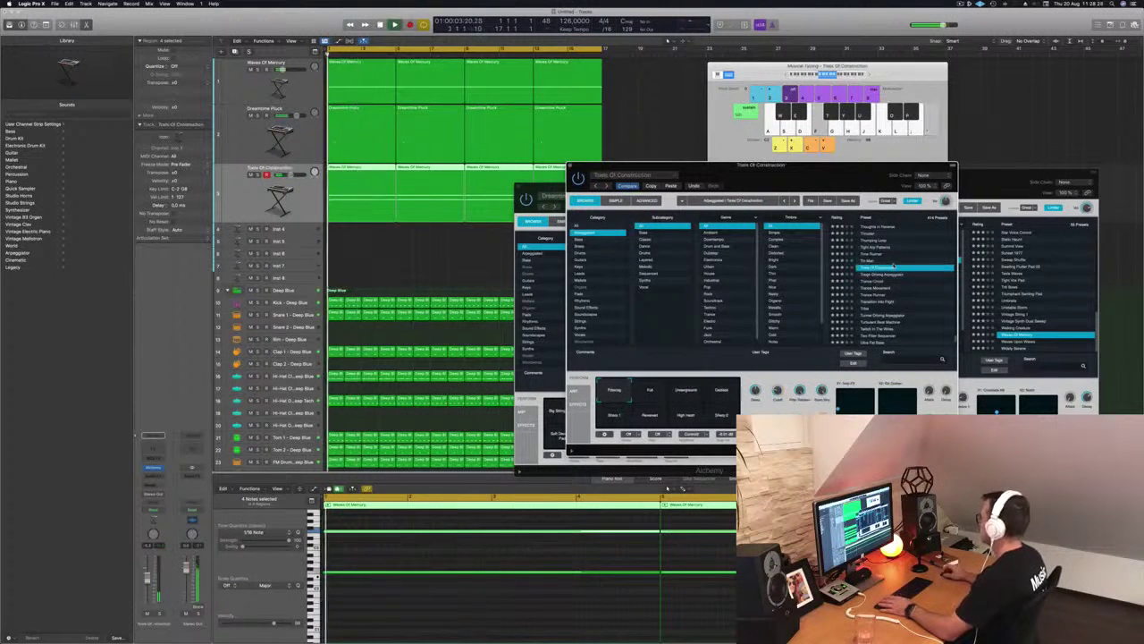
click(882, 260)
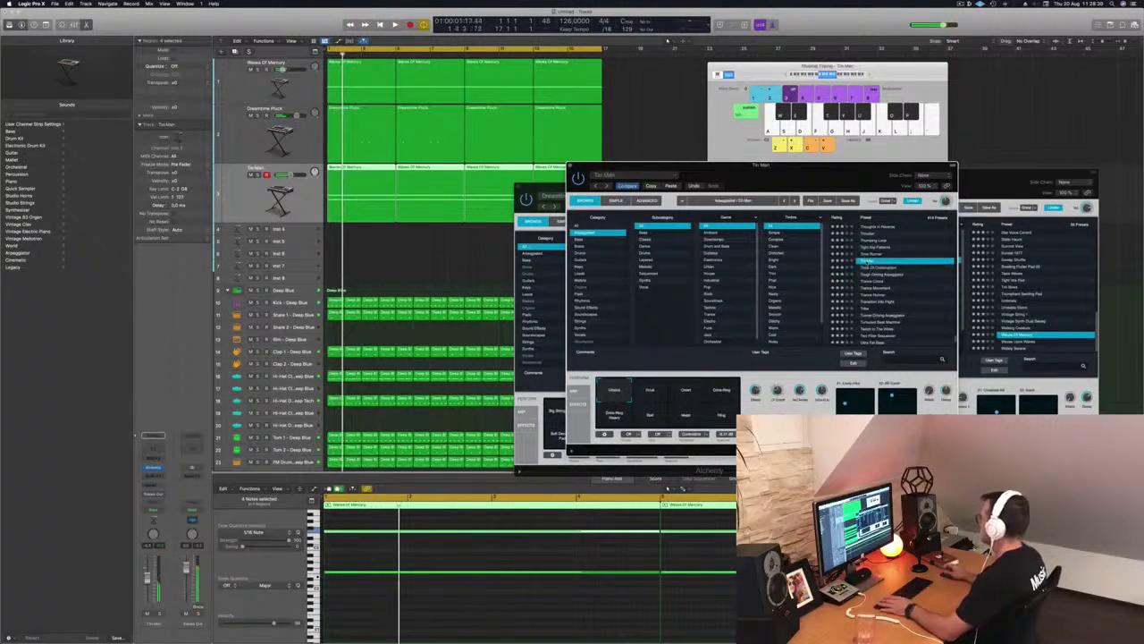
click(875, 255)
key(space)
key(space)
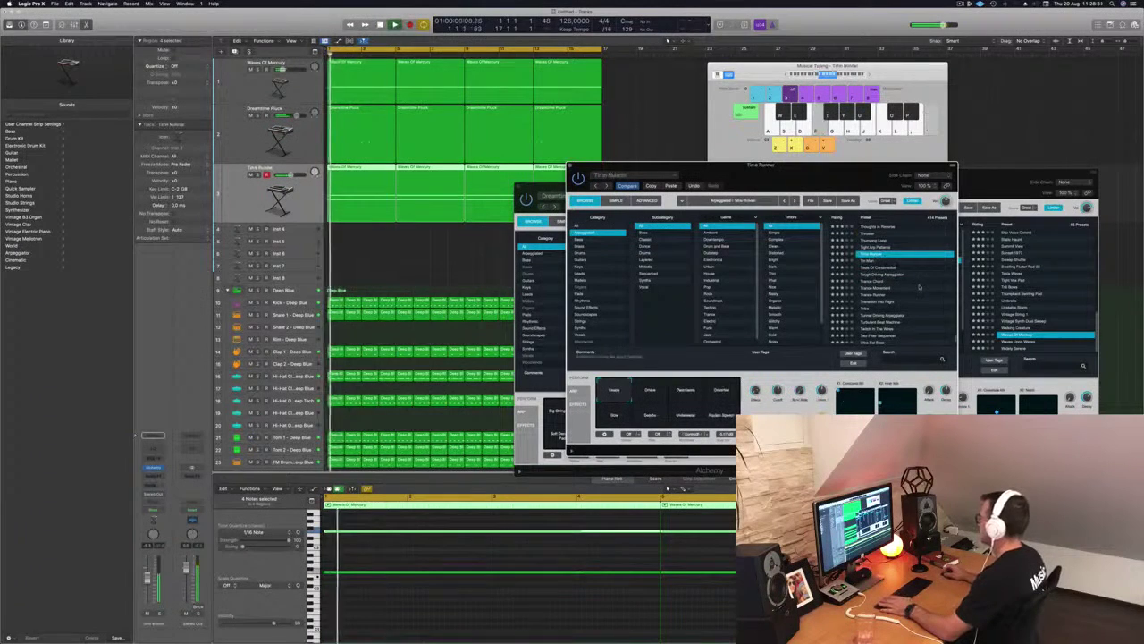
key(space)
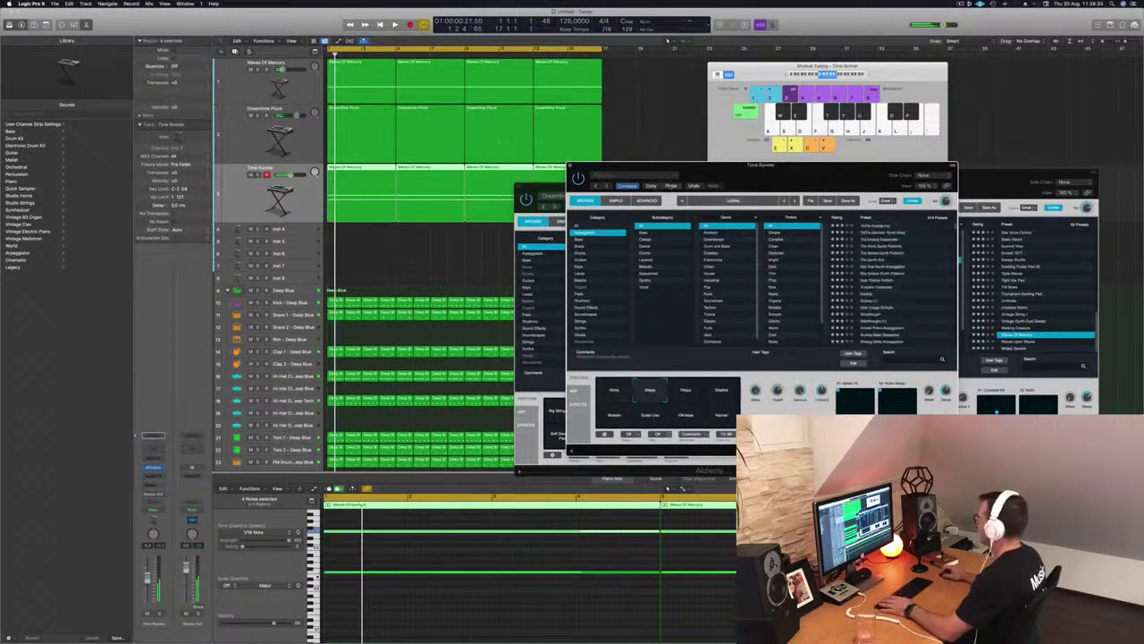
Step: Play the song with the restored second variation, turn up Alchemy's Cutoff and raise the third track's volume slightly
drag(771, 176, 743, 164)
key(space)
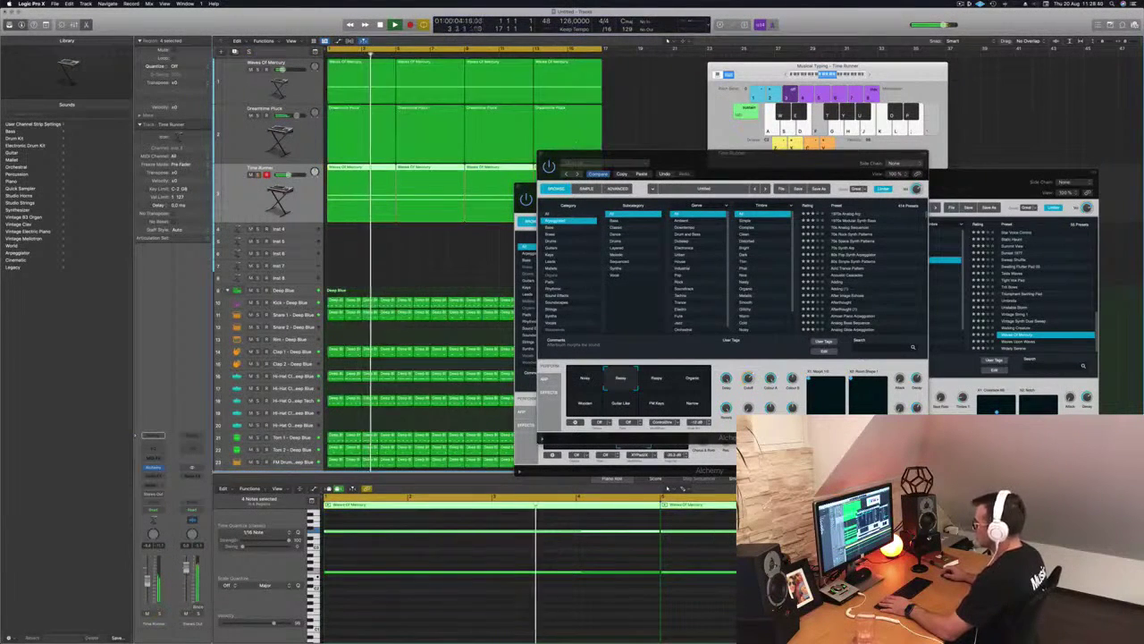
drag(749, 377, 751, 358)
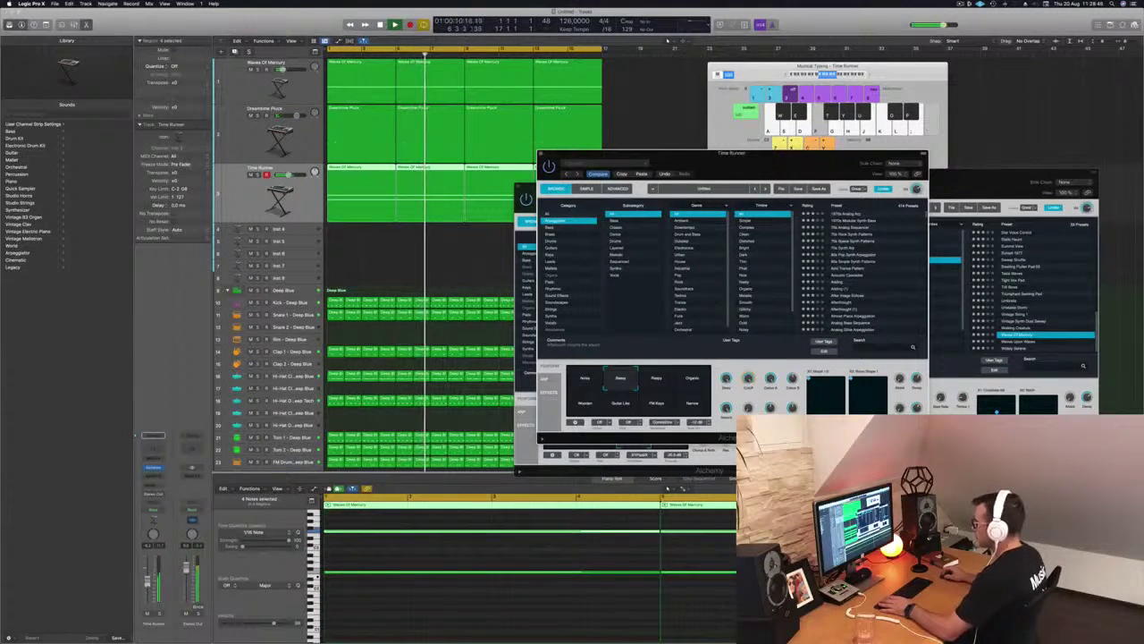
drag(147, 582, 149, 580)
Step: Rearrange the overlapping Alchemy windows so the Dreamtime Pluck and Time Runner variations are both accessible
drag(764, 159, 963, 215)
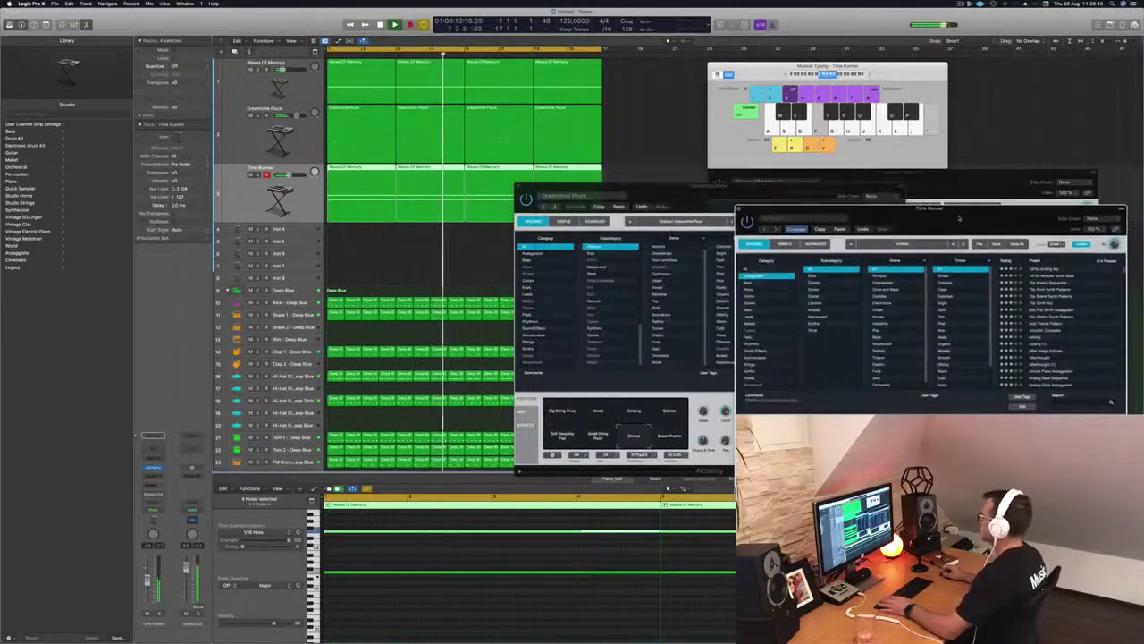
drag(690, 193, 658, 257)
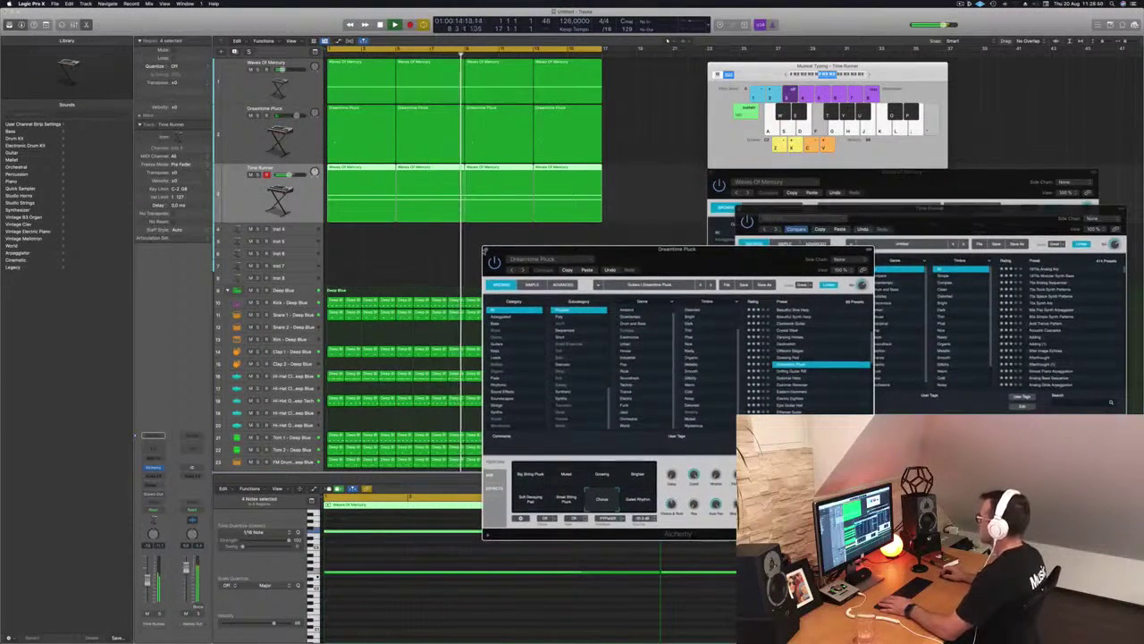
drag(726, 266, 560, 215)
drag(944, 216, 738, 161)
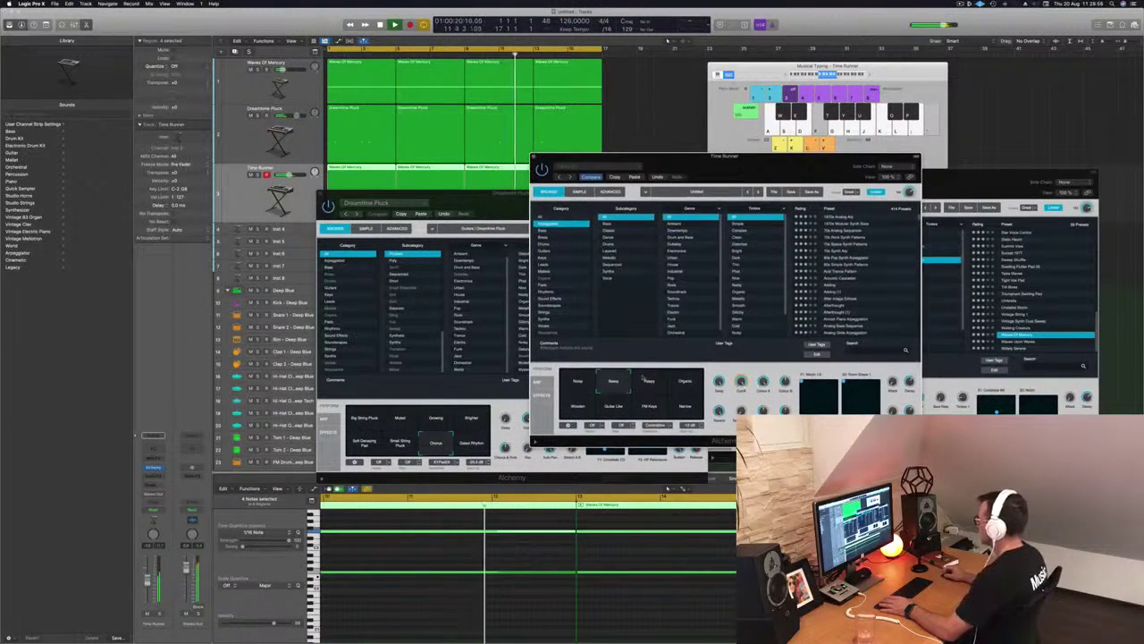
Step: Audition the third track's variations during playback, including Organic, Narrow, FM Keys and Wooden, and settle on Raspy
click(648, 381)
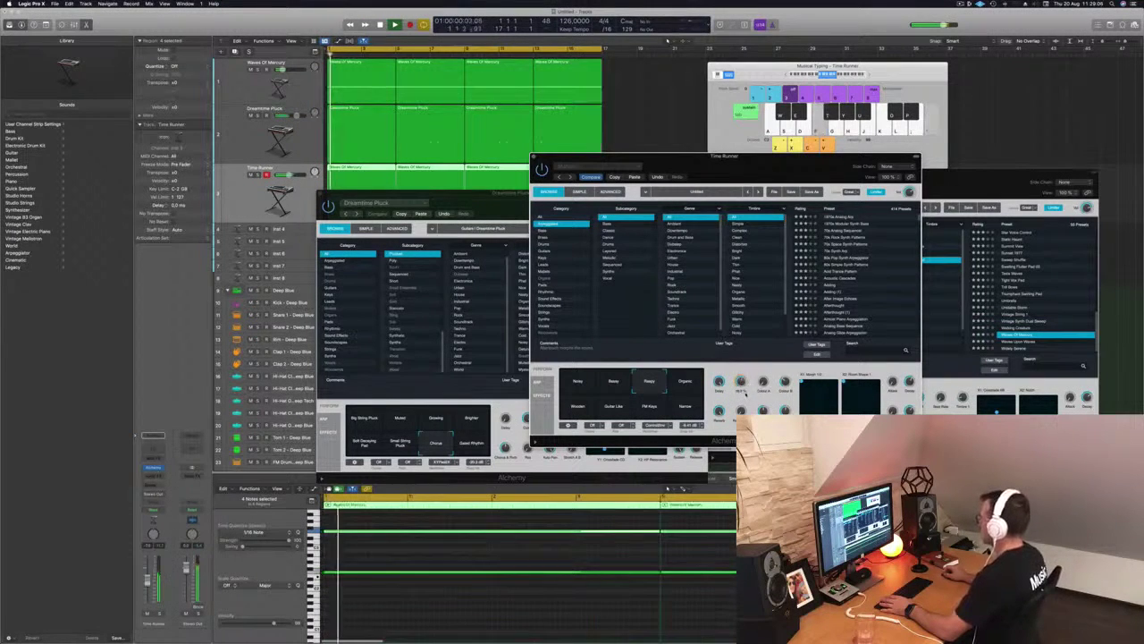
click(693, 383)
click(684, 407)
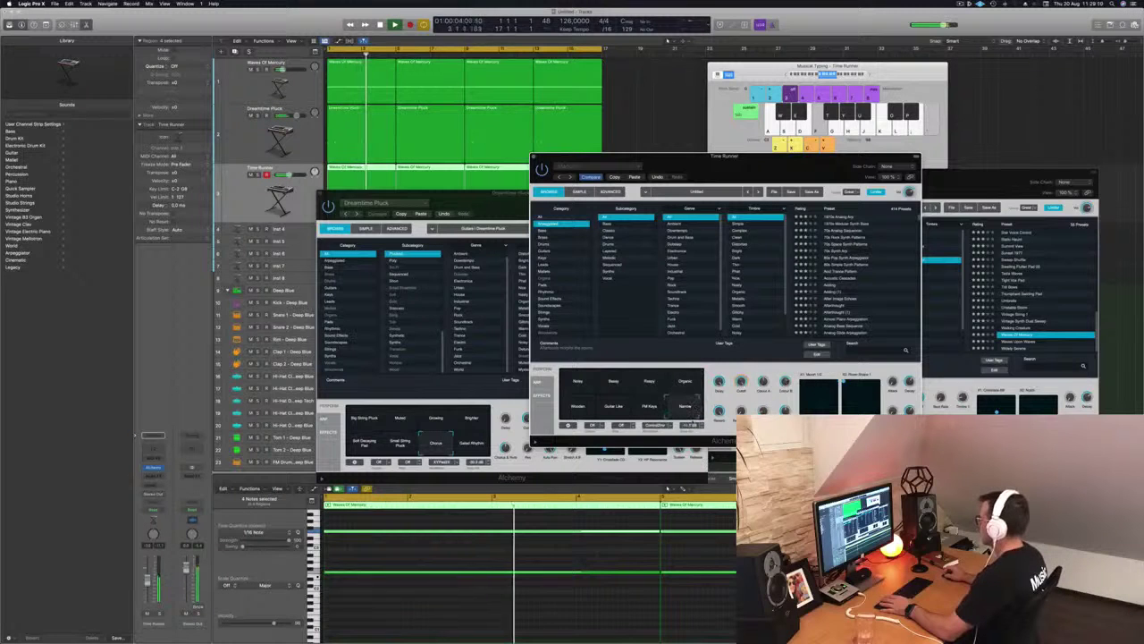
click(649, 407)
click(578, 407)
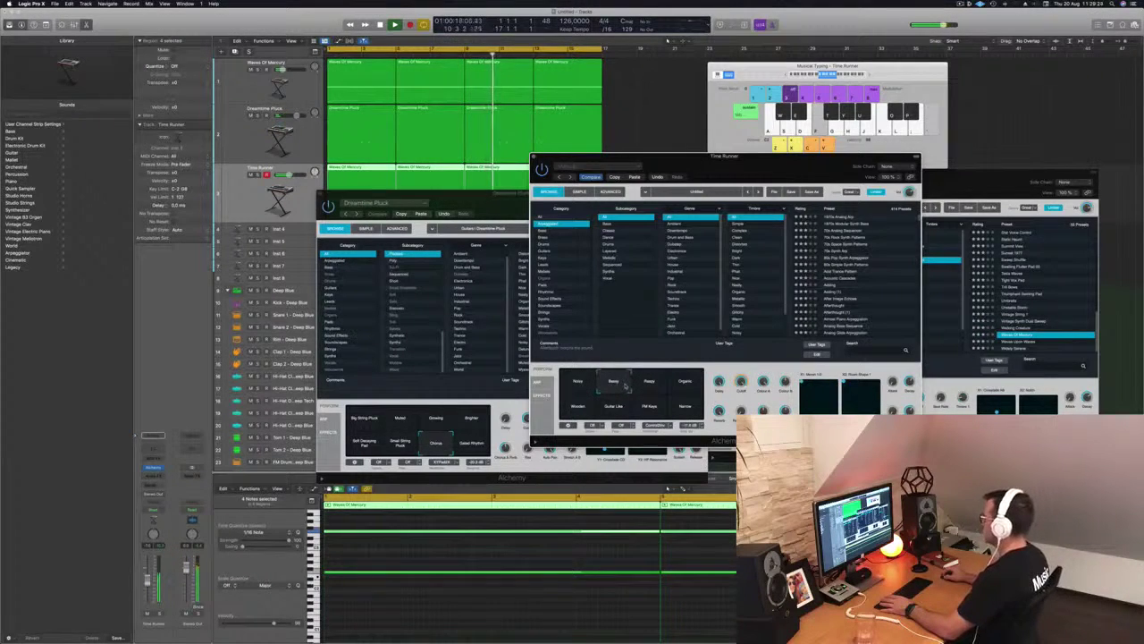
click(647, 381)
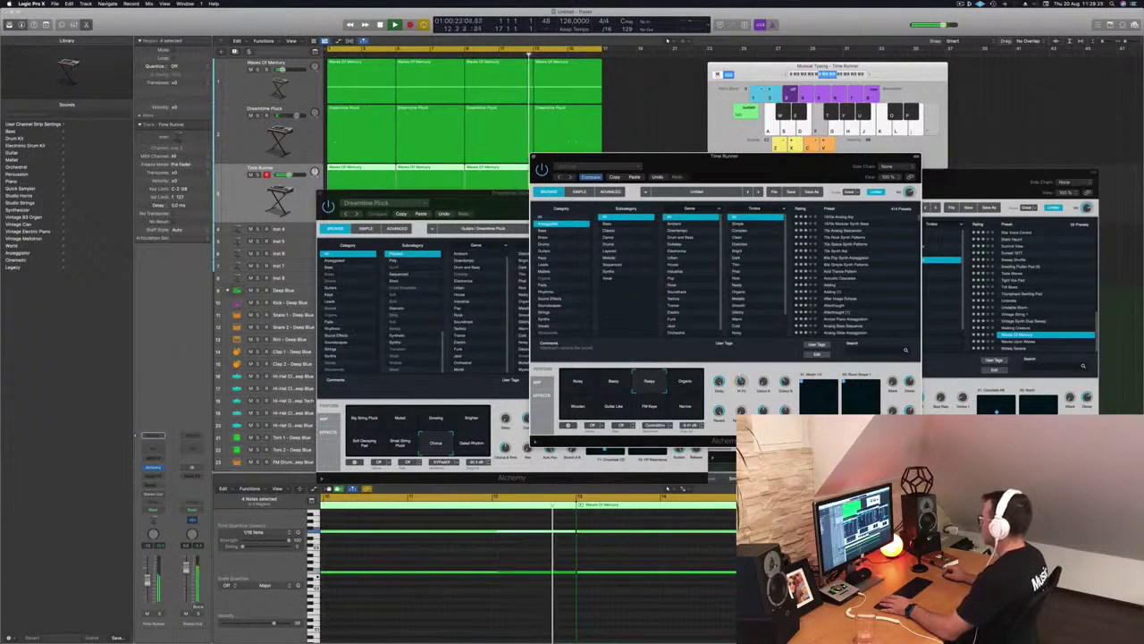
Step: Close the Time Runner, Dreamtime Pluck and Waves Of Mercury Alchemy windows and stop playback
click(534, 157)
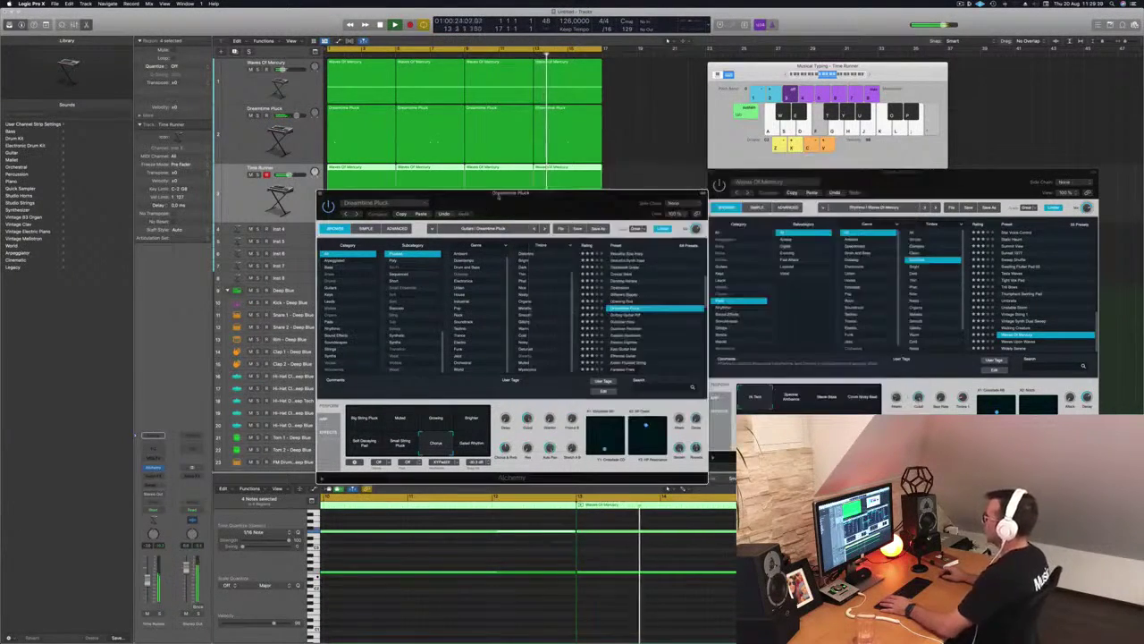
drag(474, 196, 505, 197)
click(351, 193)
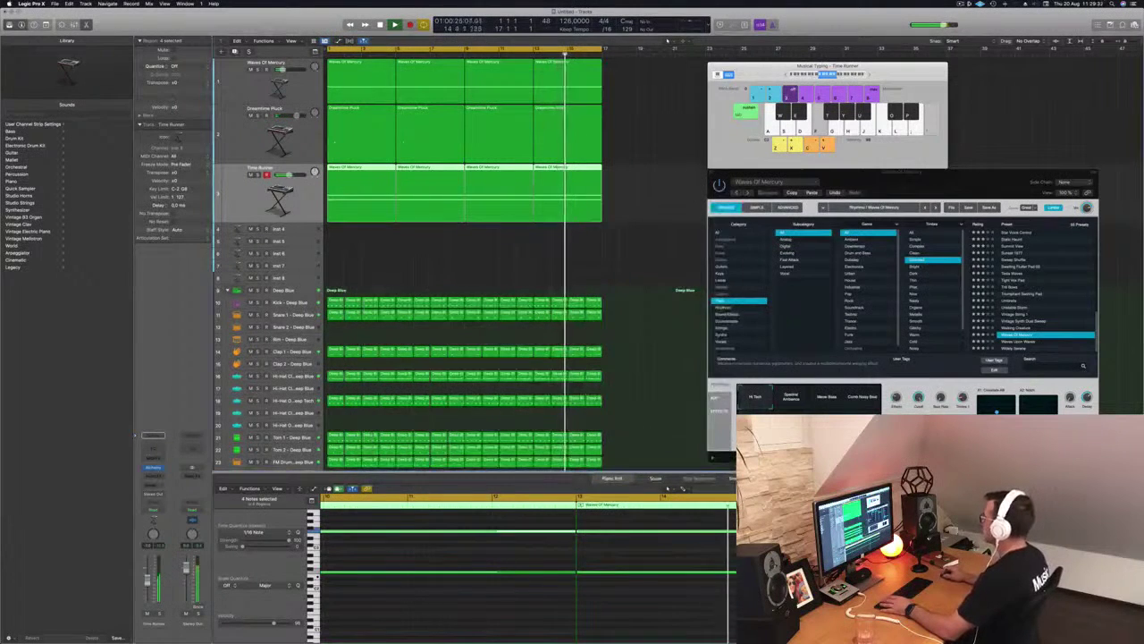
drag(720, 174, 697, 180)
click(690, 181)
key(space)
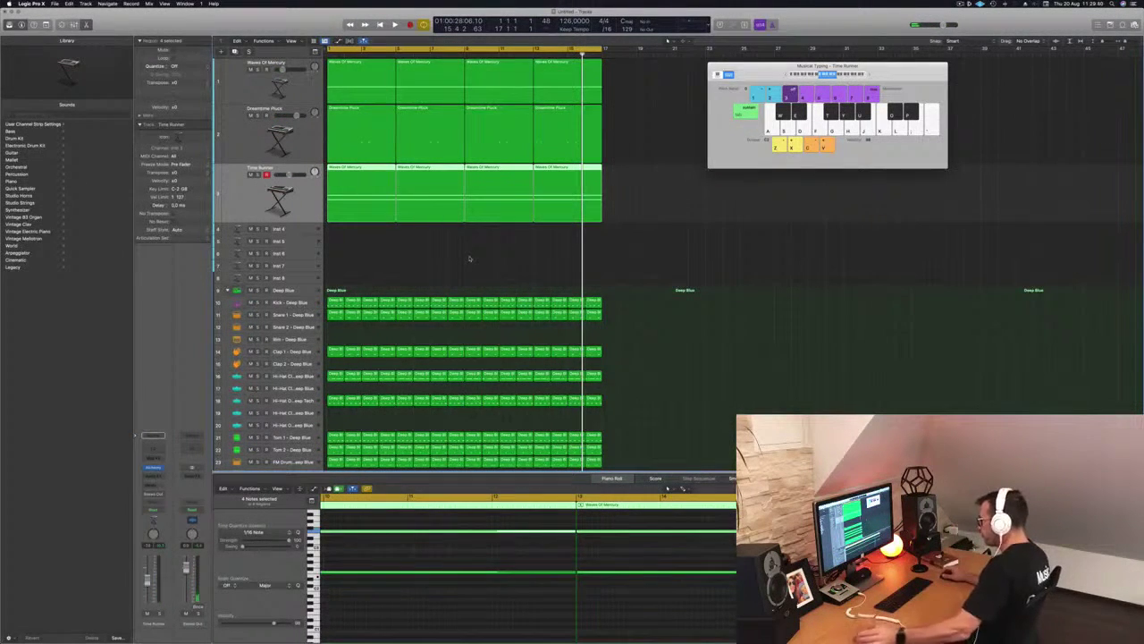
Step: Replay the song from the start, clear the region selection and inspect the notes of the first Waves Of Mercury region
key(Return)
key(space)
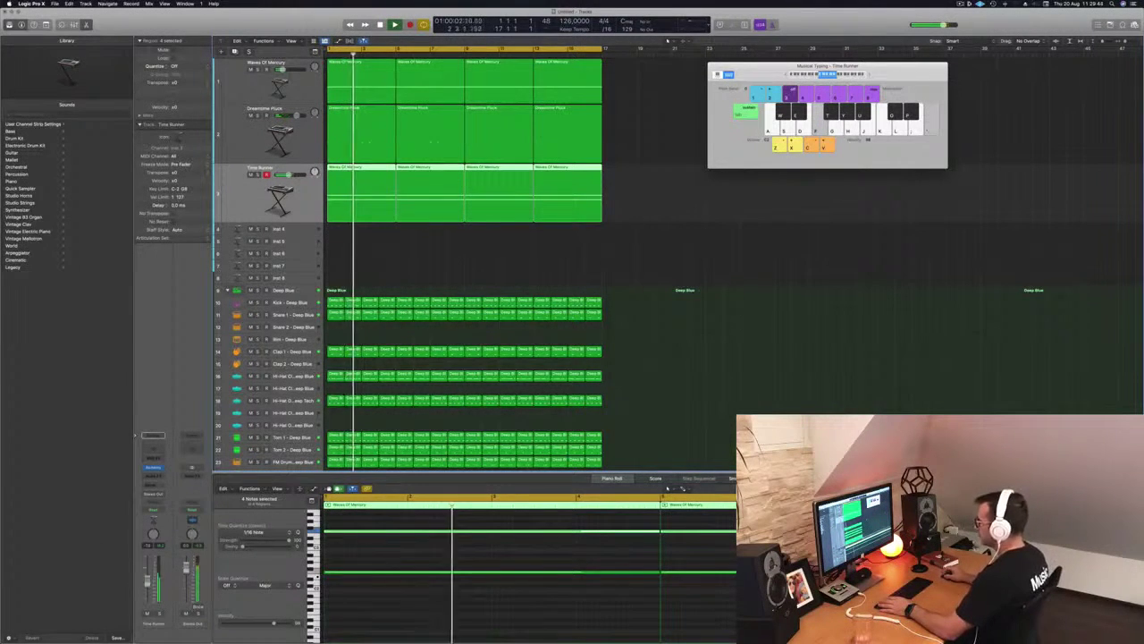
click(469, 224)
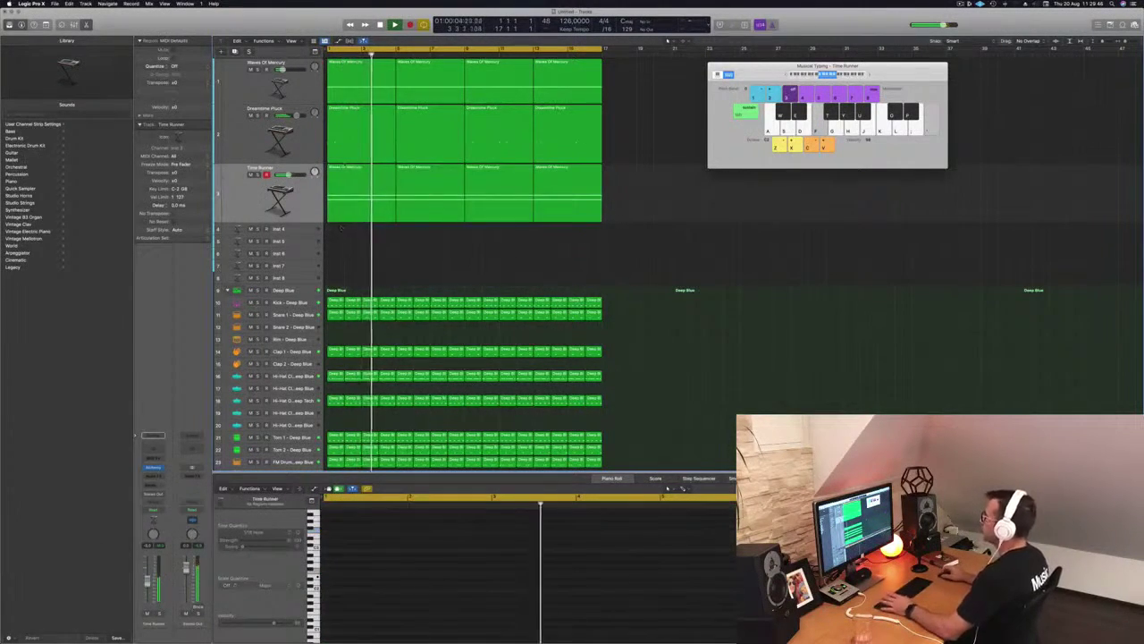
click(353, 87)
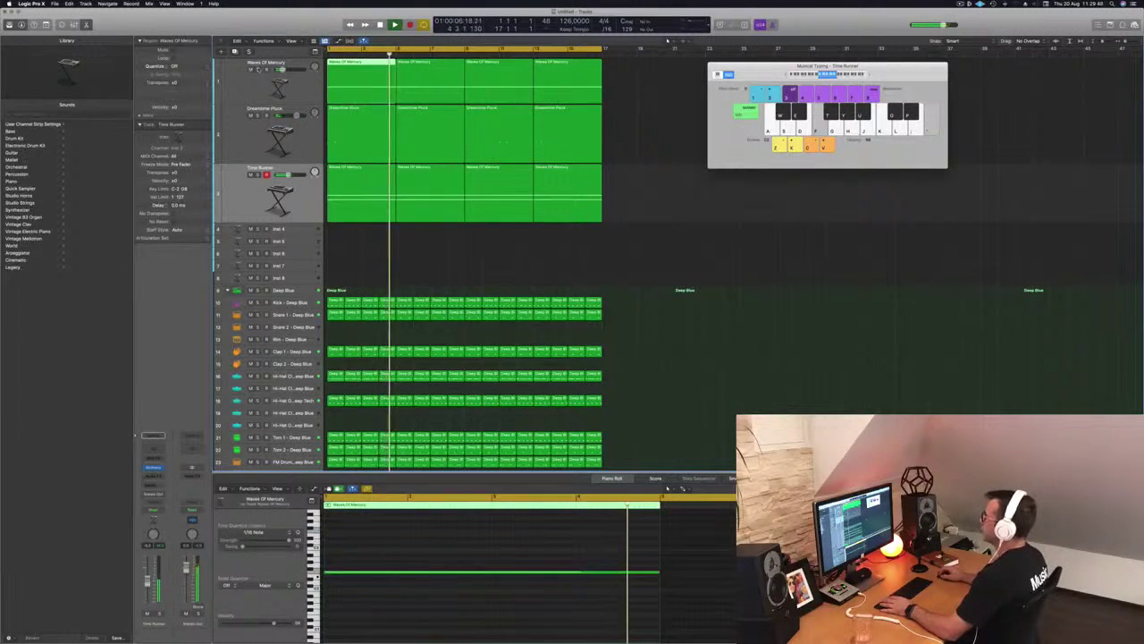
Step: Try to move the first region of the Time Runner track down to the empty fourth track
click(364, 181)
drag(364, 181, 356, 236)
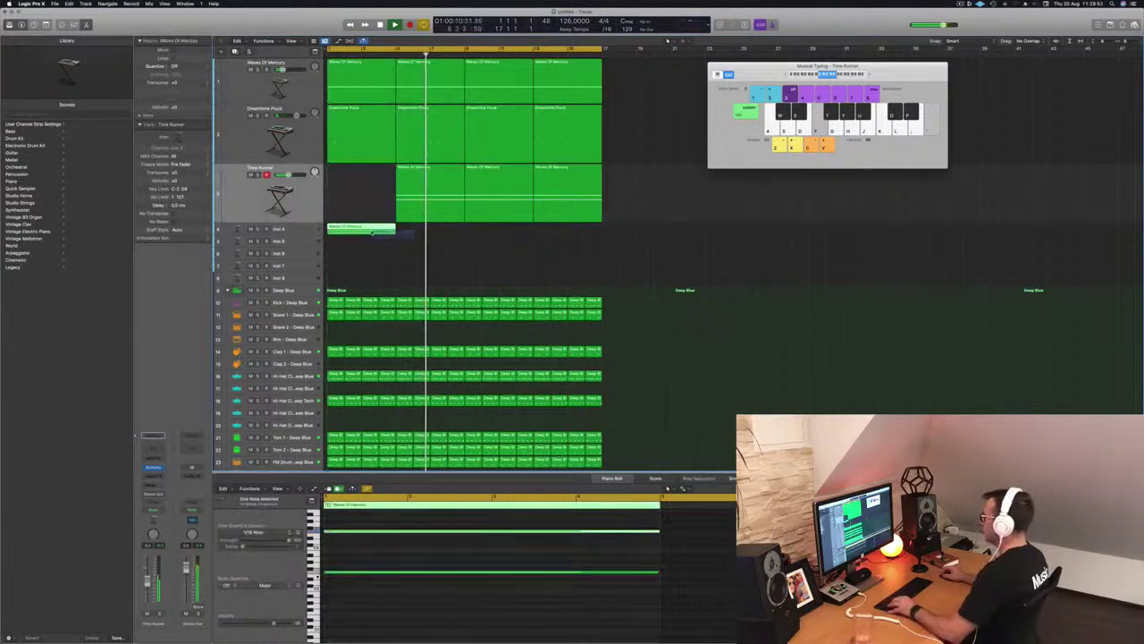
key(super+z)
Step: Return to the song start, open Alchemy on the empty fourth track and load the Perfect Pad 01 preset
click(272, 169)
key(Return)
click(302, 227)
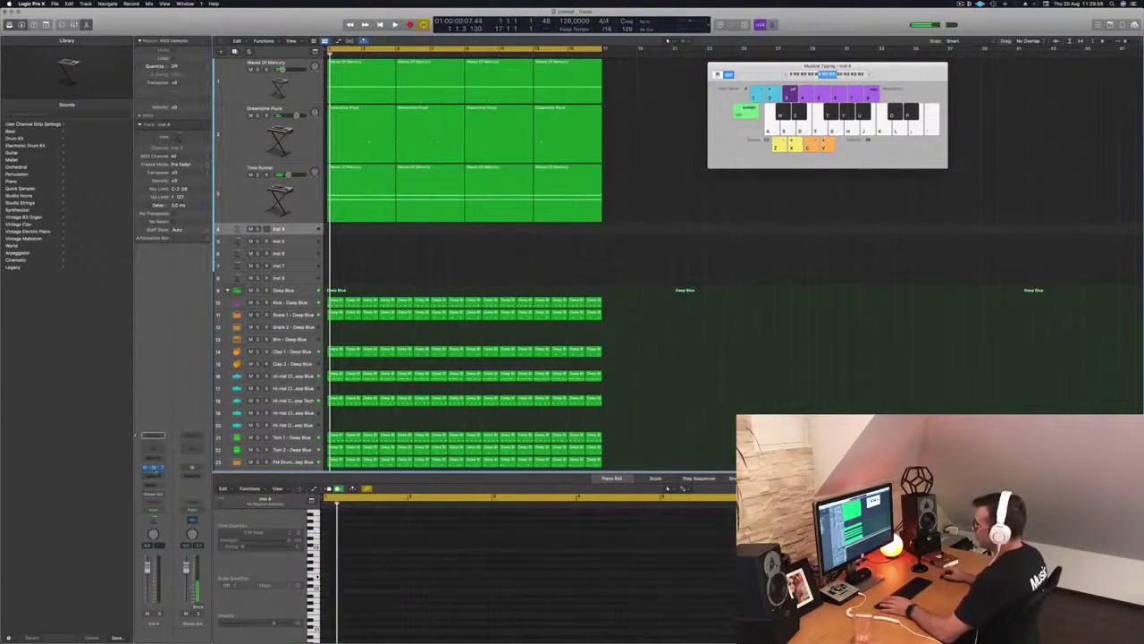
click(153, 467)
drag(609, 114, 623, 120)
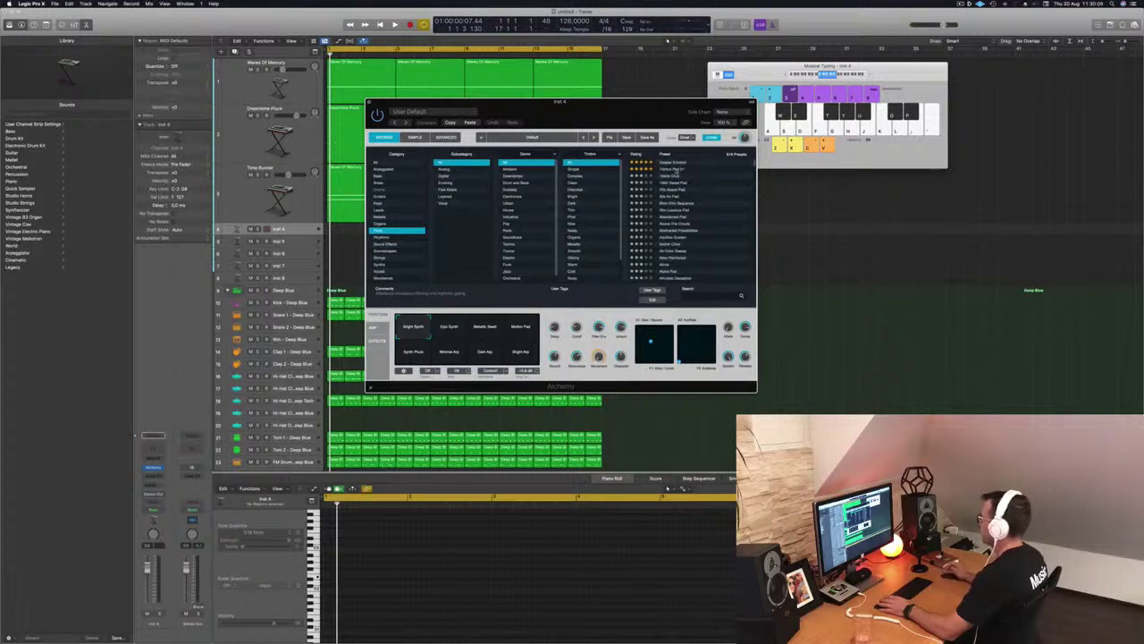
drag(635, 118, 744, 149)
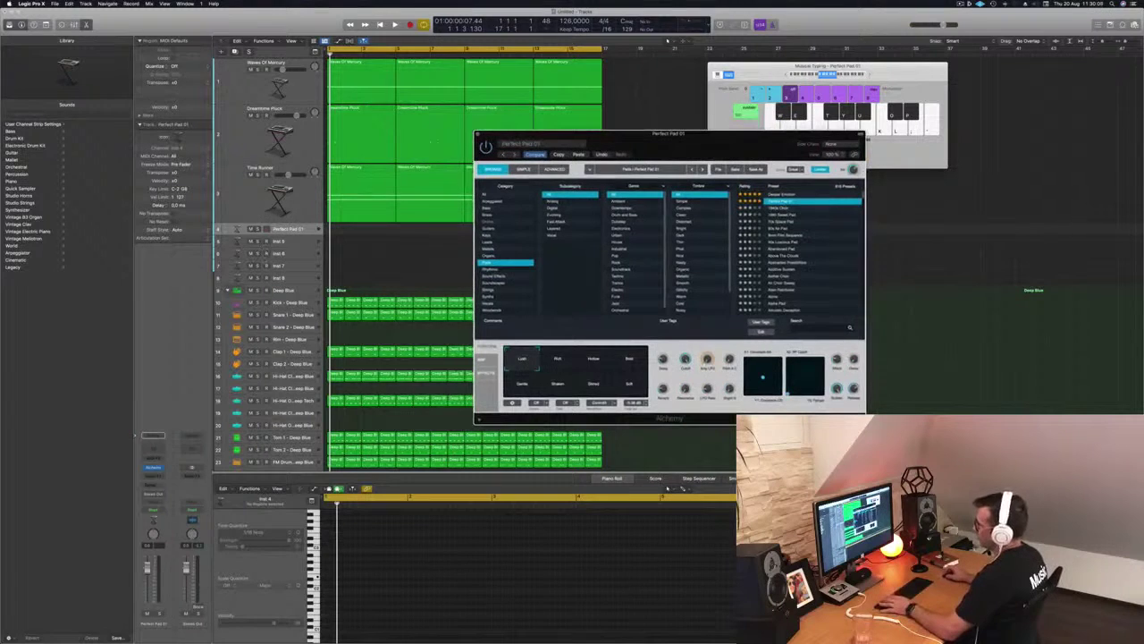
Step: Add a send to Bus 4 (Large Room) on the Perfect Pad 01 track and start playback
click(150, 488)
mouse_move(150, 494)
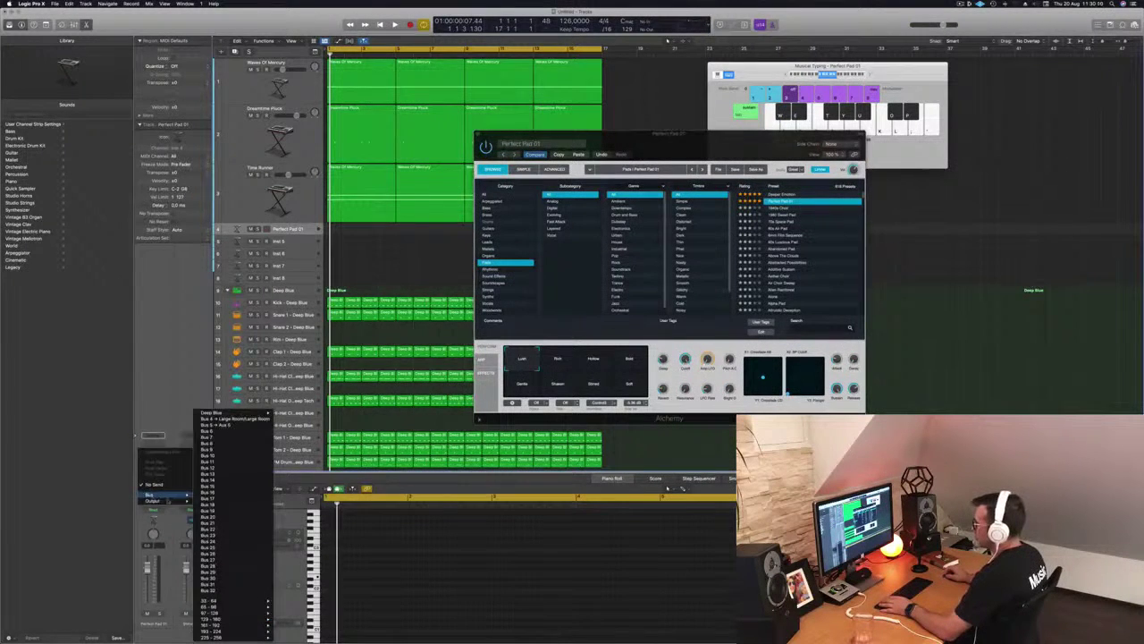
click(223, 418)
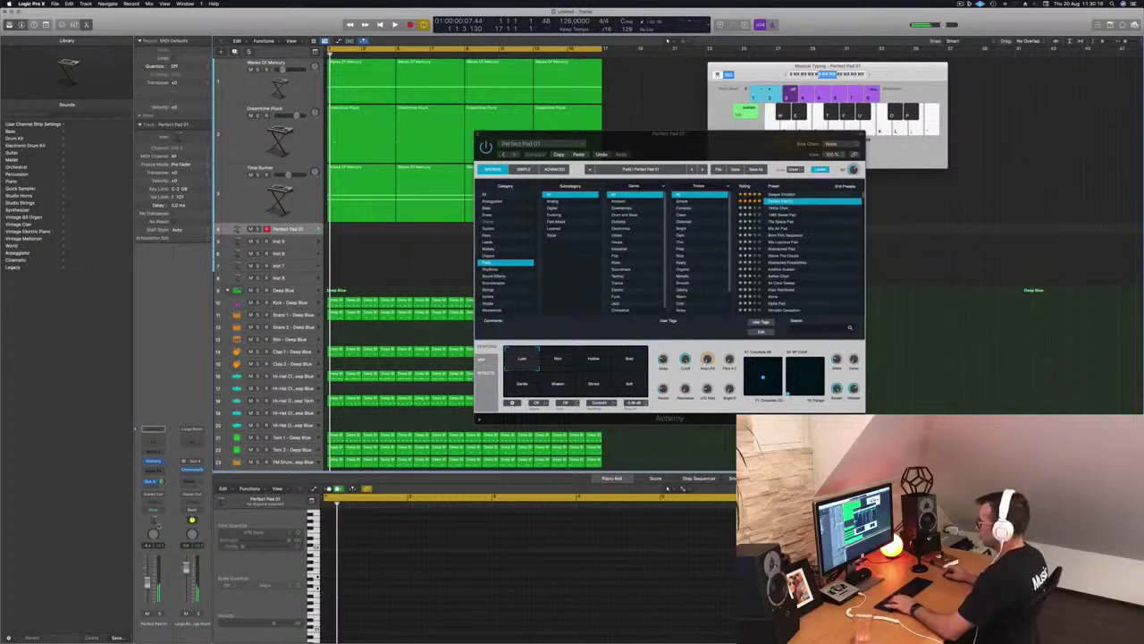
key(space)
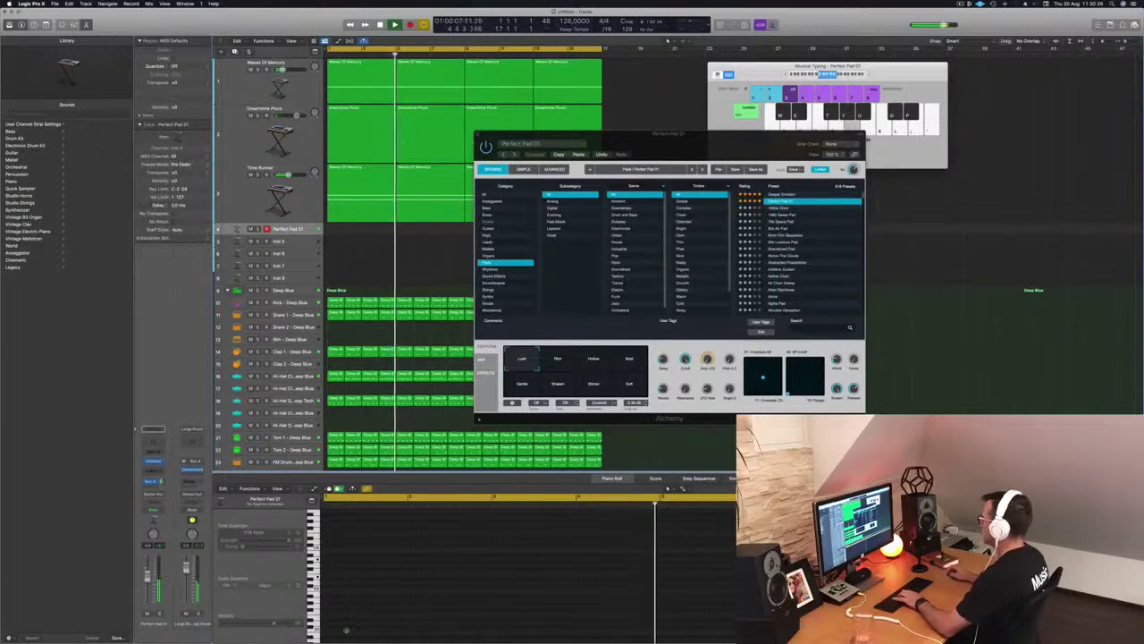
Step: Audition the Deeper Emotion preset with its Vocal and Triplet Gate variations at a shifted Musical Typing range, and return to Perfect Pad 01 from the song start
click(786, 194)
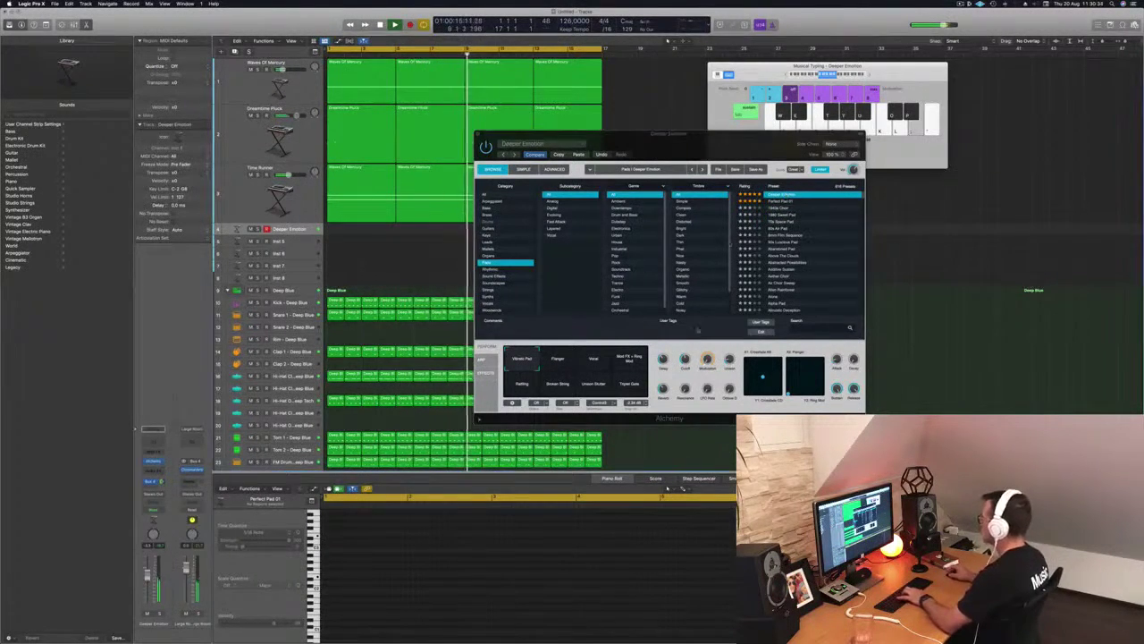
click(868, 76)
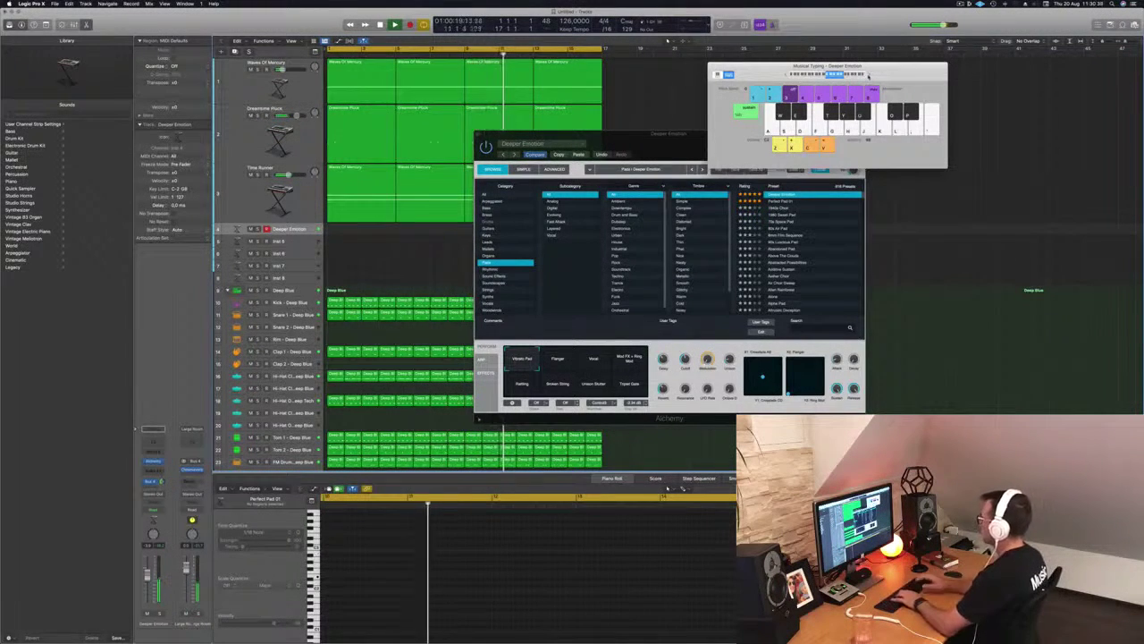
click(590, 361)
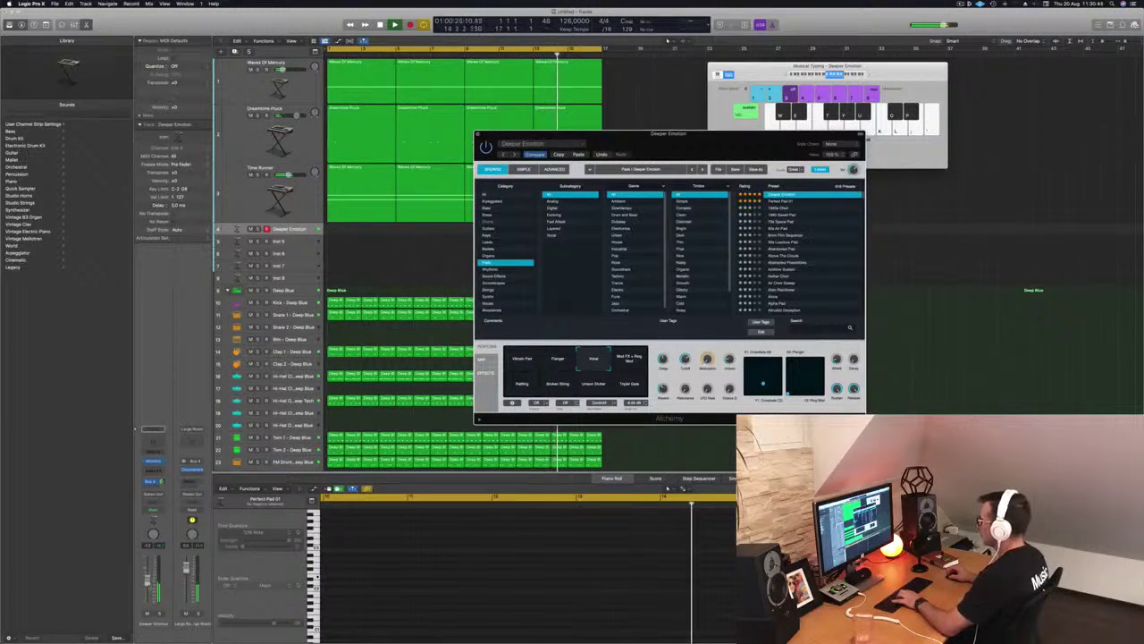
click(288, 229)
click(628, 387)
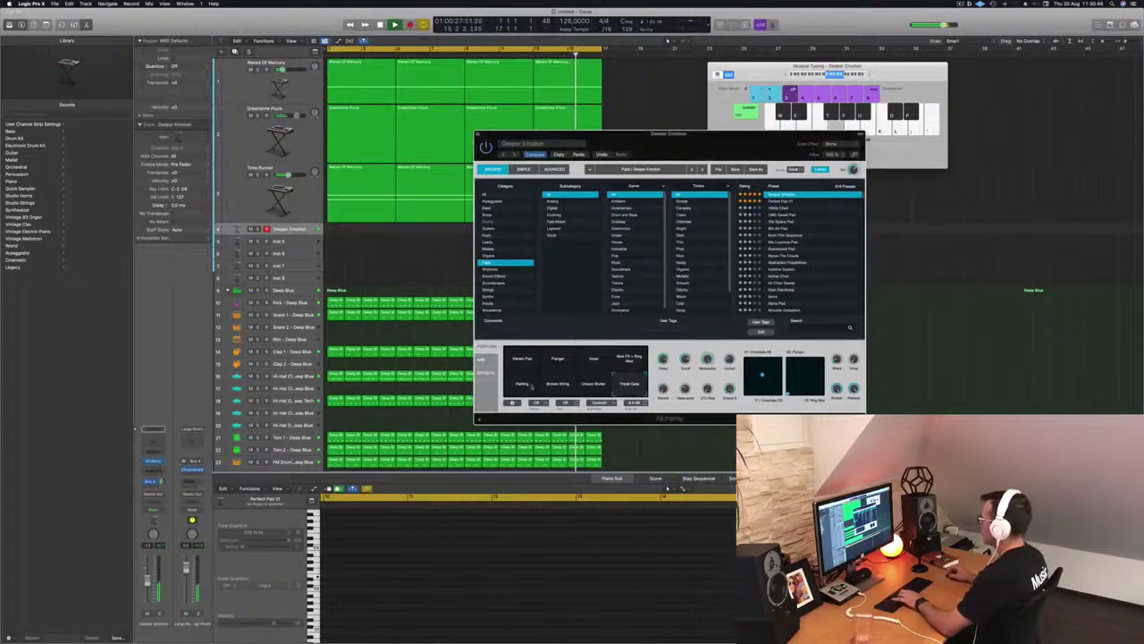
click(782, 203)
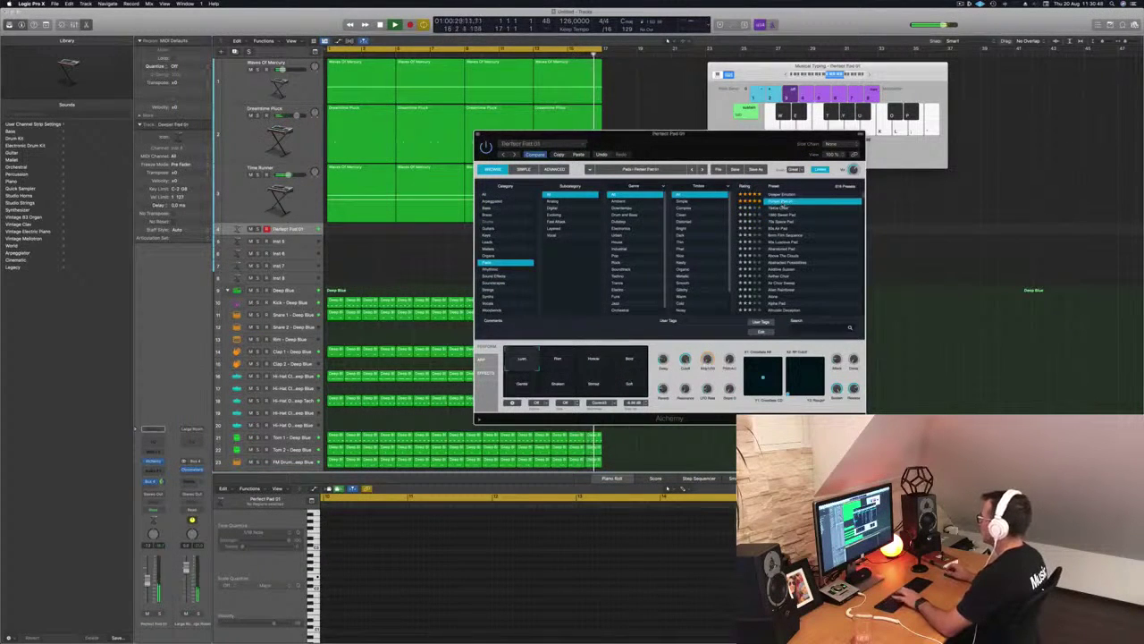
key(Return)
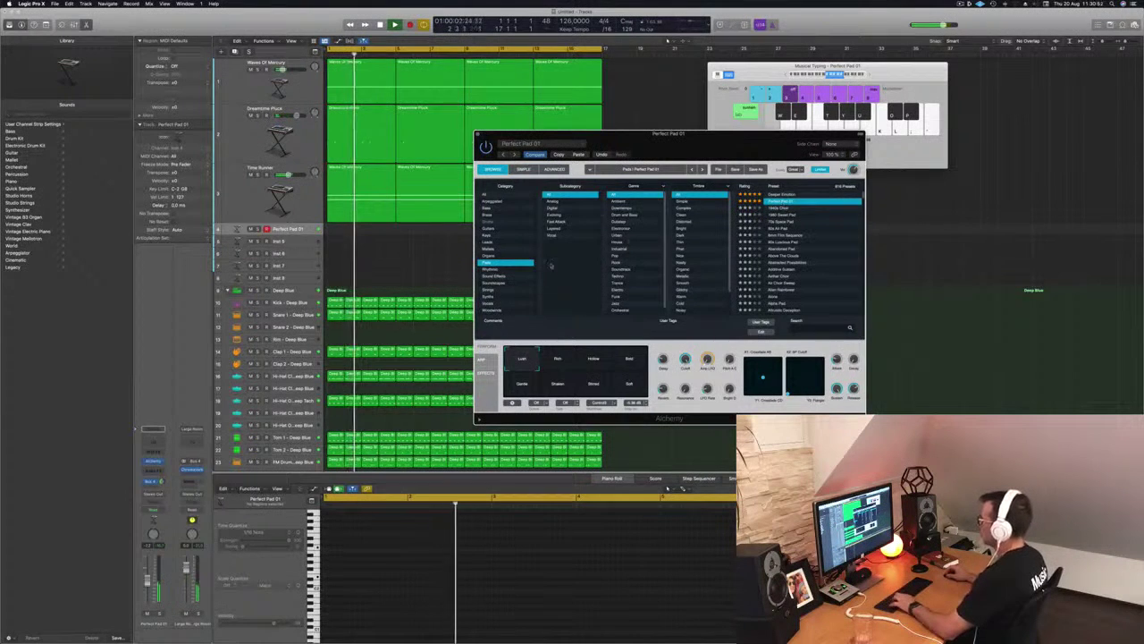
Step: Move the Alchemy window clear of the regions and raise the Perfect Pad 01 track's volume slightly while trying a repeated note
drag(719, 135, 843, 140)
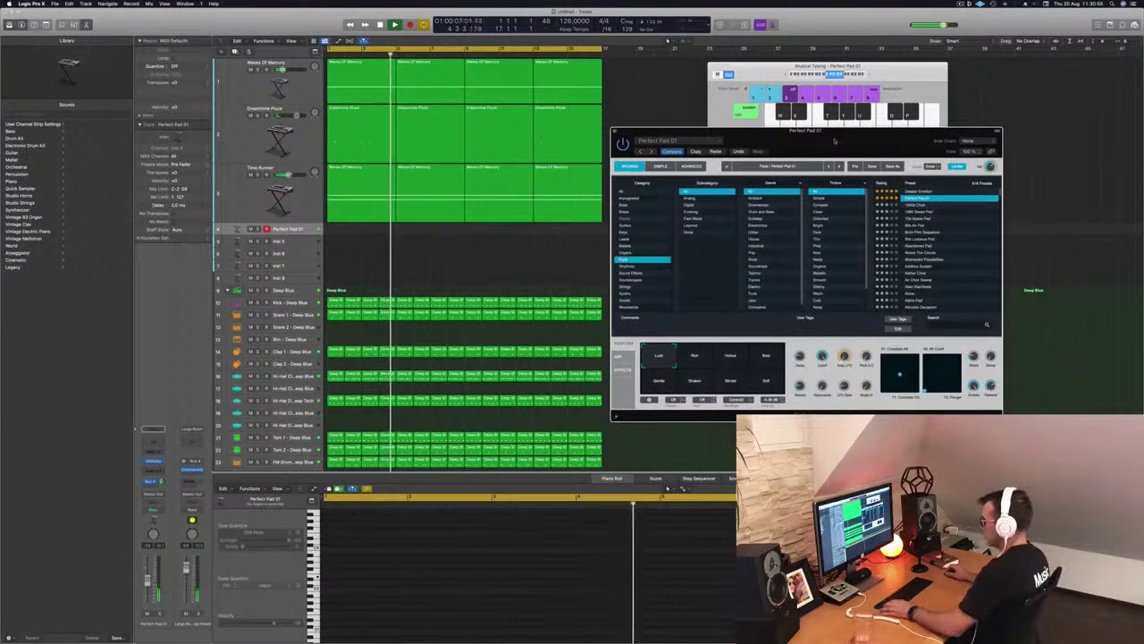
key(a)
drag(147, 583, 147, 576)
key(a)
key(a)
Step: Record a part made of one repeated note on the Perfect Pad 01 track during playback and stop the recording
key(r)
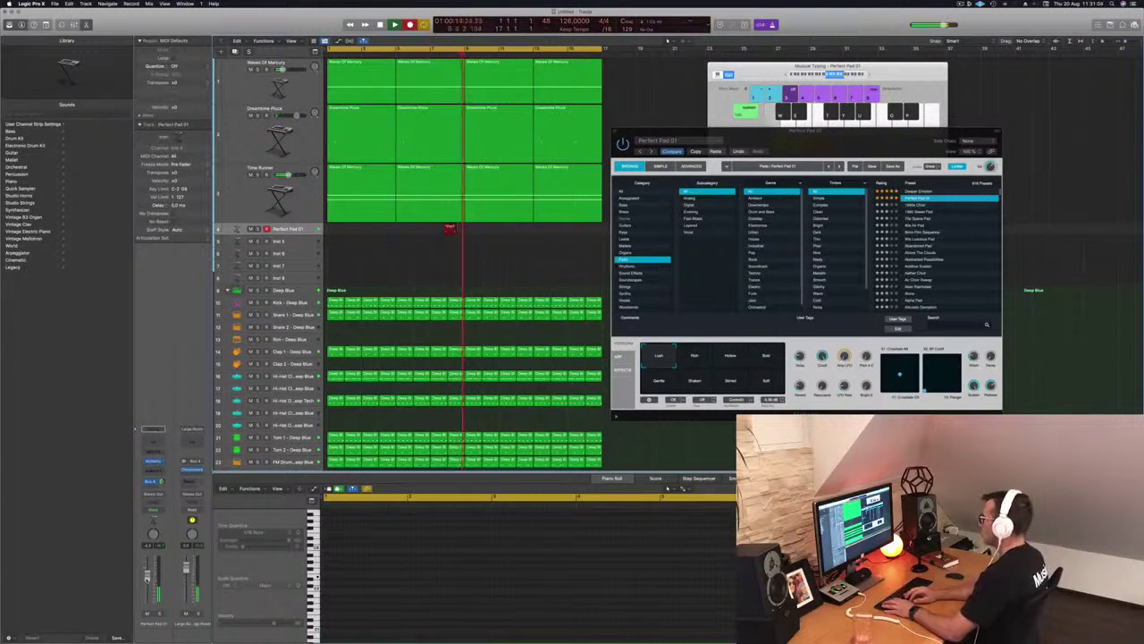
key(a)
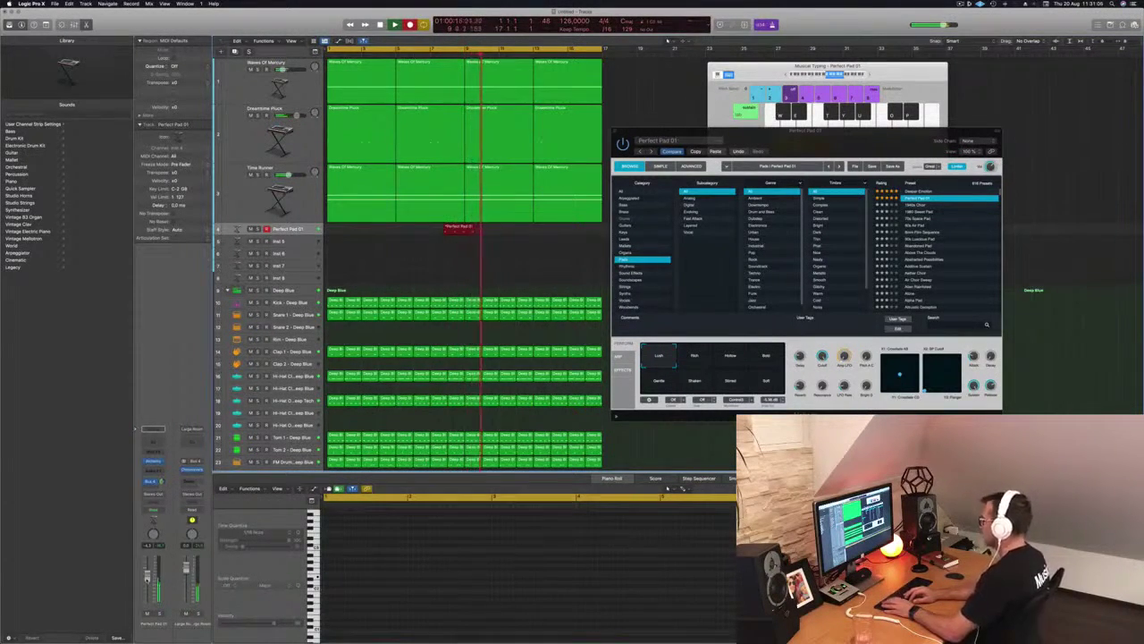
key(a)
key(a)
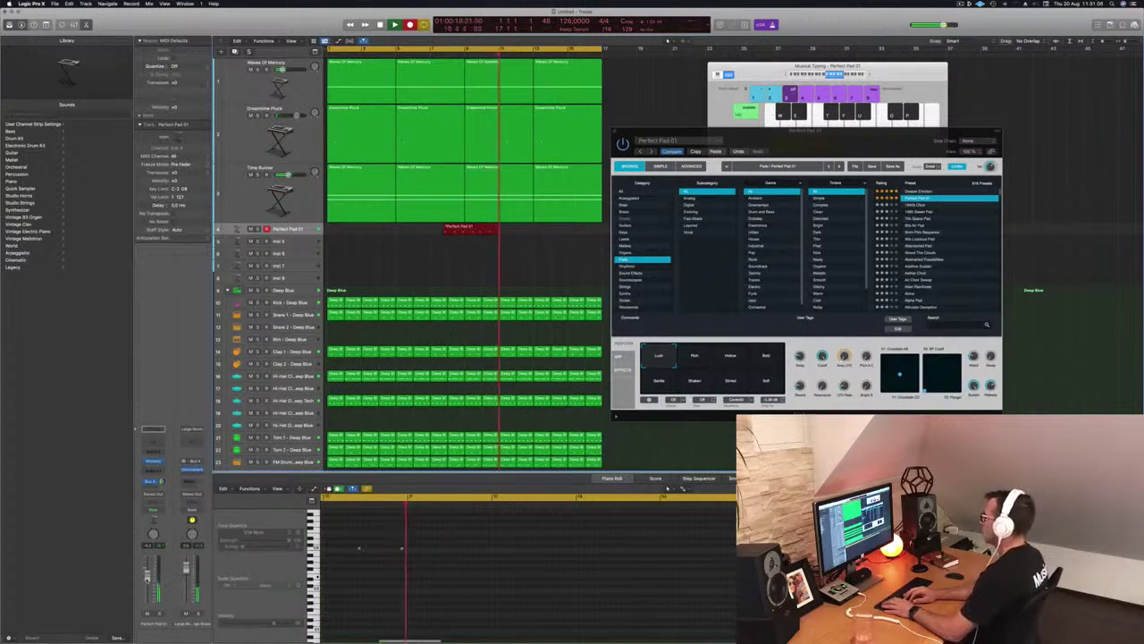
key(a)
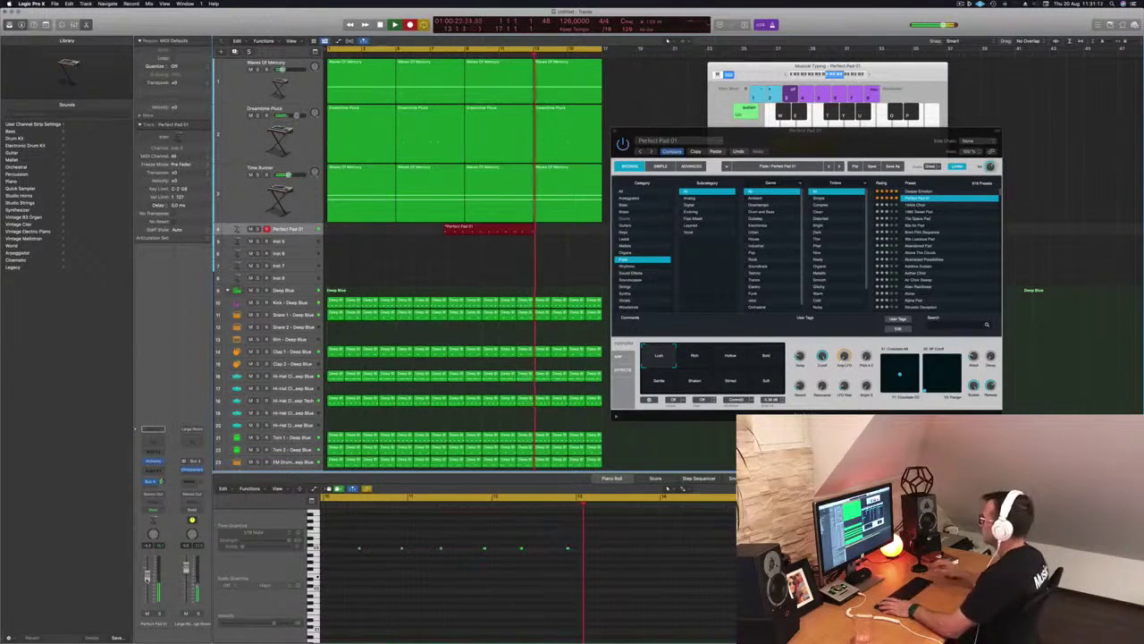
key(space)
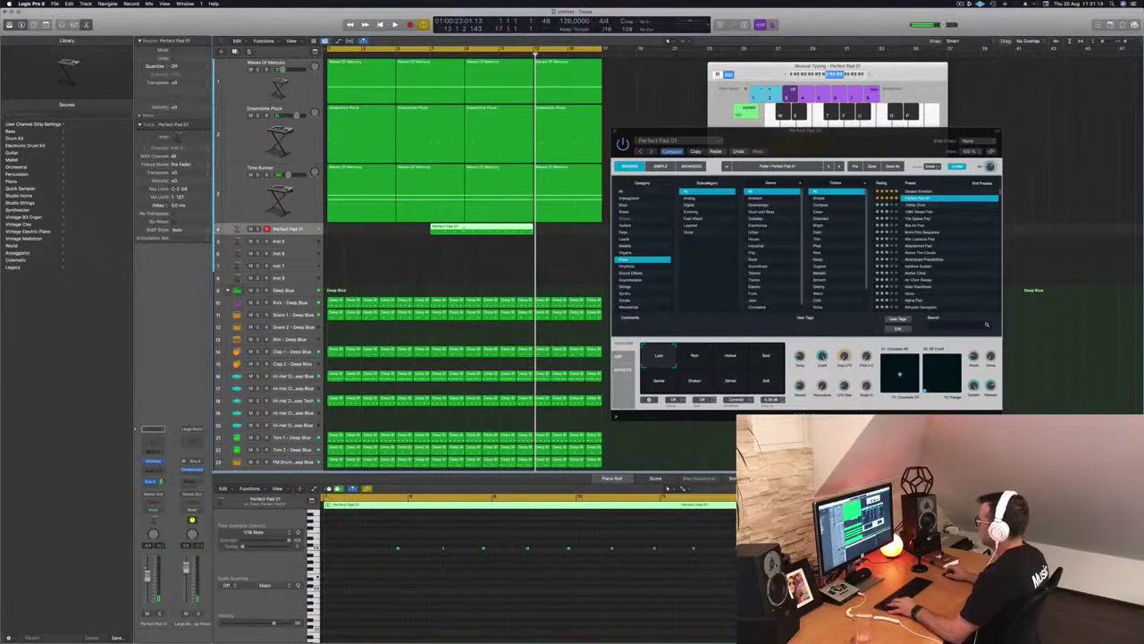
Step: Reduce the Perfect Pad 01 recording to a four-bar region at the song start and play it with its notes open for editing
click(462, 227)
key(Delete)
drag(503, 229, 365, 230)
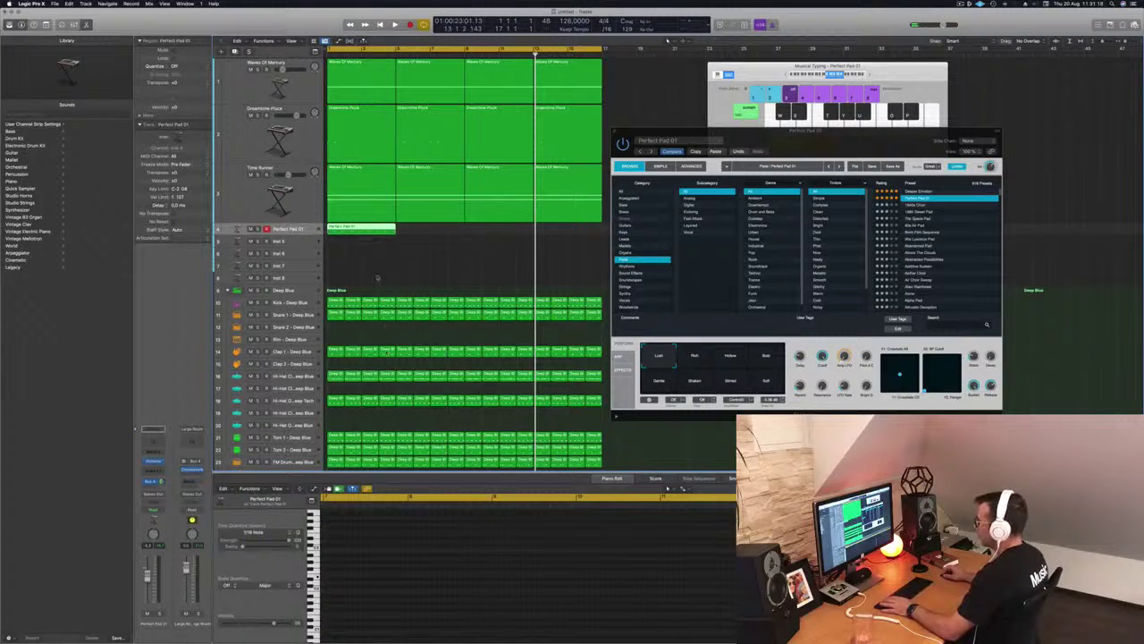
key(e)
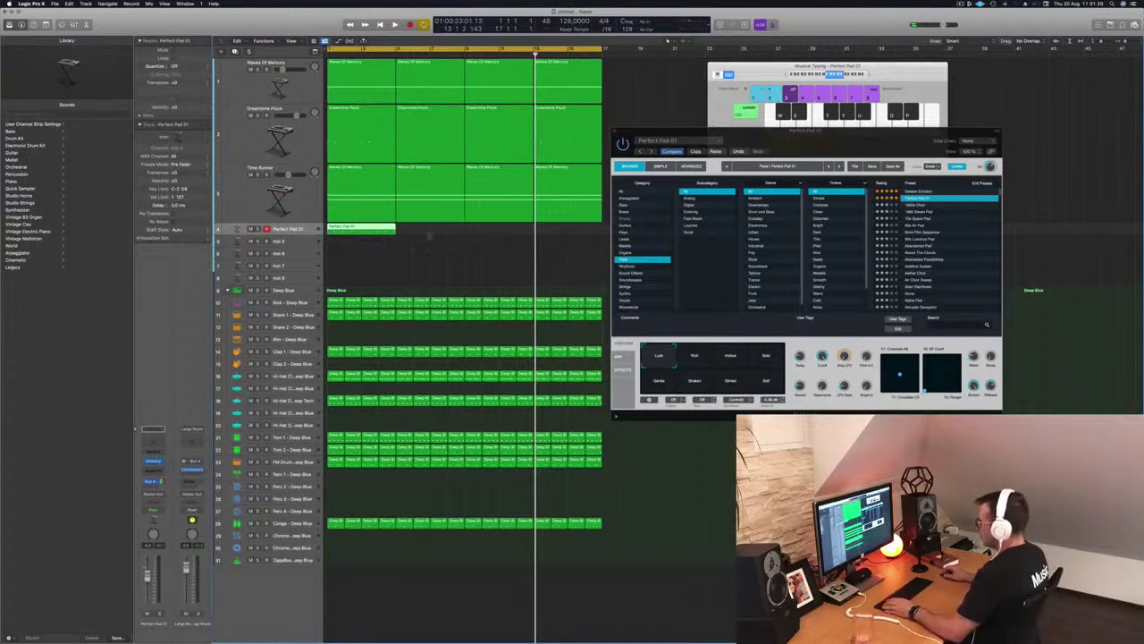
double_click(372, 227)
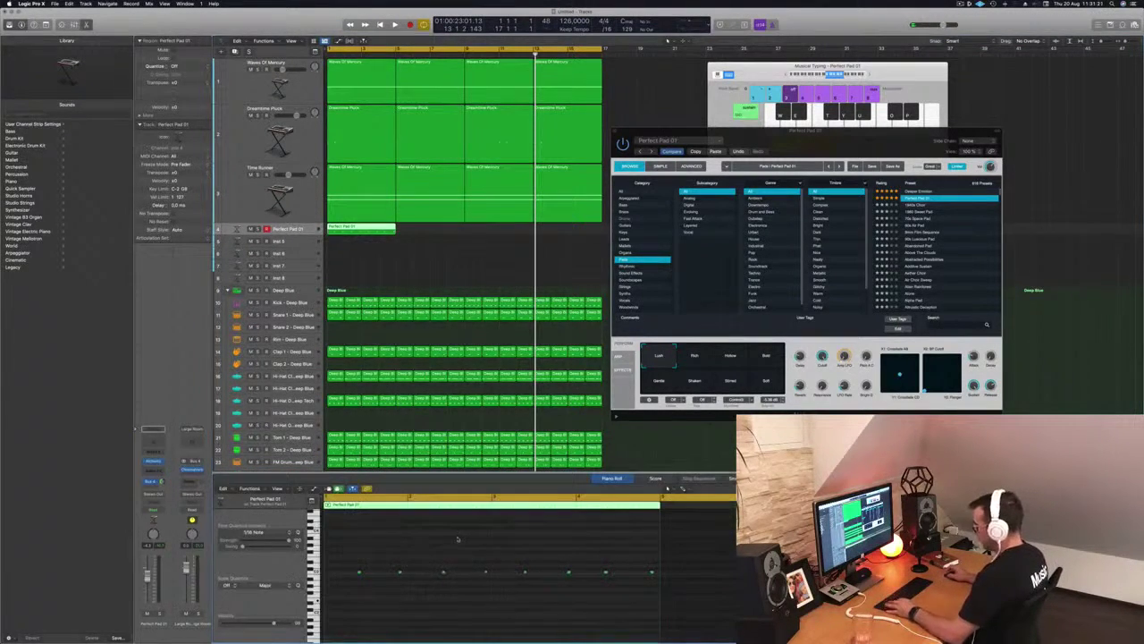
key(space)
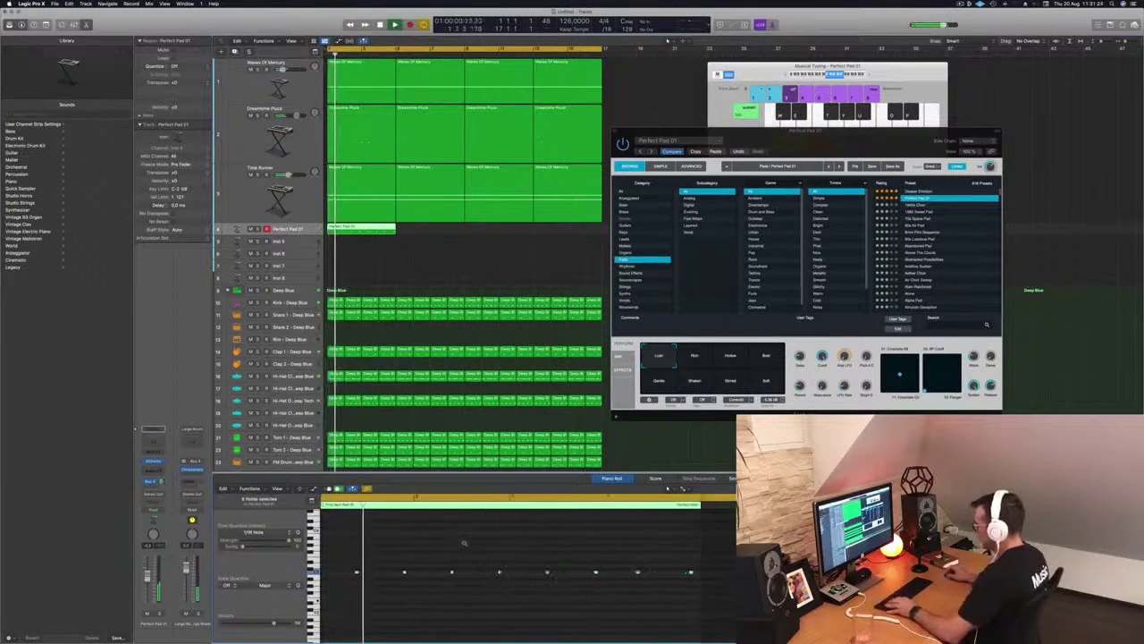
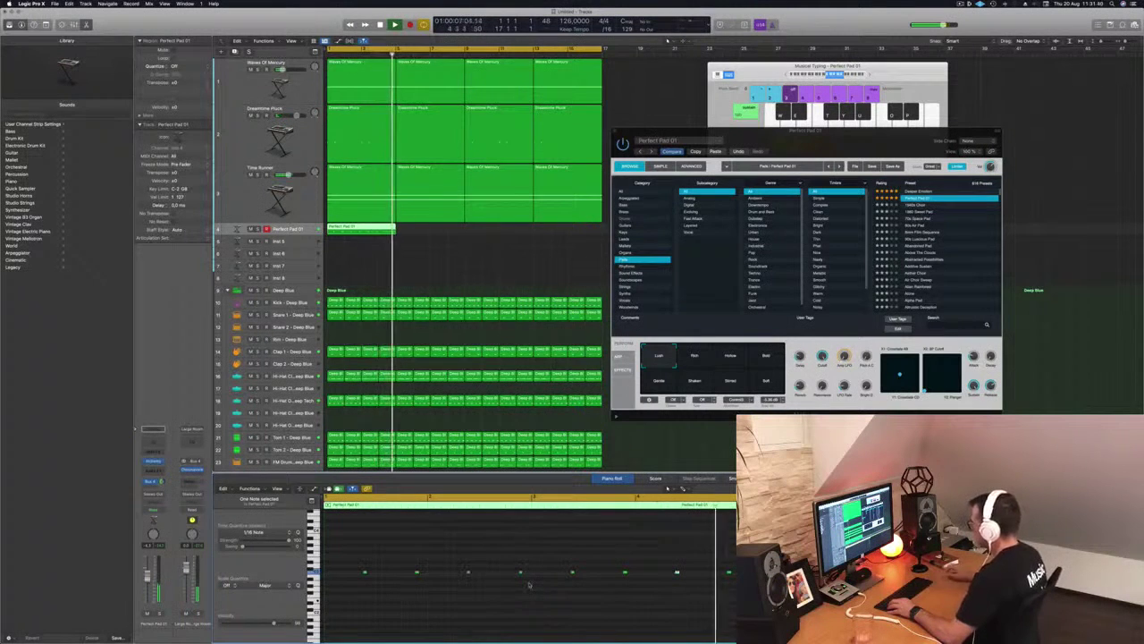
Step: Copy the Perfect Pad 01 region until it fills the same sixteen bars as the other tracks, and check the track briefly in solo
drag(361, 229, 513, 231)
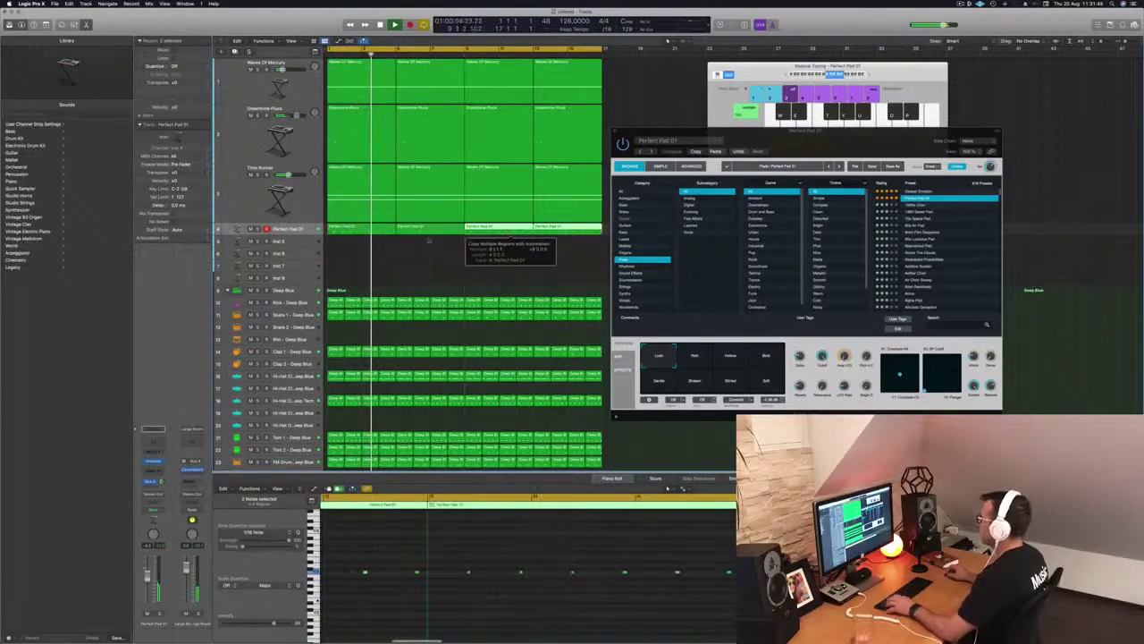
key(Return)
click(159, 614)
click(159, 614)
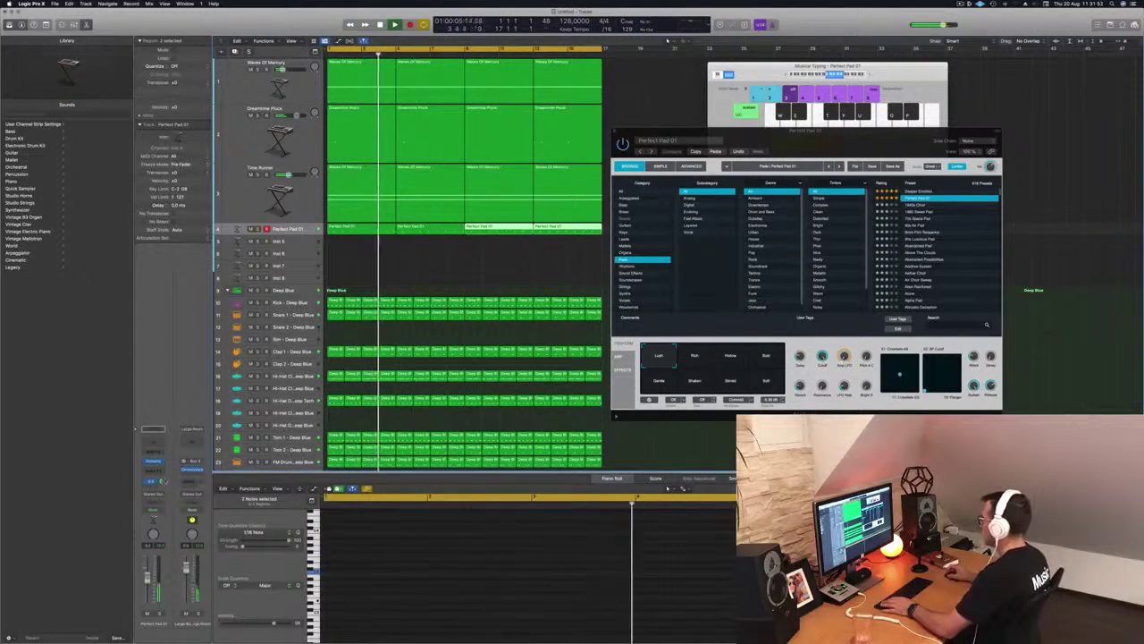
Step: Audition other Perfect Pad 01 variations, including Hollow and Gentle, with a slightly raised track volume, and return to Lush
click(701, 359)
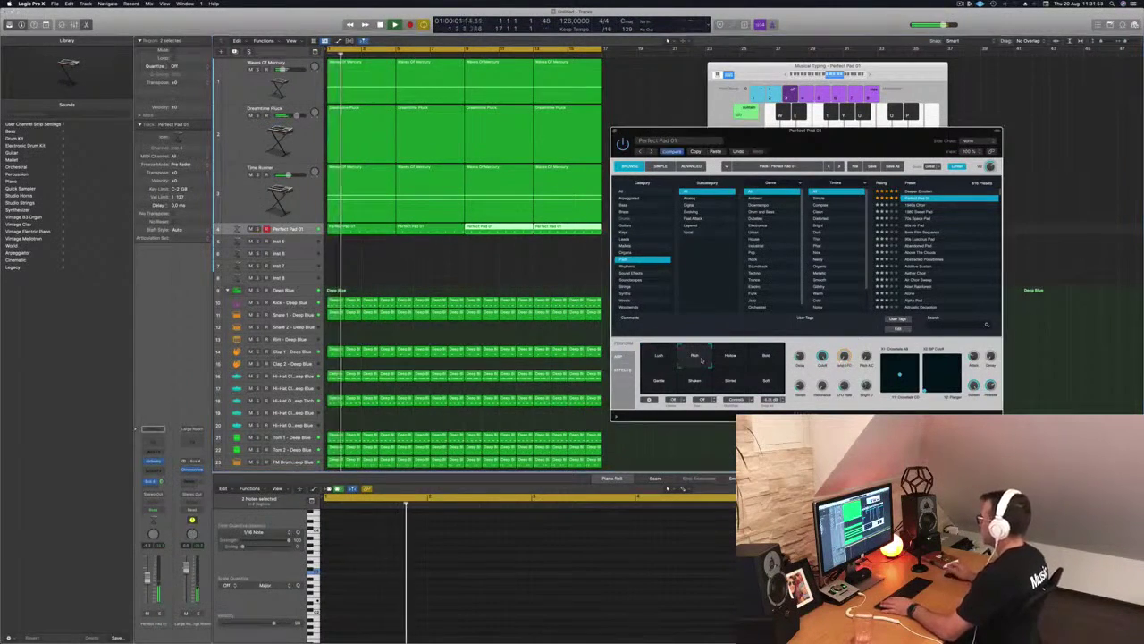
click(650, 354)
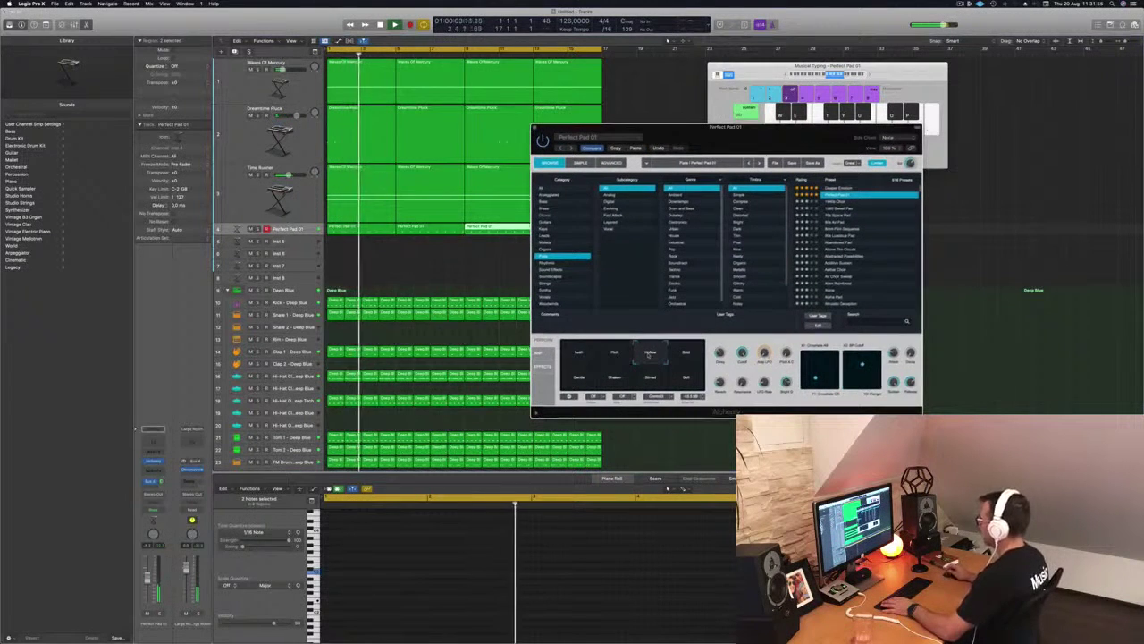
click(685, 354)
click(585, 381)
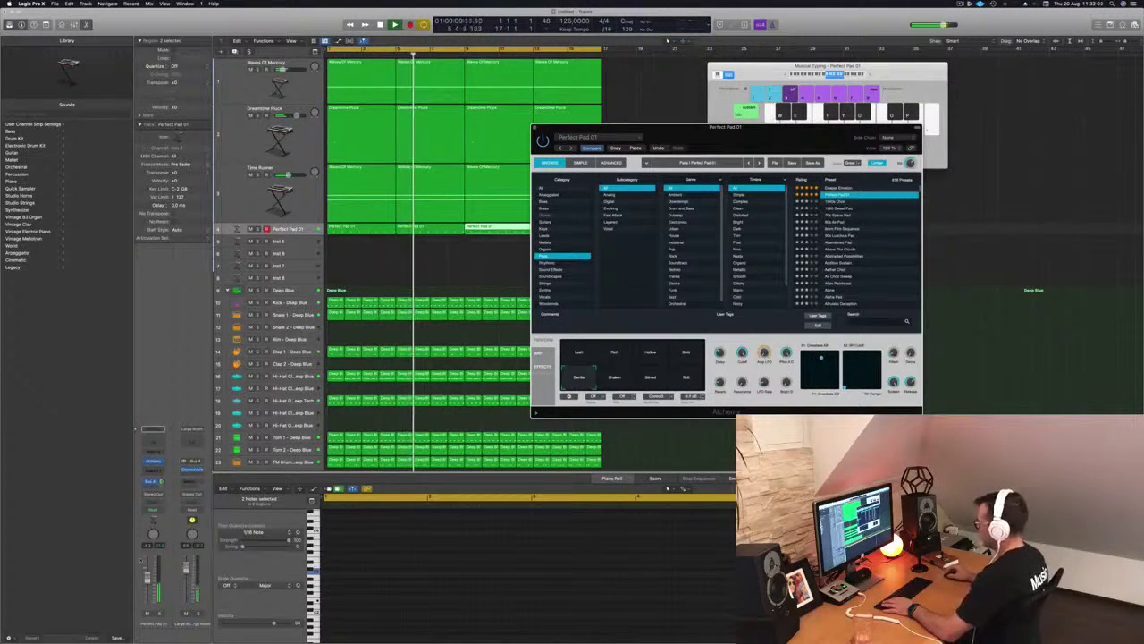
drag(148, 580, 148, 573)
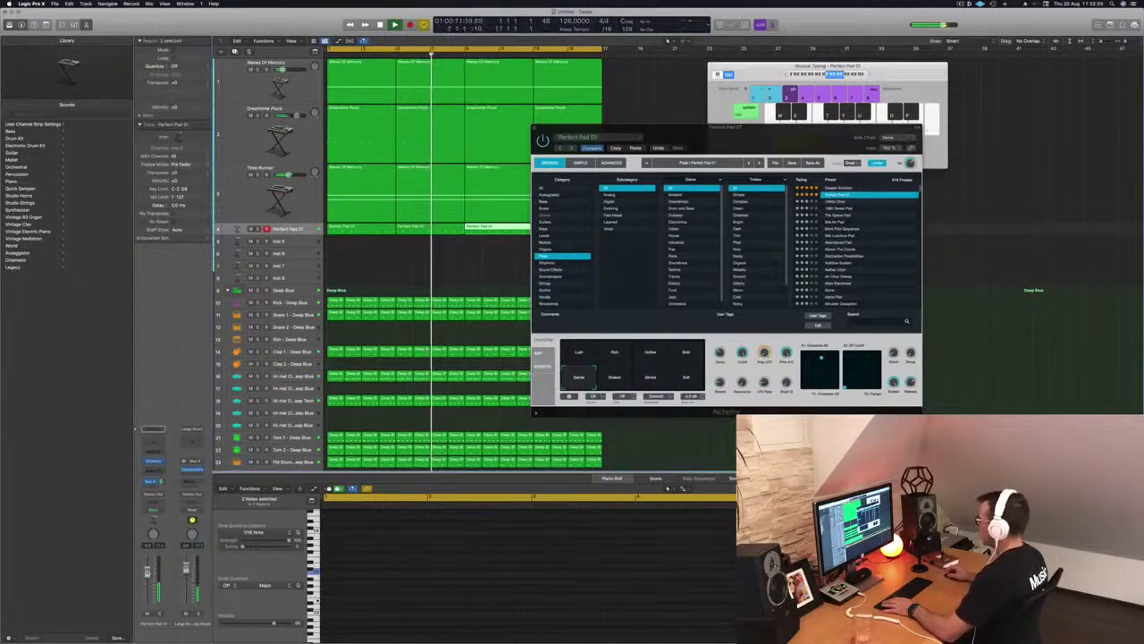
click(580, 355)
key(Return)
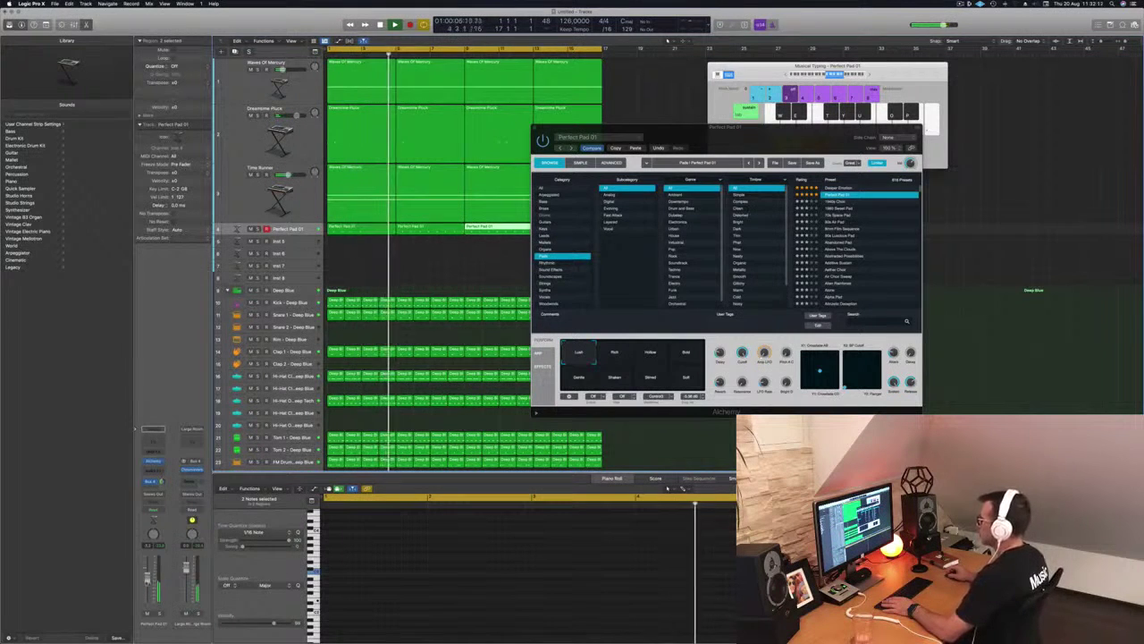
Step: Close the Perfect Pad 01 Alchemy window and select the empty Inst 5 track
drag(537, 127, 363, 158)
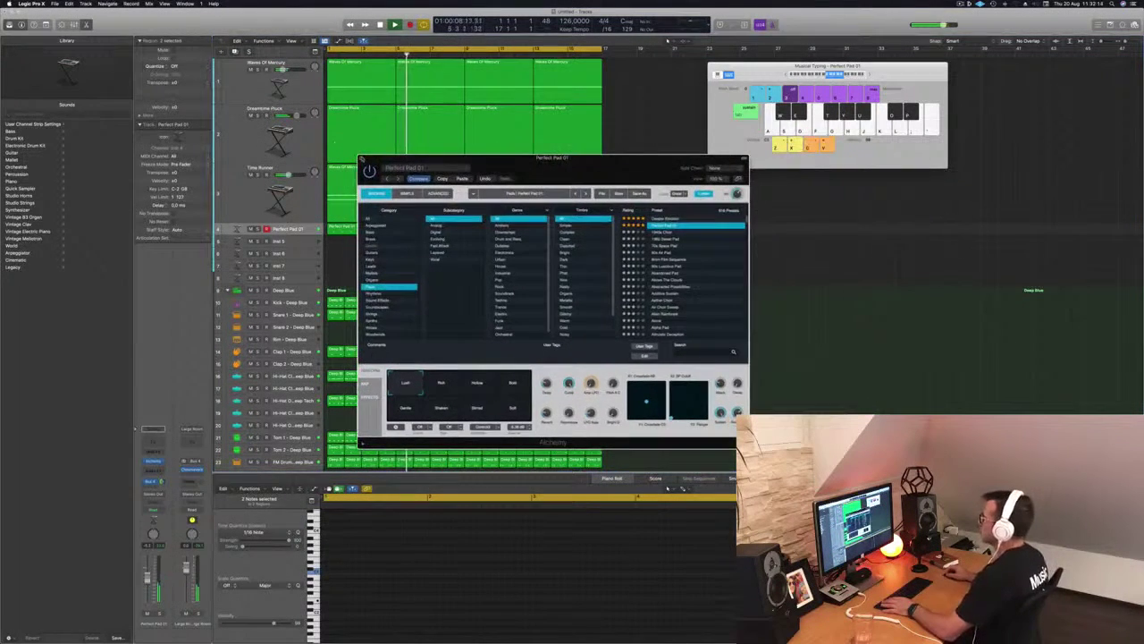
click(362, 159)
click(295, 242)
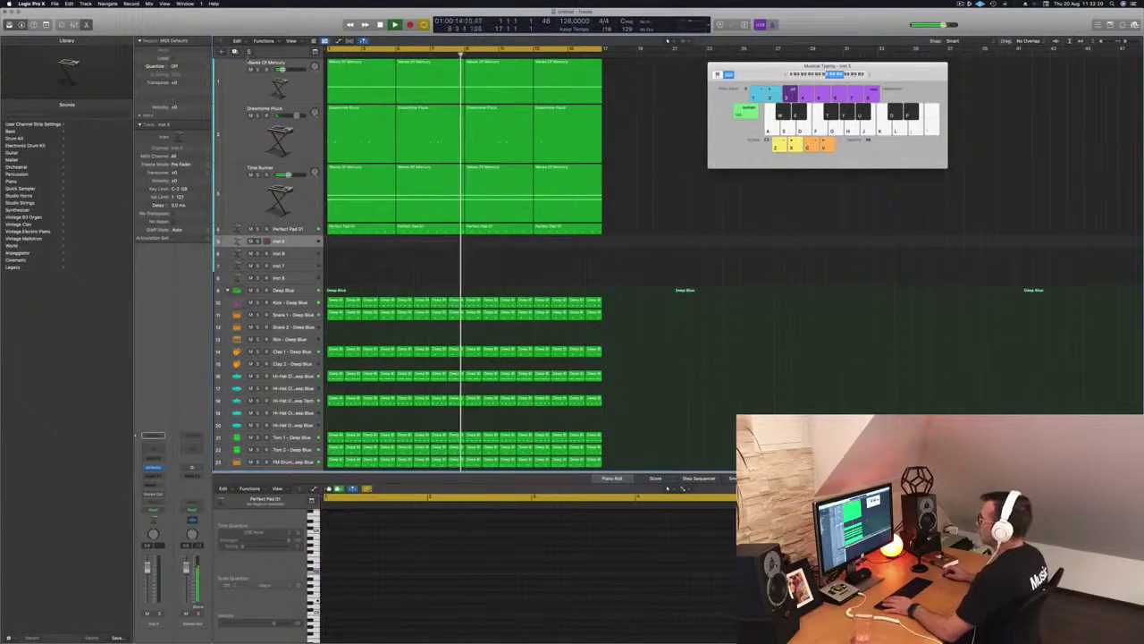
Step: Mute Tom 1, Tom 2 and the FM drum for comparison, unmute them, and mute the Waves Of Mercury track
scroll(465, 268, down, 3)
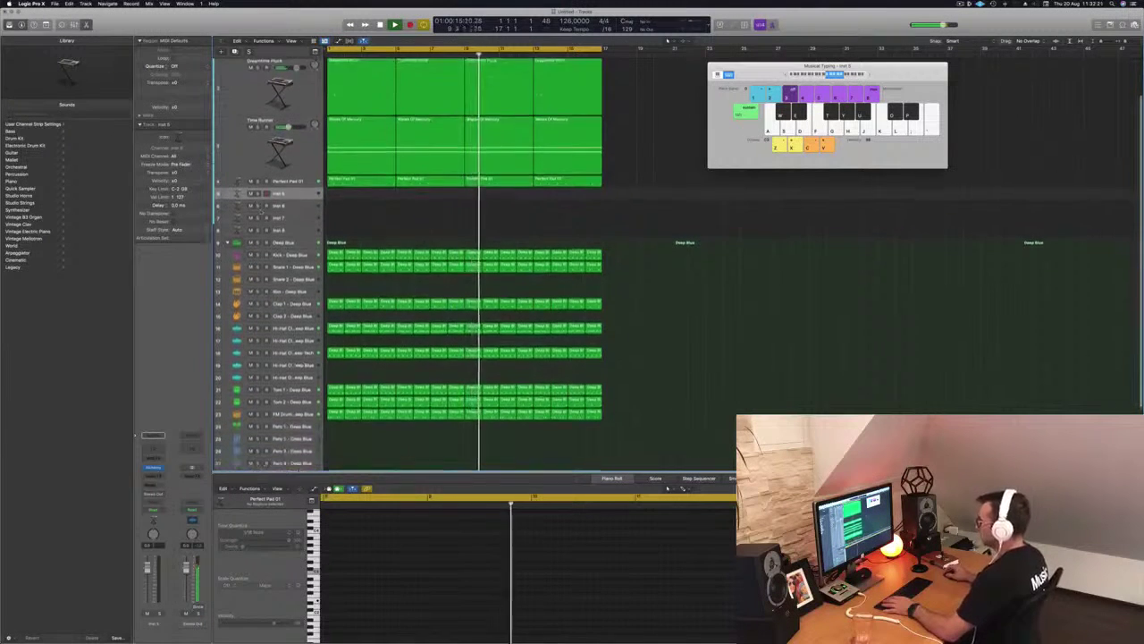
scroll(464, 268, down, 1)
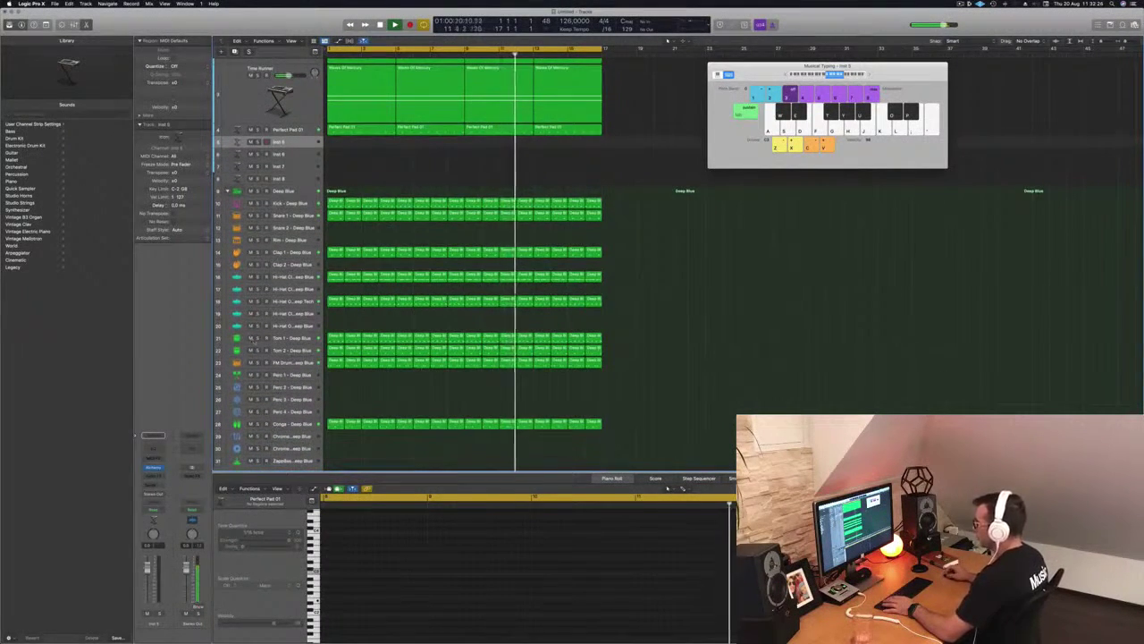
click(251, 338)
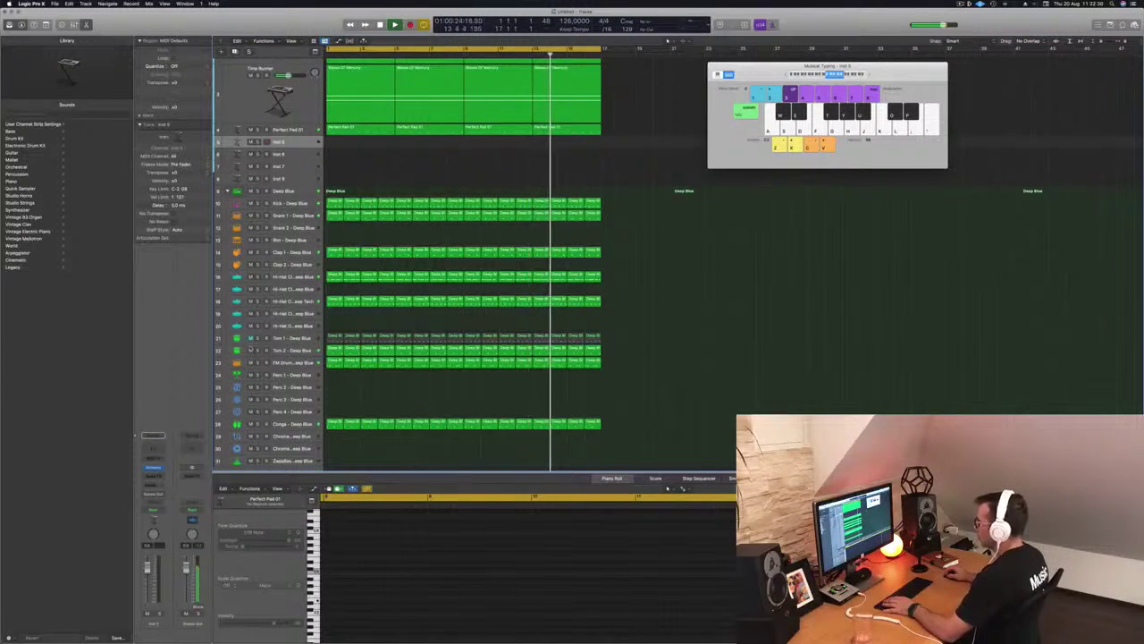
click(252, 349)
click(251, 362)
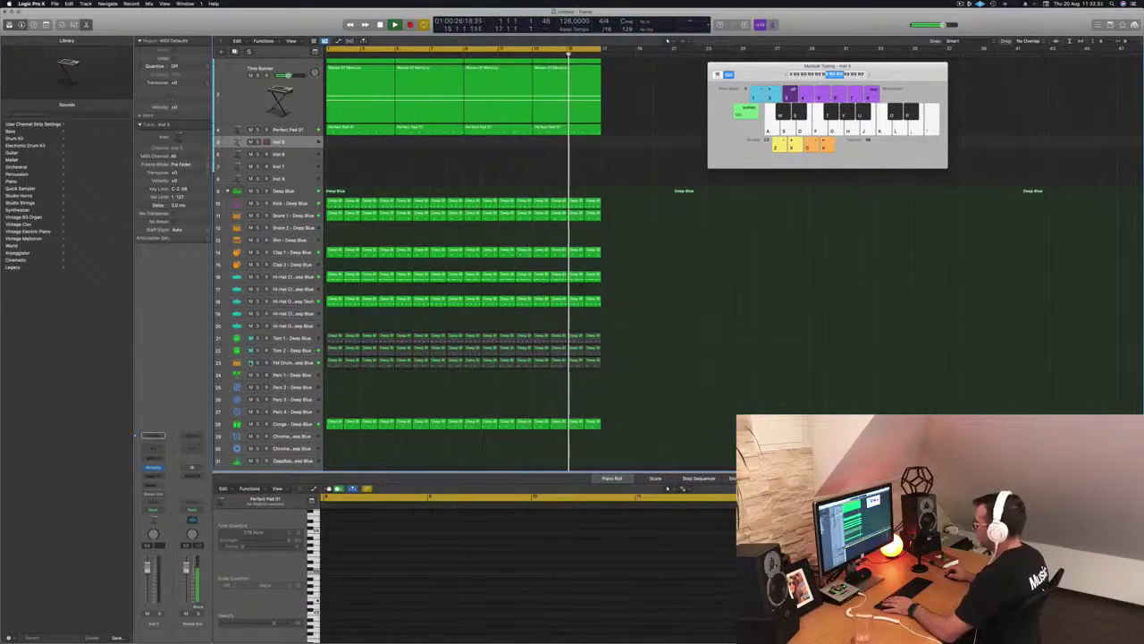
drag(250, 362, 251, 338)
scroll(436, 254, up, 4)
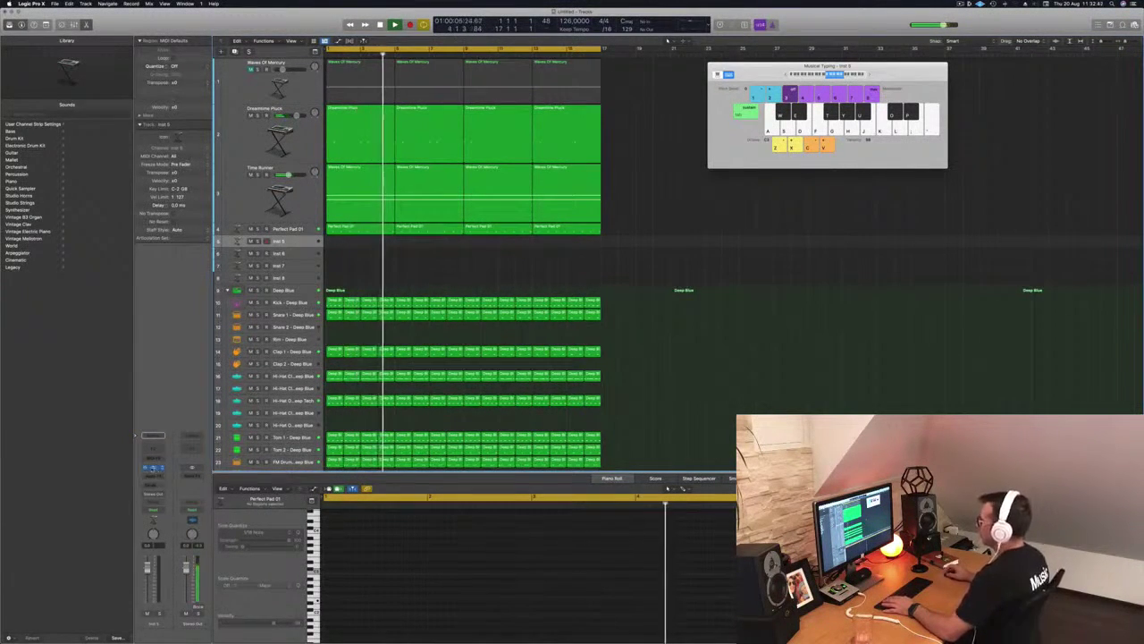
Step: Open Alchemy on the Inst 5 track and add a send to Bus 5 on its channel strip
click(155, 470)
drag(496, 106, 589, 114)
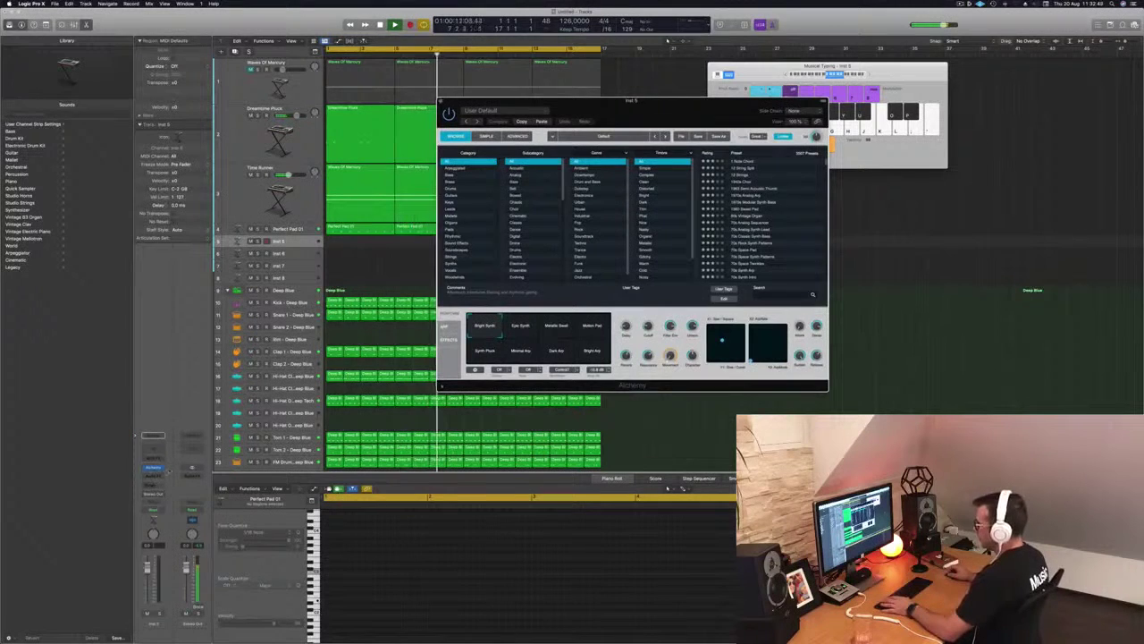
click(152, 483)
mouse_move(178, 494)
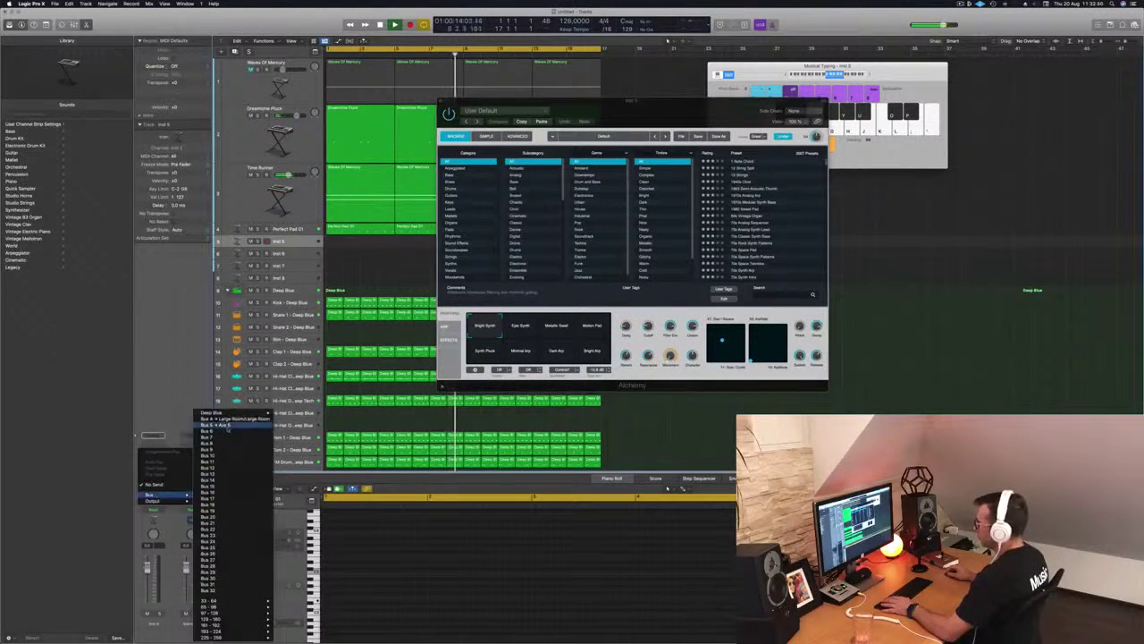
click(214, 424)
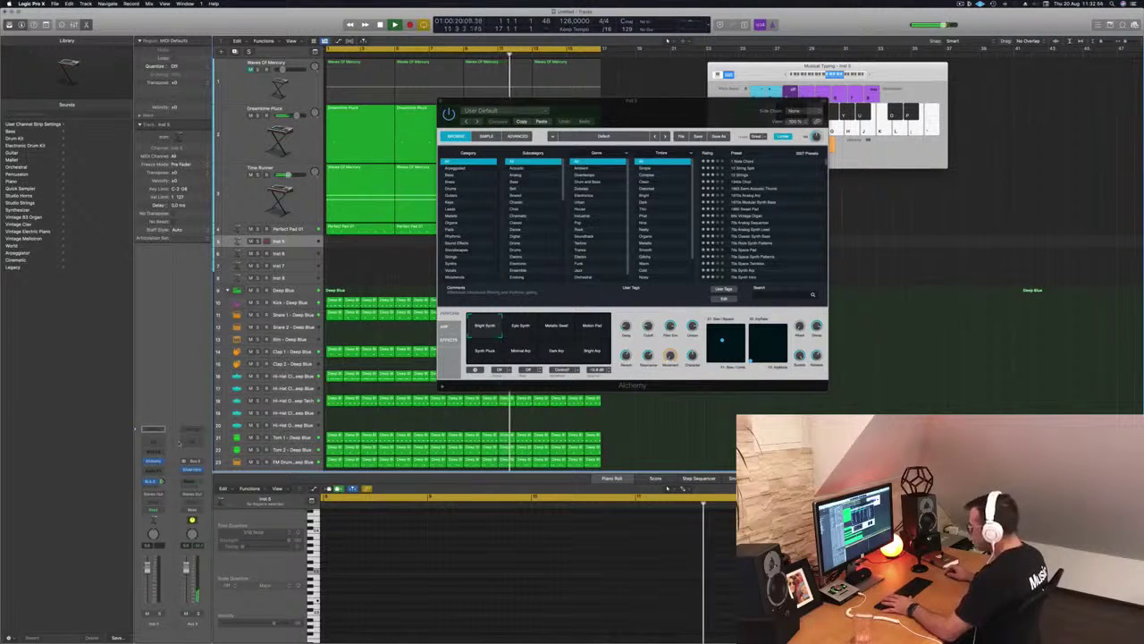
Step: Load the 80s Bell Vox Layers preset from Alchemy's Keys category and reposition the Alchemy window
click(452, 204)
drag(674, 112, 601, 120)
click(700, 167)
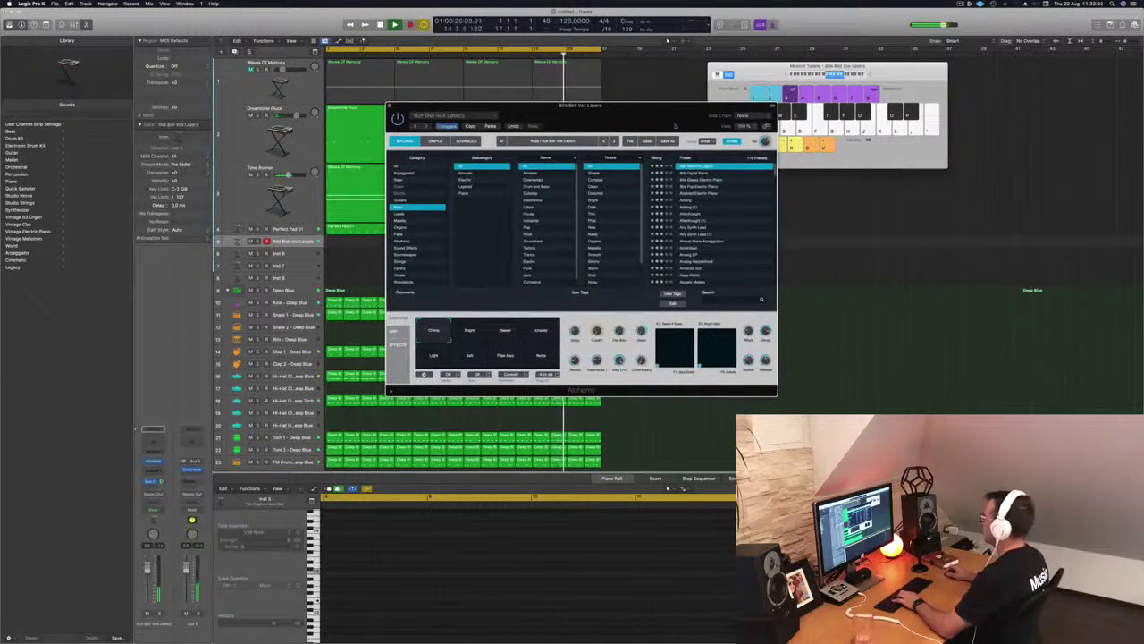
drag(675, 128, 766, 135)
Step: Shift the Musical Typing keyboard to a lower octave range, move it clear of Alchemy, and lower the track volume
click(821, 75)
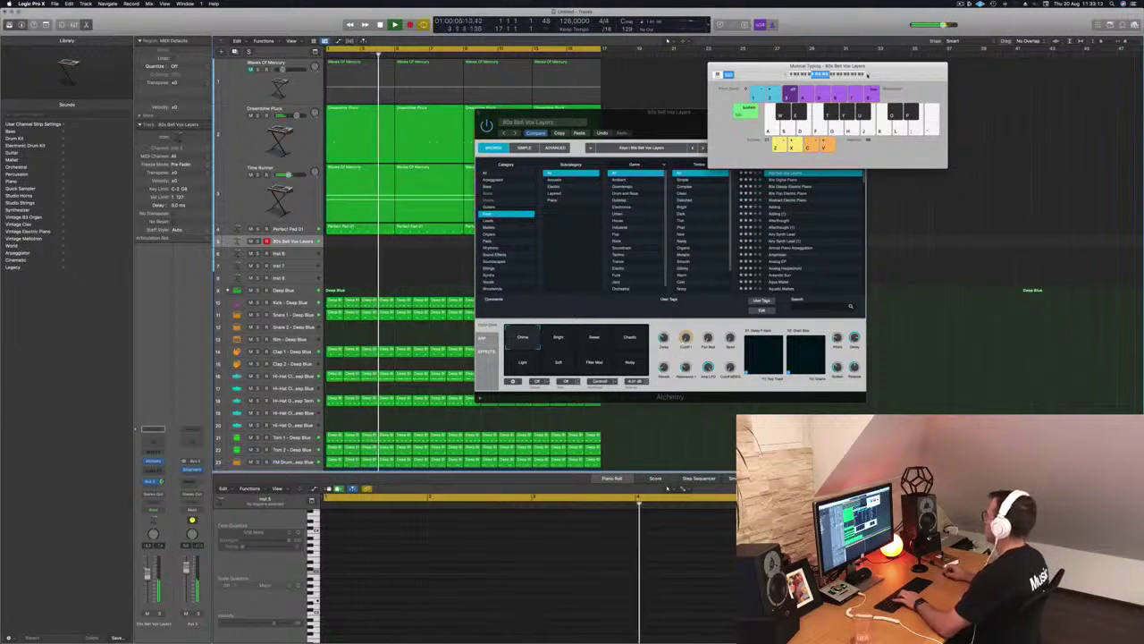
drag(866, 75, 1077, 71)
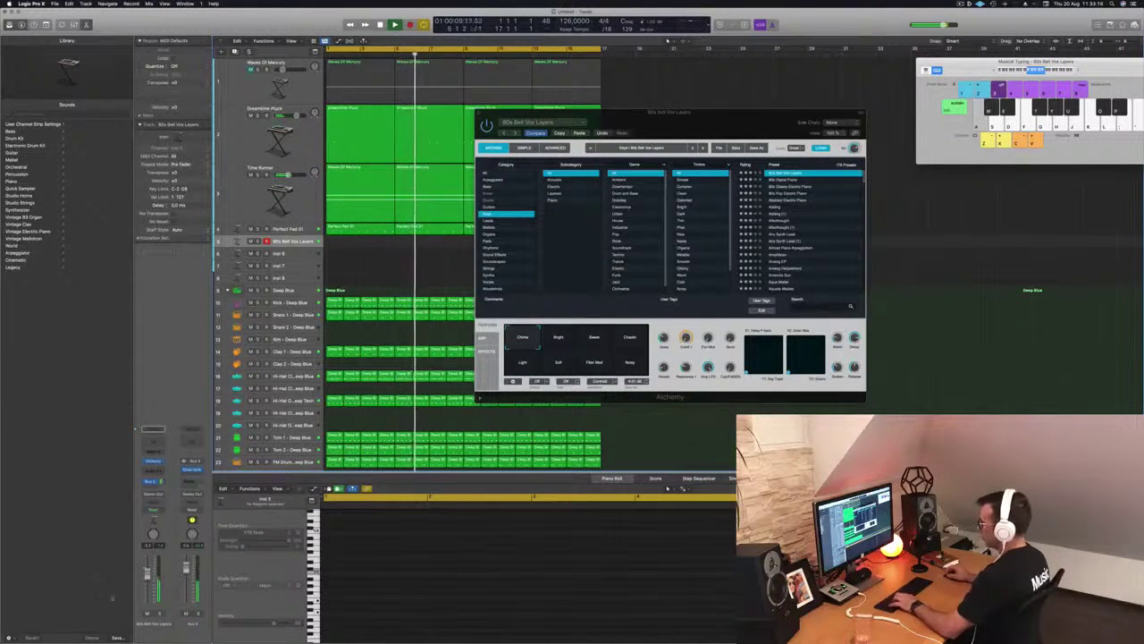
drag(147, 573, 148, 577)
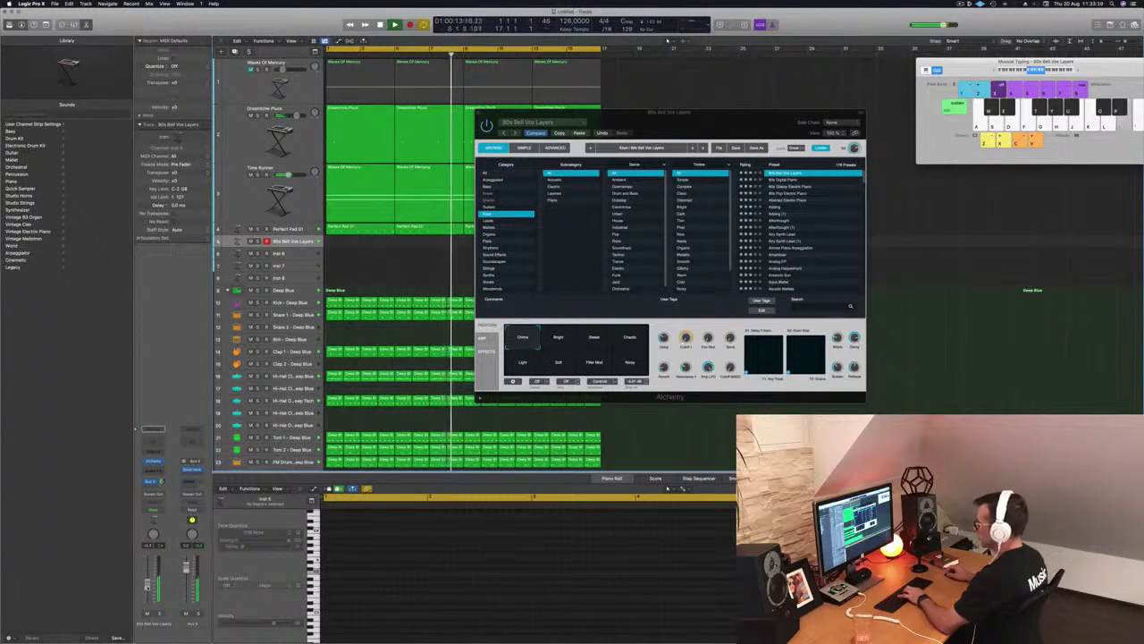
Step: Audition the Keys presets 80s Digital Piano, 80s Glassy Electric Piano and Abstract Electric Piano
click(788, 180)
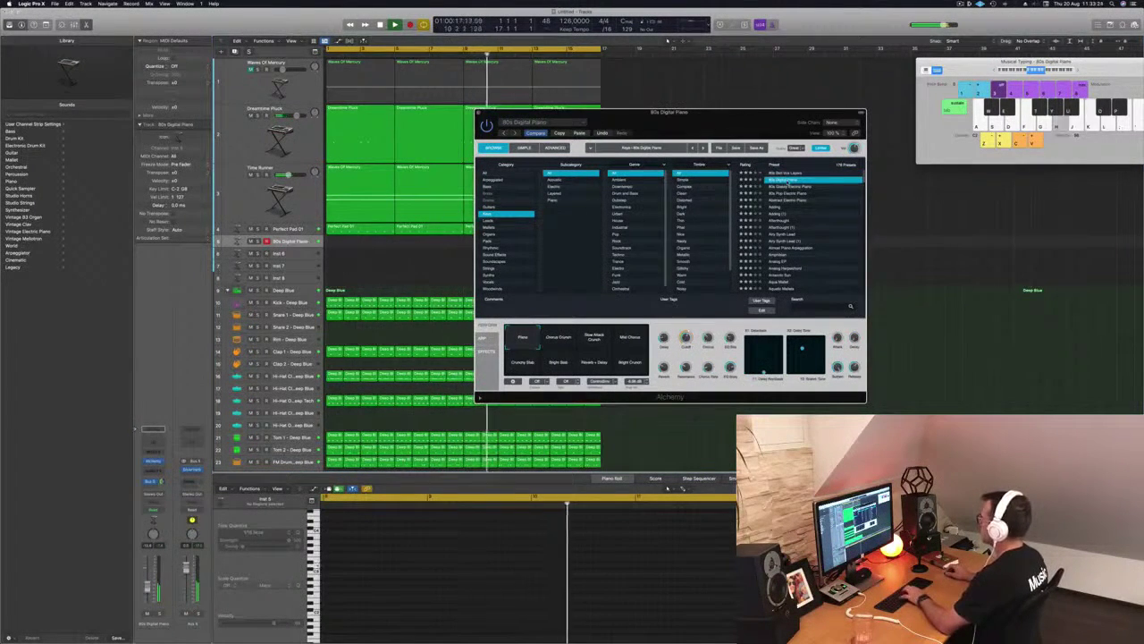
click(789, 187)
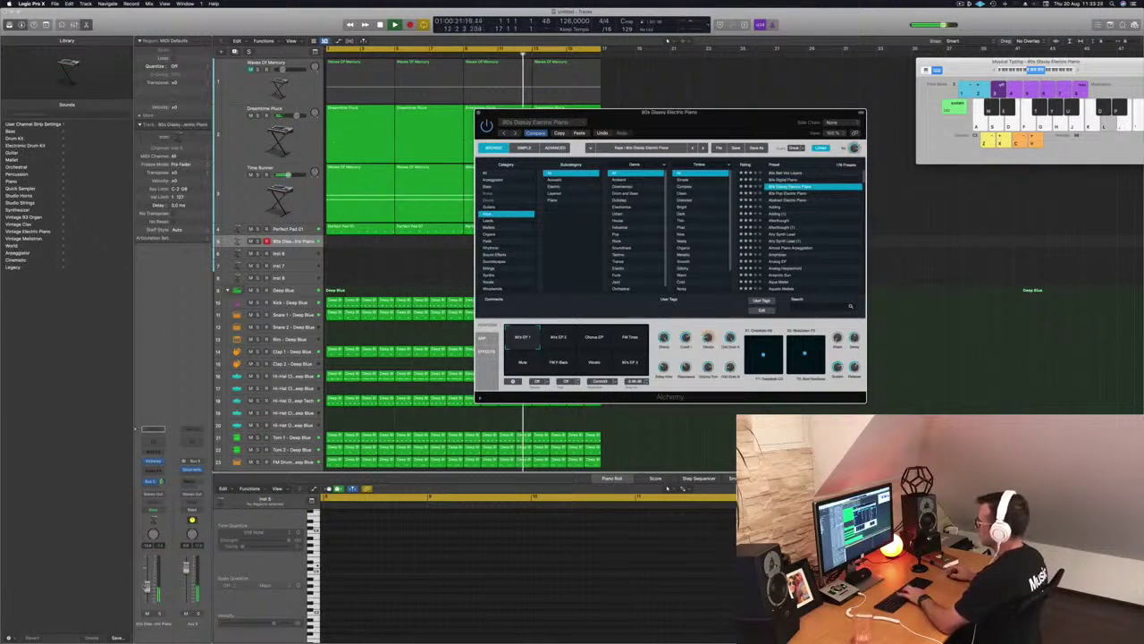
click(538, 419)
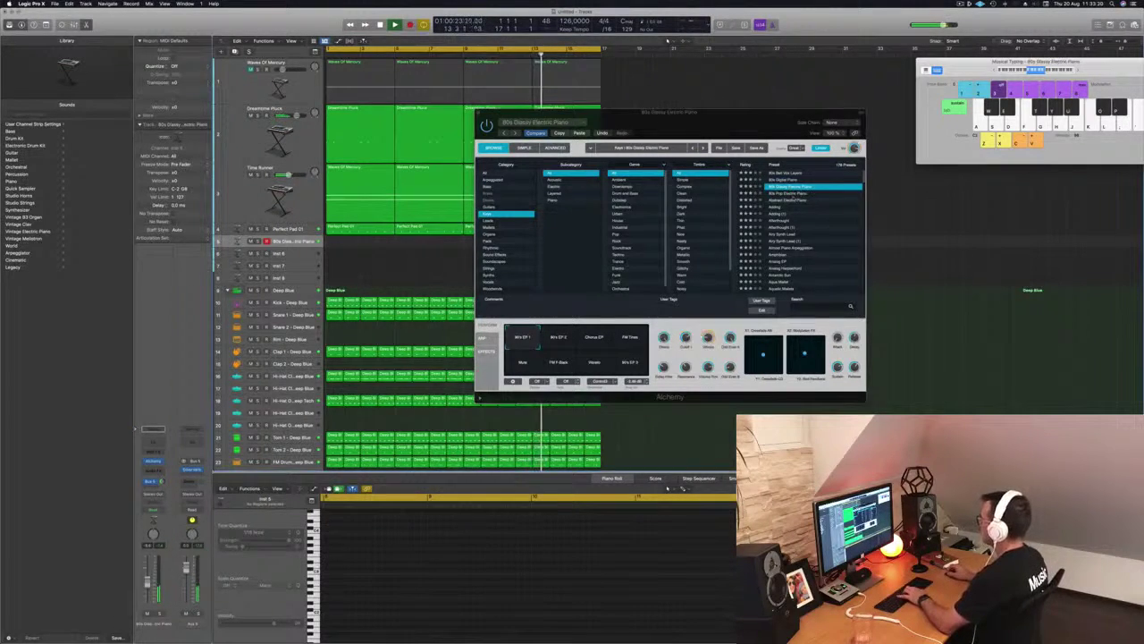
click(790, 193)
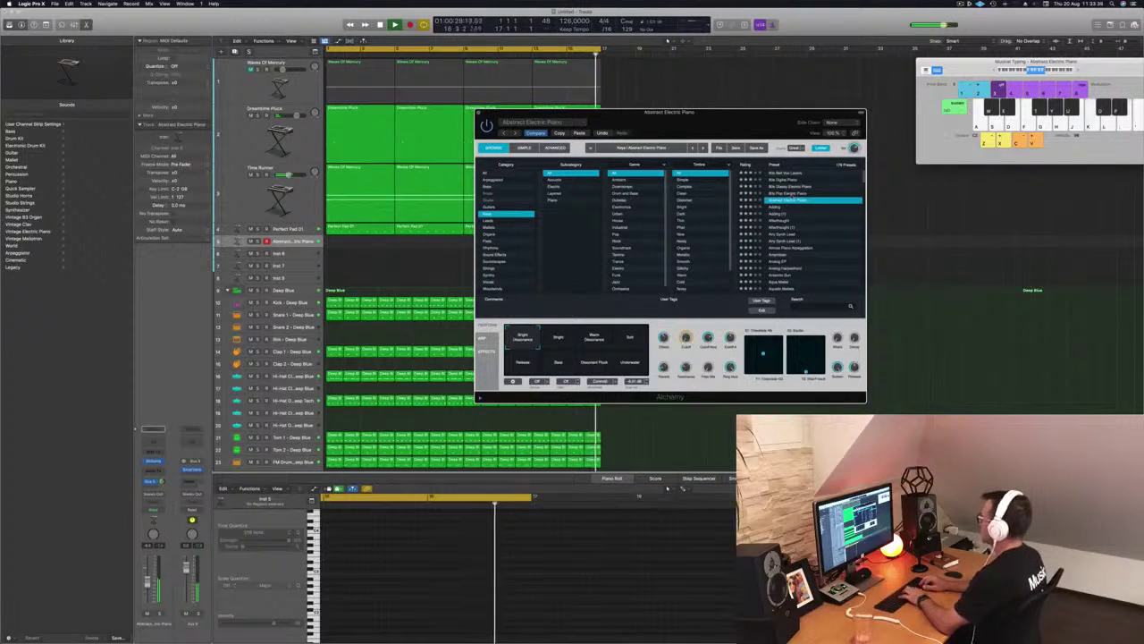
Step: Audition the Keys presets one after another from Adding to Antarctic Sun, including Airy Synth Lead, Analog EP and Analog Harpsichord
key(Down)
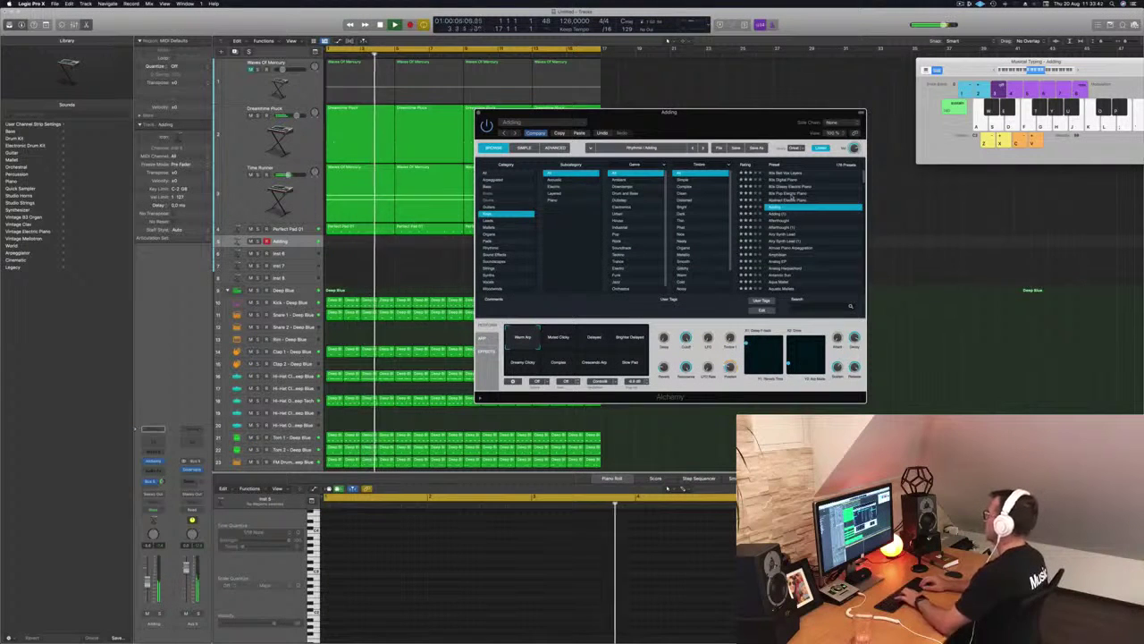
key(Down)
key(Down)
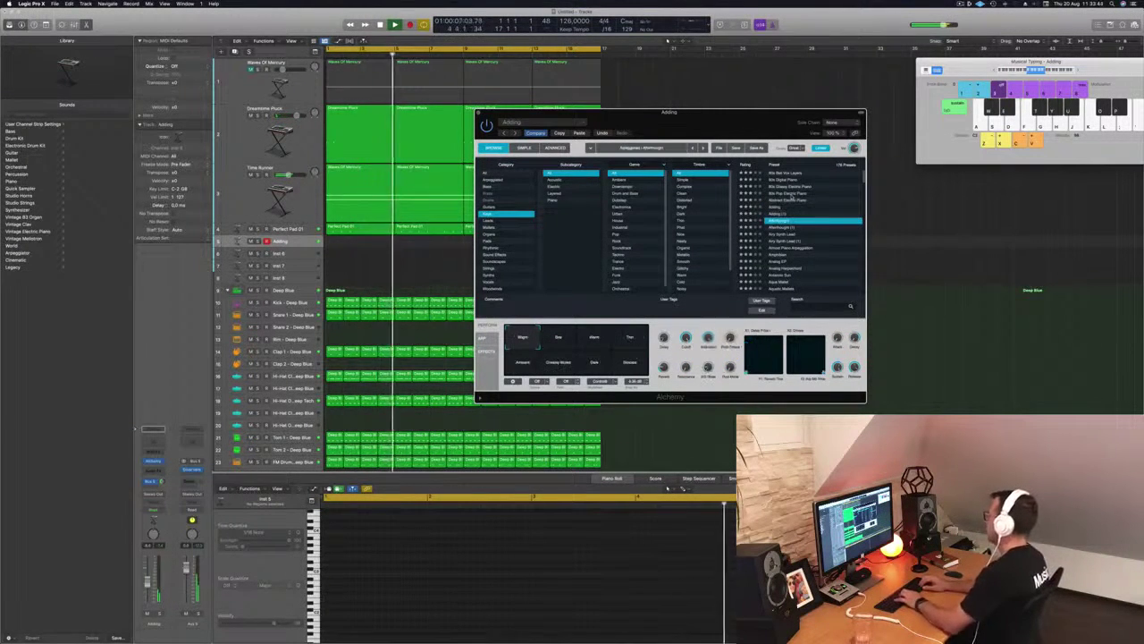
key(Down)
key(Down)
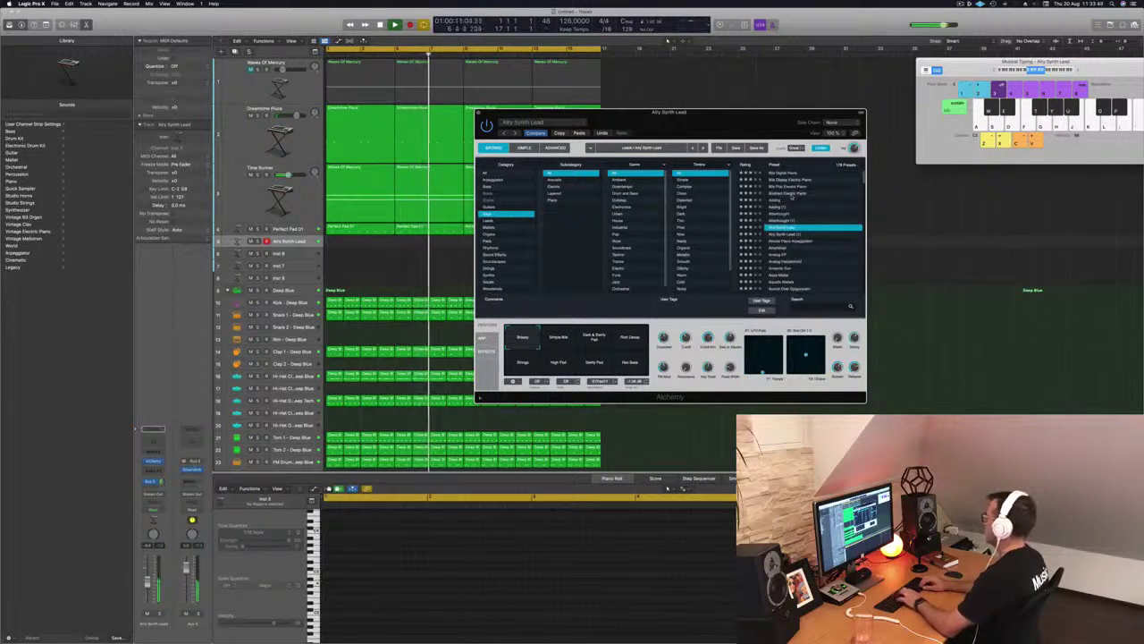
key(Down)
key(Down)
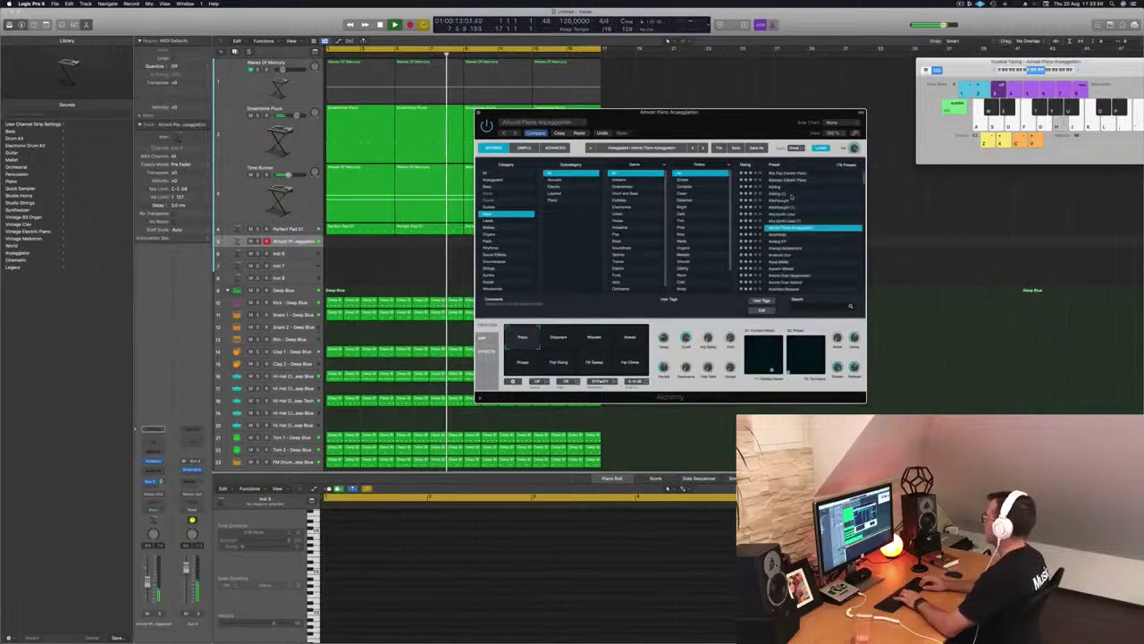
key(Down)
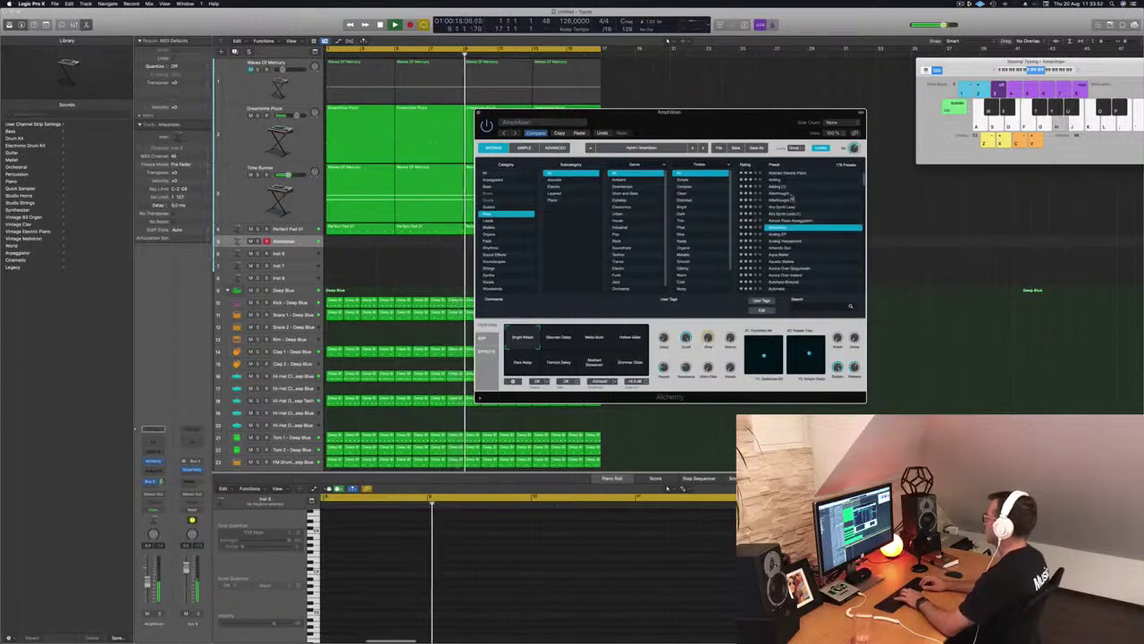
key(Down)
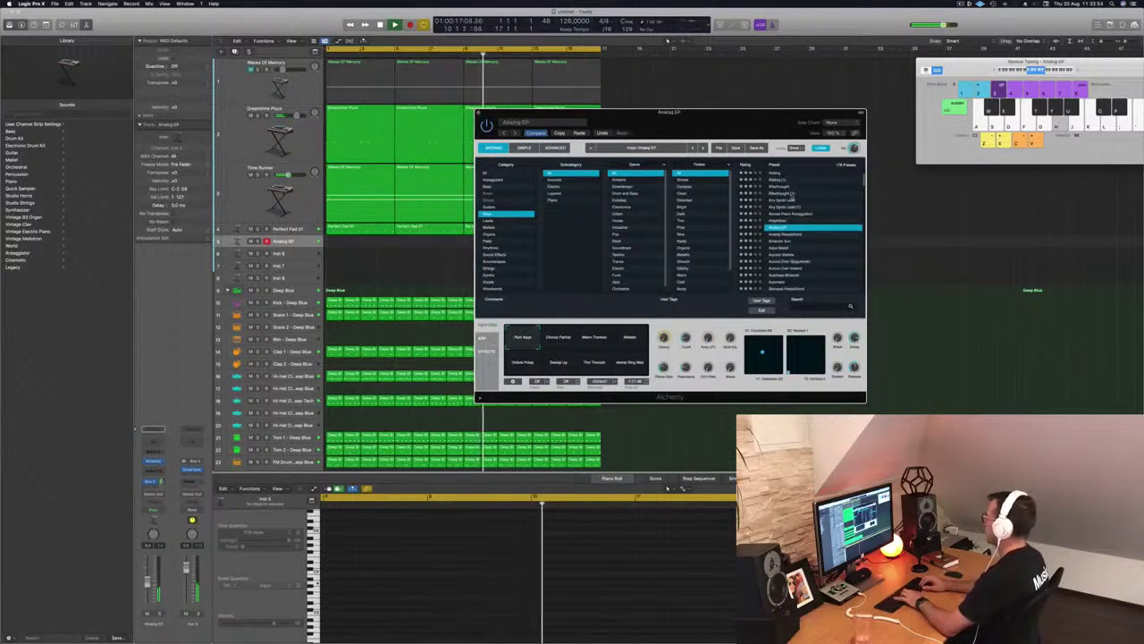
key(Down)
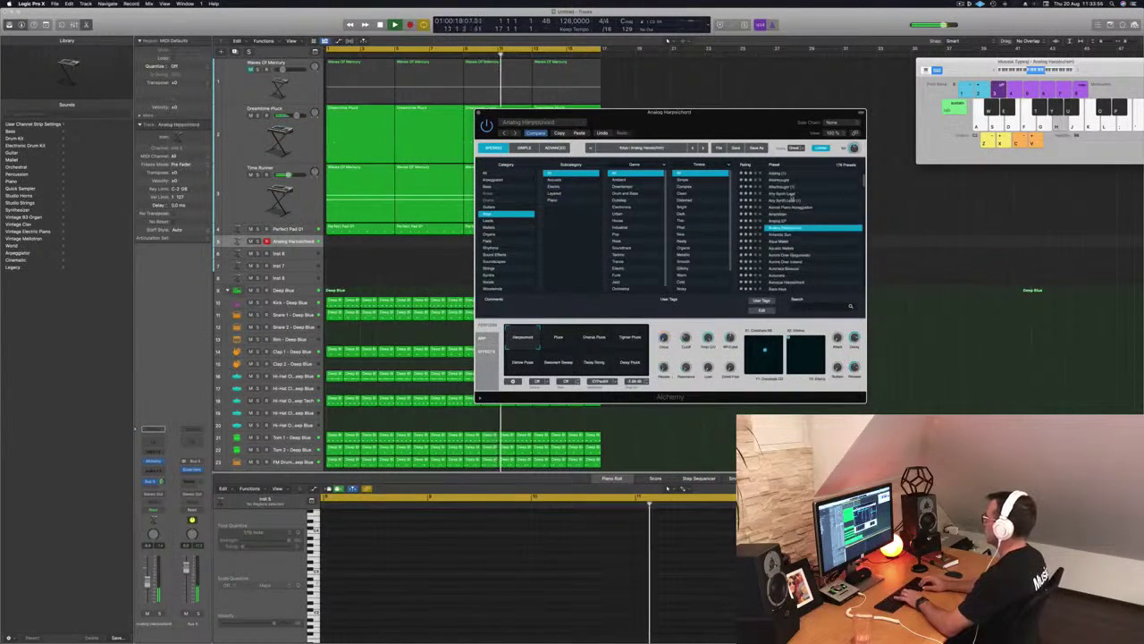
key(Down)
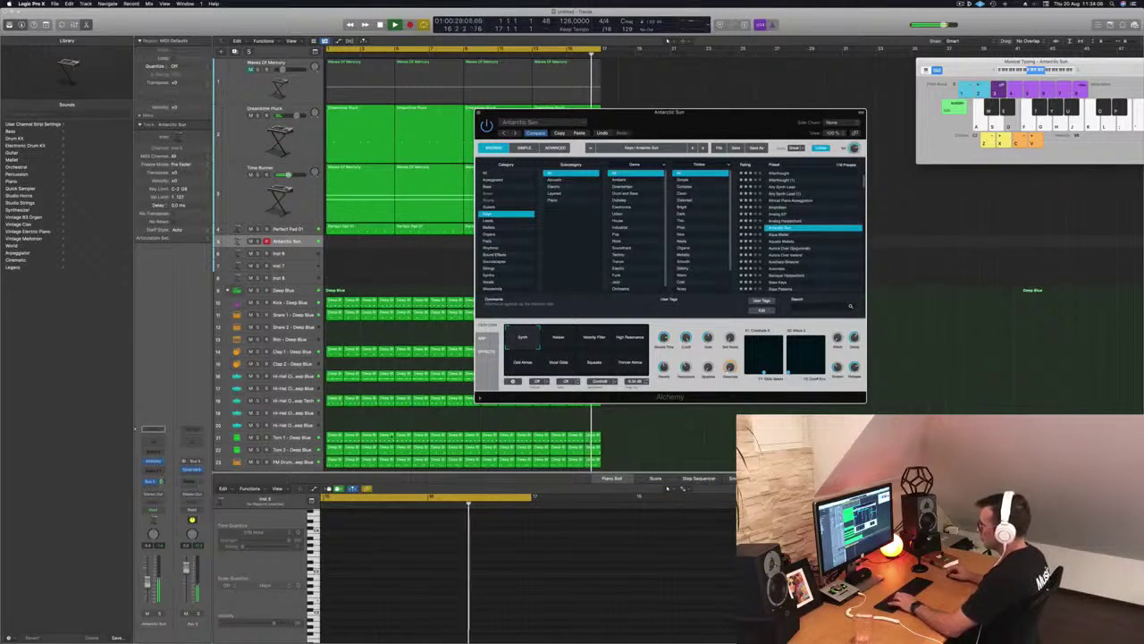
Step: Raise the track volume slightly and audition Antarctic Sun's variations, including High Resonance and Vocal Glide, returning to Synth
click(288, 241)
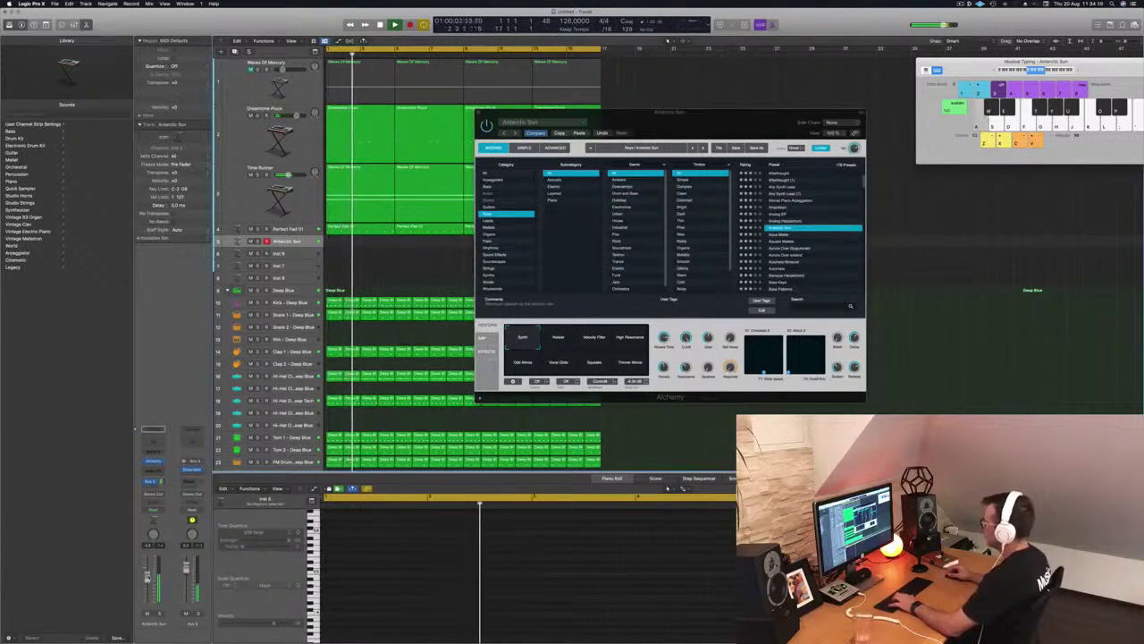
click(564, 341)
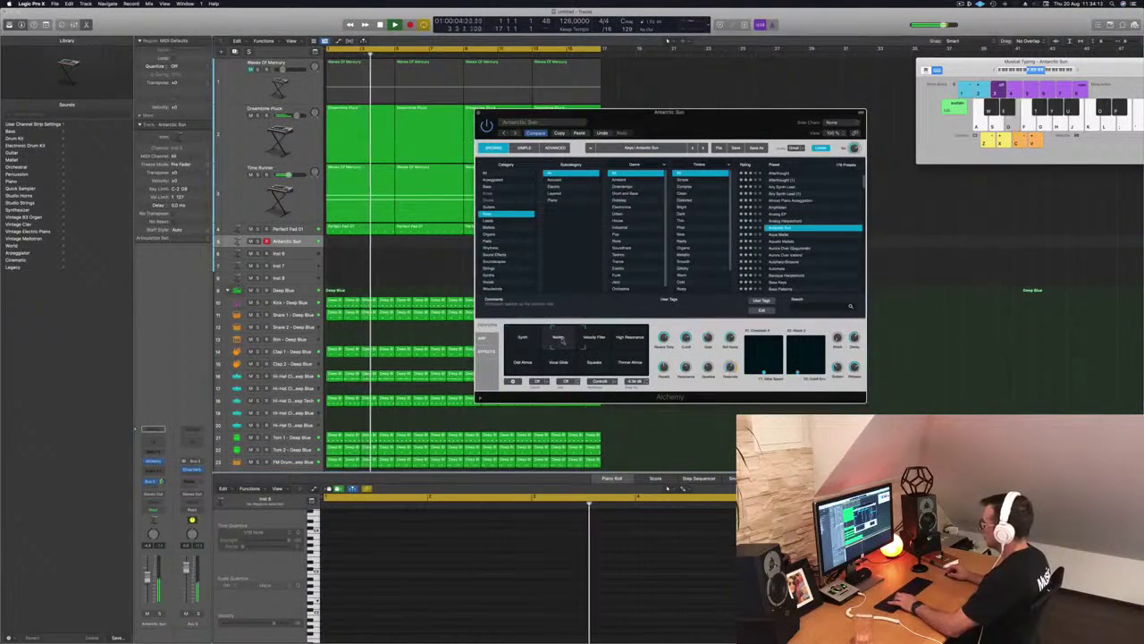
click(633, 341)
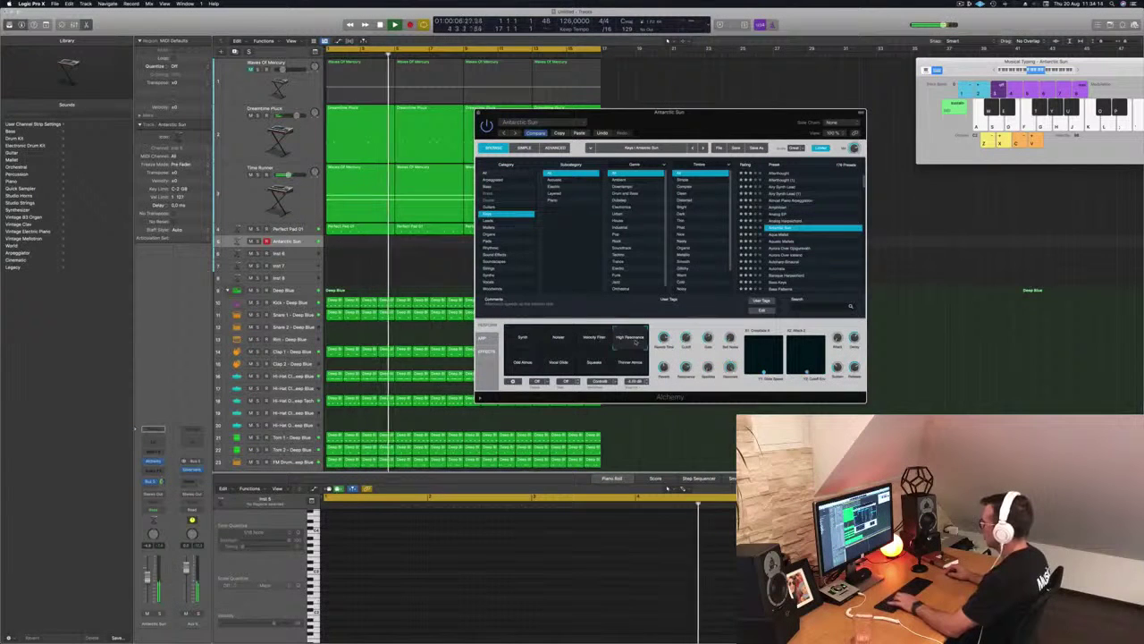
click(560, 365)
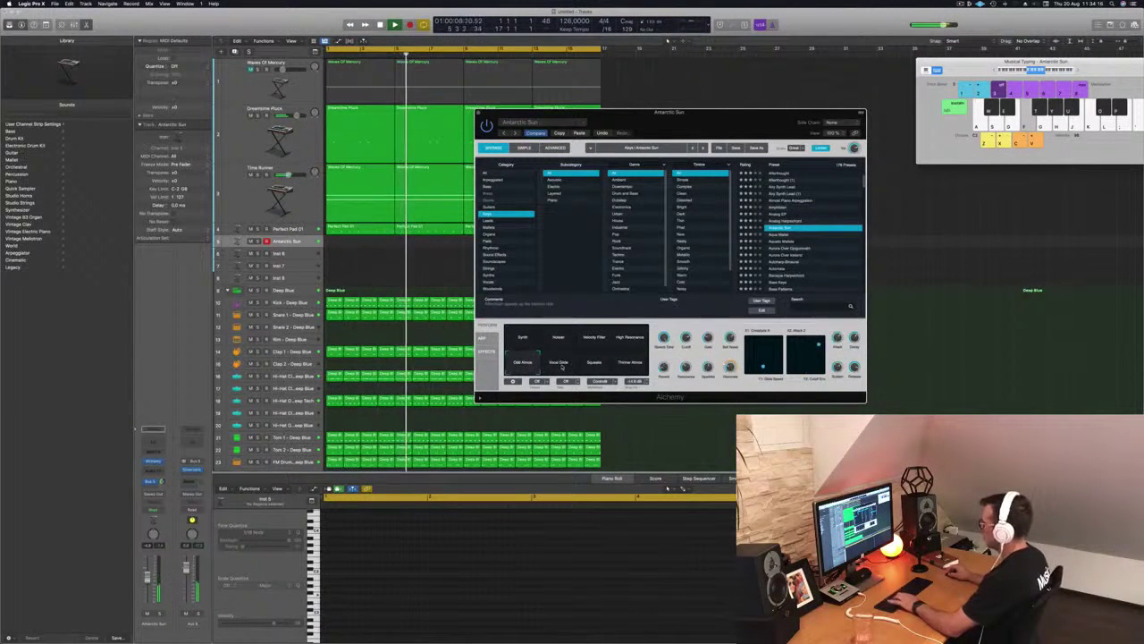
click(596, 365)
click(630, 363)
click(523, 337)
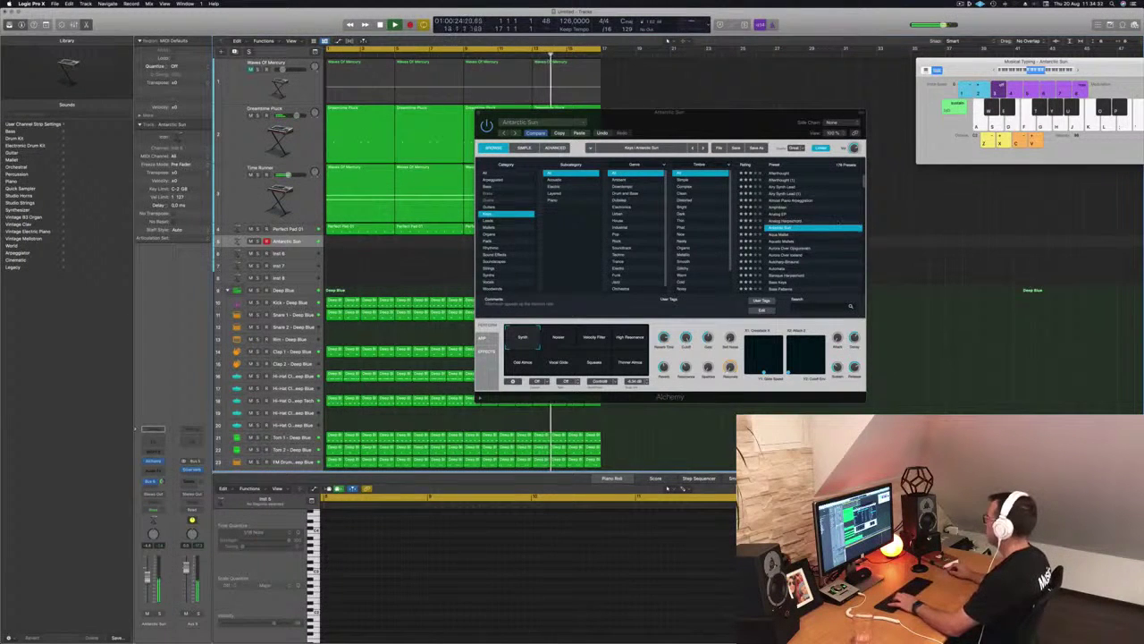
Step: Audition the Keys presets from Aquatic Mallets to Baroque Harpsichord, including Aurora Over Iceland and Autoharp-Binaural
click(785, 234)
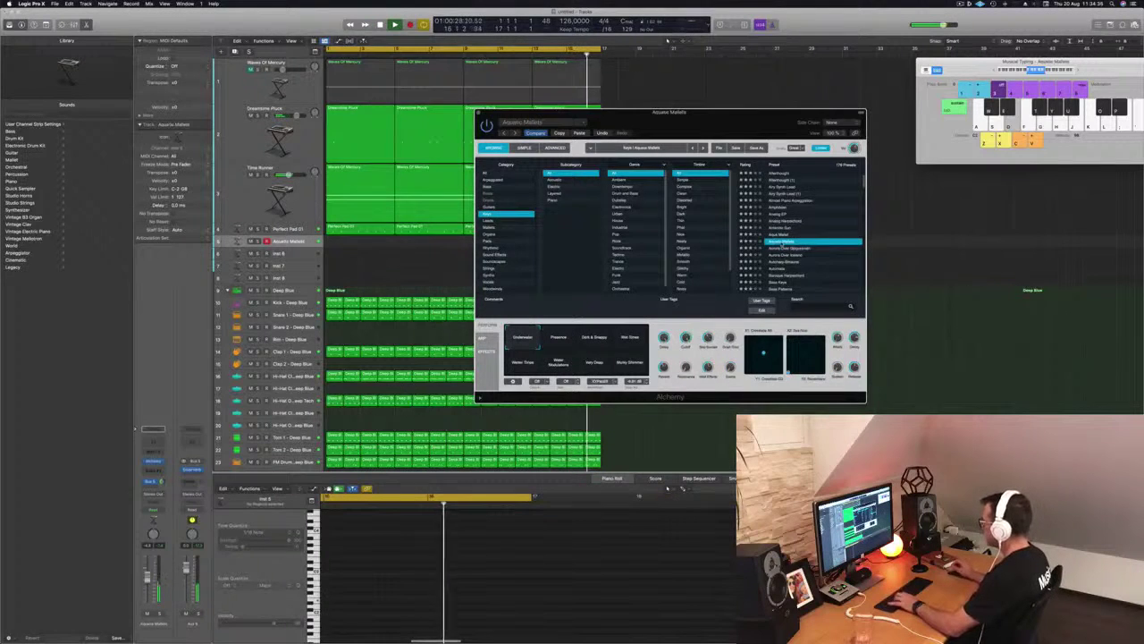
click(789, 248)
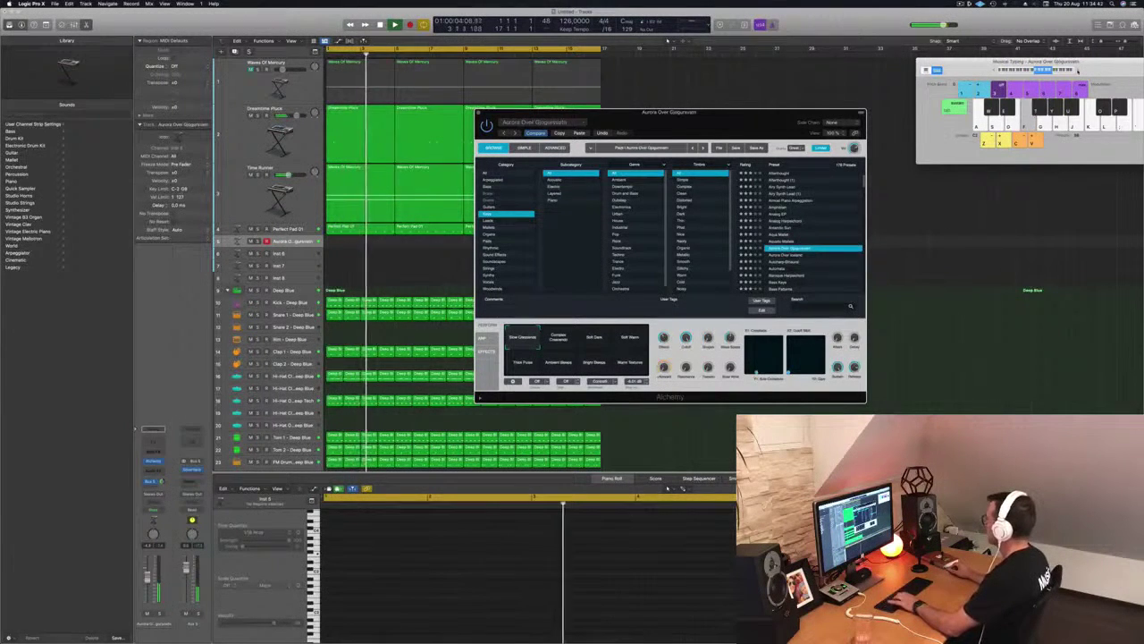
click(792, 257)
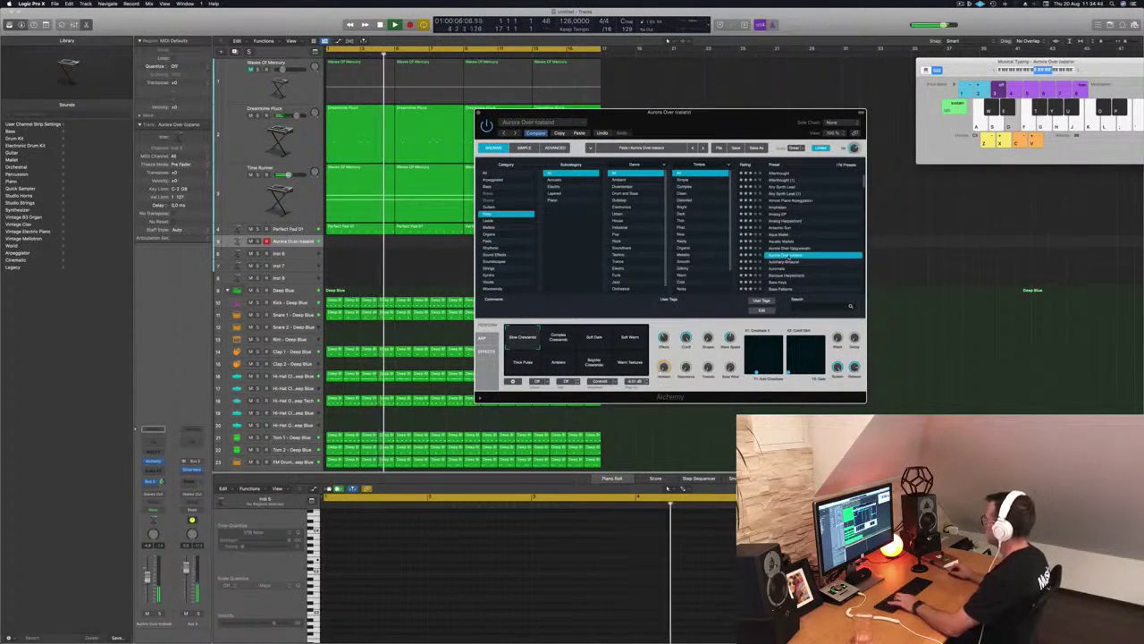
click(792, 262)
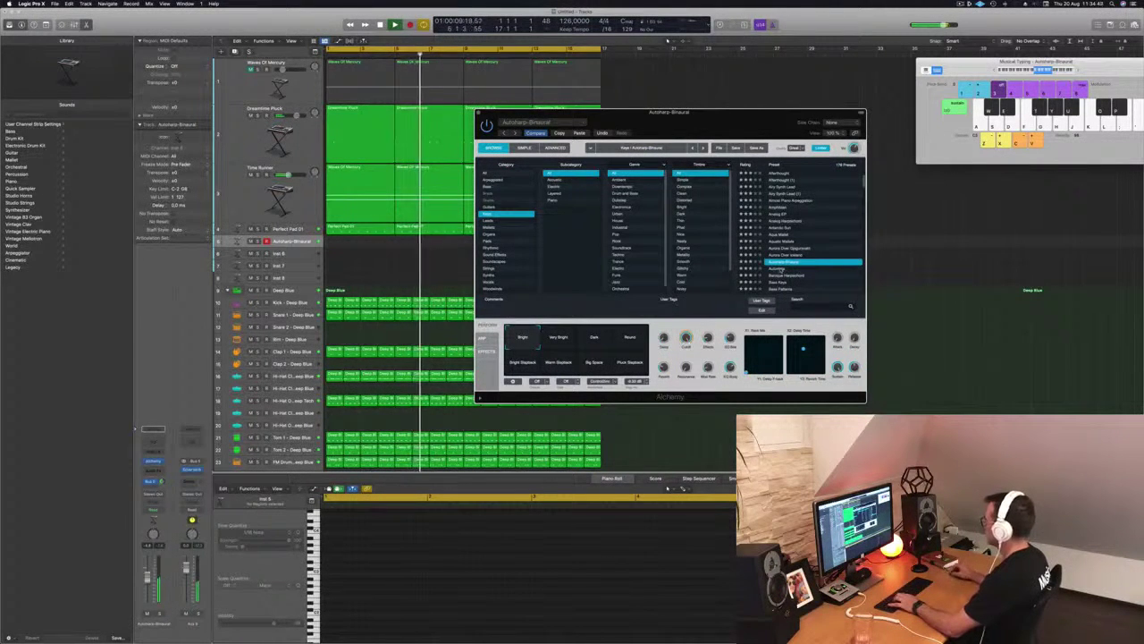
scroll(817, 246, down, 2)
click(794, 241)
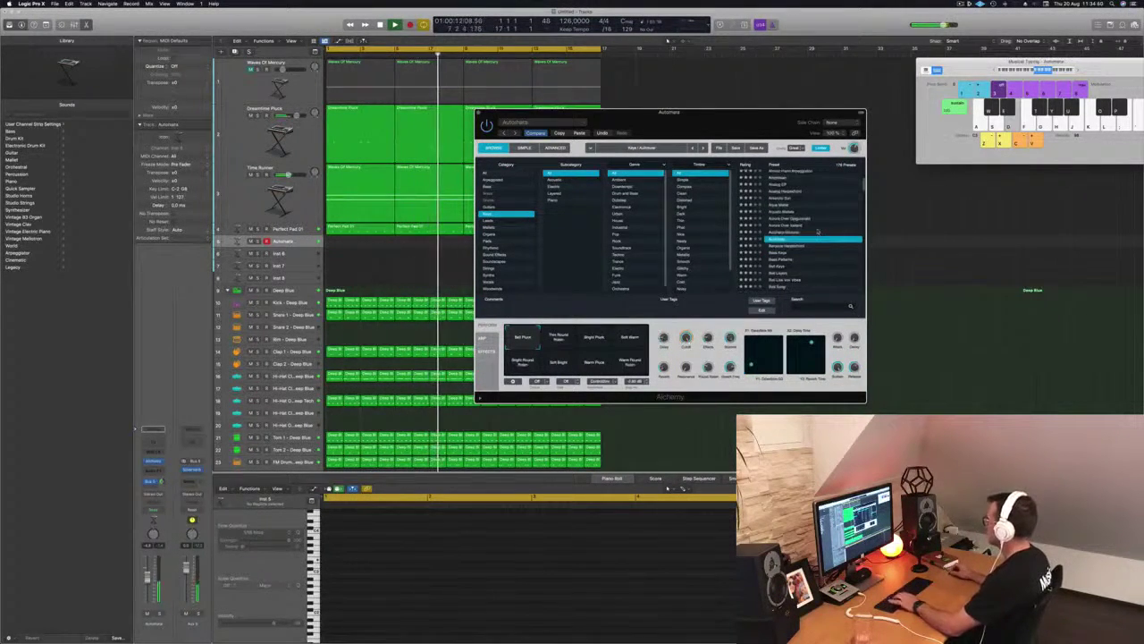
click(792, 245)
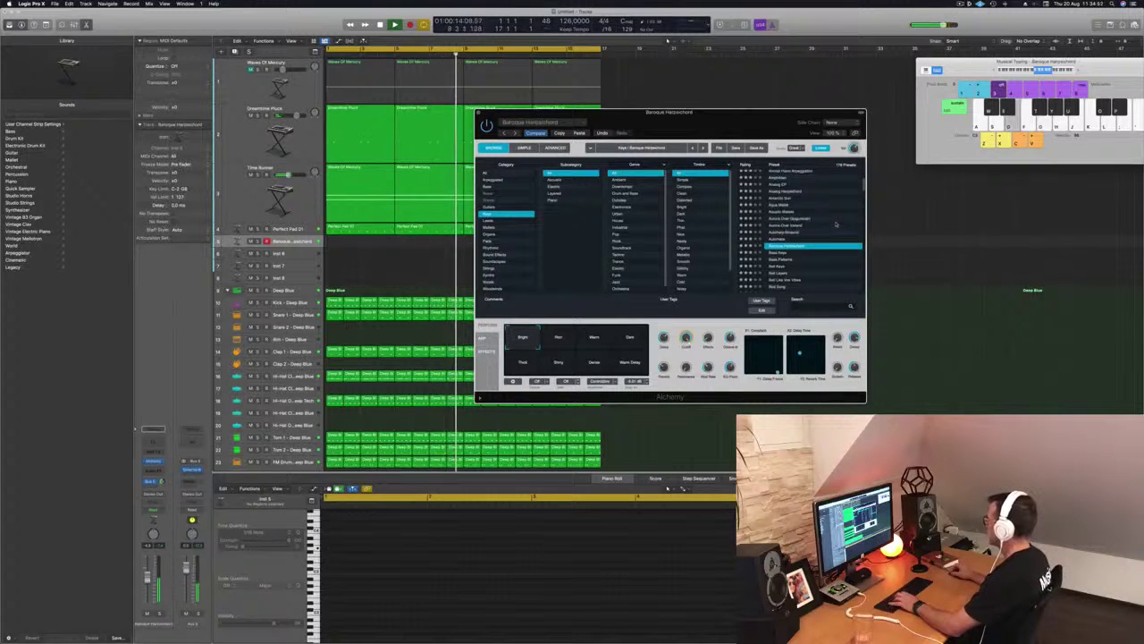
Step: Audition the Keys presets Bass Keys, Bell Keys and Bell Song, and load Bottle Bells
scroll(777, 230, down, 1)
click(776, 229)
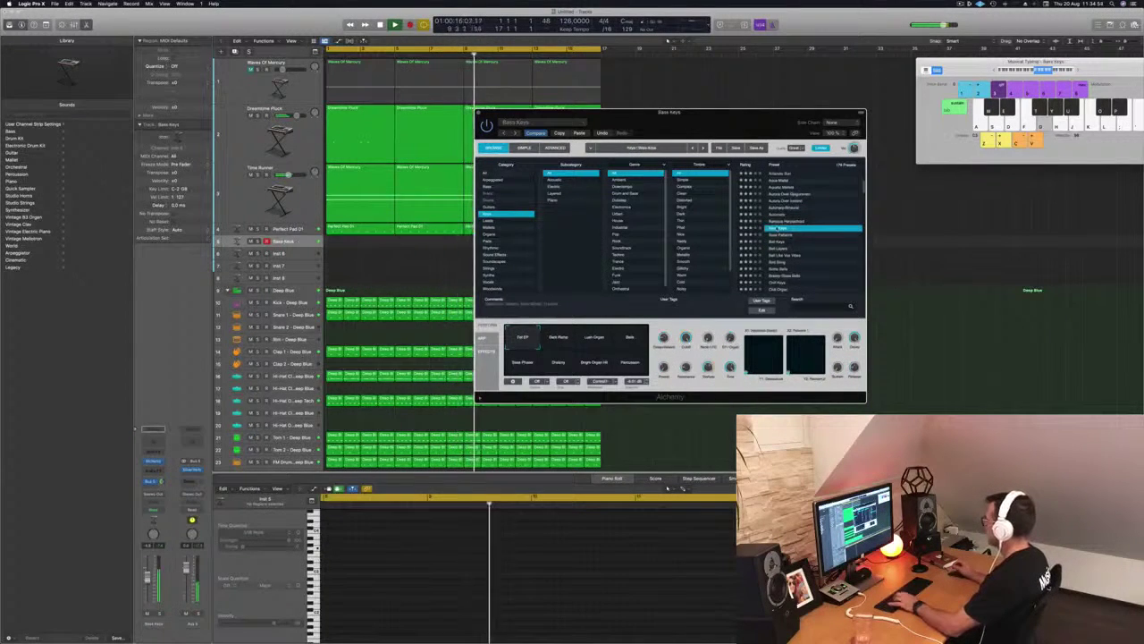
click(781, 241)
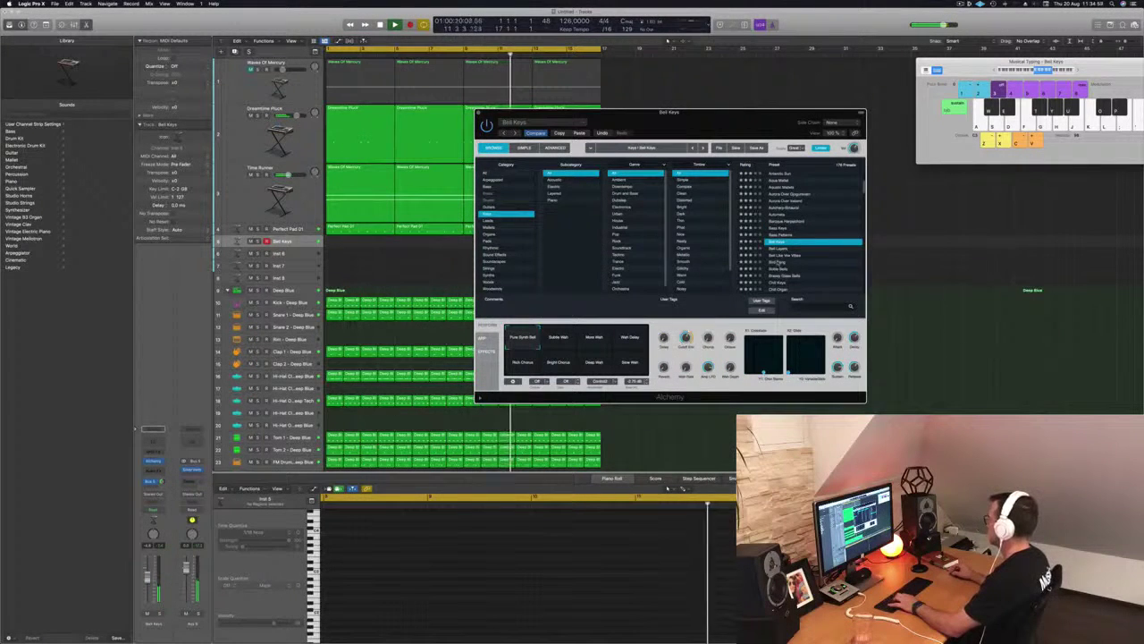
click(782, 262)
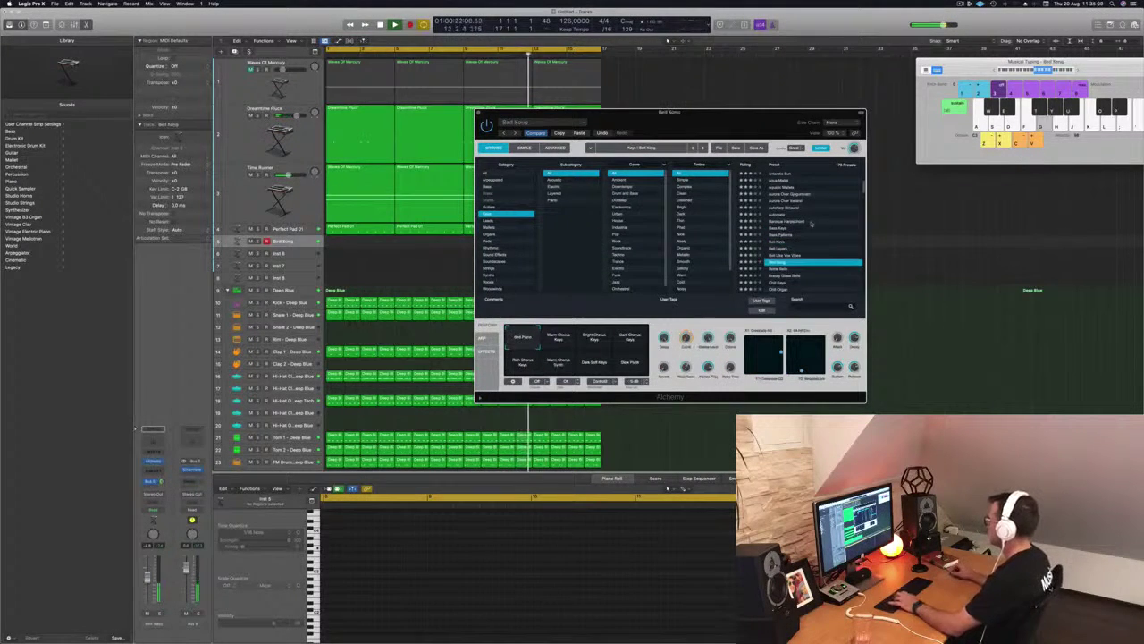
scroll(811, 223, down, 3)
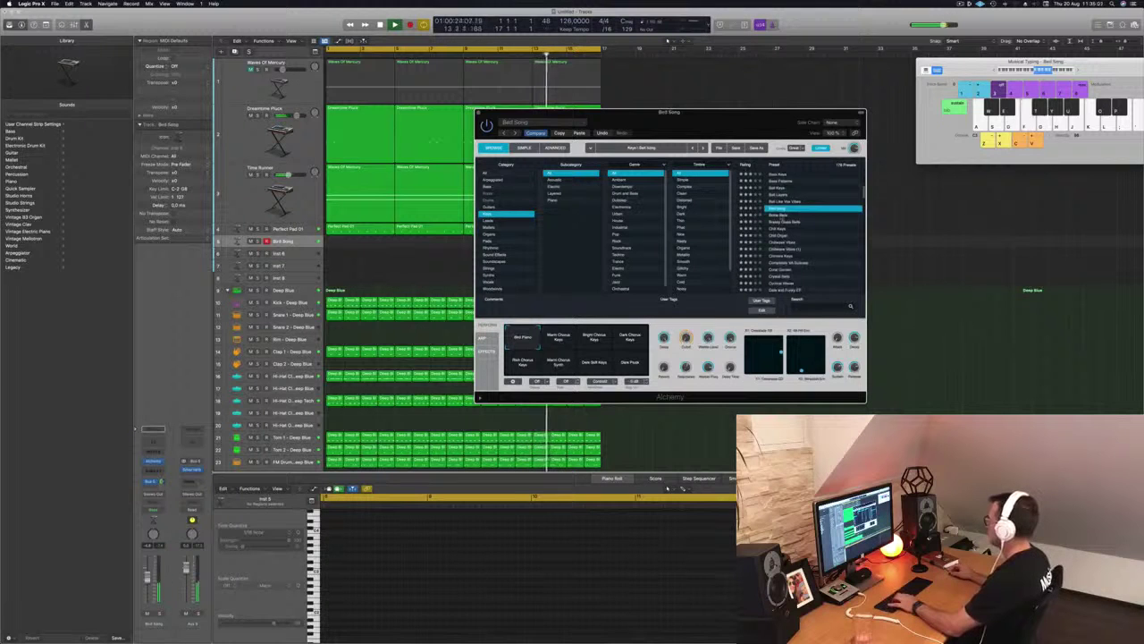
click(780, 216)
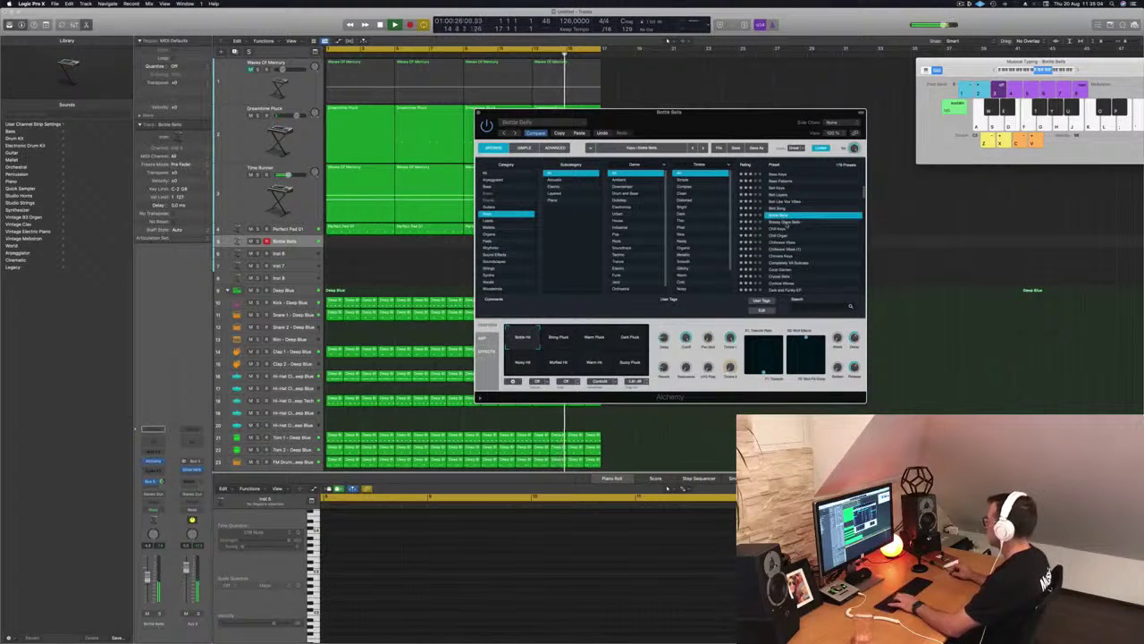
Step: Audition the Keys presets Brassy Glass Bells and Chill Keys, and load Chillwave Vibes
click(786, 223)
click(781, 230)
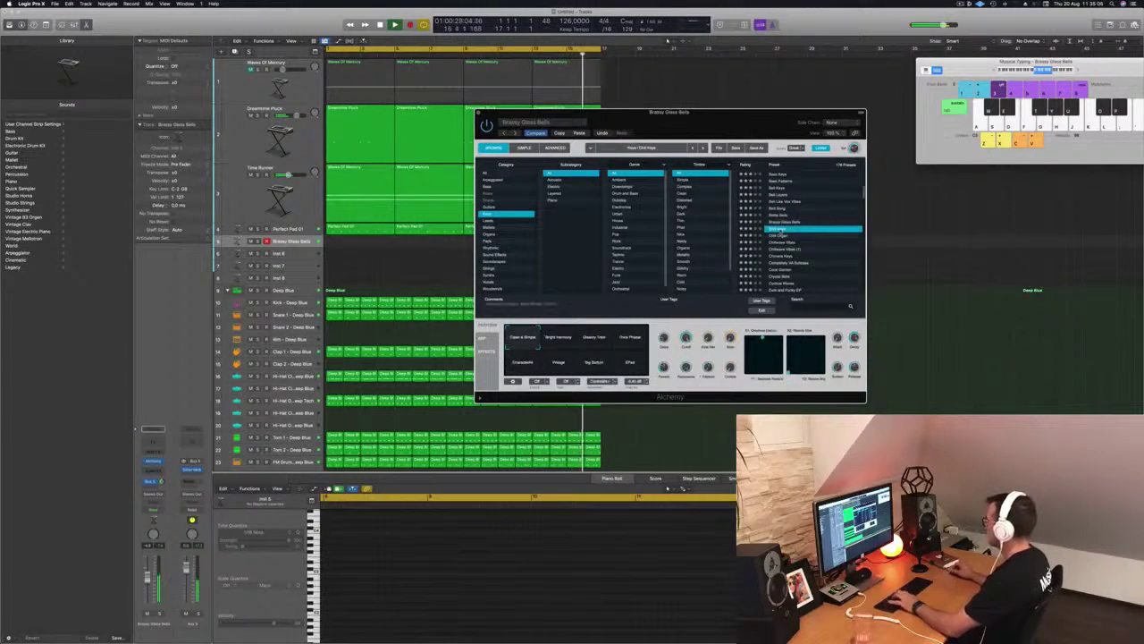
click(785, 241)
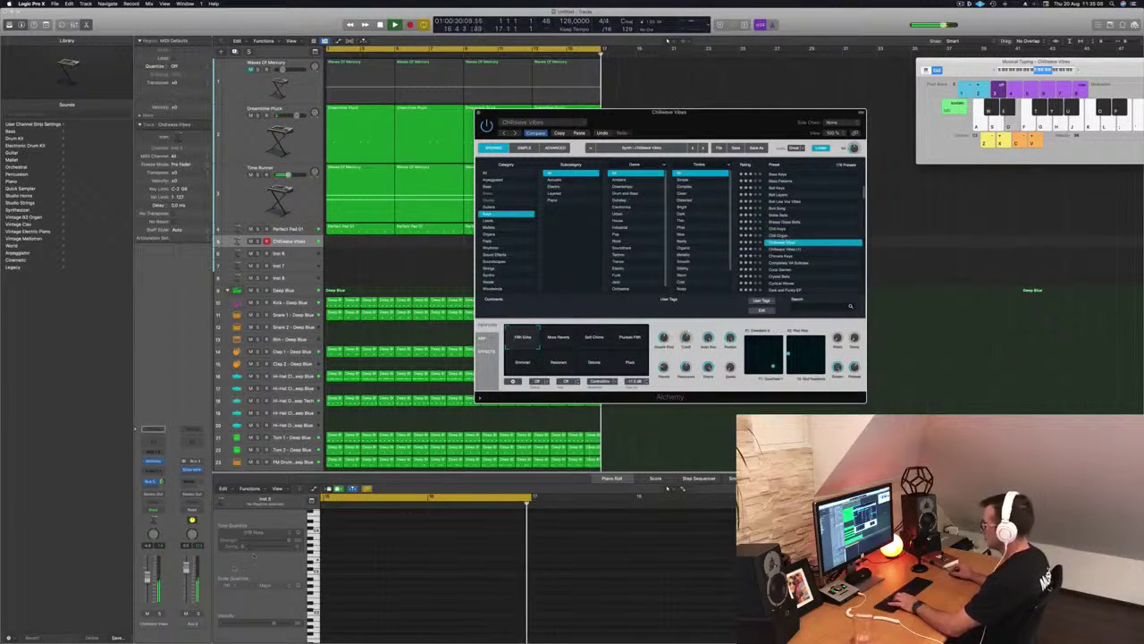
Step: Audition Chillwave Vibes' variations Soft Chime, Plucked Fifth, Shimmer, Resonant, Detune and Pluck over the looping arrangement
click(534, 412)
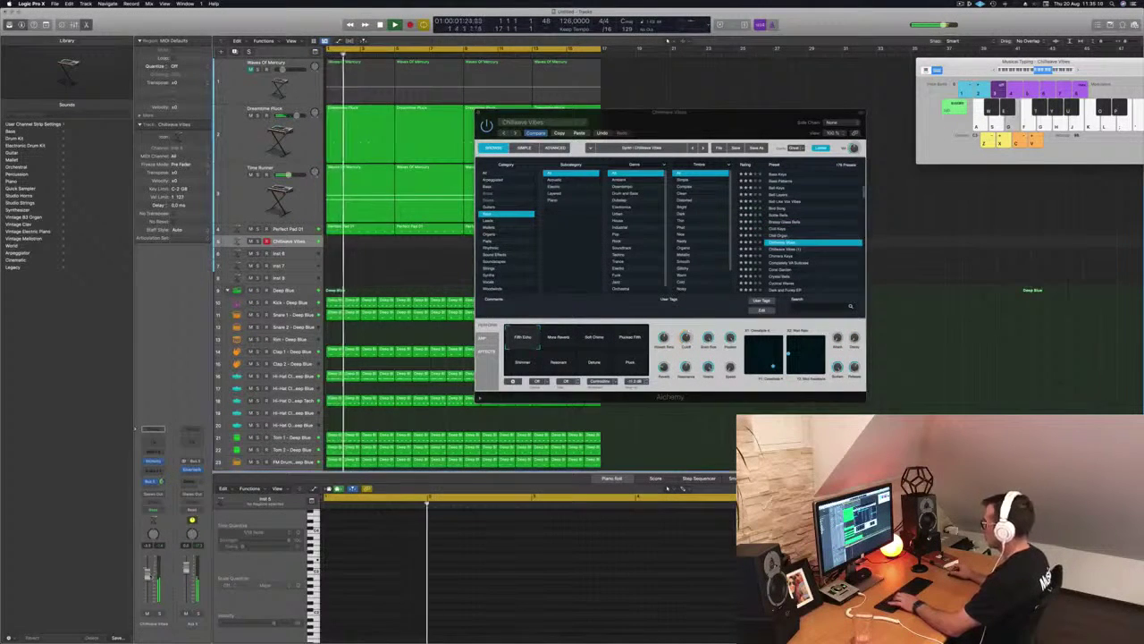
click(594, 337)
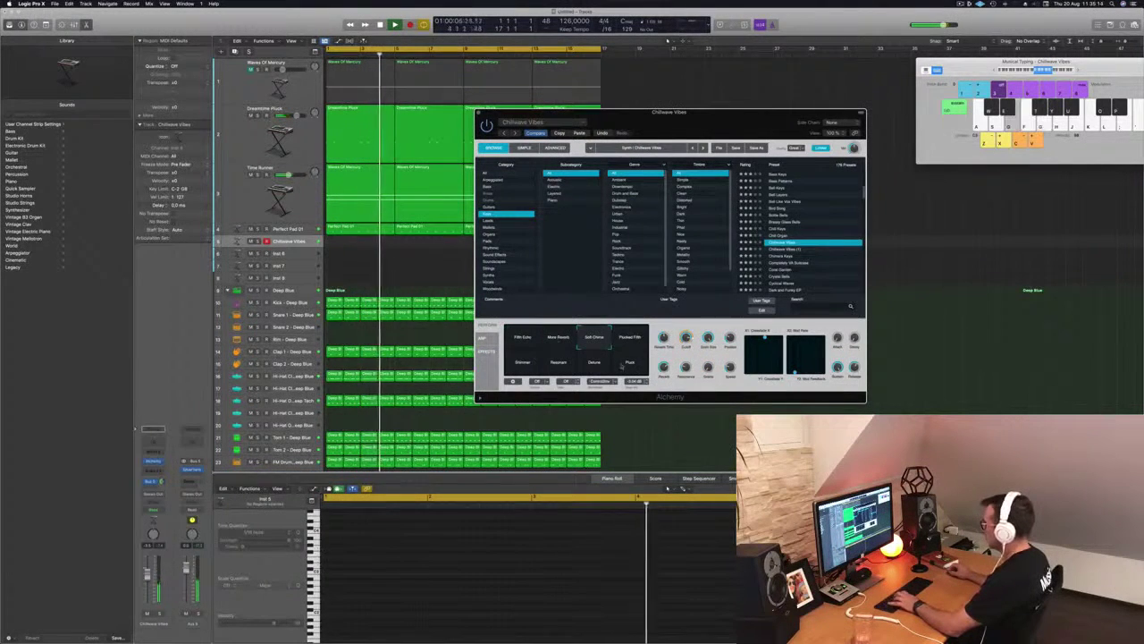
click(629, 338)
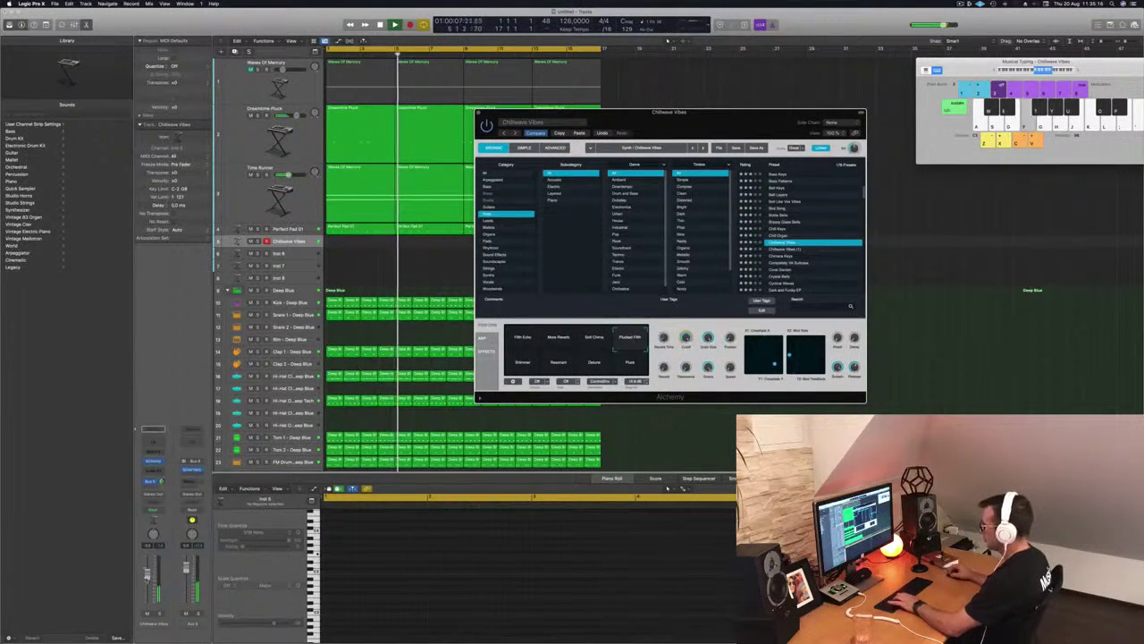
click(289, 242)
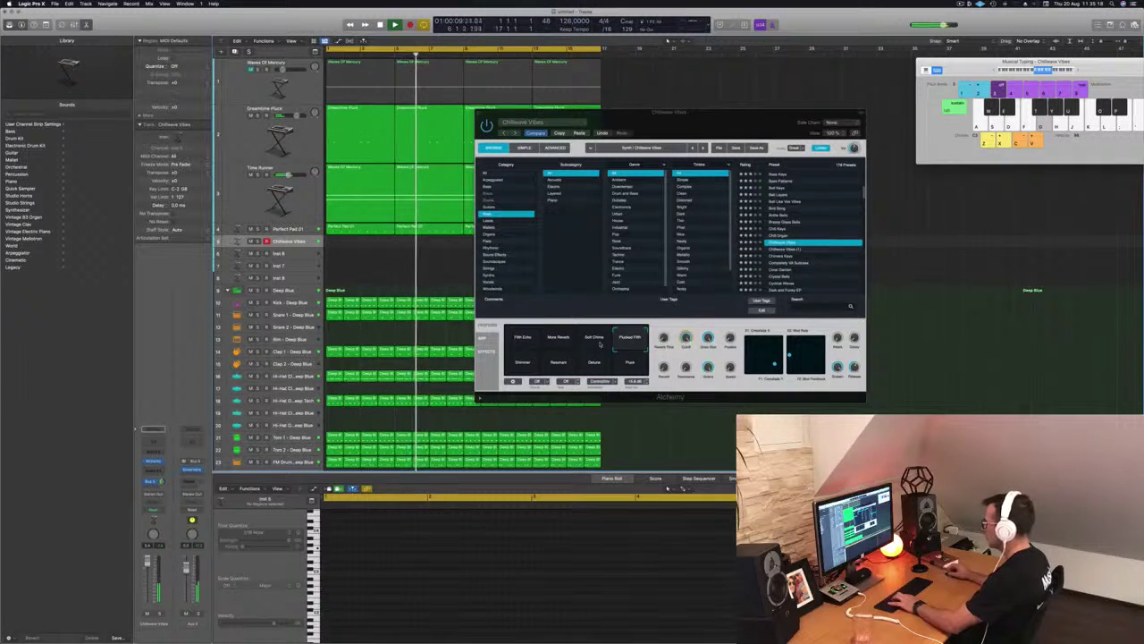
click(537, 364)
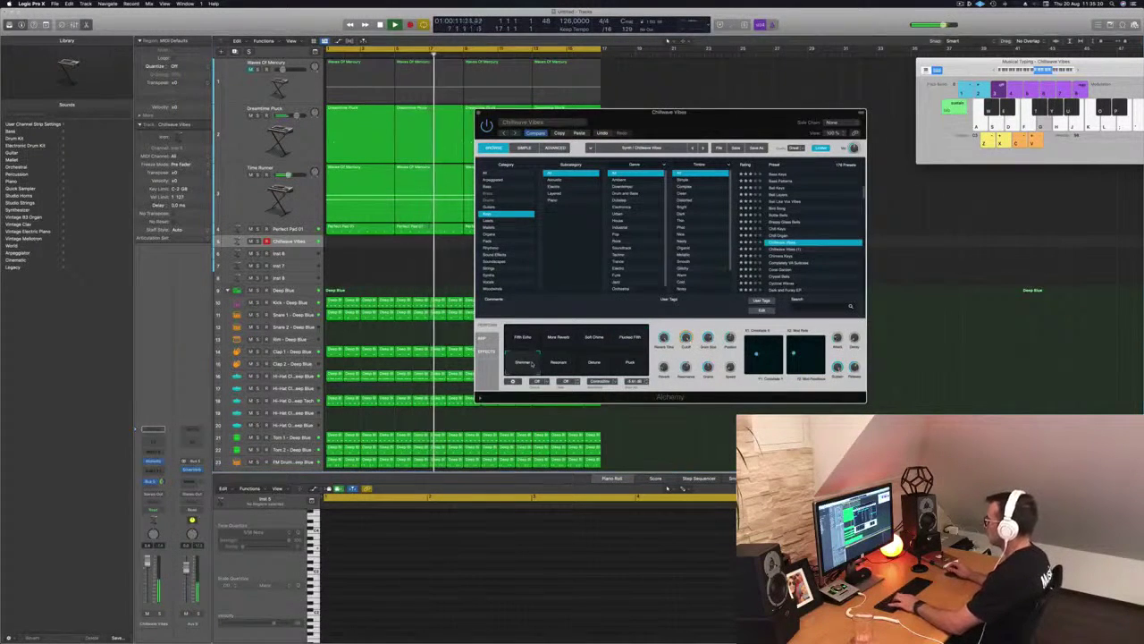
click(561, 362)
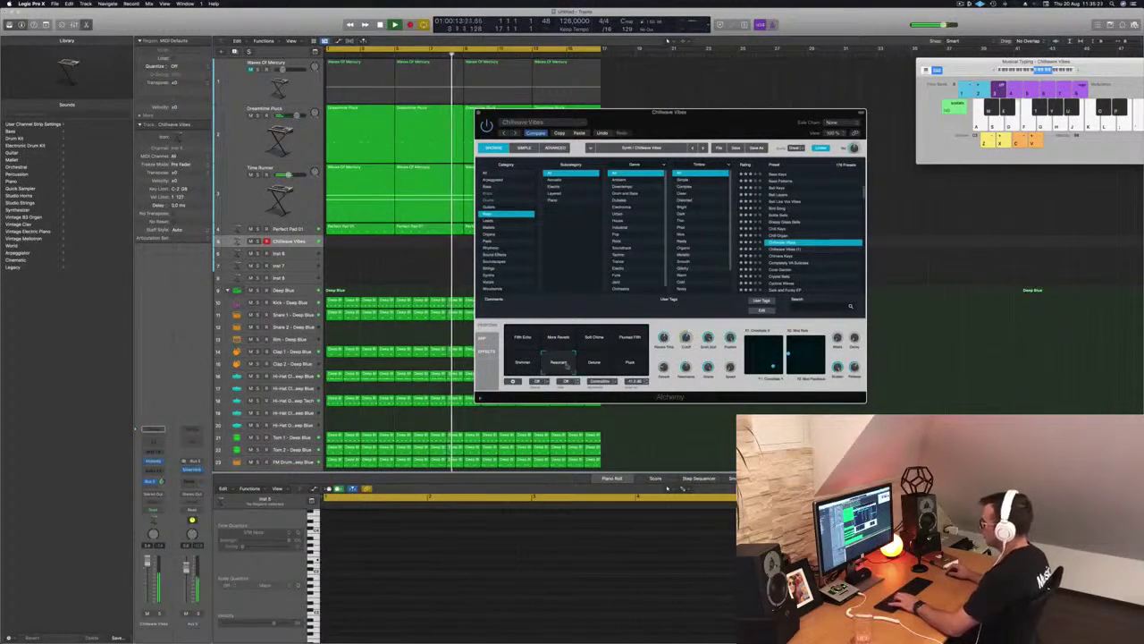
click(593, 365)
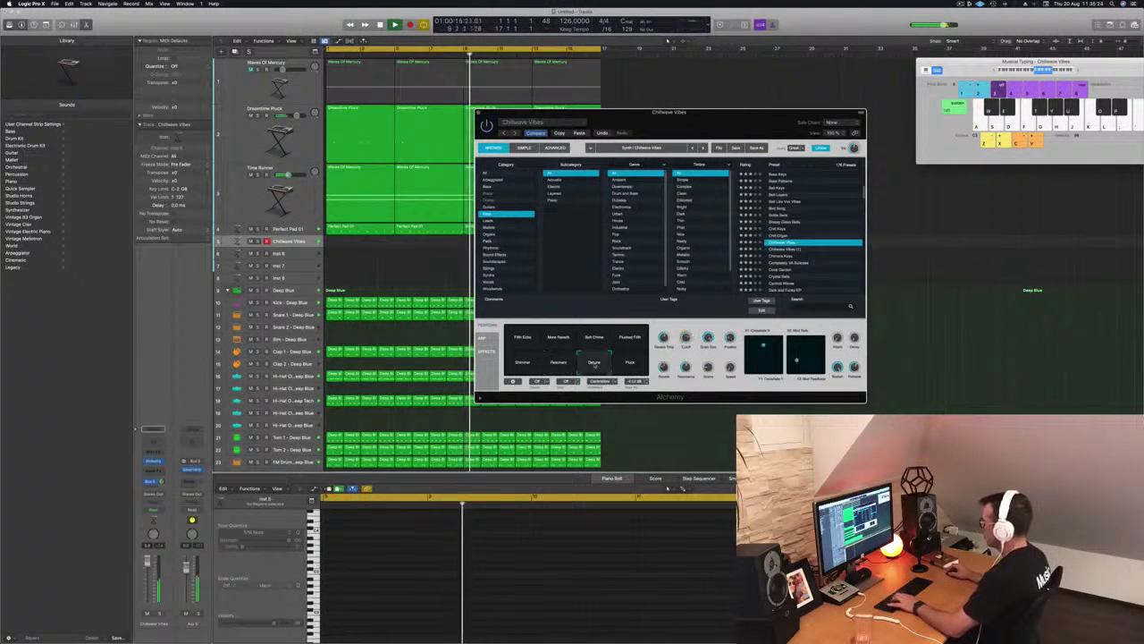
click(630, 363)
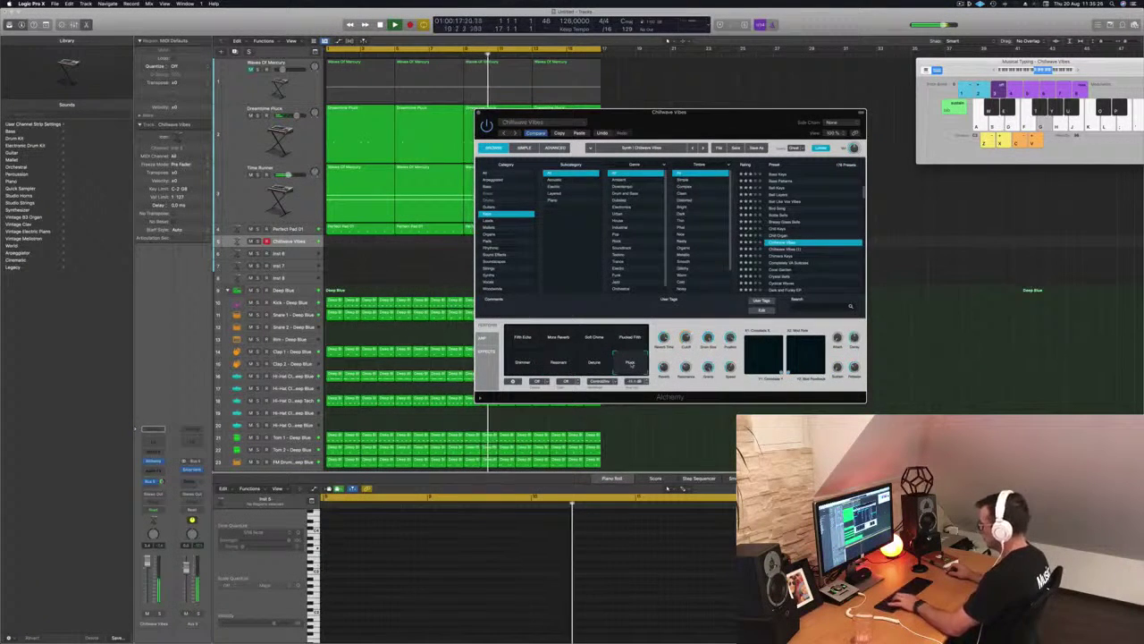
Step: Play a short melody with the Pluck variation of Chillwave Vibes over the loop
key(k)
key(h)
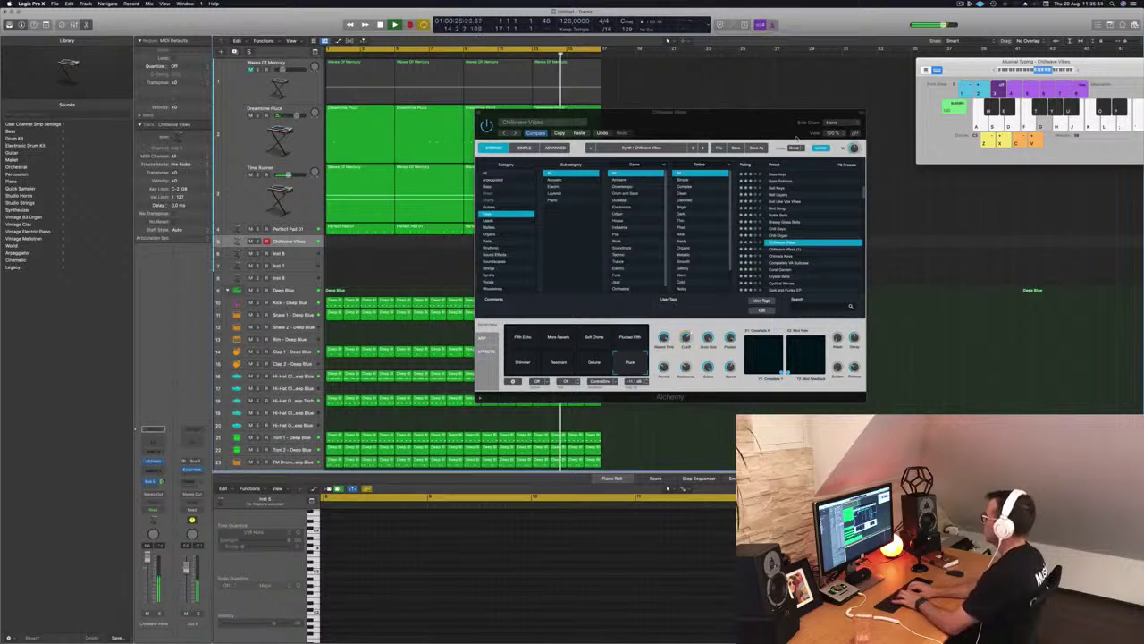
key(j)
key(k)
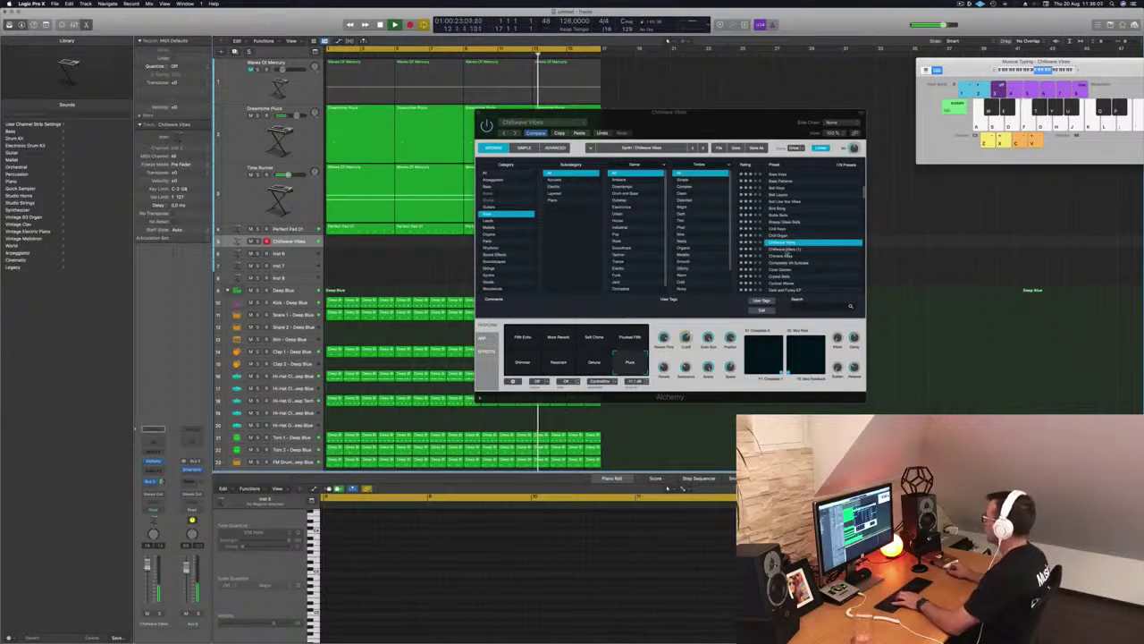
Step: Audition the Keys presets from the second Chillwave Vibes to Crystal Bells, including Chimera Keys, Completely VA Suitcase and Coral Garden
click(786, 251)
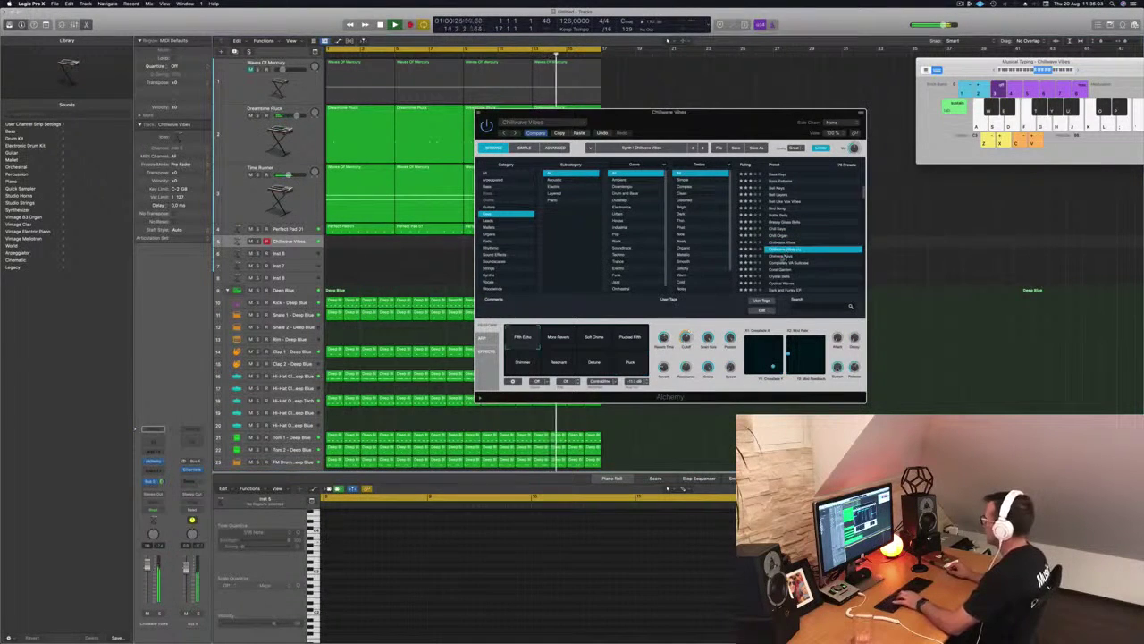
click(781, 257)
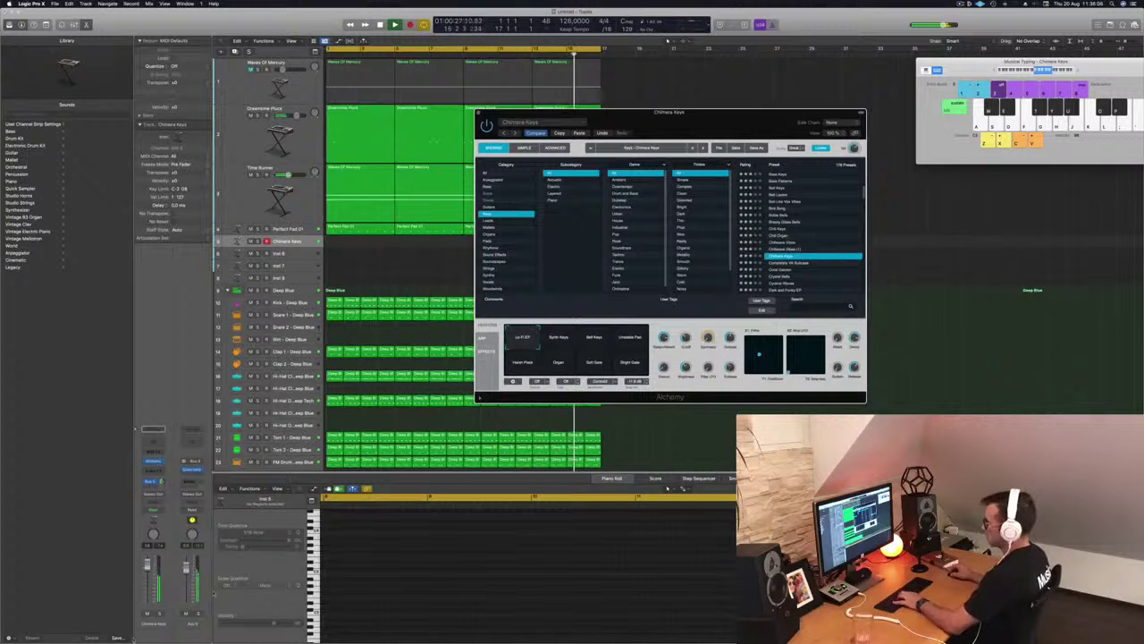
key(g)
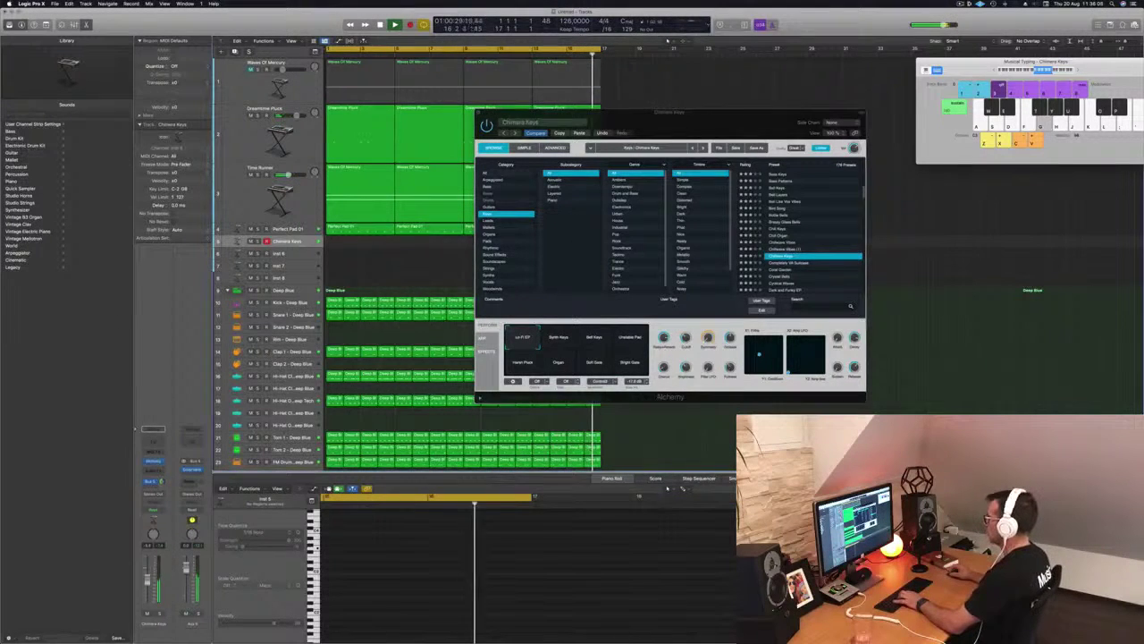
click(788, 262)
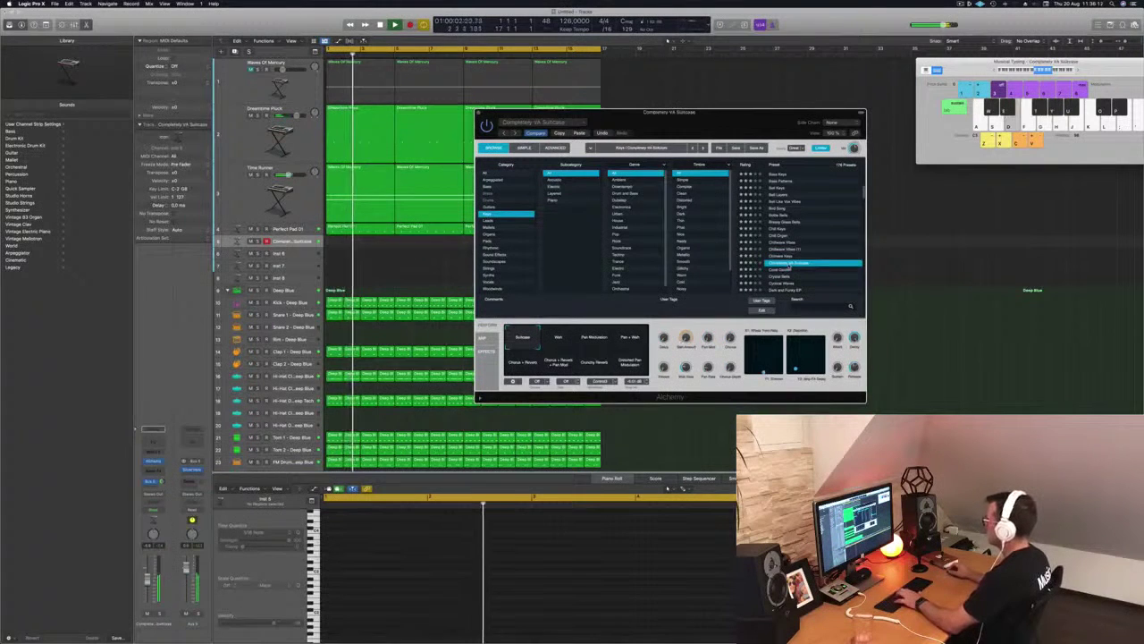
key(Down)
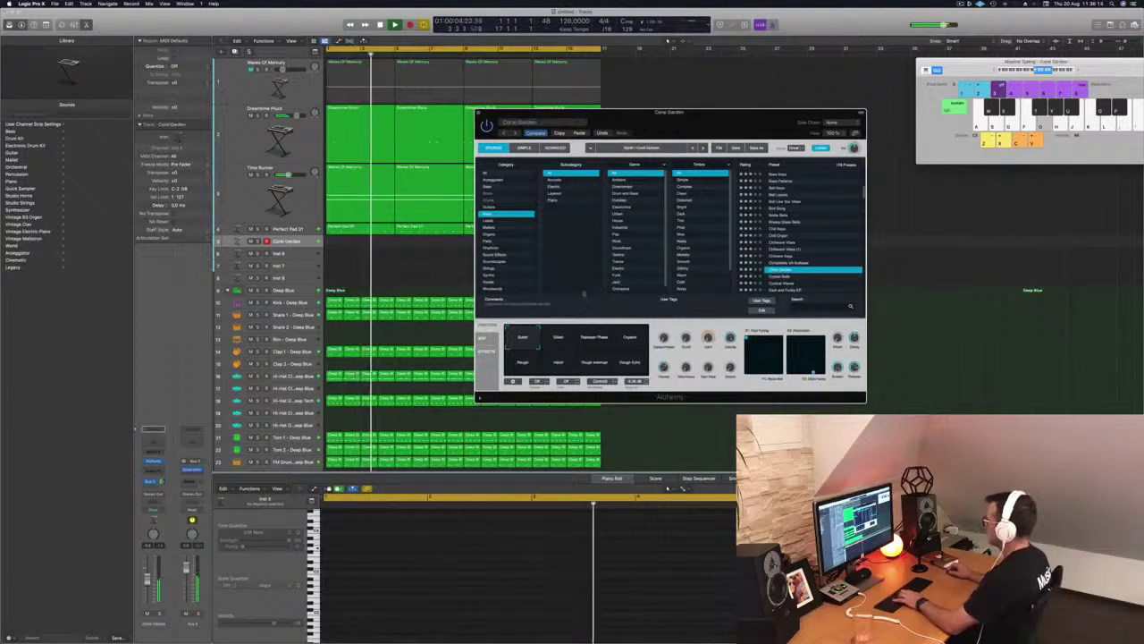
key(Down)
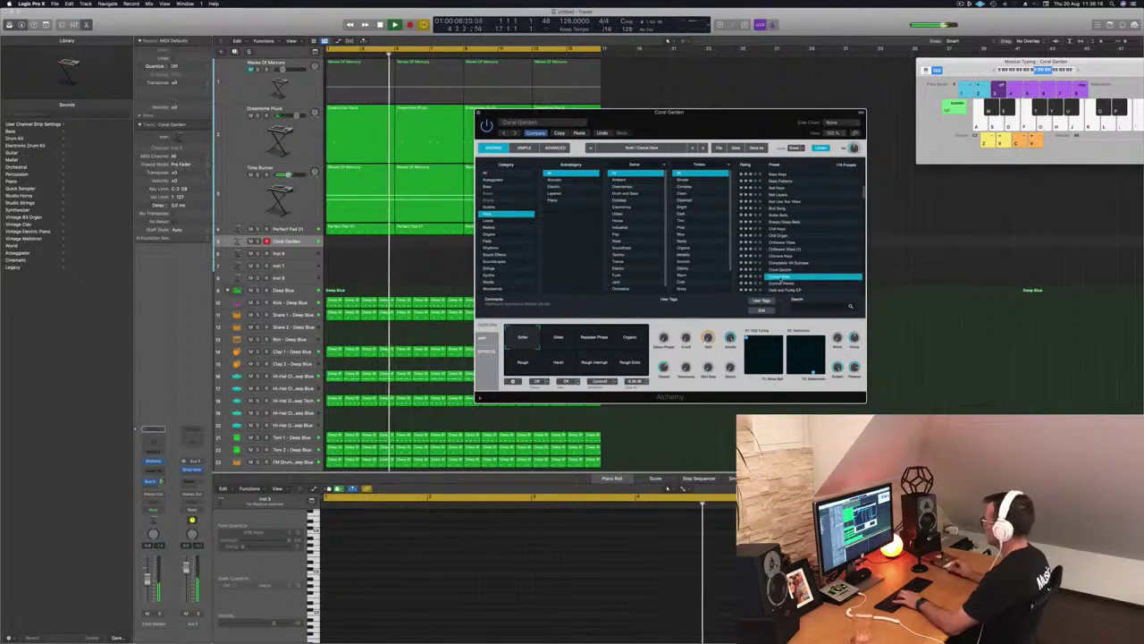
Step: Play test notes with Crystal Bells in different octaves of the Musical Typing keyboard
scroll(796, 246, down, 5)
key(g)
key(g)
key(d)
key(g)
click(1052, 60)
key(h)
key(j)
key(g)
key(g)
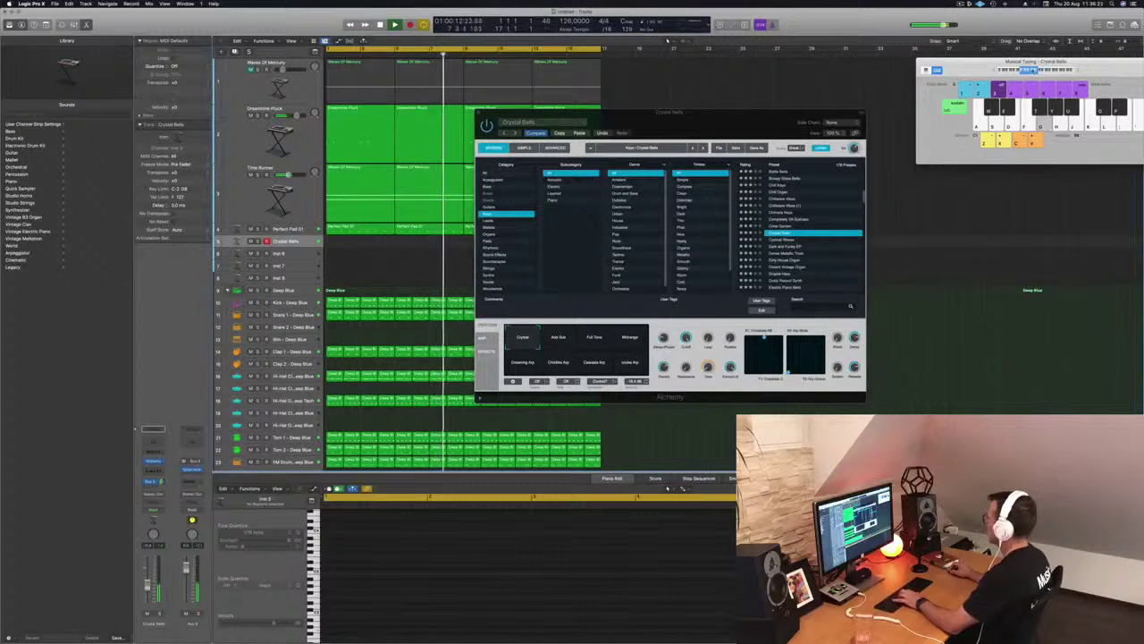
click(1079, 70)
key(g)
key(h)
Step: Audition the Keys presets Dirty House Organ, Droplet Harp and Dusty Record Synth with test notes
click(784, 260)
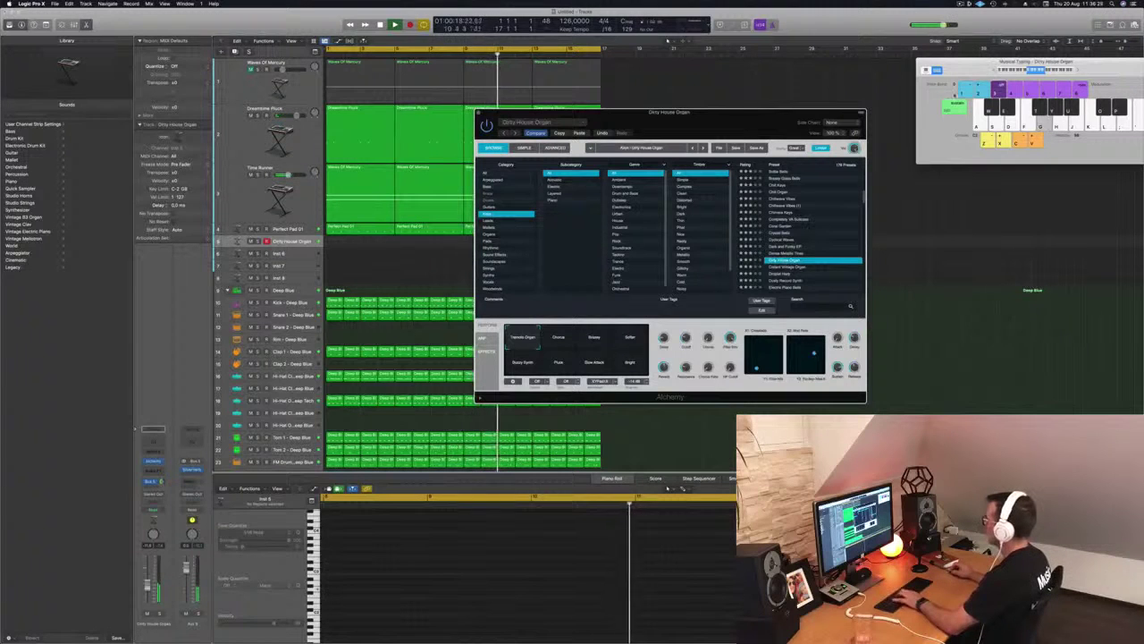
click(787, 273)
key(g)
scroll(810, 240, down, 2)
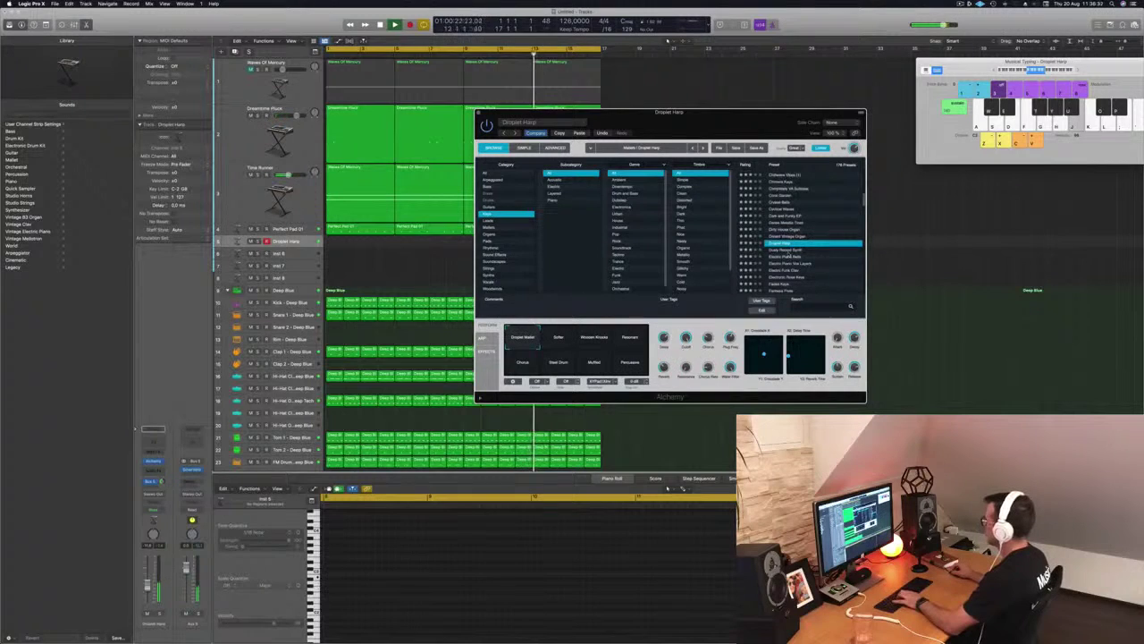
click(790, 251)
key(j)
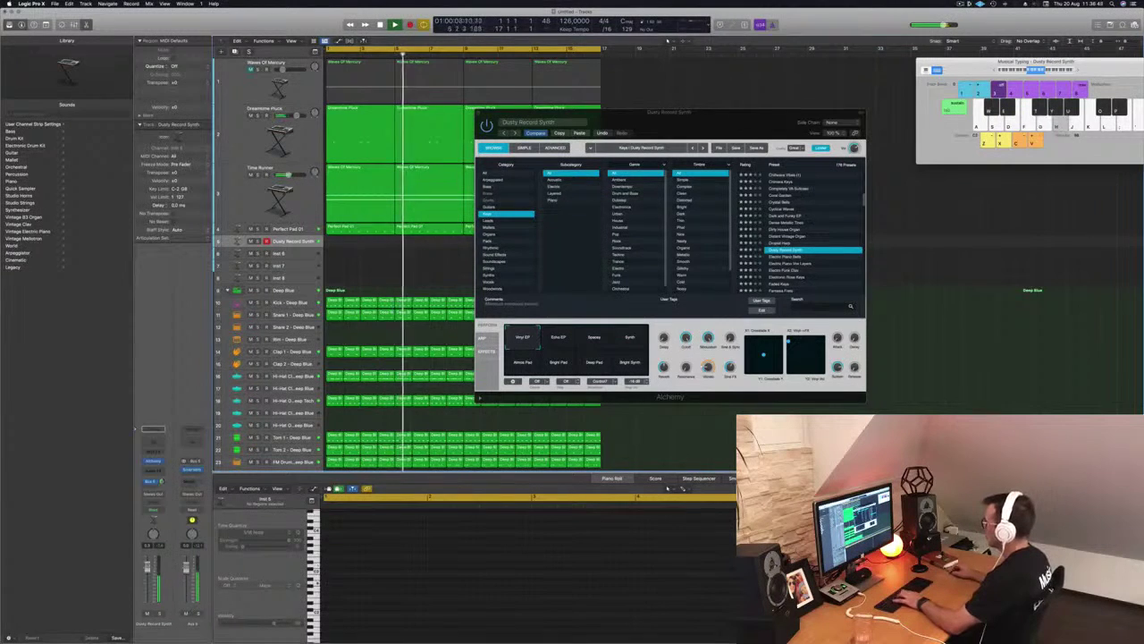
Step: Audition Dusty Record Synth's variations, including Spacey, Synth and Deep Pad
click(594, 340)
click(629, 340)
click(518, 363)
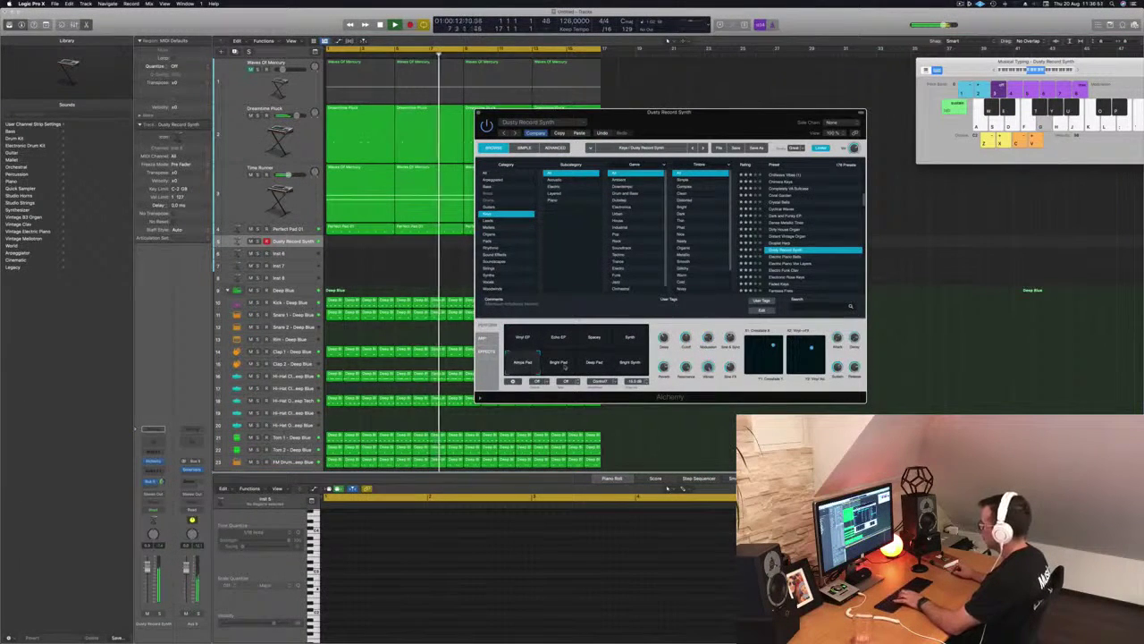
click(593, 364)
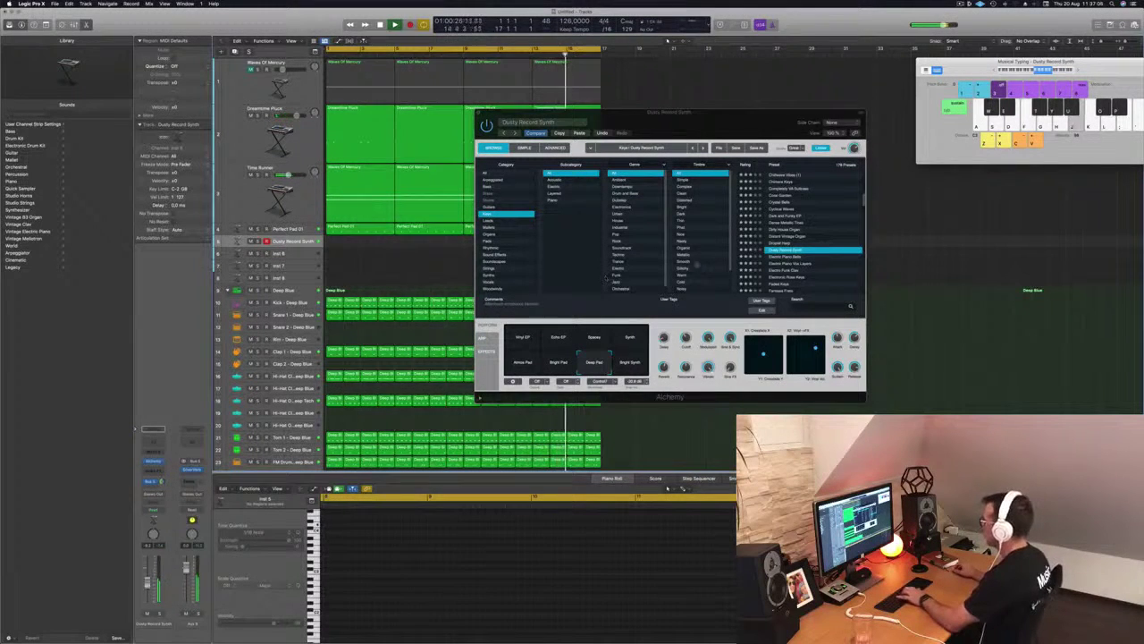
Step: Audition the Keys presets from Electric Funk Clav to Flute Hold, including Faded Keys, playing test notes
click(789, 271)
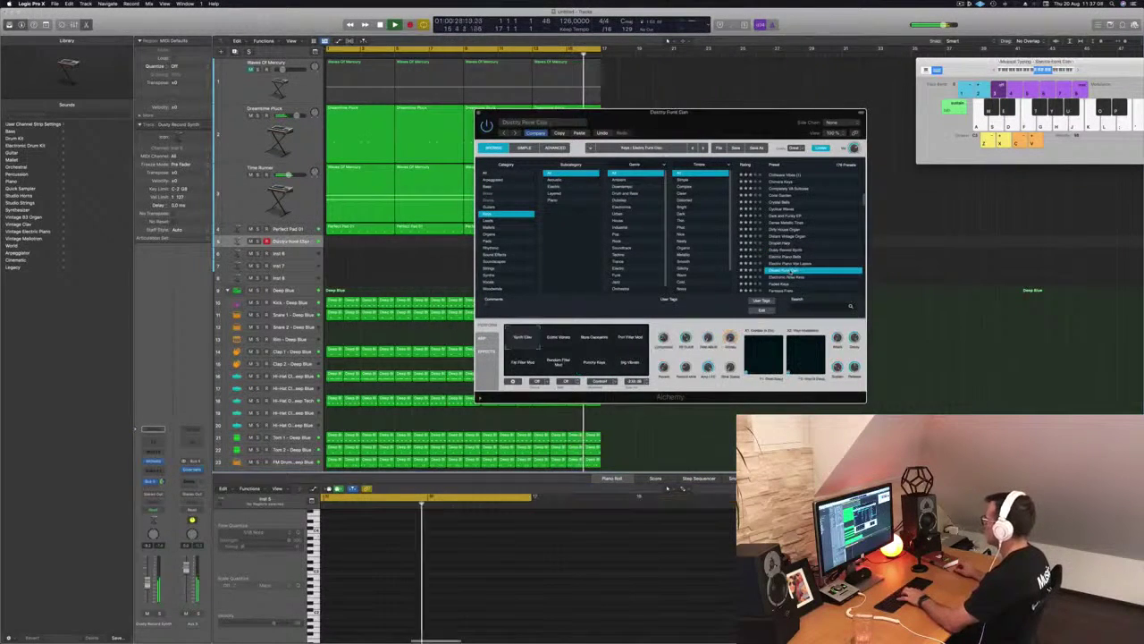
scroll(788, 267, down, 3)
click(785, 250)
key(j)
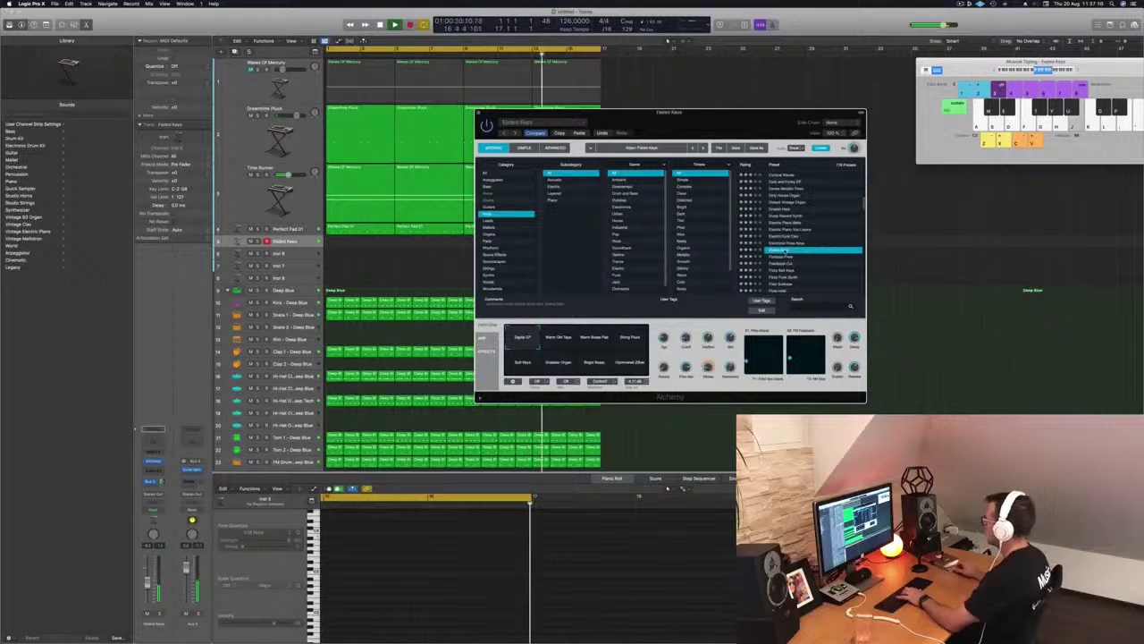
key(k)
scroll(823, 230, down, 3)
click(785, 232)
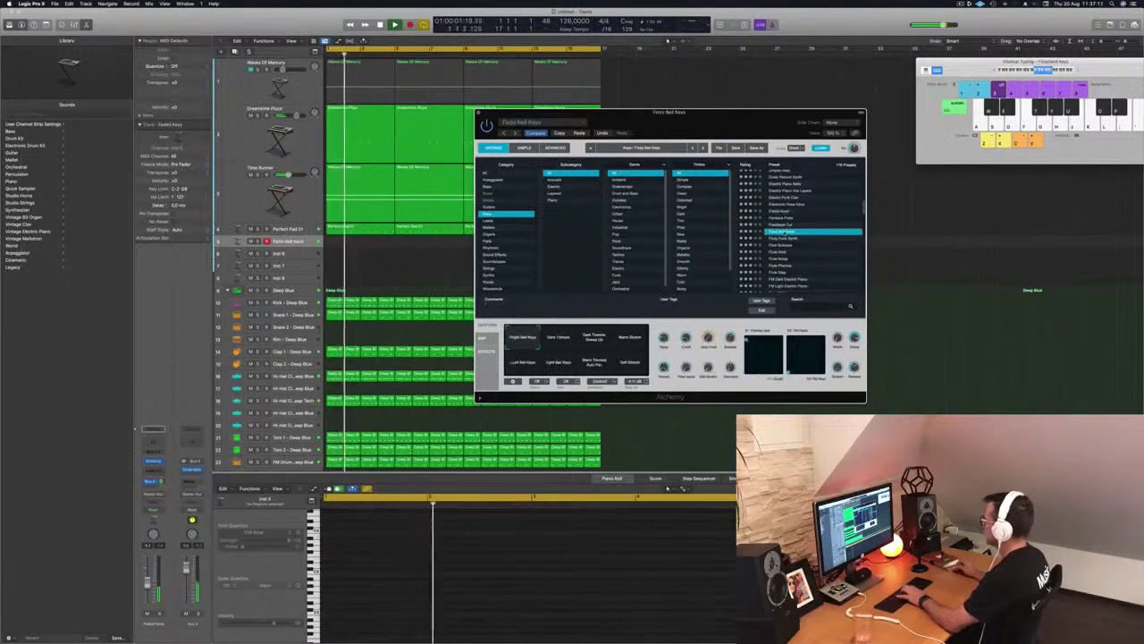
key(j)
key(k)
key(l)
click(777, 253)
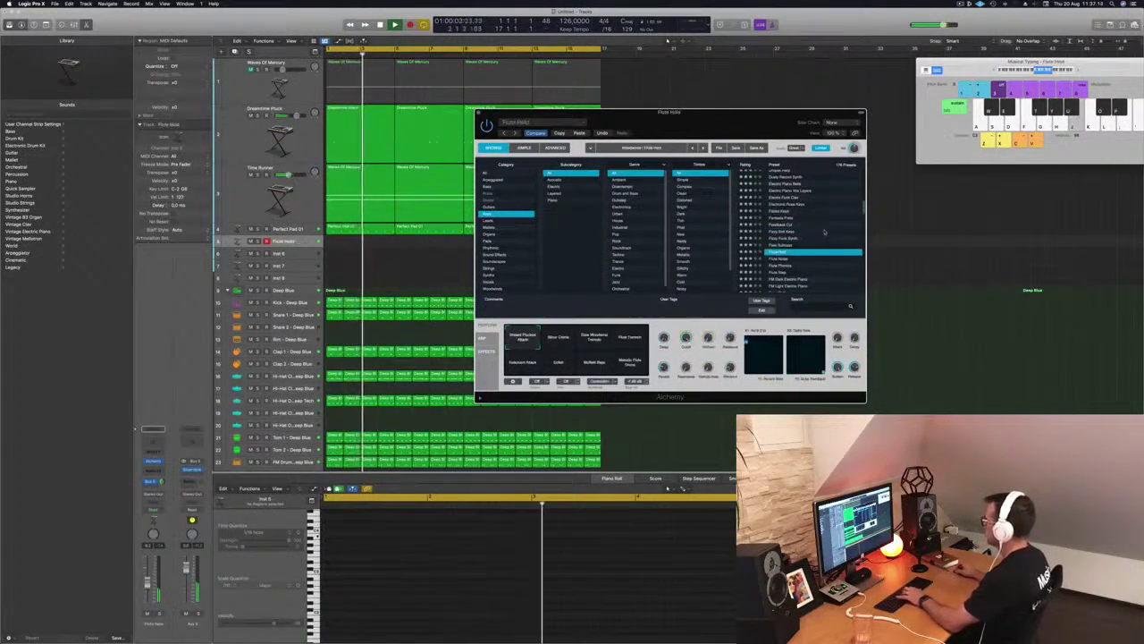
Step: Audition the Keys presets FM Dark Electric Piano and Fuzzy Logic Piano with test notes
scroll(779, 251, down, 3)
click(790, 235)
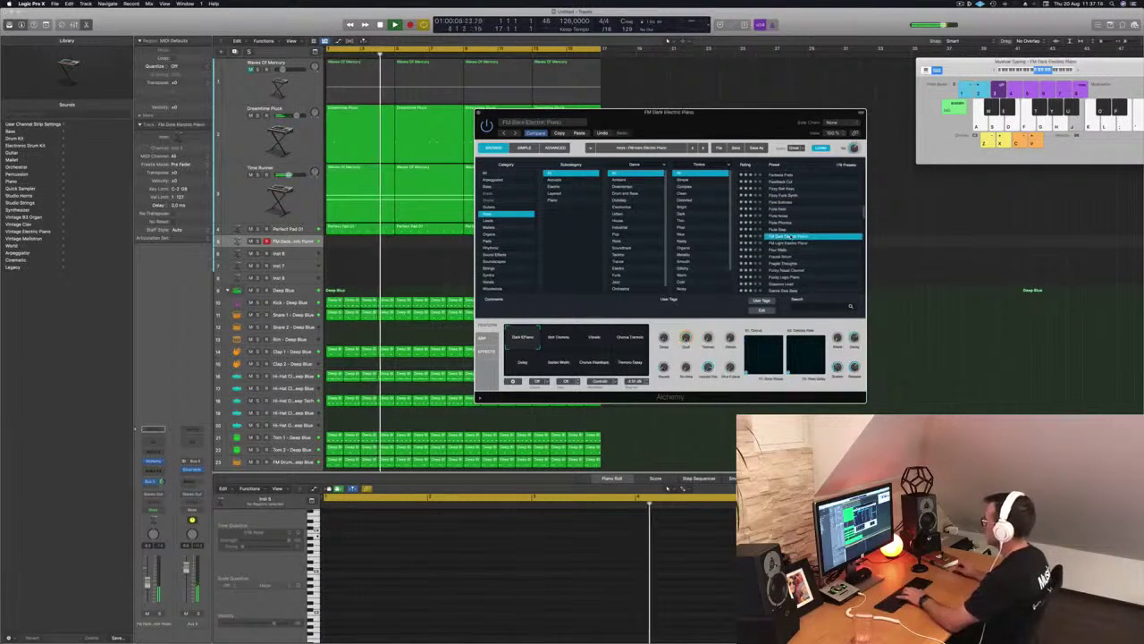
key(g)
key(g)
key(g)
key(d)
key(d)
click(827, 277)
key(g)
key(d)
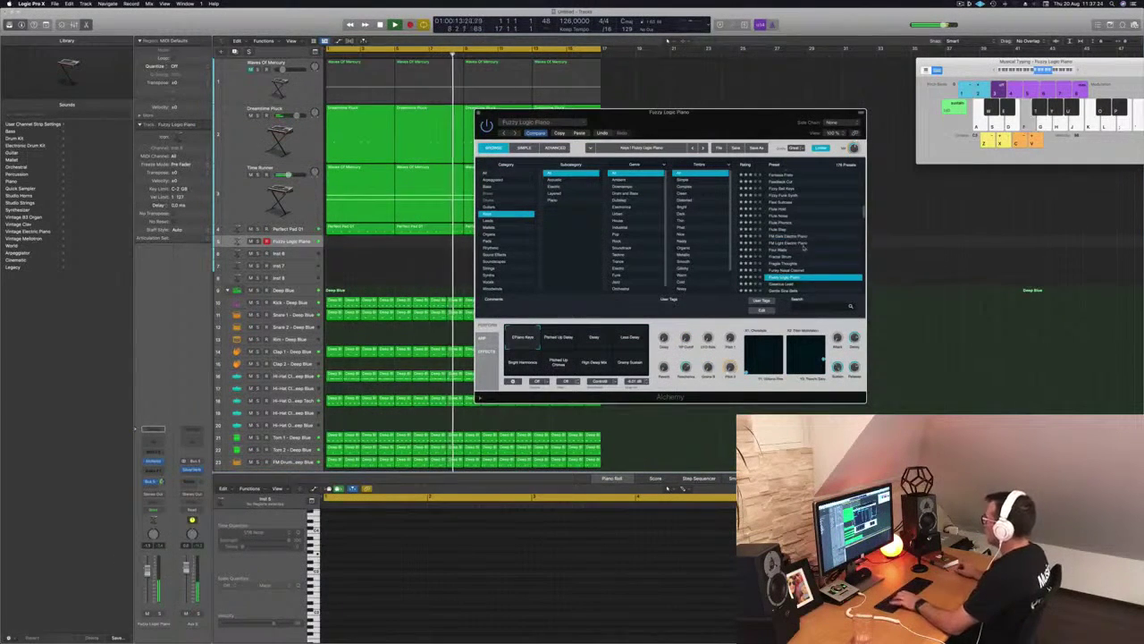
Step: Load the Keys preset Gentle Sine Bells and compare its variations, including Metallic Bell 2 and Shimmer Bell, returning to Metallic Bell 1
click(788, 283)
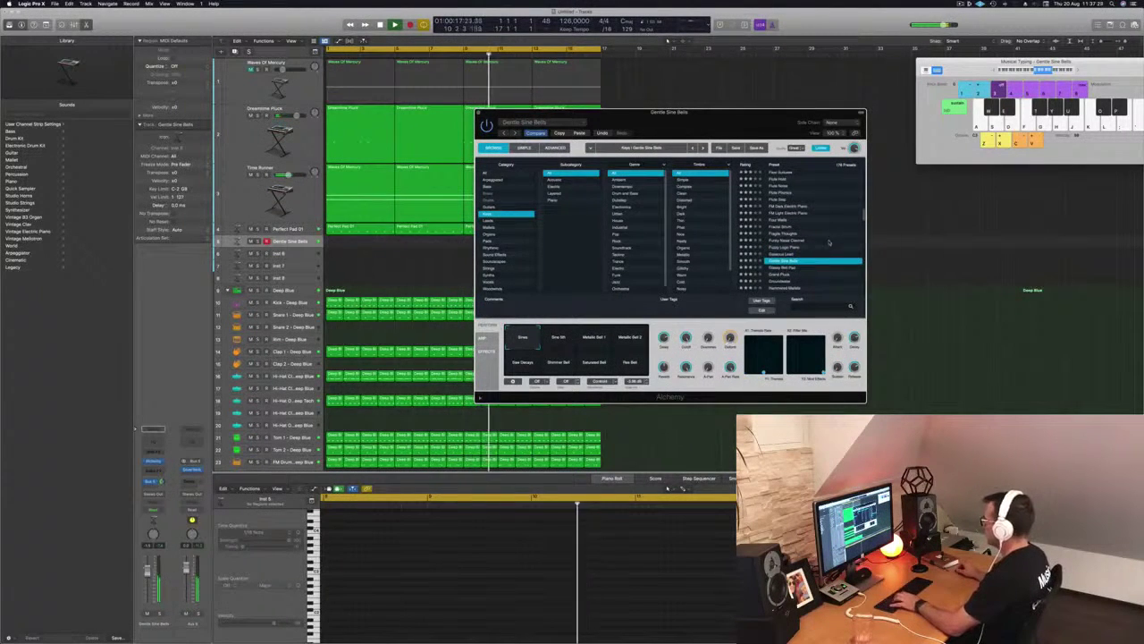
key(f)
key(g)
click(596, 337)
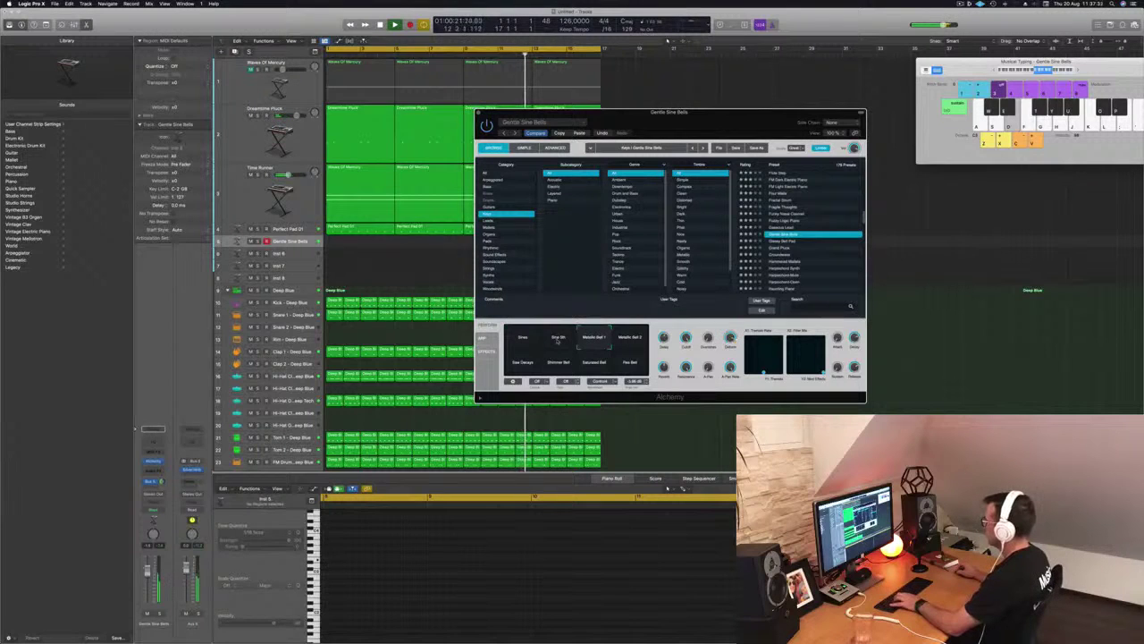
click(625, 340)
click(530, 366)
click(563, 367)
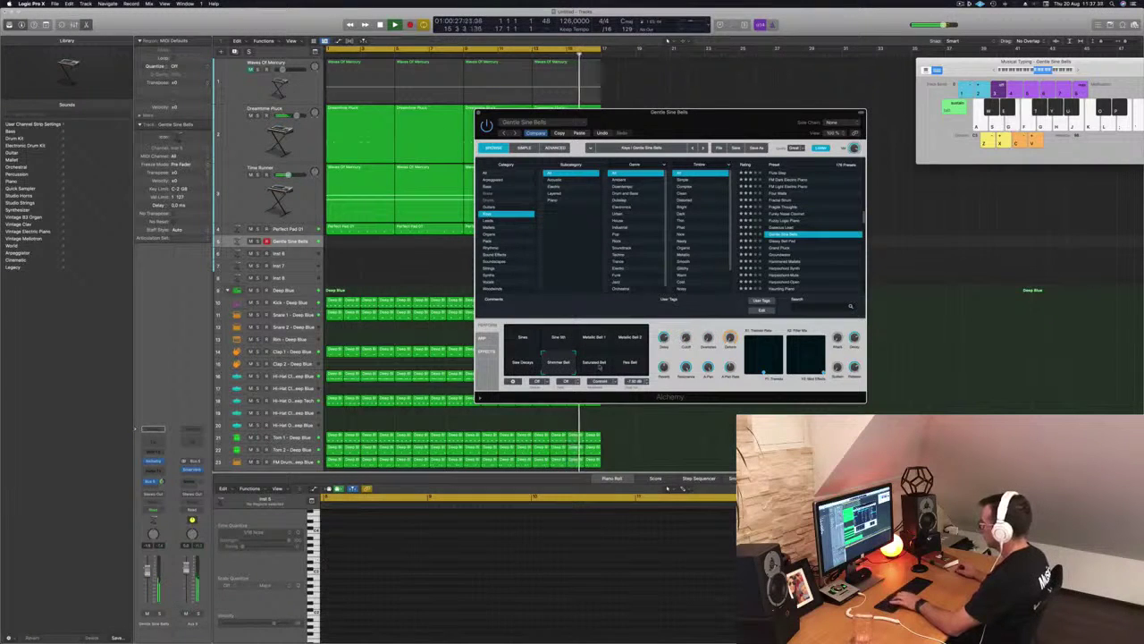
click(597, 365)
click(627, 367)
click(599, 337)
Step: Lower the Gentle Sine Bells track volume slightly and try a melody with Metallic Bell 1 over the loop
key(d)
drag(147, 571, 148, 583)
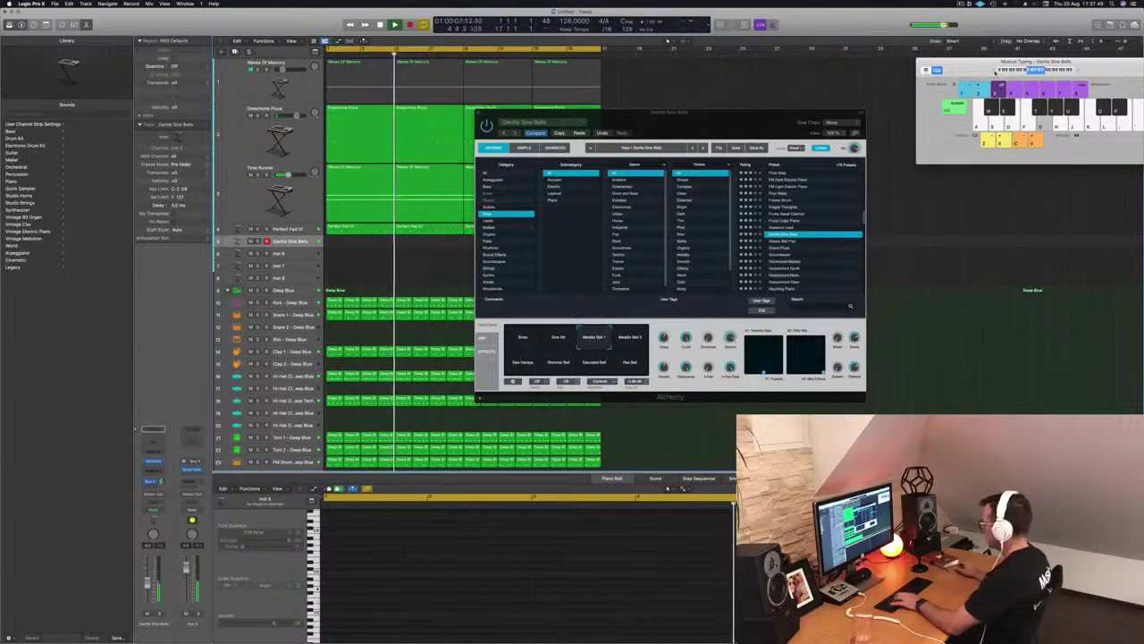
key(k)
key(j)
key(k)
key(l)
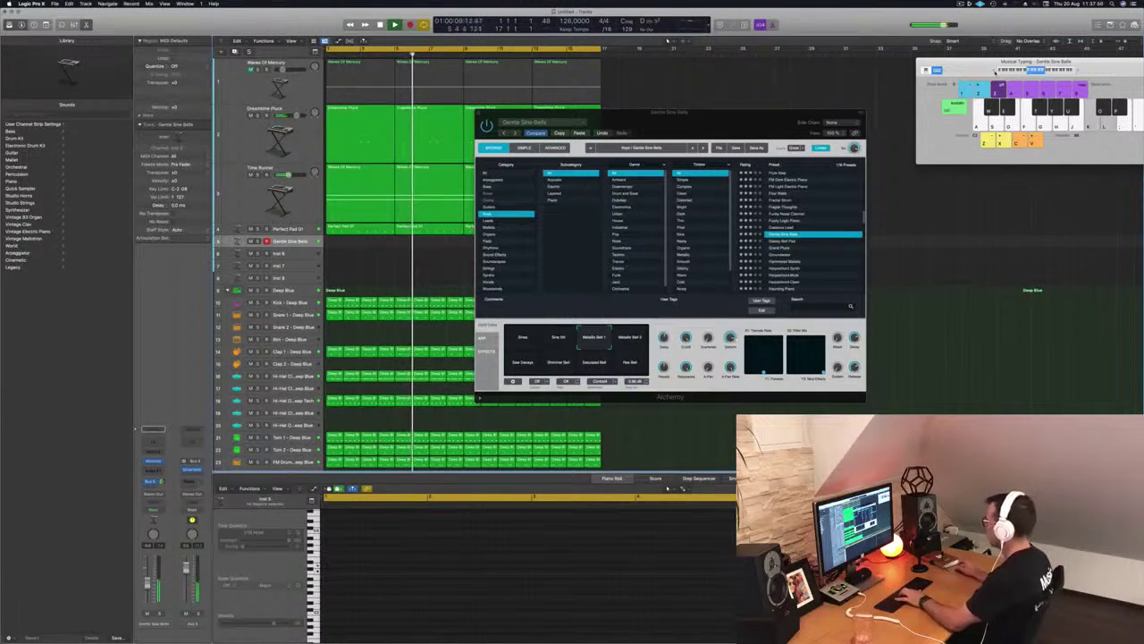
Step: Play test notes on Gentle Sine Bells and audition the Keys presets that follow it, up to Ice Piano
key(j)
key(h)
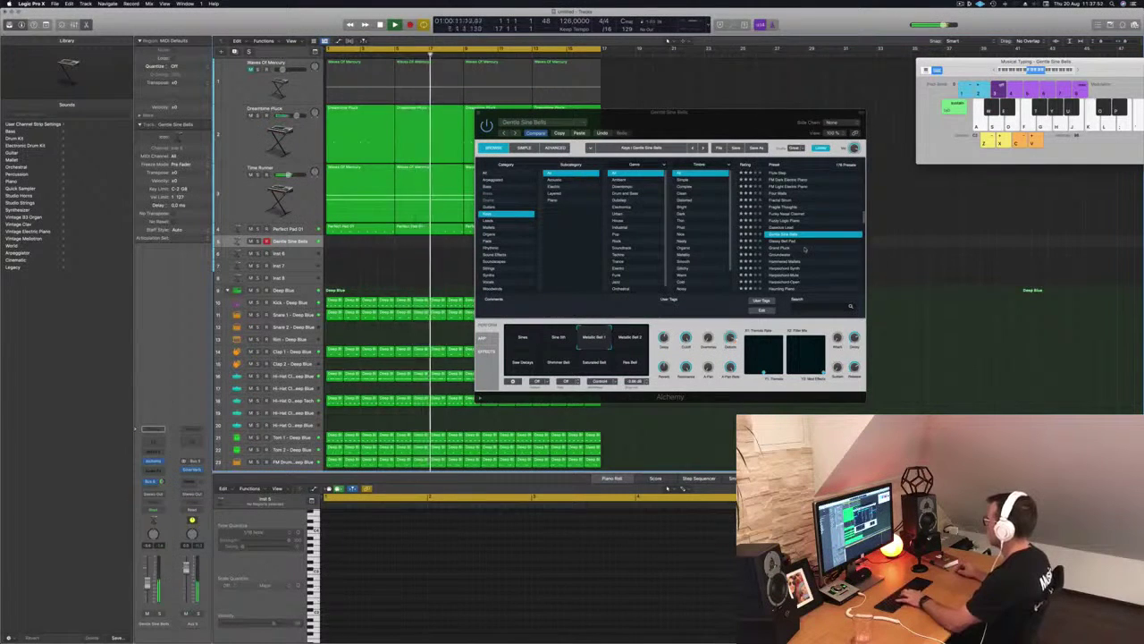
scroll(783, 266, down, 2)
click(787, 266)
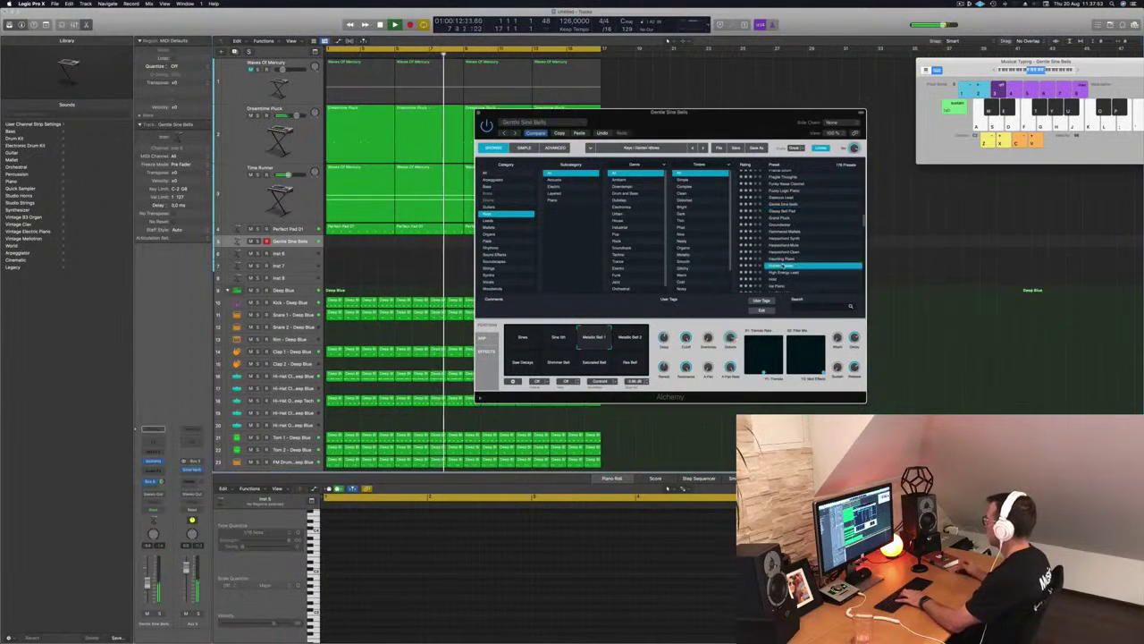
scroll(814, 250, down, 2)
click(792, 262)
scroll(792, 253, down, 2)
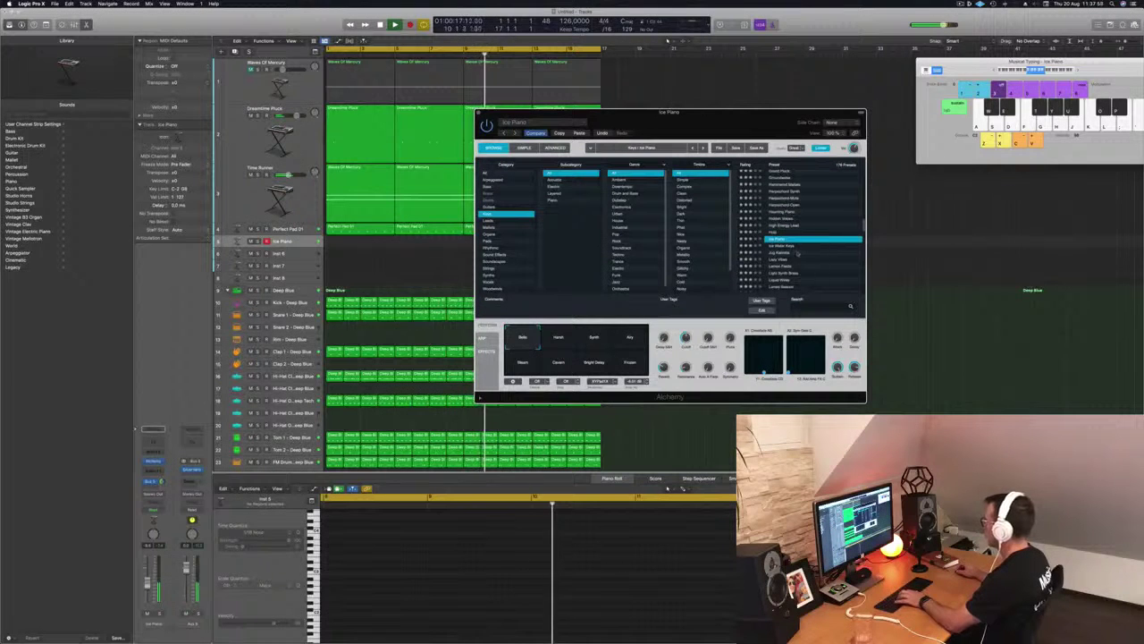
Step: Audition the Keys presets Ice Water Keys, Lazy Vibes, Lemon Fields and Lonely Beacon over the loop
click(787, 246)
scroll(804, 245, down, 1)
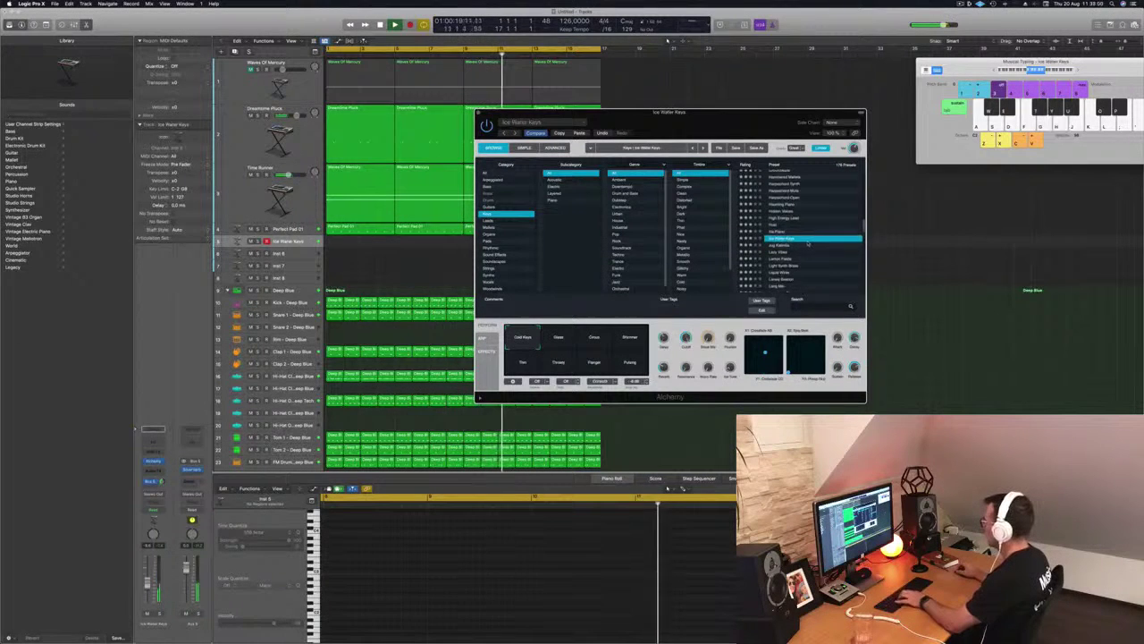
click(781, 253)
scroll(817, 242, down, 1)
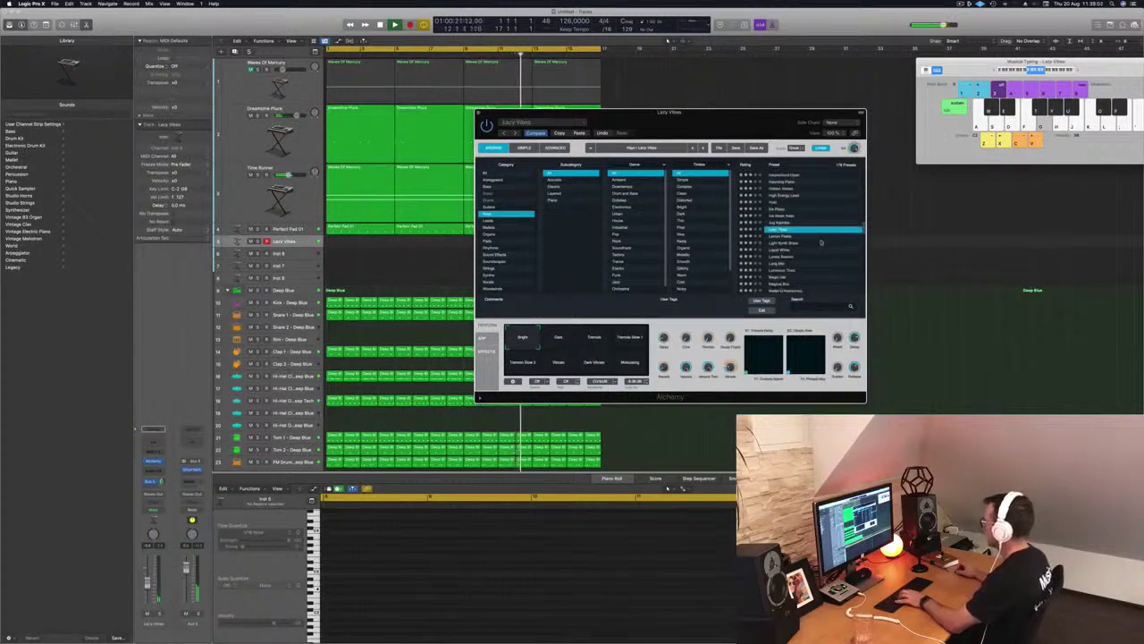
click(780, 236)
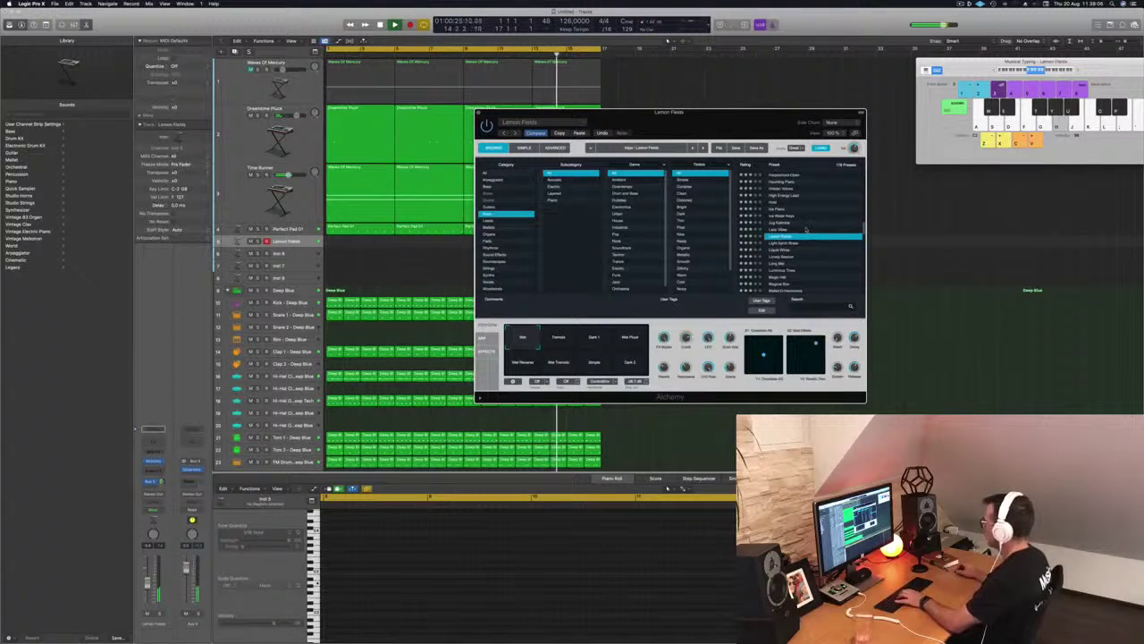
scroll(805, 248, down, 1)
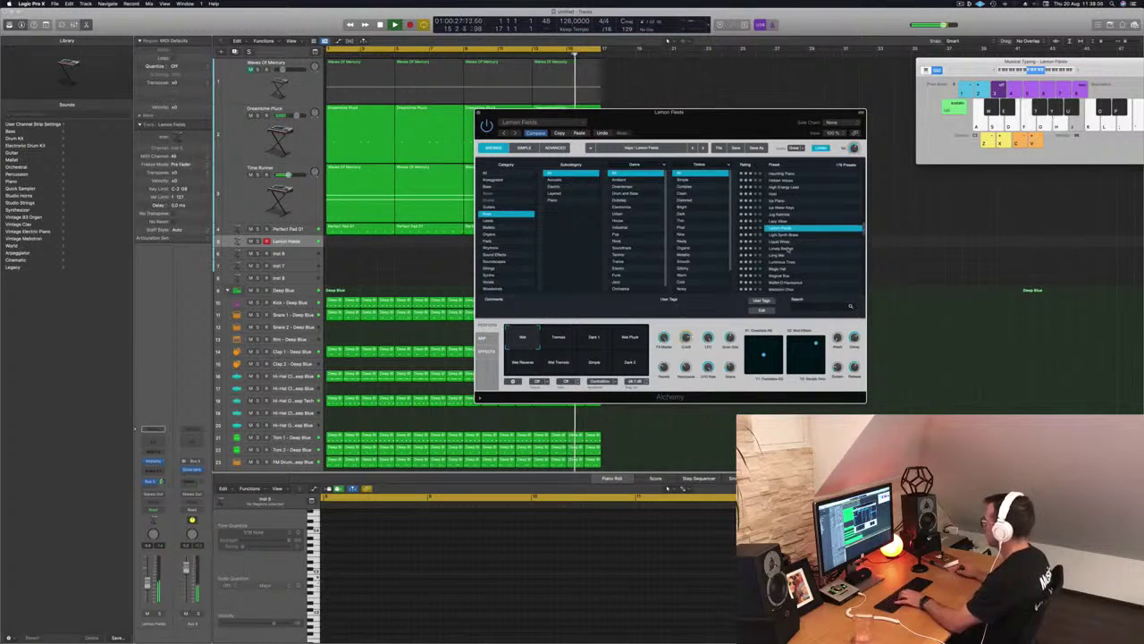
click(793, 249)
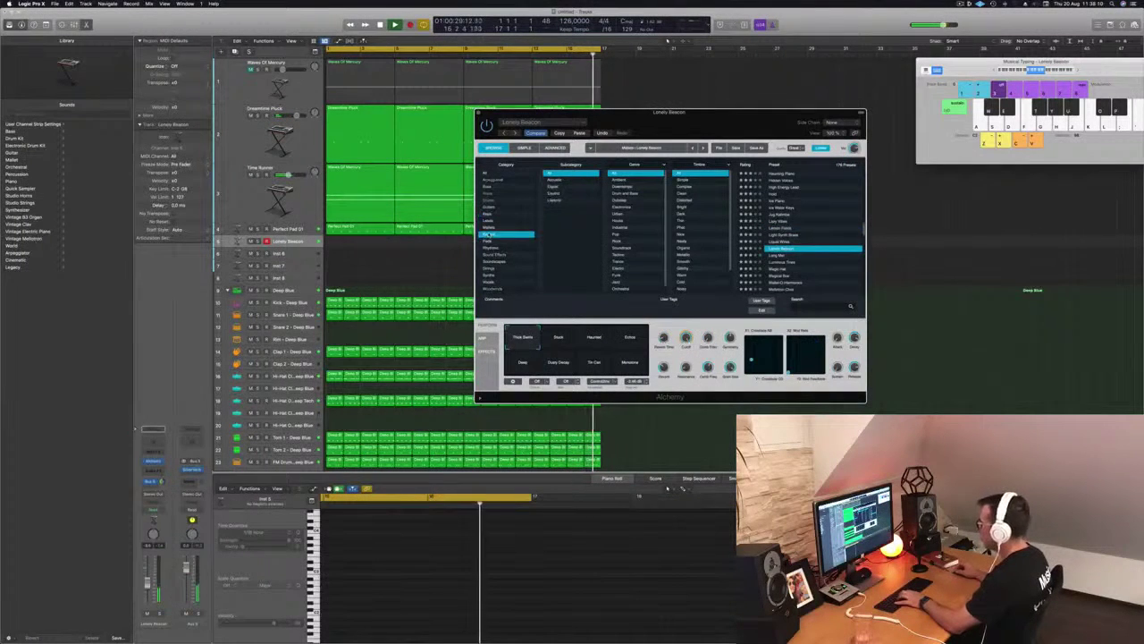
Step: Load the Organs preset Quirky Organ Stack with a slightly raised track volume and record a melody over the loop
click(789, 227)
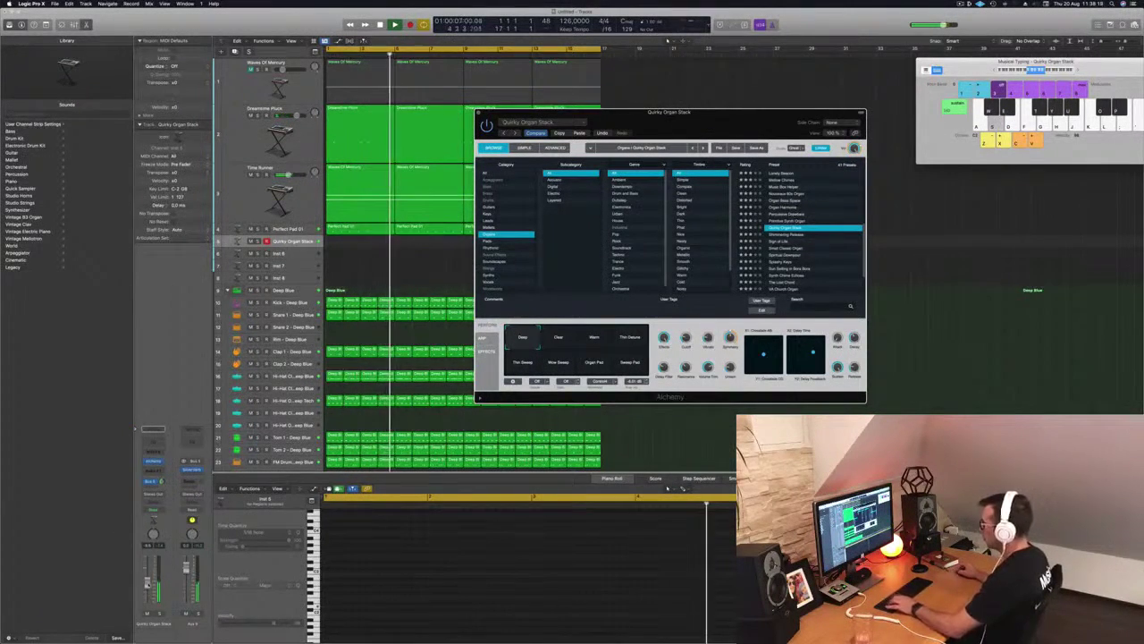
drag(148, 583, 148, 578)
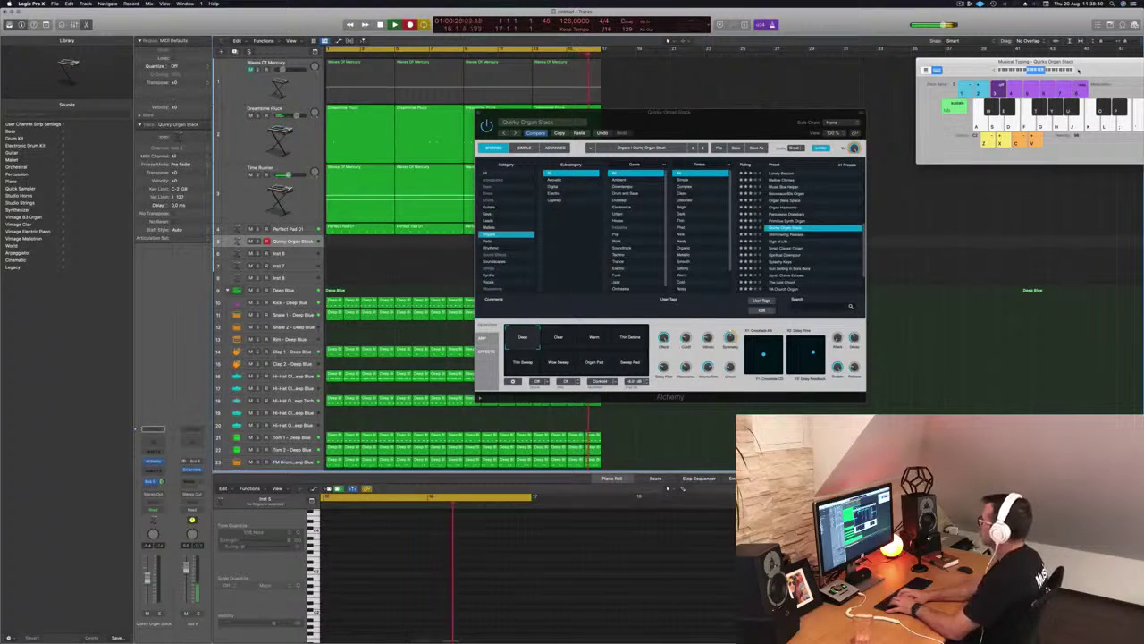
key(s)
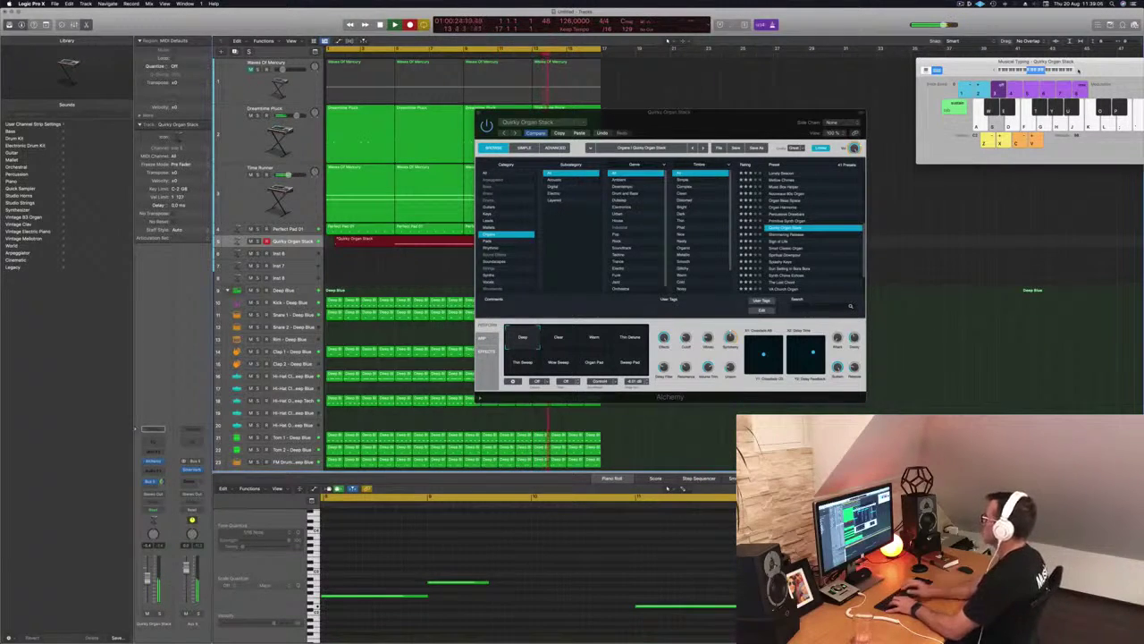
key(space)
Step: Cut the recorded Quirky Organ Stack take down to one four-bar phrase placed at bar 1
drag(707, 128, 965, 121)
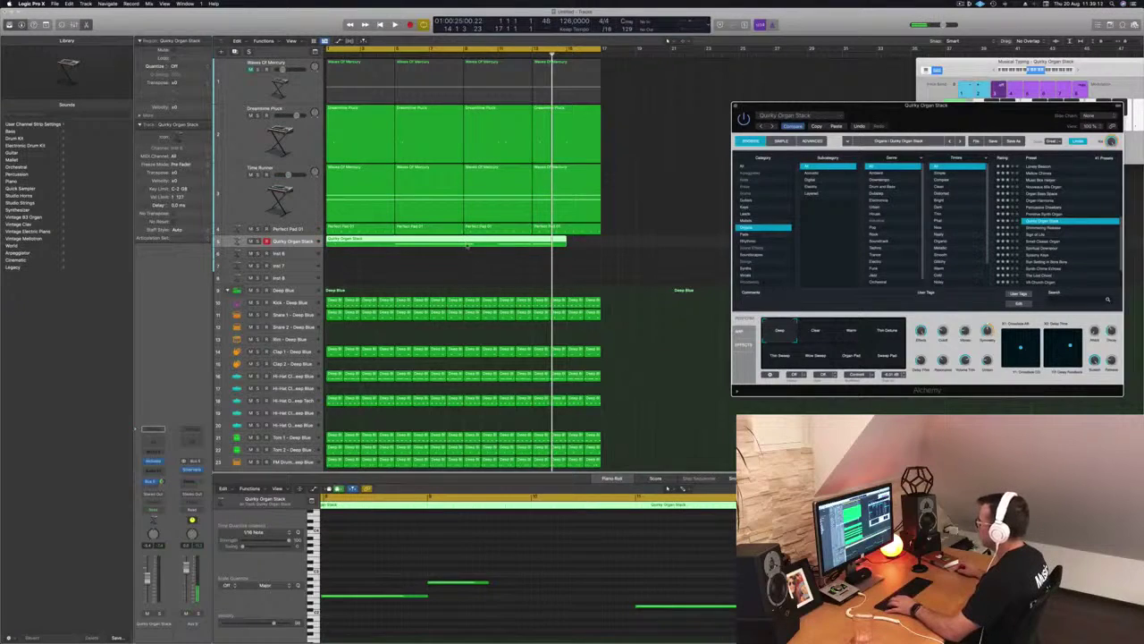
click(466, 244)
click(459, 268)
click(467, 244)
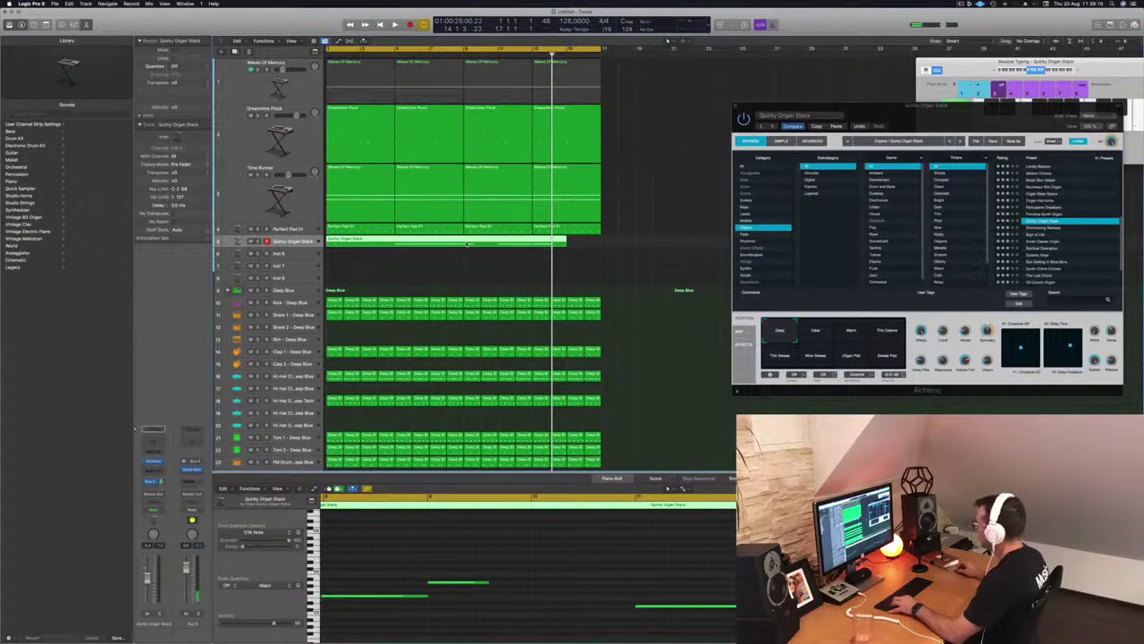
key(space)
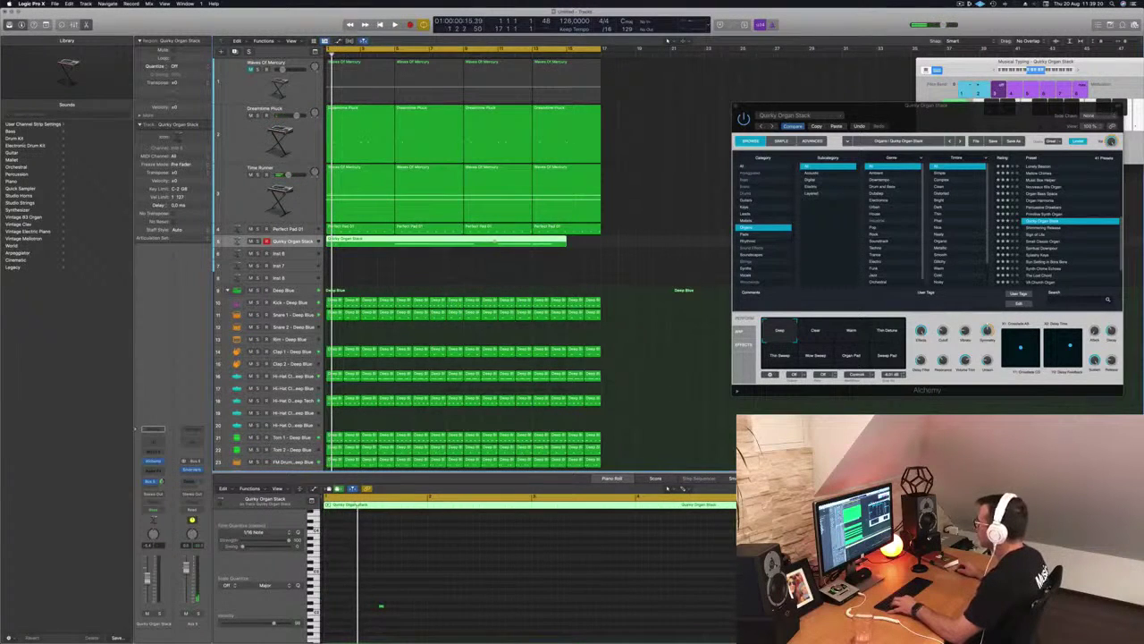
click(479, 242)
key(Return)
key(Delete)
drag(522, 241, 350, 240)
key(space)
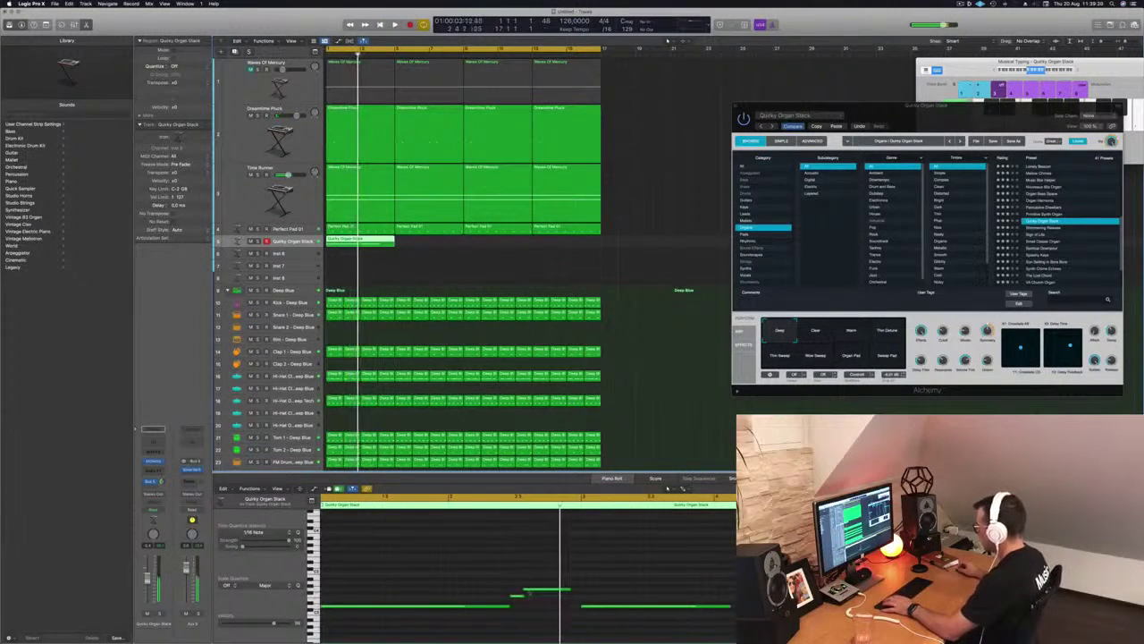
Step: Nudge the phrase's two short middle notes slightly later and lengthen the first note up to them, checking by playback
drag(499, 587, 551, 600)
key(space)
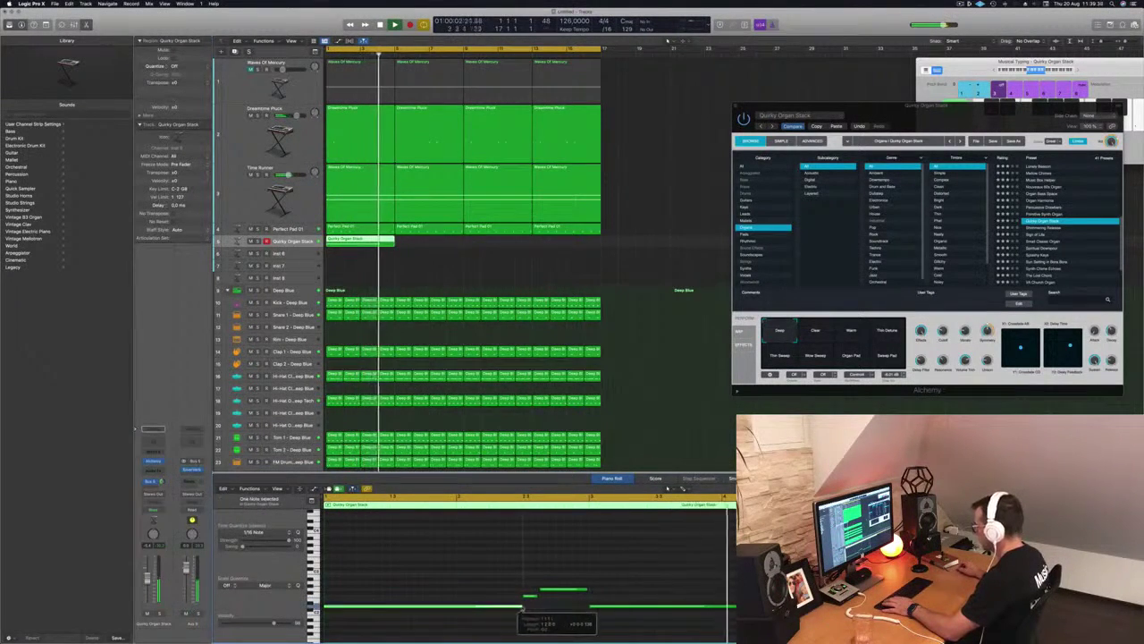
key(Return)
click(448, 590)
key(Return)
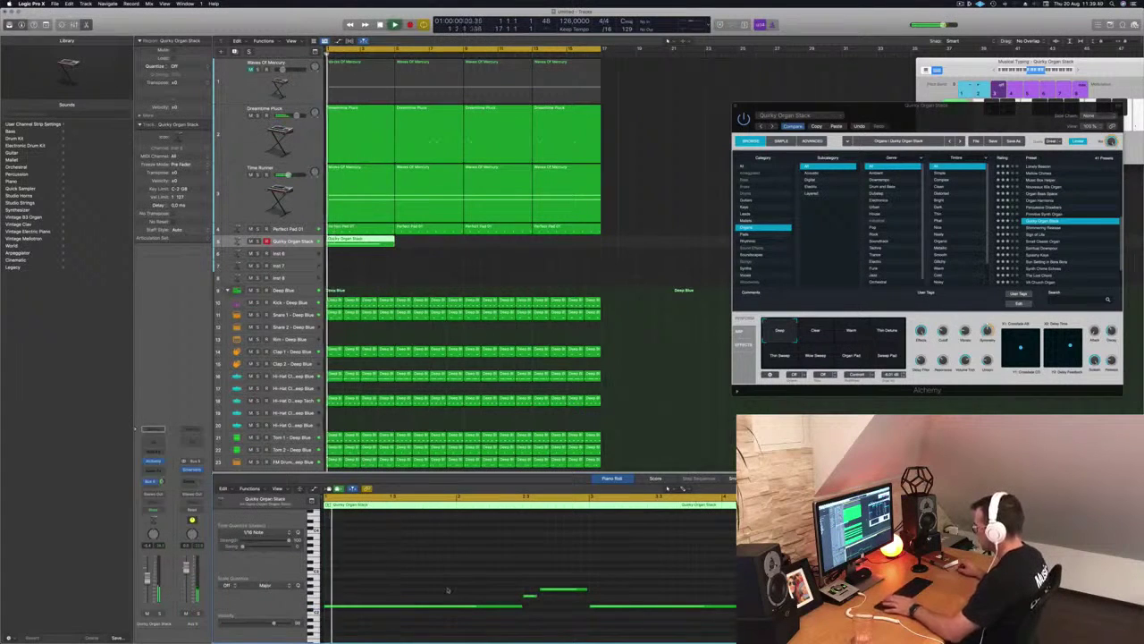
Step: Fine-tune the first organ note so it ends just before the second, and select all notes of the phrase
drag(377, 609, 381, 611)
key(space)
key(space)
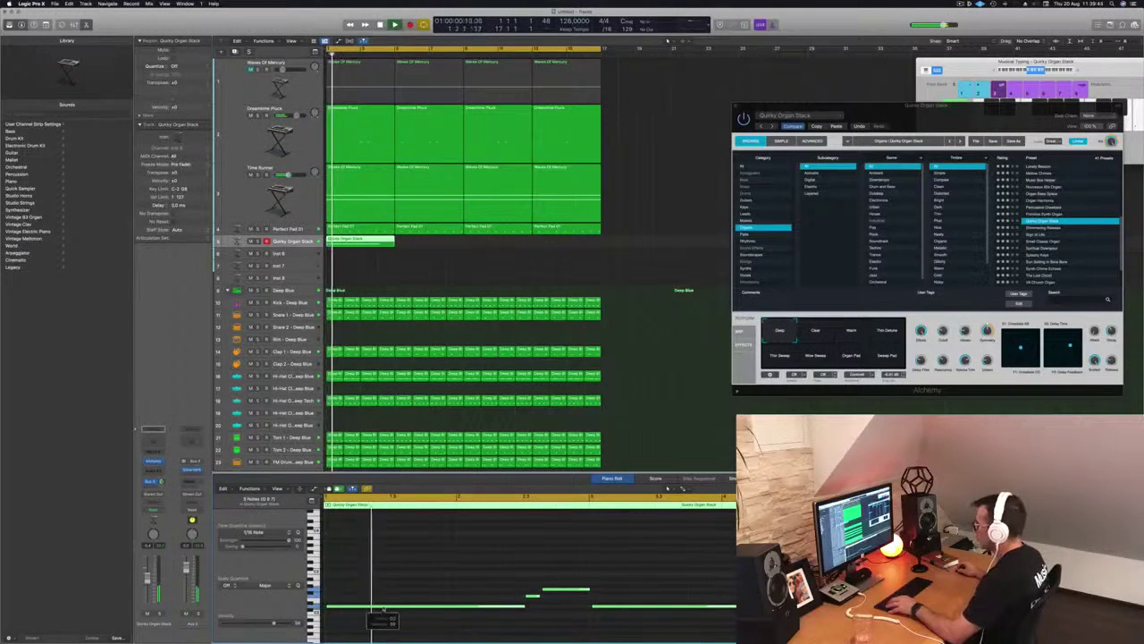
click(412, 576)
key(space)
key(space)
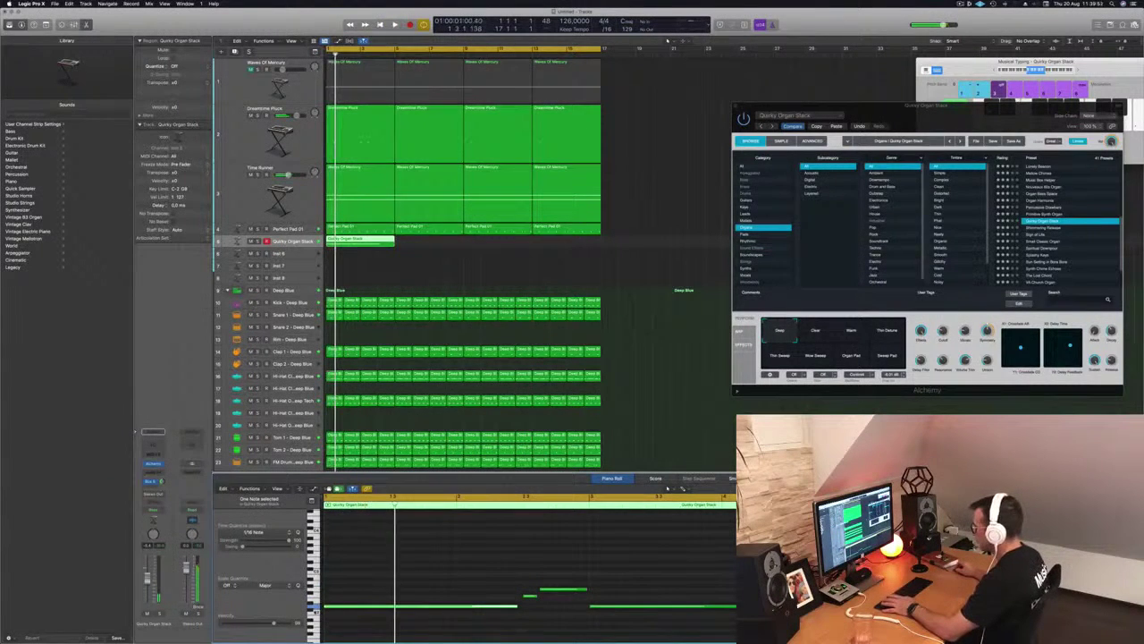
click(482, 633)
key(super+a)
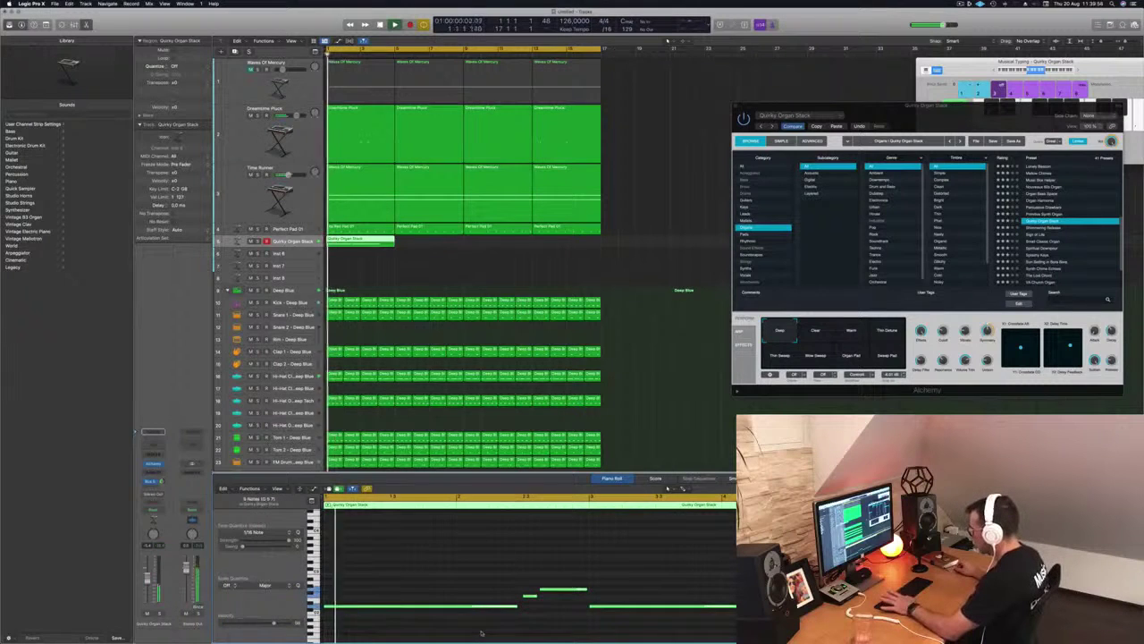
Step: Replay the organ phrase against the other tracks and shorten its long first note
click(405, 272)
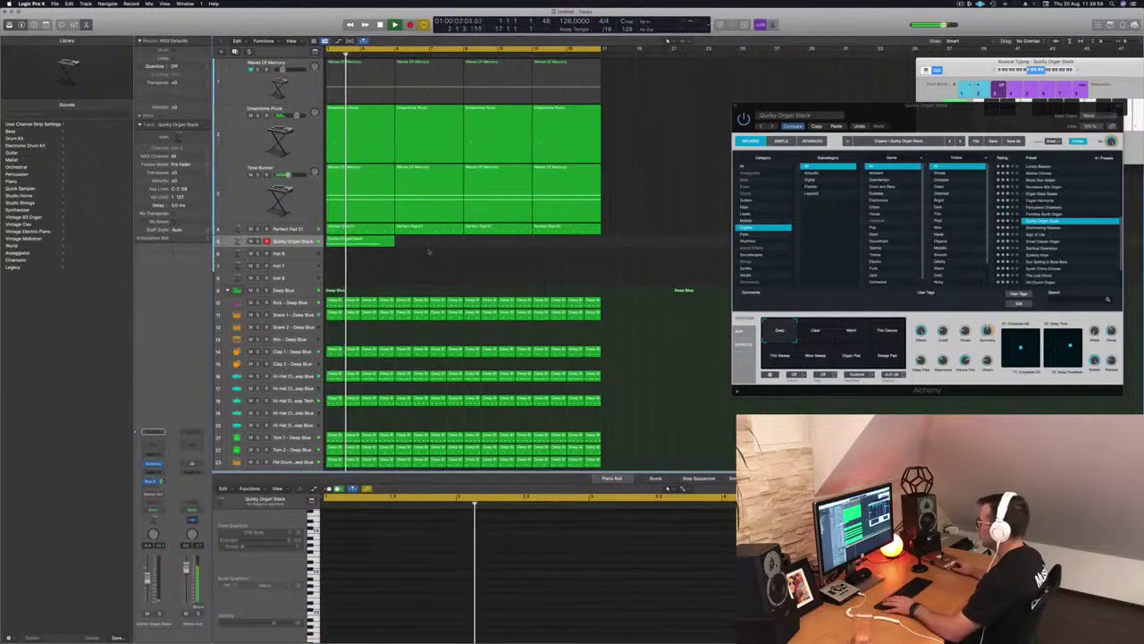
click(386, 241)
scroll(414, 266, left, 2)
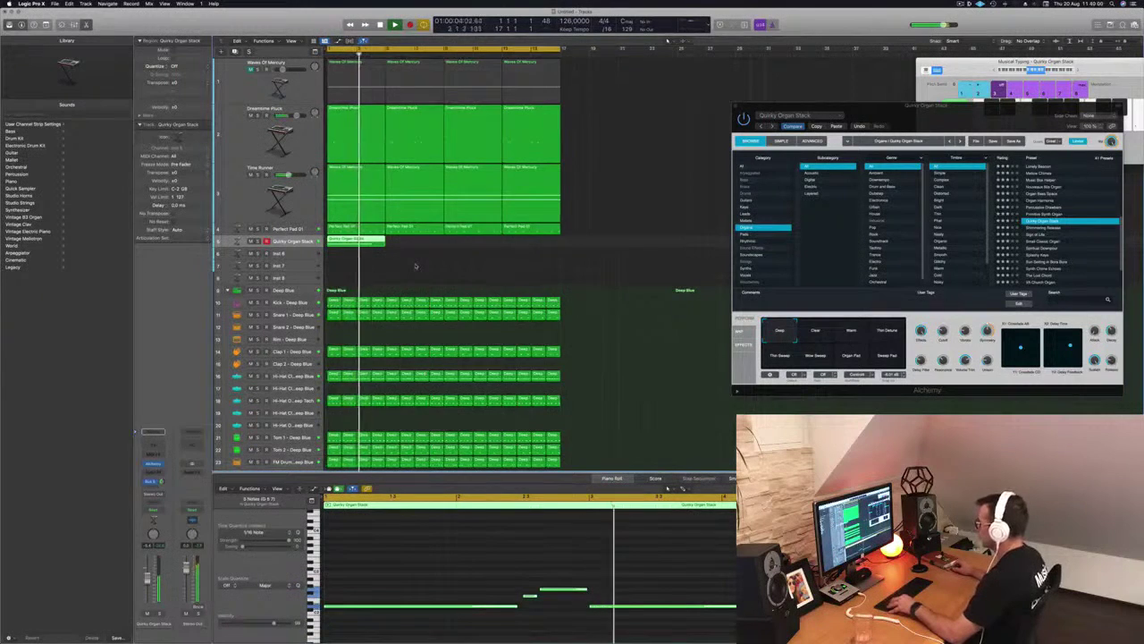
scroll(421, 277, left, 2)
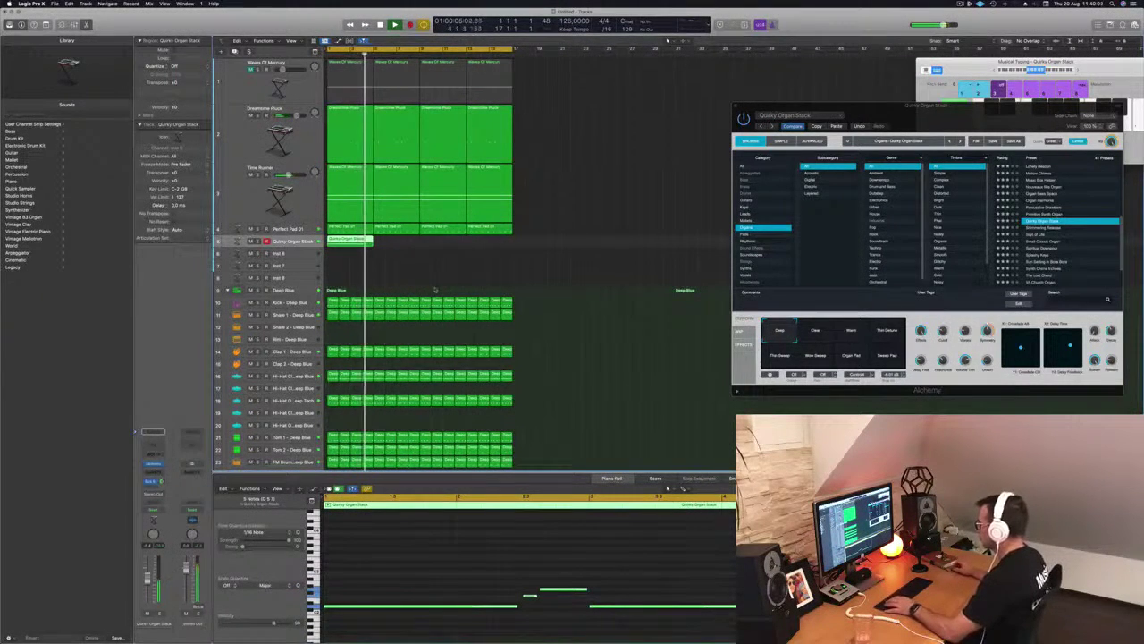
key(Return)
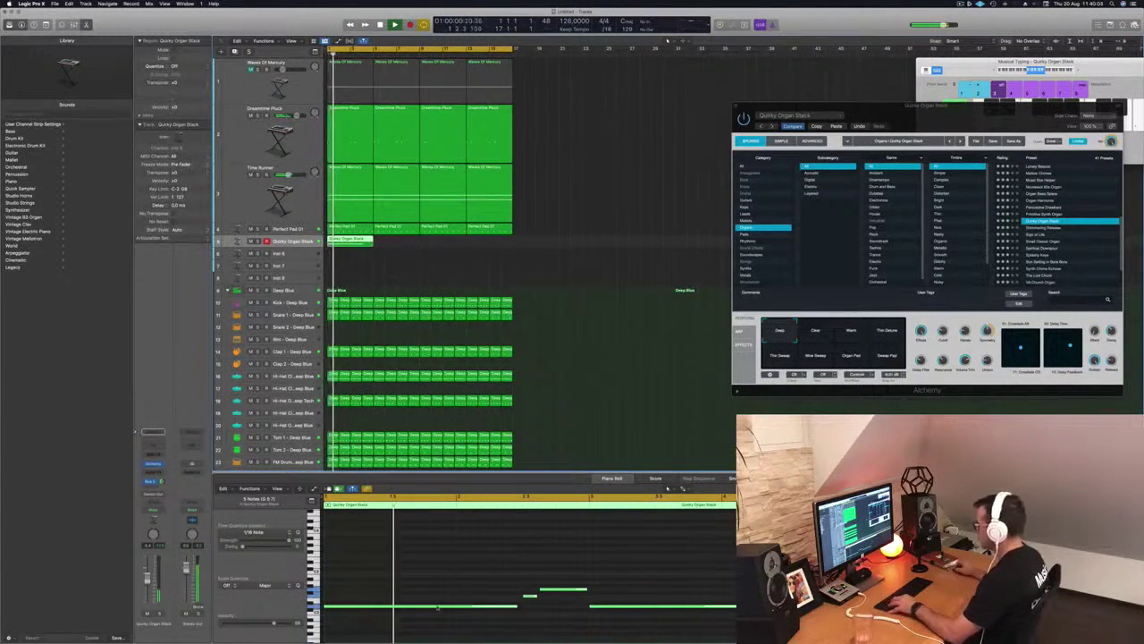
click(478, 605)
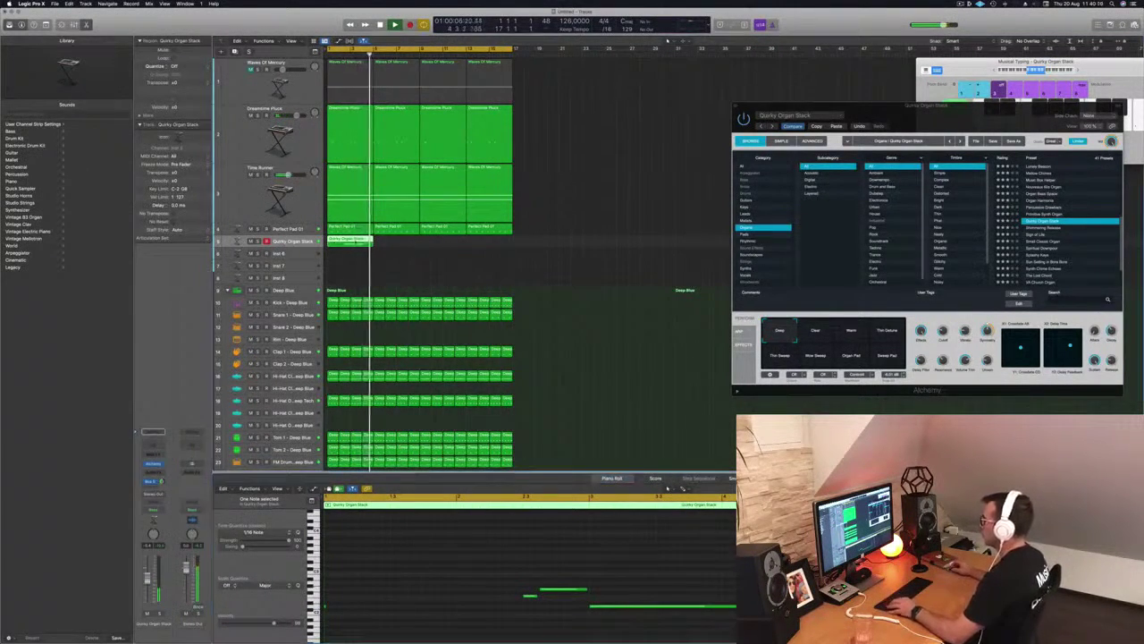
Step: Duplicate the organ phrase to fill the loop up to bar 17 and enlarge the track's height
drag(349, 241, 460, 247)
scroll(429, 276, left, 3)
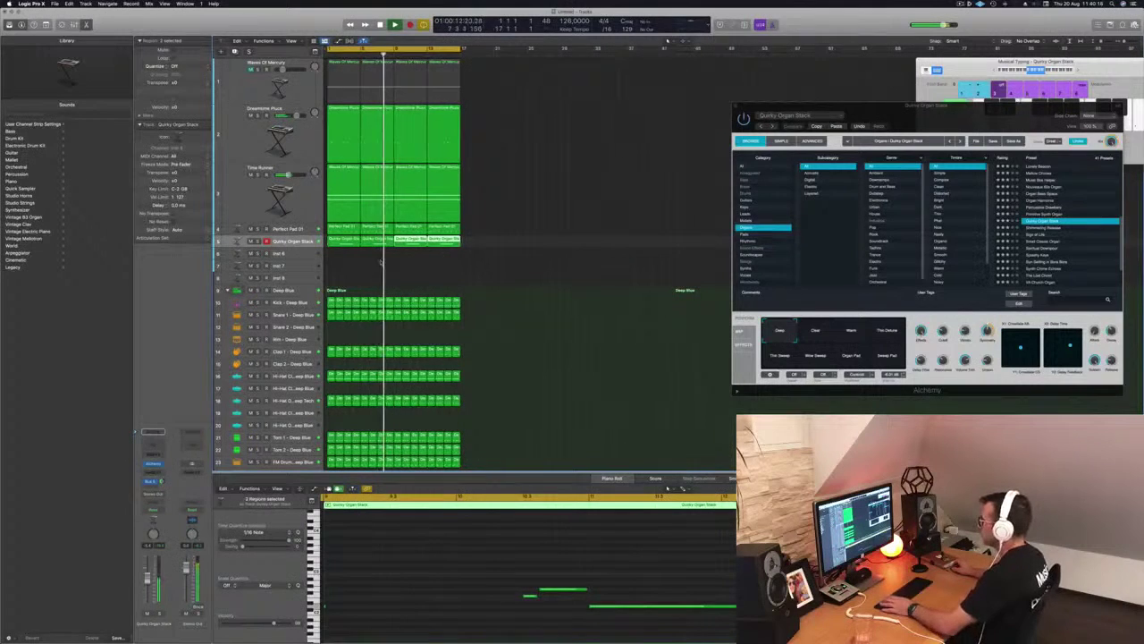
key(Return)
drag(308, 247, 309, 302)
Step: Compare the Quirky Organ Stack variations Warm, Thin Detune and Sweep Pad during playback
drag(804, 105, 628, 90)
click(677, 318)
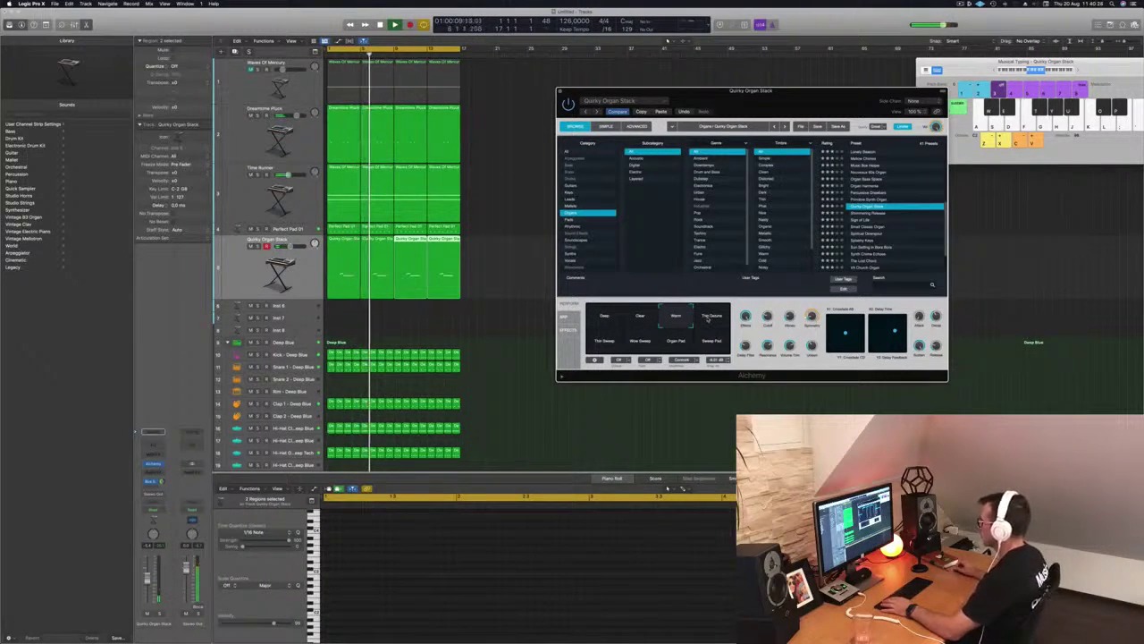
click(711, 320)
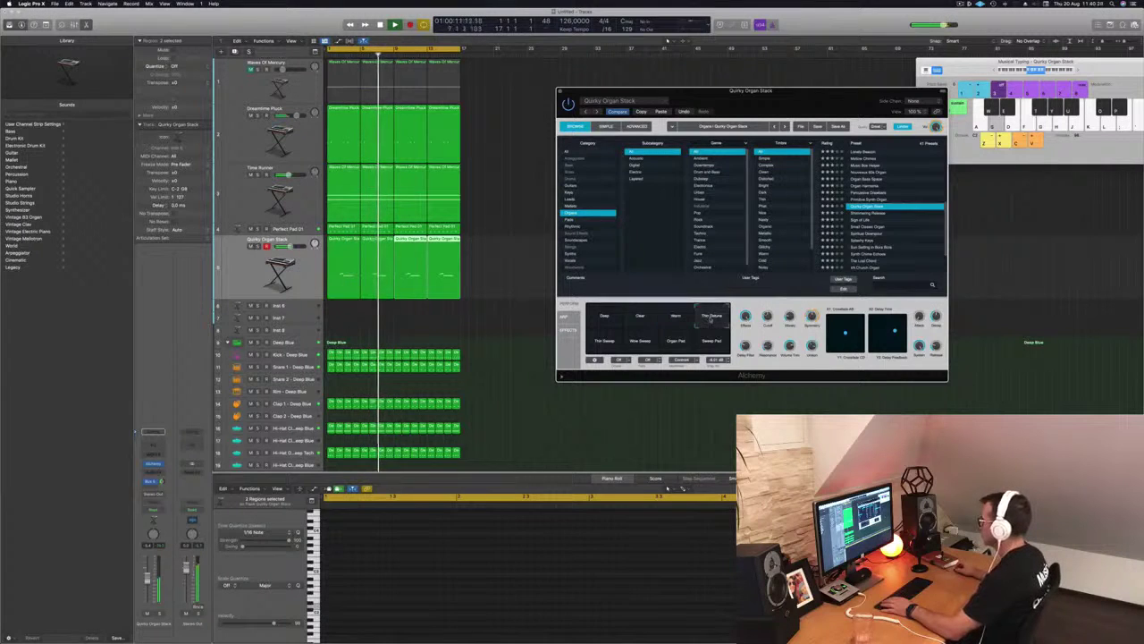
click(712, 339)
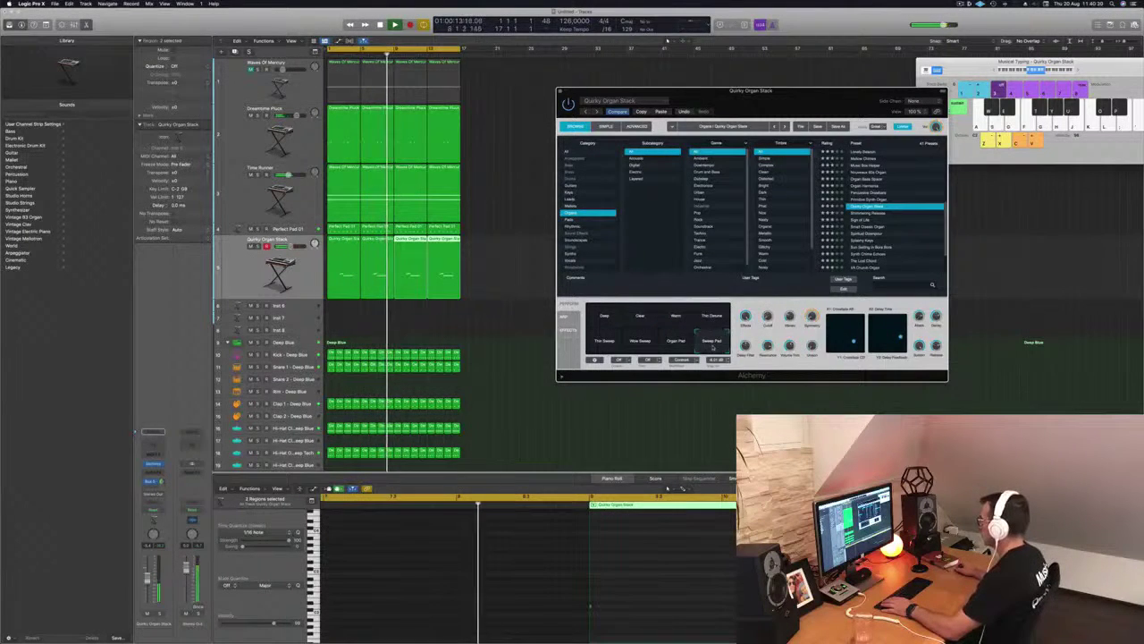
Step: Load the preset Shimmering Release on the organ track, adjust the track volume and replay the loop from the start
click(865, 213)
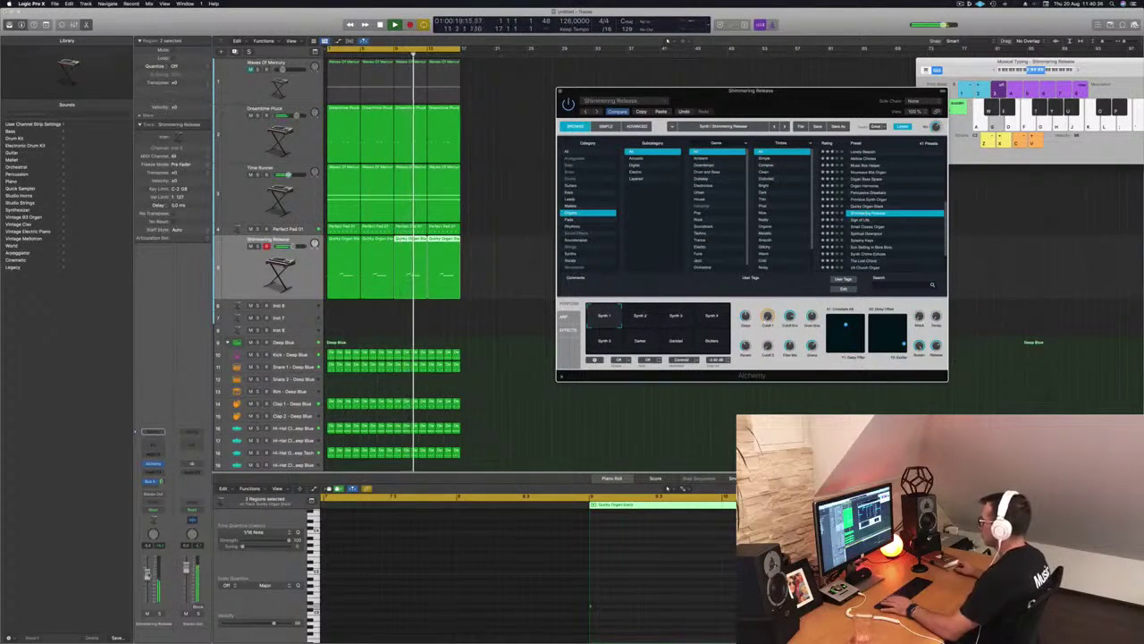
click(289, 246)
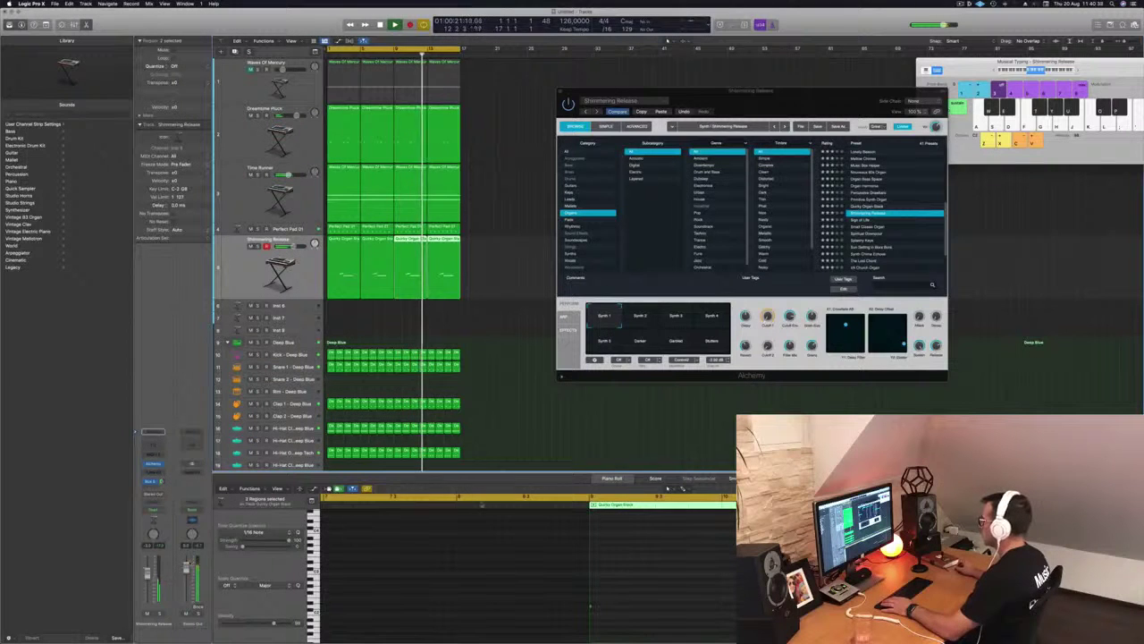
key(Return)
Step: Lengthen the first note of the first organ region until it reaches the second note
click(345, 267)
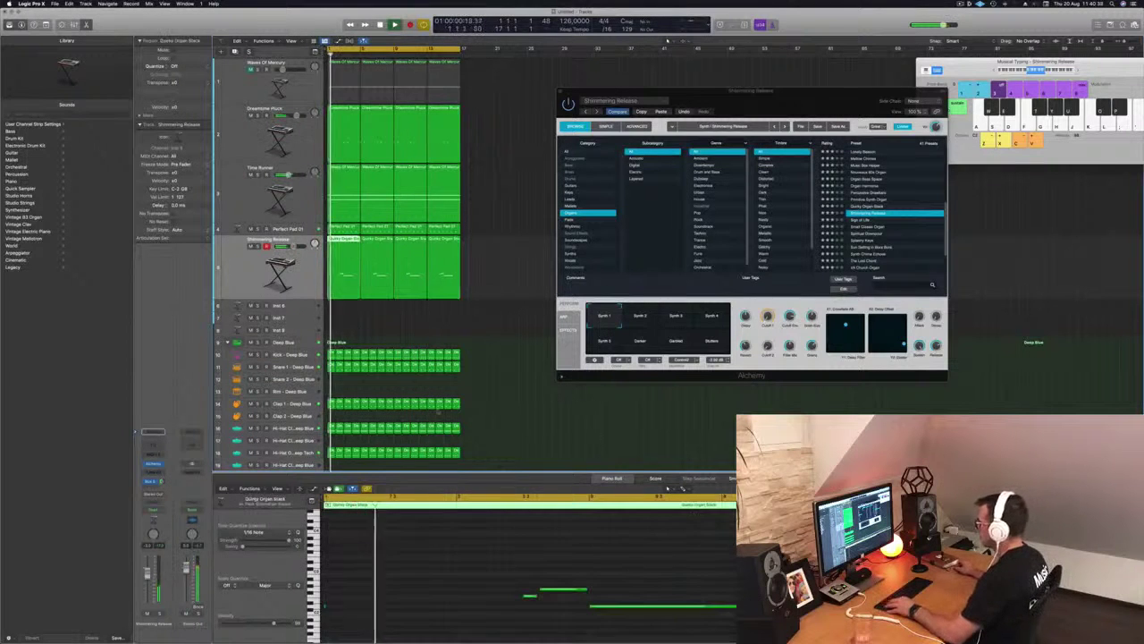
click(614, 607)
drag(614, 607, 351, 614)
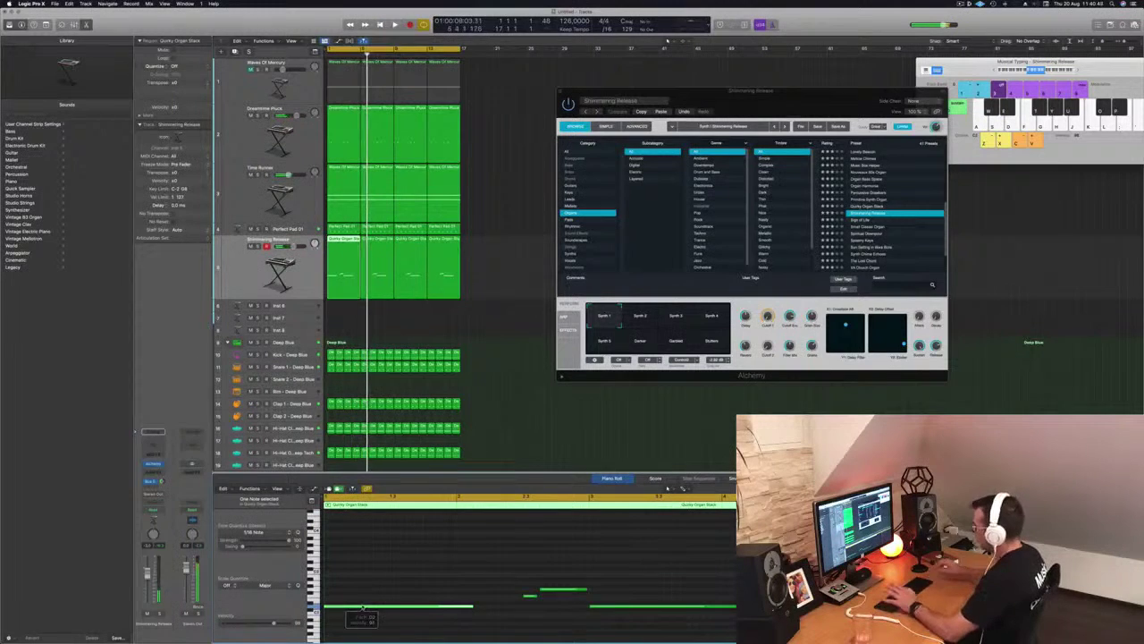
scroll(420, 598, down, 2)
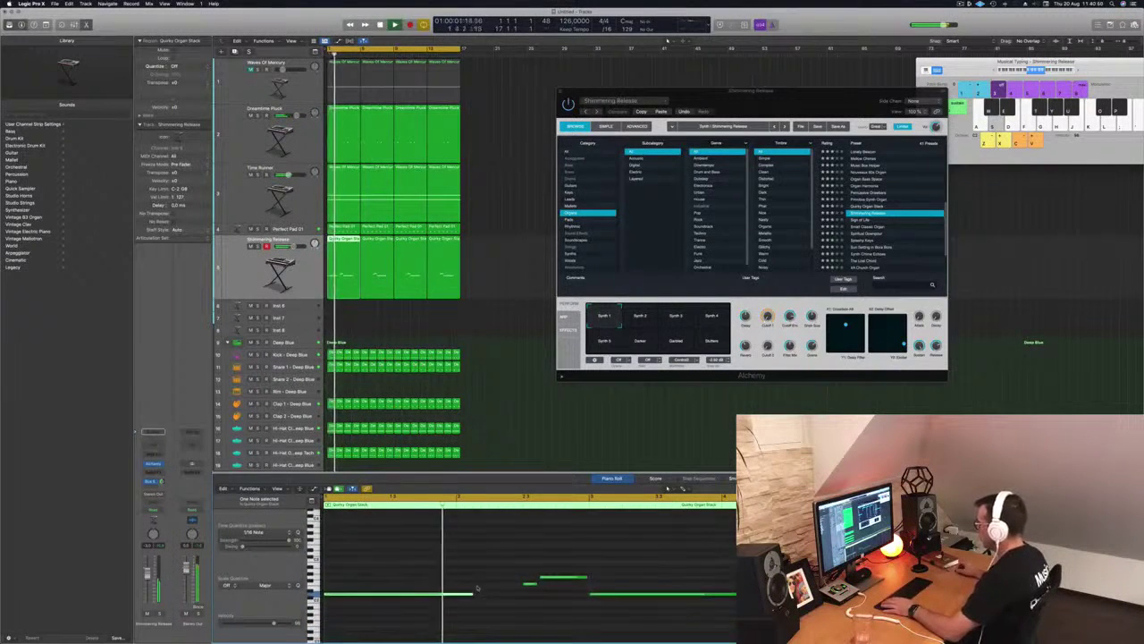
drag(471, 592, 522, 593)
scroll(511, 417, down, 2)
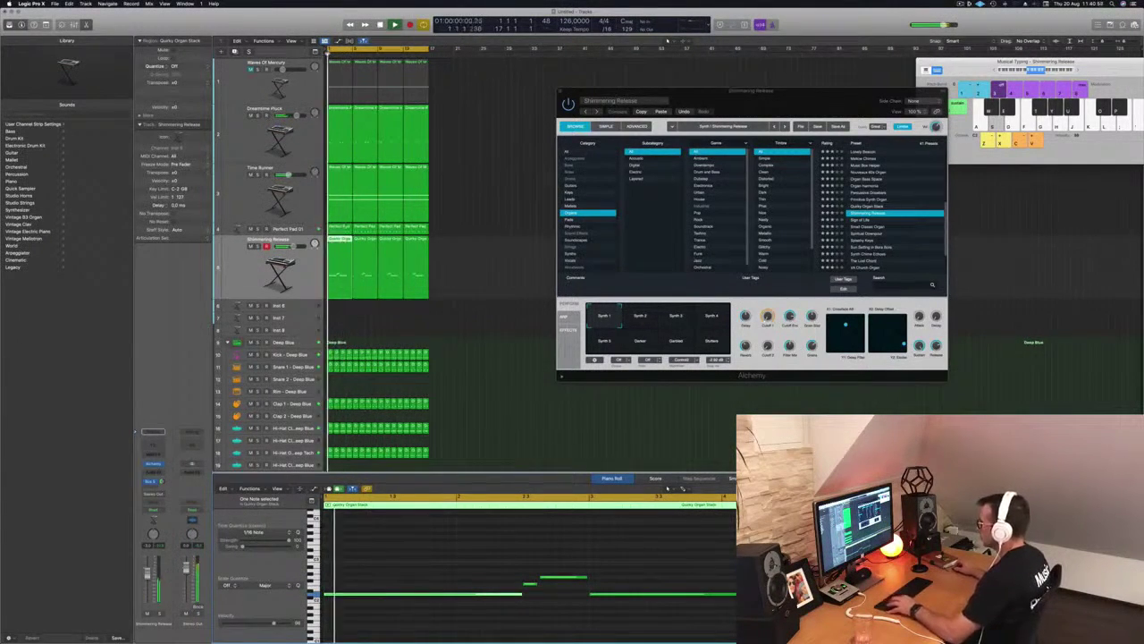
Step: Replace the organ regions after the lengthened phrase with copies of that two-bar region up to bar 17
click(511, 416)
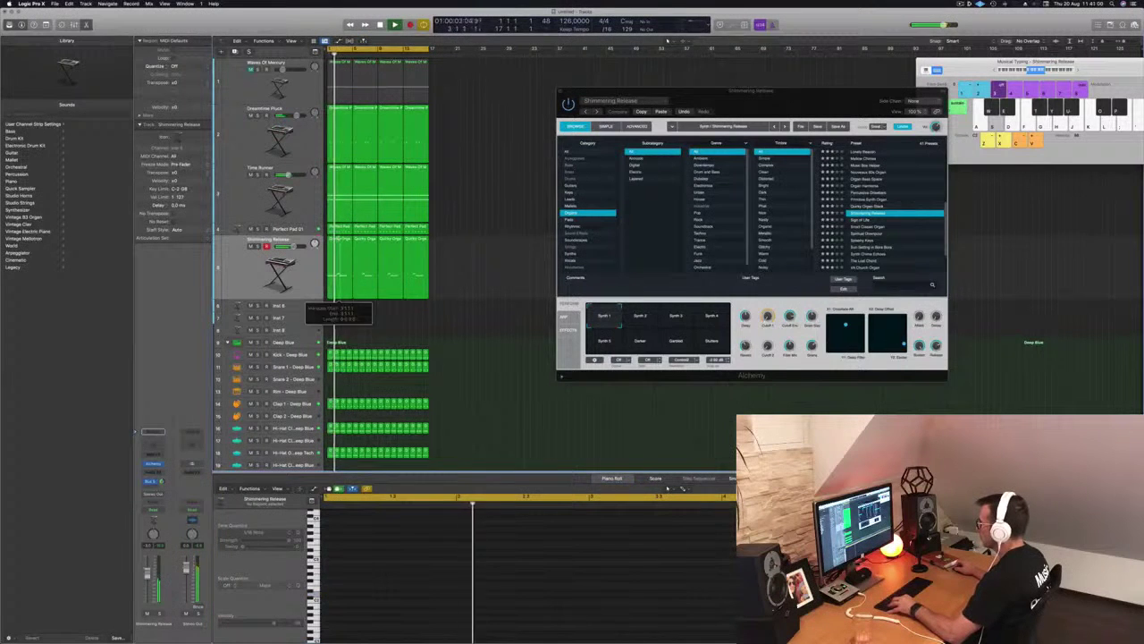
drag(339, 293, 351, 247)
key(Delete)
drag(472, 265, 385, 248)
key(Delete)
click(334, 243)
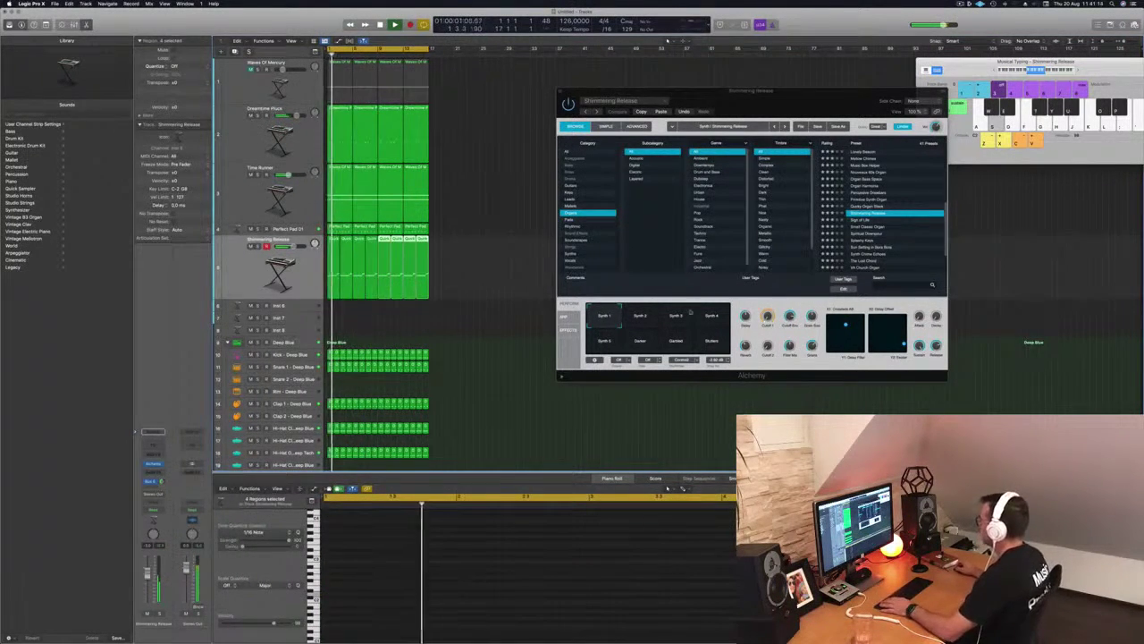
Step: Compare the Shimmering Release variations Synth 2, Synth 3 and Synth 4, briefly soloing the organ track
click(638, 319)
click(677, 320)
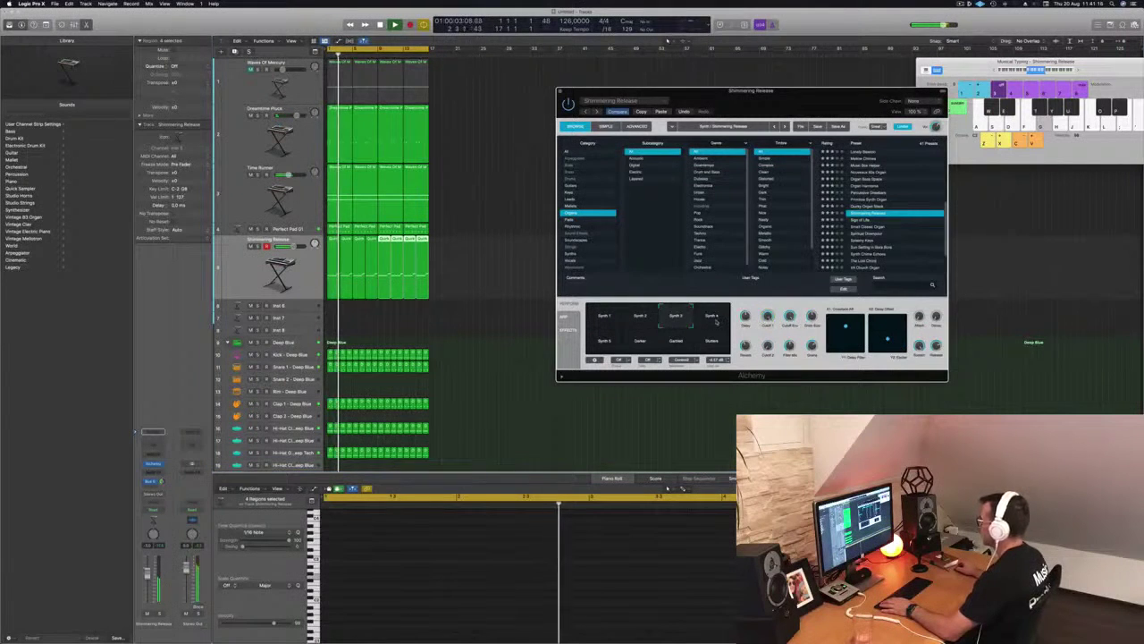
click(714, 320)
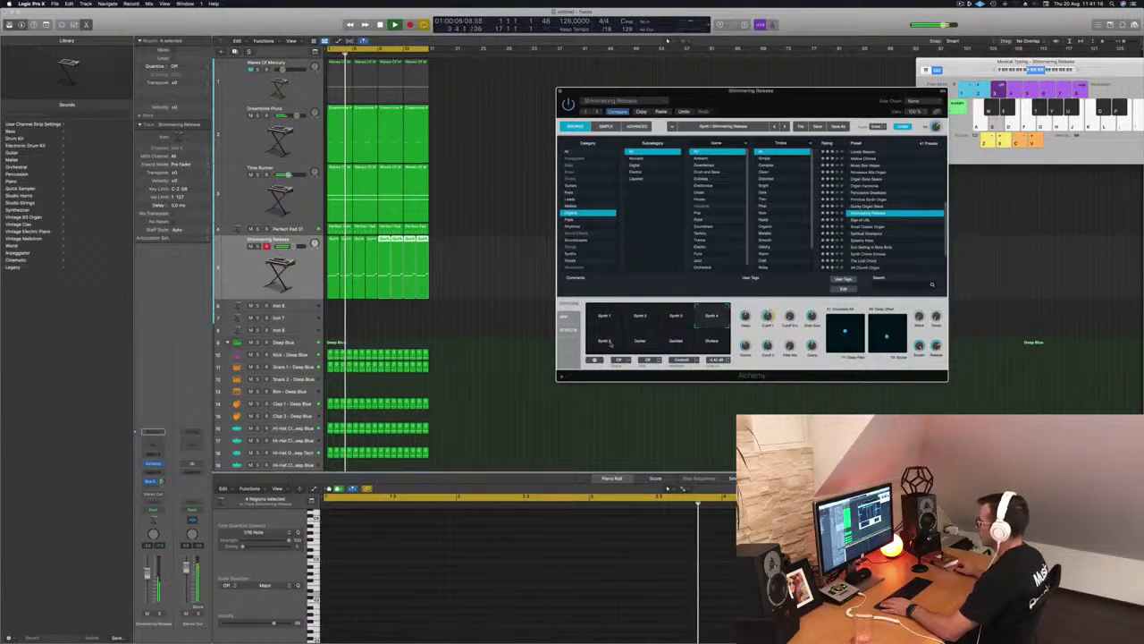
click(258, 246)
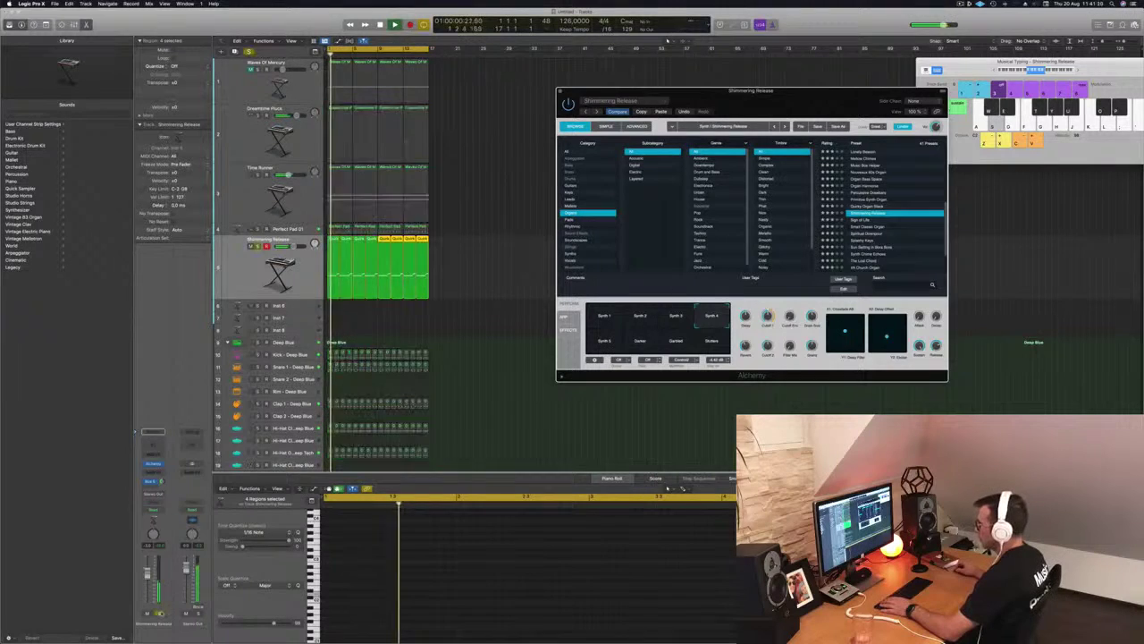
click(257, 246)
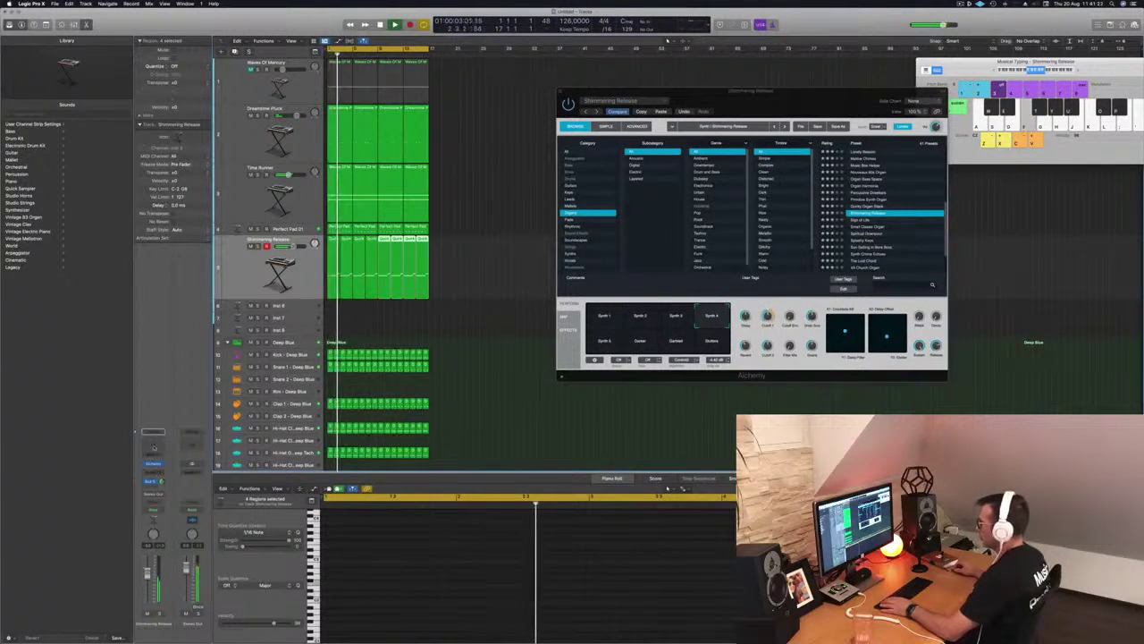
Step: Add a Channel EQ to the organ track with a 12 dB/Oct low cut at 990 Hz
click(153, 444)
drag(390, 165, 690, 185)
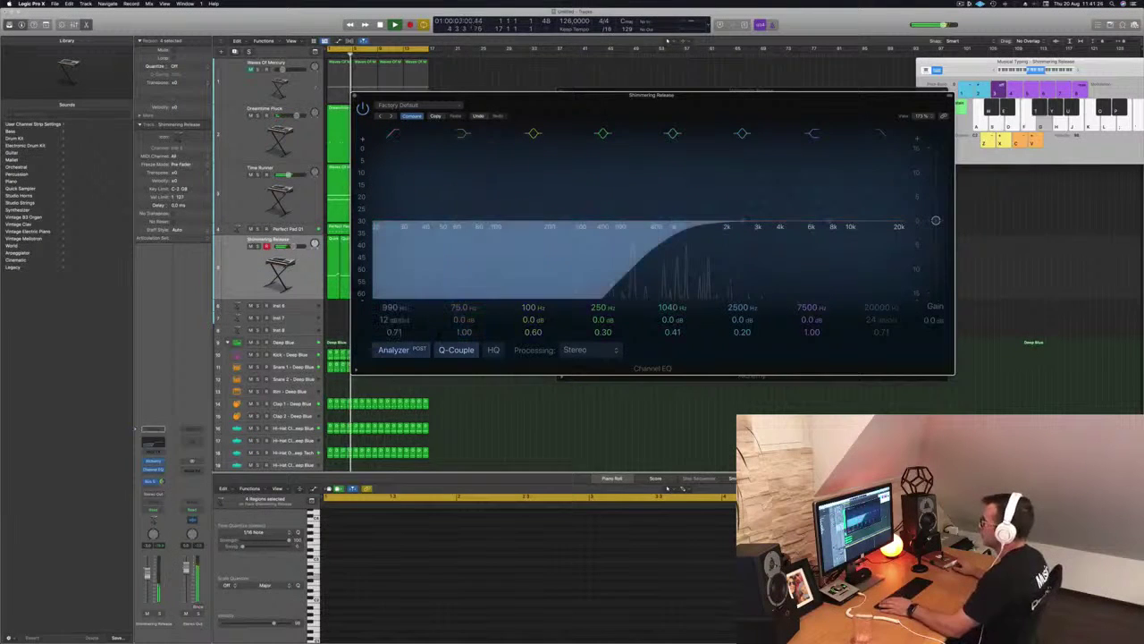
click(355, 96)
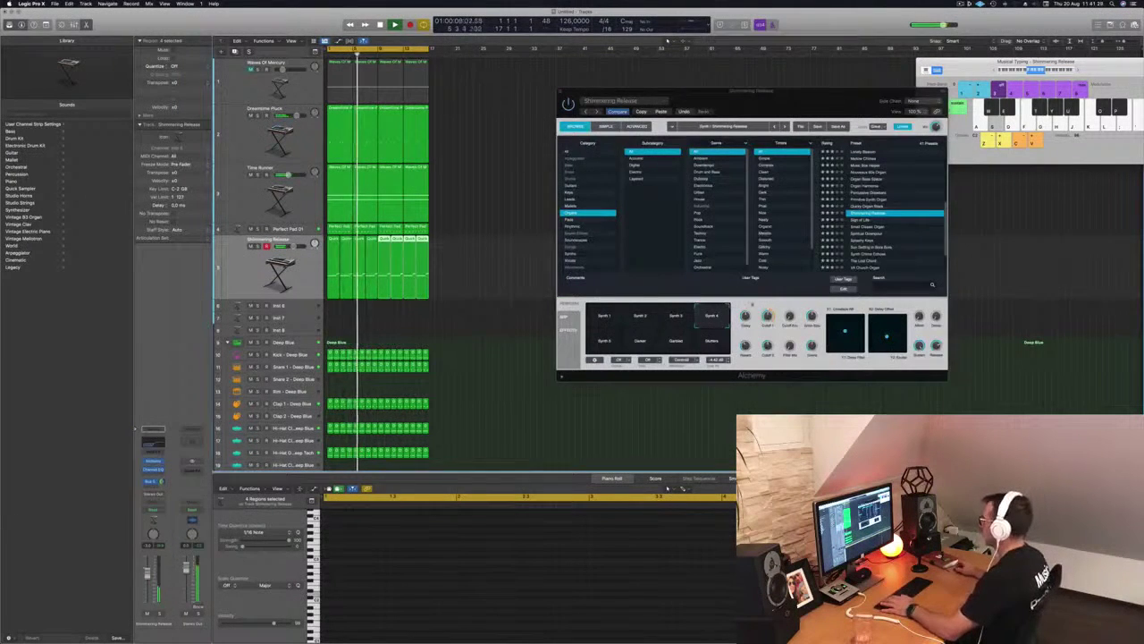
Step: Audition the presets Sign of Life and Small Classic Organ on the organ track, replaying the loop from the start
key(Down)
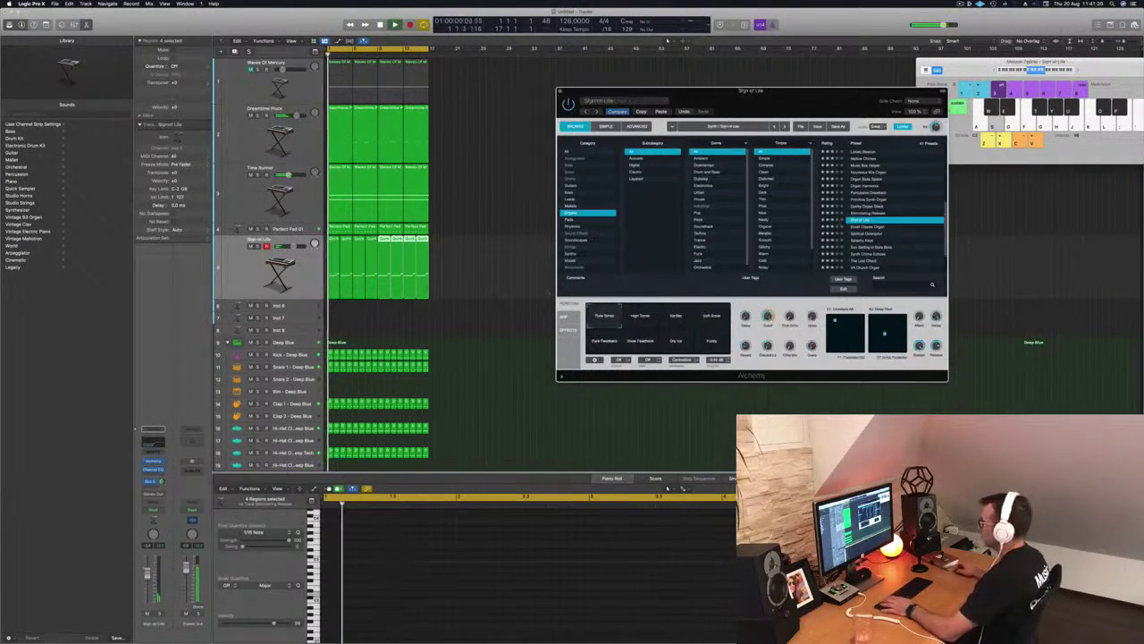
key(space)
key(space)
key(super+w)
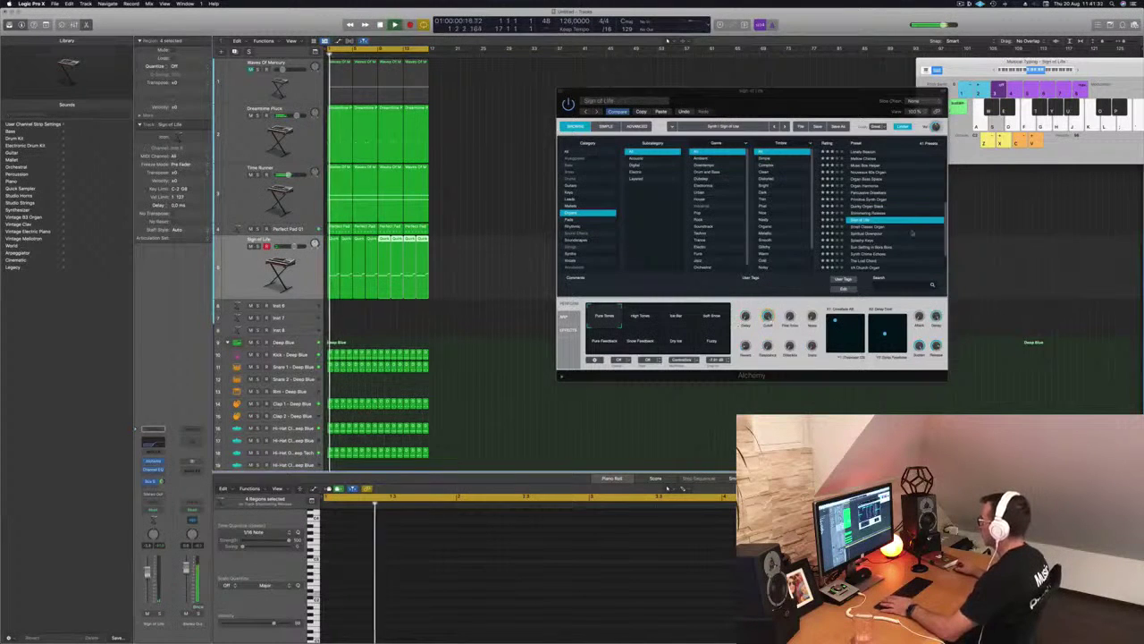
key(Down)
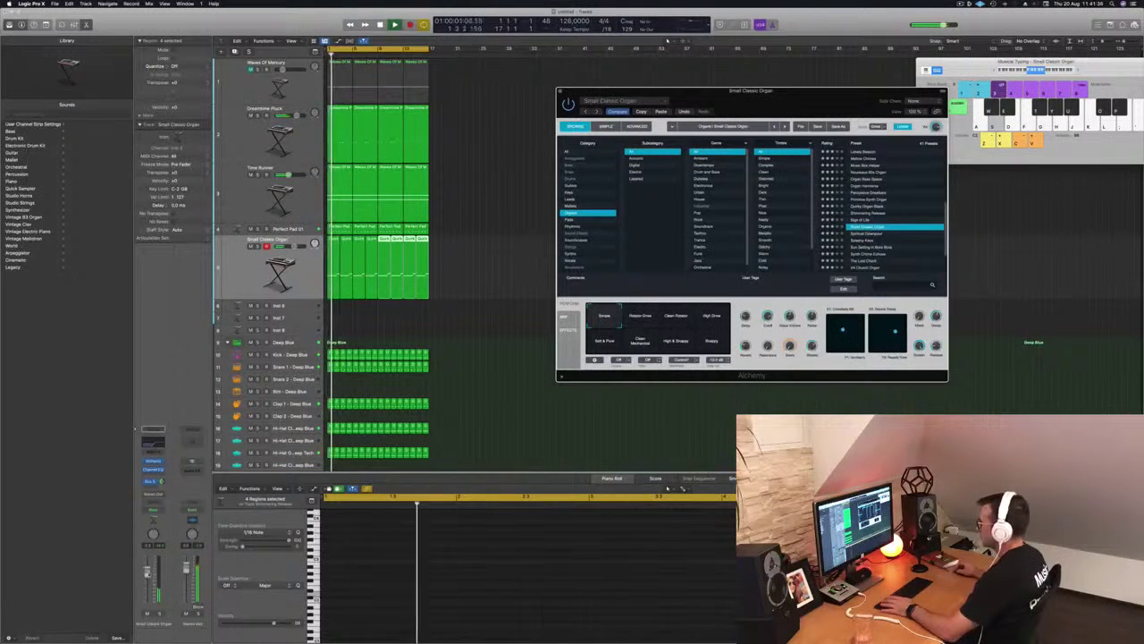
Step: Lower the organ track's EQ low cut to 450 Hz with a Q of 0.88 and turn the track volume down
click(153, 469)
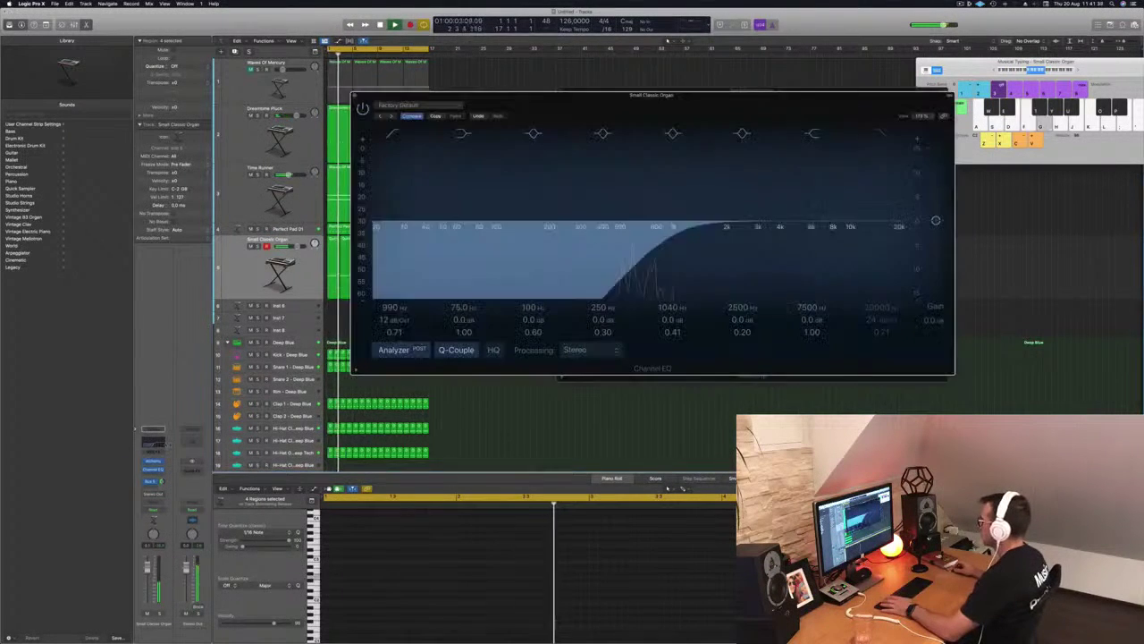
drag(715, 223, 612, 232)
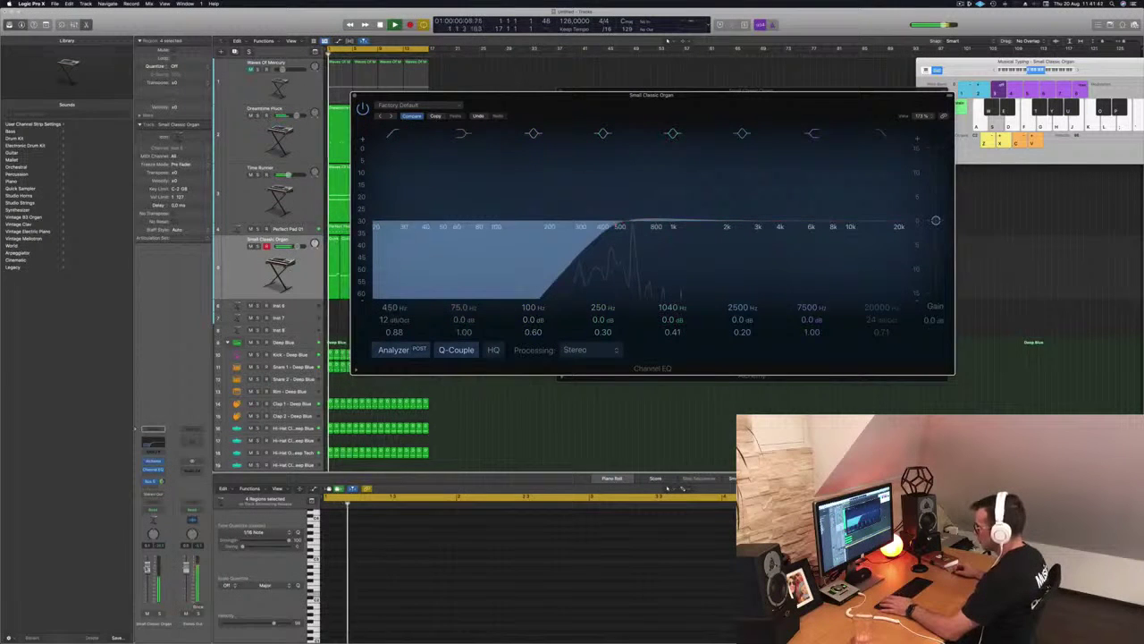
click(154, 477)
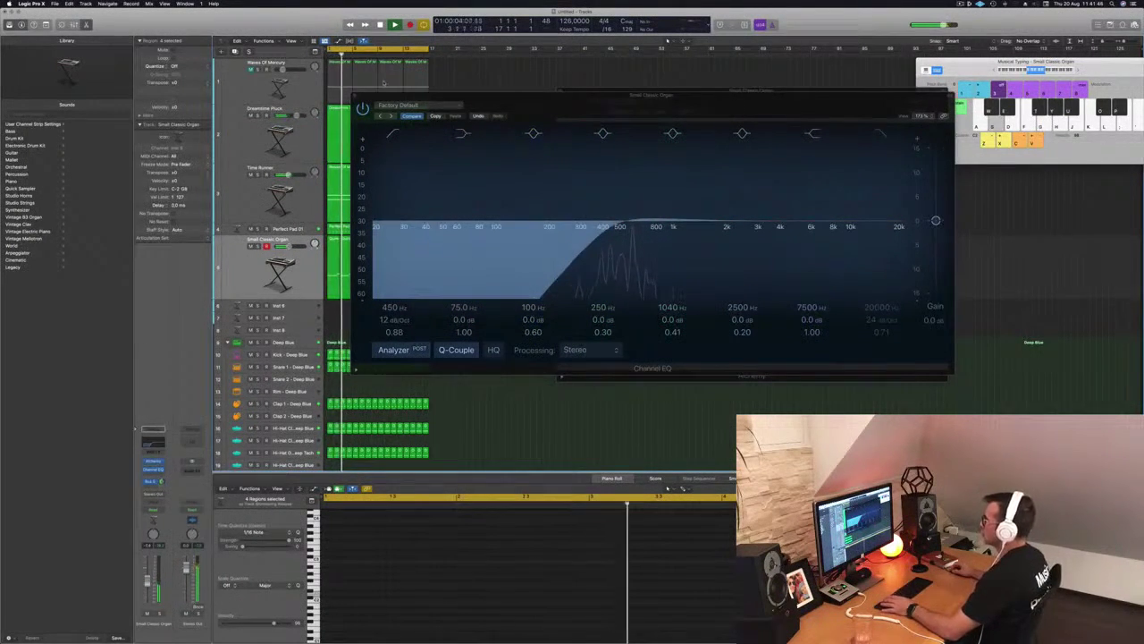
click(355, 97)
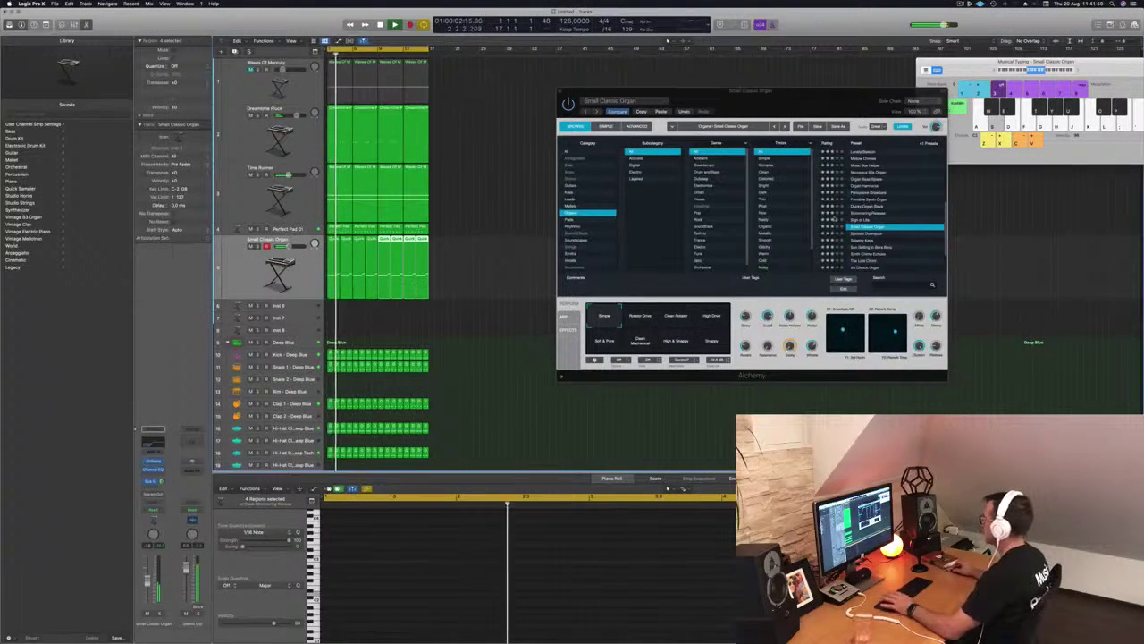
Step: Audition the presets Spiritual Downpour, Splashy Keys, Sun Setting in Bora Bora and Synth Chime Echoes on the organ track
click(866, 235)
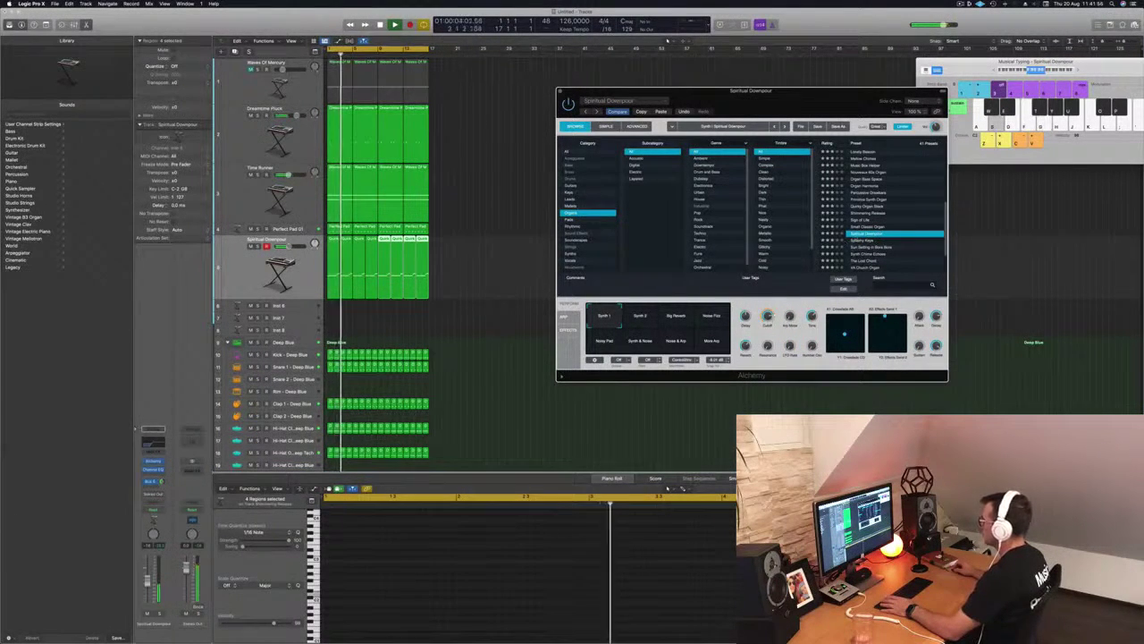
click(860, 241)
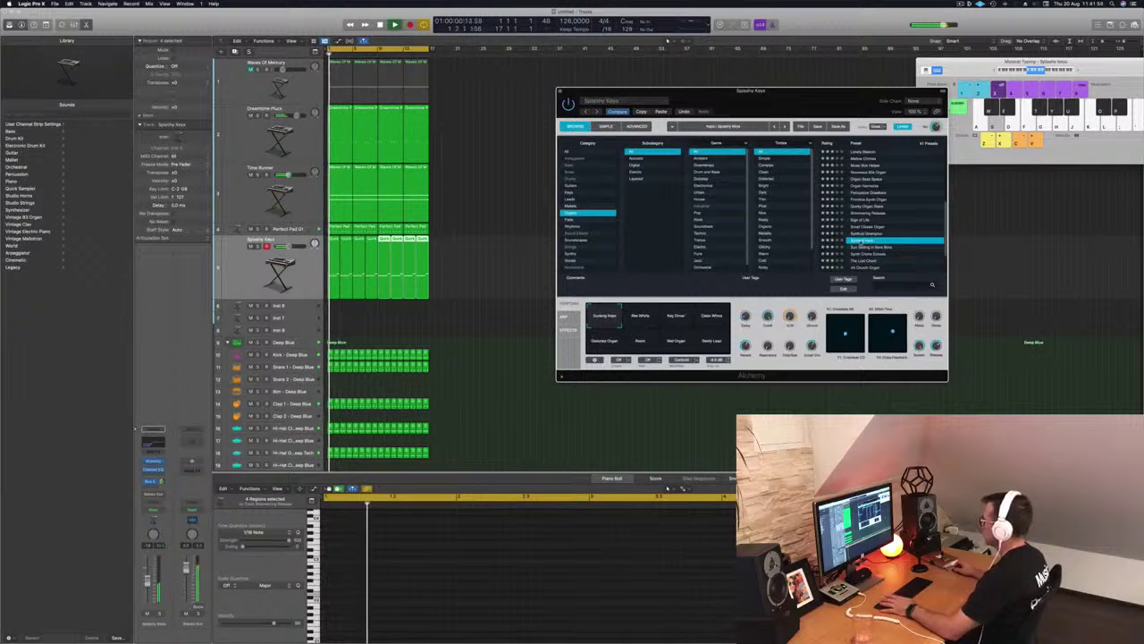
click(880, 247)
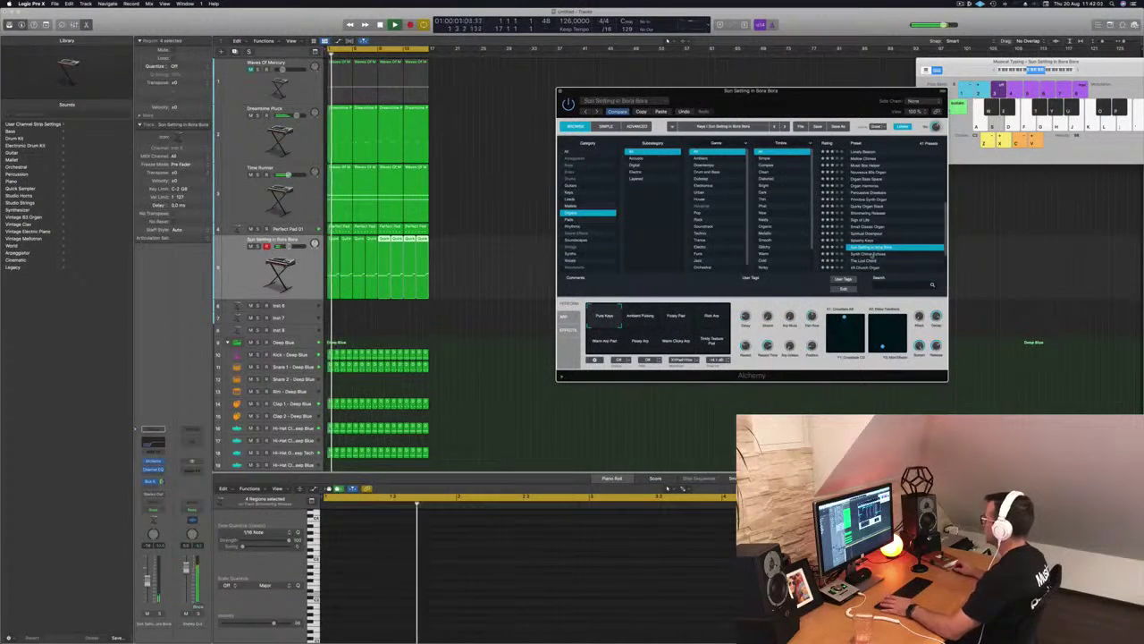
click(872, 254)
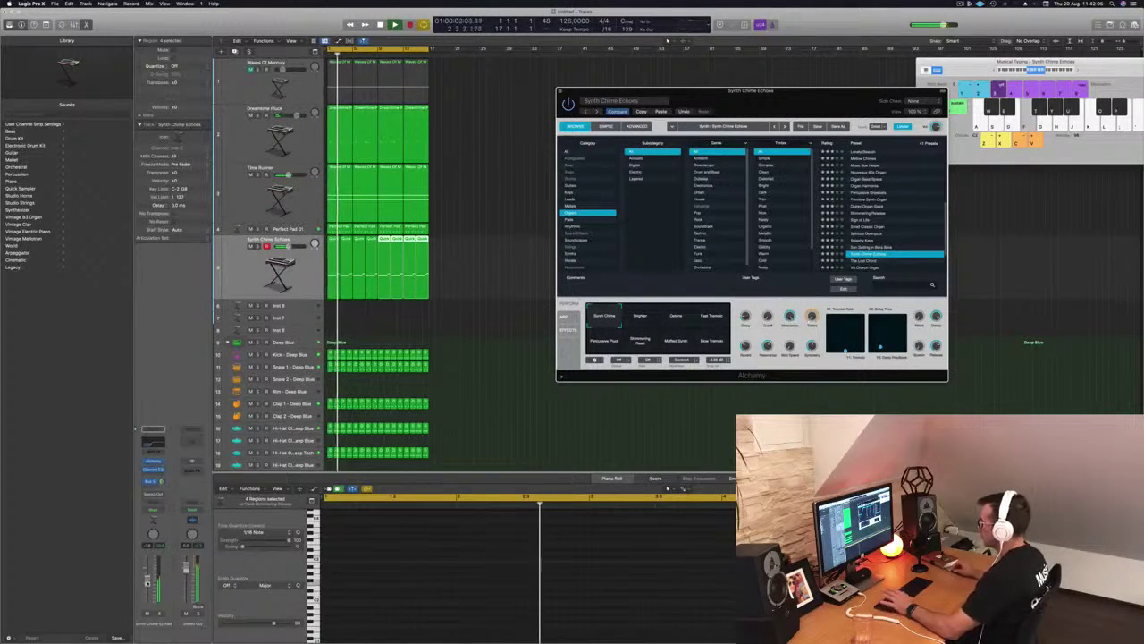
click(147, 582)
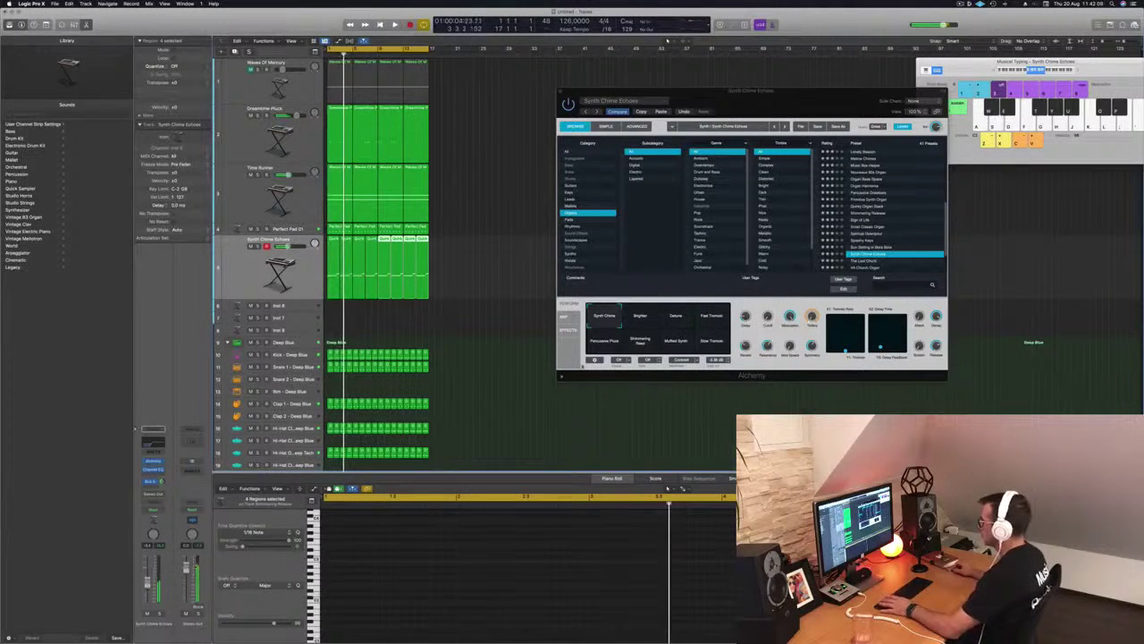
Step: Compare the Synth Chime Echoes variations from Brighter through Slow Tremolo during playback, raising the track volume slightly
click(640, 317)
click(689, 322)
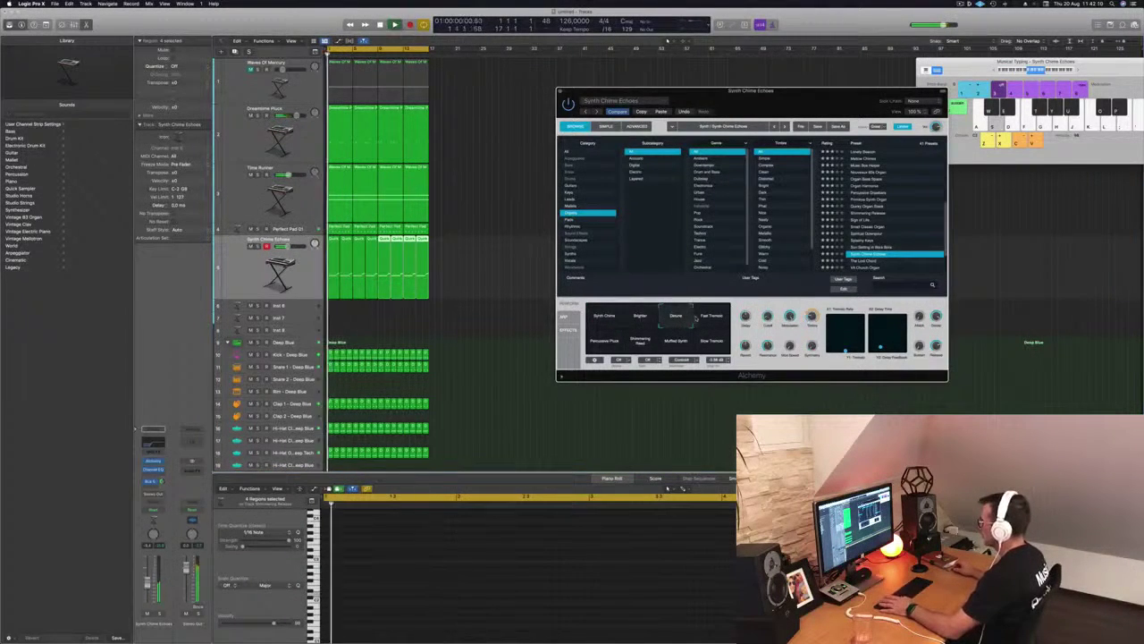
click(711, 319)
click(604, 341)
click(642, 341)
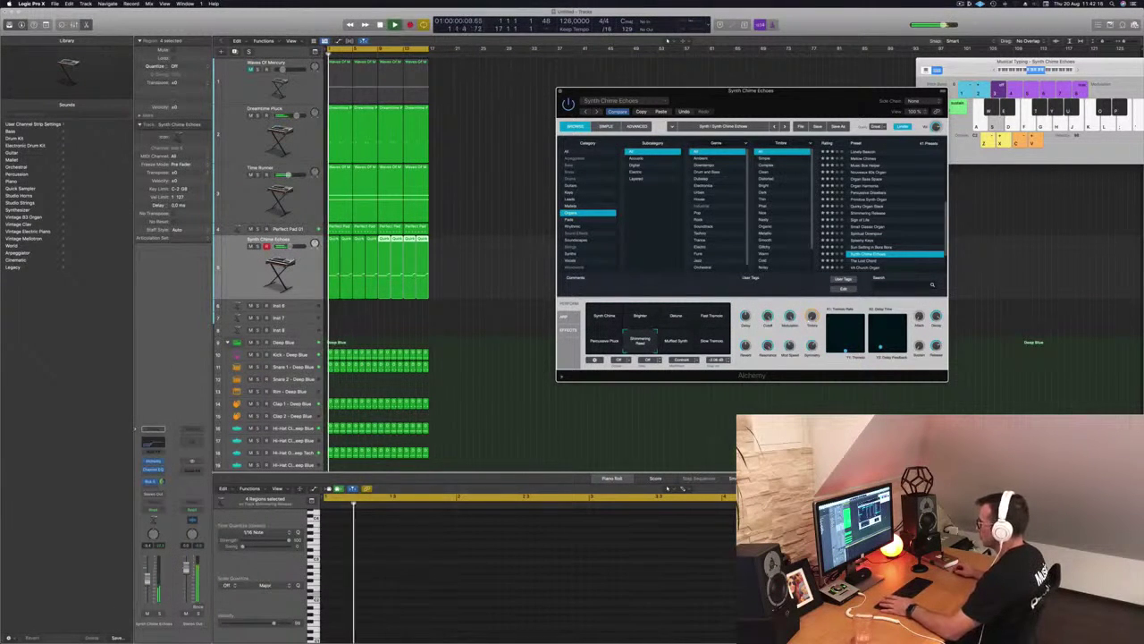
drag(147, 583, 148, 578)
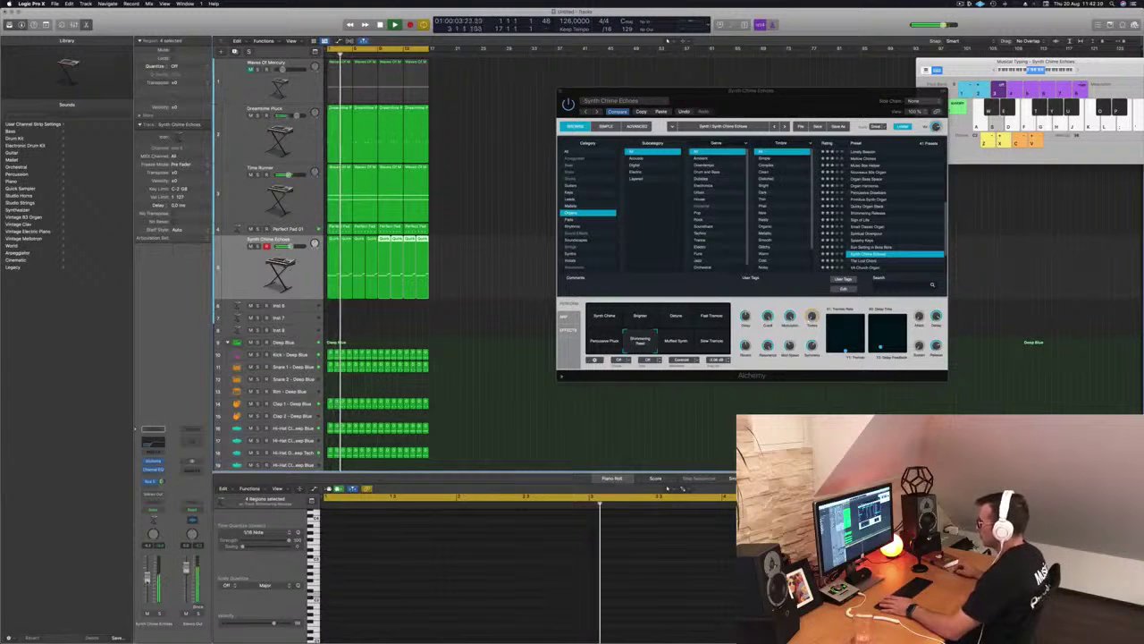
click(680, 341)
key(Return)
click(713, 340)
key(Return)
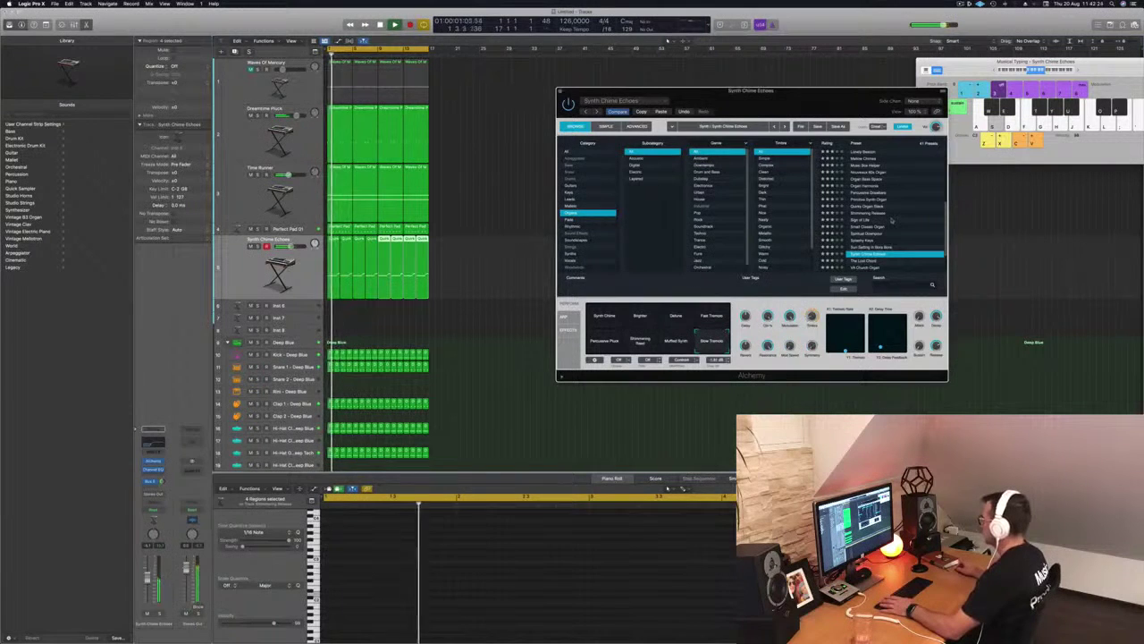
Step: Audition the presets Gong Pad and Godsender on the organ track
scroll(891, 220, up, 3)
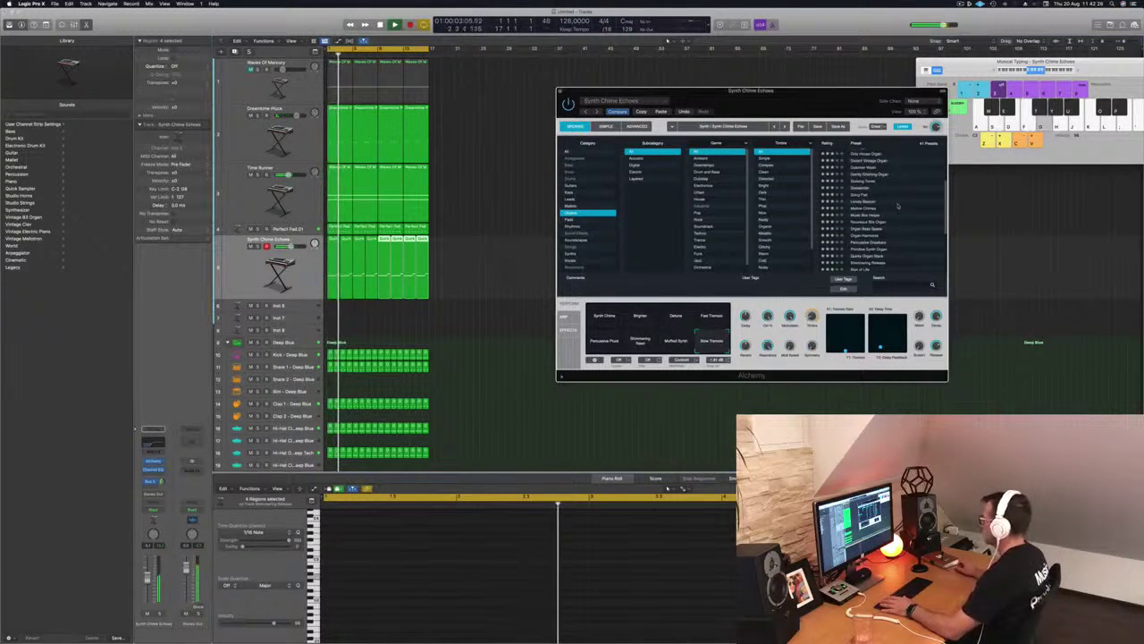
click(860, 195)
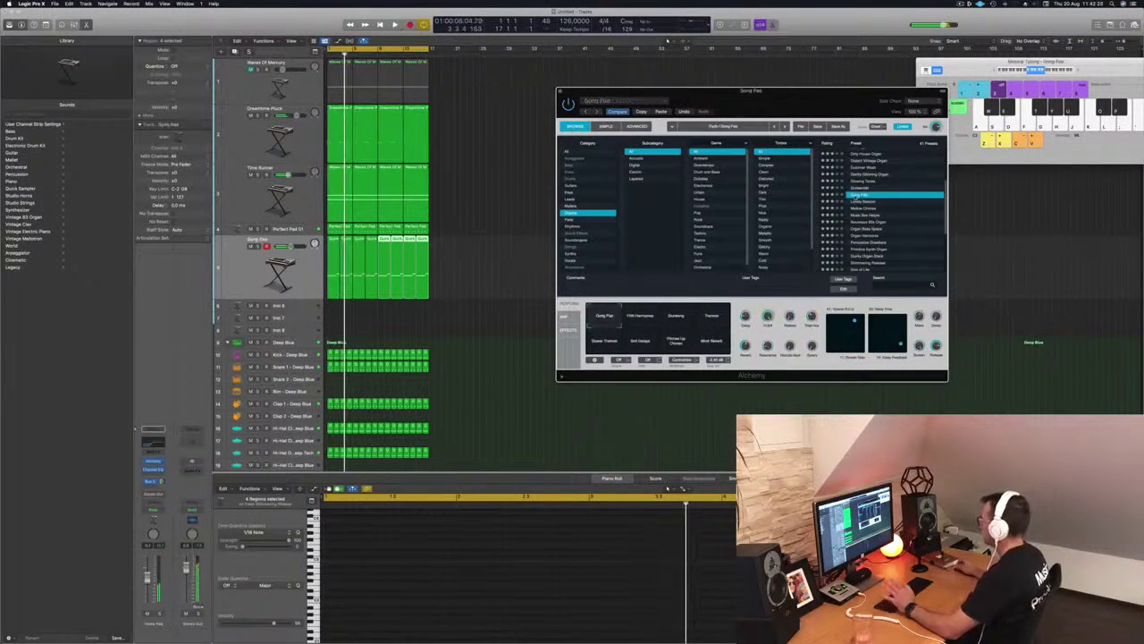
click(860, 188)
Step: Swap the pitches of the second organ region's last two notes and replace the following regions with copies of the first two up to bar 17
click(278, 268)
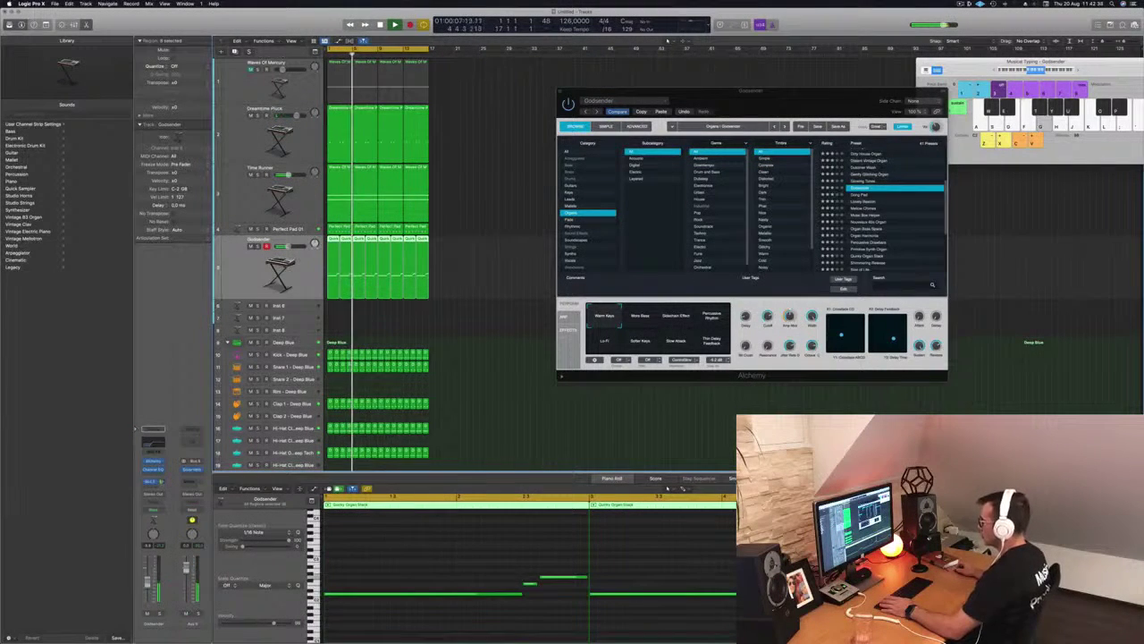
click(464, 547)
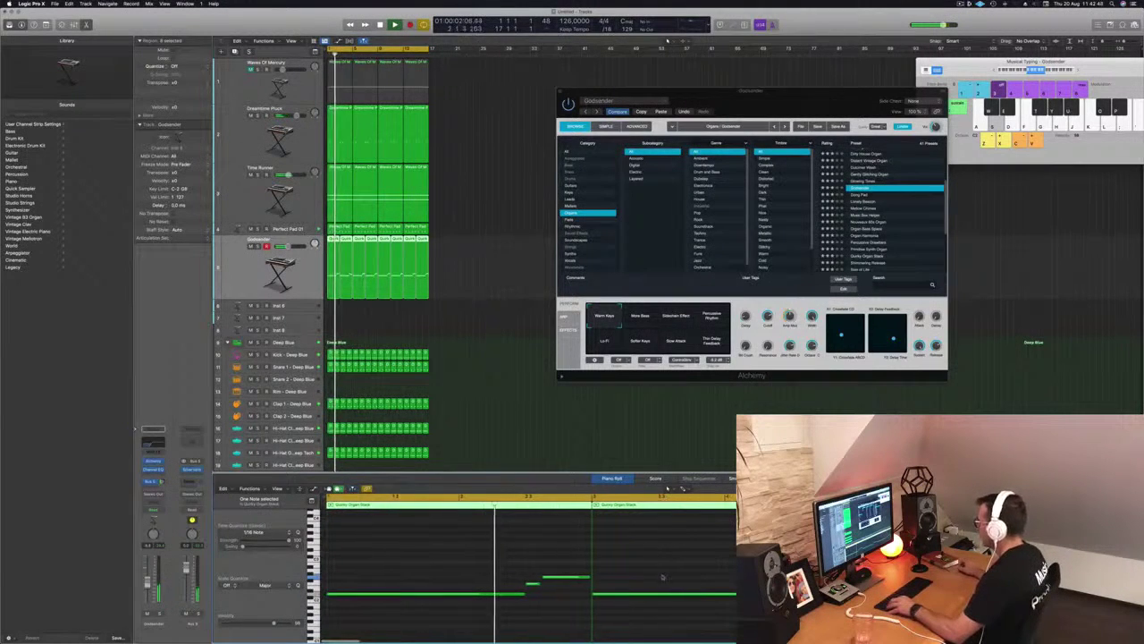
drag(458, 244, 353, 259)
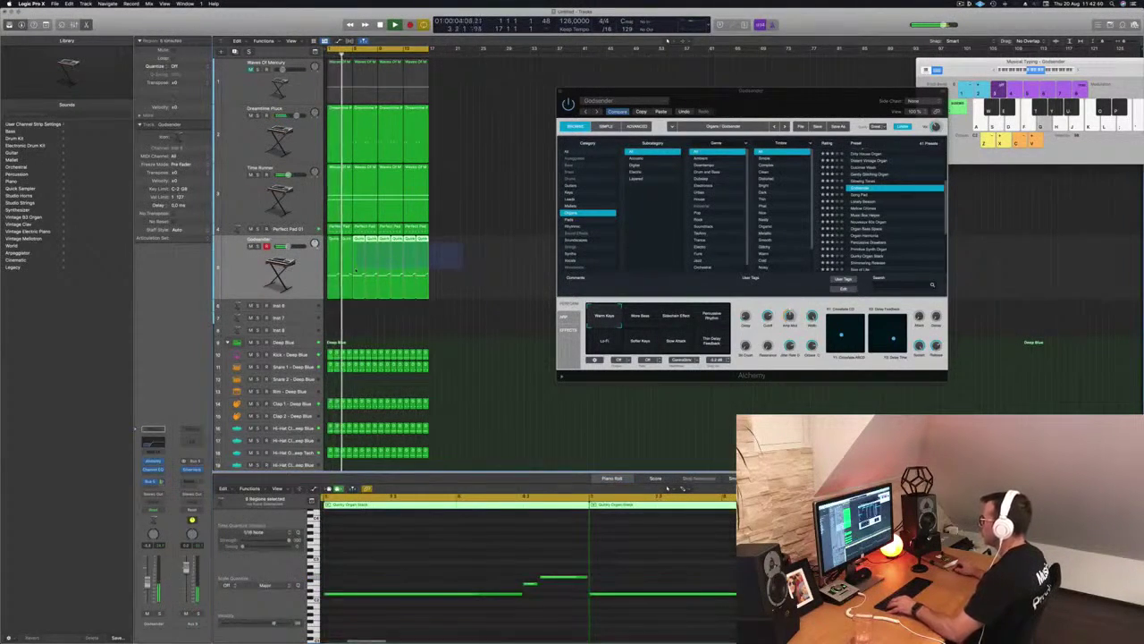
key(Delete)
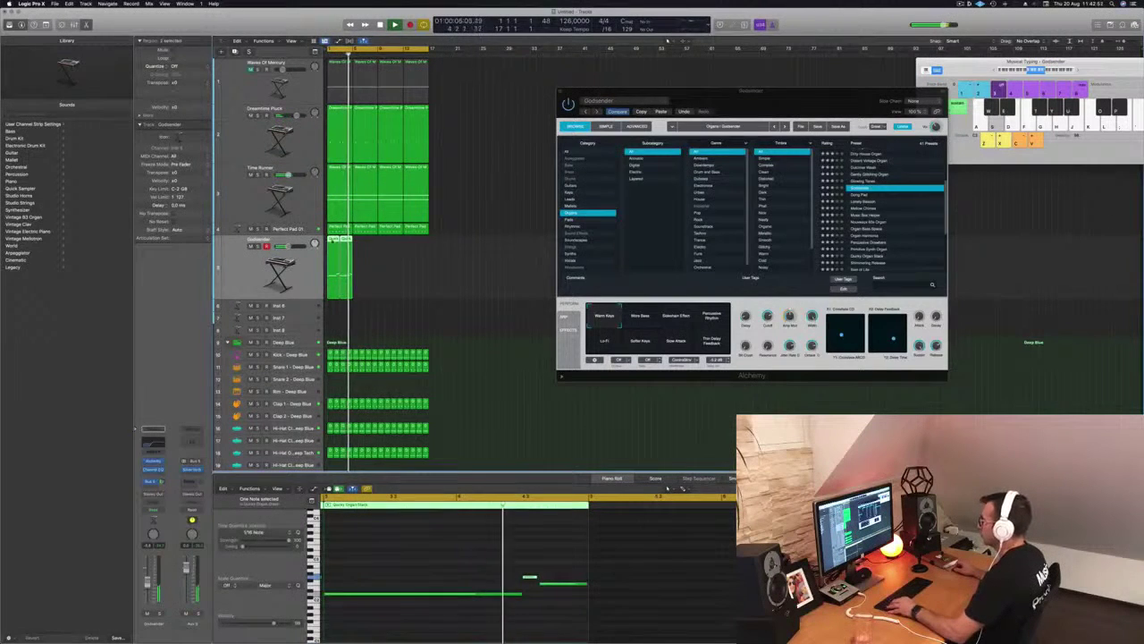
drag(334, 249, 388, 244)
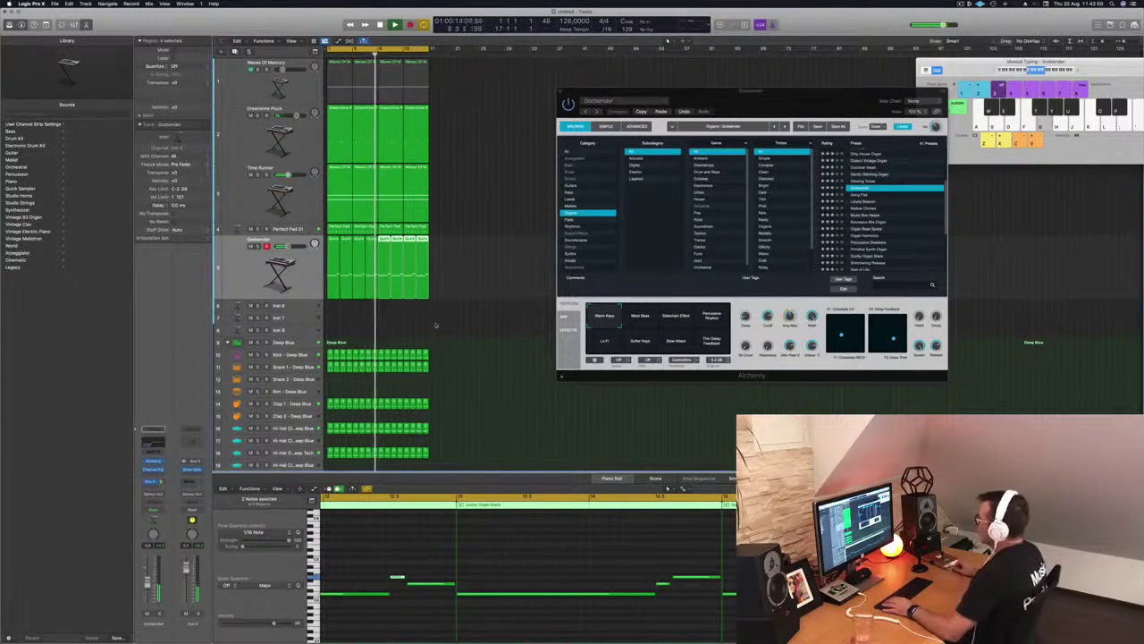
Step: Audition the preset Dirty House Organ from the loop start and load 60s Vintage Organ on the organ track
scroll(873, 190, up, 3)
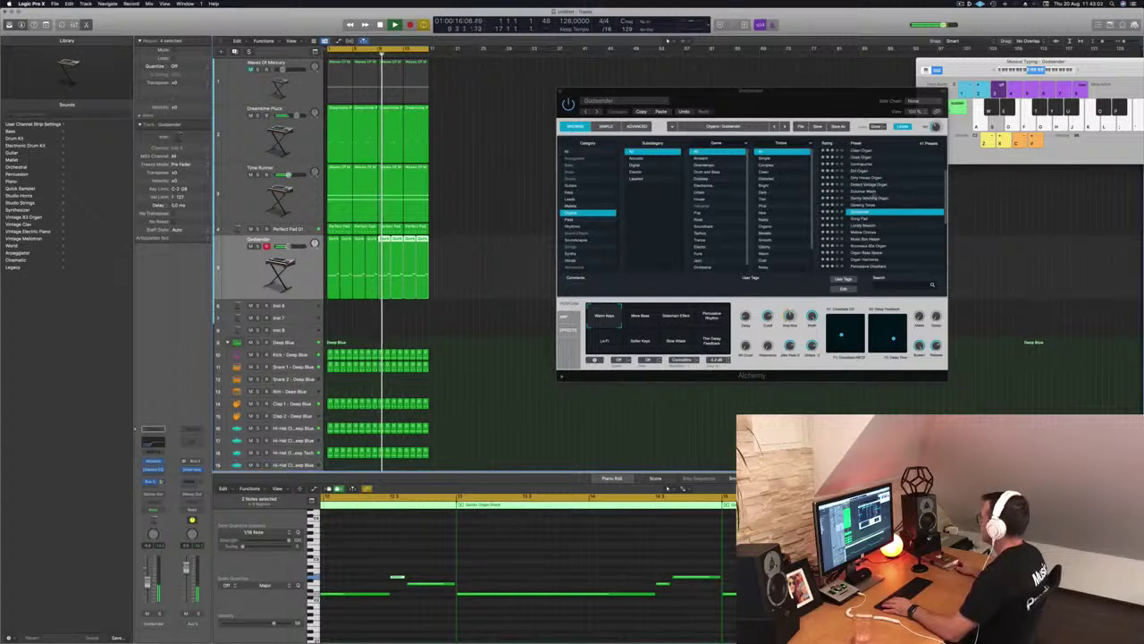
click(865, 180)
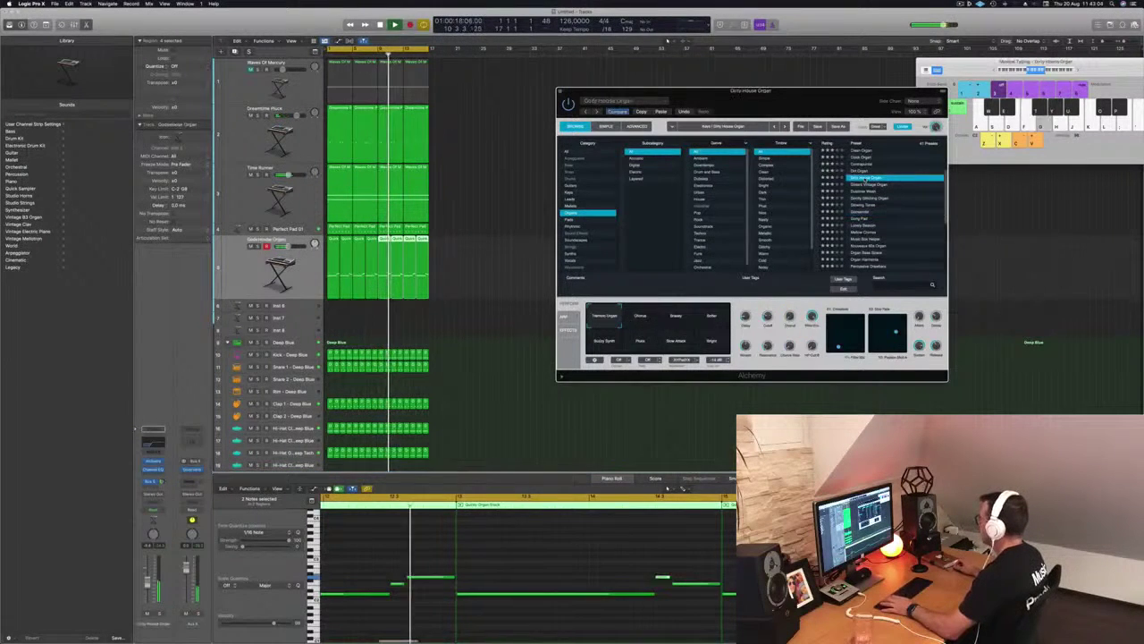
key(space)
key(space)
scroll(866, 170, up, 5)
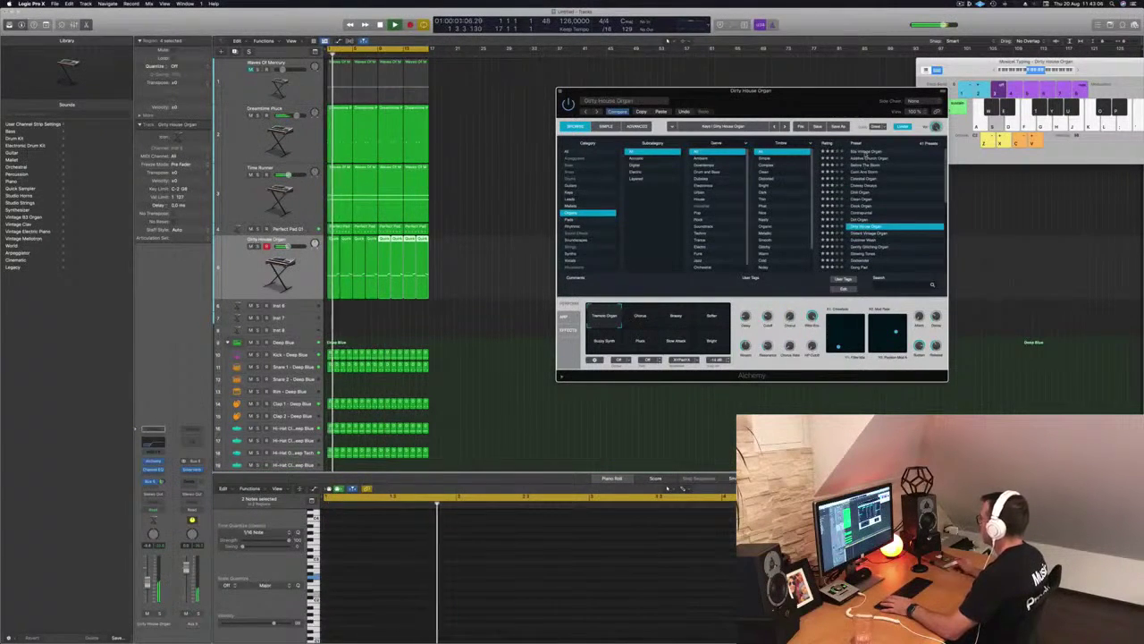
click(865, 153)
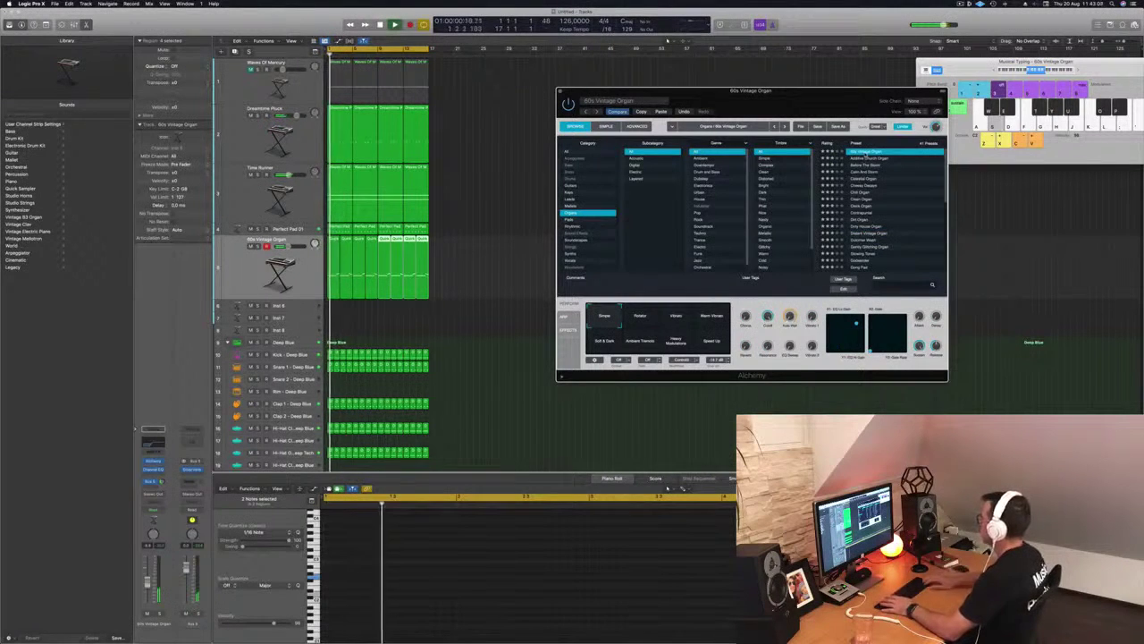
Step: Audition the organ presets from Additive Church Organ through Cheesy Decays during playback
key(Down)
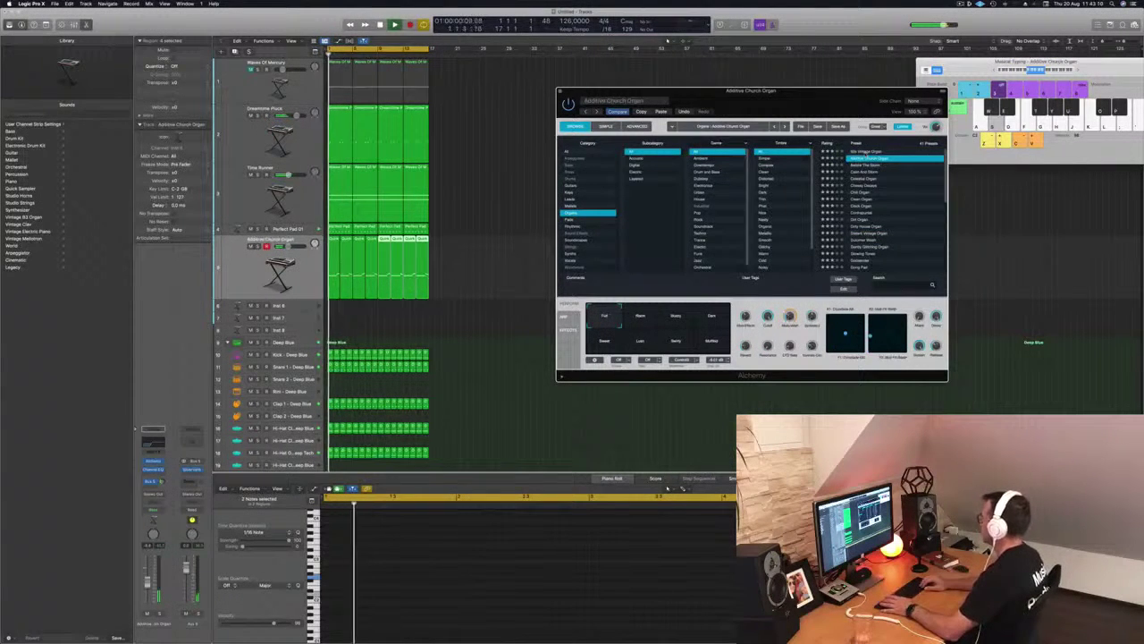
key(Down)
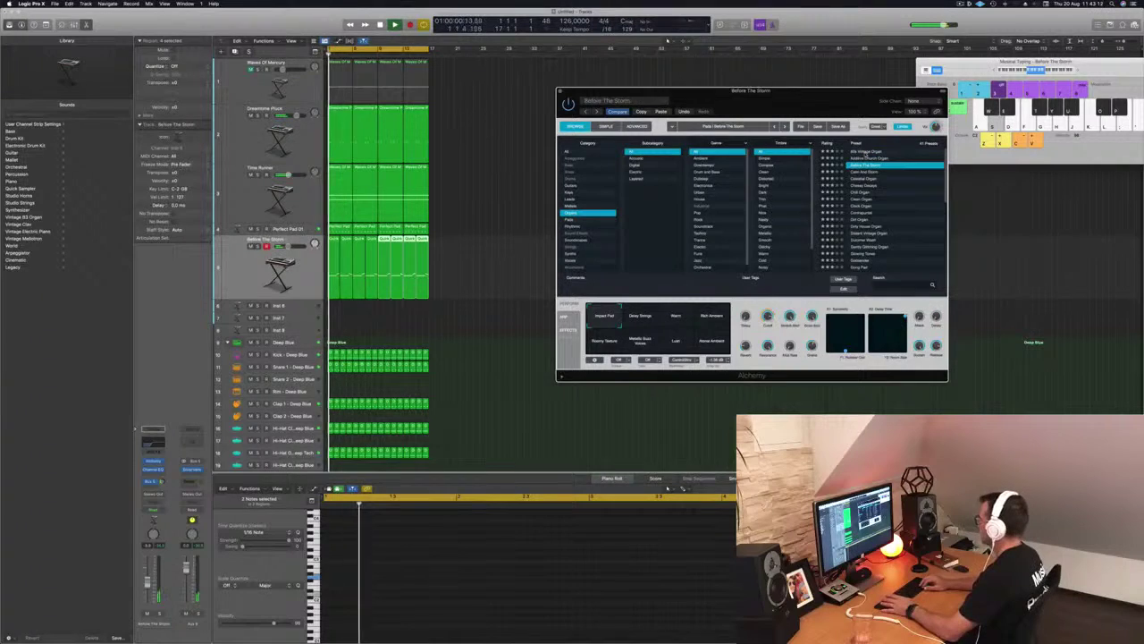
key(Down)
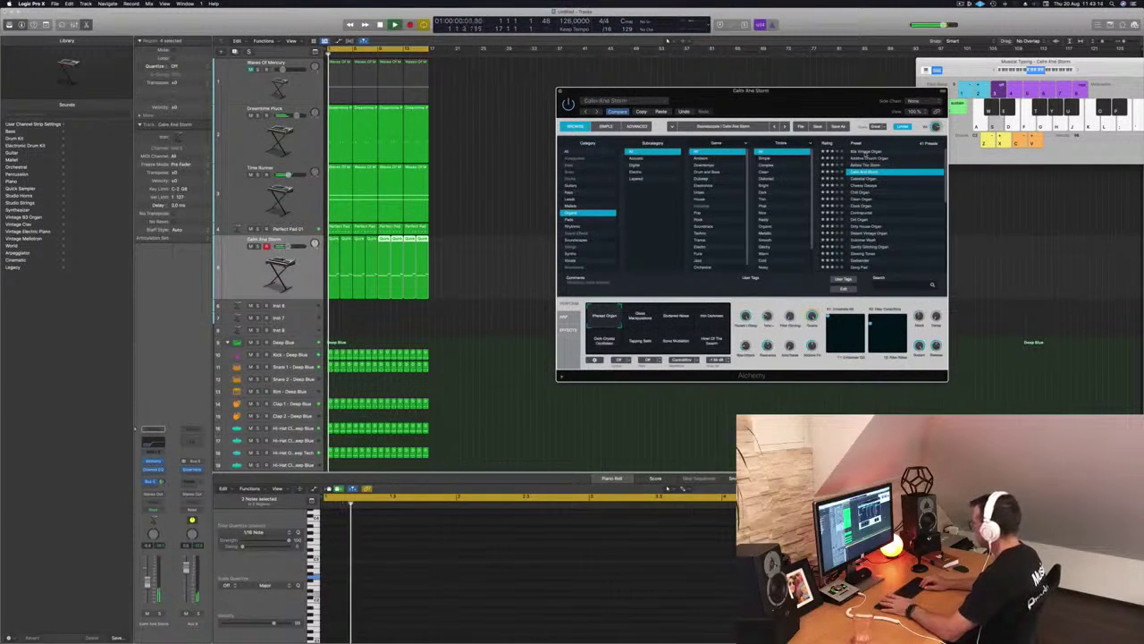
key(Down)
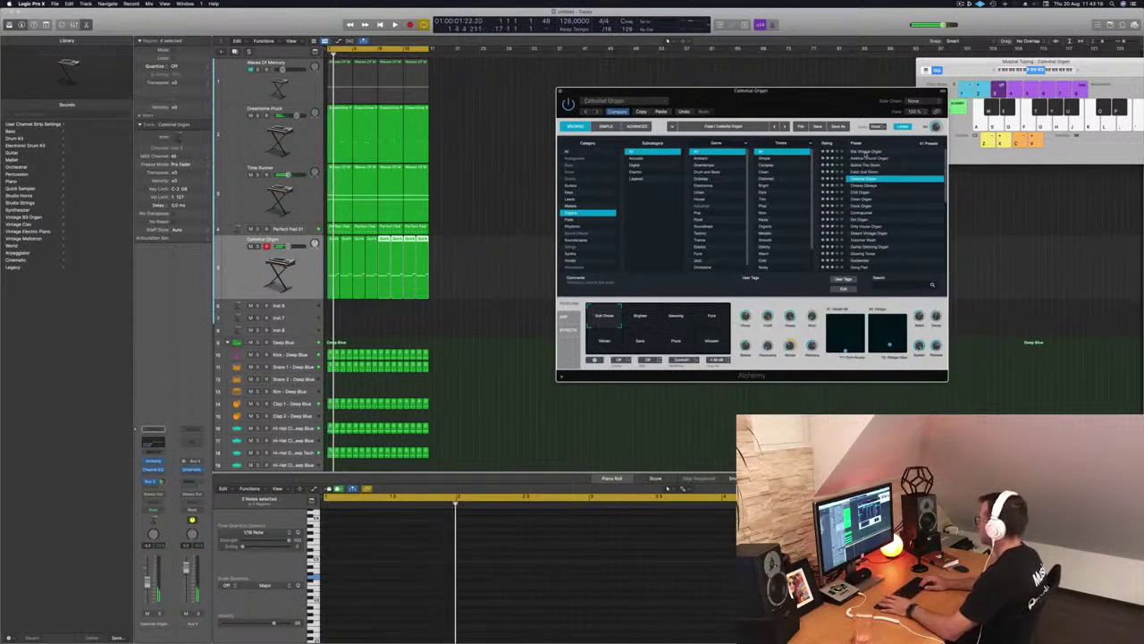
key(Down)
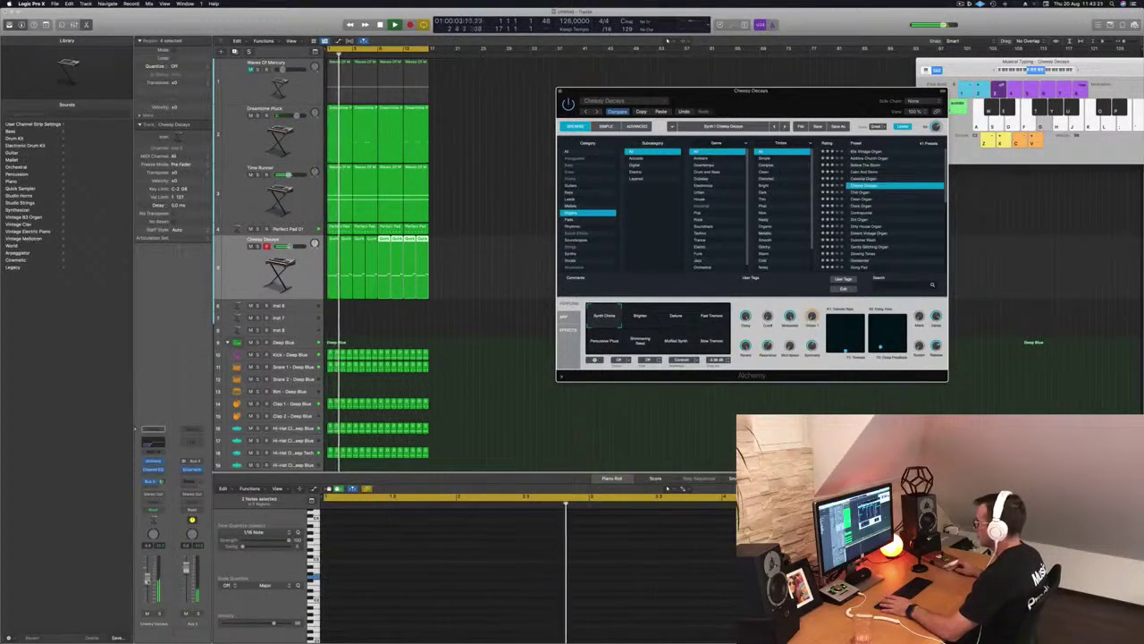
Step: Compare the Cheesy Decays variations from Brighter through Slow Tremolo during playback
click(667, 40)
click(644, 316)
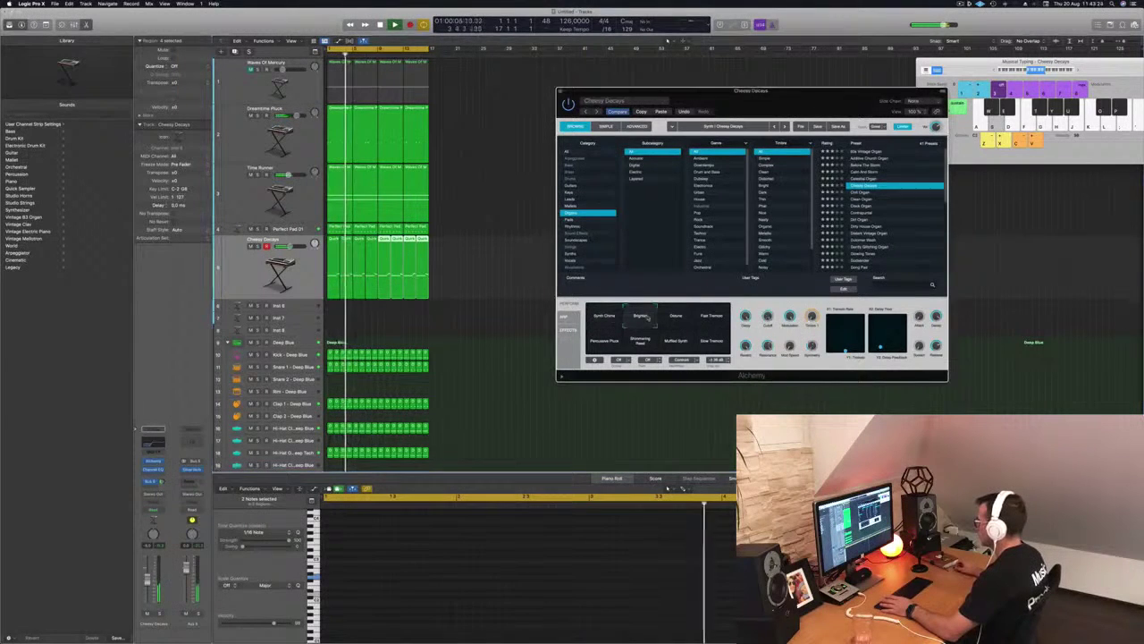
click(683, 319)
click(606, 348)
click(640, 342)
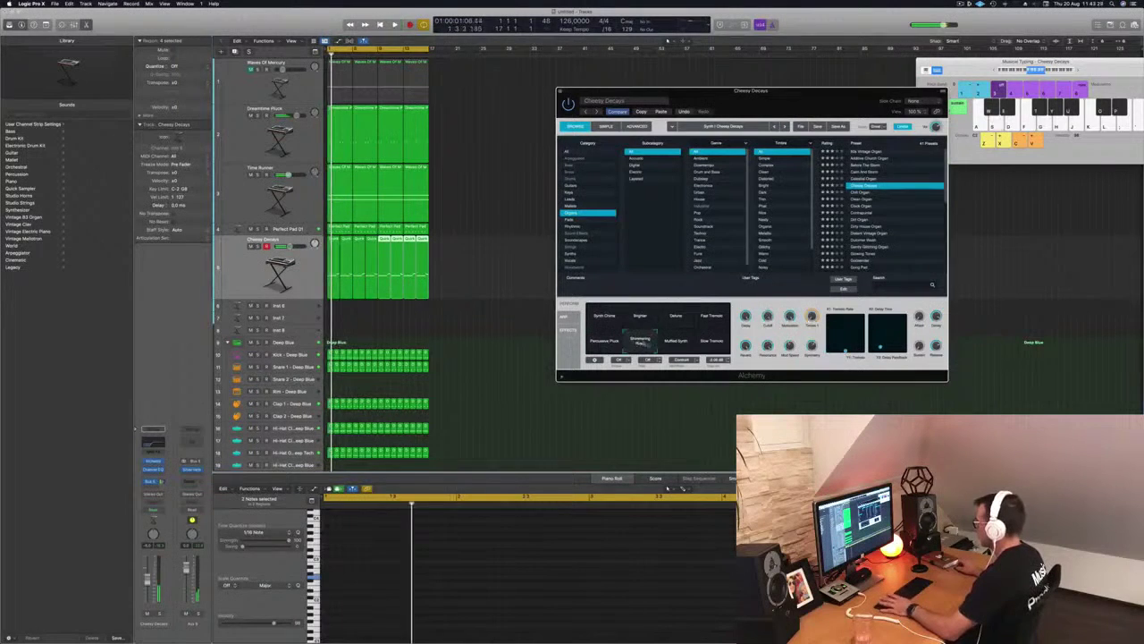
click(676, 342)
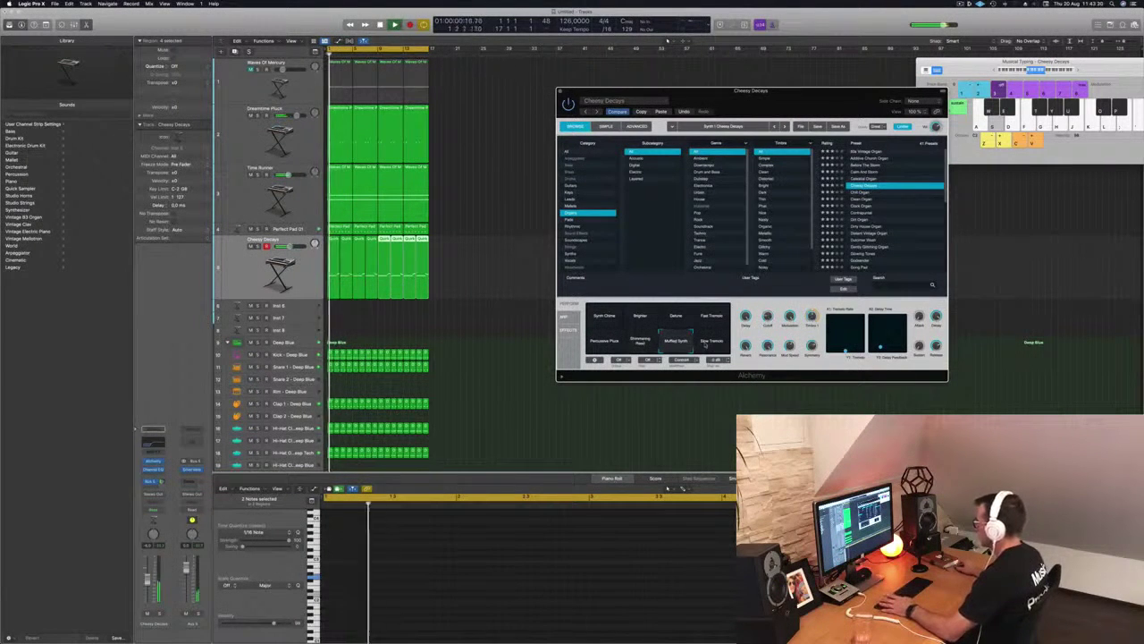
click(711, 342)
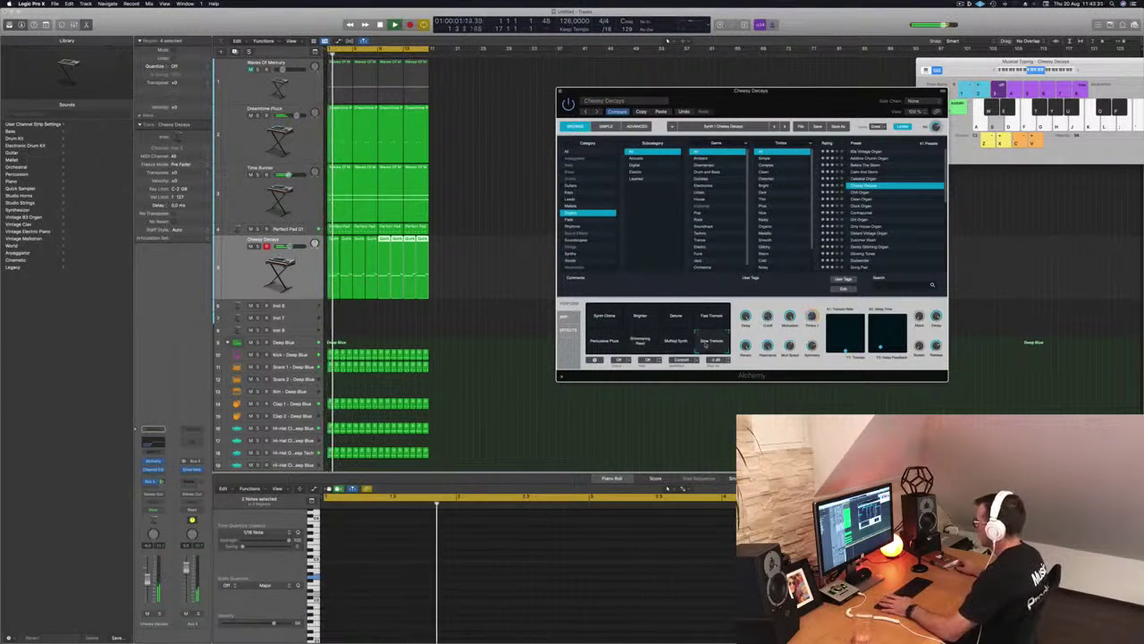
Step: Audition the presets Chill Organ, Clean Organ, Dirt Organ and Dulcimer Wash, raising the track volume slightly
click(860, 192)
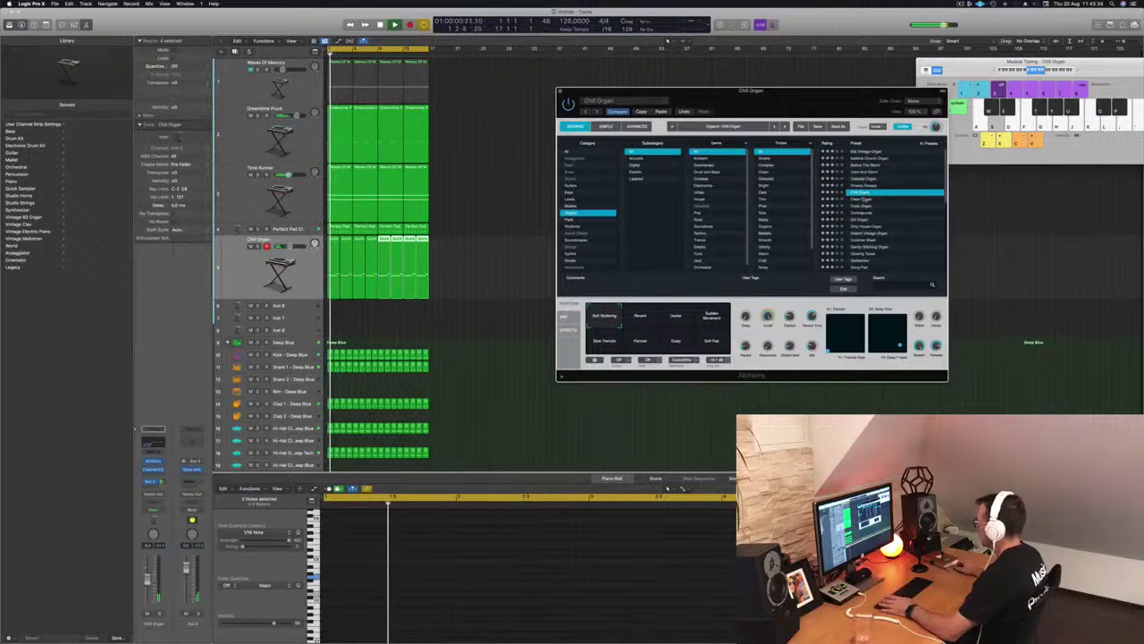
click(860, 200)
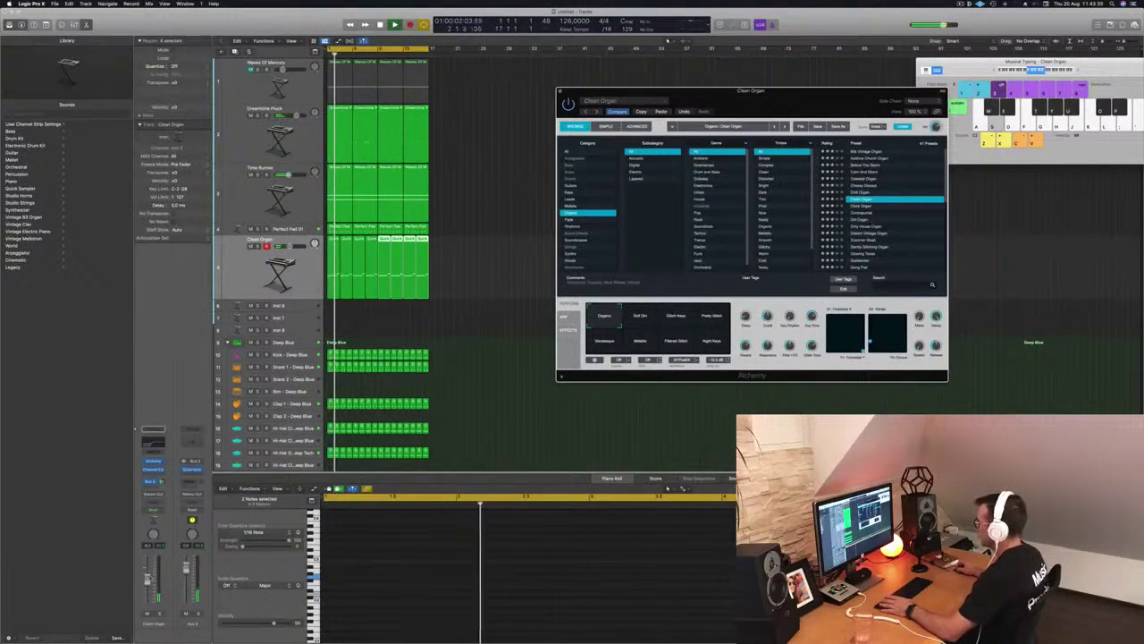
drag(148, 582, 148, 578)
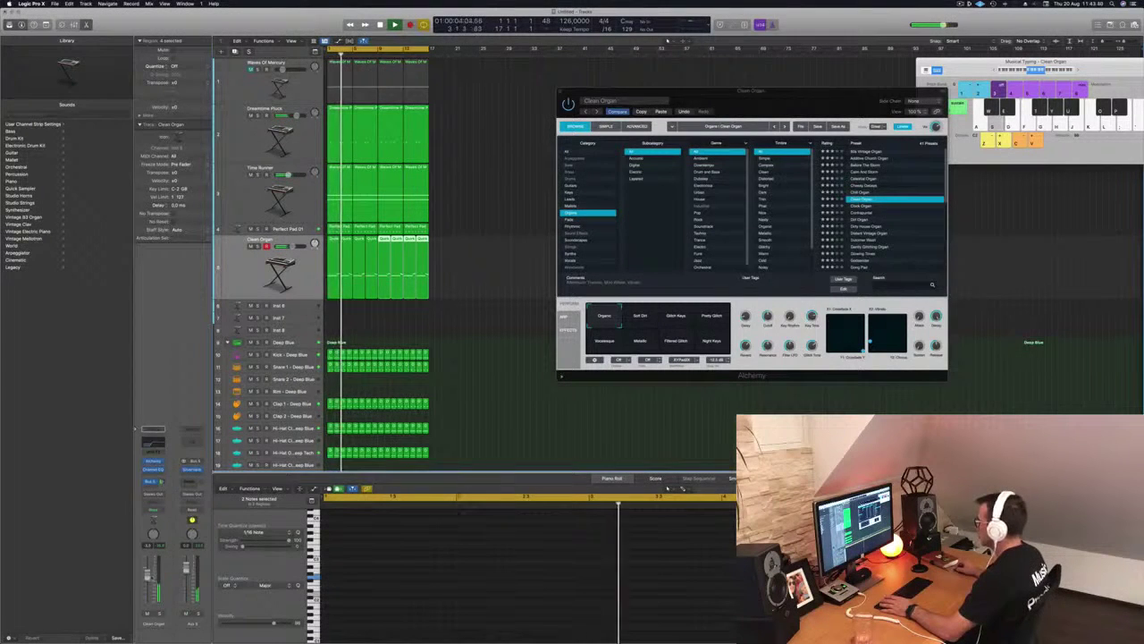
click(859, 220)
click(859, 220)
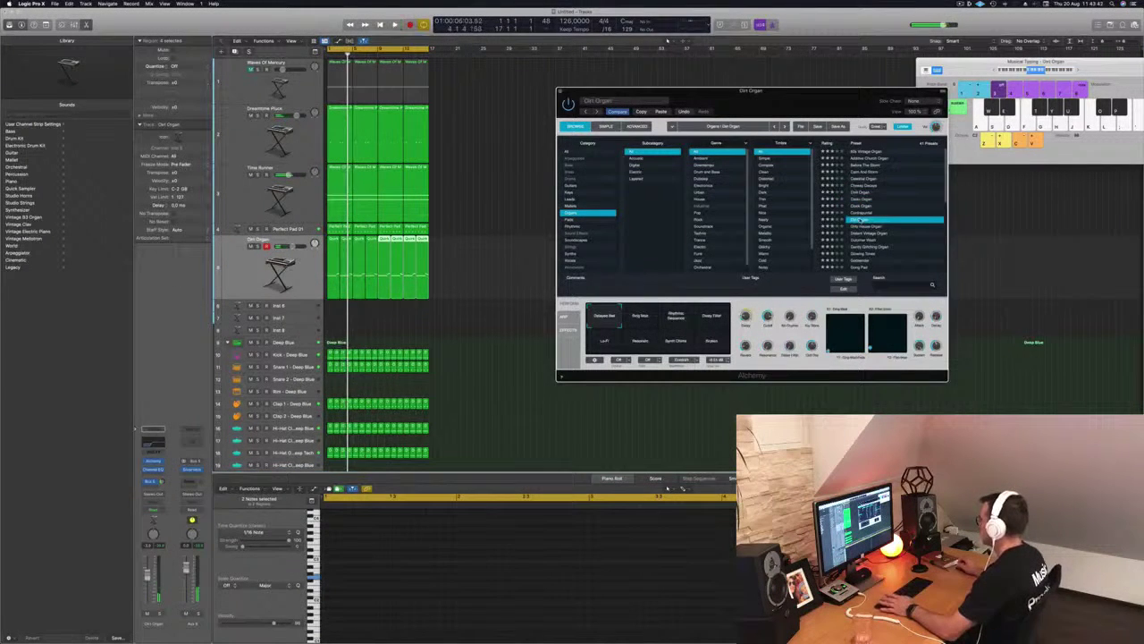
click(863, 240)
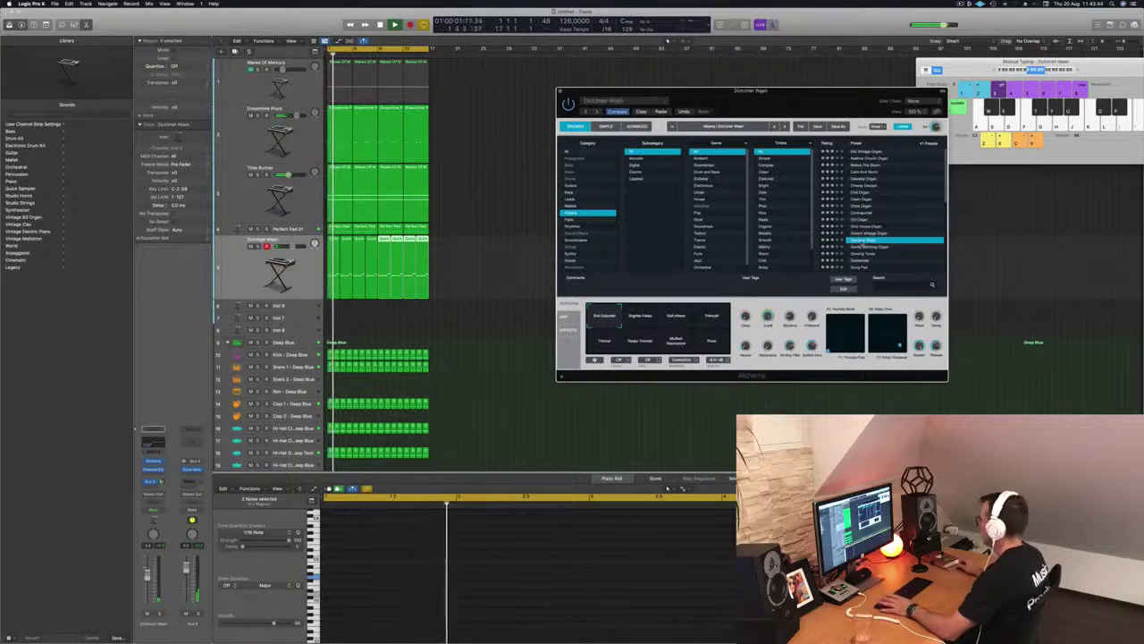
Step: Audition the presets Gently Glitching Organ and Glowing Tones, and load Godsender on the organ track
scroll(894, 233, down, 2)
click(910, 220)
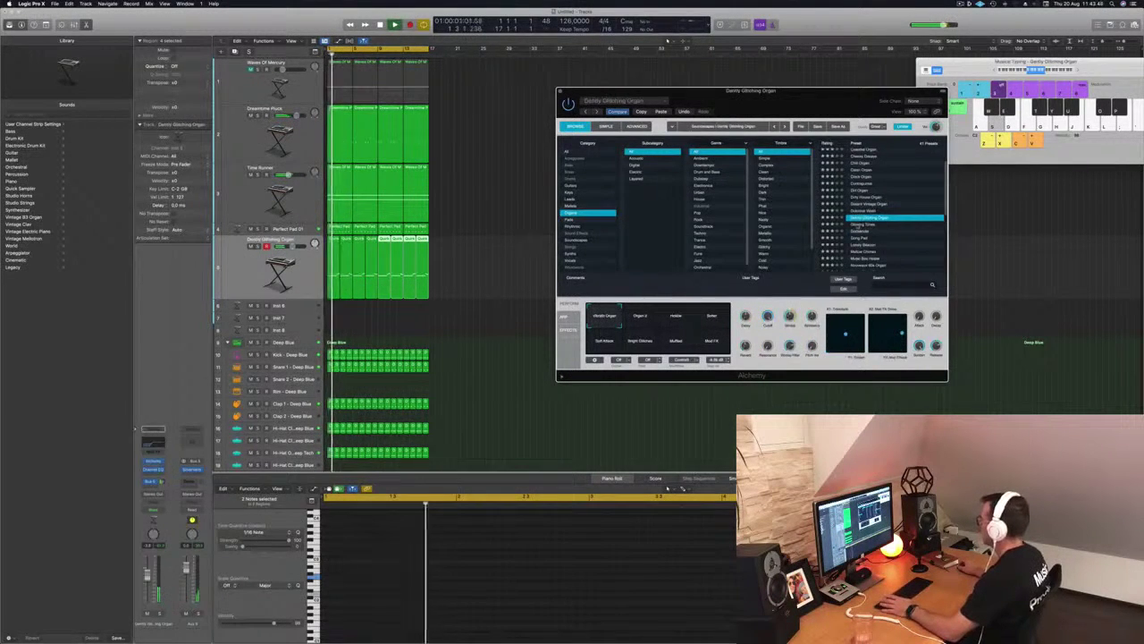
key(Down)
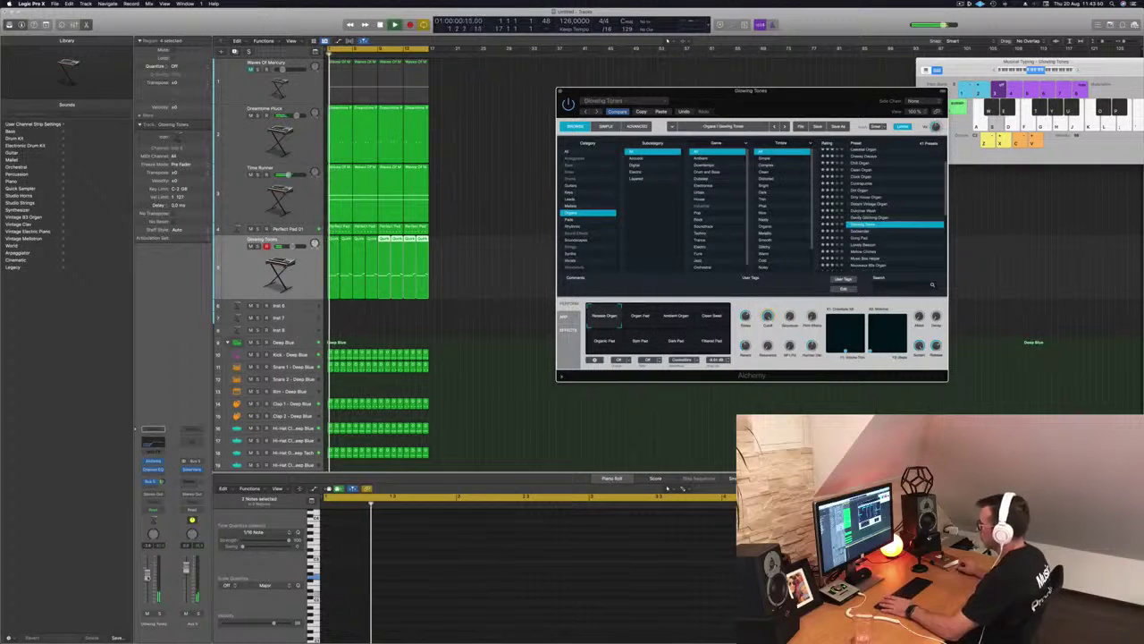
key(Down)
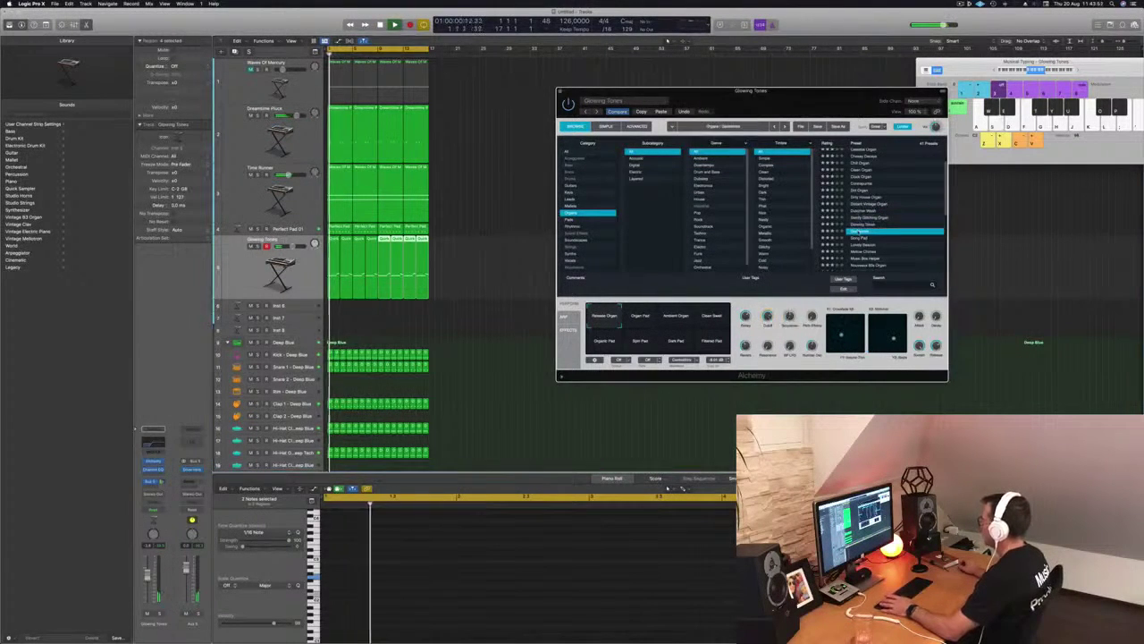
key(super+w)
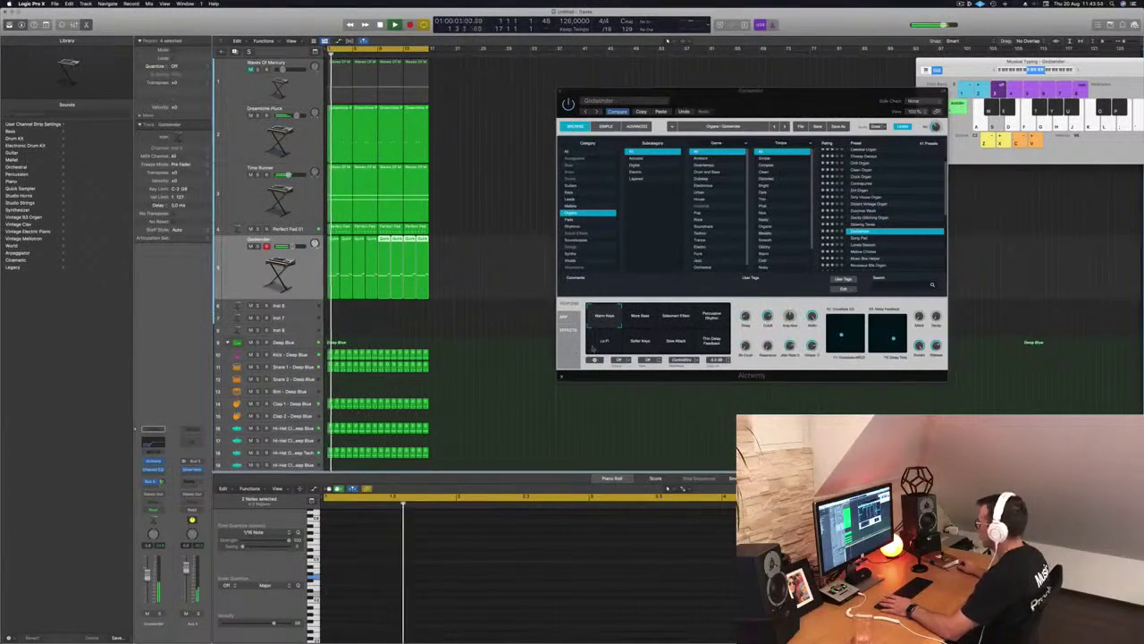
Step: Compare the Godsender variations, including More Bass, Sidechain Effect, Percussive Rhythm, Softer Keys and Slow Attack, and return to Warm Keys
click(636, 322)
click(679, 322)
click(712, 319)
key(Return)
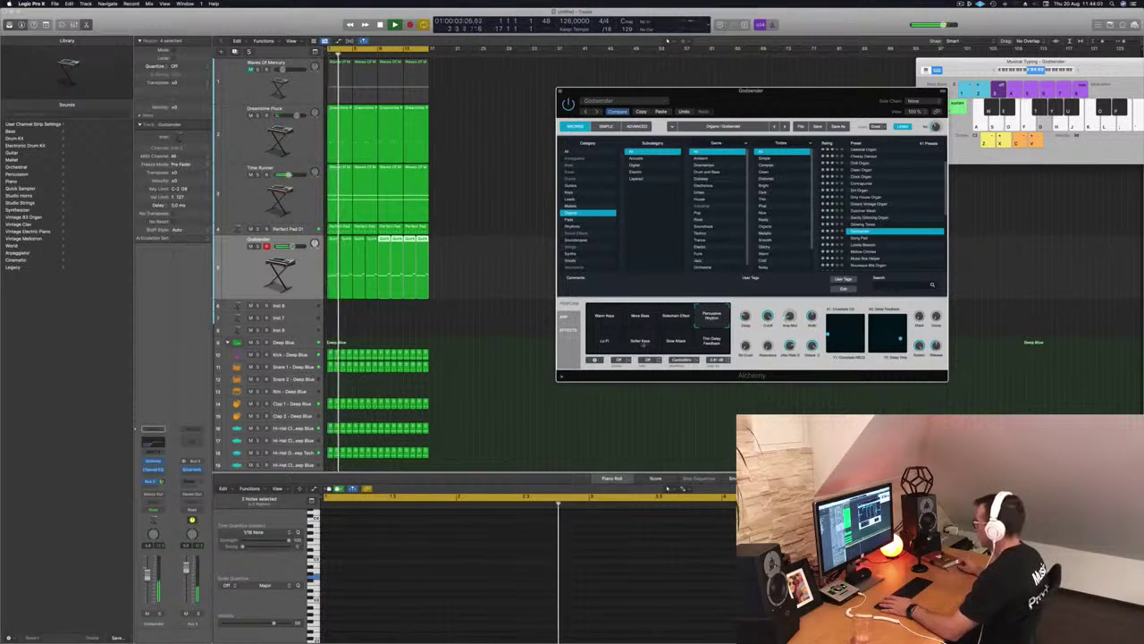
click(642, 343)
click(681, 343)
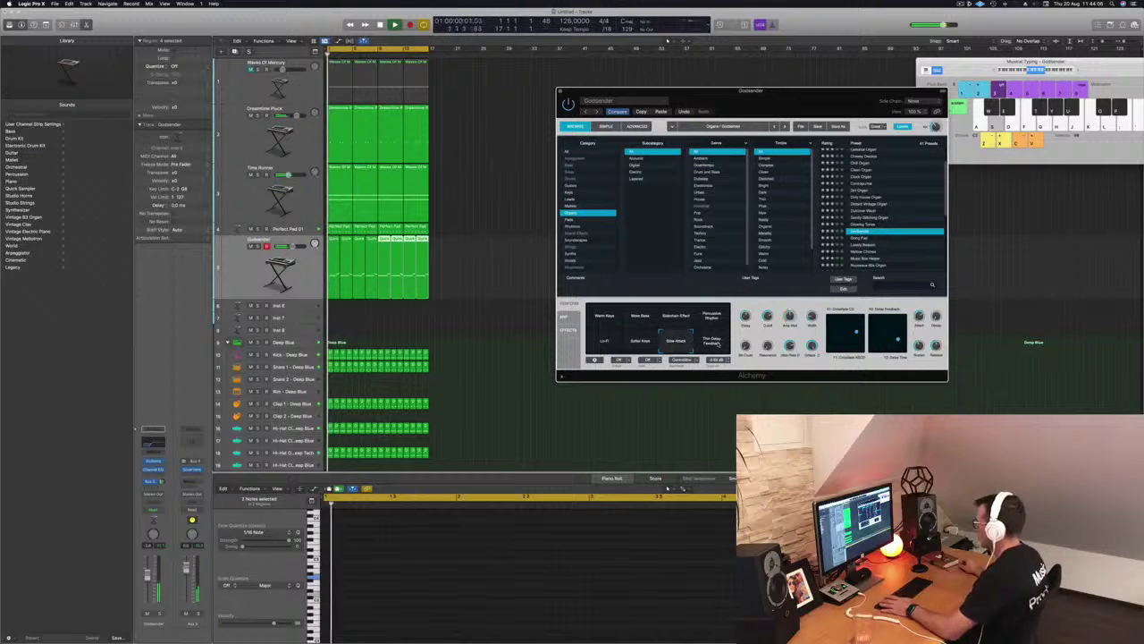
click(640, 342)
click(605, 319)
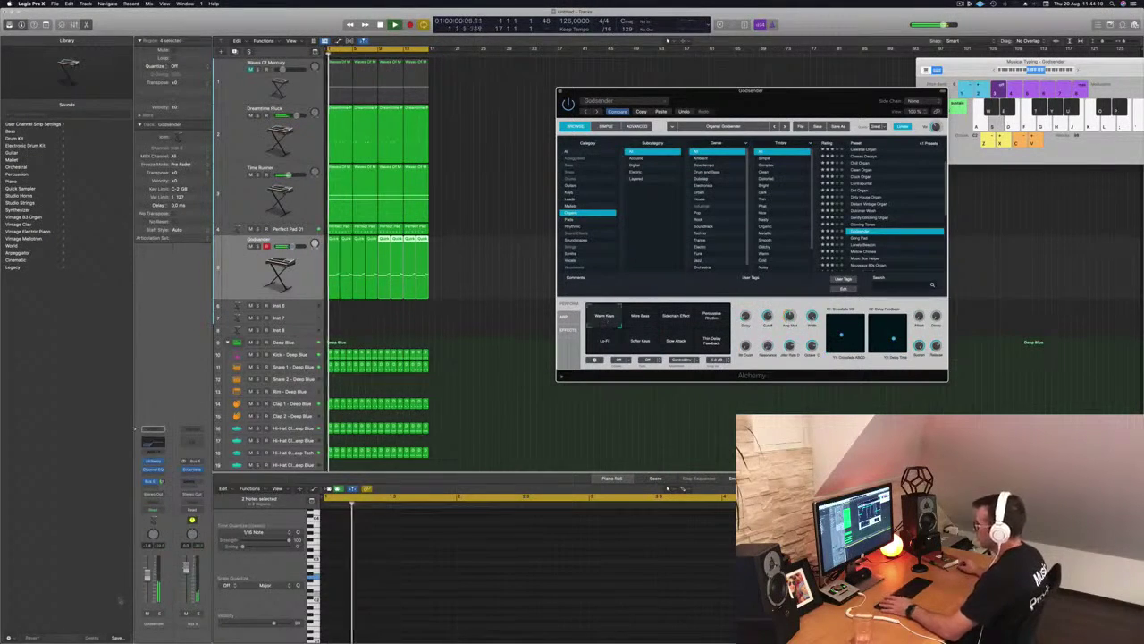
Step: Hide the Alchemy window and roll off the Godsender track's lows with a 148 Hz, 12 dB/Oct low cut in its Channel EQ
click(436, 175)
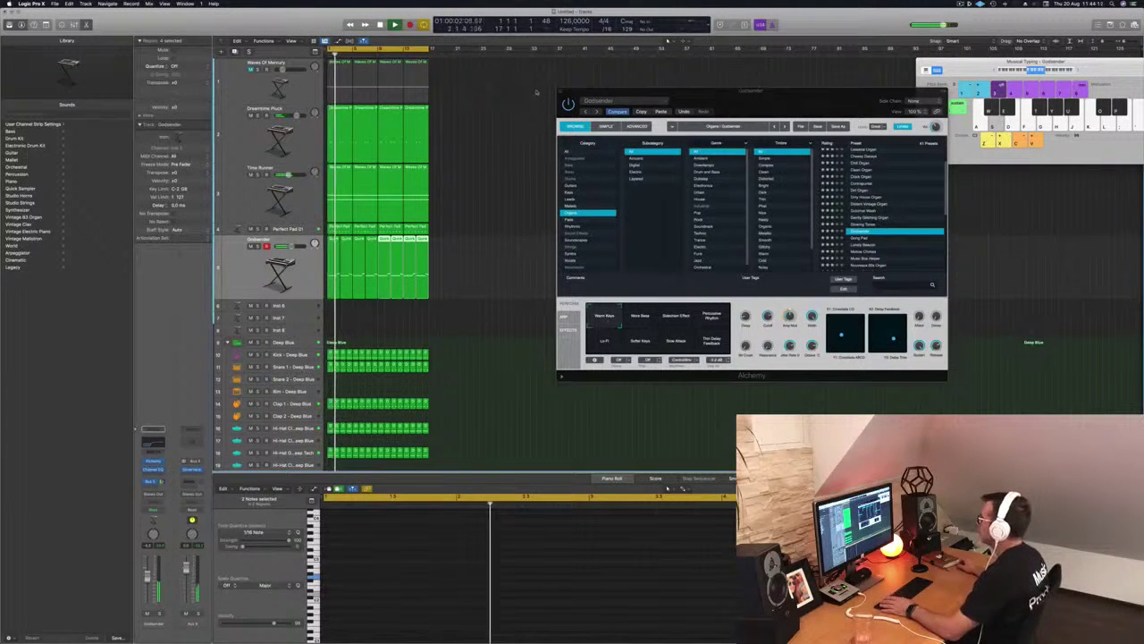
key(v)
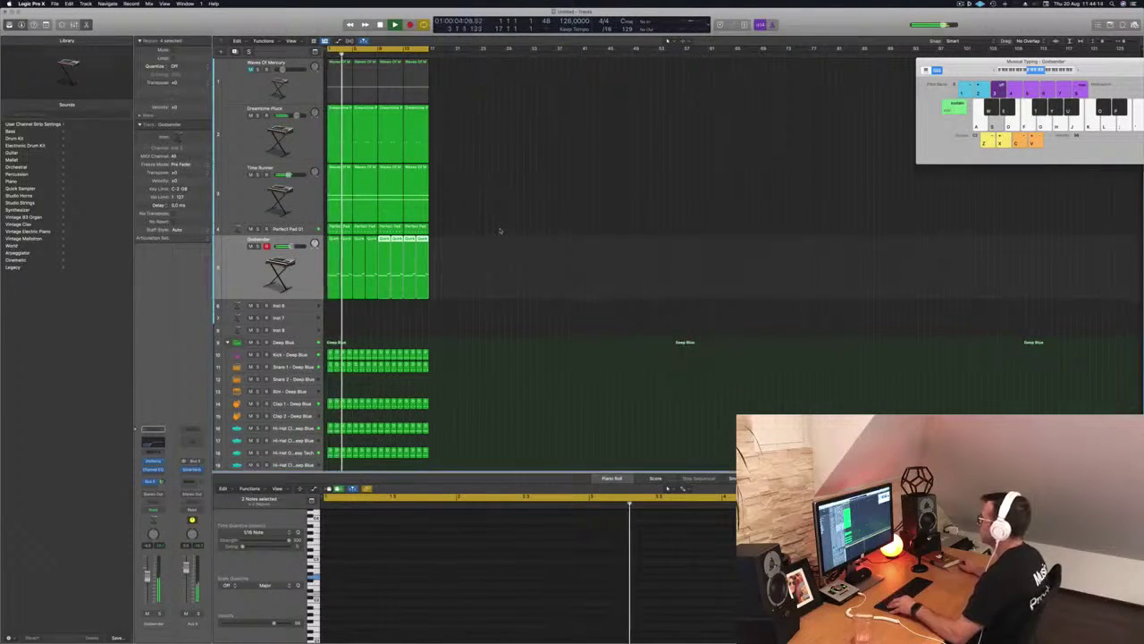
key(super+Up)
key(super+Up)
key(super+Up)
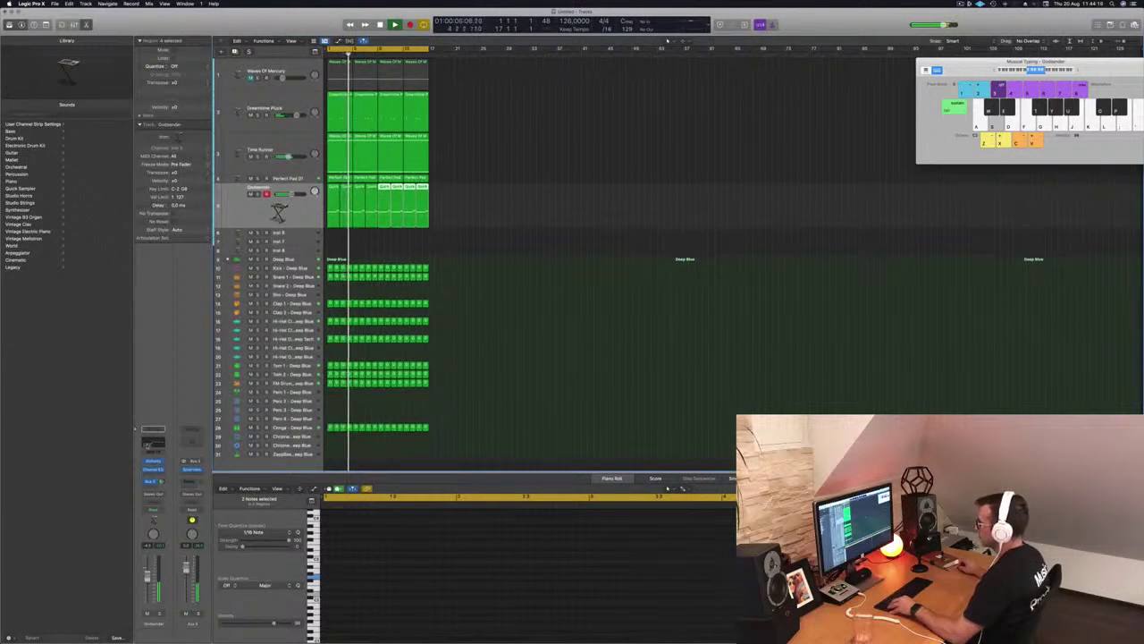
click(147, 446)
drag(599, 235, 532, 235)
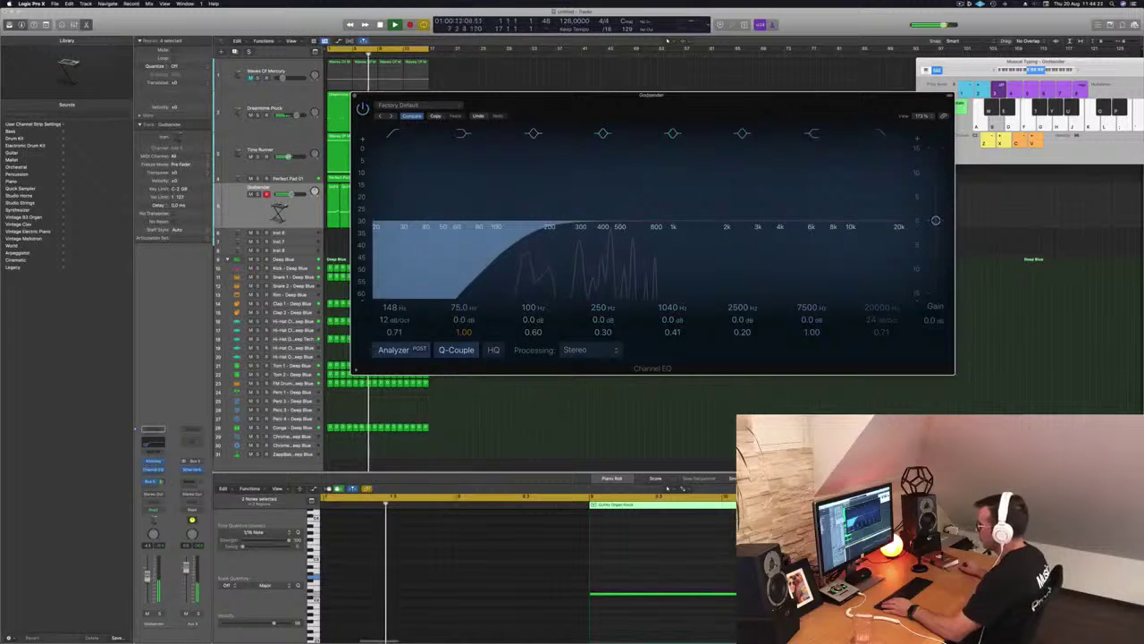
Step: Lower the Godsender track's volume slightly, close the Channel EQ and deselect the regions
drag(148, 577, 147, 582)
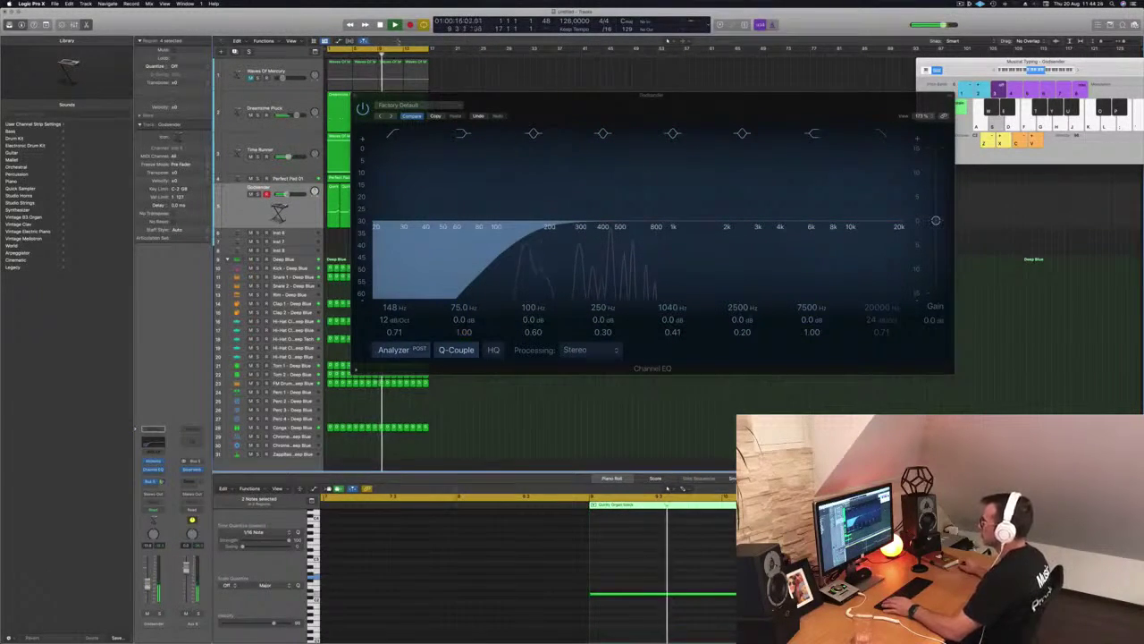
click(354, 97)
click(506, 208)
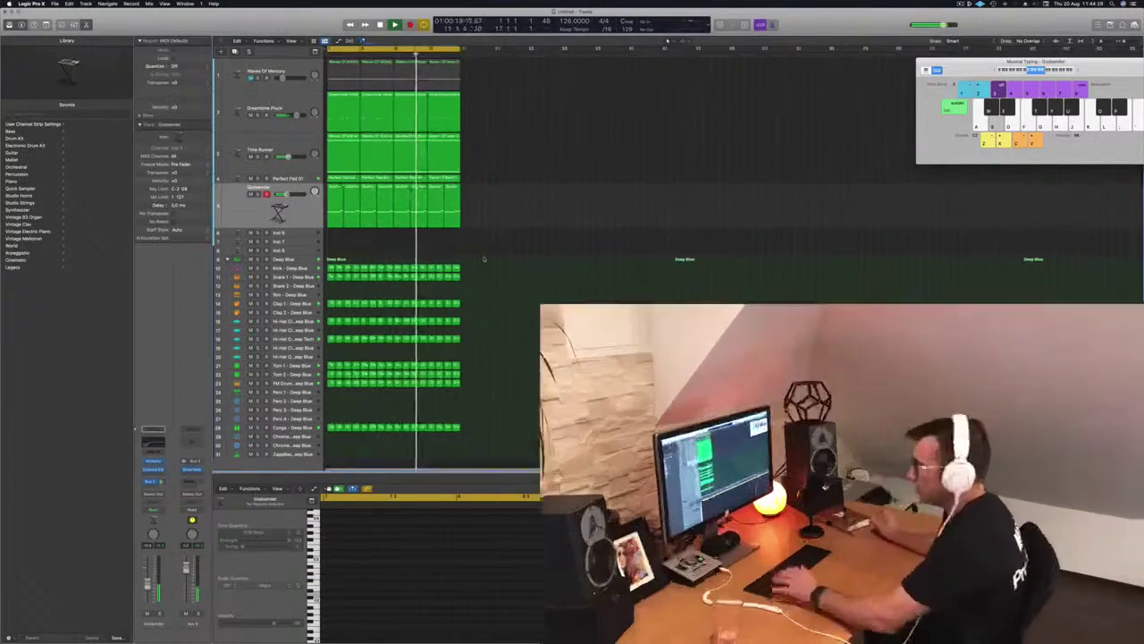